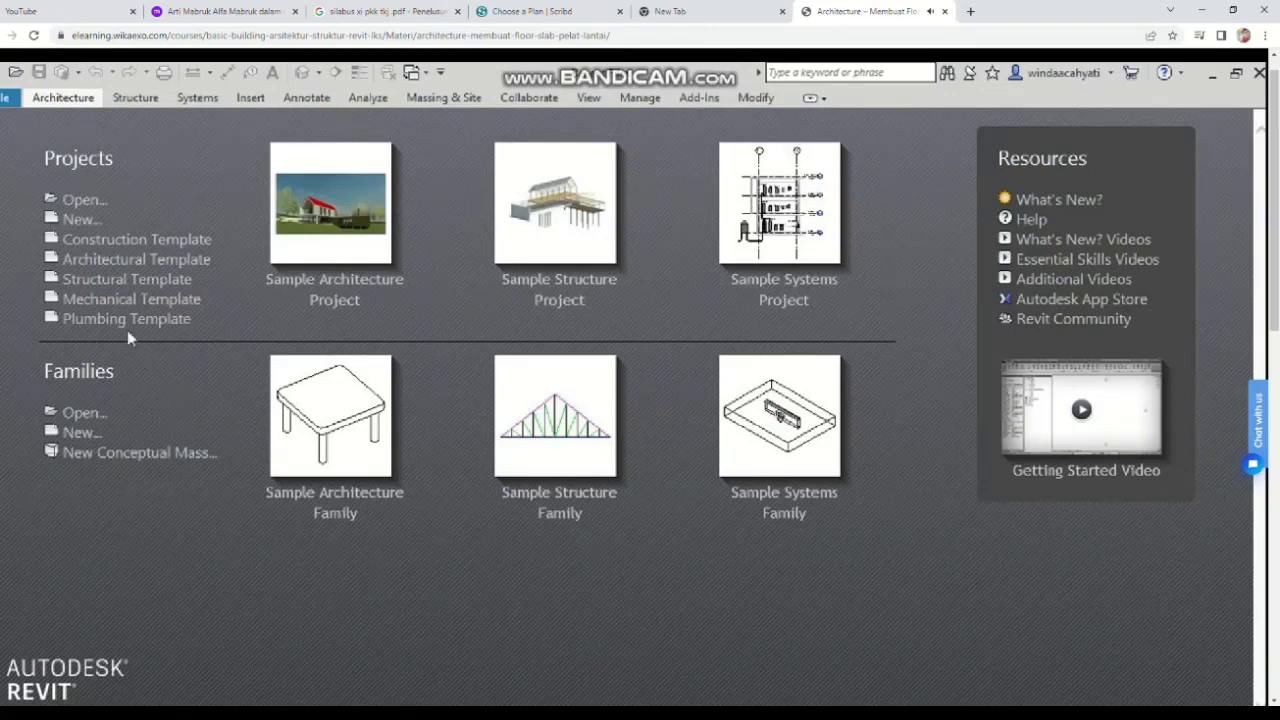
Step: Create a new project based on the Architectural Template
click(84, 221)
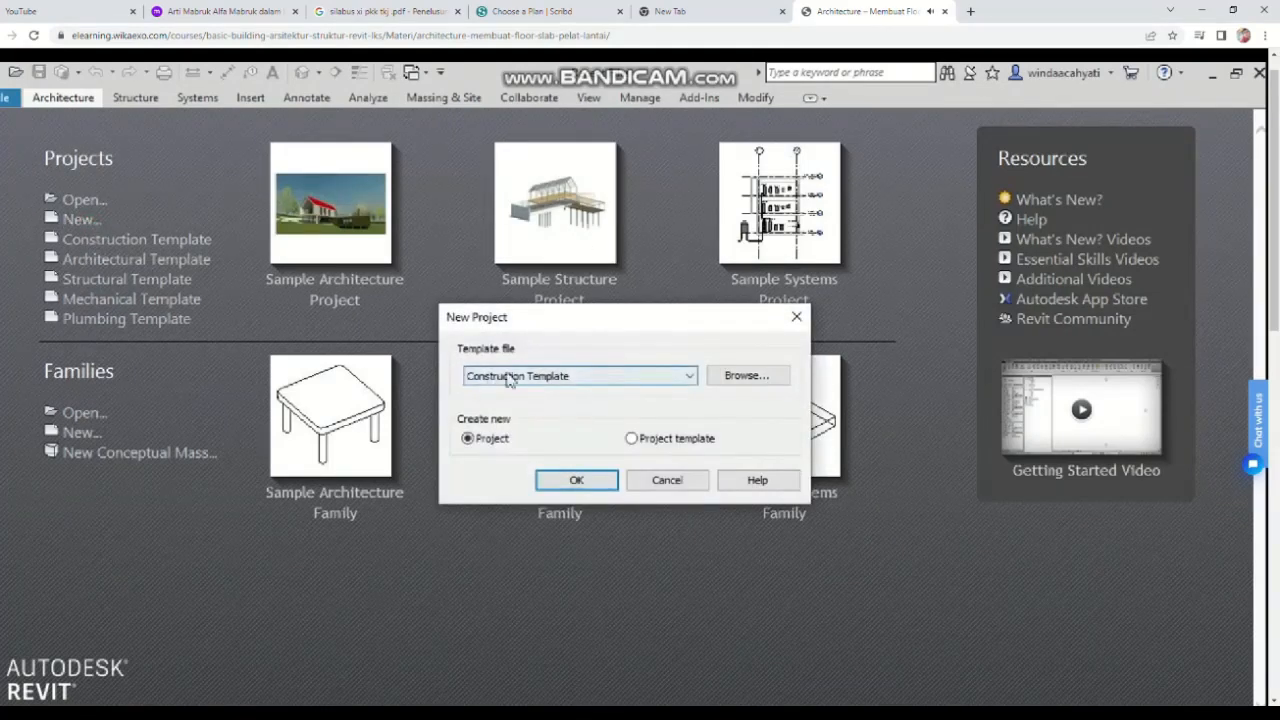
click(583, 385)
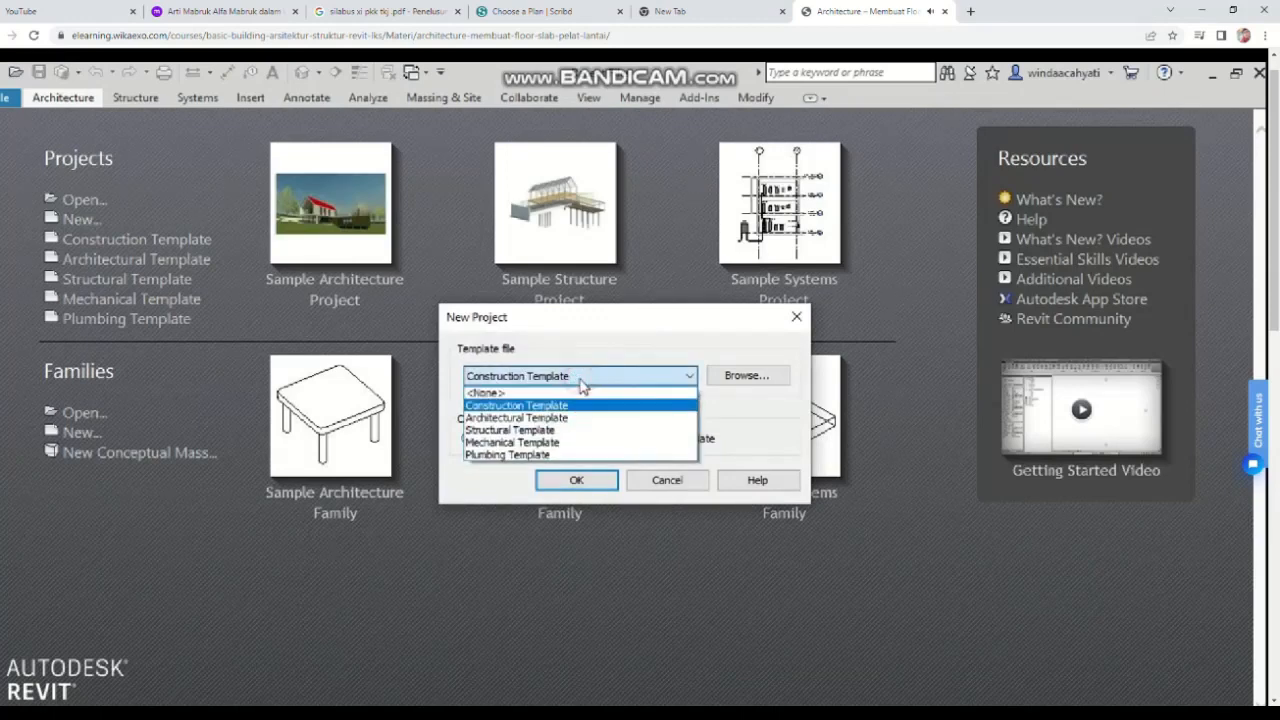
click(533, 420)
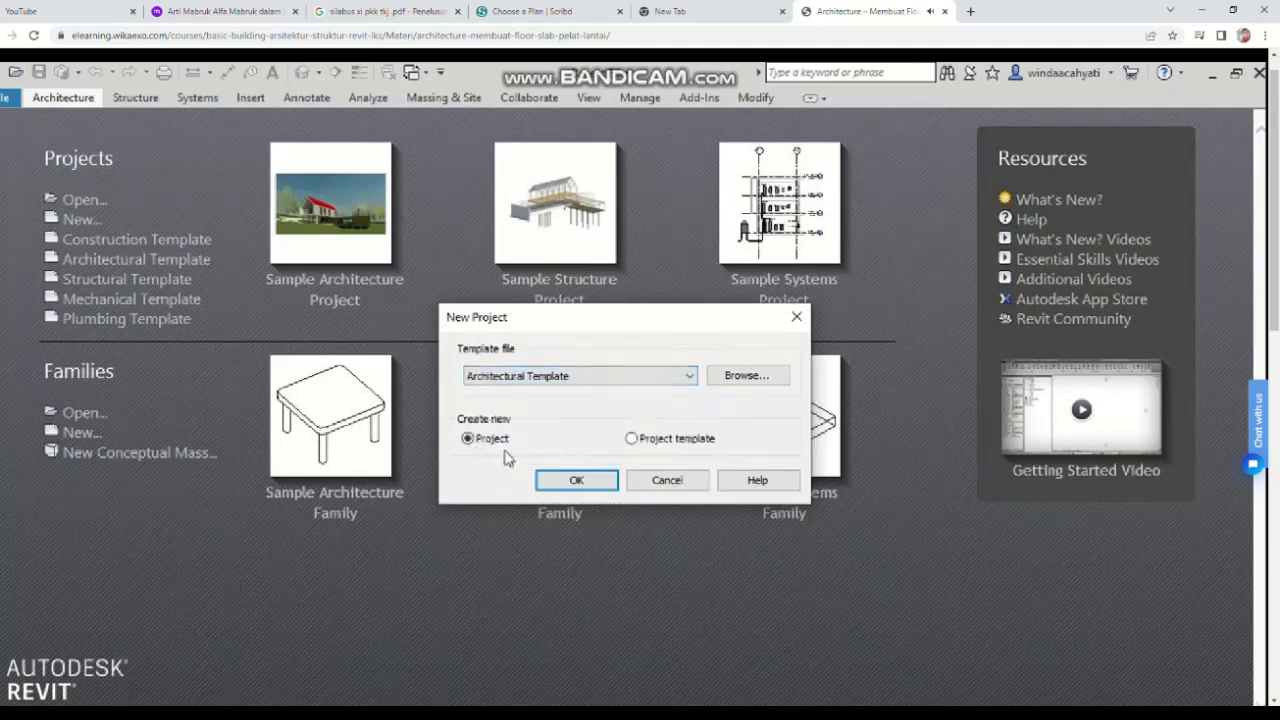
click(577, 480)
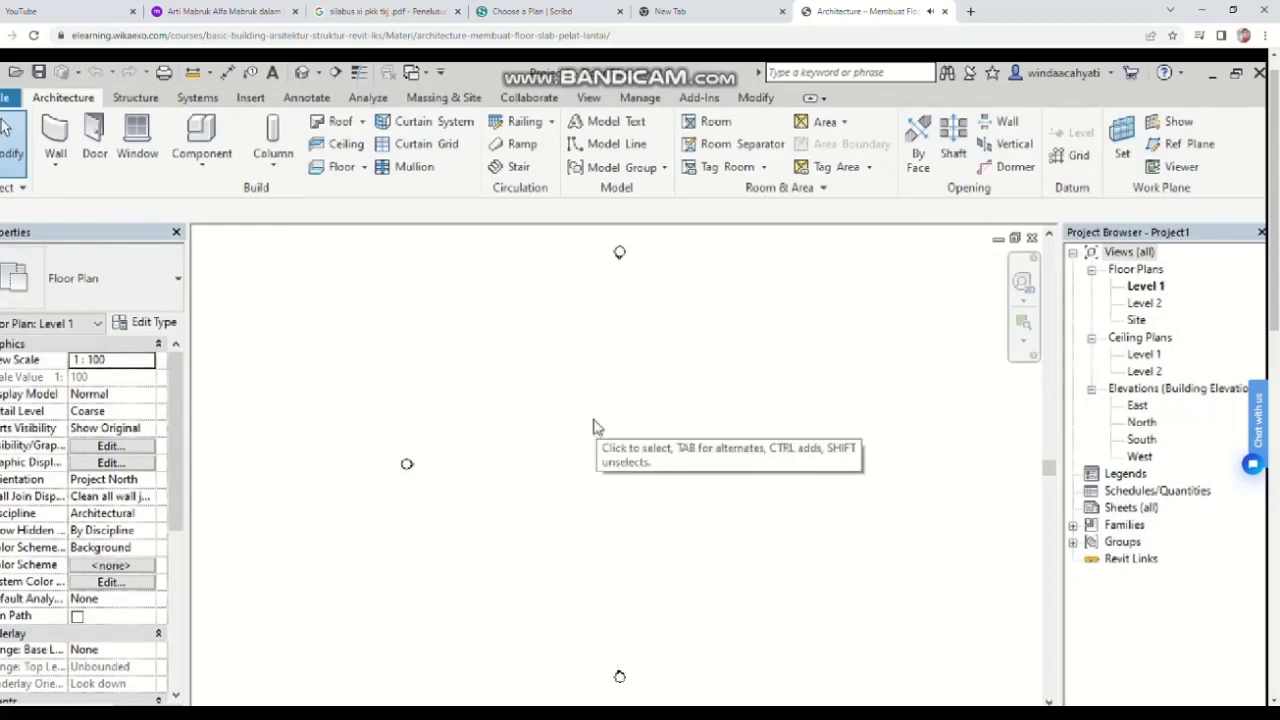
Step: Save the project with the file name Project rumah
click(38, 72)
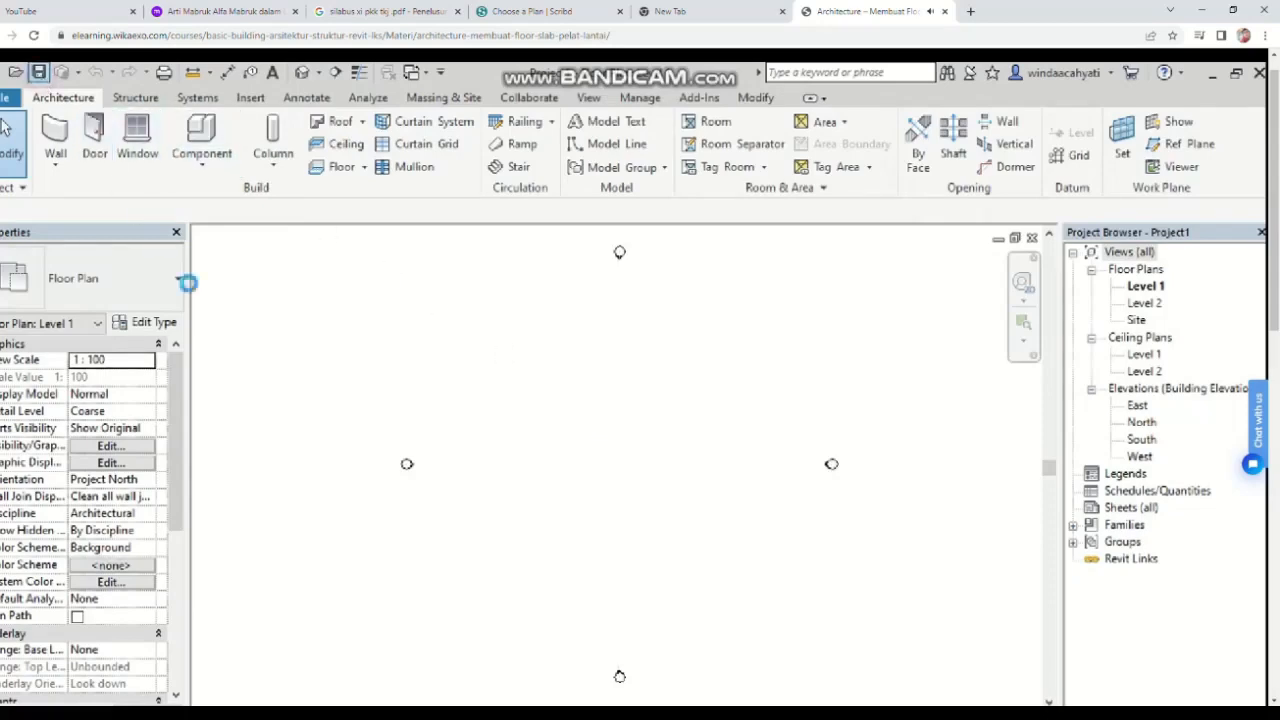
double_click(470, 386)
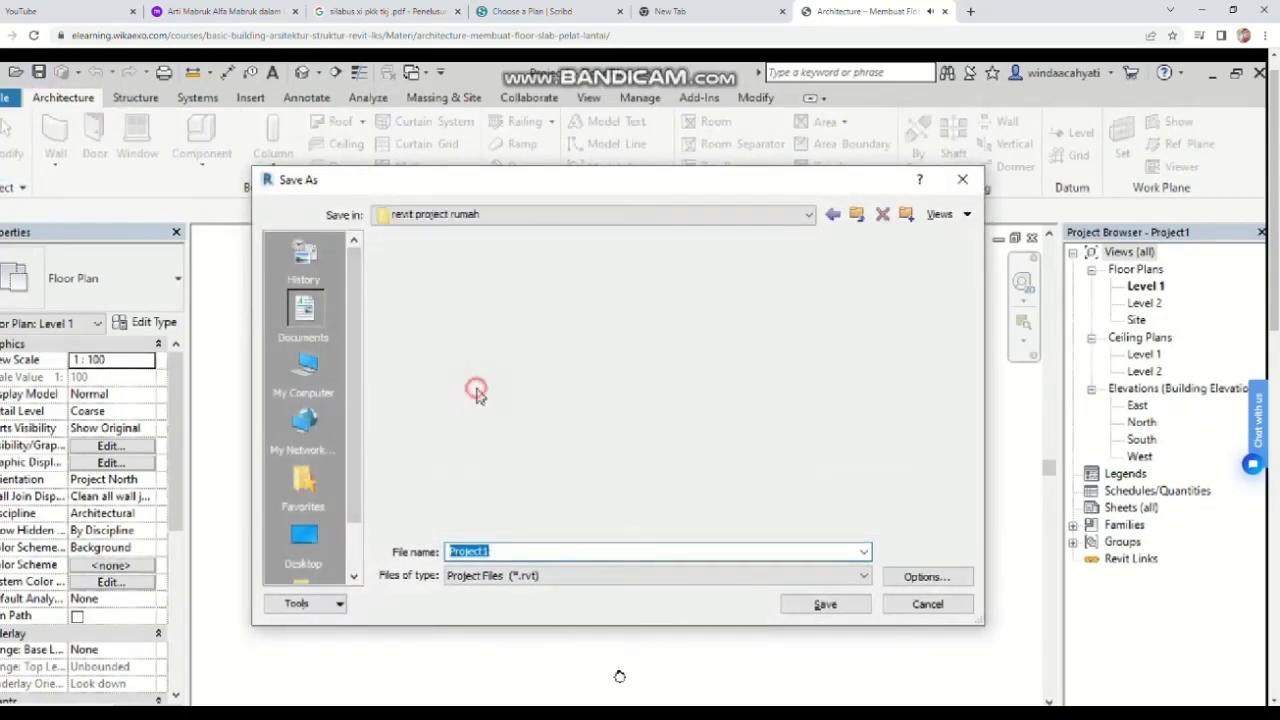
double_click(529, 551)
click(529, 551)
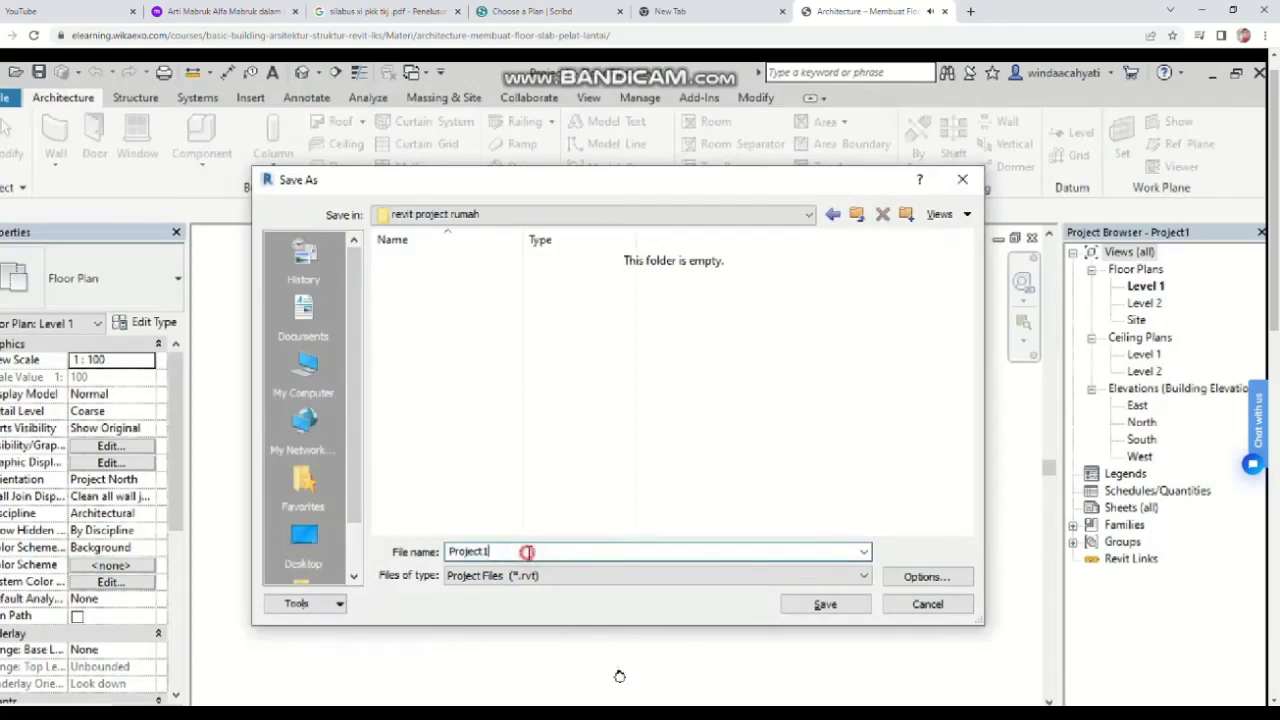
key(BackSpace)
text(rumah)
click(847, 607)
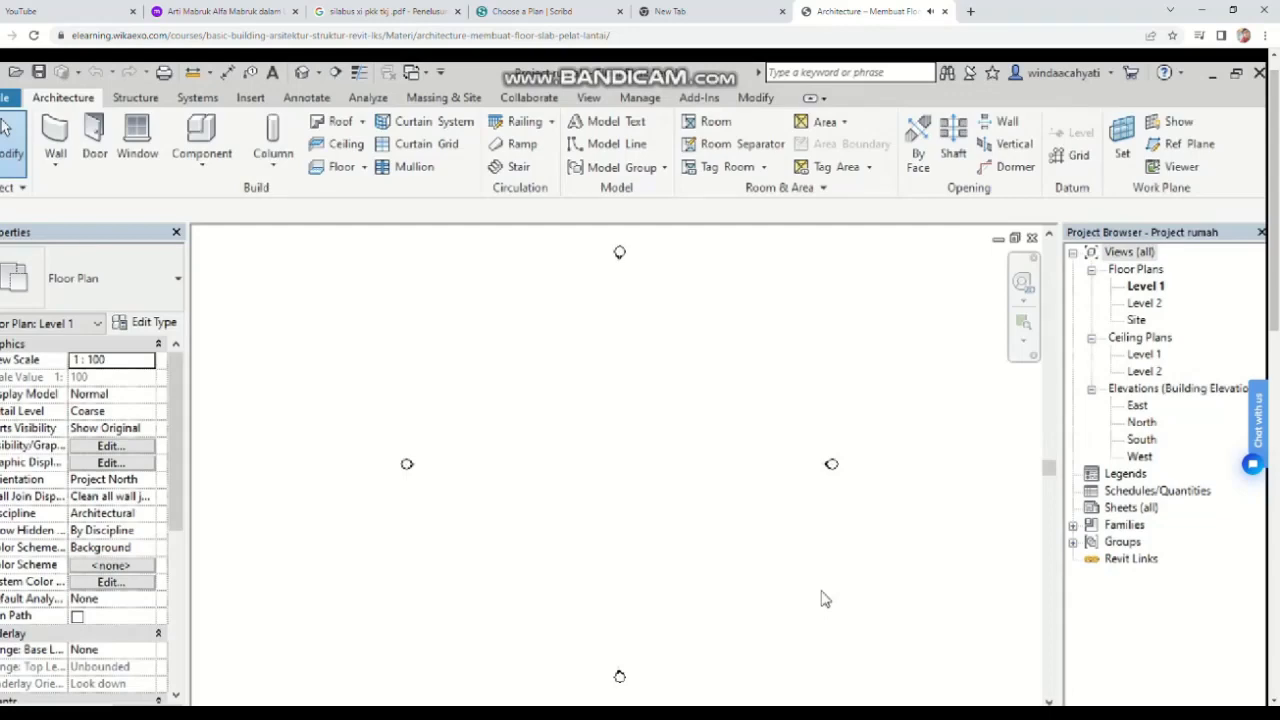
Step: Review the project units, opening the slope format and closing without changes
key(u)
key(n)
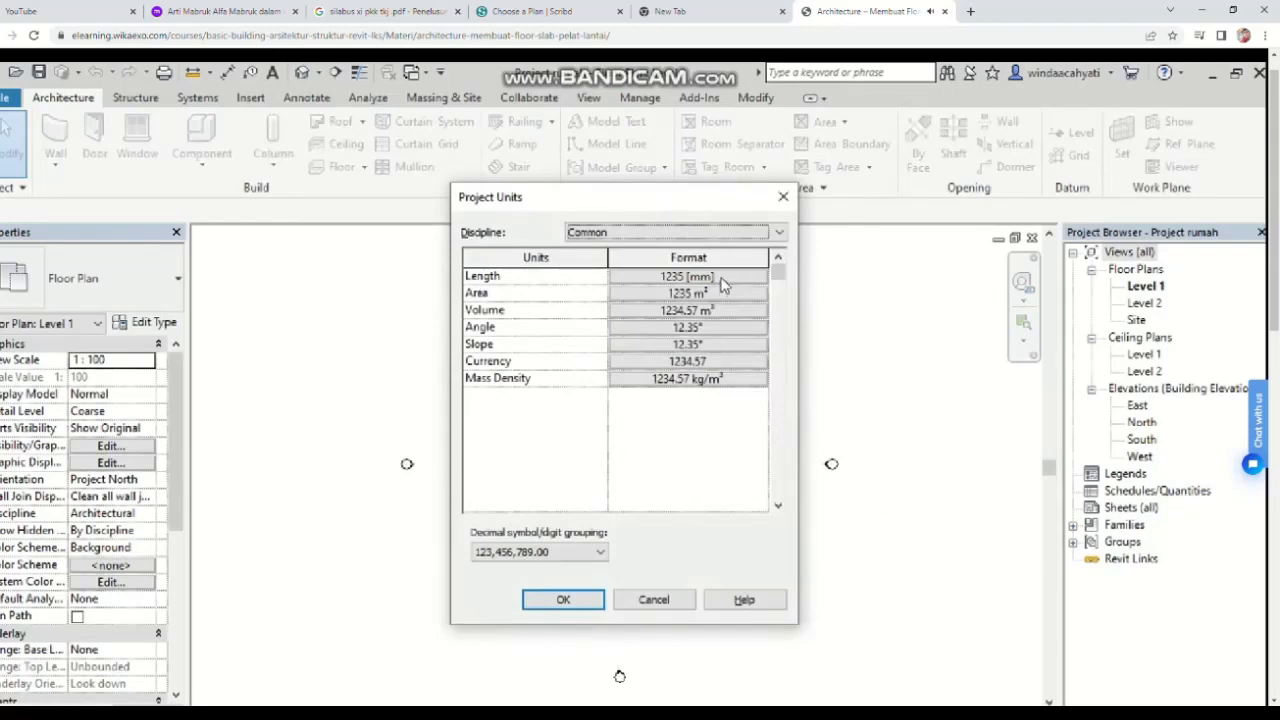
click(735, 345)
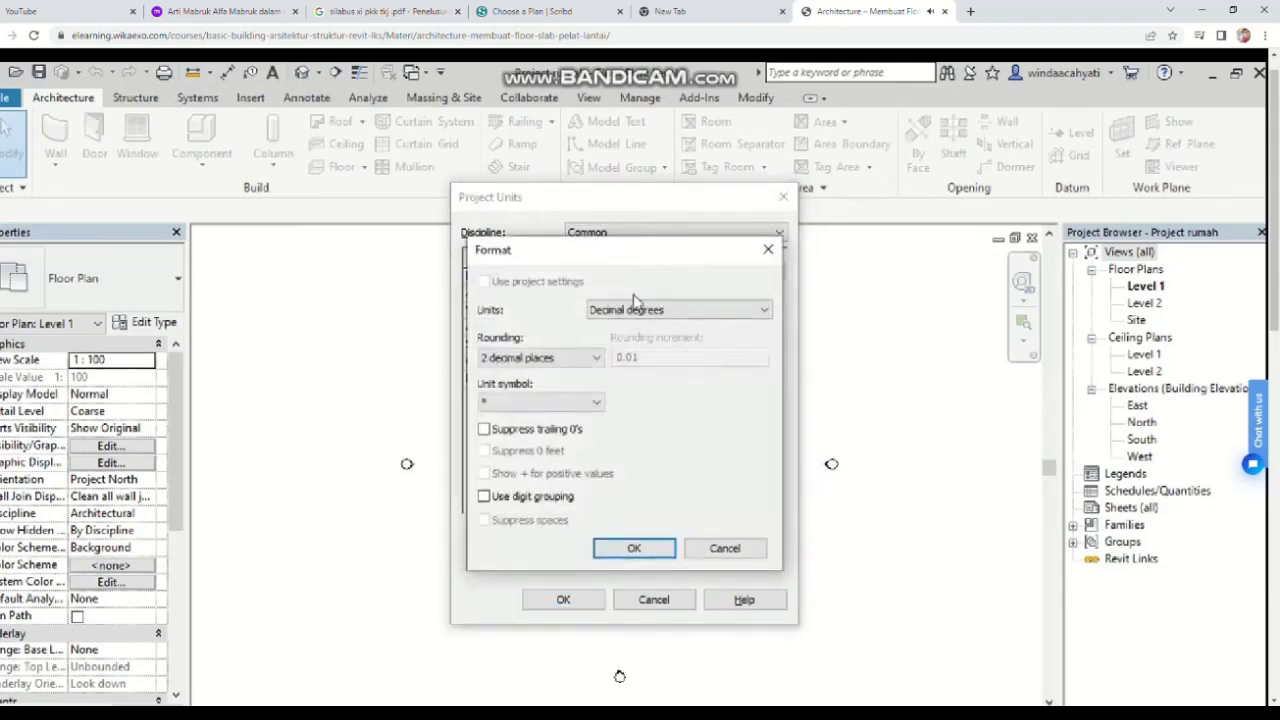
click(634, 548)
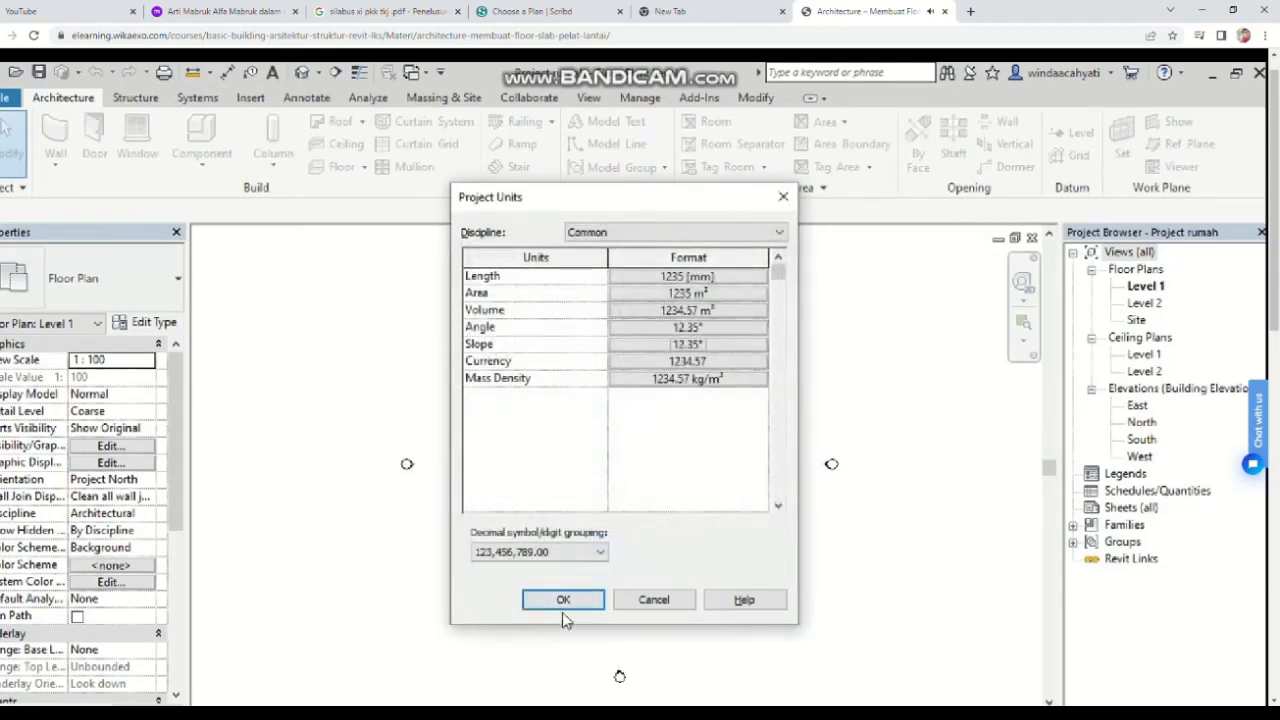
click(564, 601)
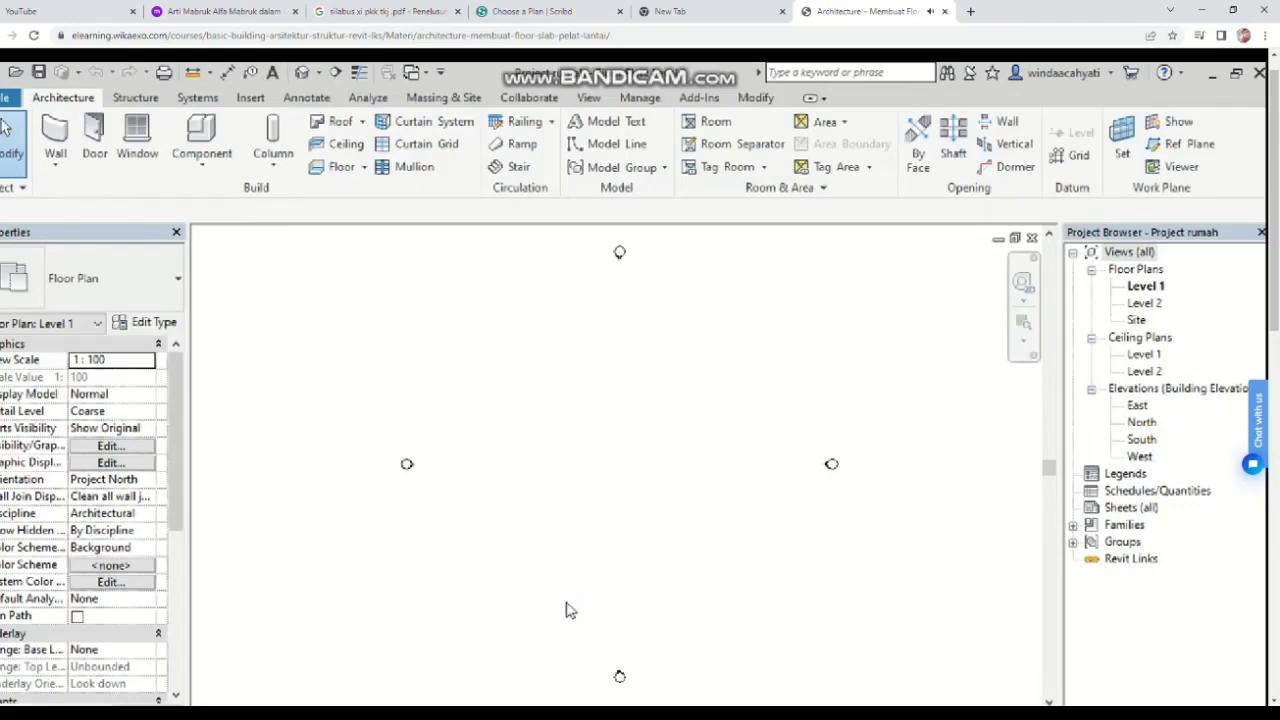
Step: Open the East elevation and rename Level 1 to lantai 1, renaming the corresponding views too
double_click(1136, 406)
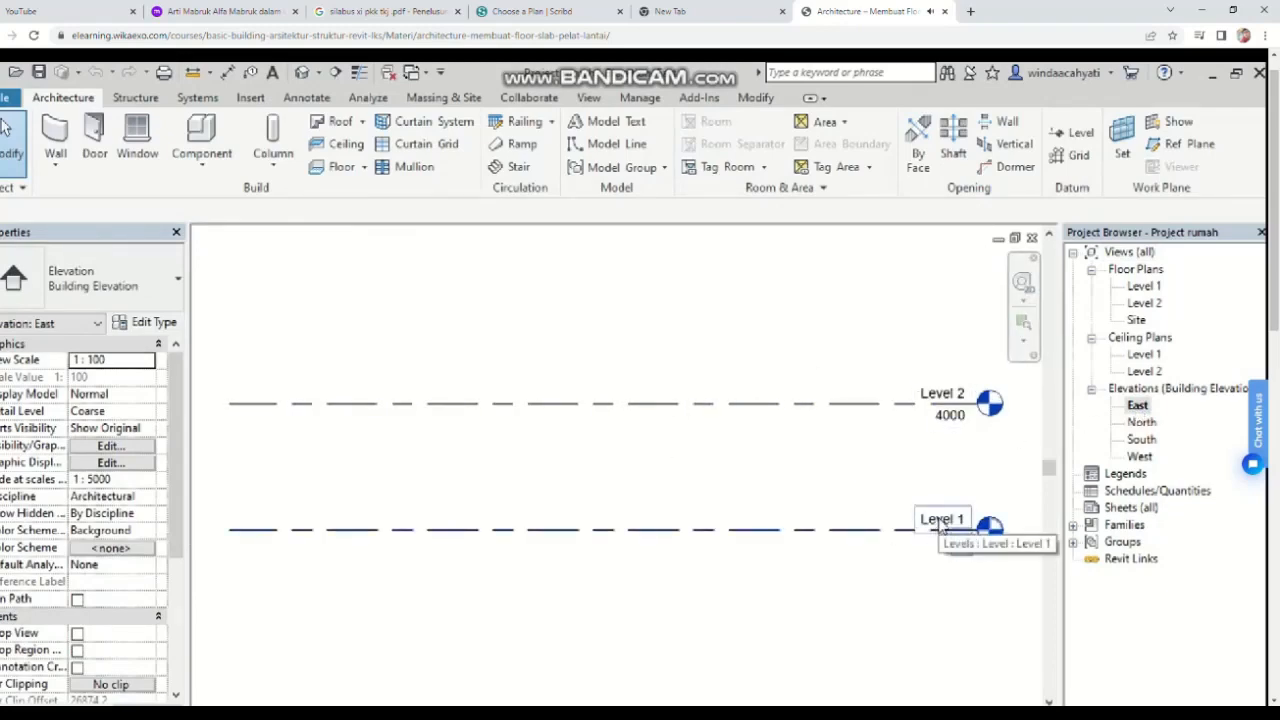
click(942, 521)
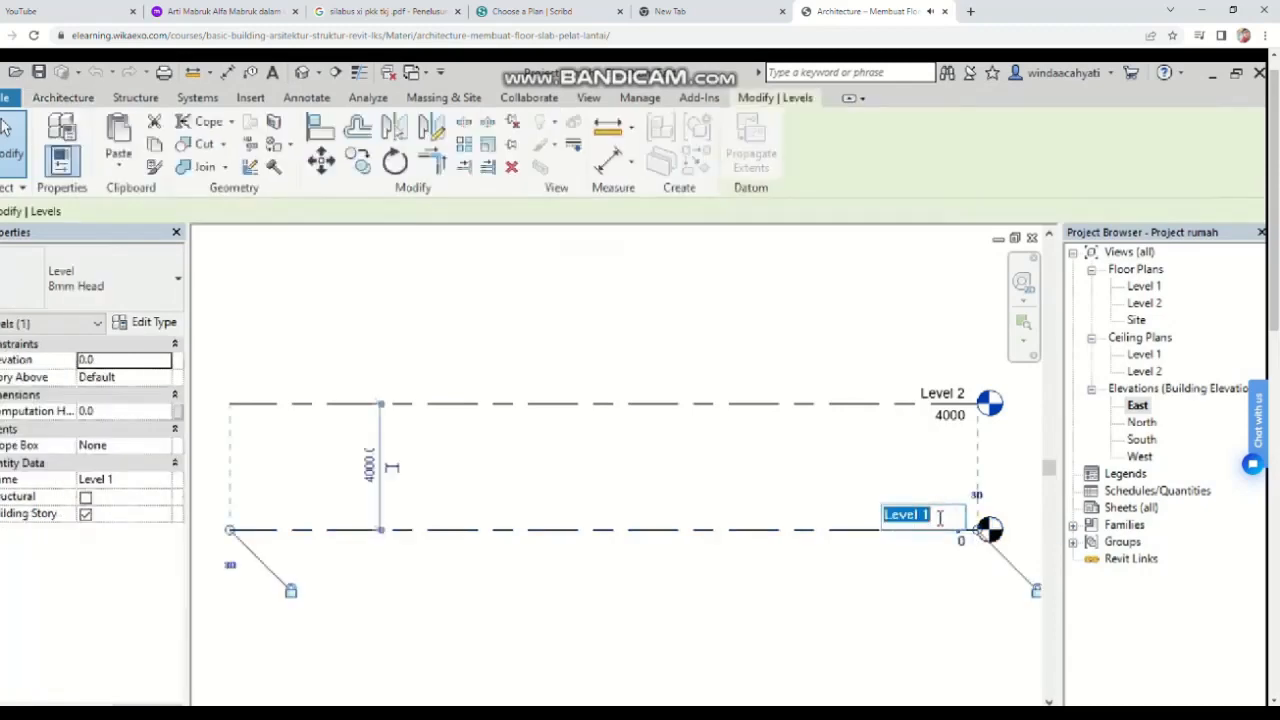
click(942, 521)
text(lantai 1)
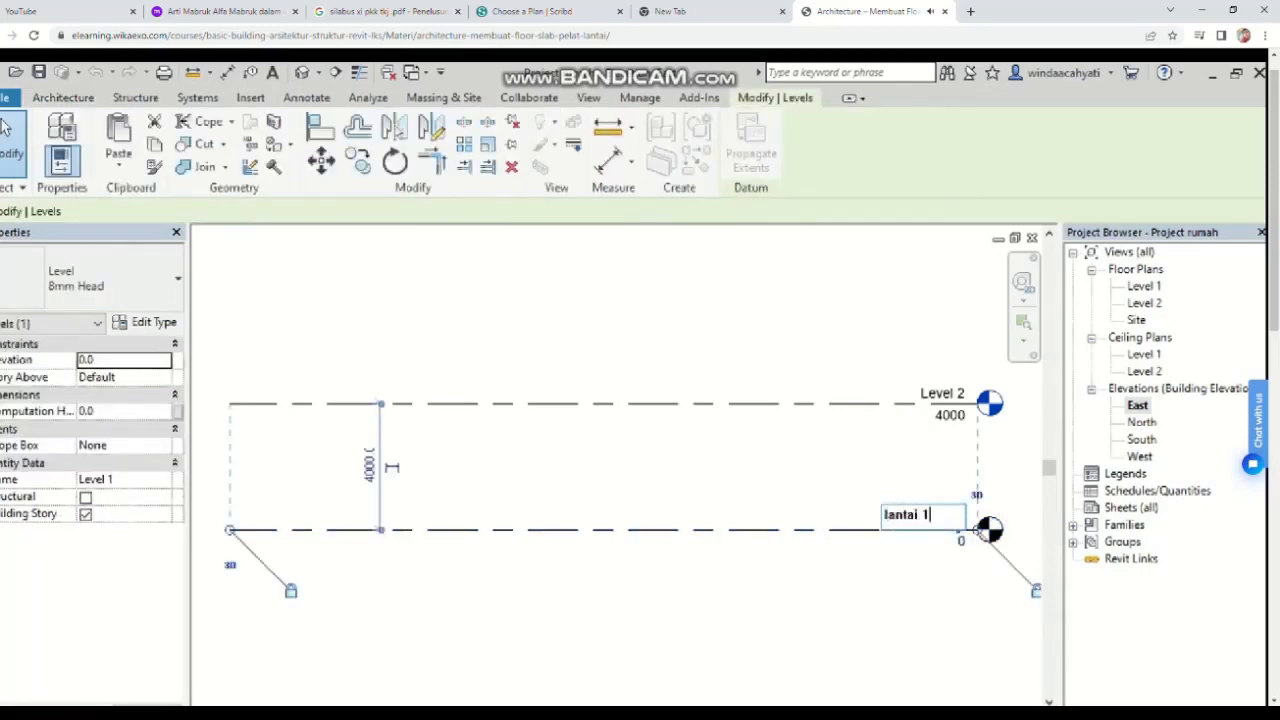
key(Return)
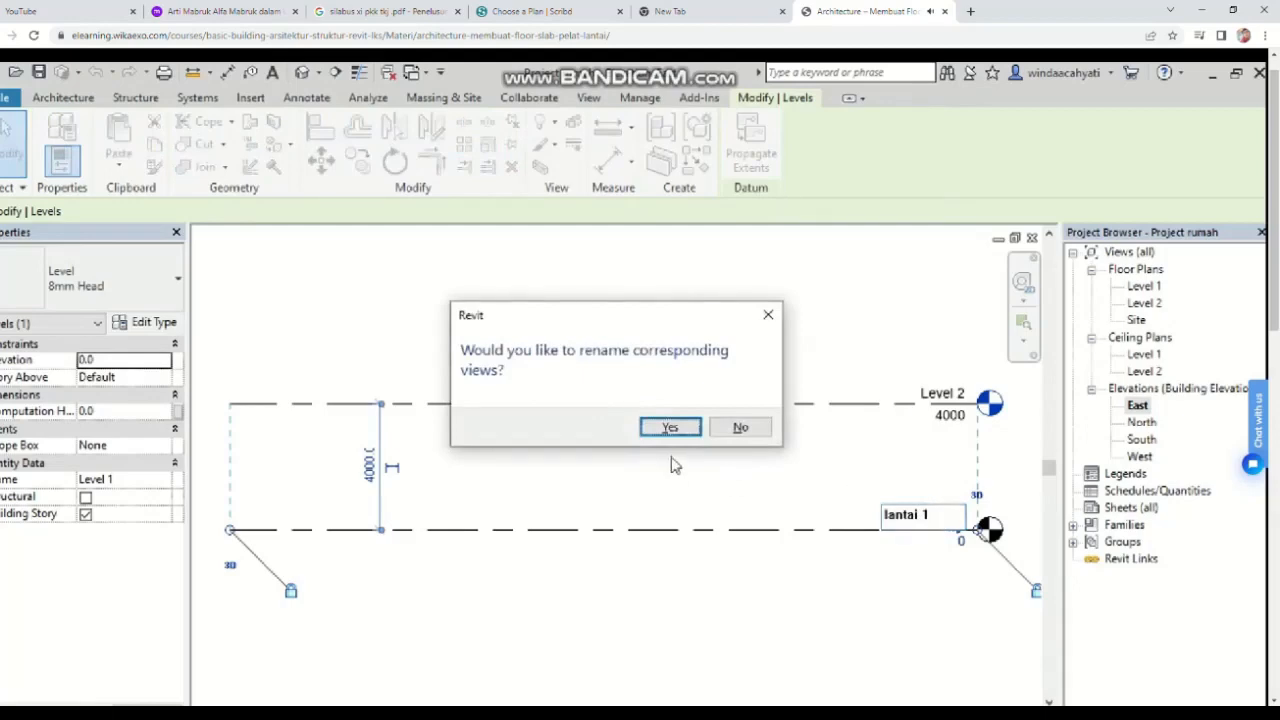
click(670, 427)
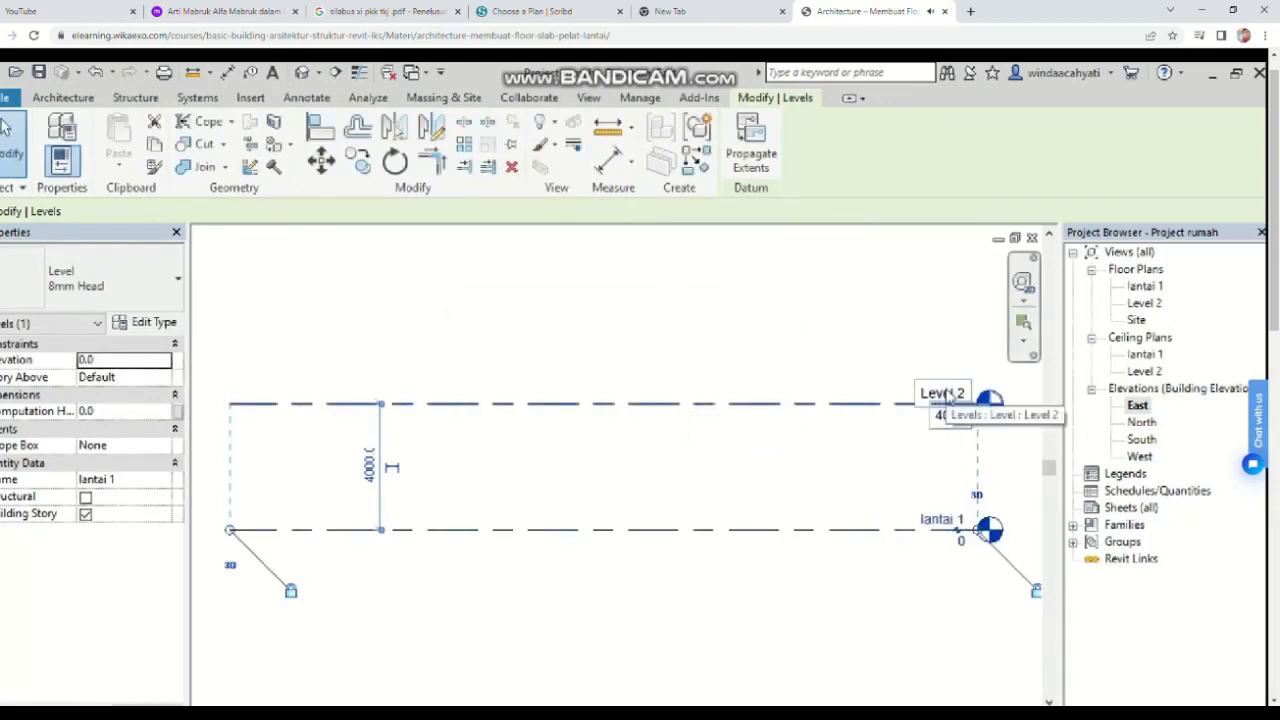
Step: Rename Level 2 to lantai 2, renaming the corresponding views too
click(947, 393)
click(940, 392)
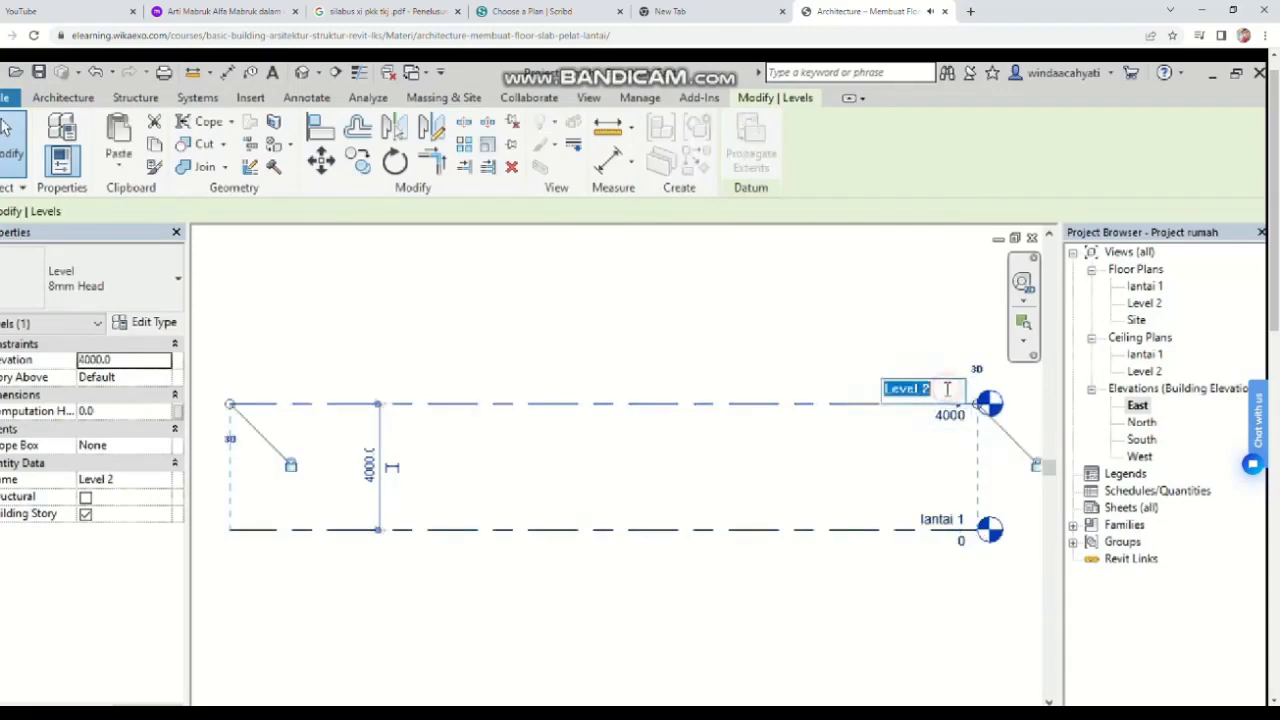
key(BackSpace)
text(lantai 2)
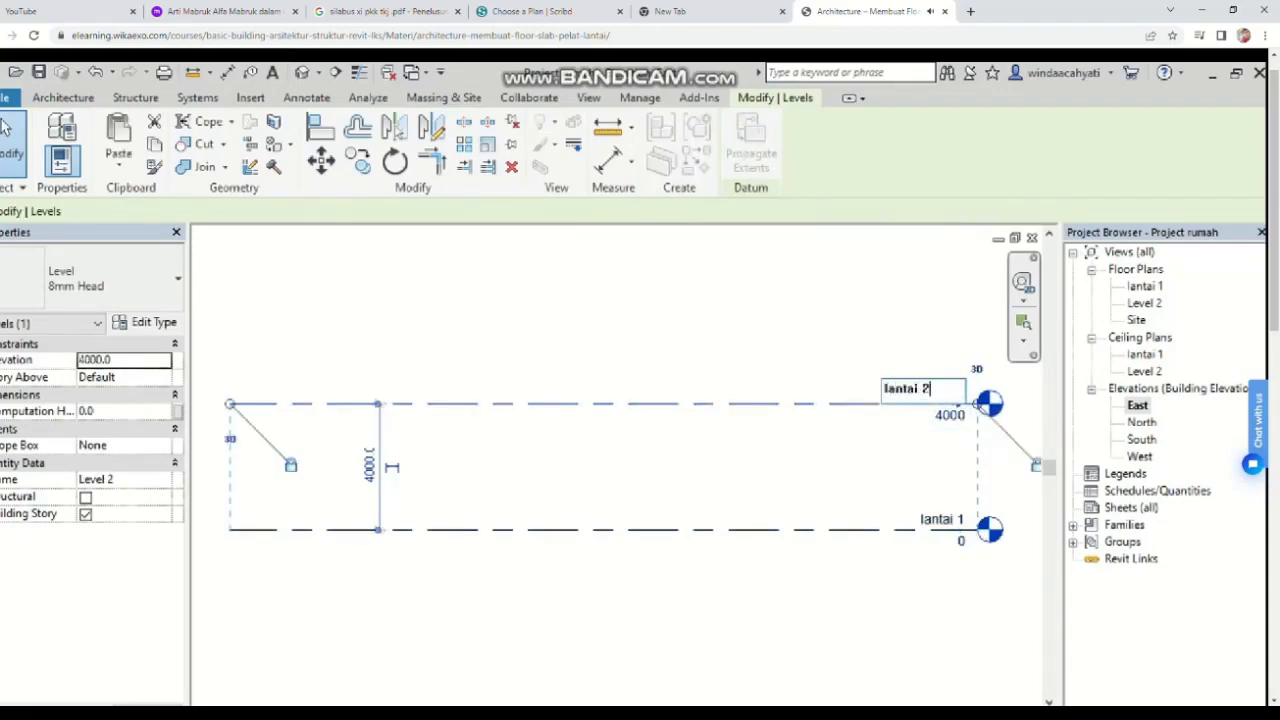
key(Return)
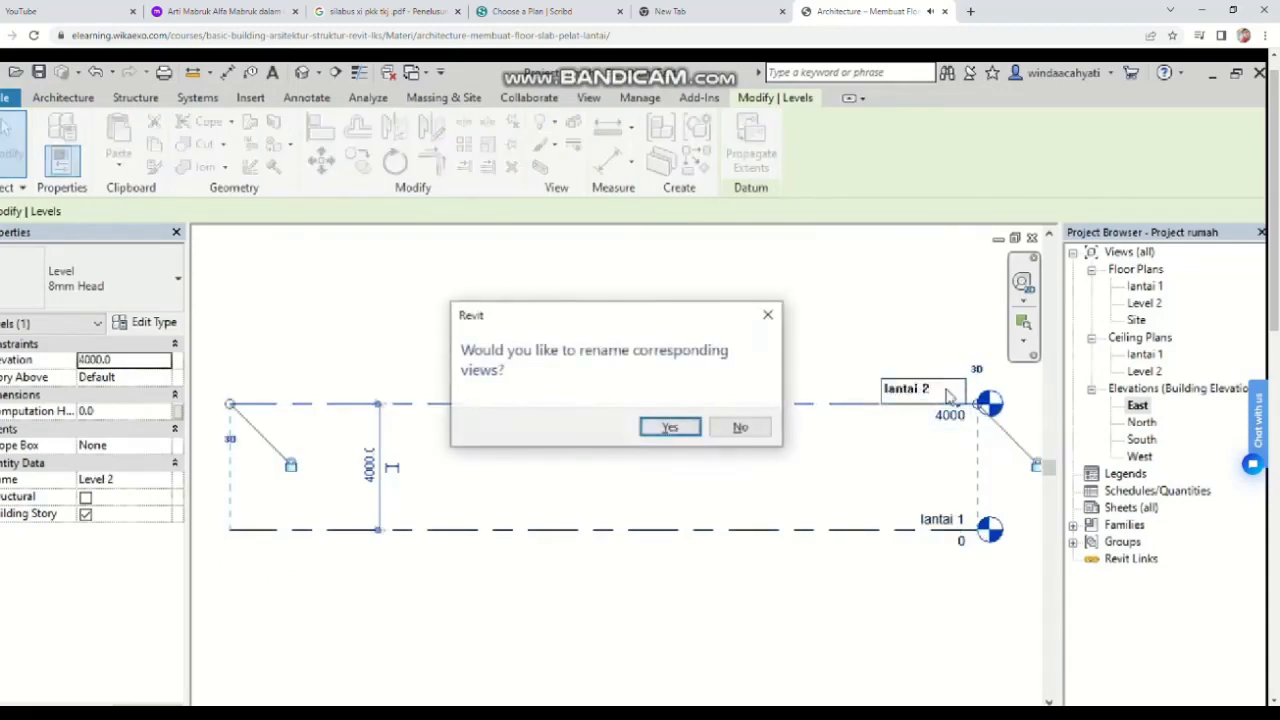
click(680, 430)
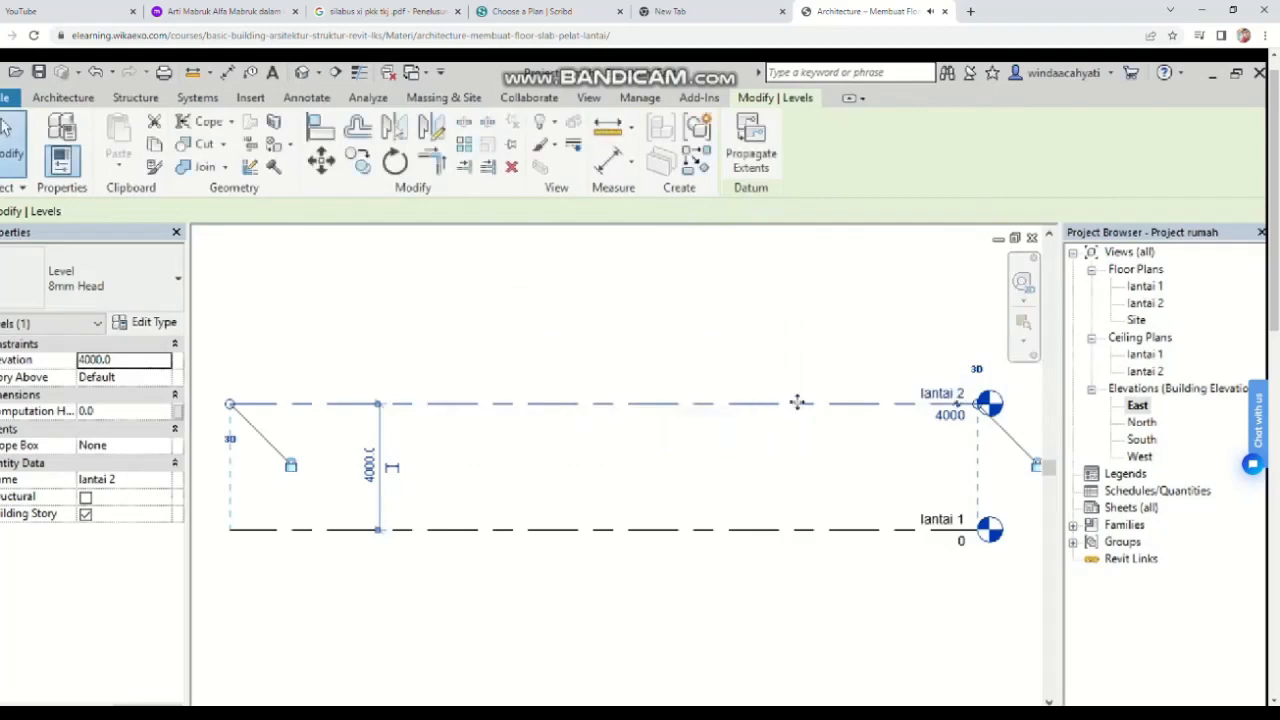
Step: Set the elevation of lantai 2 to 3500
click(950, 418)
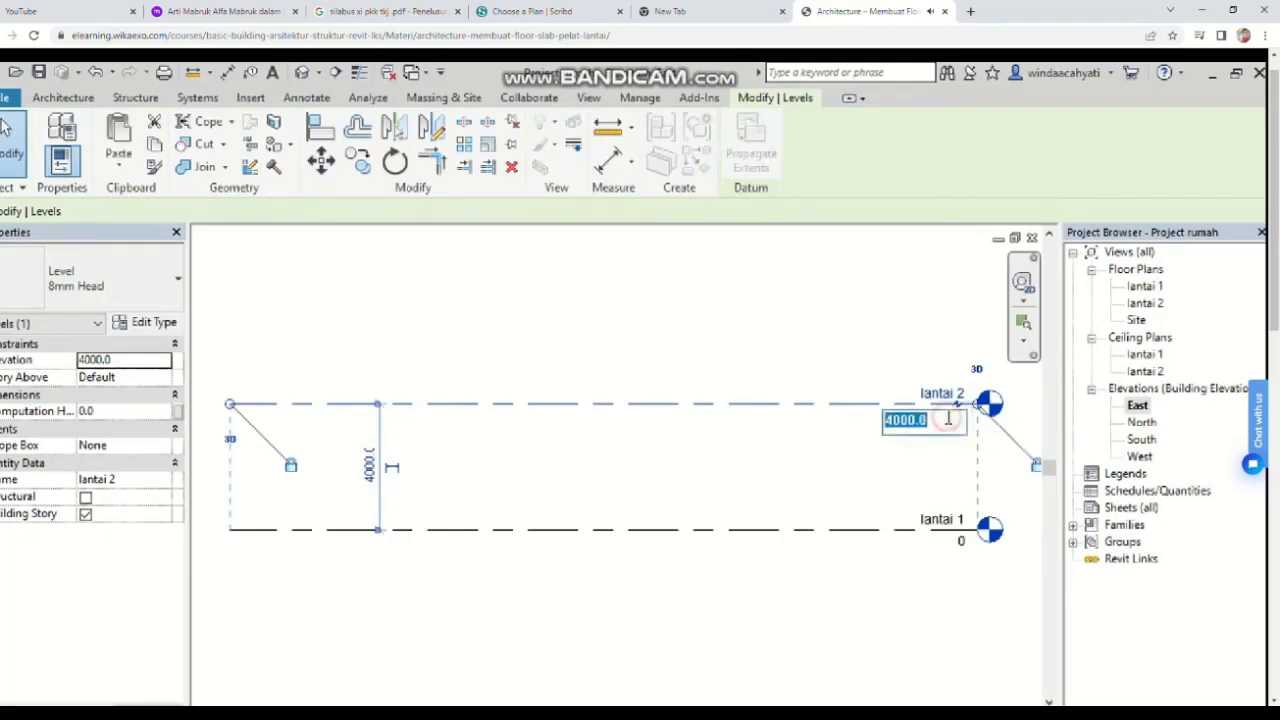
key(BackSpace)
text(3500)
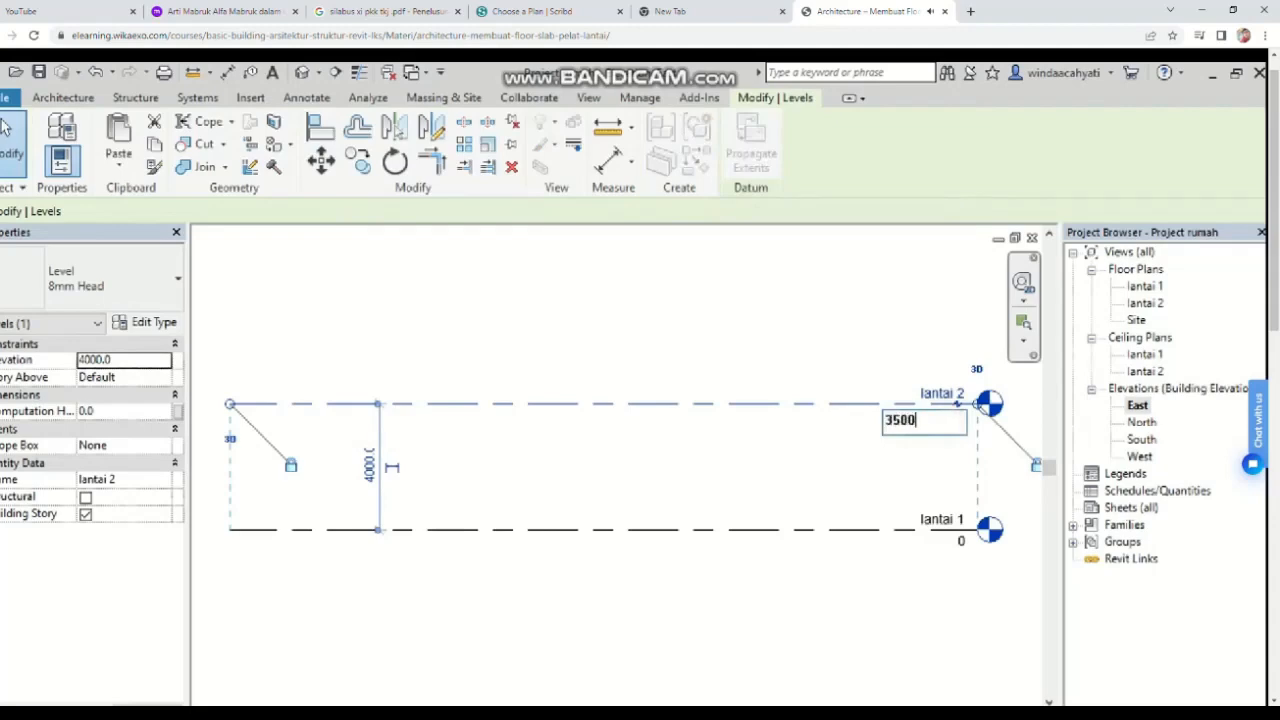
key(Return)
click(914, 458)
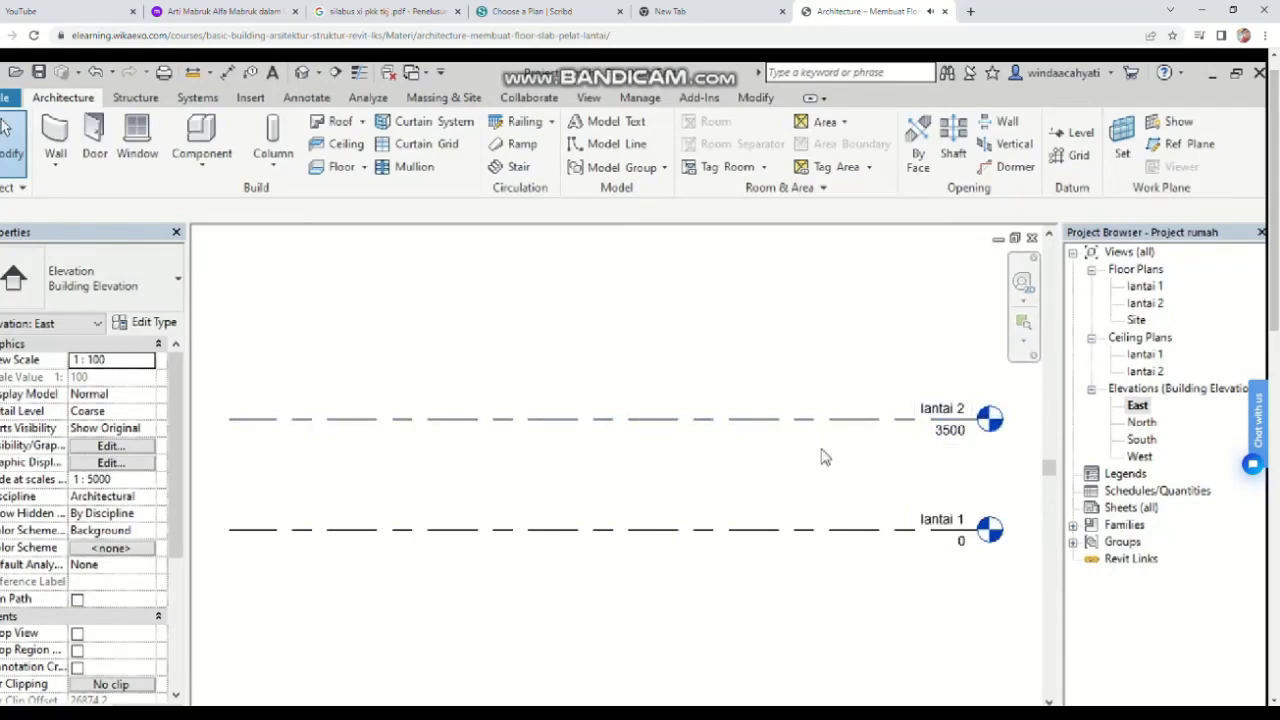
Step: Copy the lantai 2 level upward about 4000 to create a third level
click(755, 99)
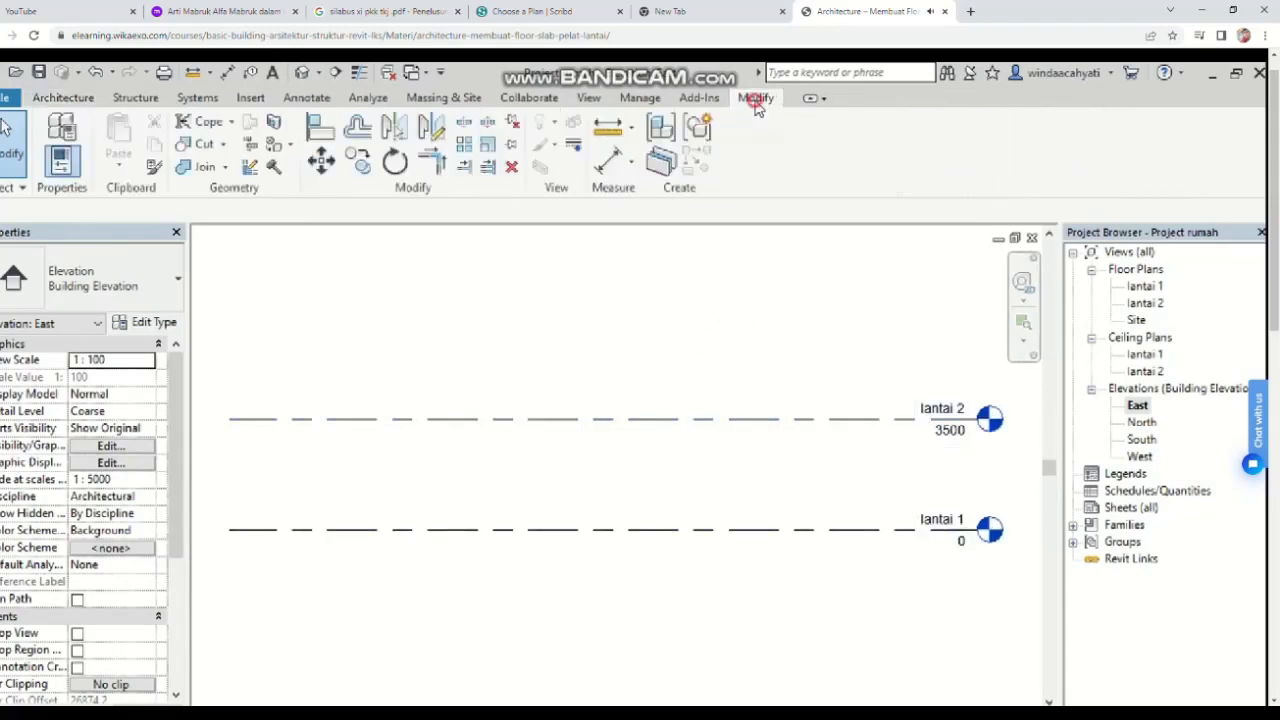
click(369, 170)
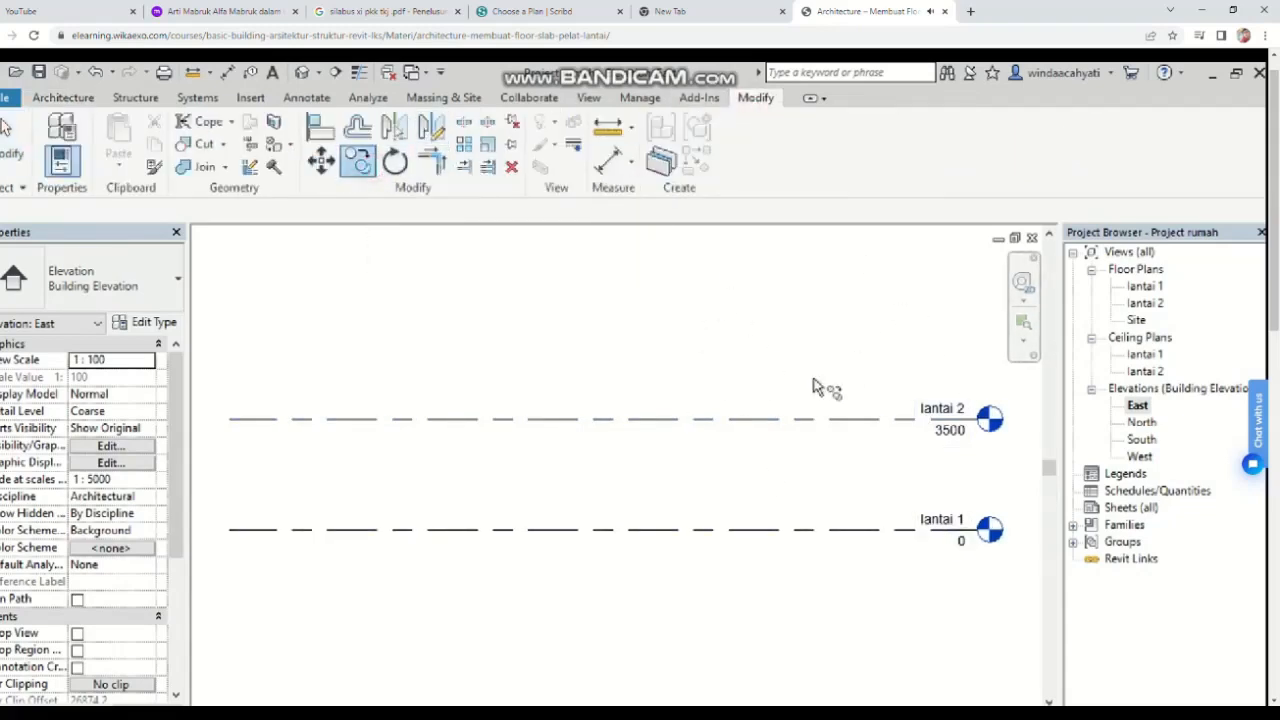
click(766, 420)
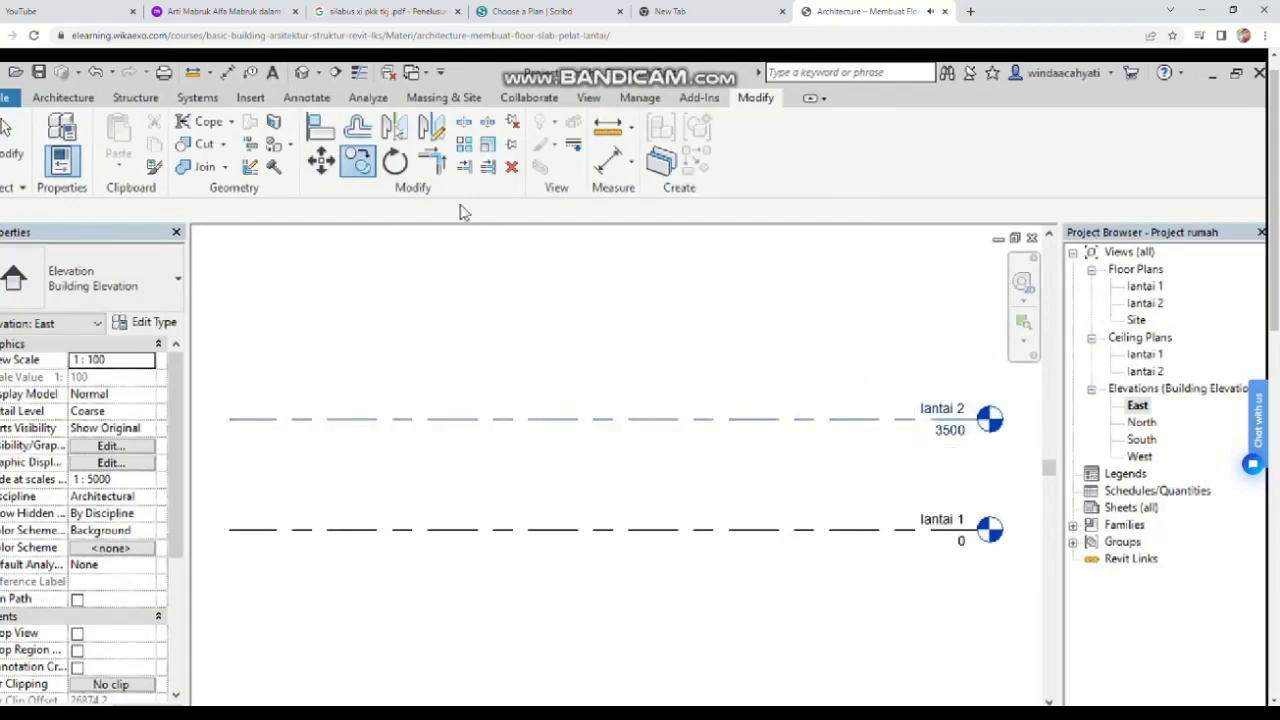
click(361, 168)
click(858, 420)
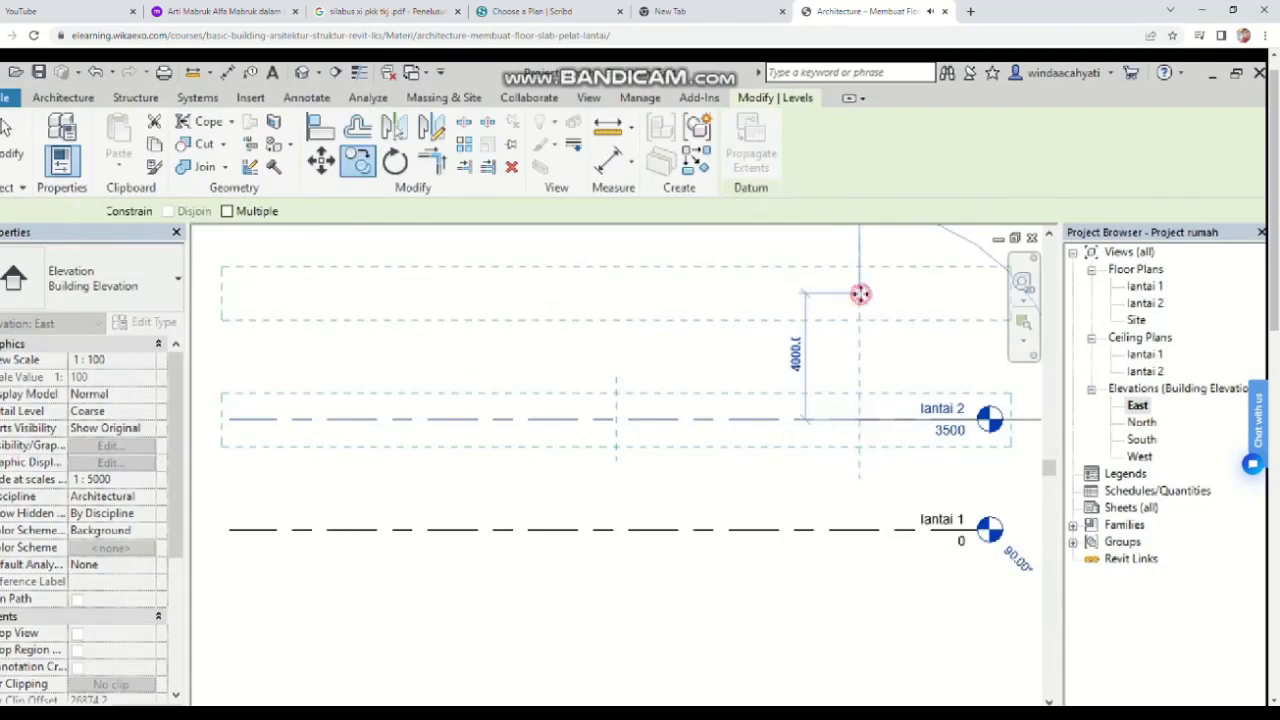
click(861, 292)
Step: Set the new top level's elevation to 7000
click(950, 305)
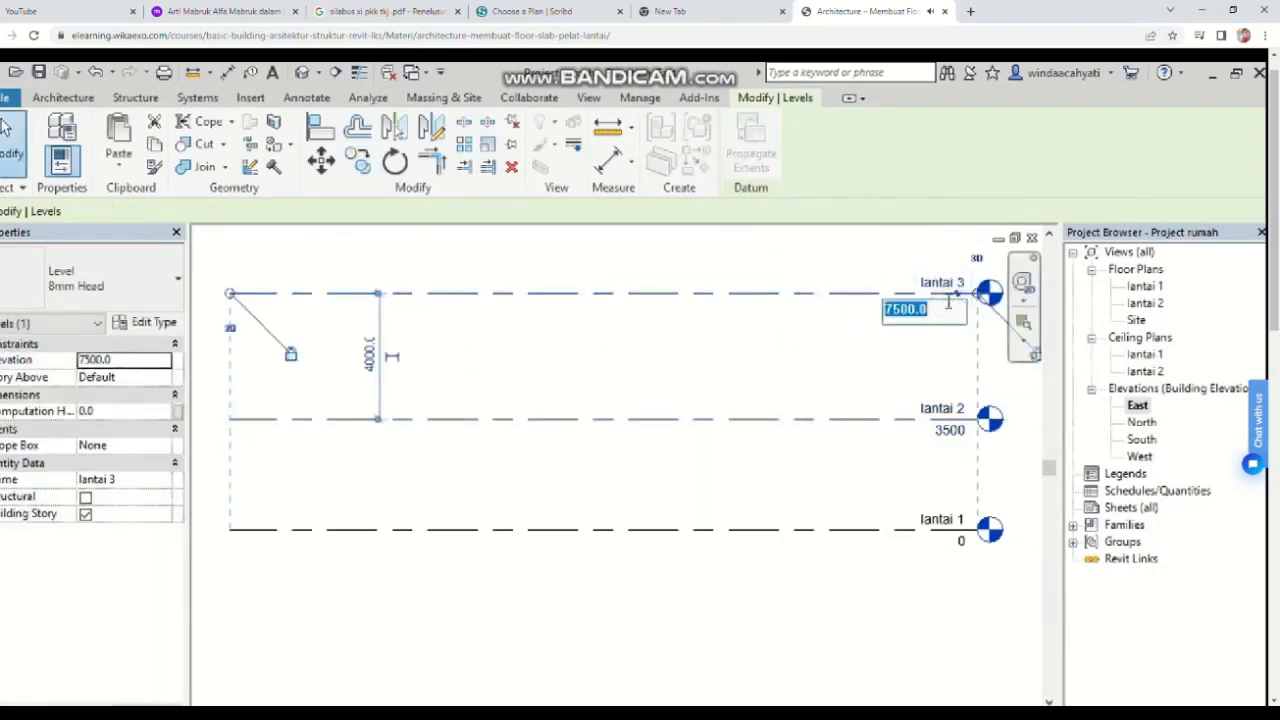
text(7000)
key(Return)
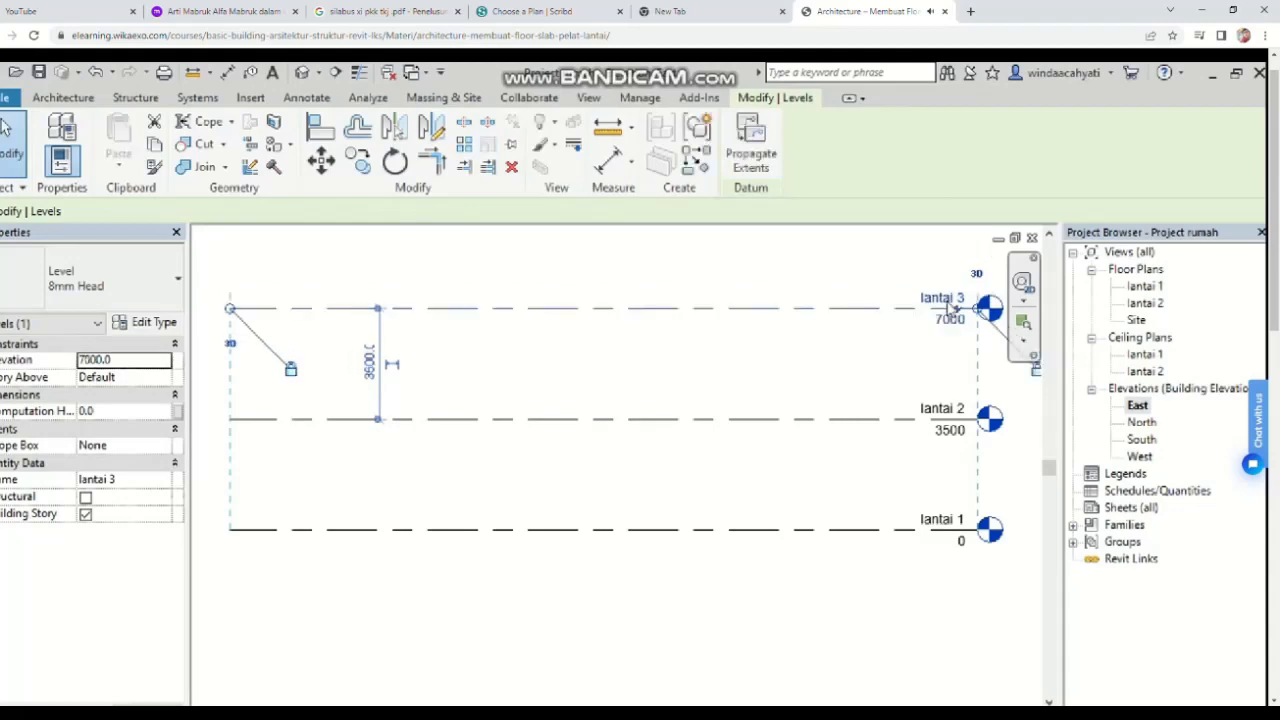
click(949, 306)
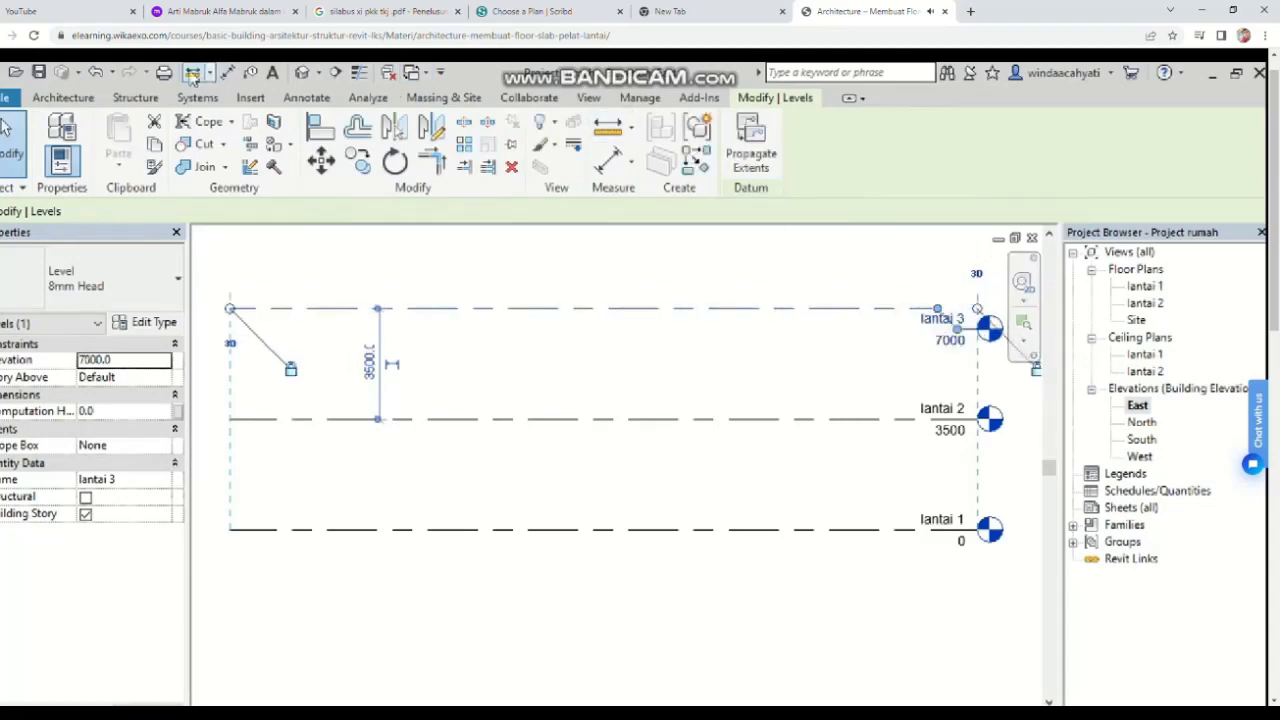
Step: Rename the top level to atap
click(94, 74)
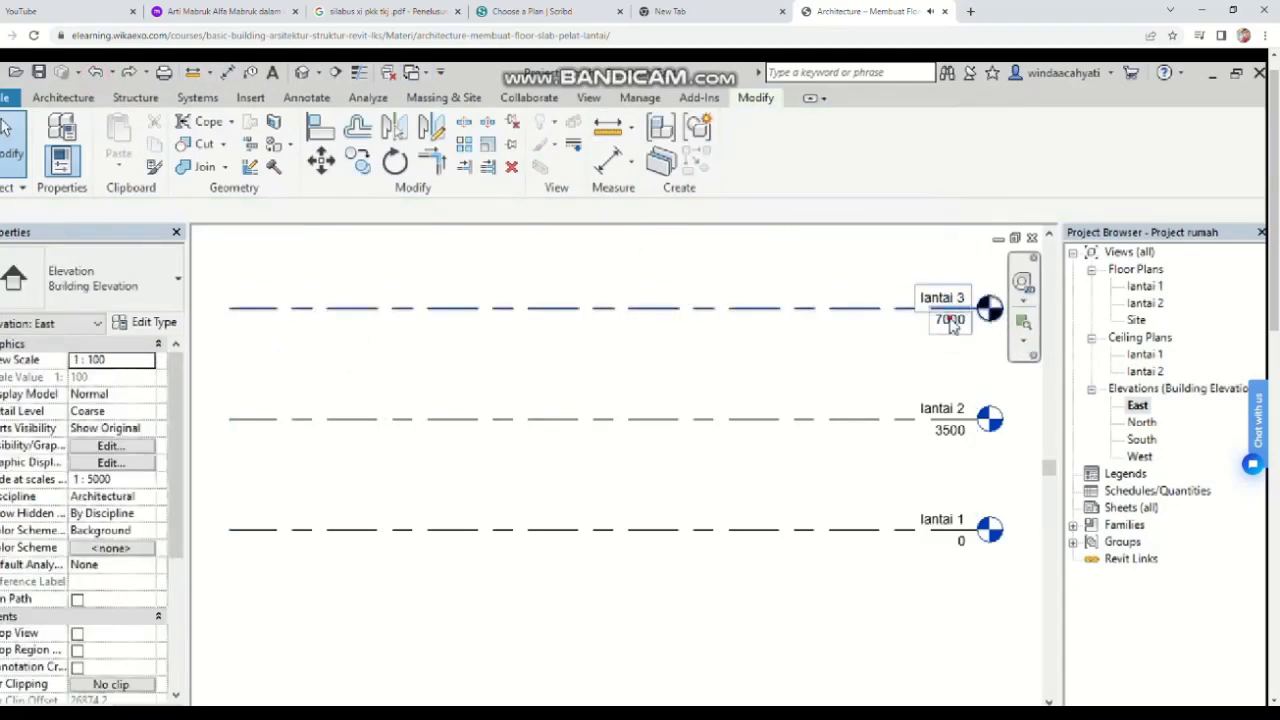
click(951, 322)
click(943, 298)
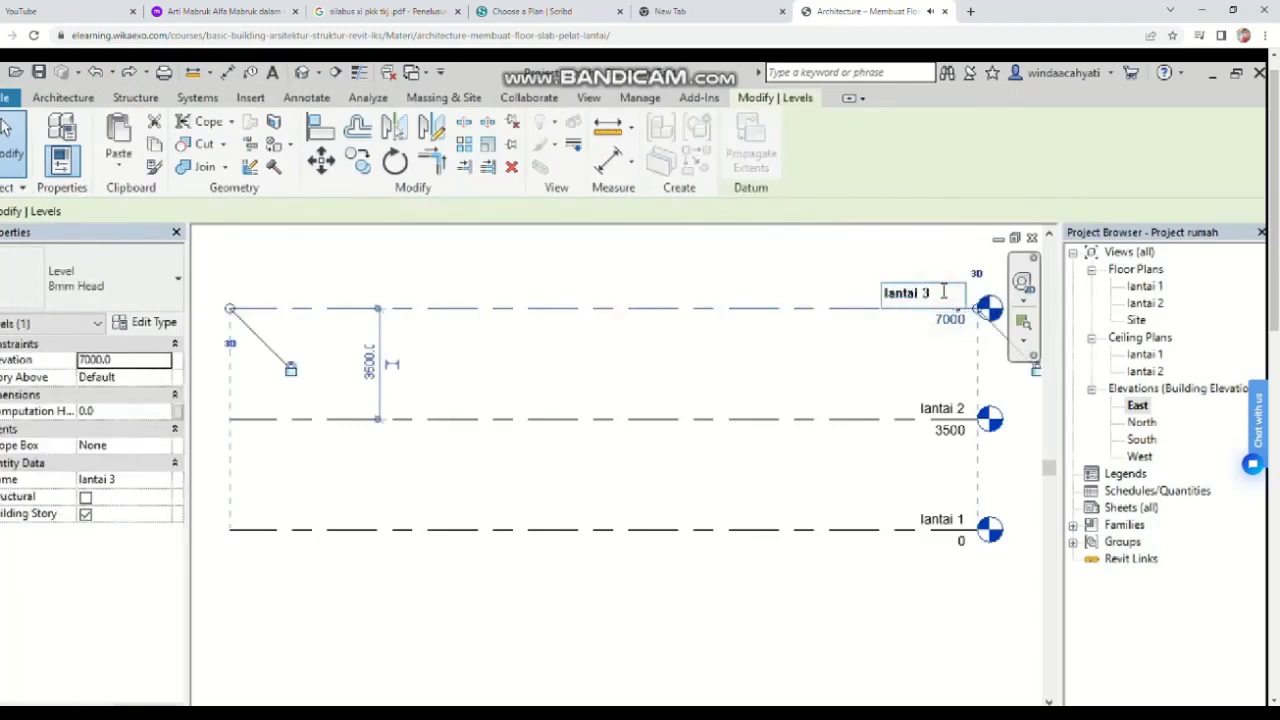
key(BackSpace)
text(atap)
key(BackSpace)
key(BackSpace)
key(BackSpace)
key(BackSpace)
key(BackSpace)
key(BackSpace)
key(BackSpace)
key(BackSpace)
key(BackSpace)
key(BackSpace)
key(BackSpace)
text(atap)
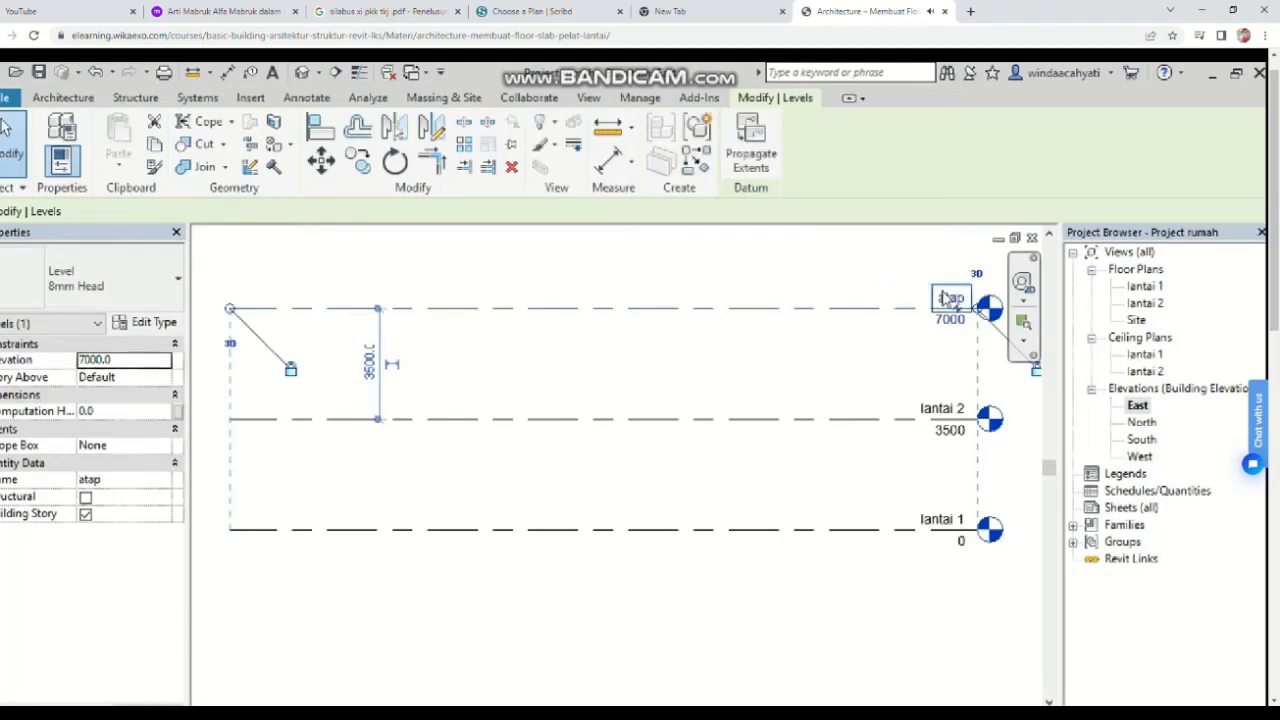
key(Return)
click(914, 345)
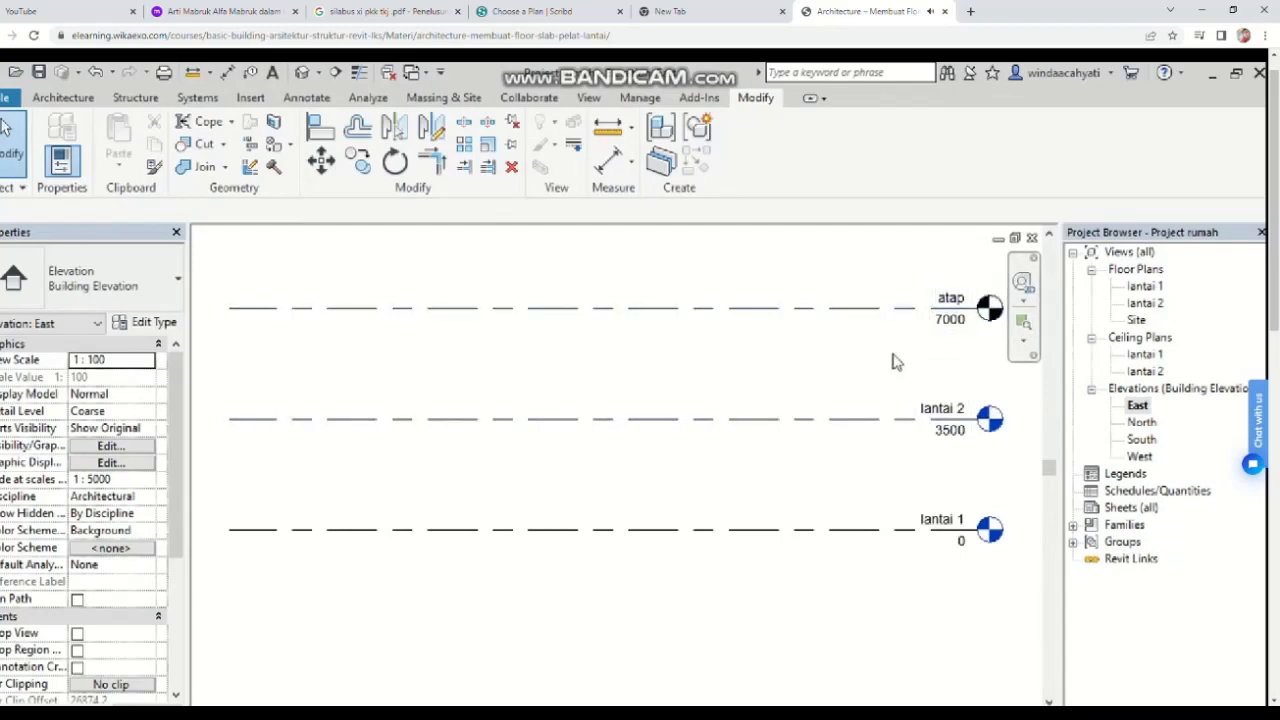
Step: Create a new floor plan view for the atap level
click(942, 338)
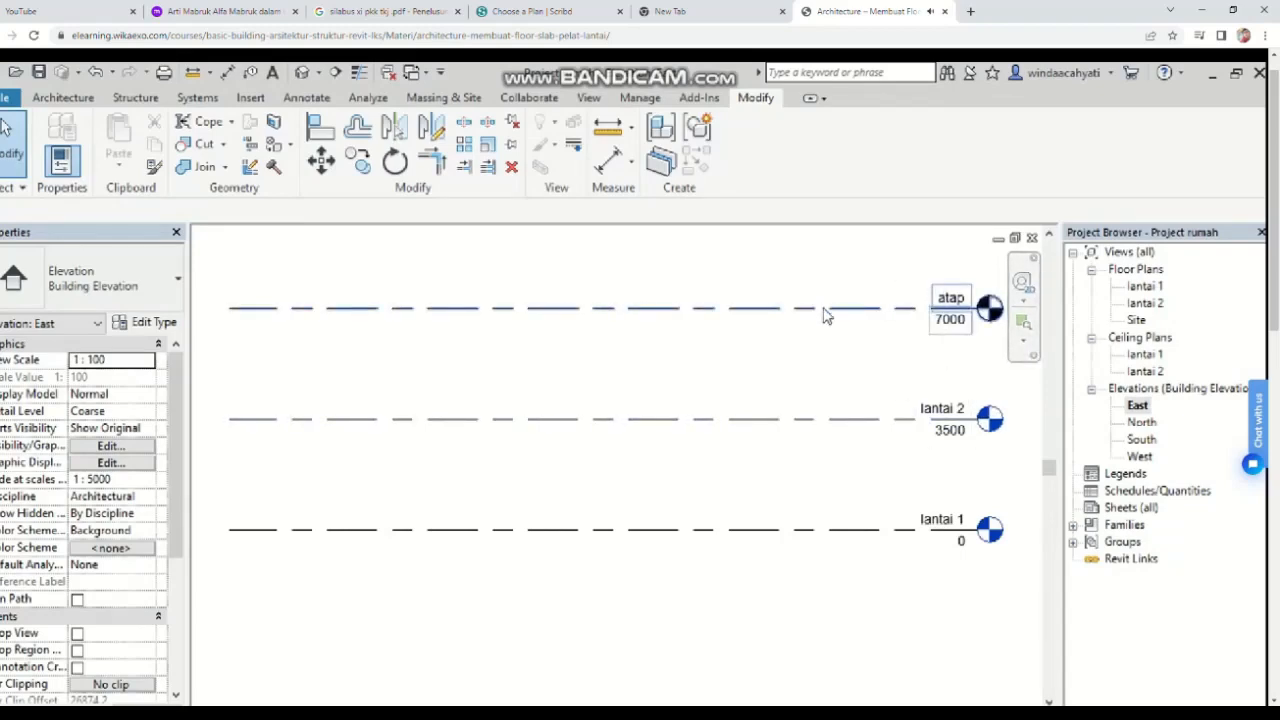
click(800, 366)
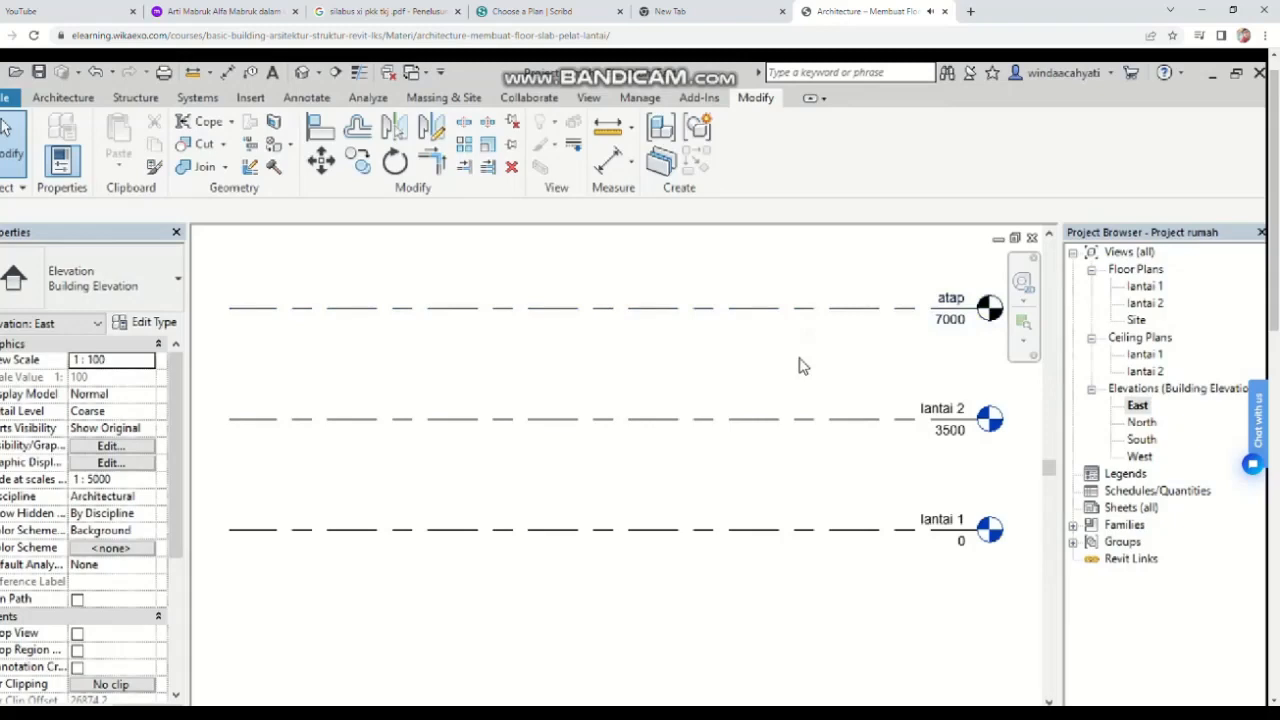
click(600, 101)
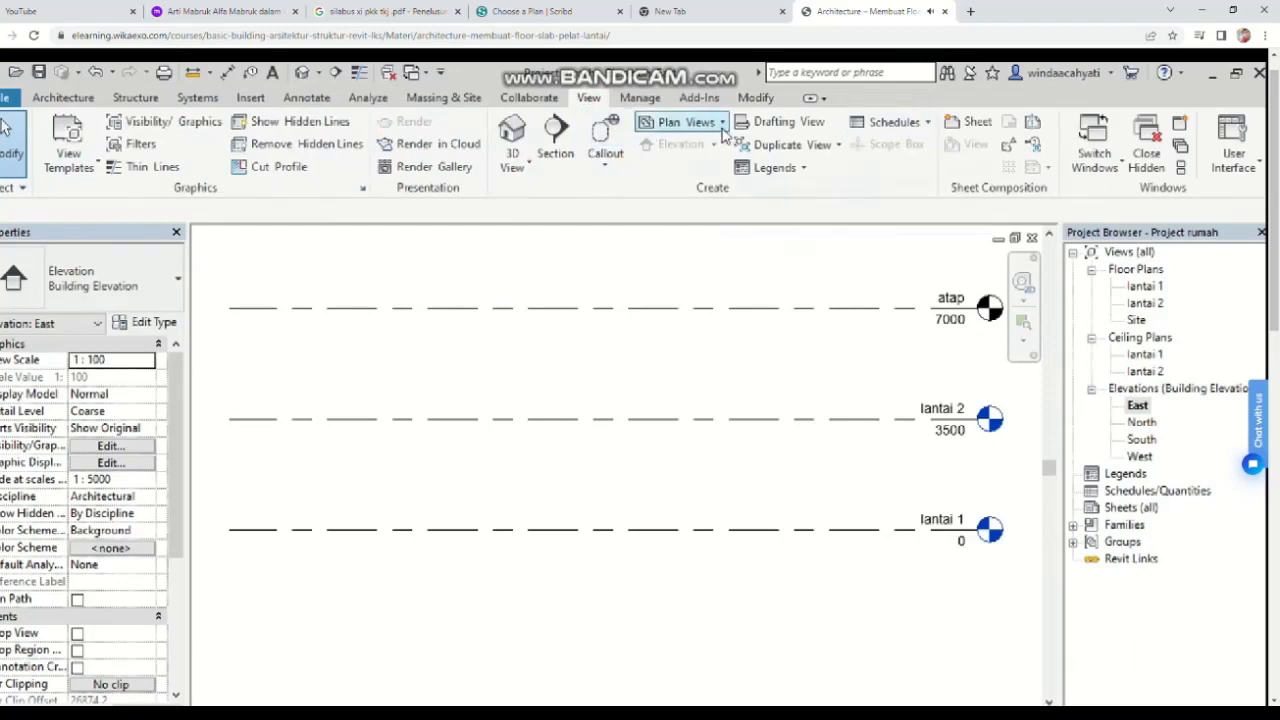
click(722, 126)
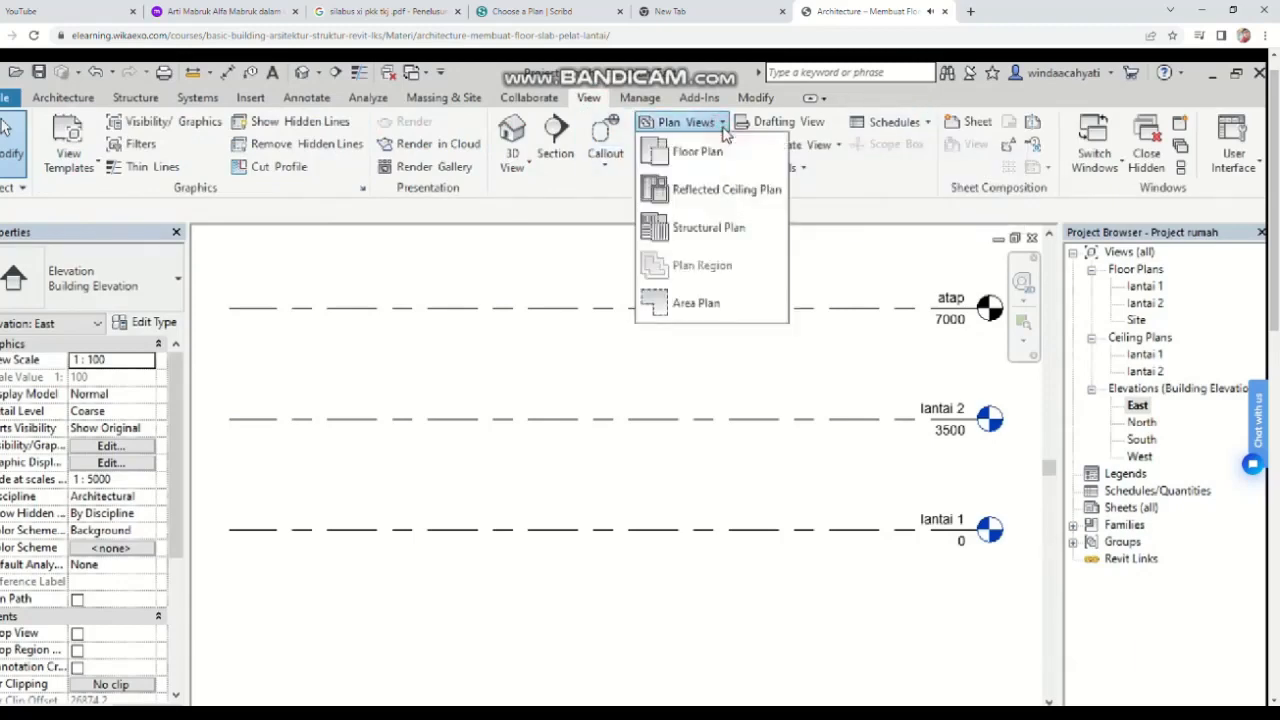
click(700, 152)
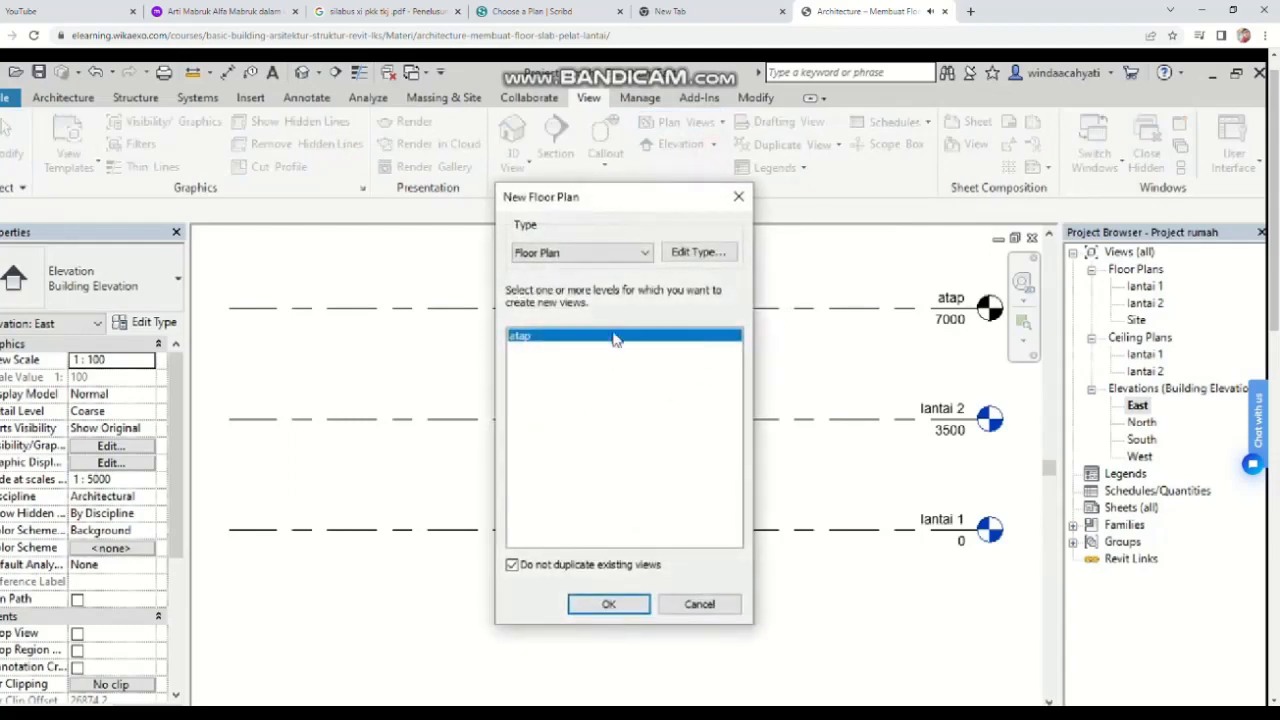
click(609, 605)
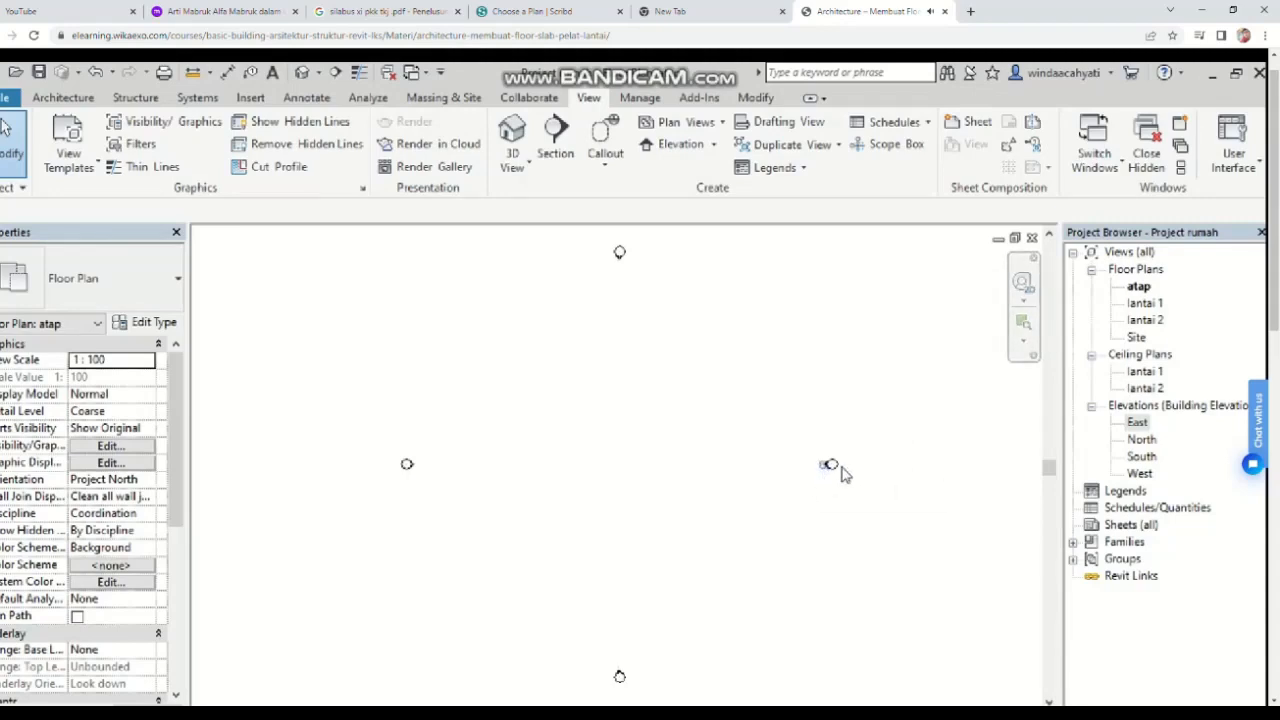
Step: Open the lantai 1 floor plan and import the image rumah; lantai 1.jpg into the view
click(1145, 304)
double_click(1145, 304)
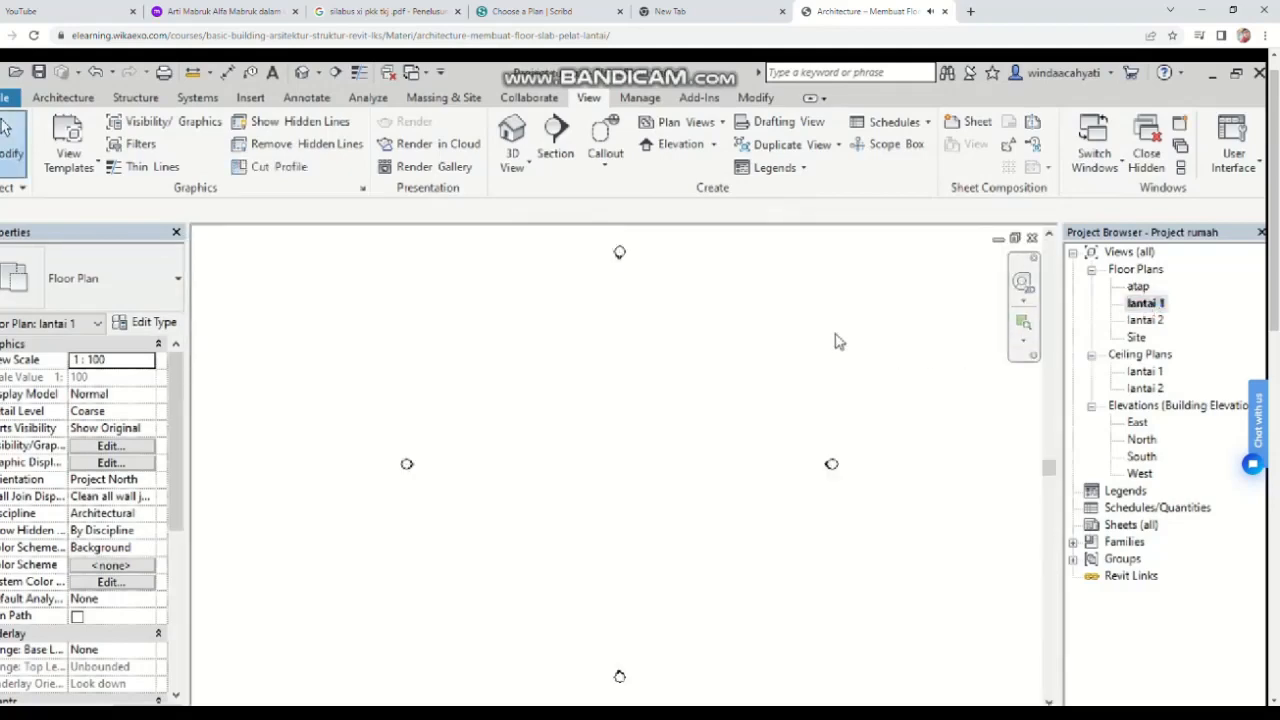
click(255, 102)
click(562, 140)
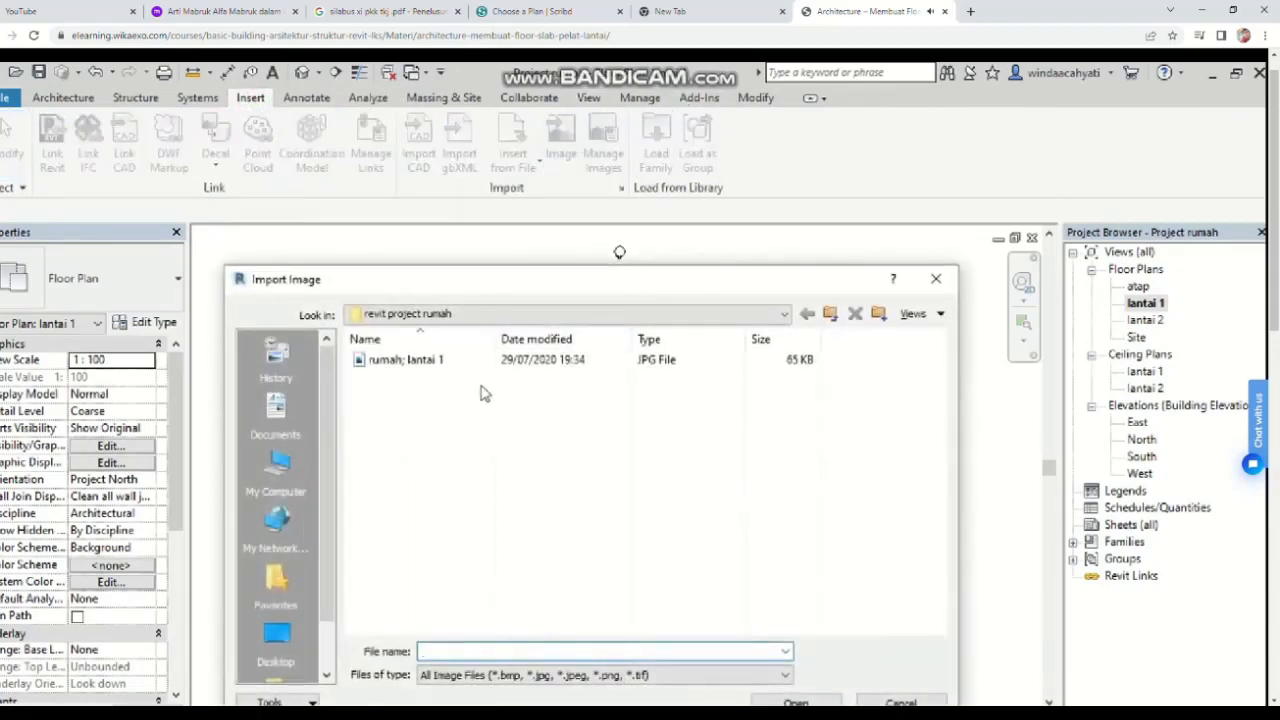
click(410, 360)
click(795, 703)
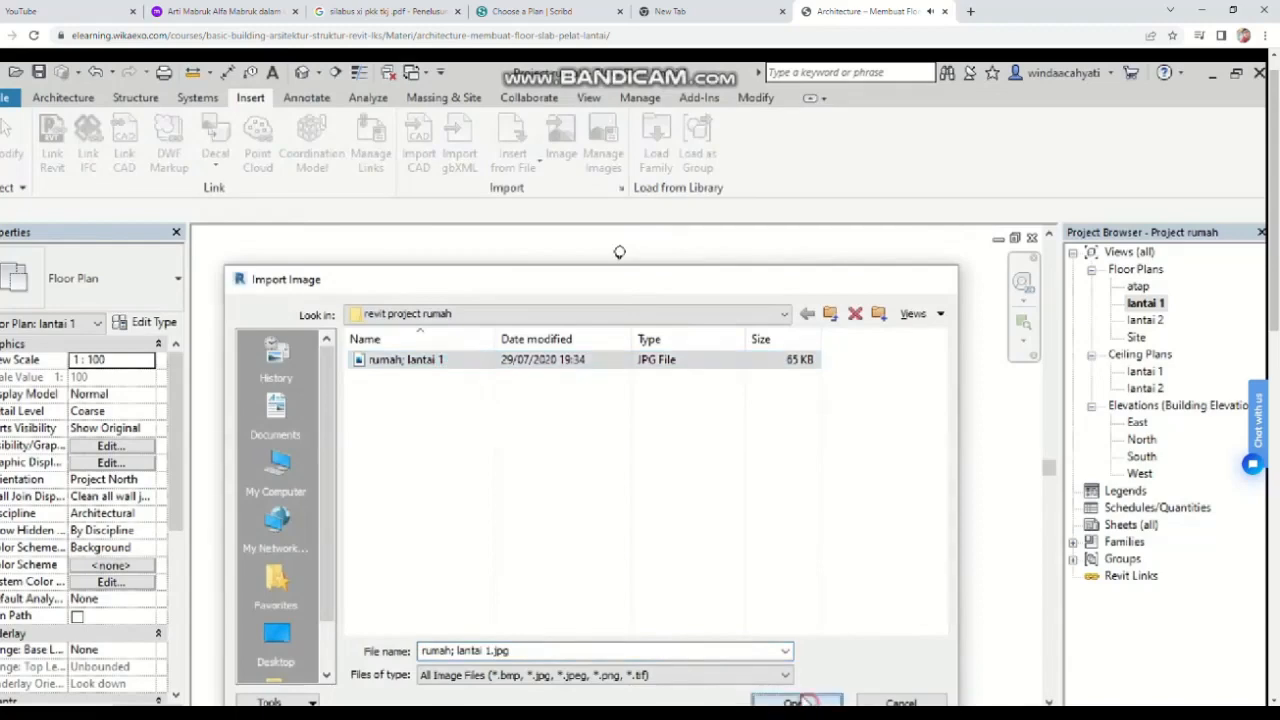
click(628, 463)
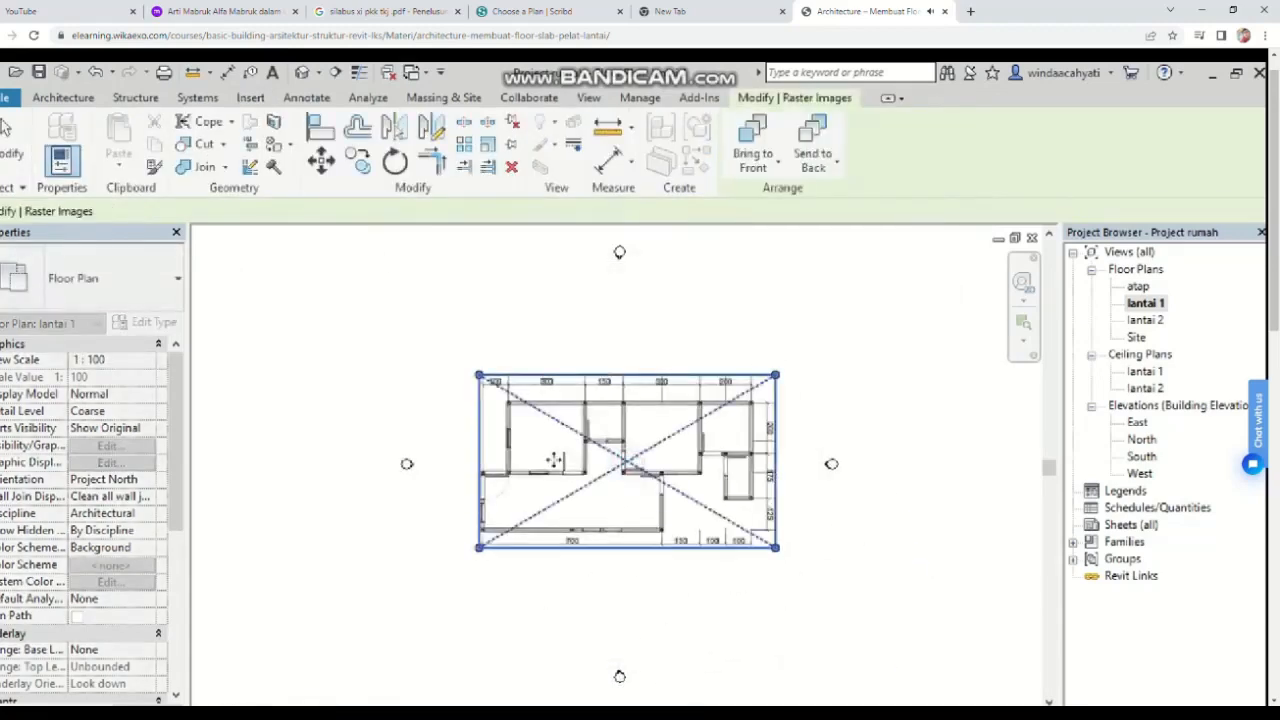
Step: Rotate the imported plan image 90 degrees so the house stands vertically
click(618, 354)
click(550, 374)
click(395, 162)
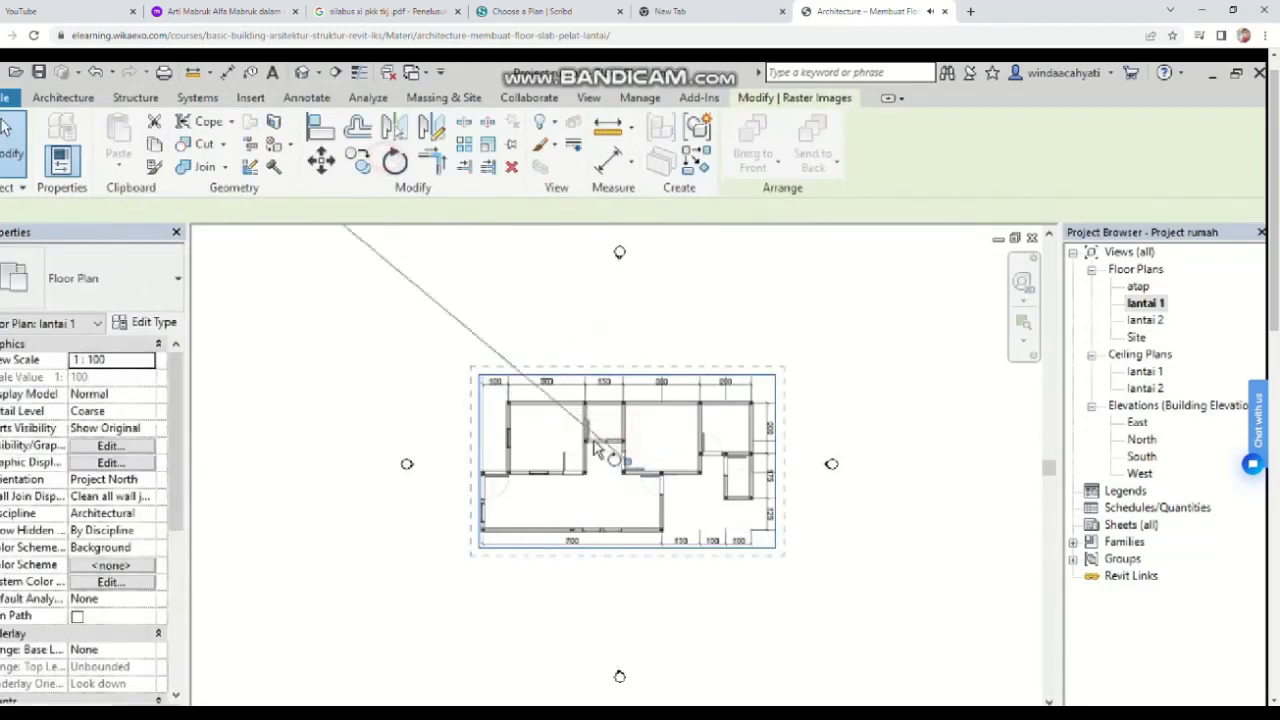
click(628, 380)
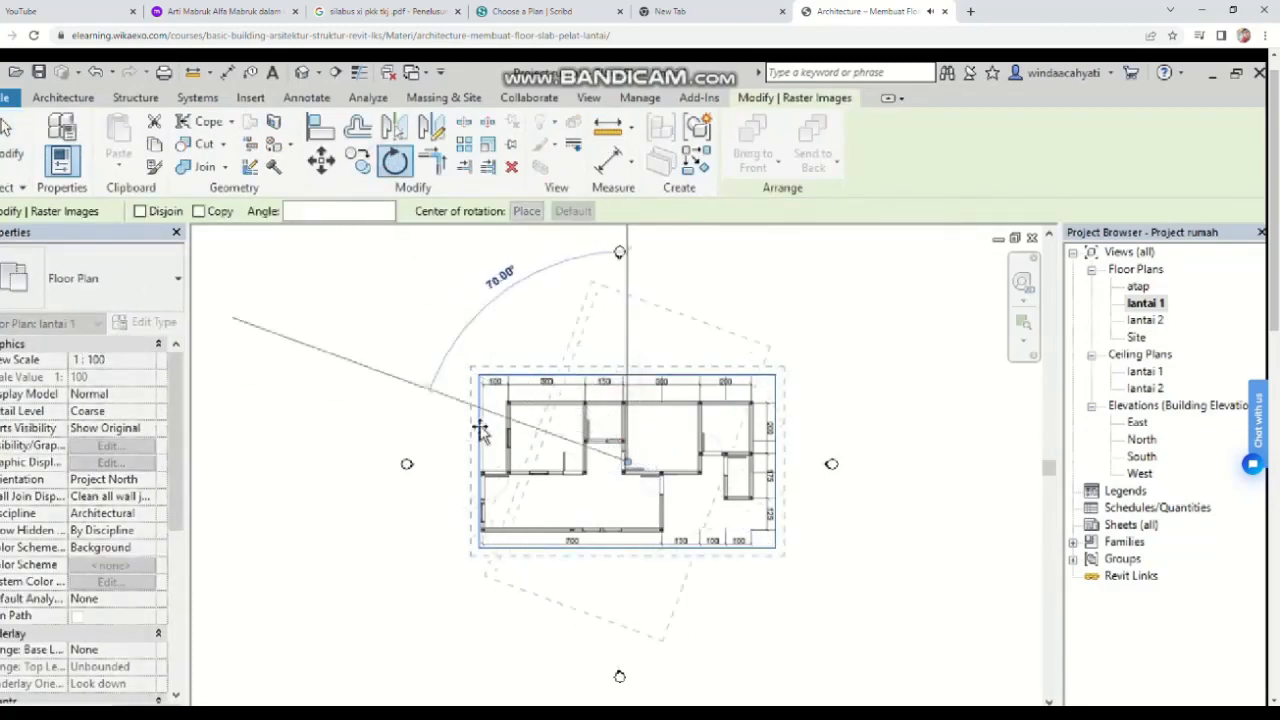
click(415, 462)
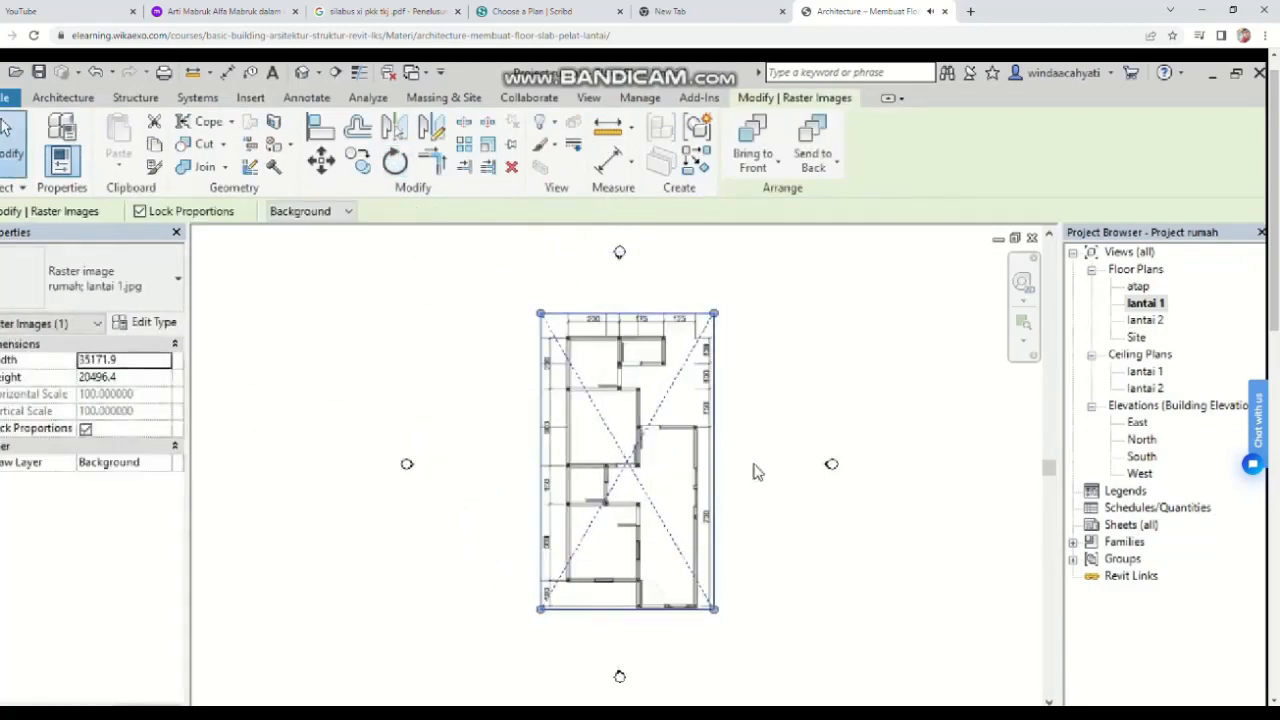
Step: Scale the plan image down by its corner and move it toward the centre of the view
scroll(754, 469, up, 3)
click(860, 425)
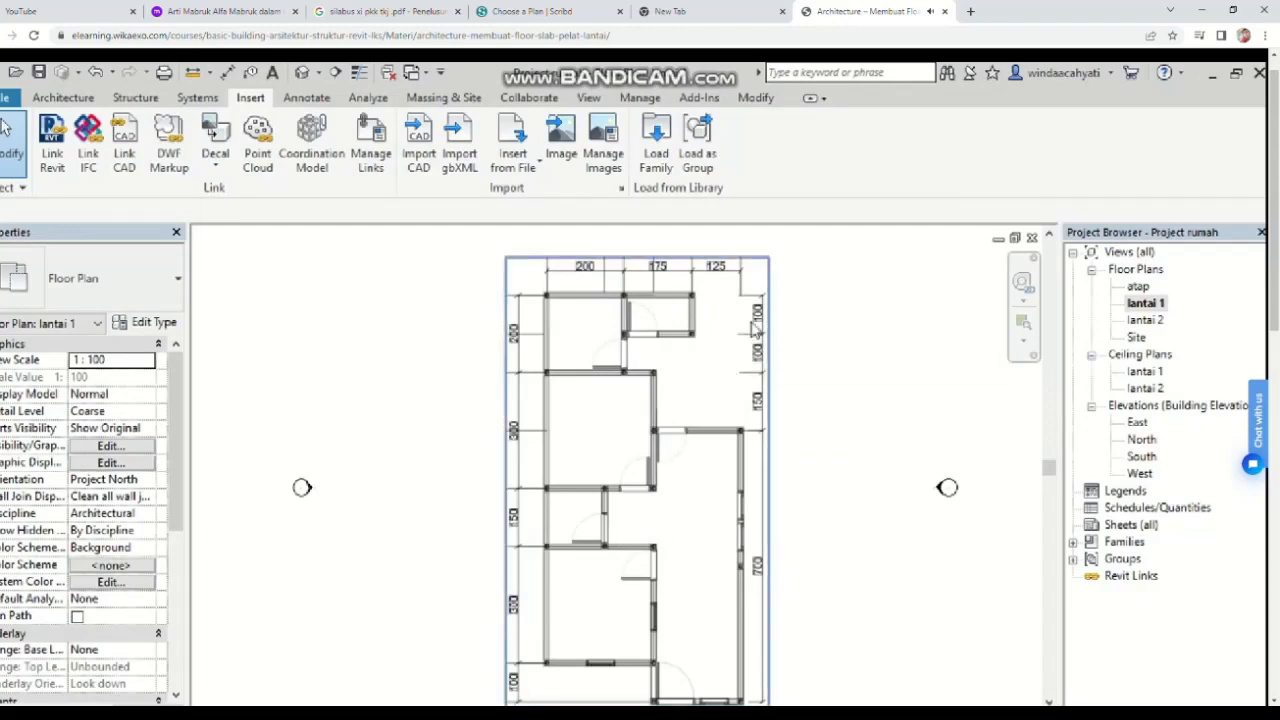
click(722, 358)
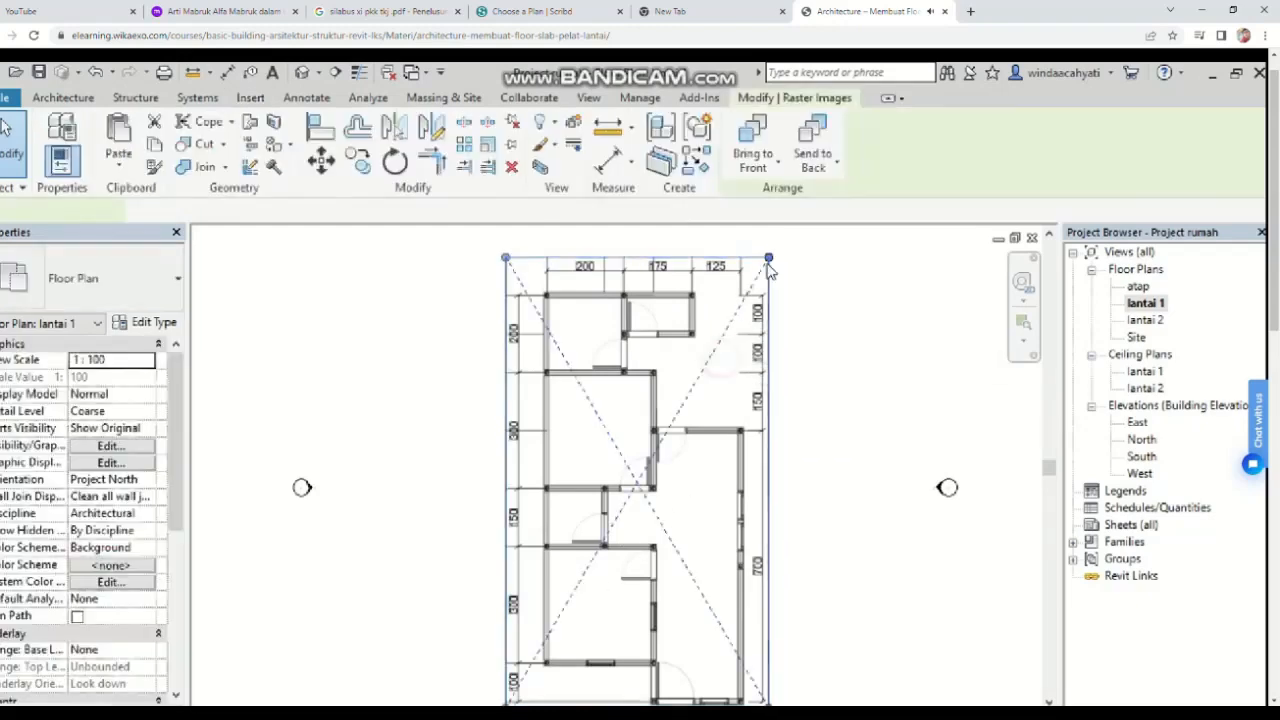
drag(772, 264, 714, 440)
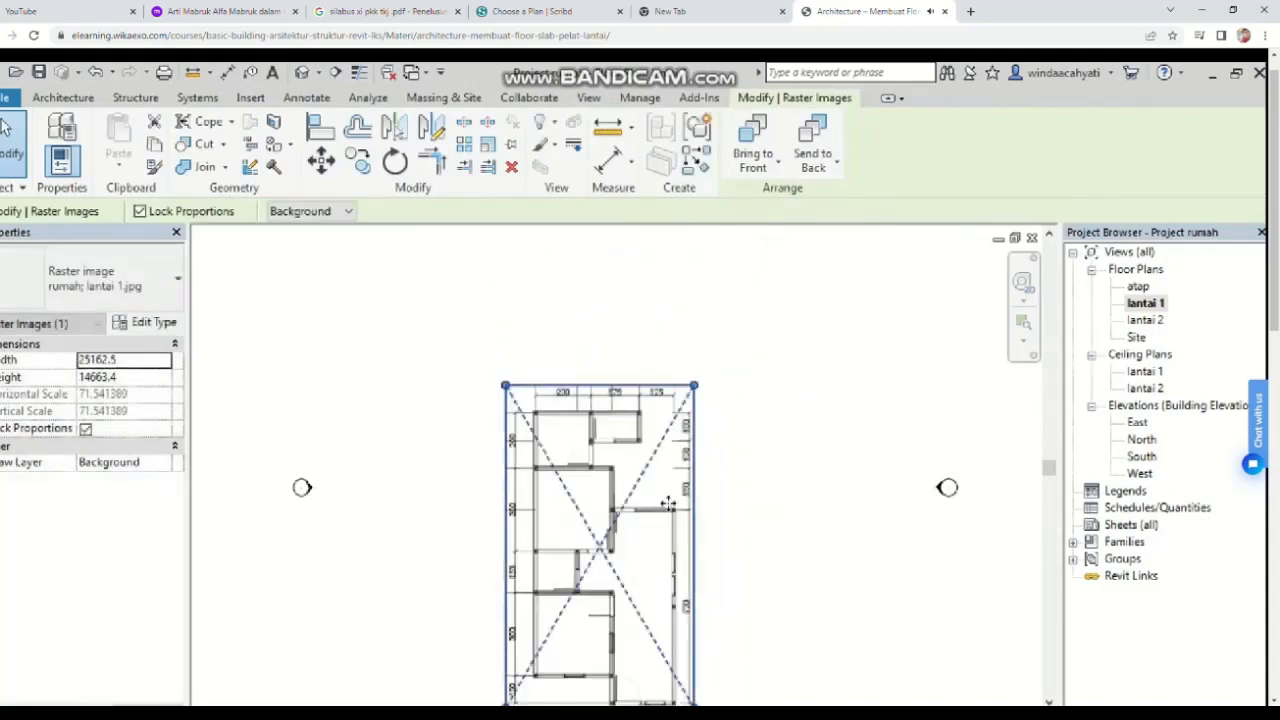
scroll(717, 443, down, 2)
middle_drag(717, 443, 754, 374)
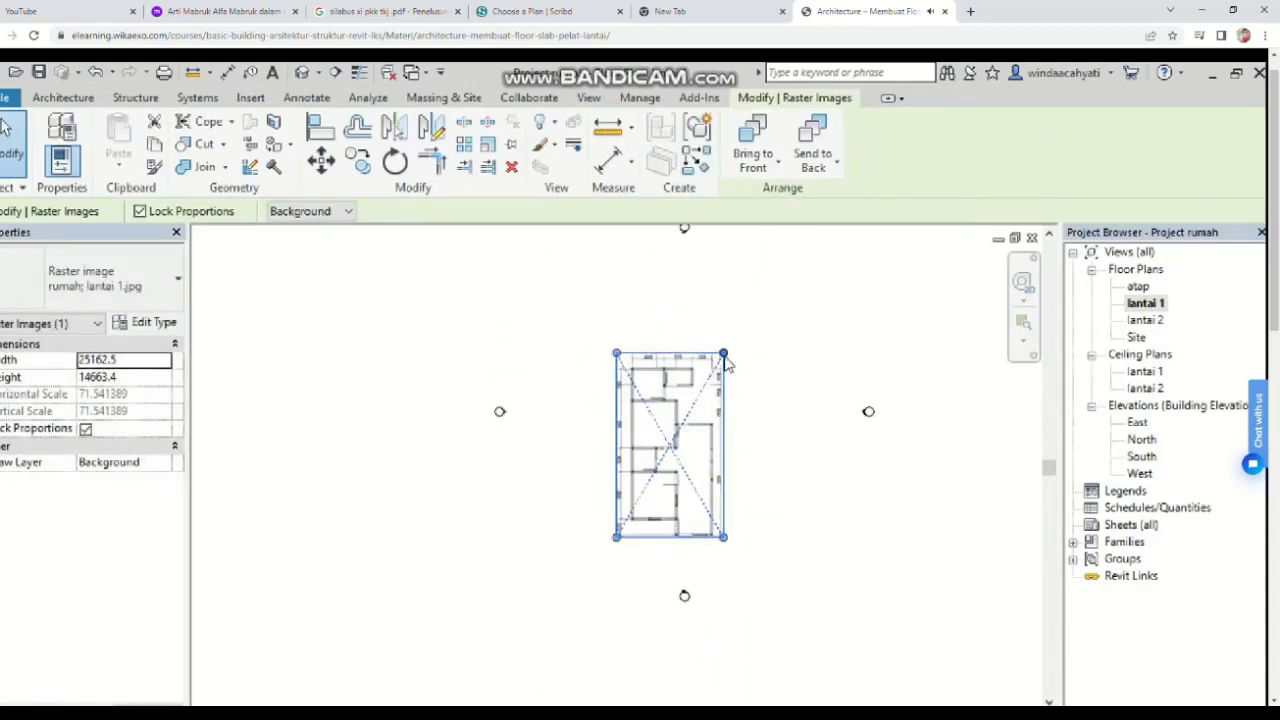
drag(724, 358, 716, 367)
drag(664, 452, 699, 417)
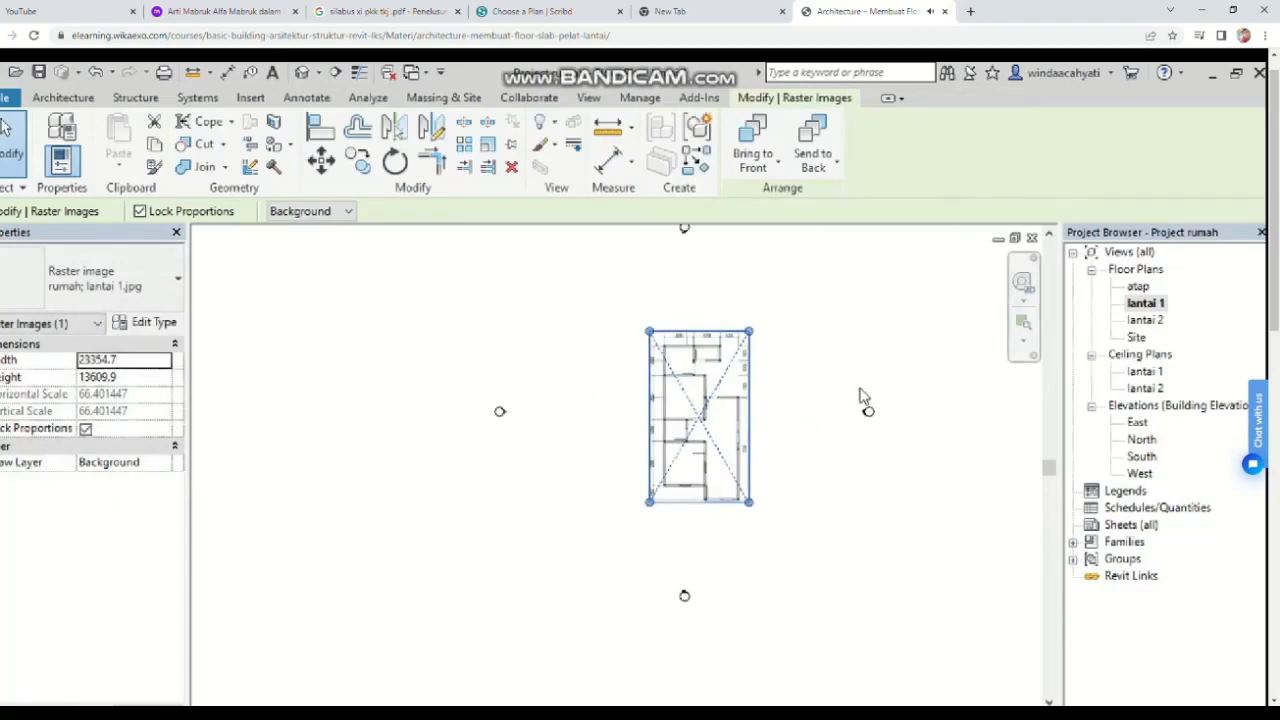
Step: Draw a horizontal reference plane along the top wall line of the imported plan
scroll(800, 400, up, 4)
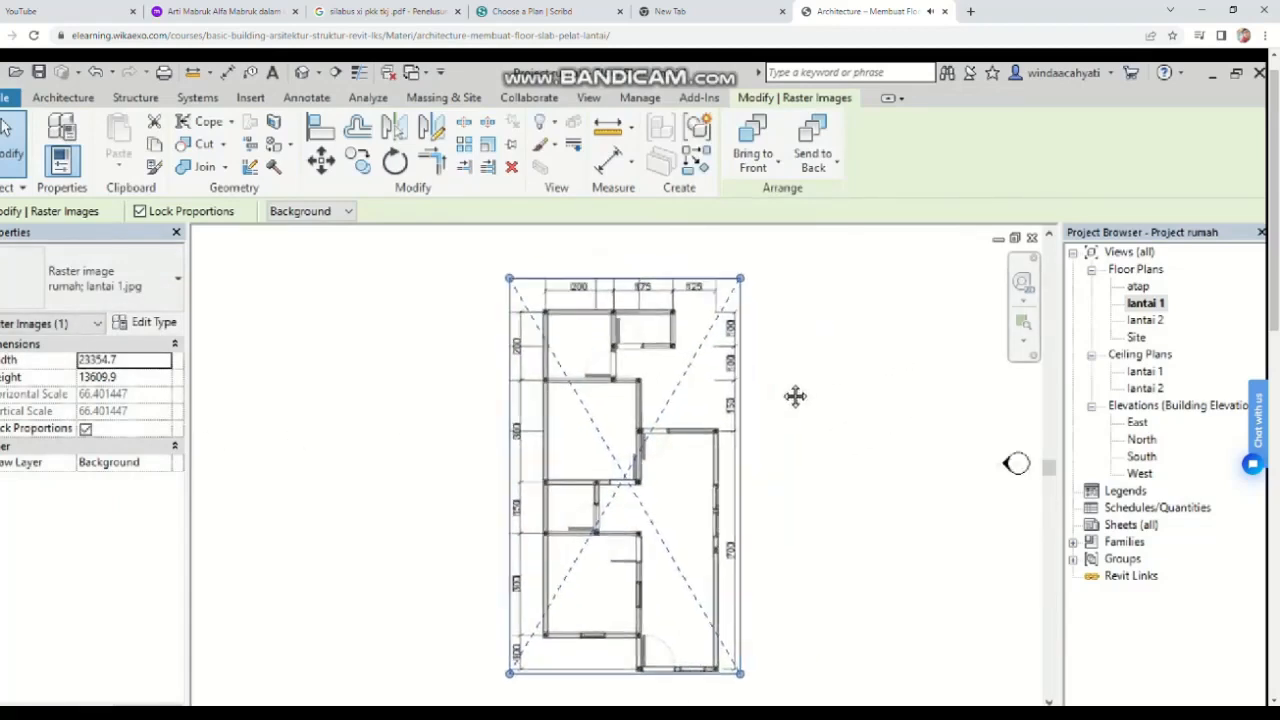
middle_drag(795, 397, 768, 412)
click(788, 464)
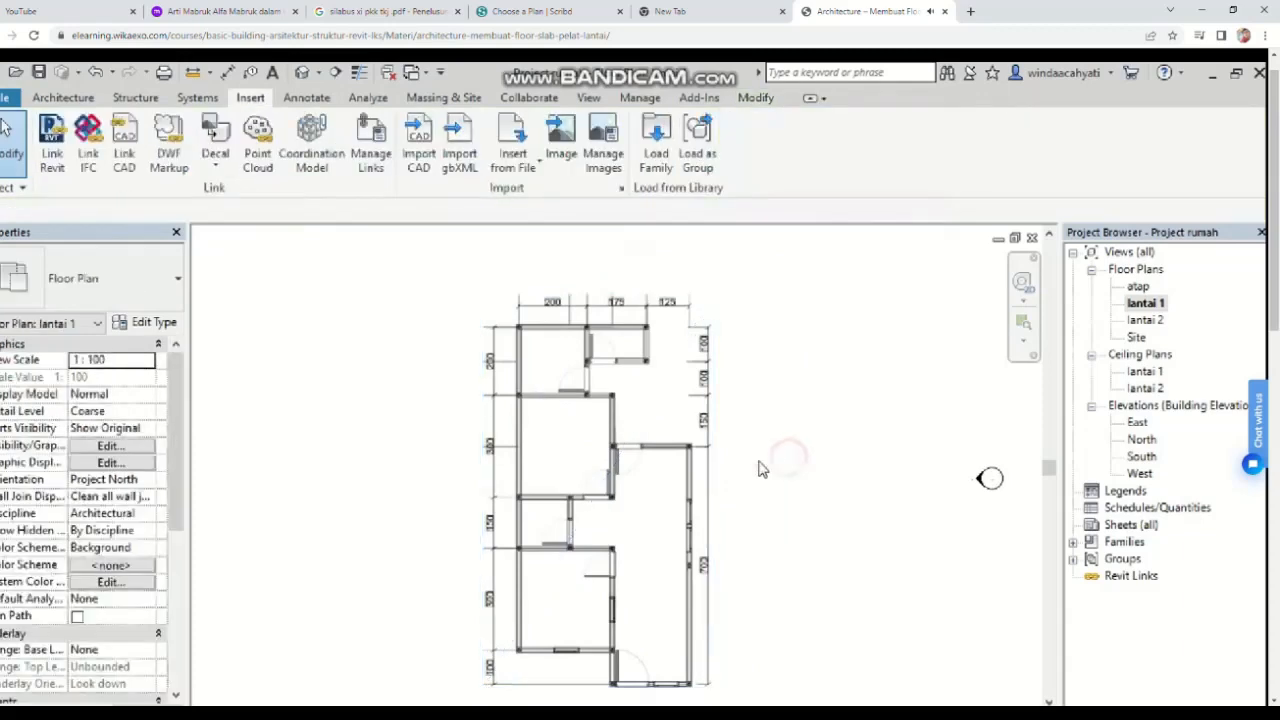
click(590, 448)
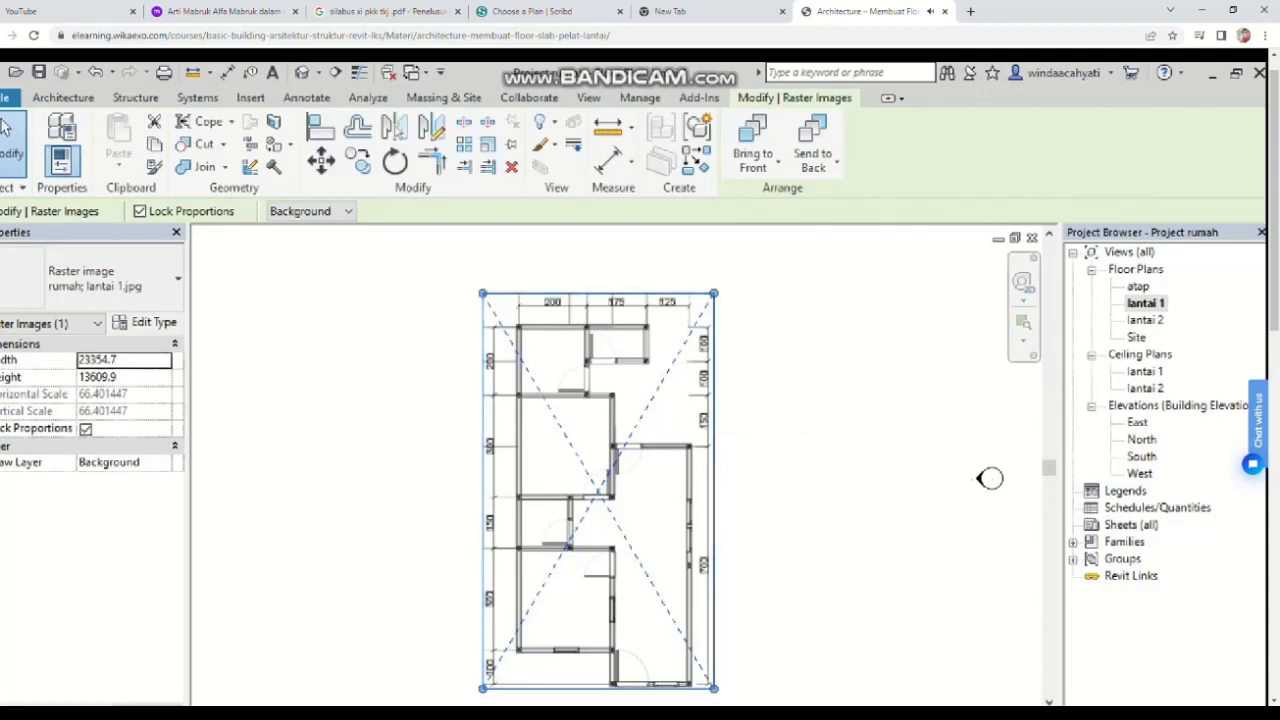
click(64, 99)
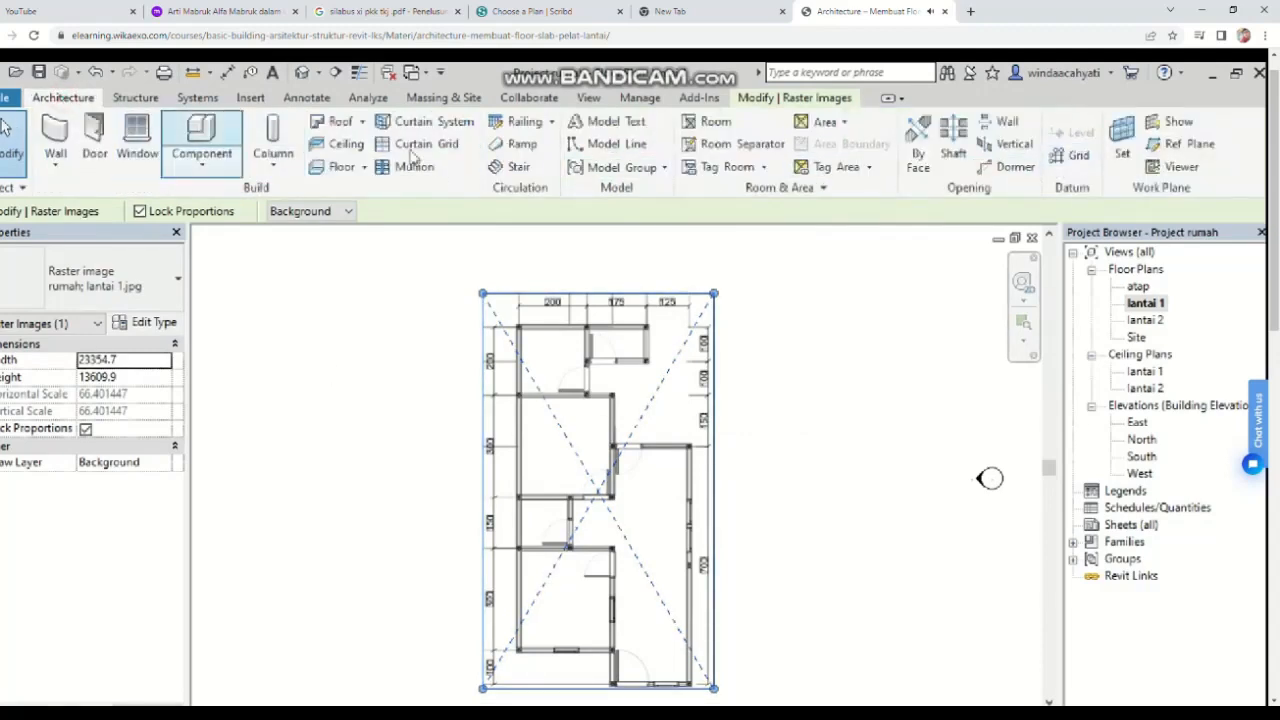
click(1185, 144)
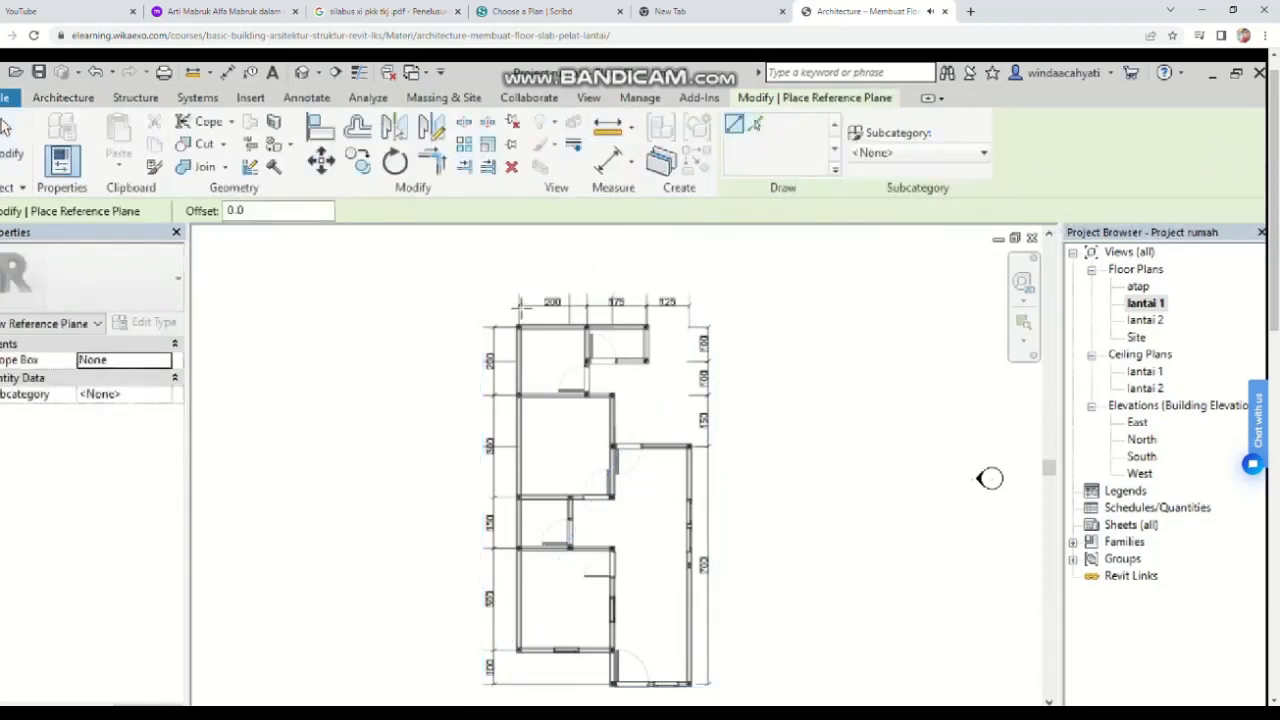
click(420, 330)
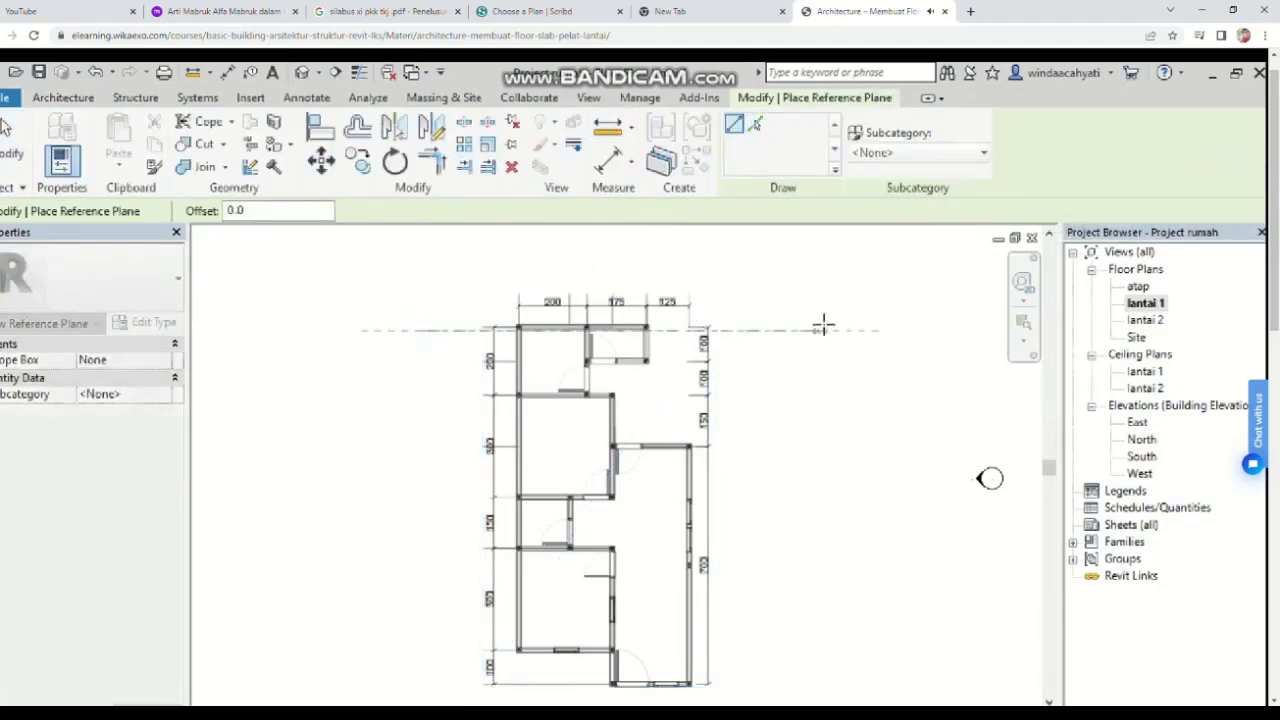
click(835, 330)
Step: Draw a vertical reference plane along the left wall line of the plan
click(514, 280)
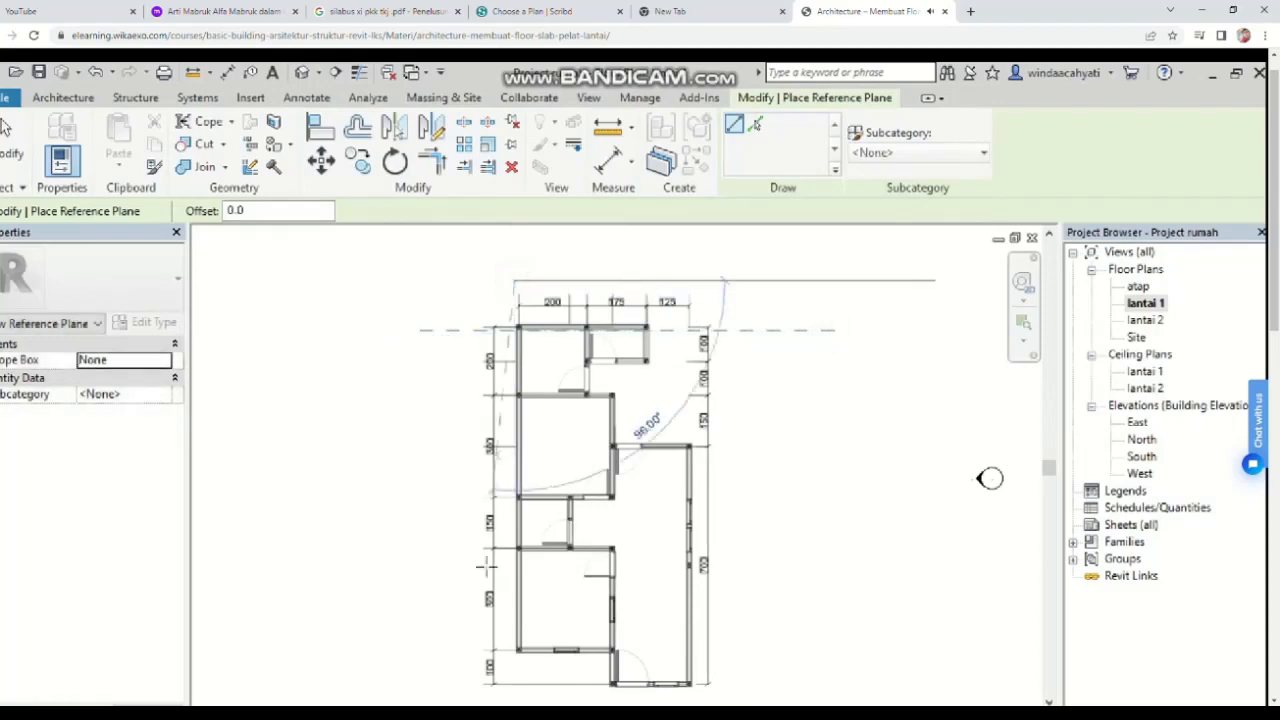
click(514, 708)
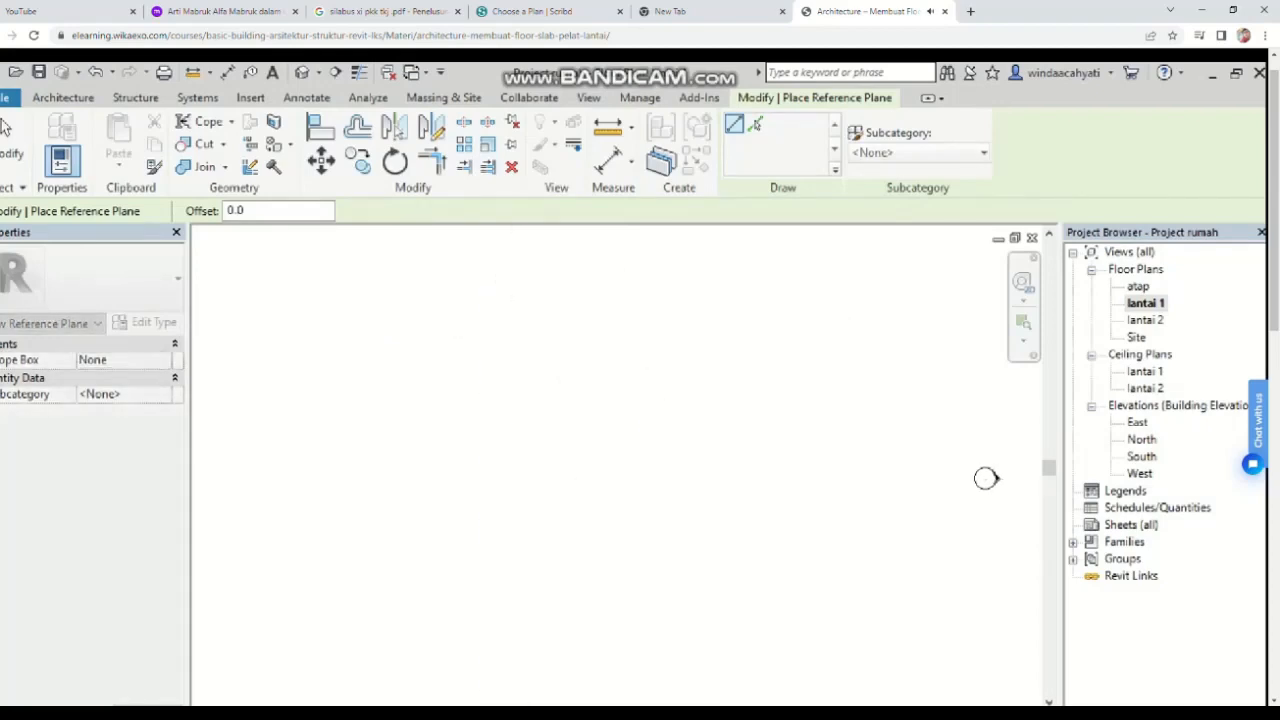
scroll(526, 597, down, 2)
middle_drag(888, 604, 472, 442)
scroll(567, 506, up, 2)
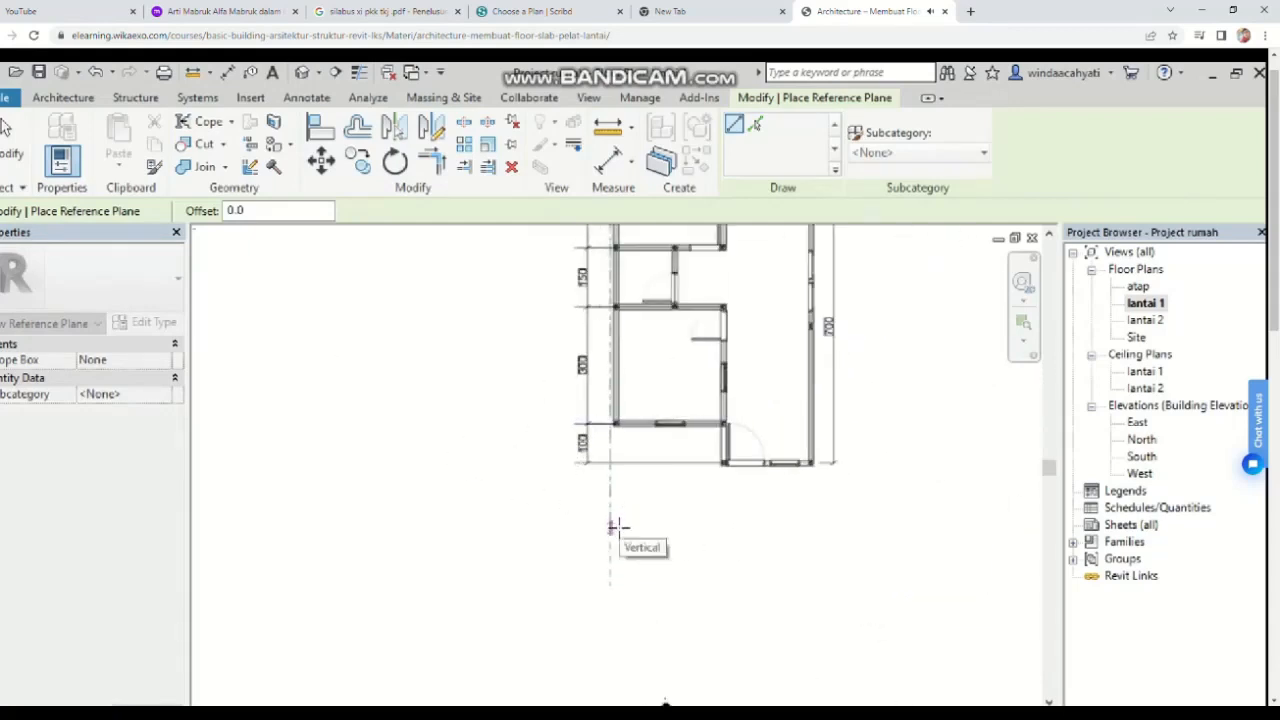
click(612, 514)
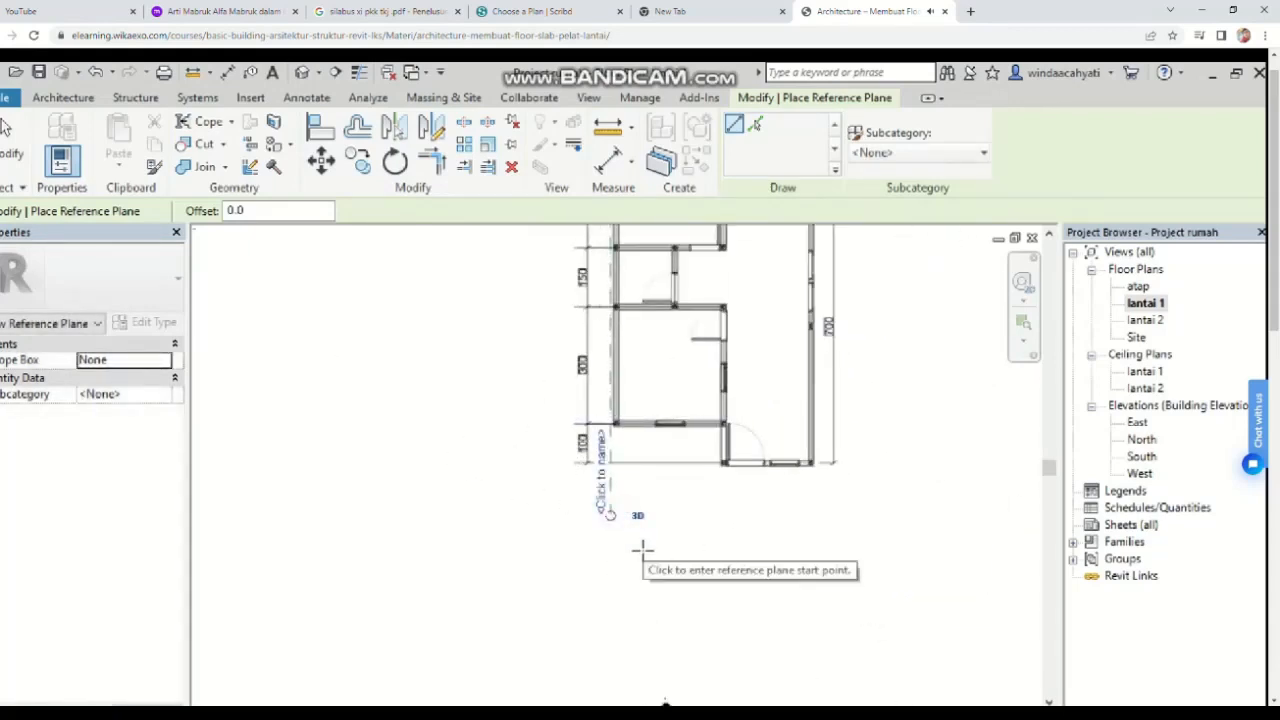
scroll(696, 468, down, 2)
middle_drag(694, 480, 649, 625)
scroll(677, 322, up, 3)
key(Escape)
key(Escape)
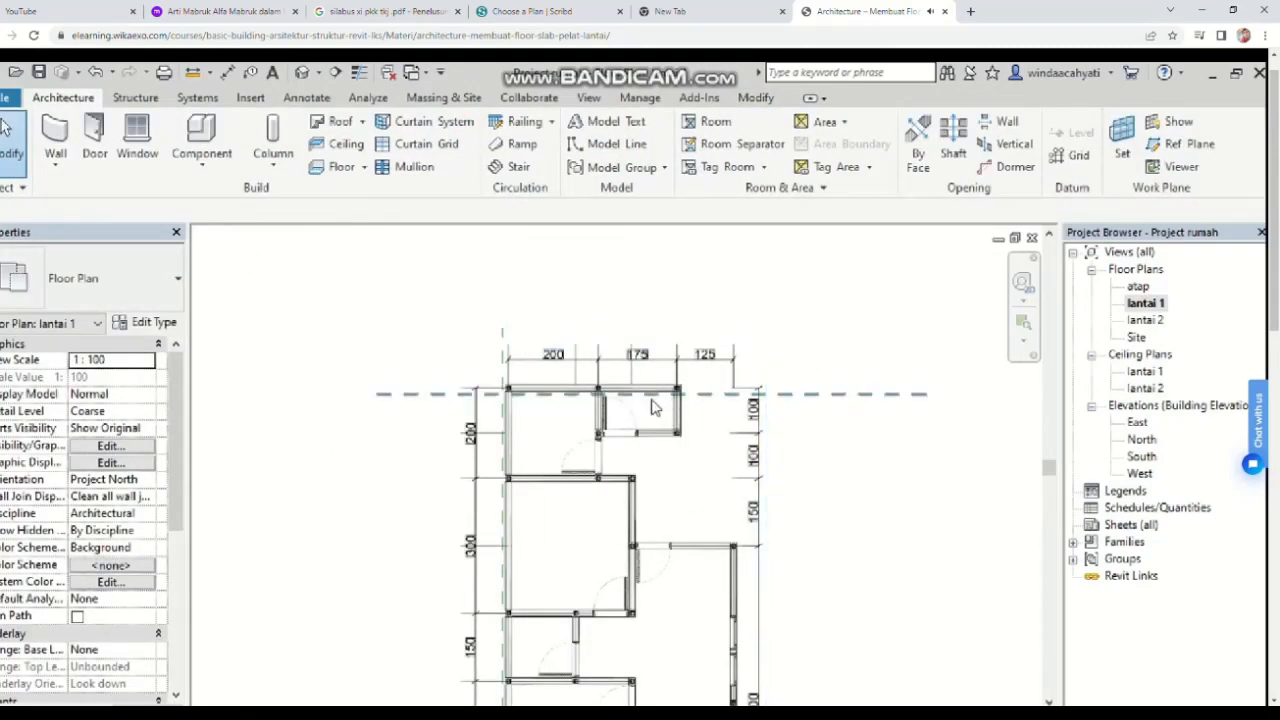
Step: Copy the horizontal reference plane downward about 10500 onto a lower wall line
click(654, 396)
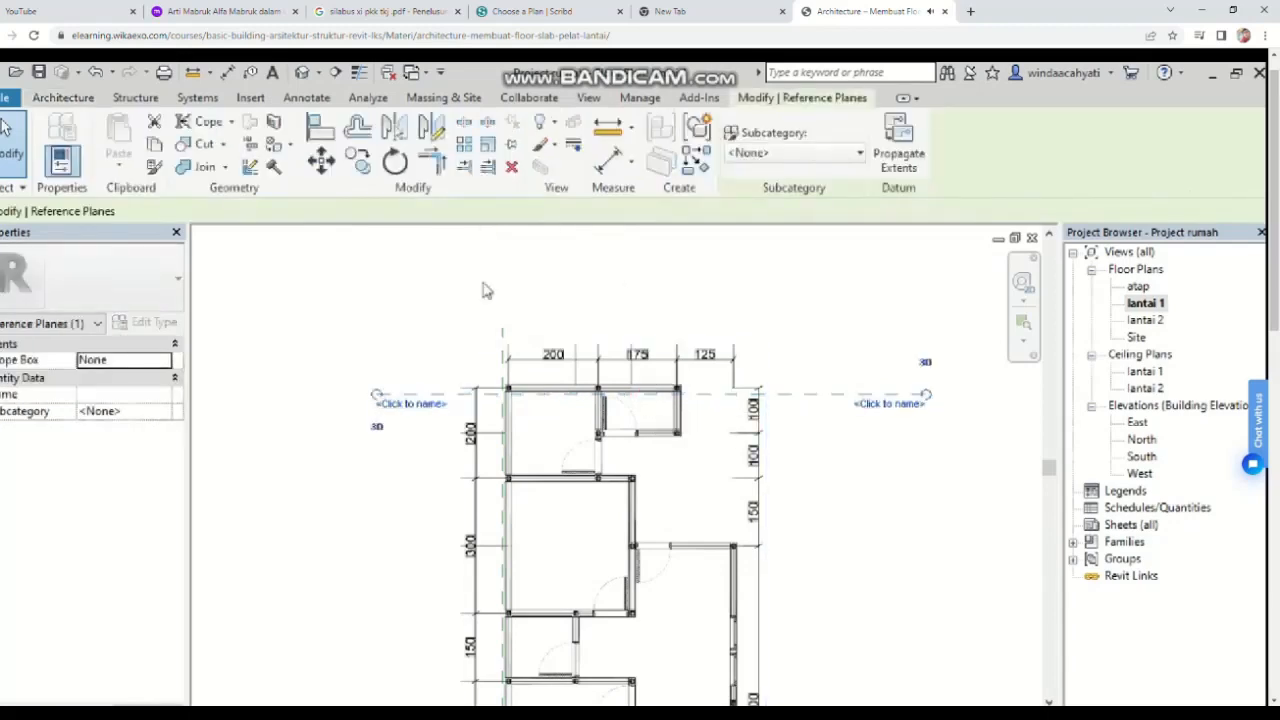
click(358, 161)
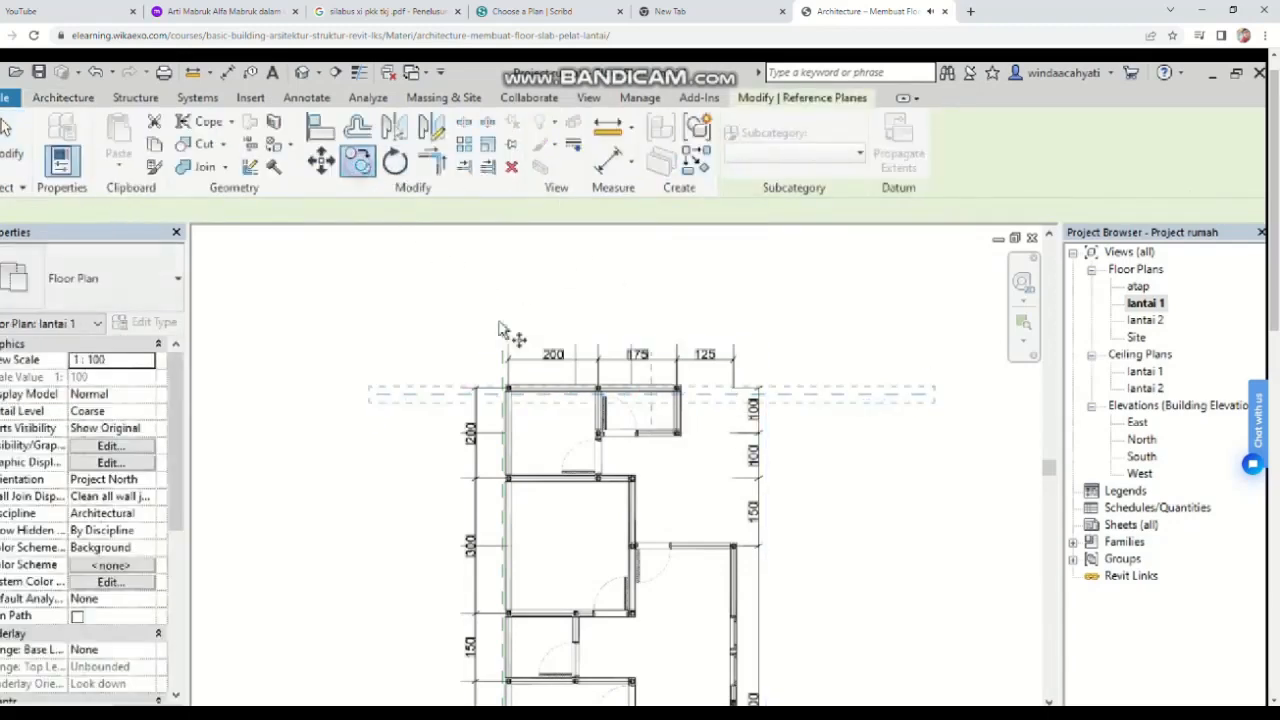
click(584, 396)
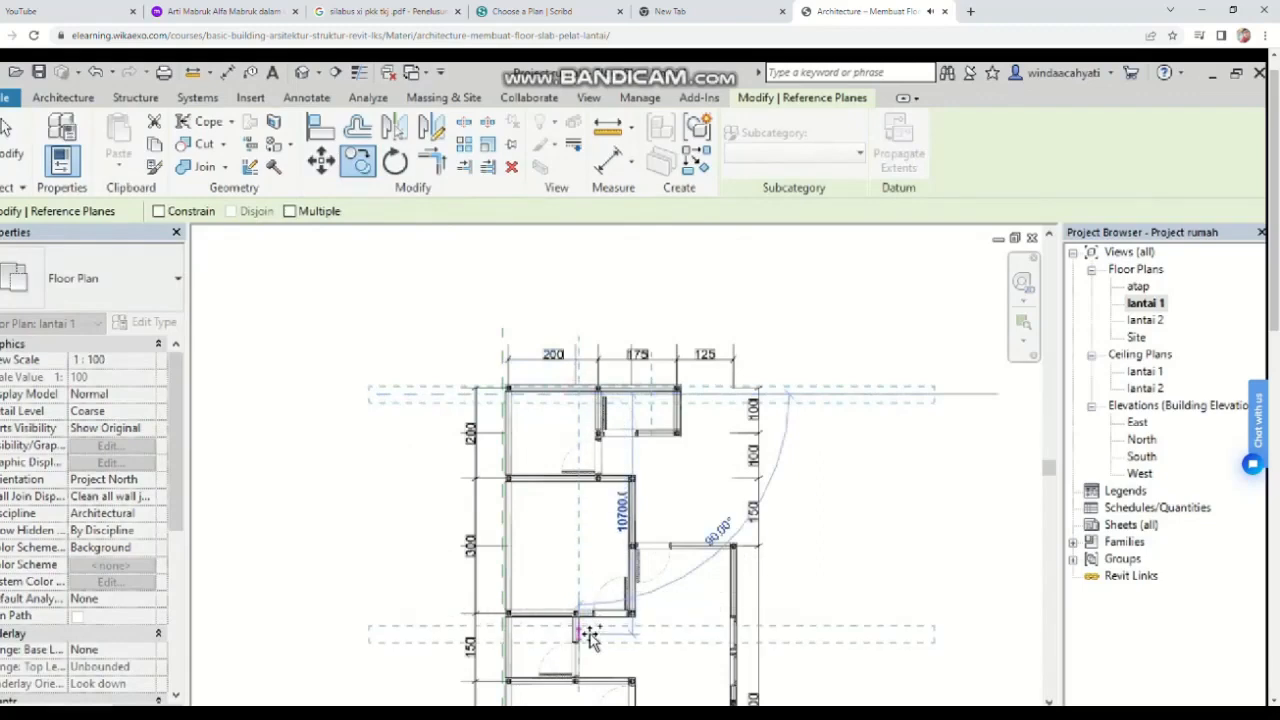
scroll(594, 598, up, 4)
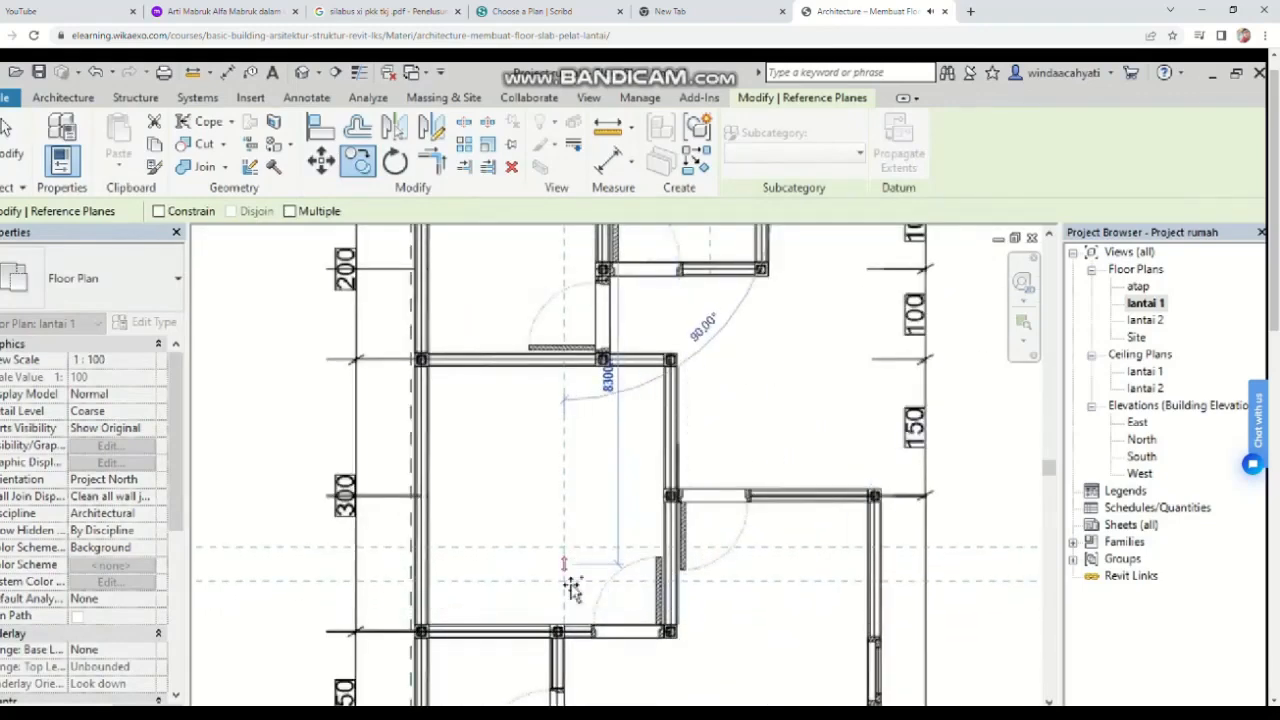
click(568, 660)
key(Escape)
scroll(560, 592, down, 3)
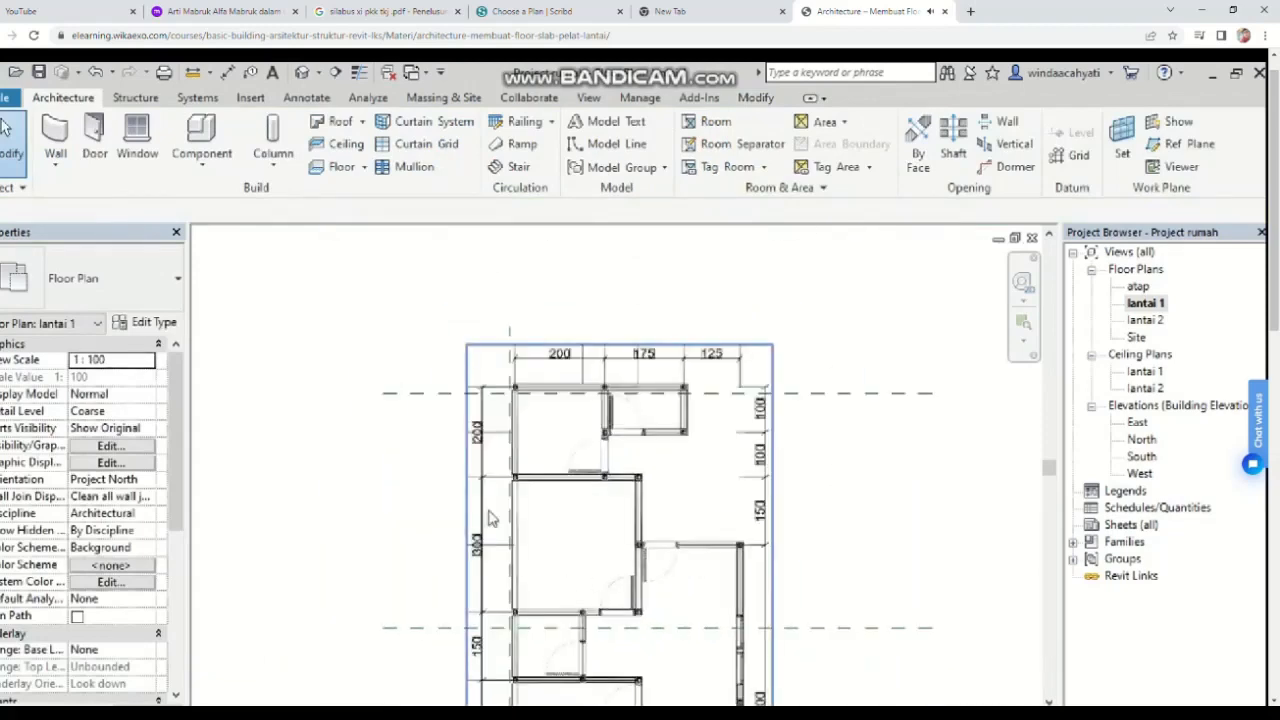
scroll(490, 518, up, 4)
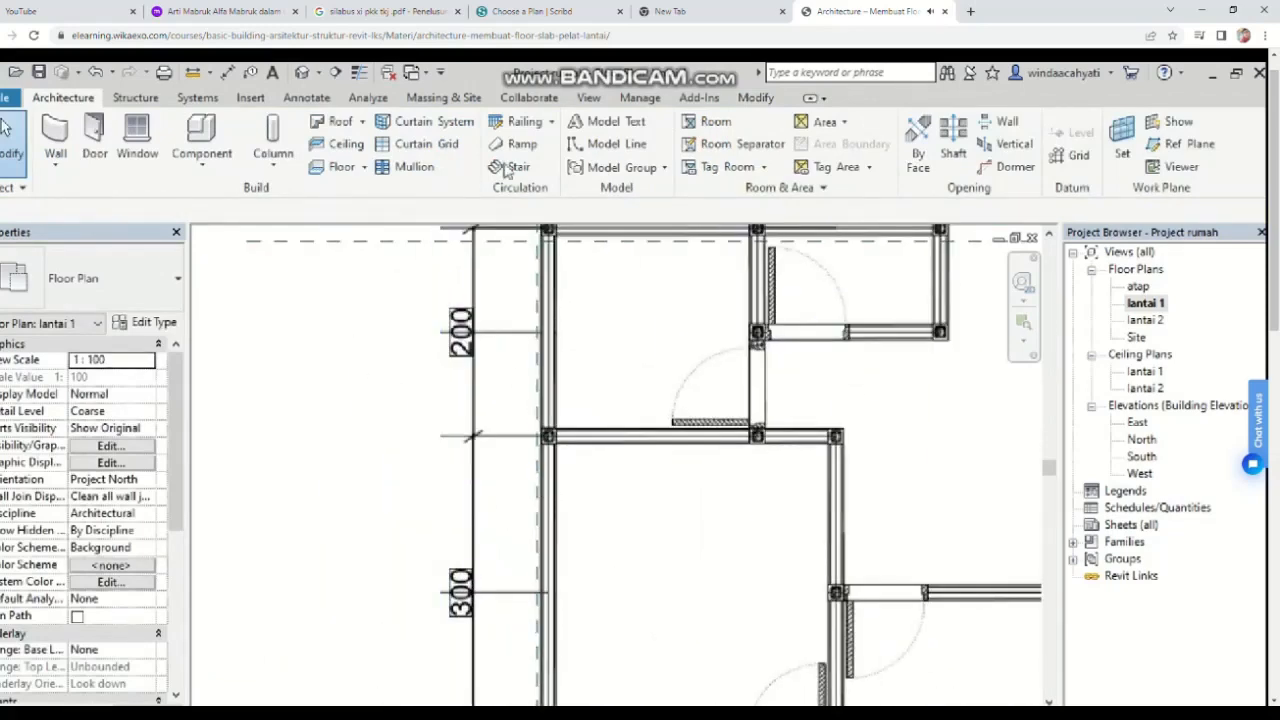
Step: Copy the vertical reference plane 5000 to the right onto the interior wall line
click(756, 98)
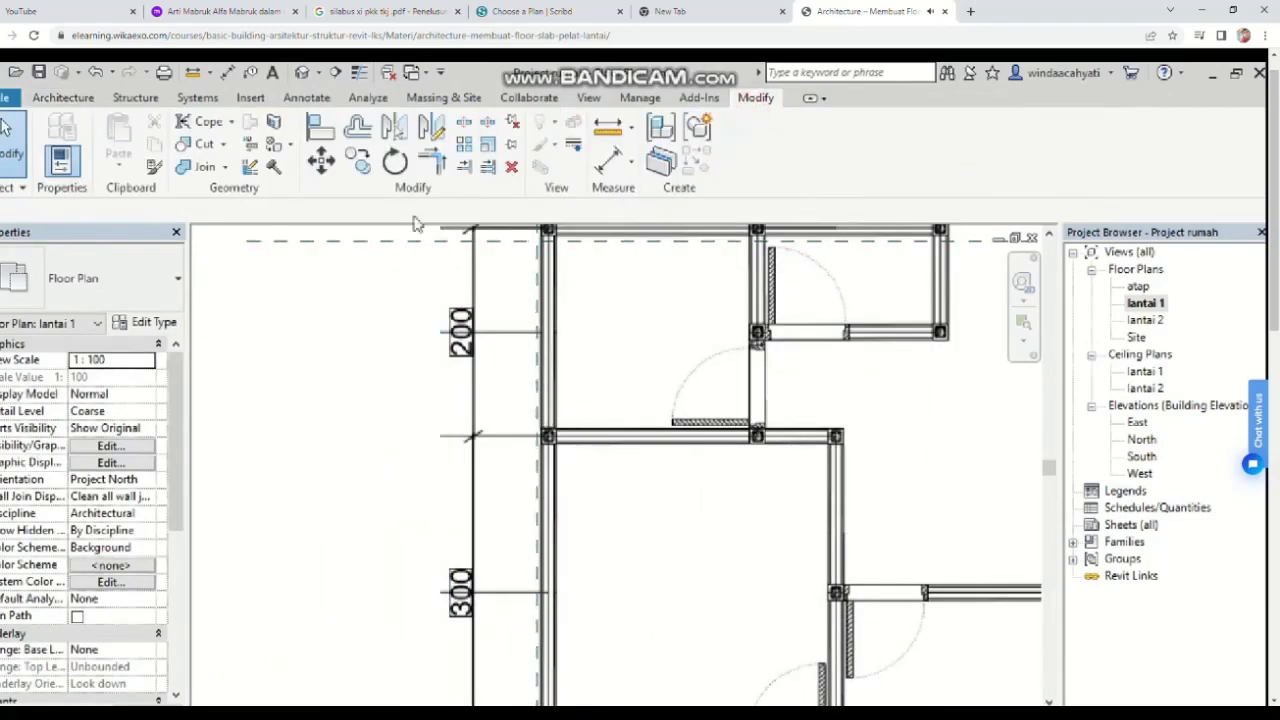
click(357, 160)
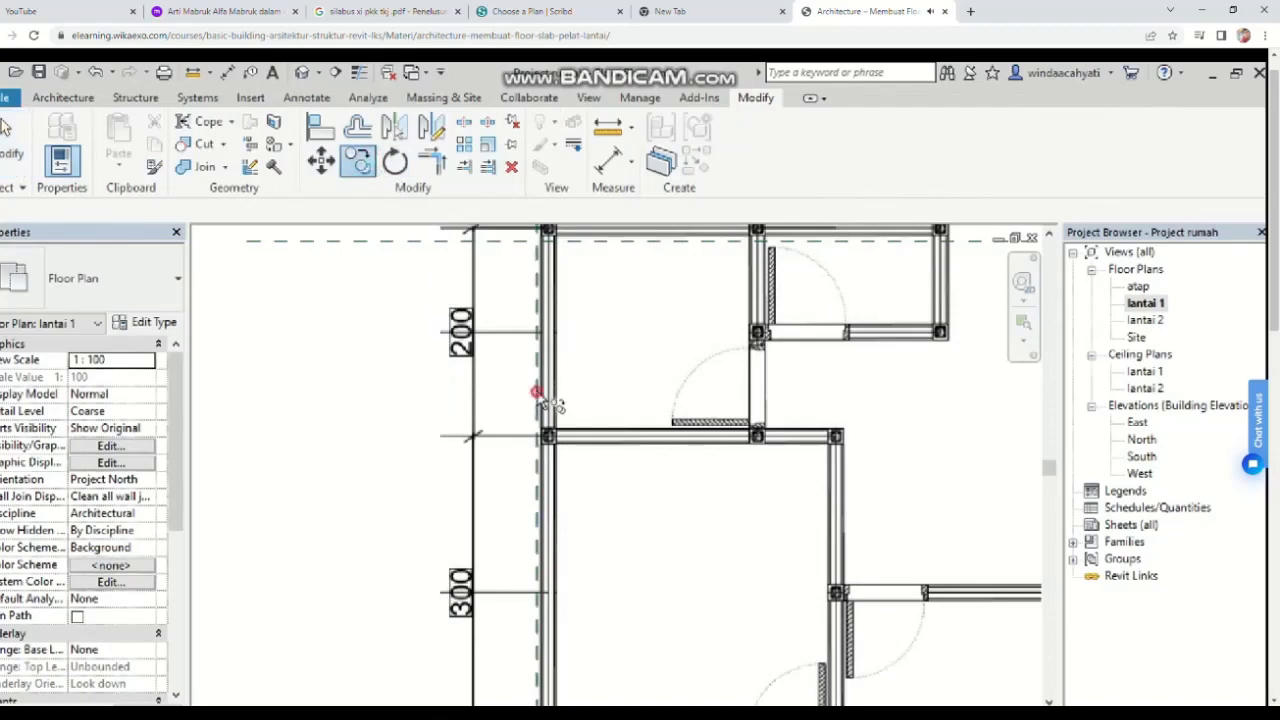
click(538, 392)
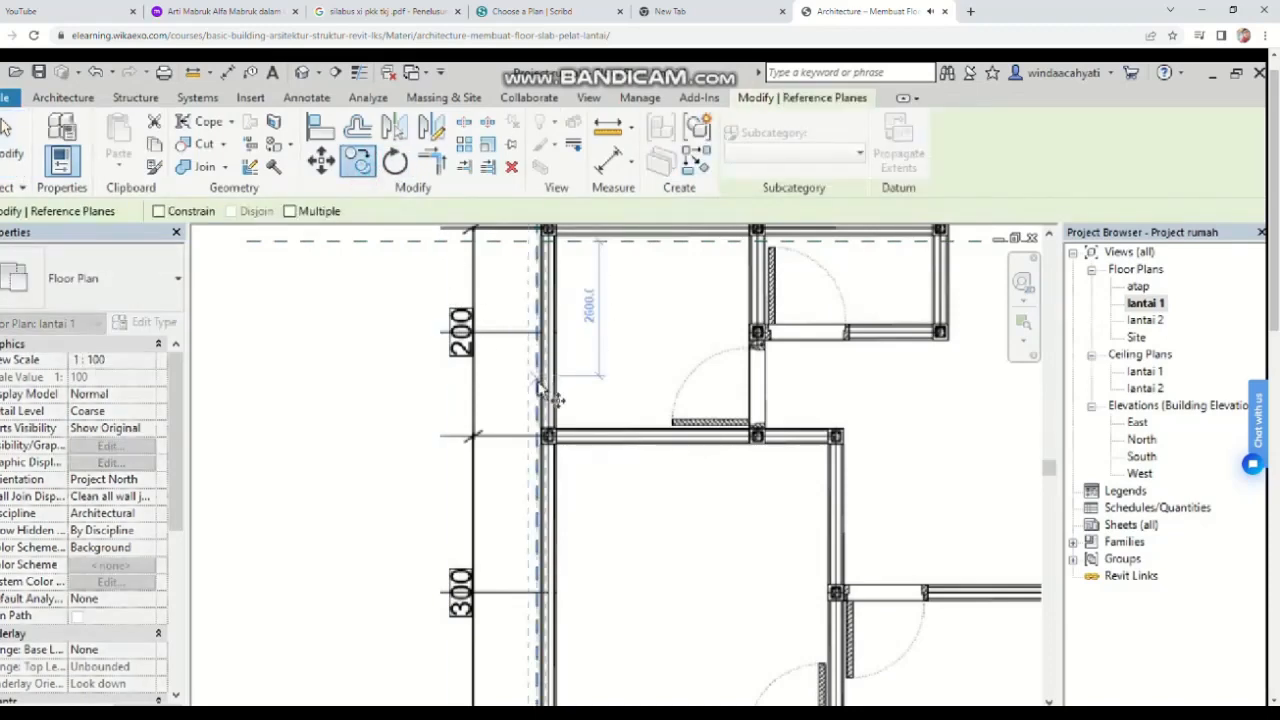
click(541, 328)
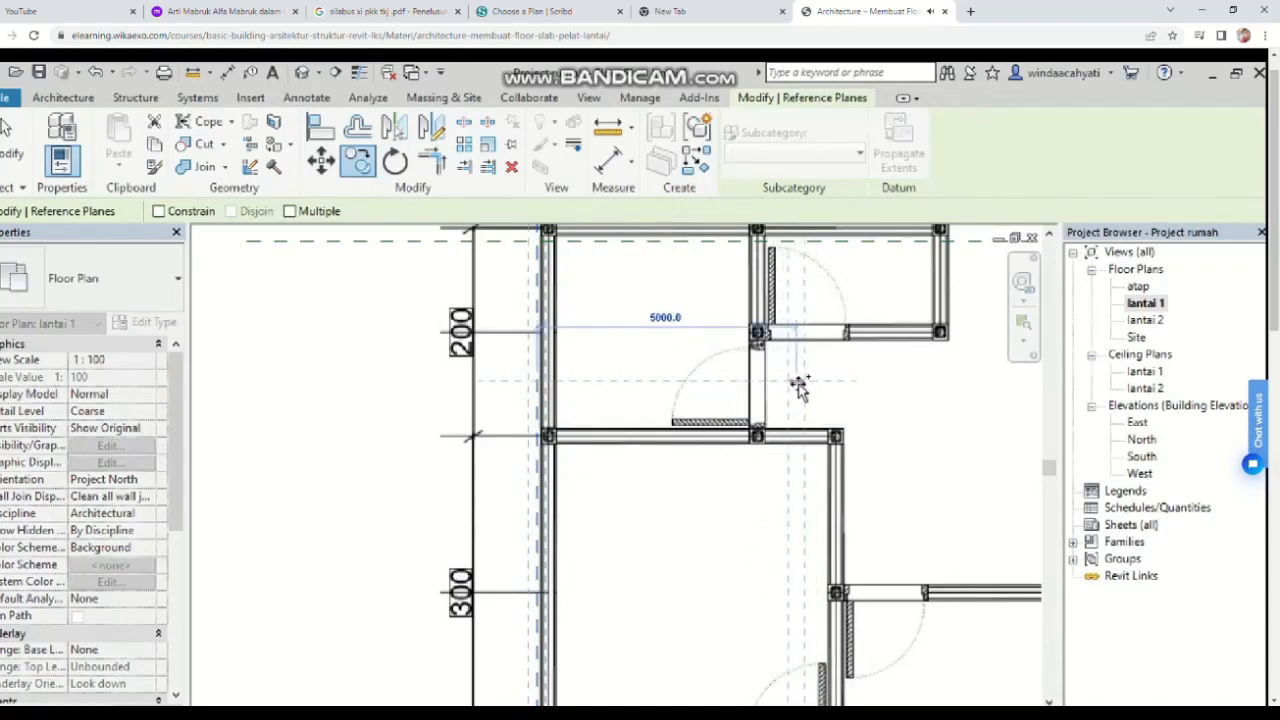
click(798, 386)
key(Escape)
scroll(830, 455, down, 1)
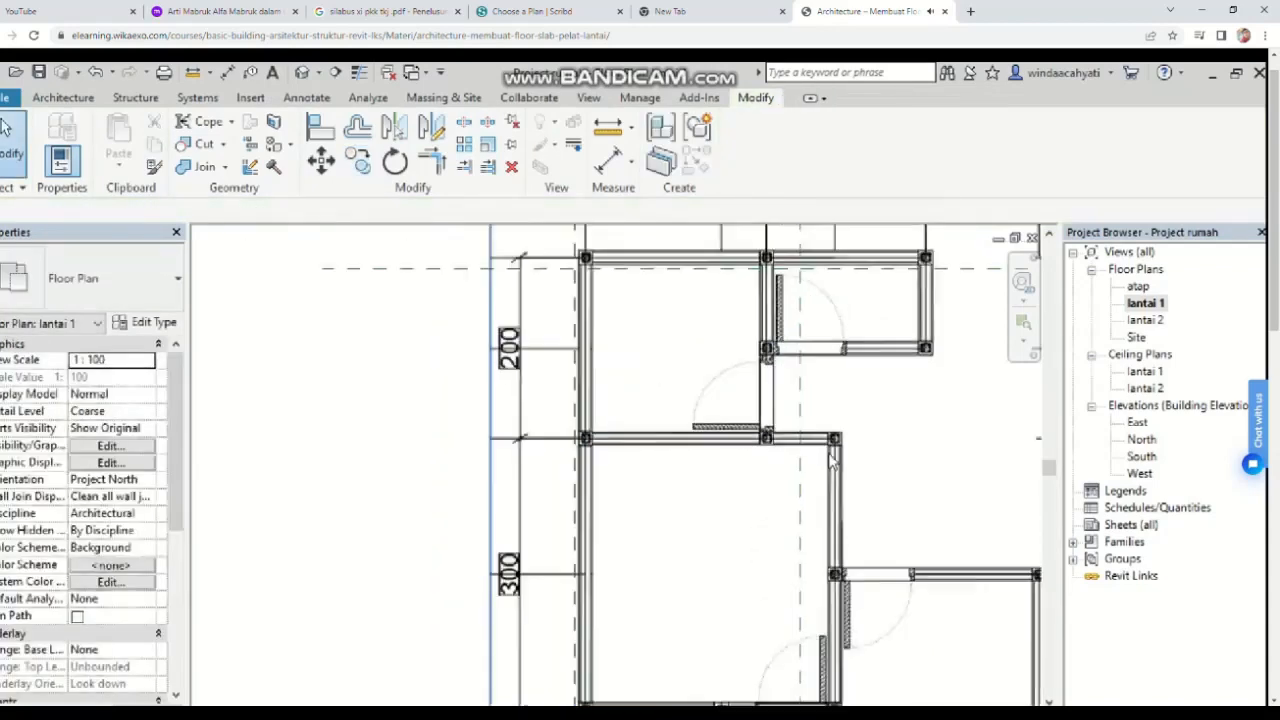
scroll(800, 420, down, 3)
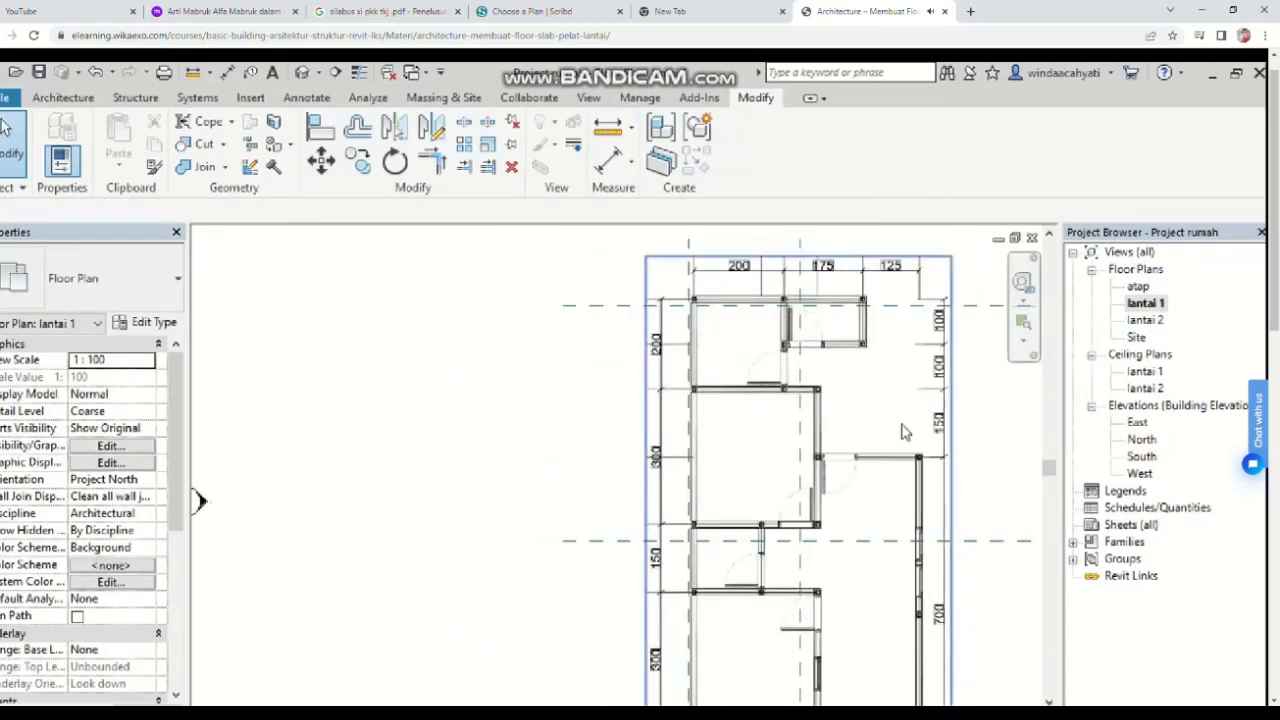
Step: Add an aligned dimension between the two horizontal reference planes
middle_drag(902, 432, 737, 427)
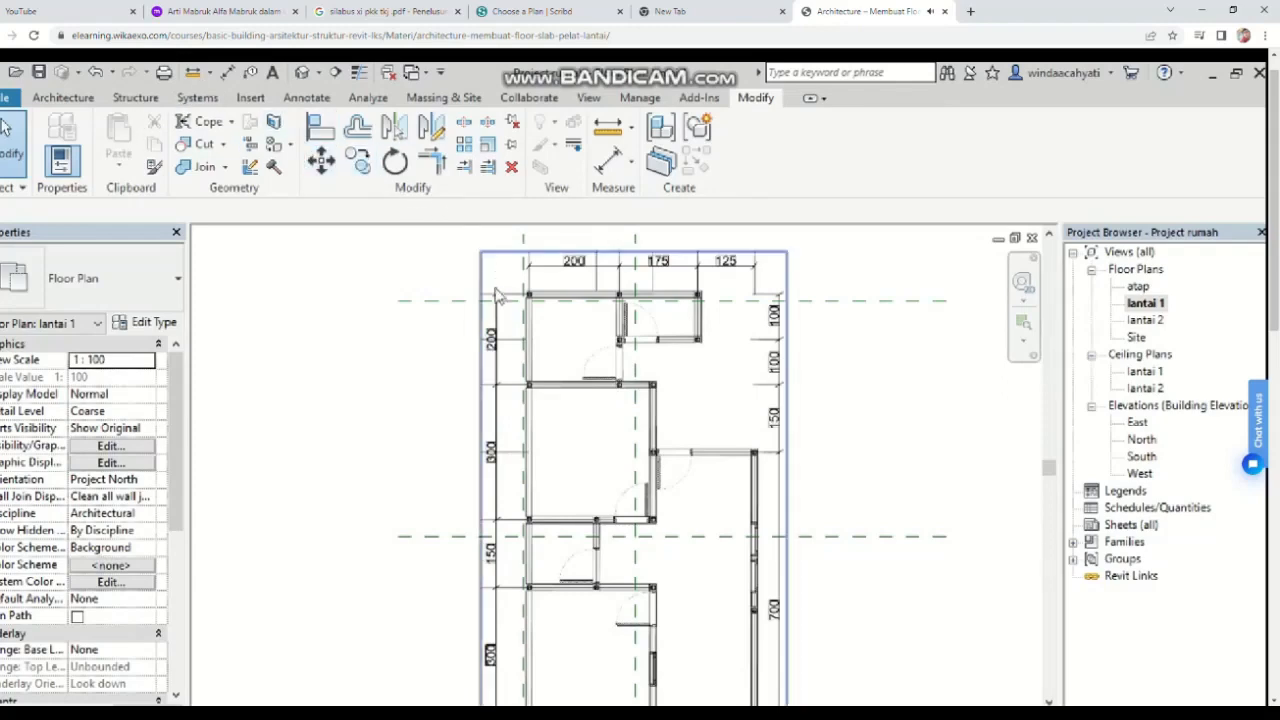
click(298, 104)
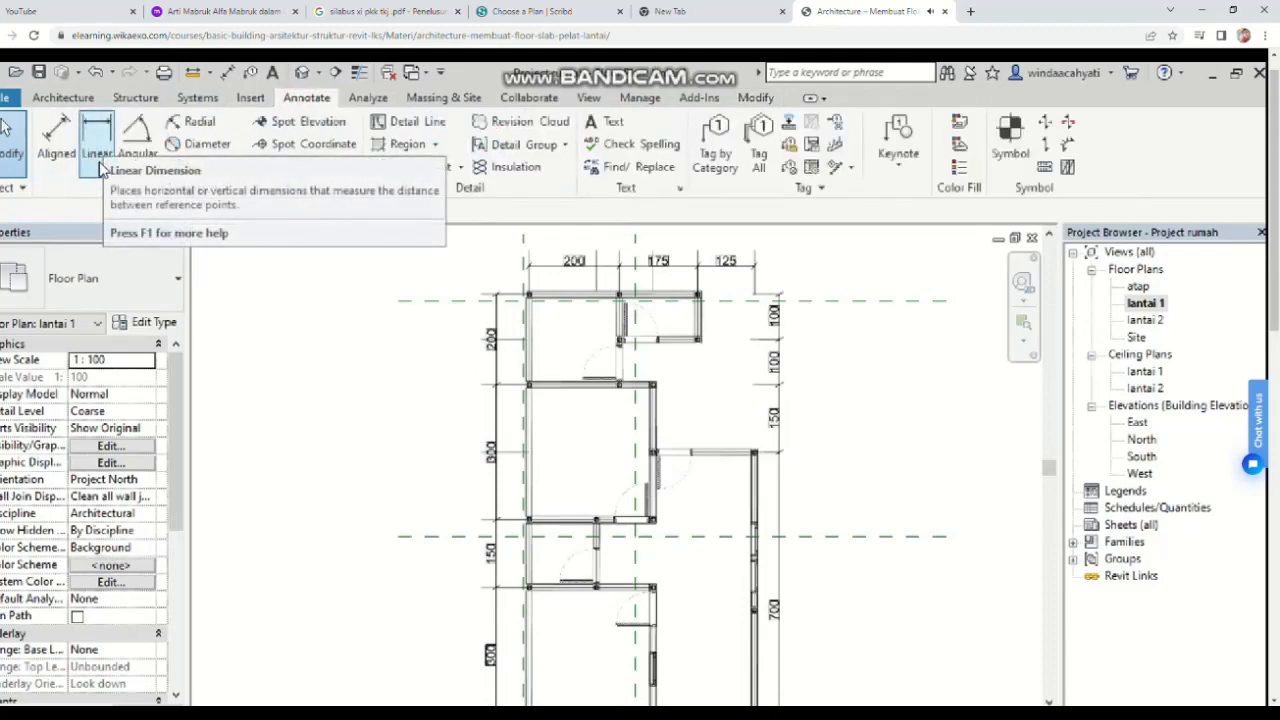
click(56, 138)
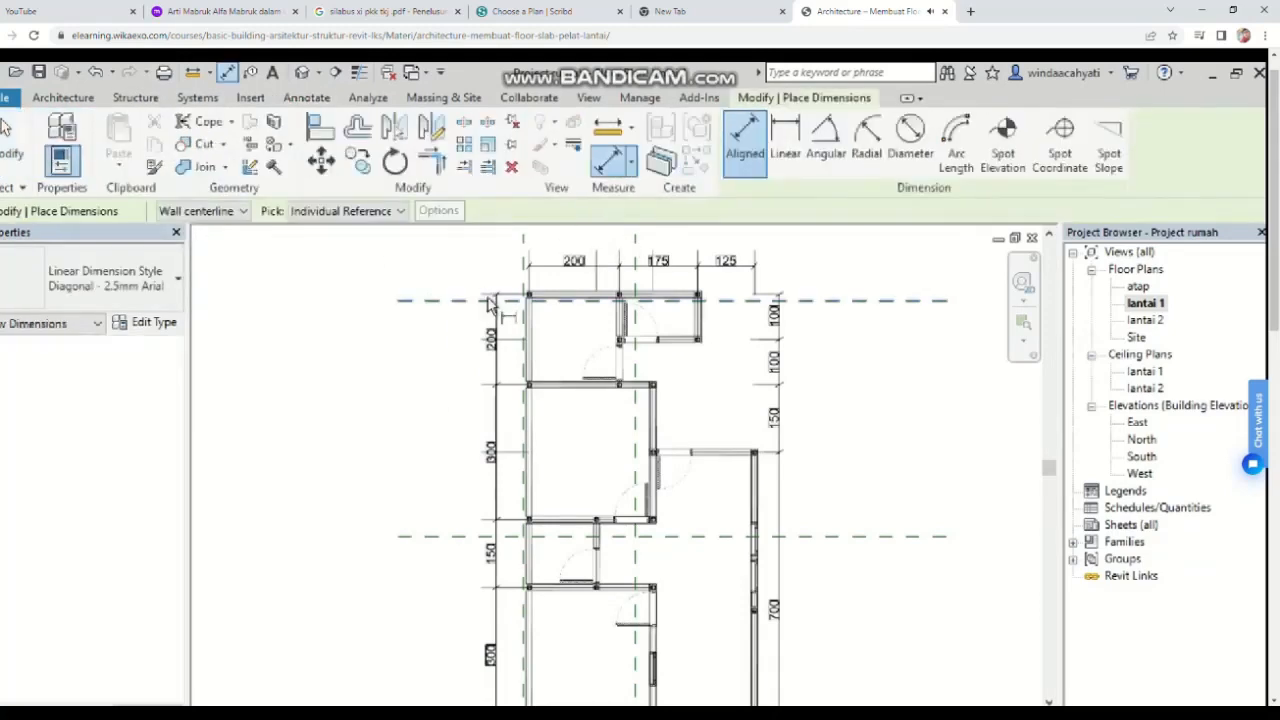
click(482, 537)
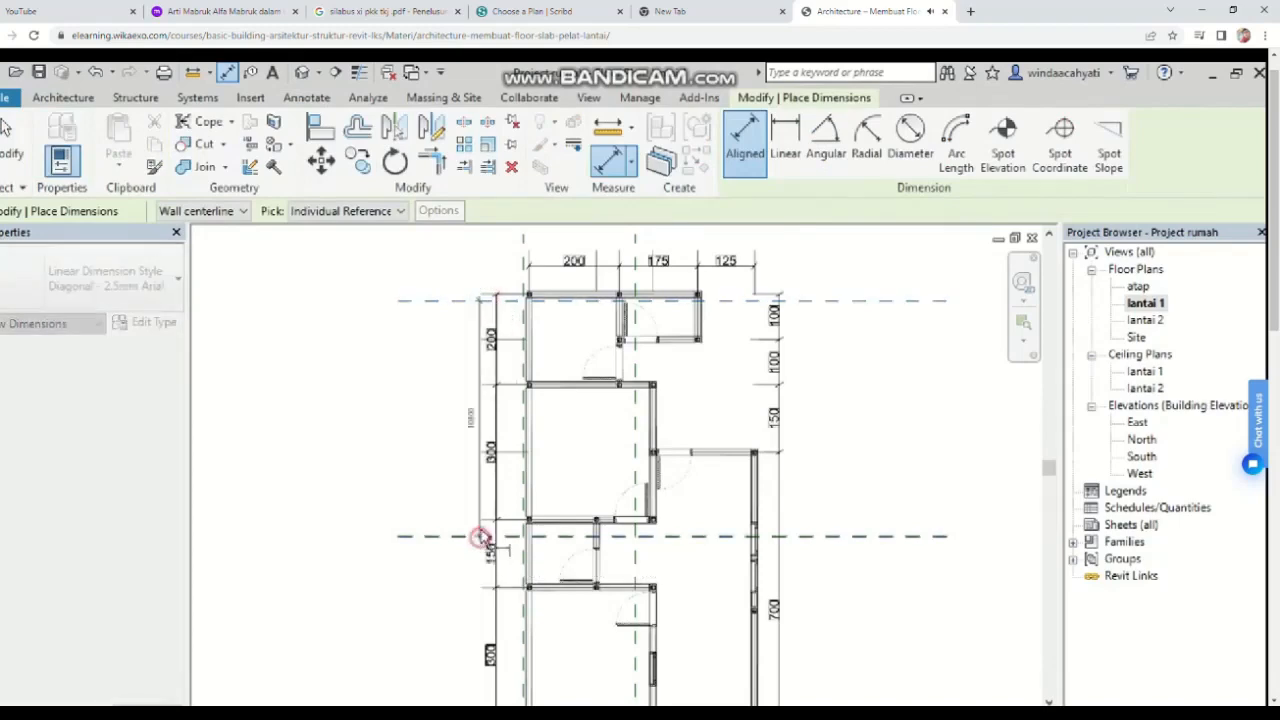
click(455, 420)
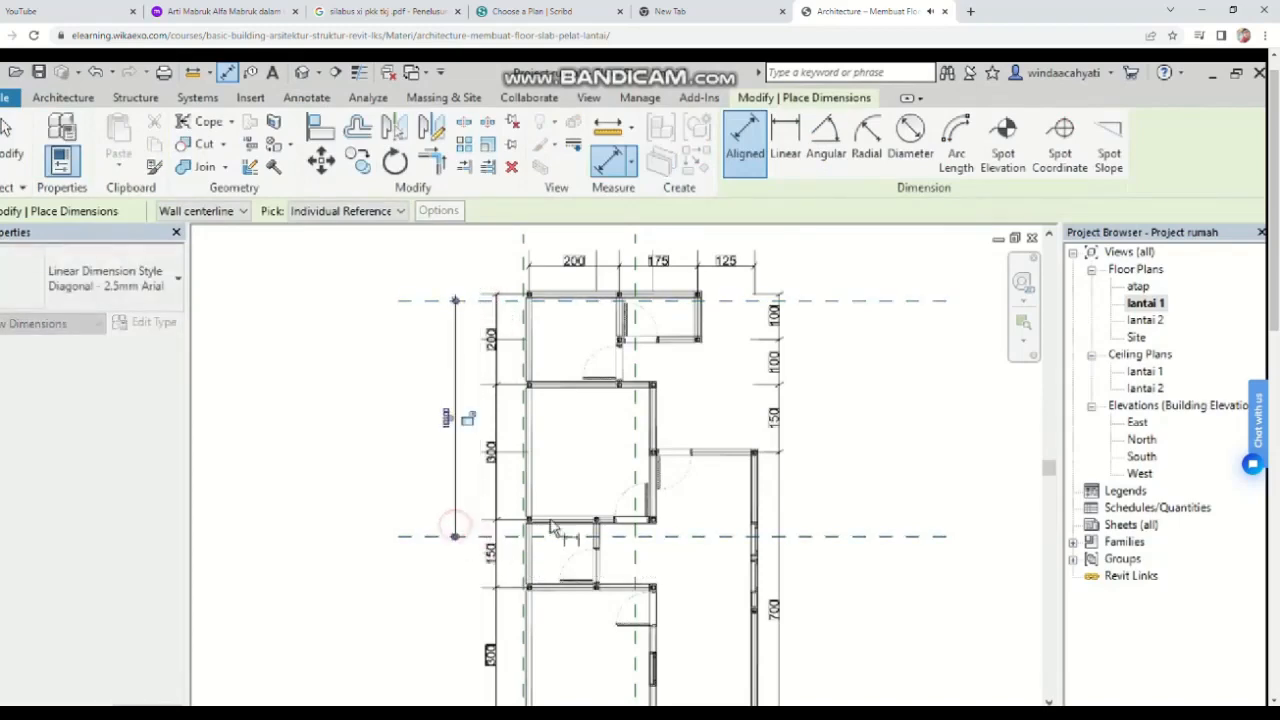
click(524, 284)
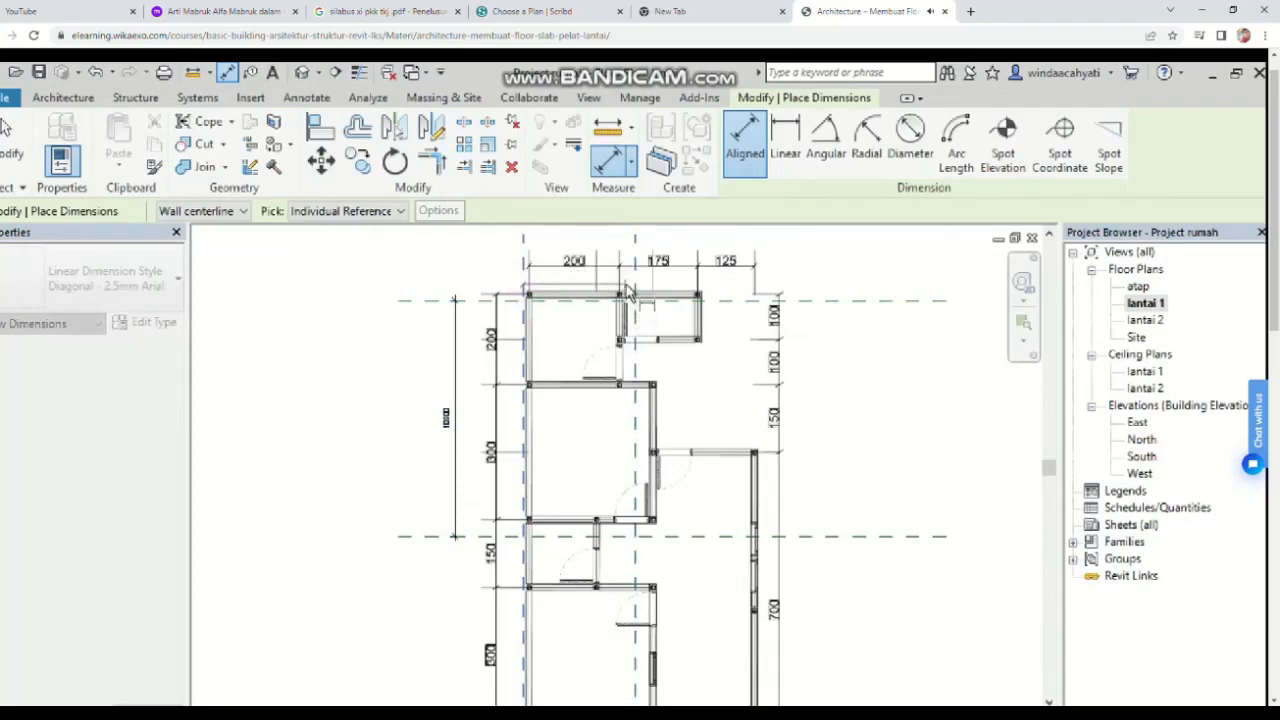
Step: Add an aligned dimension between the two vertical reference planes above the plan
scroll(630, 300, up, 3)
scroll(638, 300, down, 1)
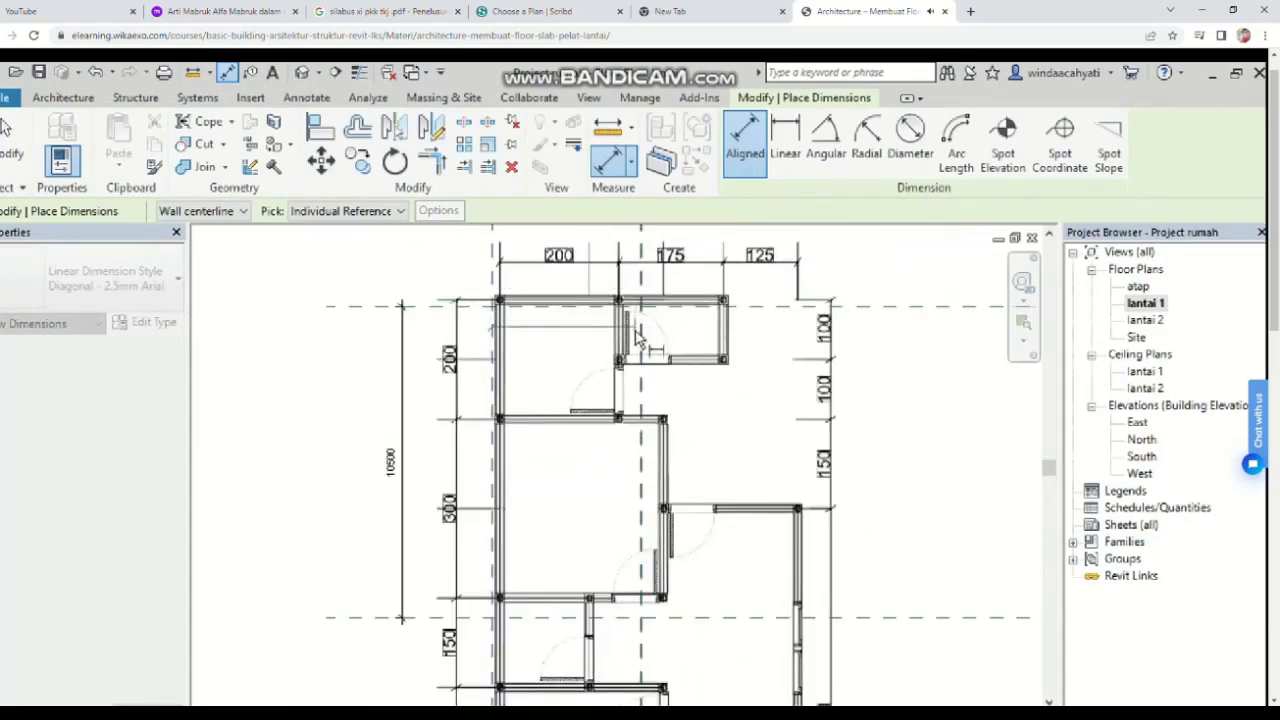
scroll(654, 436, up, 3)
middle_drag(654, 436, 647, 504)
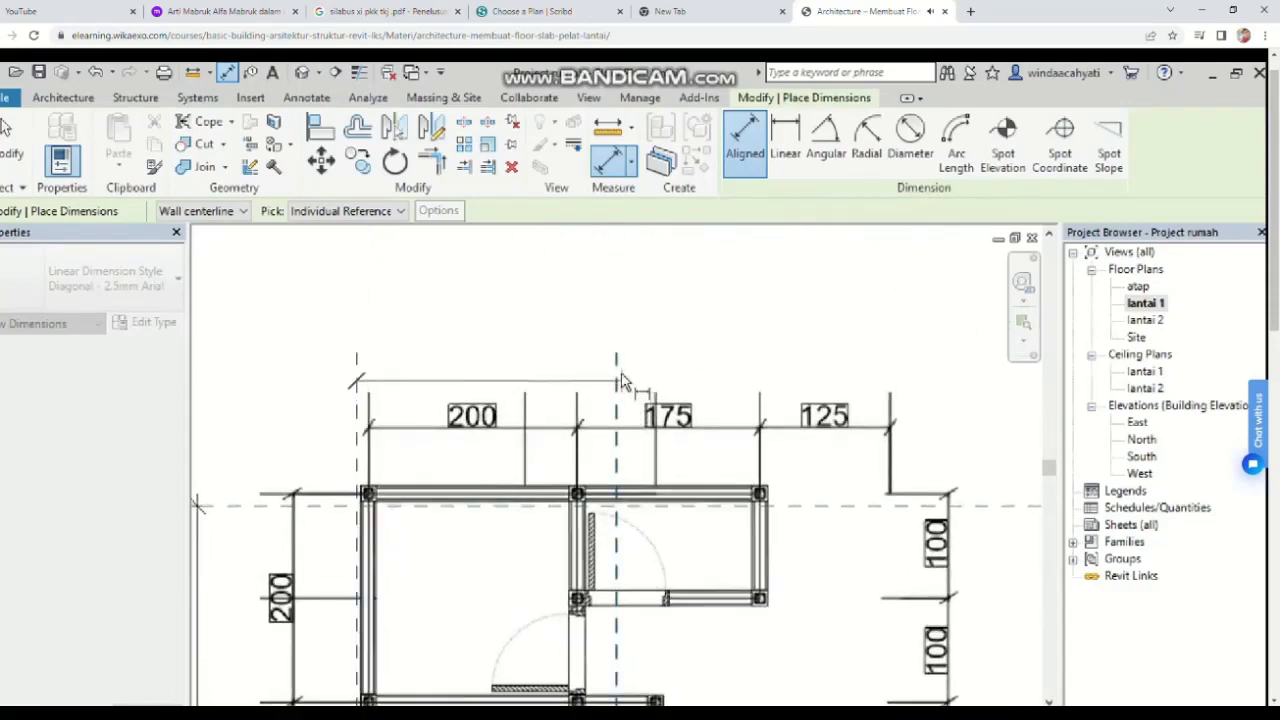
click(617, 372)
click(615, 338)
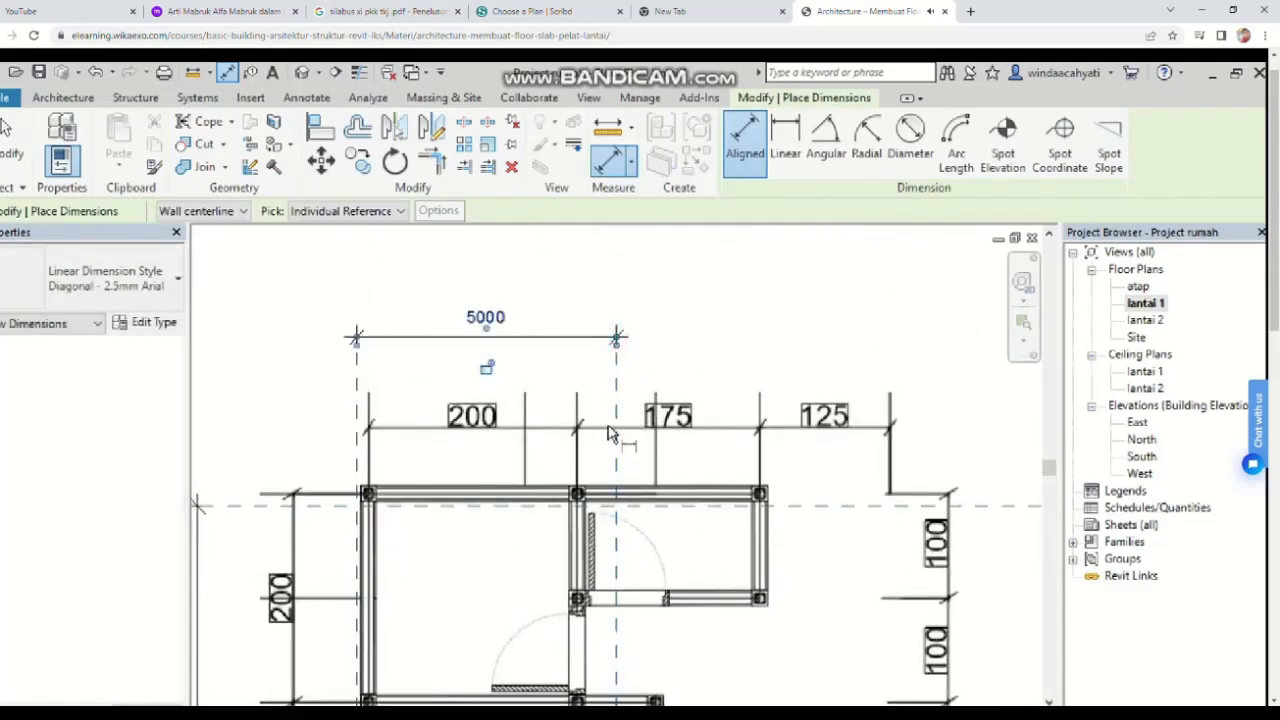
scroll(634, 449, down, 2)
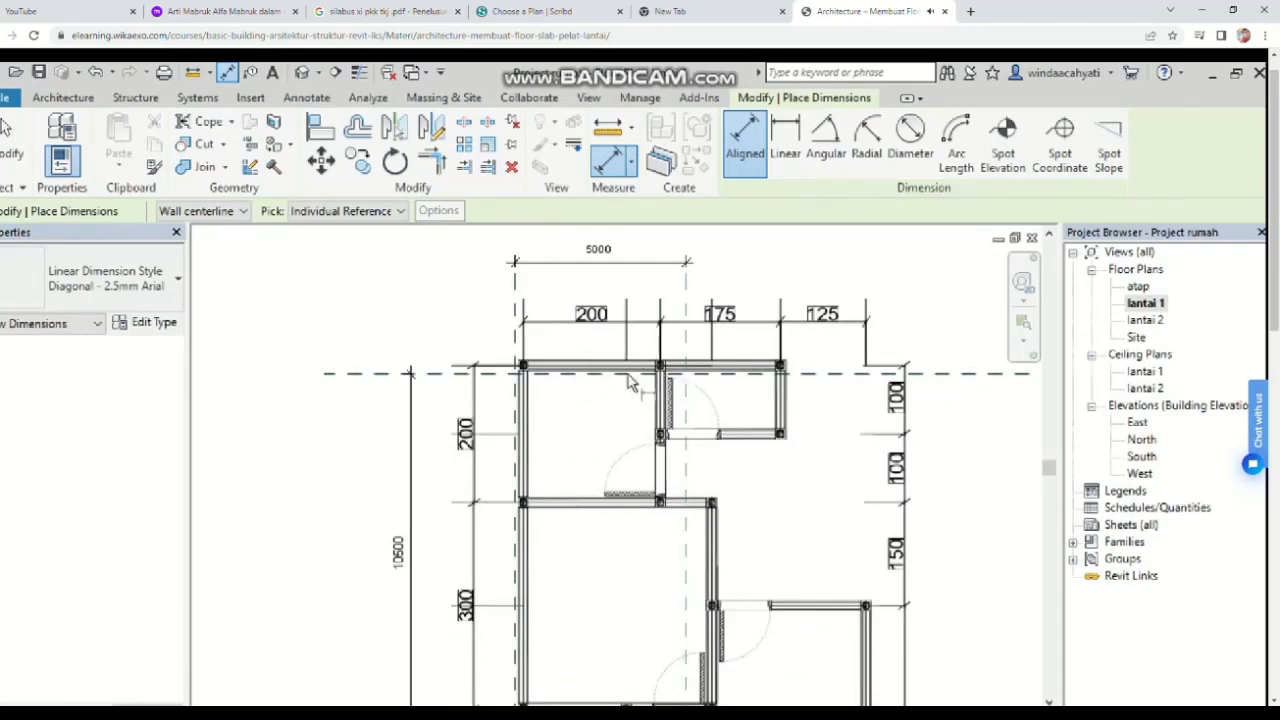
scroll(537, 380, up, 3)
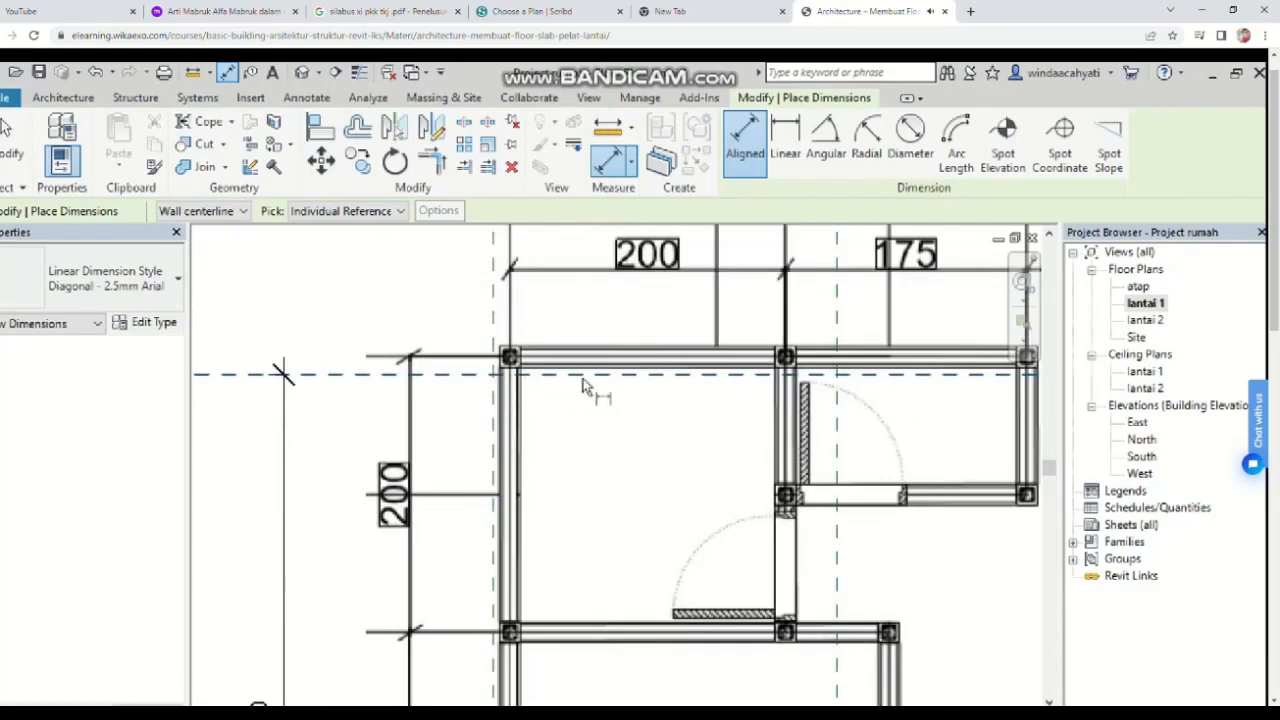
scroll(679, 402, down, 5)
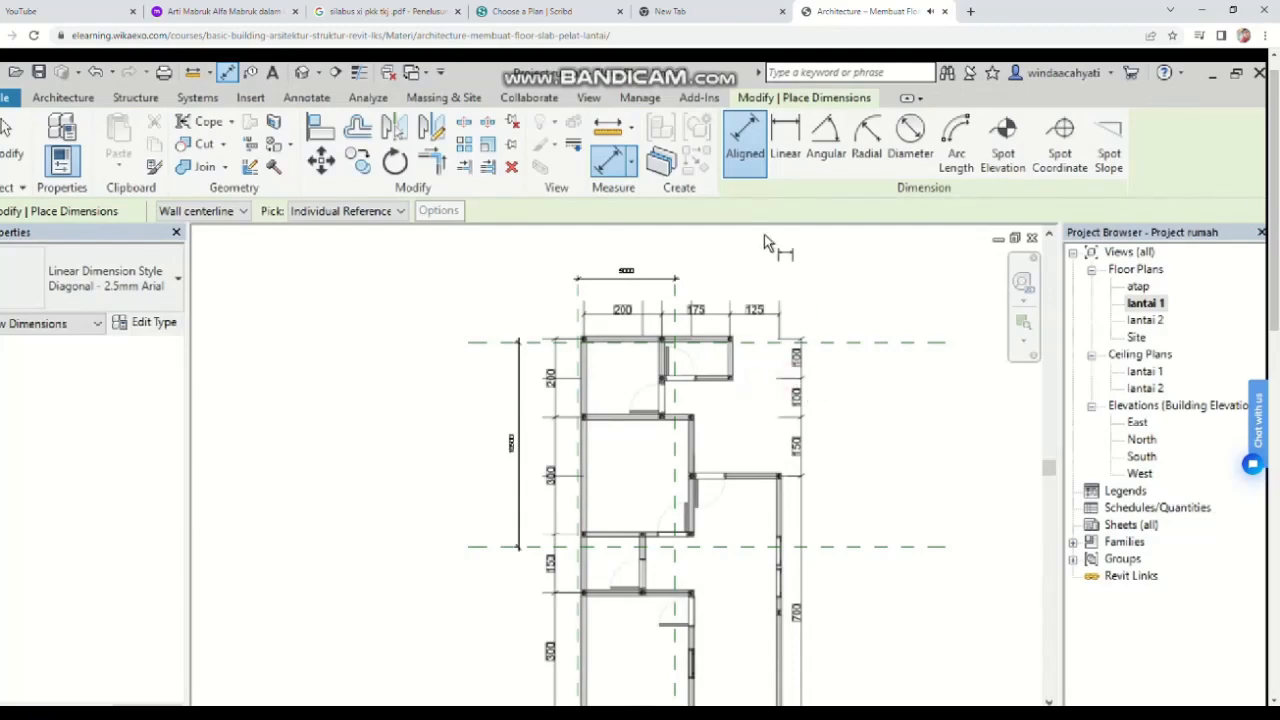
key(Escape)
key(Escape)
Step: Unlock the plan image's proportions and stretch its upper-right corner toward the reference planes
click(771, 371)
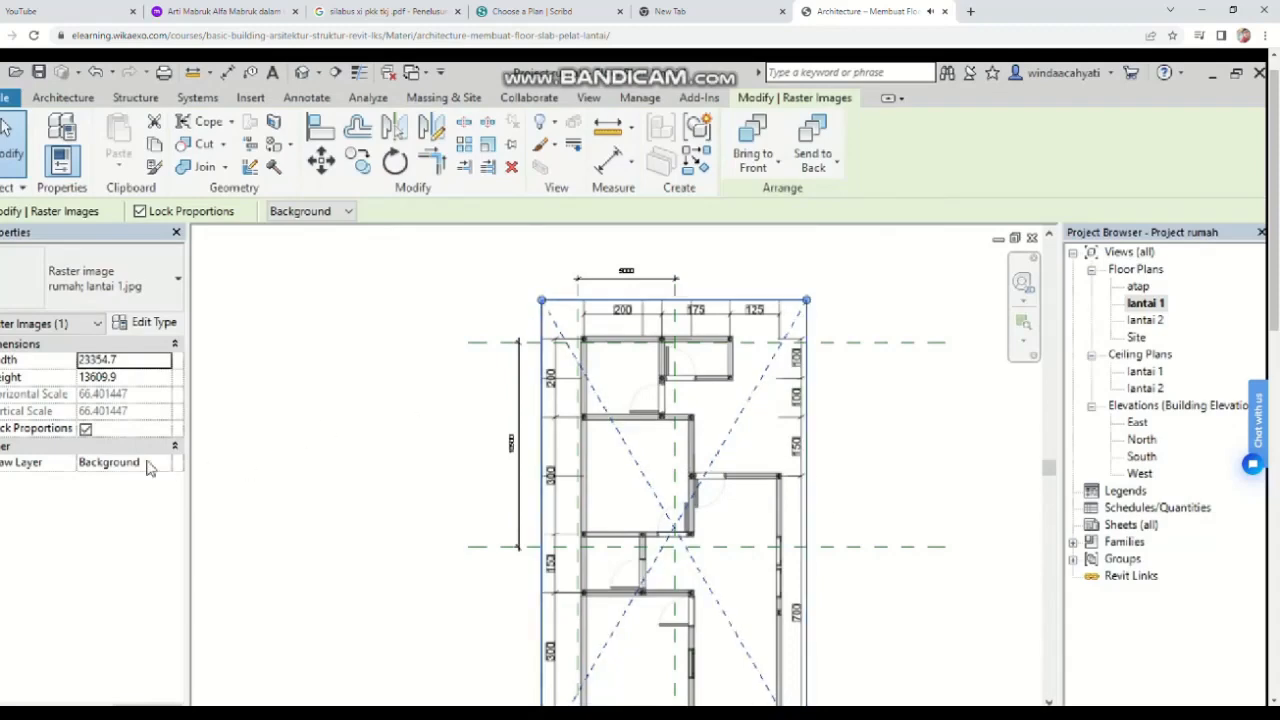
click(86, 429)
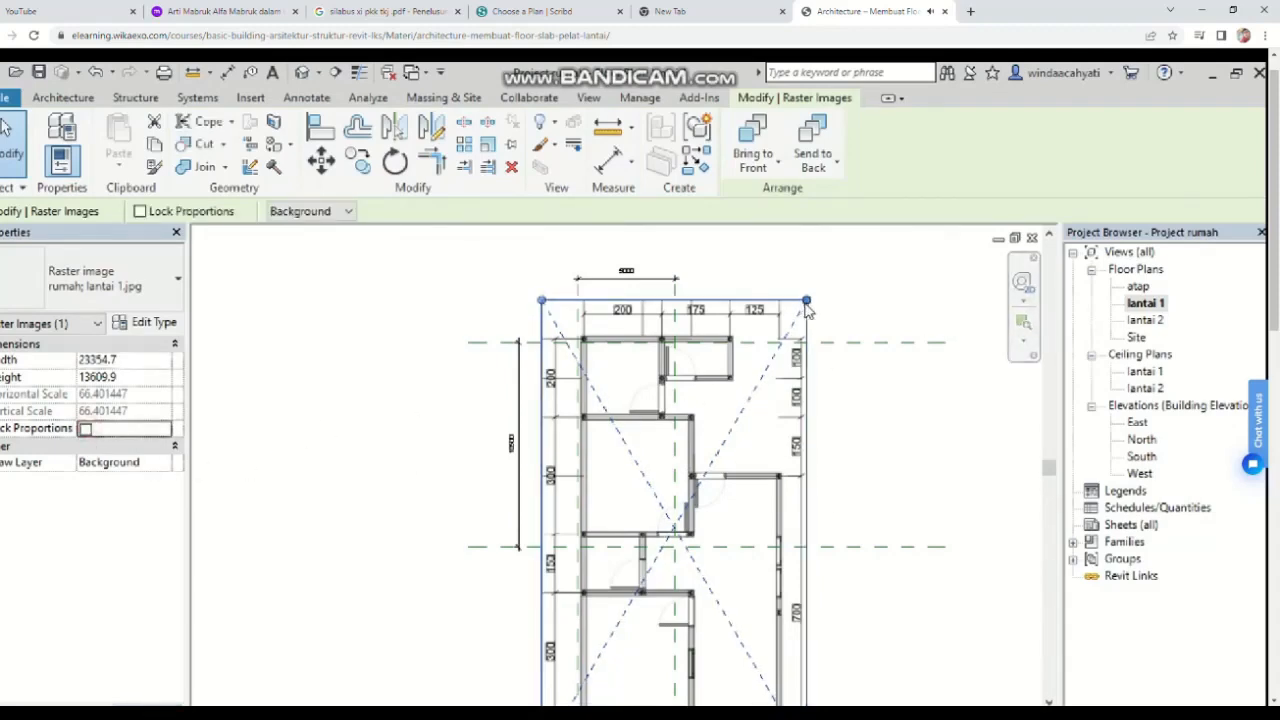
drag(806, 301, 788, 351)
scroll(757, 363, down, 2)
scroll(804, 421, up, 2)
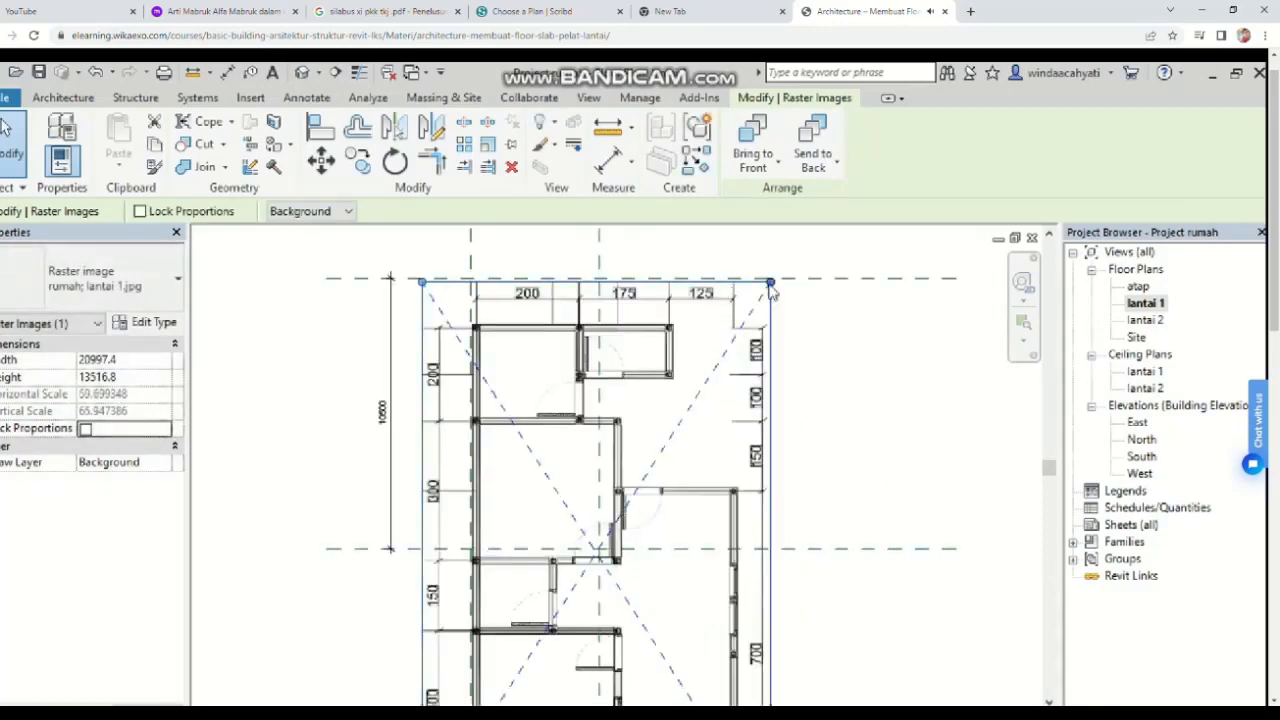
drag(770, 290, 778, 252)
Step: Stretch the plan image's corners further so its outer walls approach the reference planes
scroll(520, 380, up, 2)
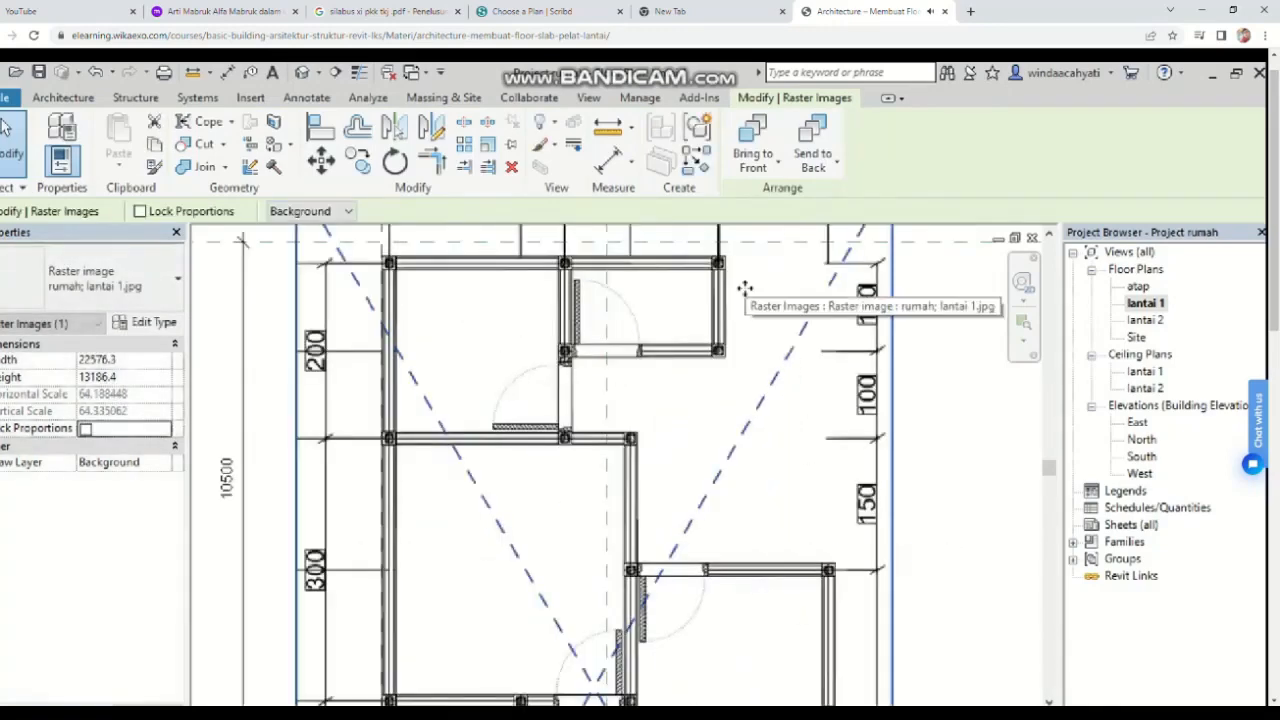
scroll(758, 312, down, 2)
drag(866, 271, 872, 275)
scroll(876, 326, down, 1)
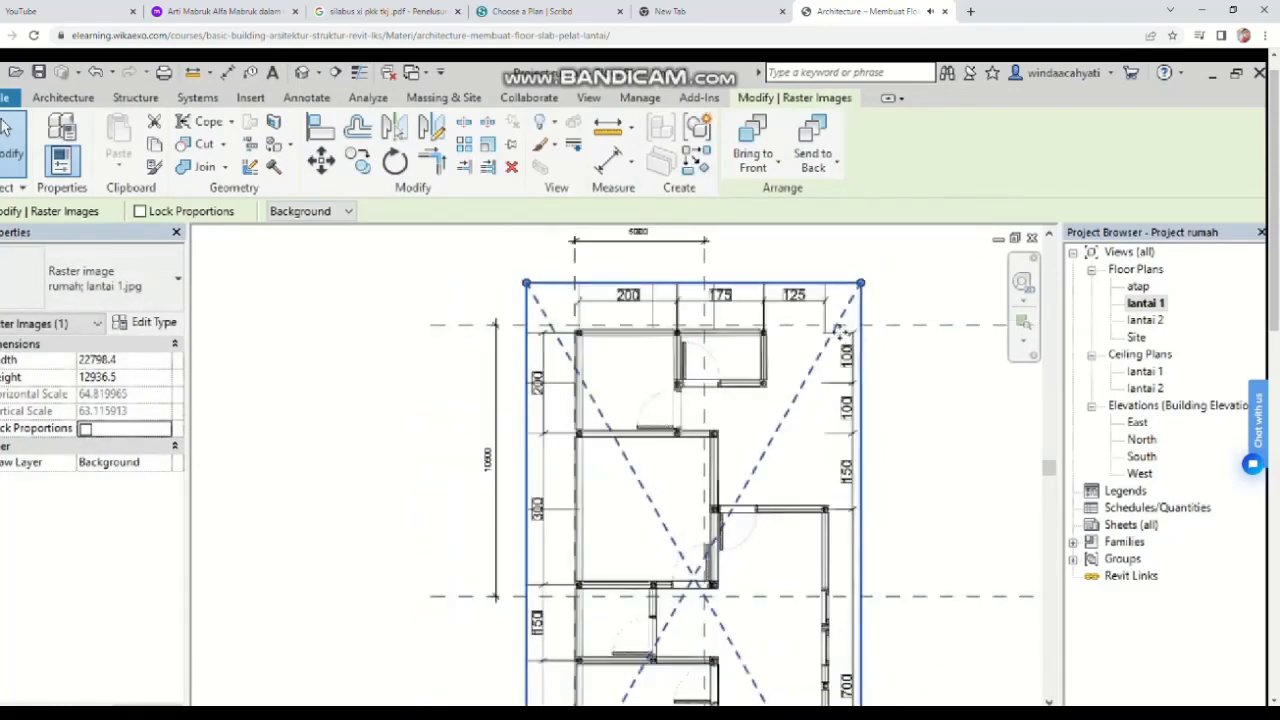
middle_drag(840, 332, 773, 202)
scroll(738, 583, down, 2)
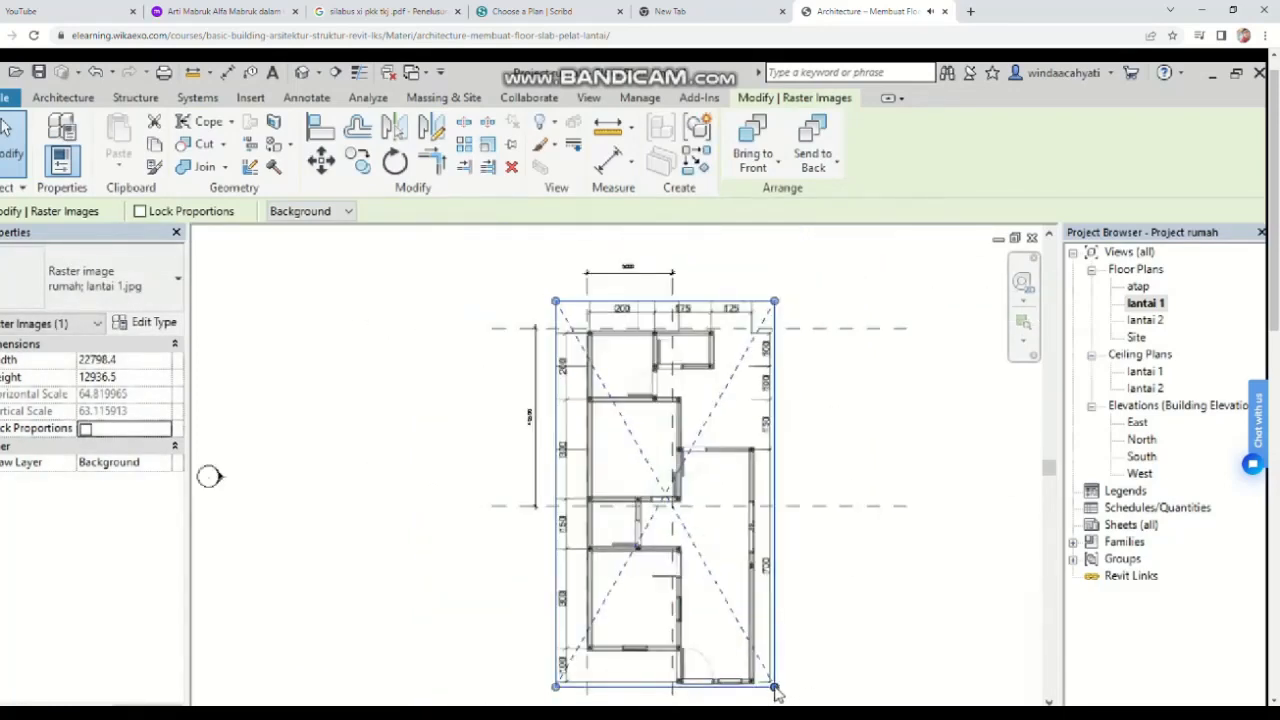
drag(778, 693, 663, 486)
Step: Stretch the image's lower corners so the bottom wall sits on the lower reference plane
scroll(705, 548, up, 2)
scroll(660, 522, up, 1)
scroll(660, 522, up, 1)
scroll(665, 500, up, 1)
scroll(591, 515, up, 2)
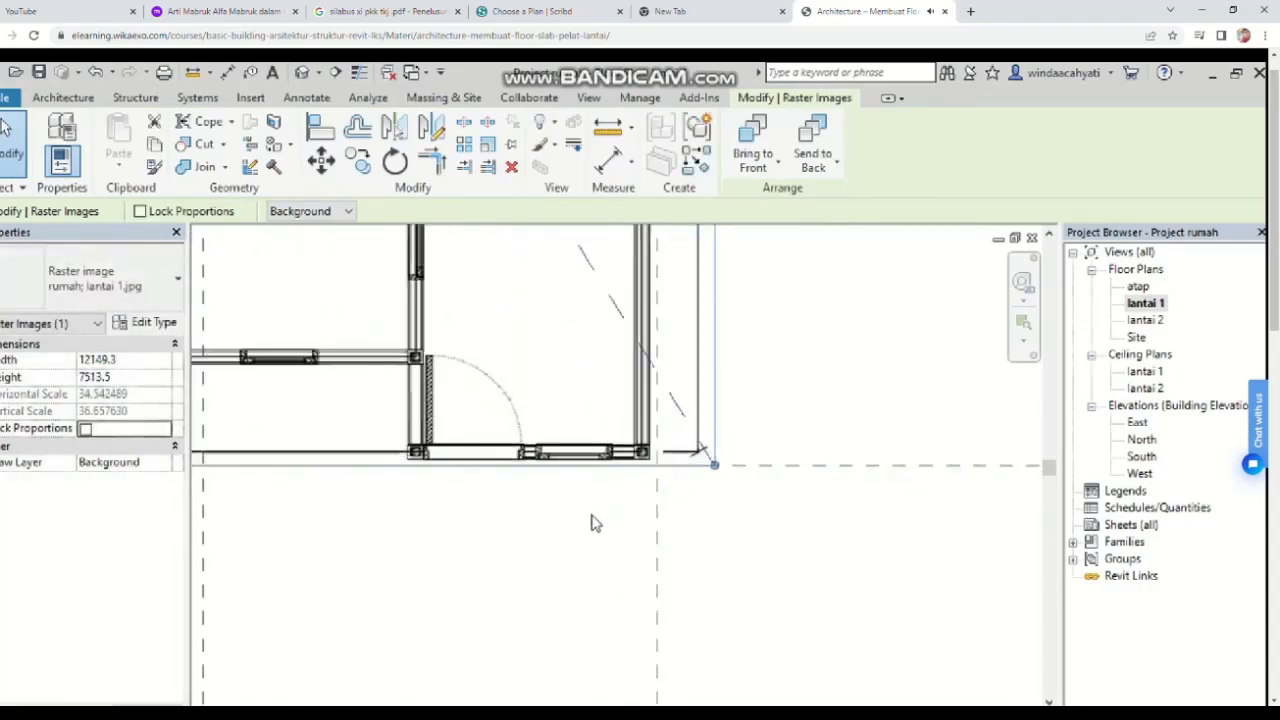
click(596, 520)
click(709, 456)
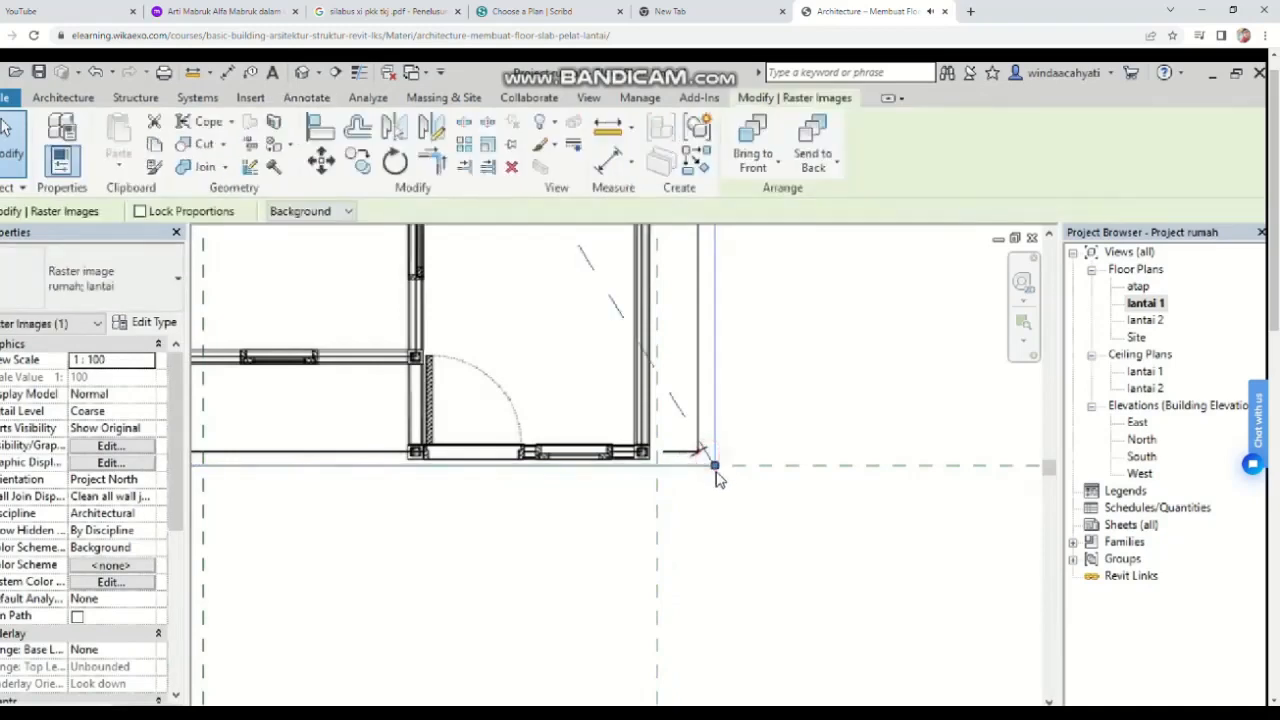
drag(713, 465, 722, 478)
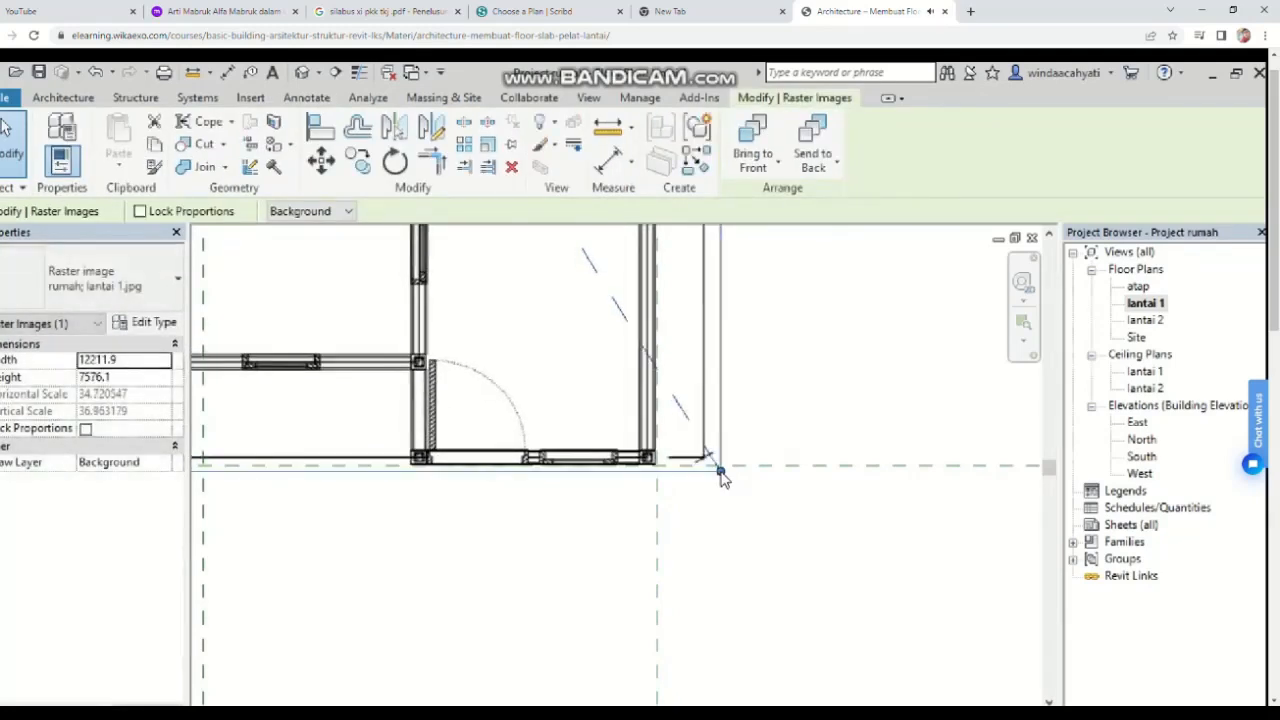
scroll(597, 521, down, 2)
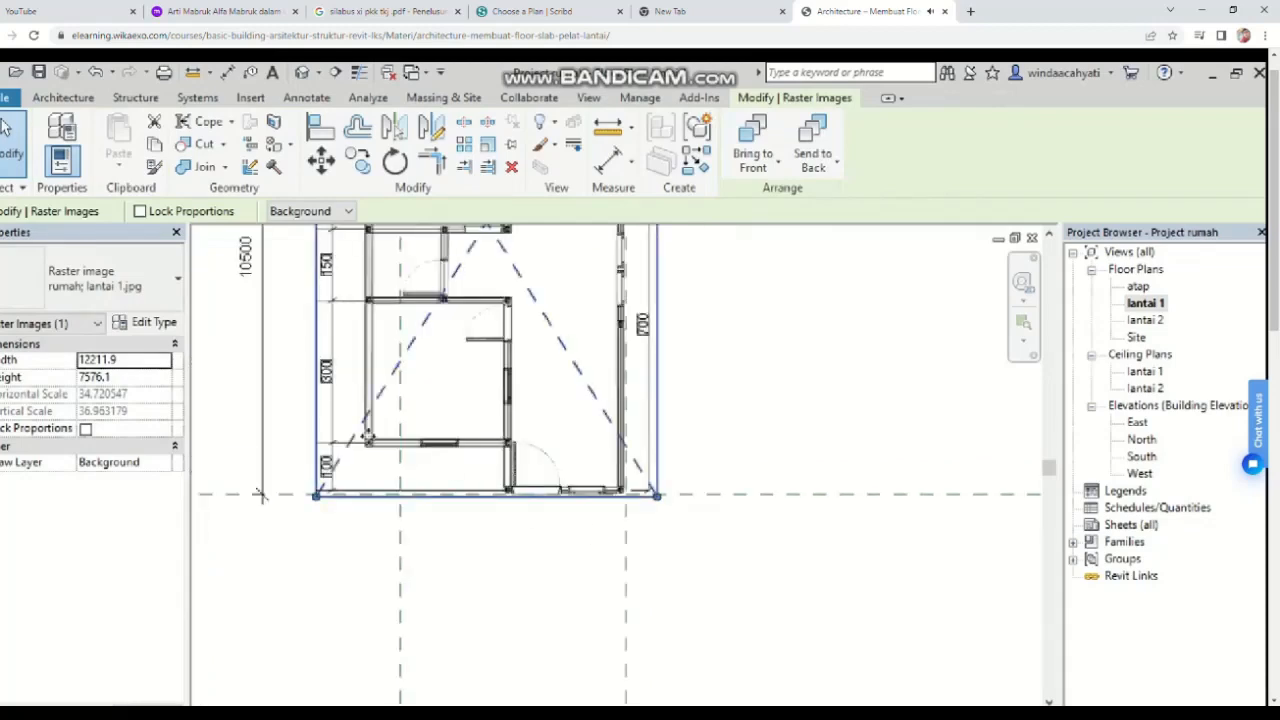
scroll(366, 434, up, 1)
drag(310, 513, 357, 513)
Step: Fine-tune the image's top and bottom corners so the wall lines align with all four reference planes
scroll(341, 517, up, 1)
scroll(680, 480, down, 3)
middle_drag(694, 490, 671, 632)
scroll(692, 461, down, 4)
scroll(734, 312, up, 3)
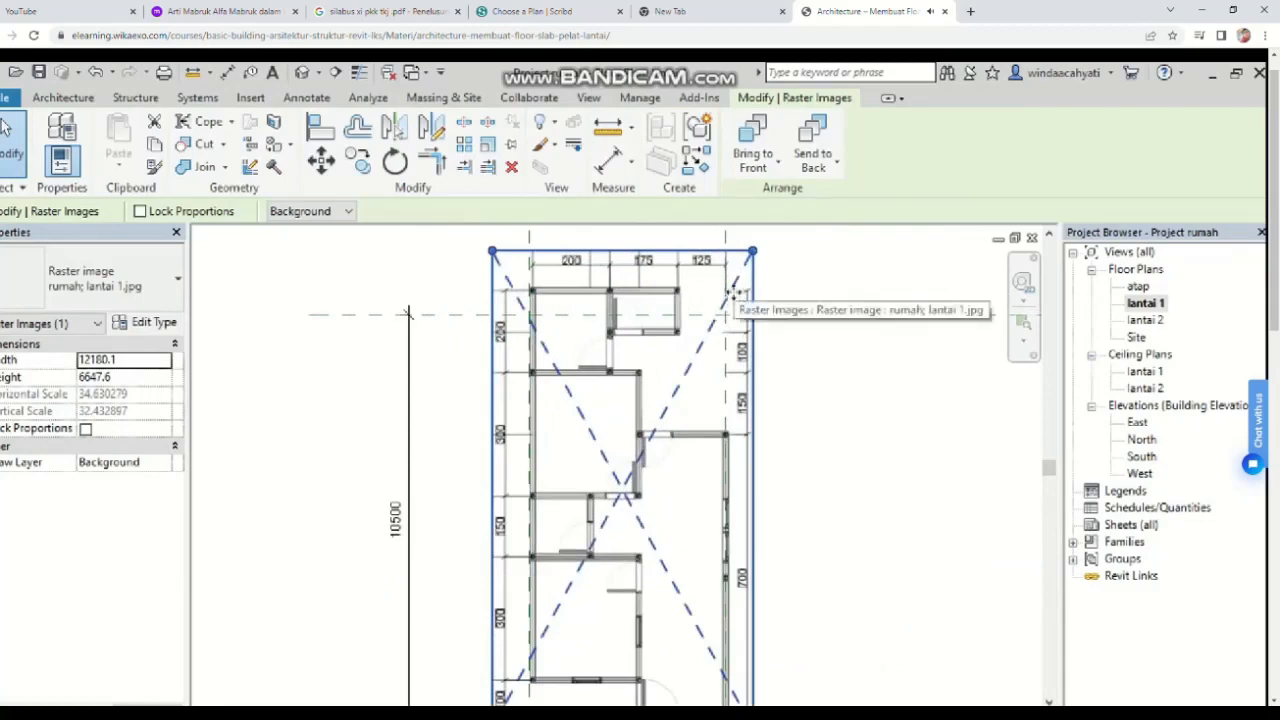
scroll(736, 295, up, 2)
drag(757, 240, 757, 246)
scroll(425, 262, up, 2)
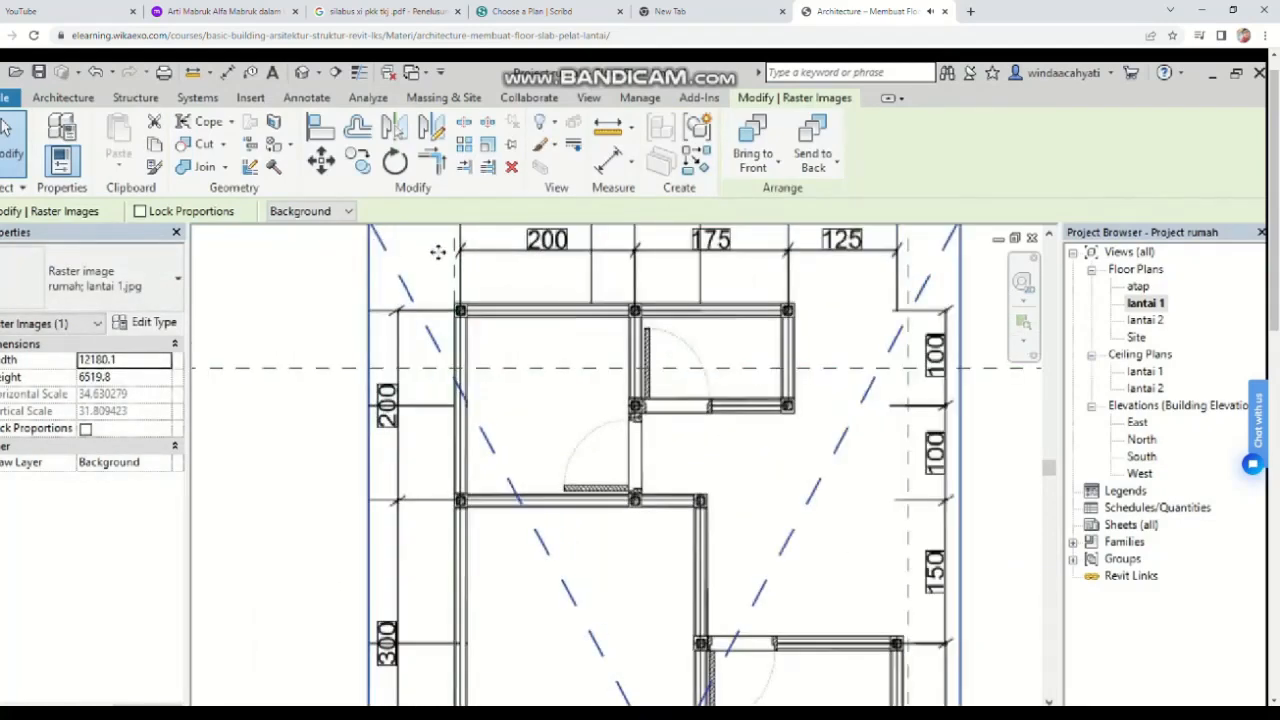
scroll(420, 252, down, 2)
drag(383, 247, 396, 279)
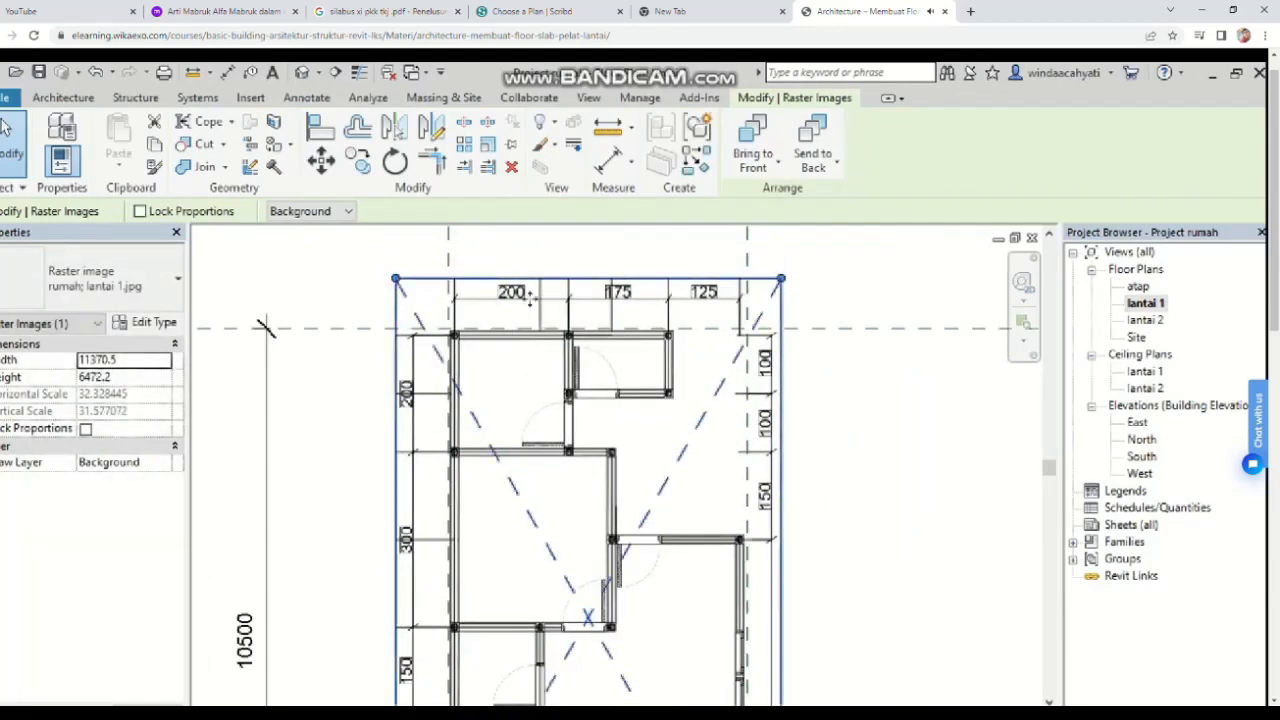
middle_drag(706, 366, 679, 274)
scroll(724, 504, down, 2)
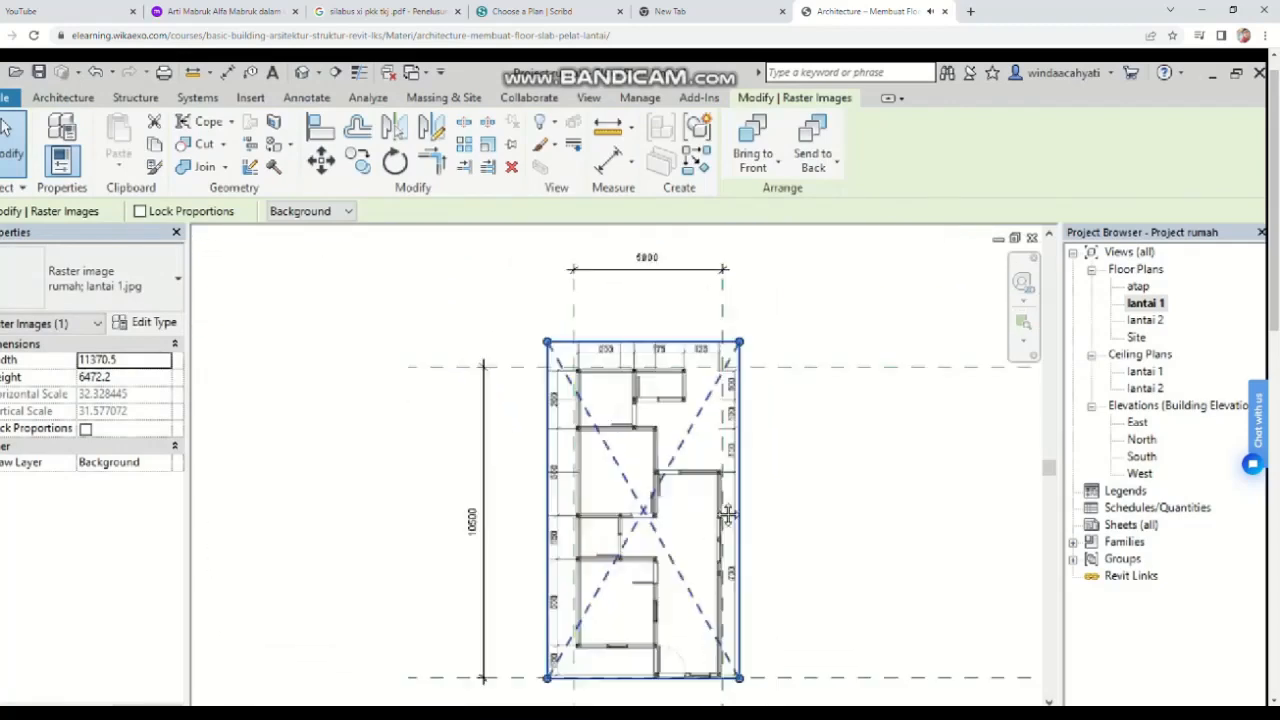
middle_drag(678, 656, 625, 513)
Step: Select the plan image and lock its proportions again
scroll(614, 578, up, 2)
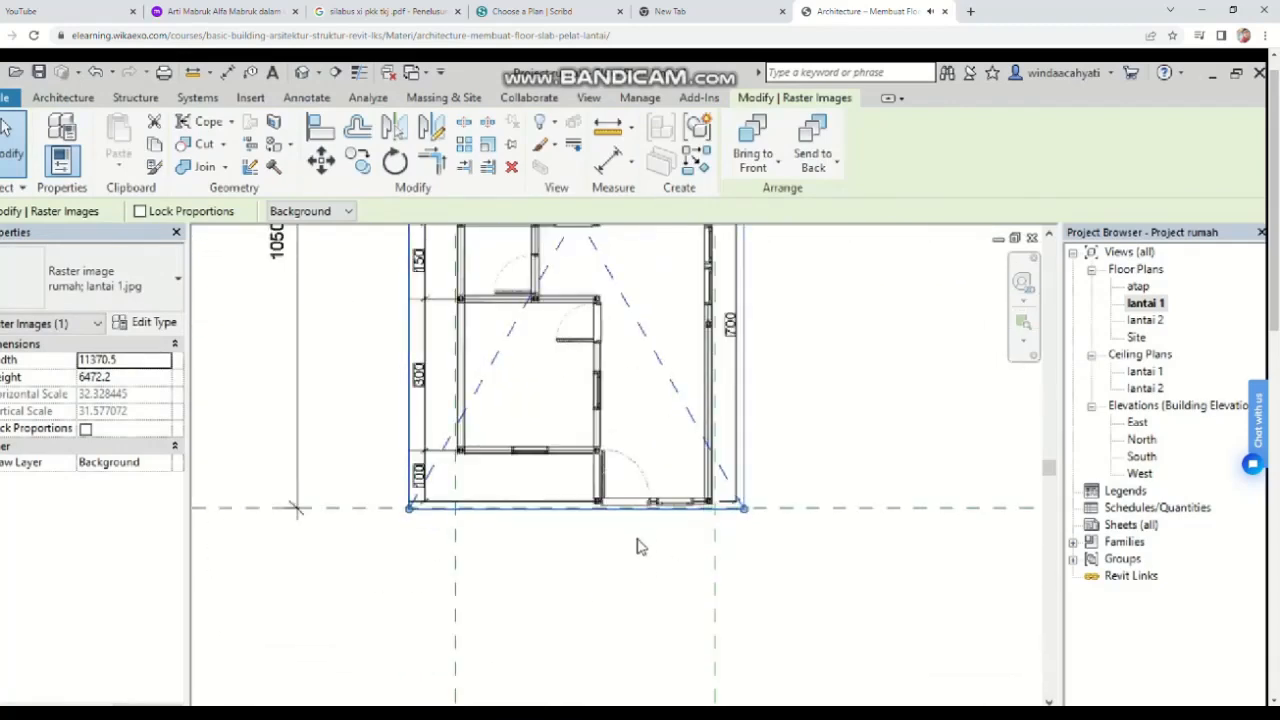
click(703, 521)
click(524, 498)
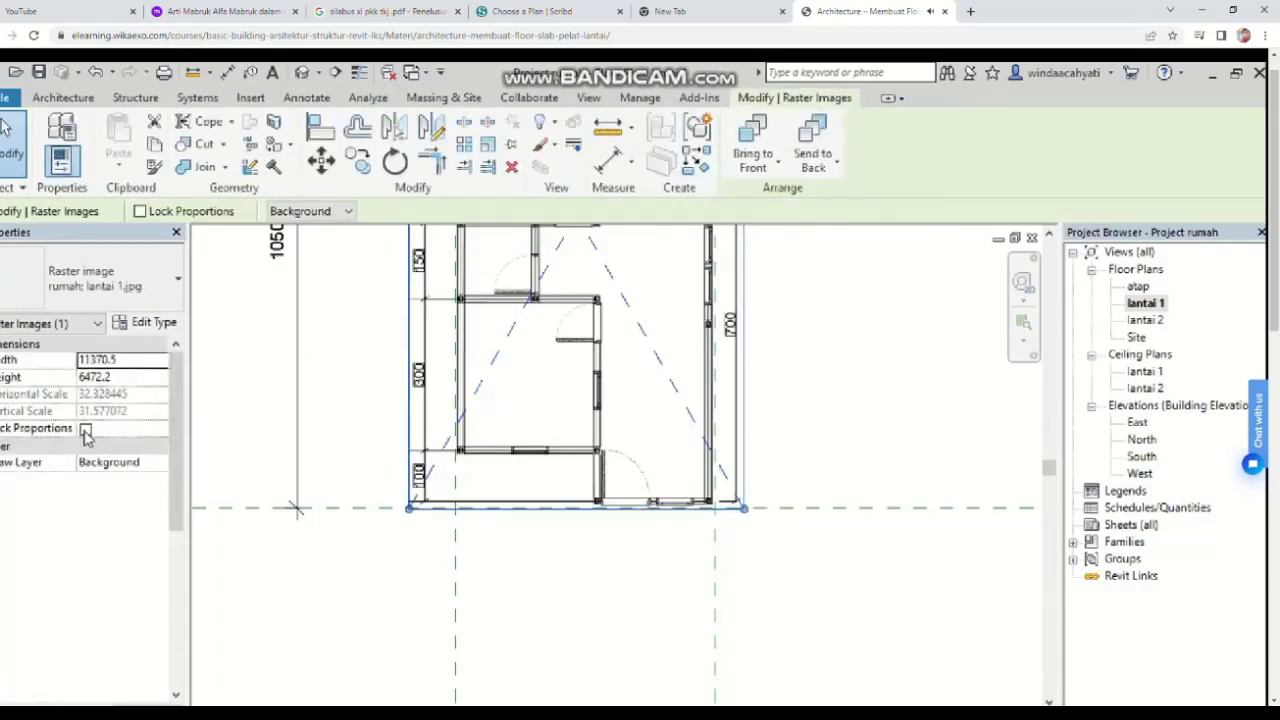
click(85, 429)
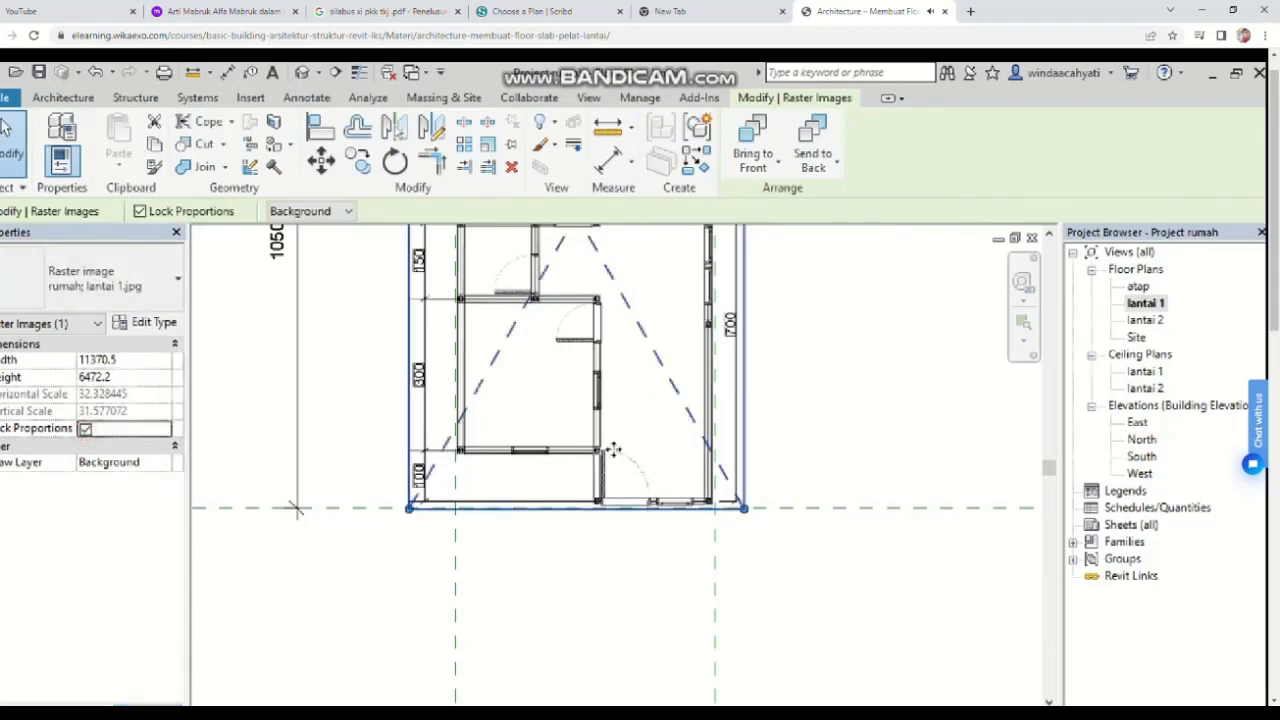
Step: Resize the plan image with locked proportions so its outer walls fit the four reference planes, then deselect it
scroll(665, 485, down, 3)
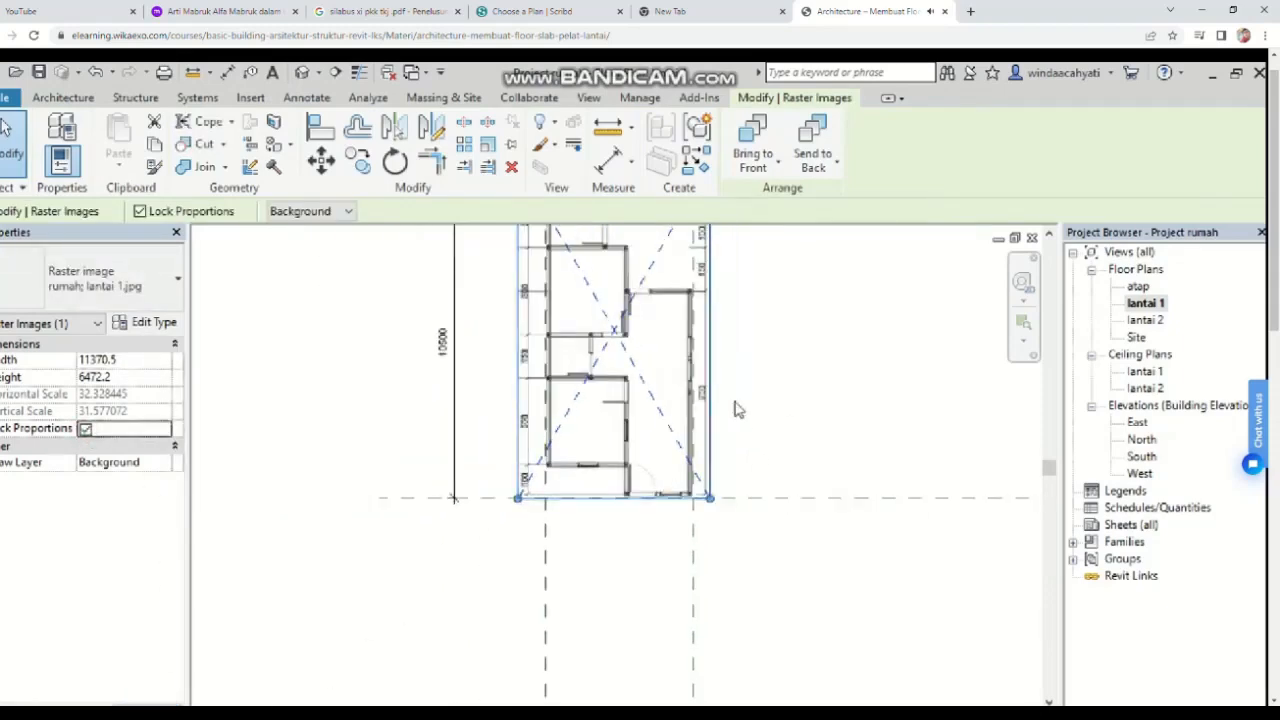
middle_drag(705, 358, 716, 502)
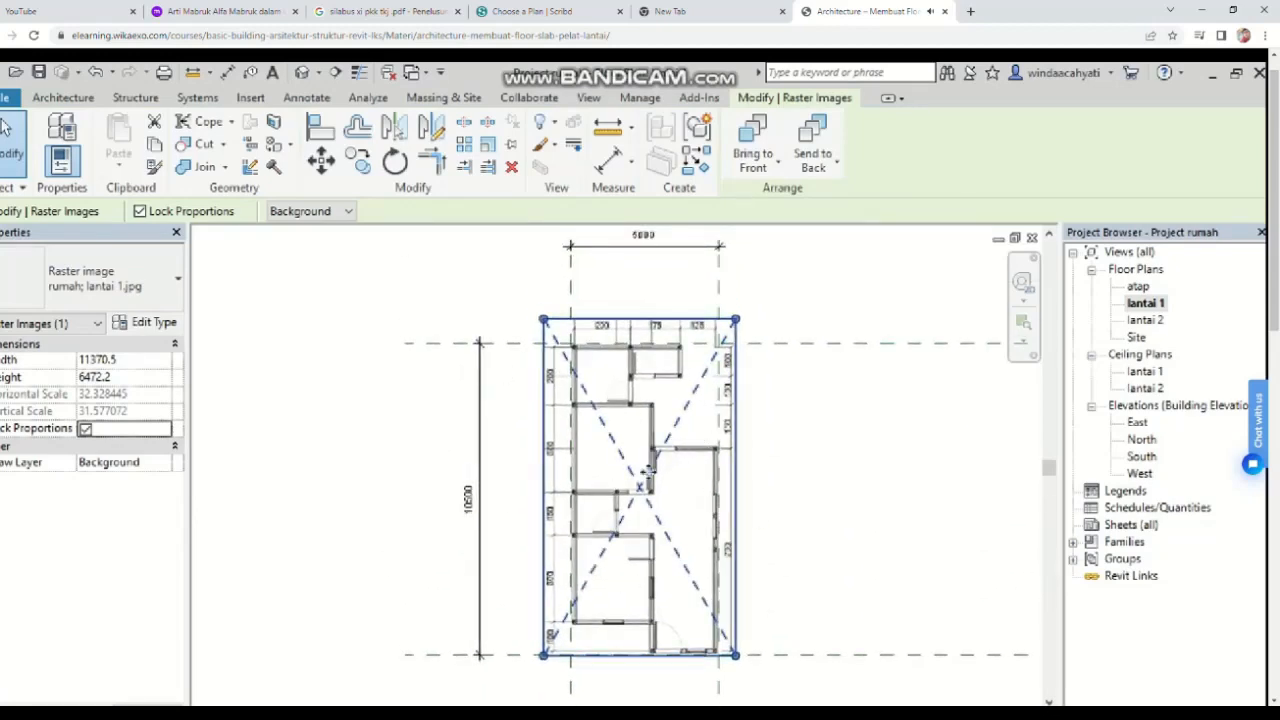
click(785, 432)
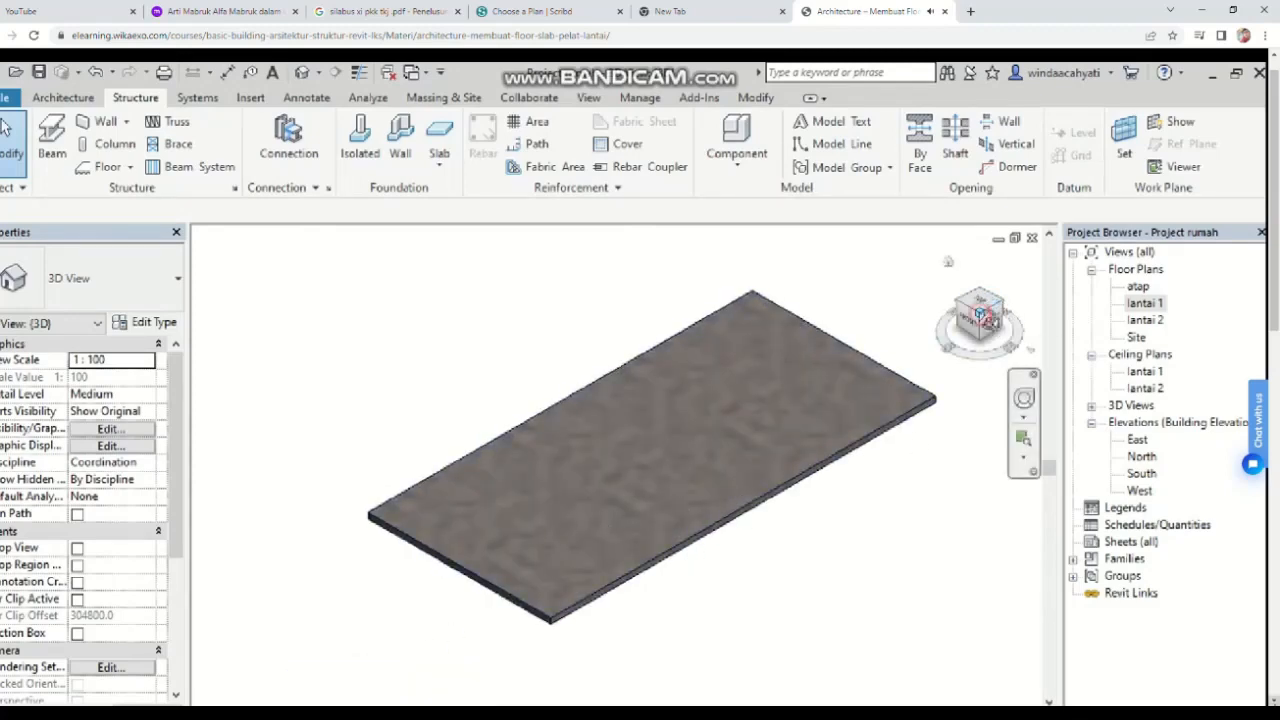
scroll(640, 380, down, 1)
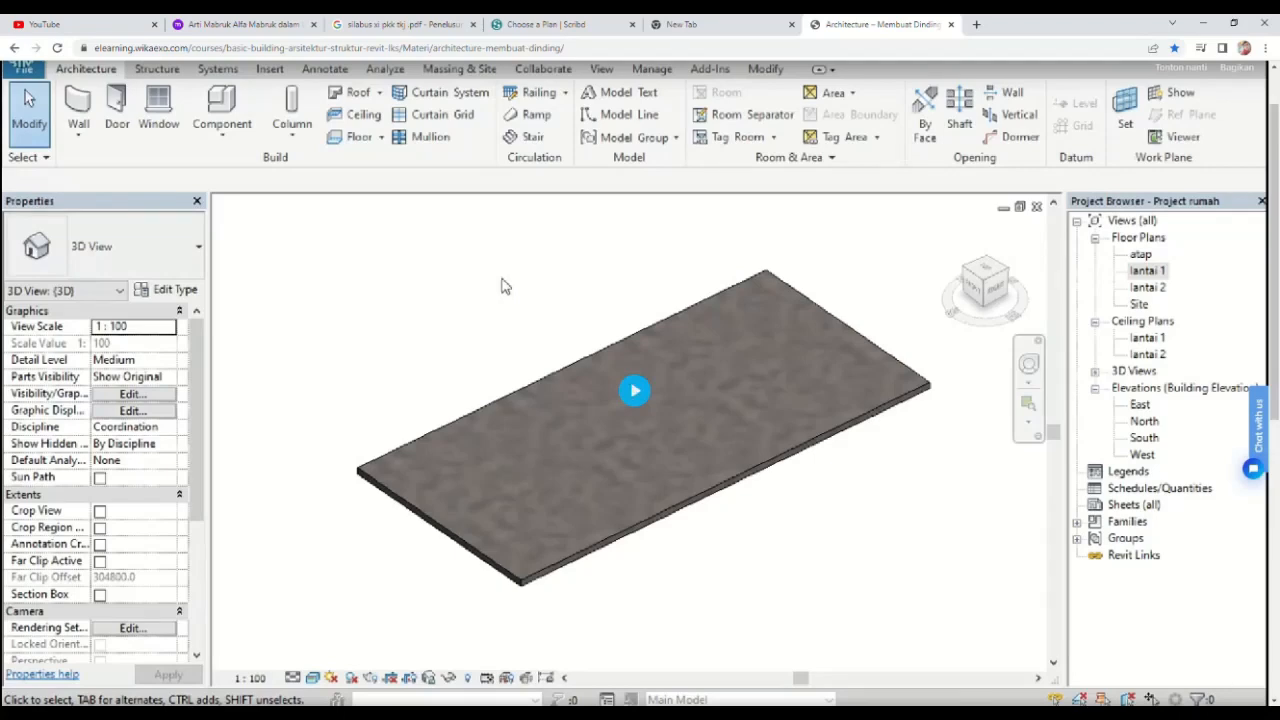
click(630, 390)
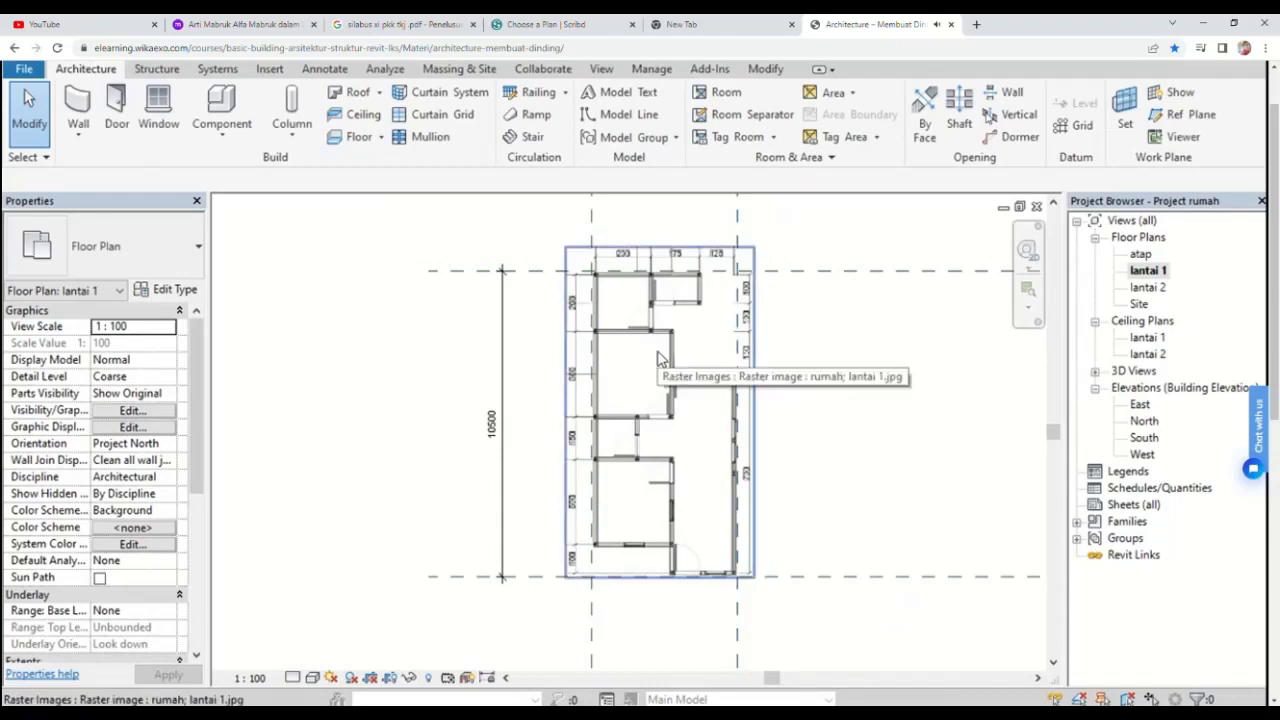
Step: Start an architectural wall and duplicate the generic 200 mm wall type as a new type named dinding bata
click(79, 142)
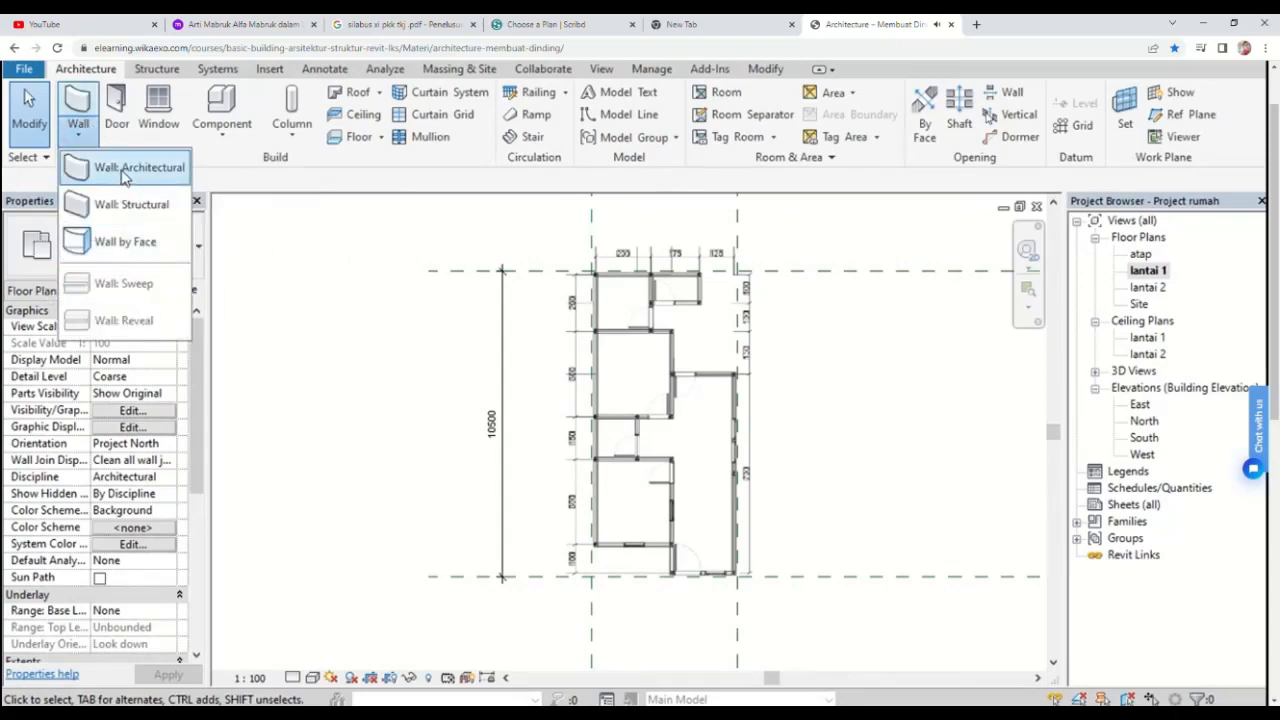
click(125, 170)
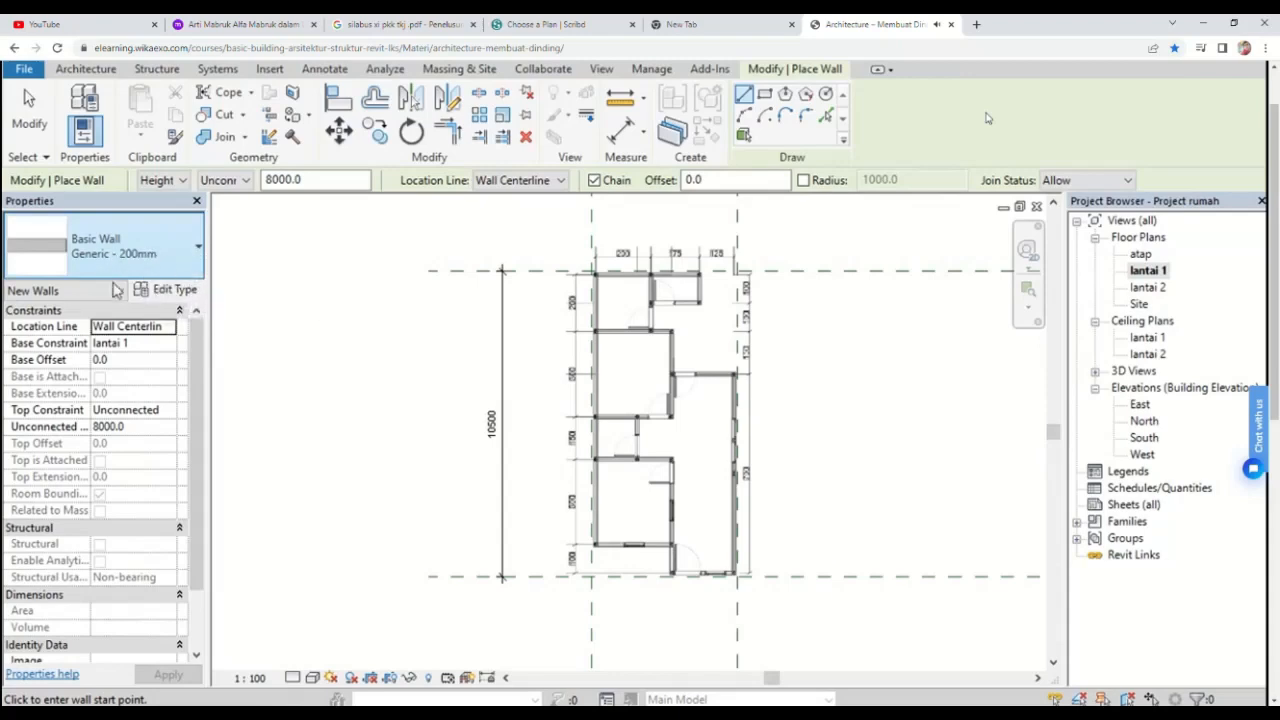
click(181, 293)
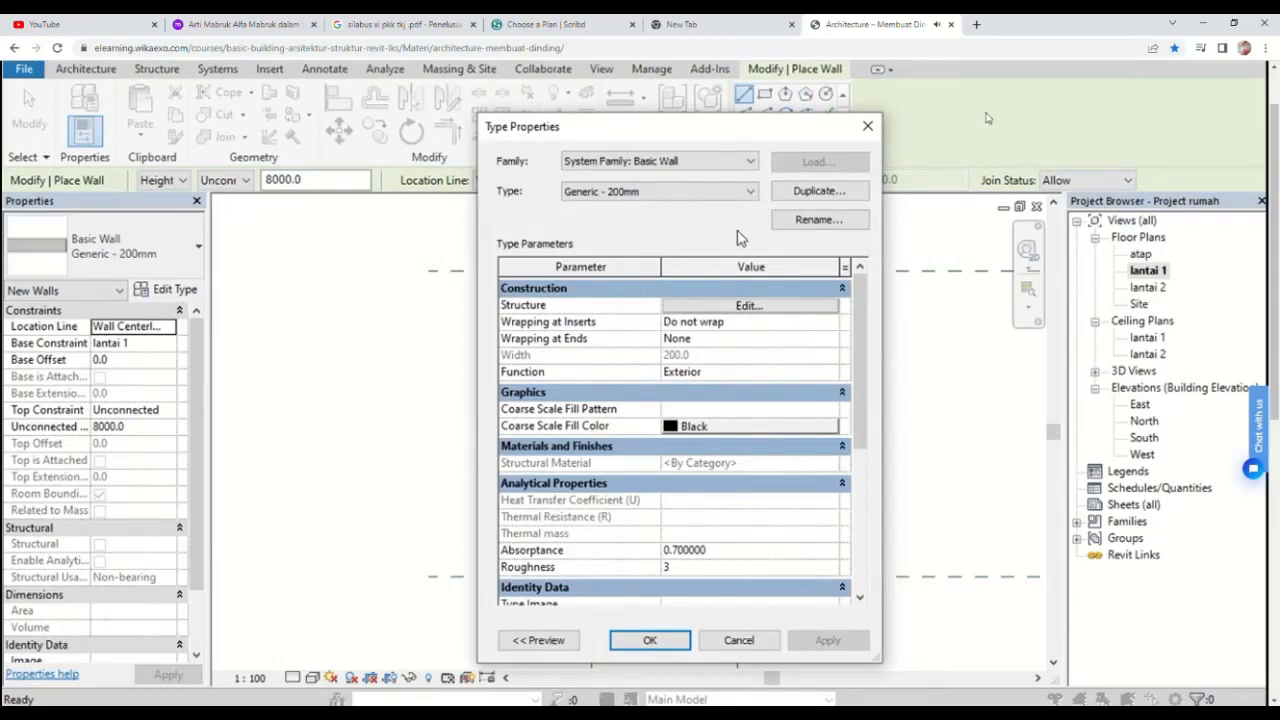
click(814, 197)
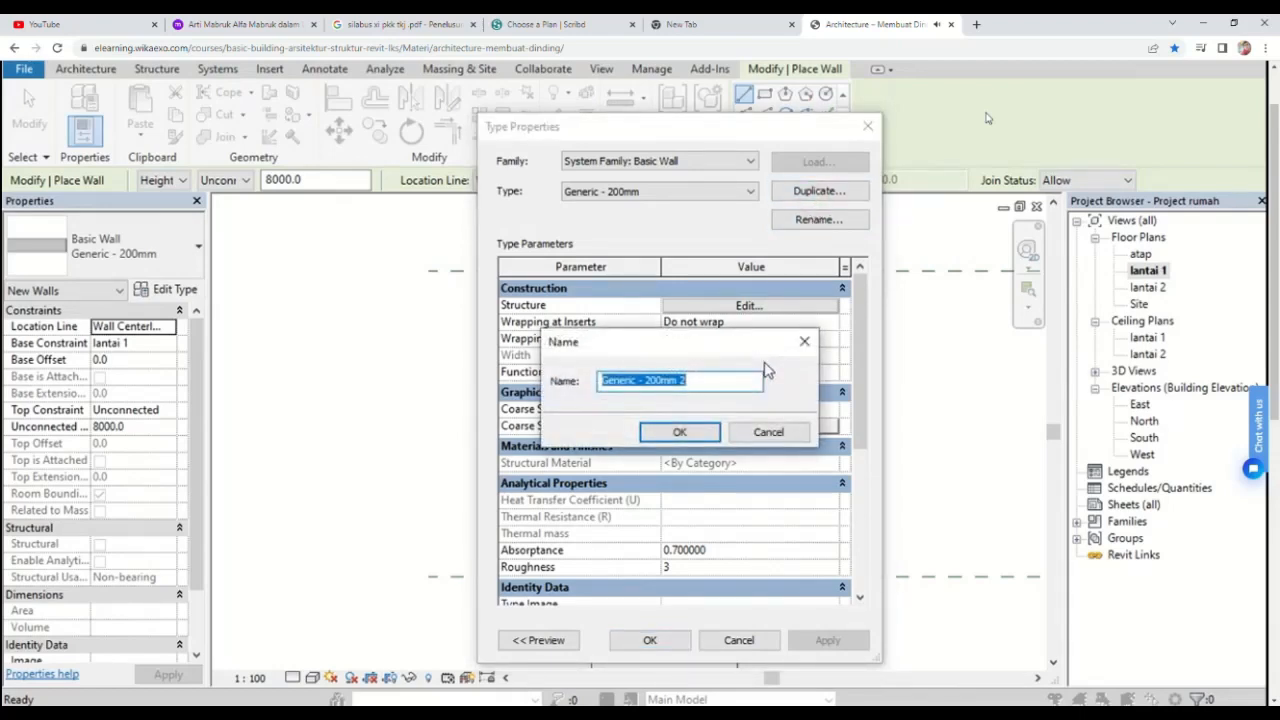
key(BackSpace)
text(dinding bata)
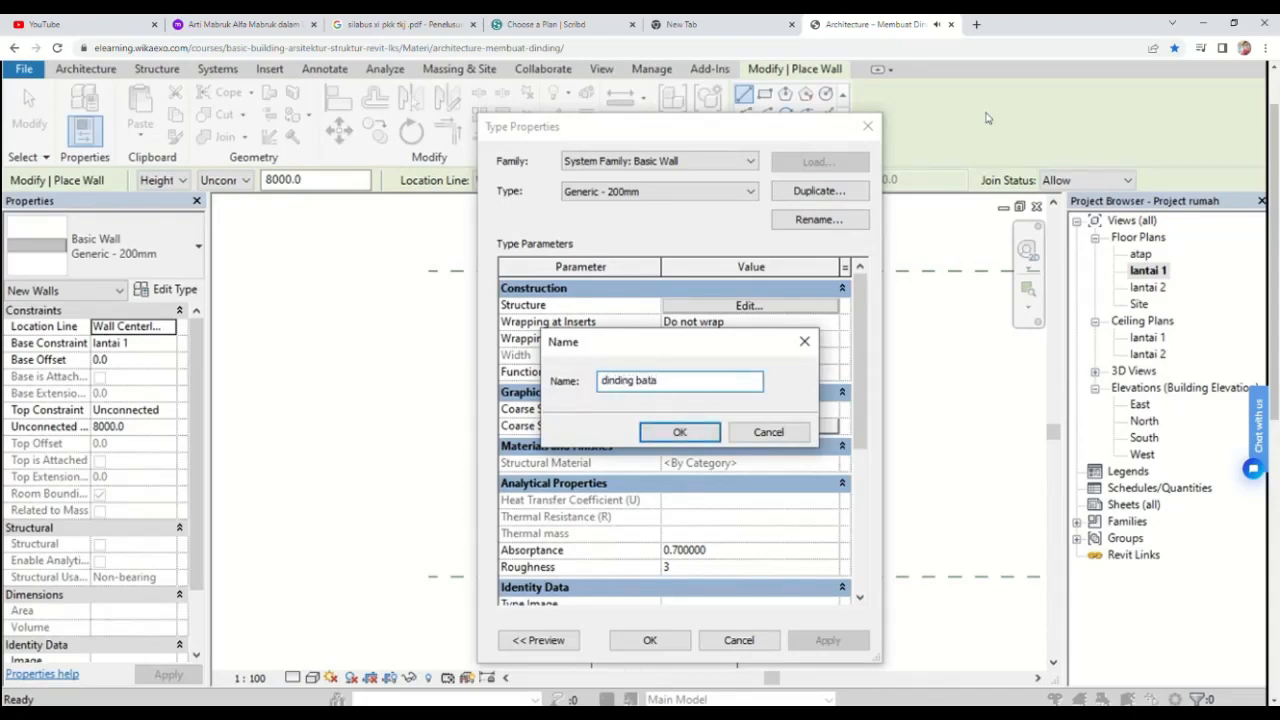
key(Return)
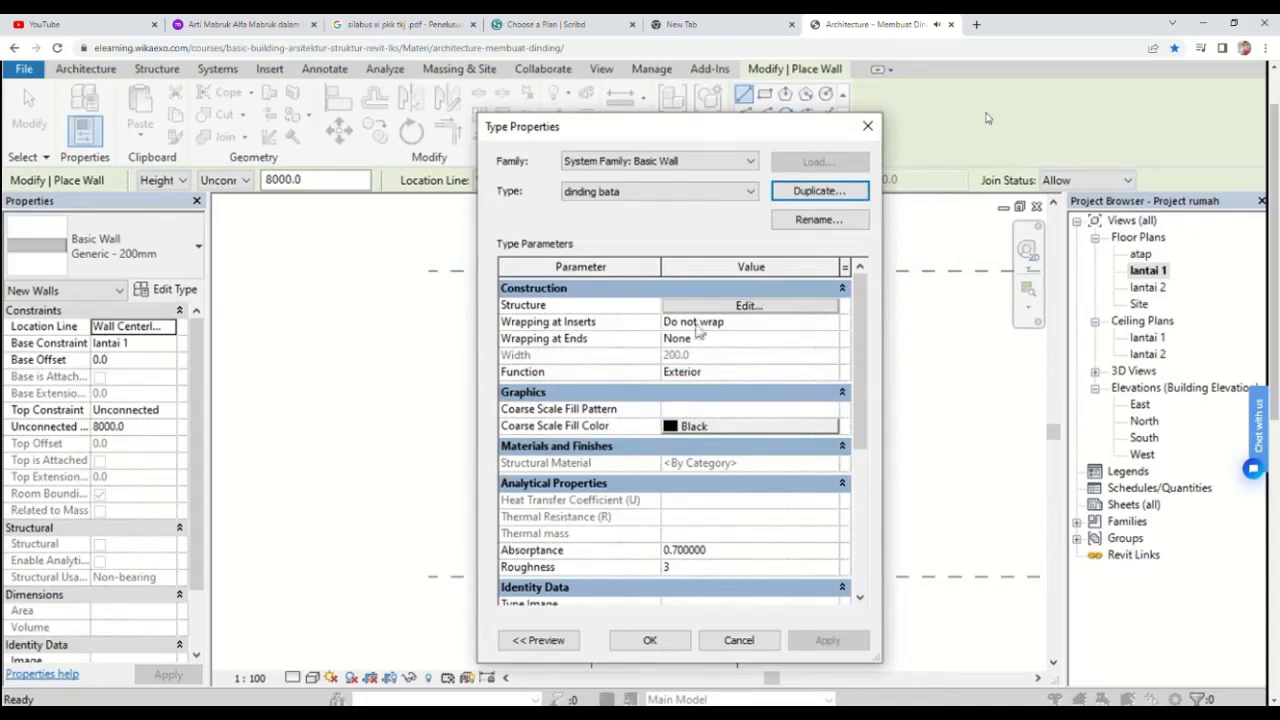
Step: Set the dinding bata structure layer thickness to 150 and confirm the type properties
click(760, 306)
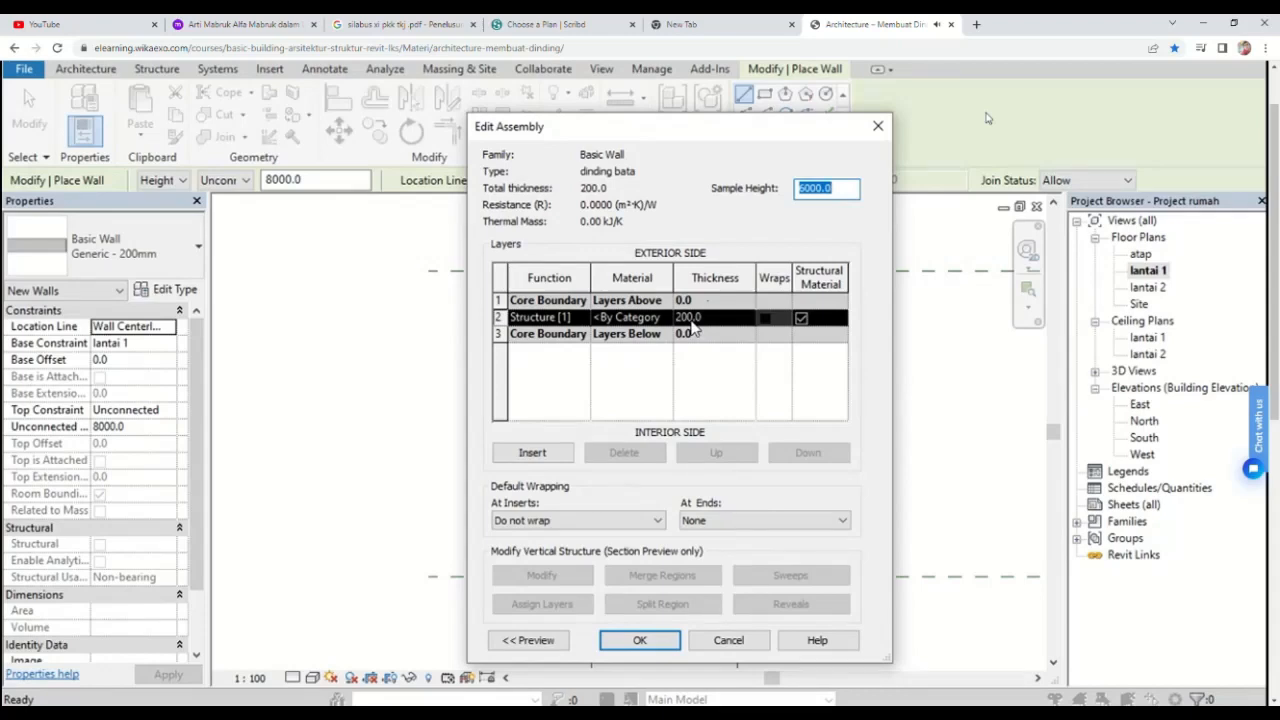
click(690, 318)
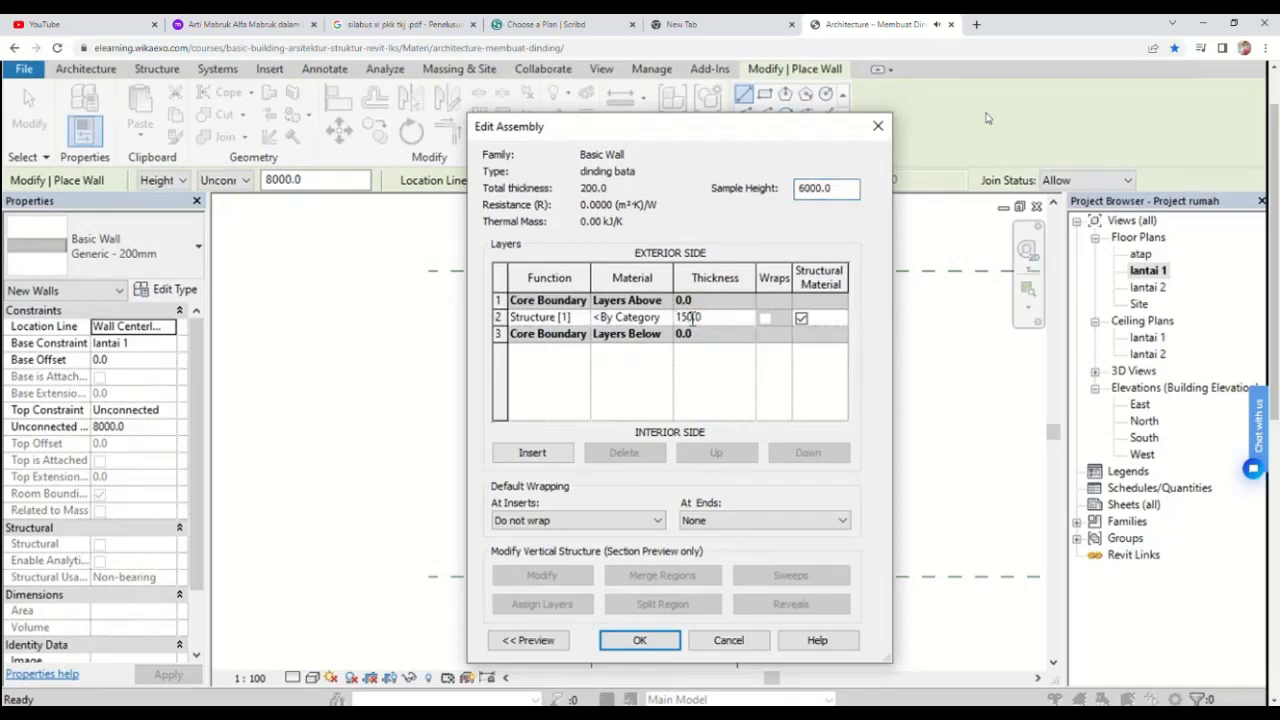
click(712, 370)
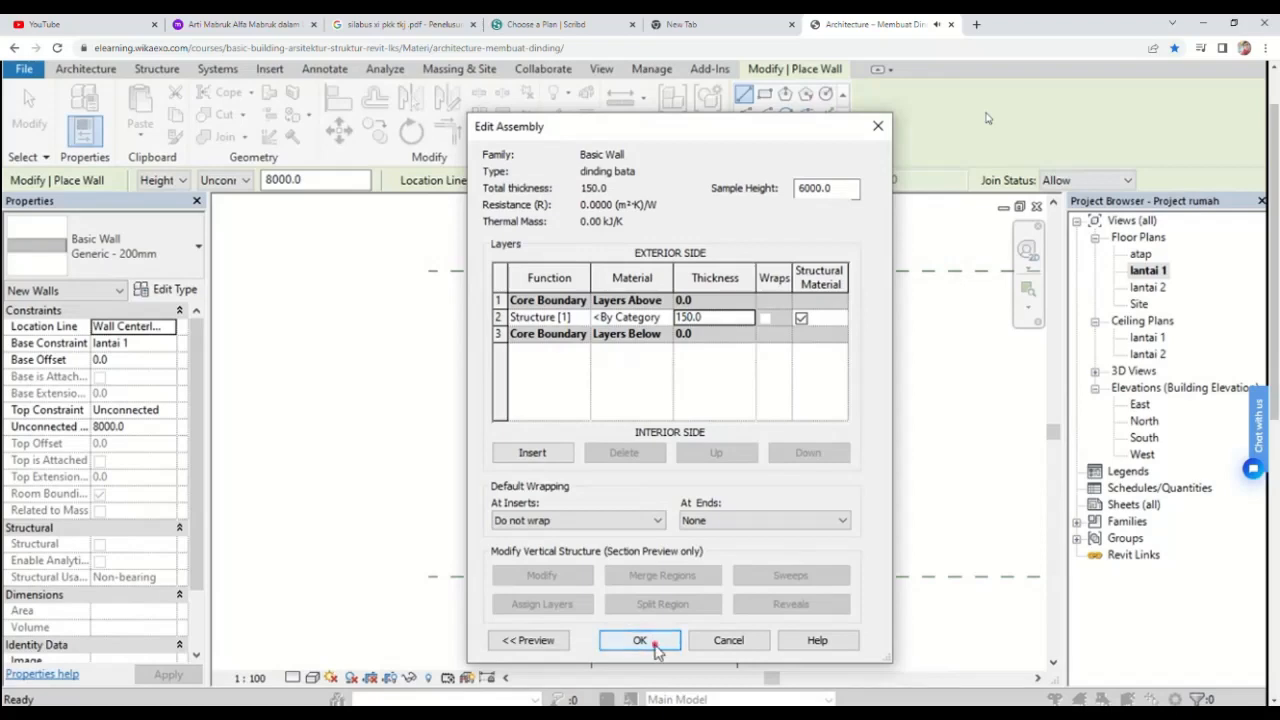
click(640, 641)
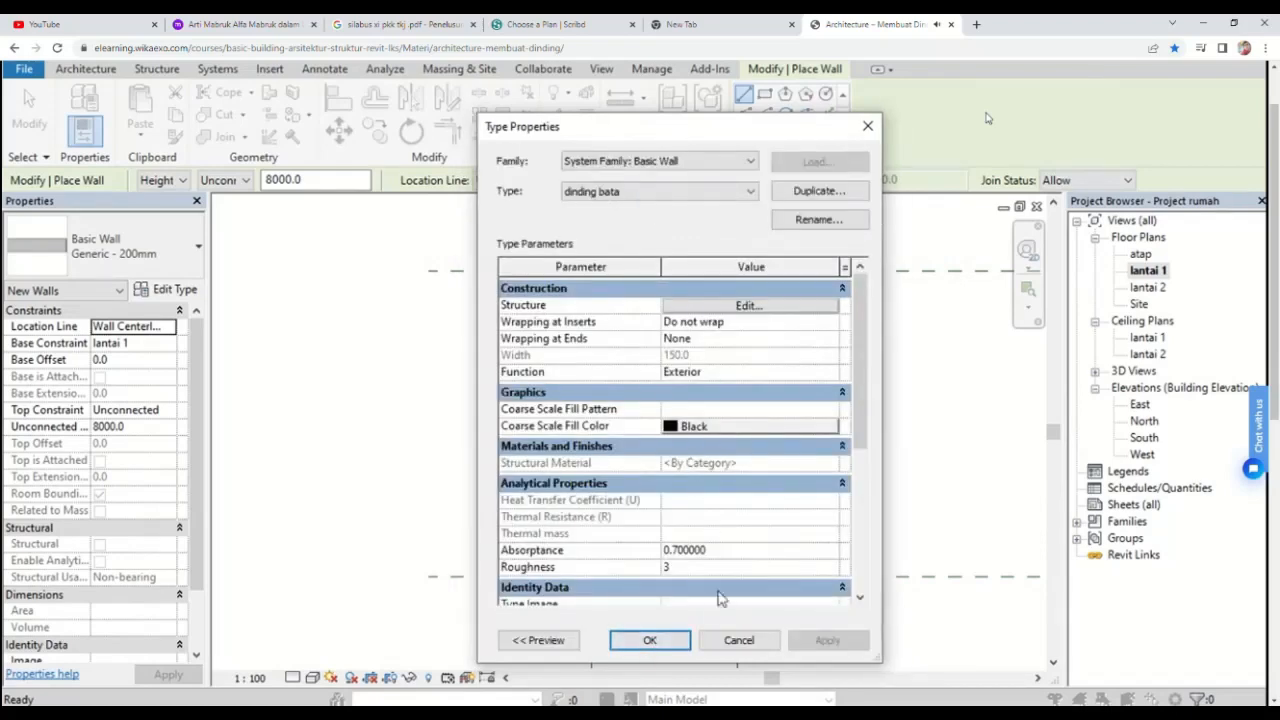
click(645, 641)
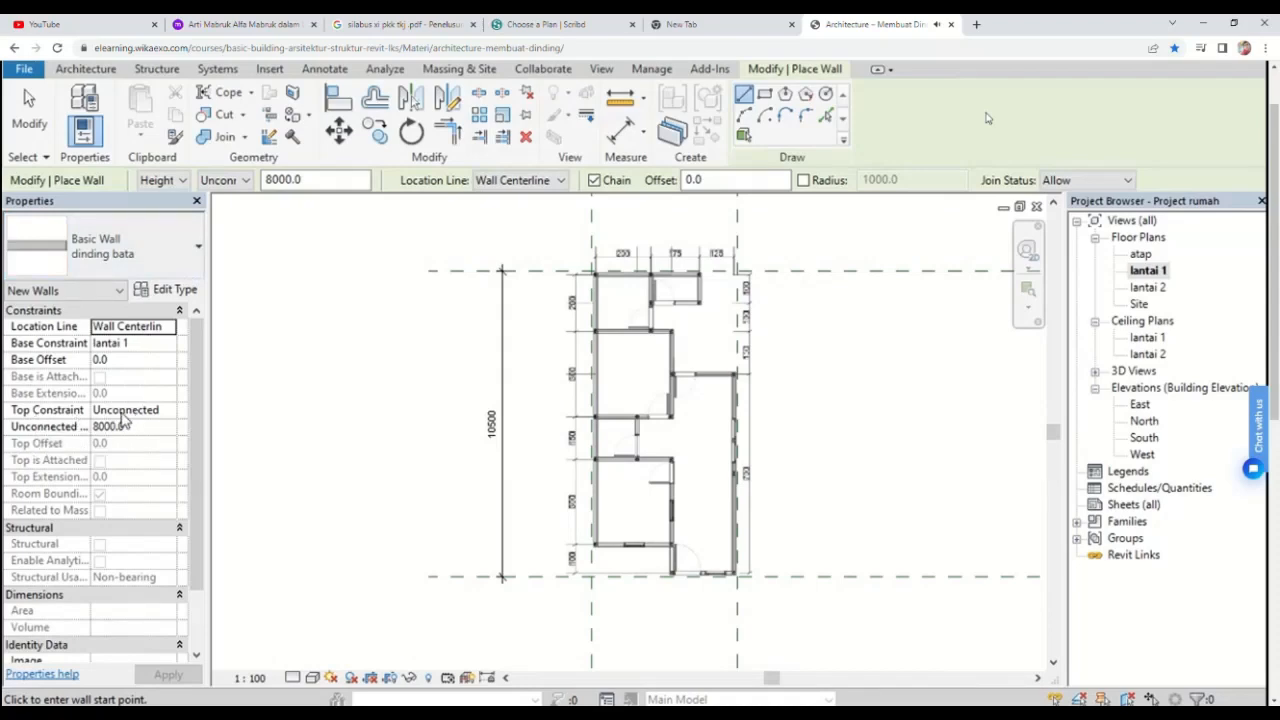
Step: Set the wall's top constraint to Up to level: lantai 2 and its location line to Finish Face: Interior
click(121, 412)
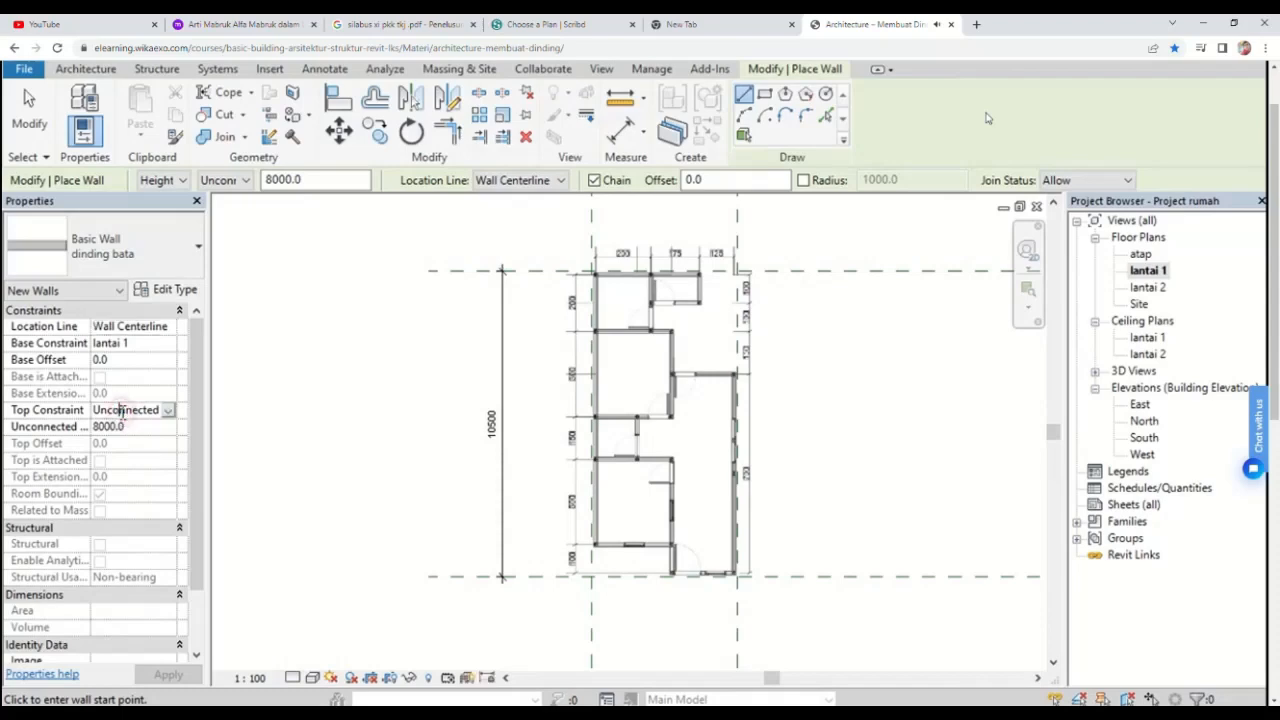
click(168, 412)
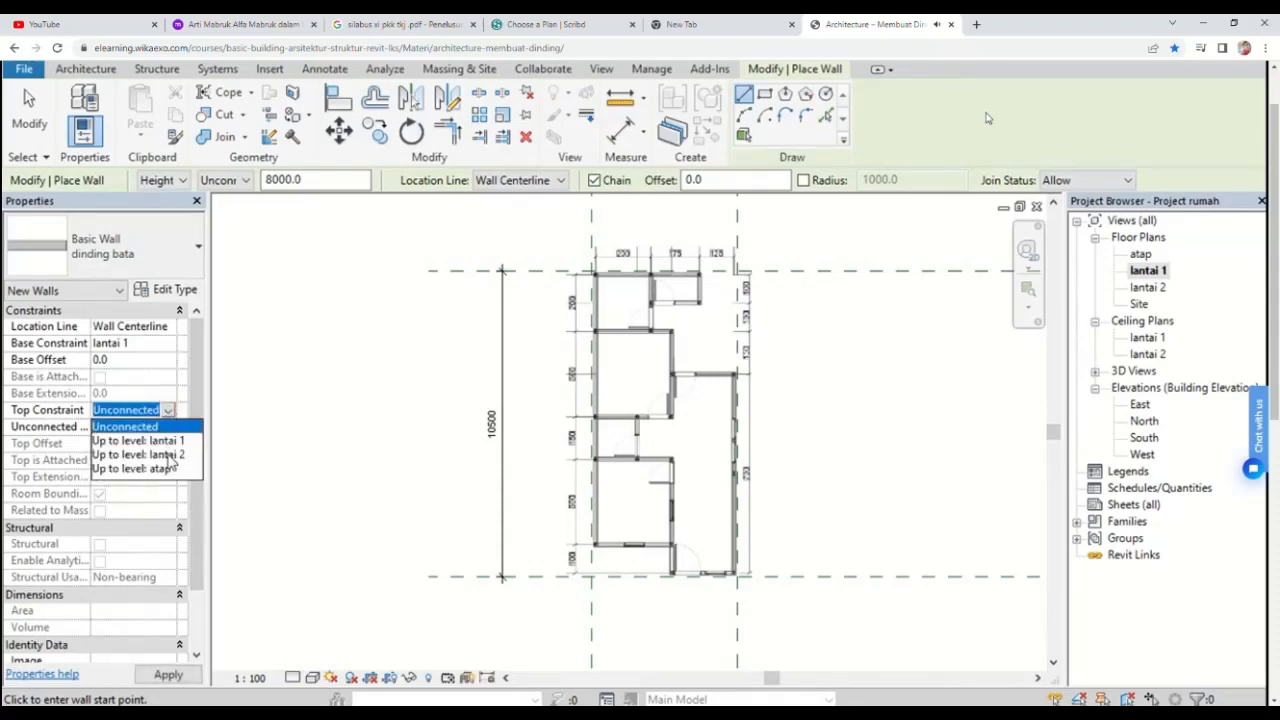
click(138, 455)
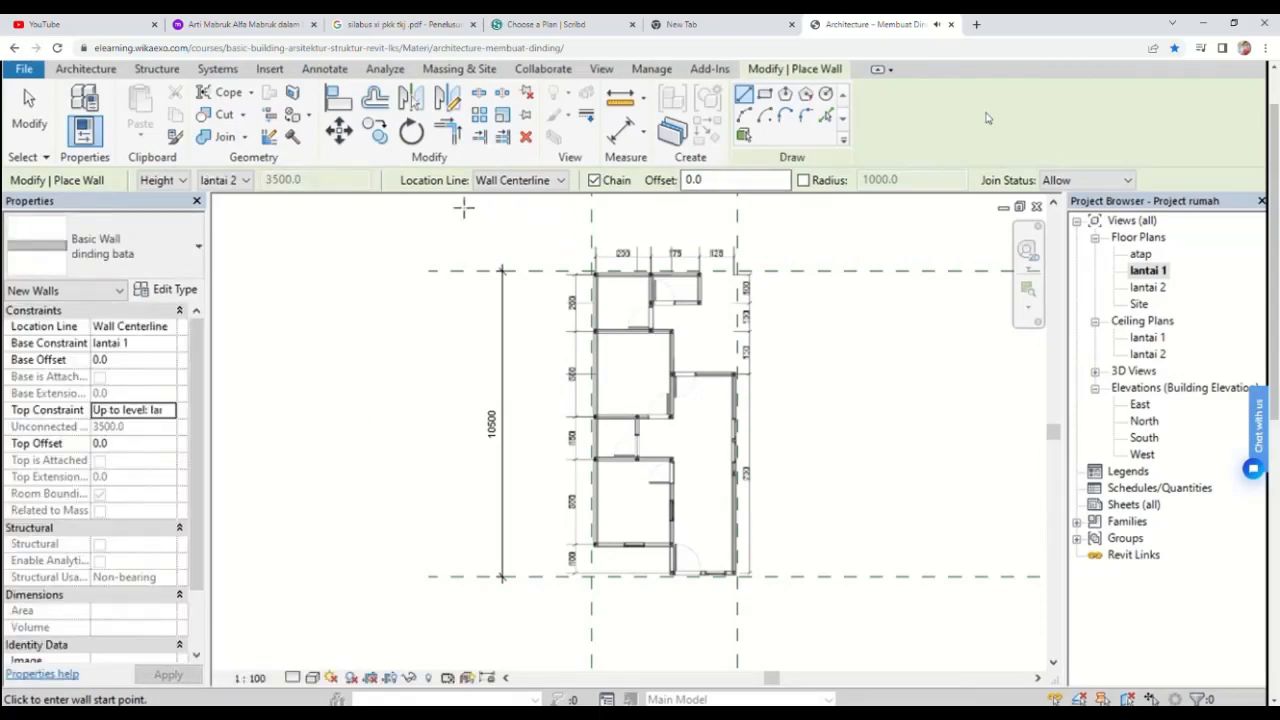
click(530, 181)
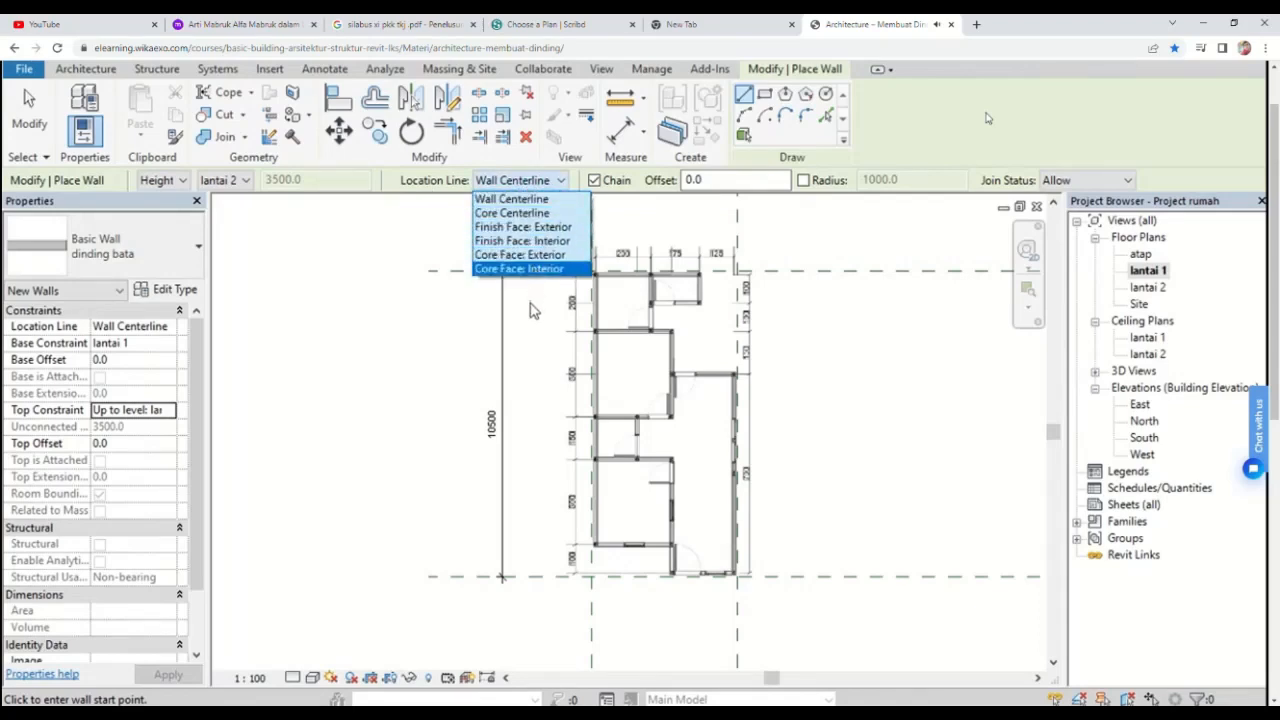
click(520, 243)
Step: Draw chained brick walls along the plan's outer wall lines, starting at the top-left reference plane intersection
scroll(669, 465, up, 5)
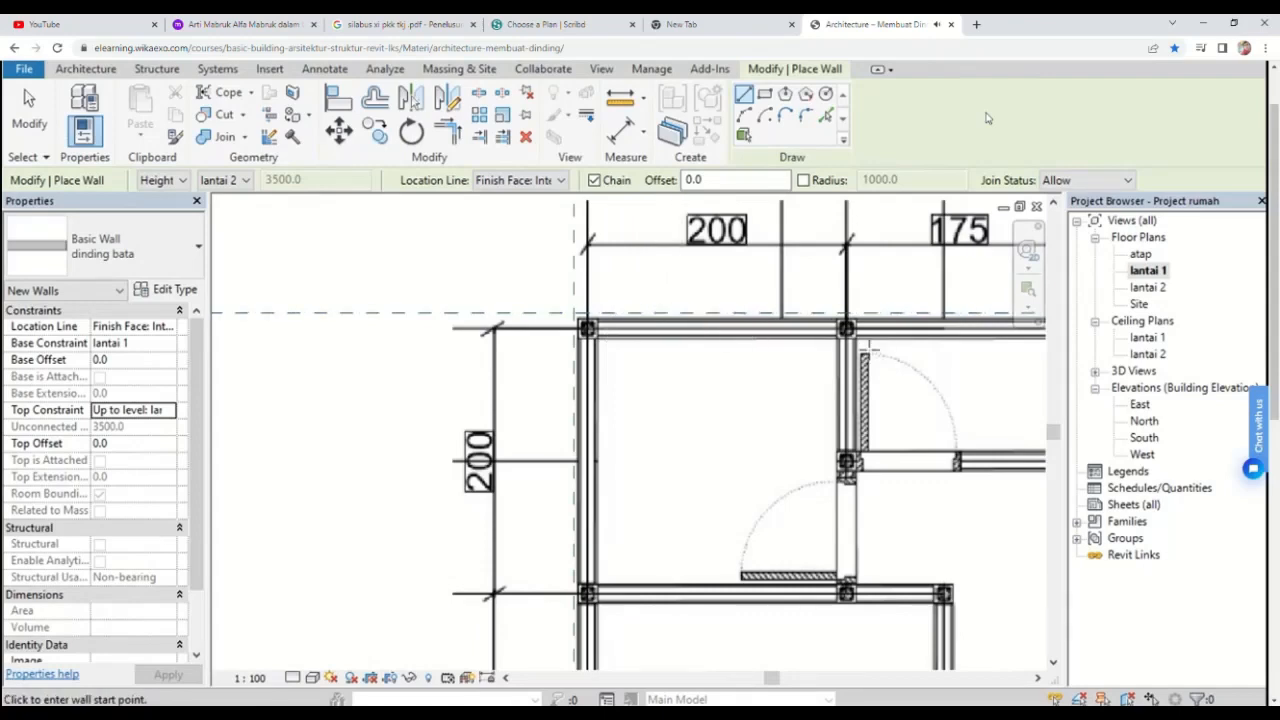
scroll(570, 313, up, 2)
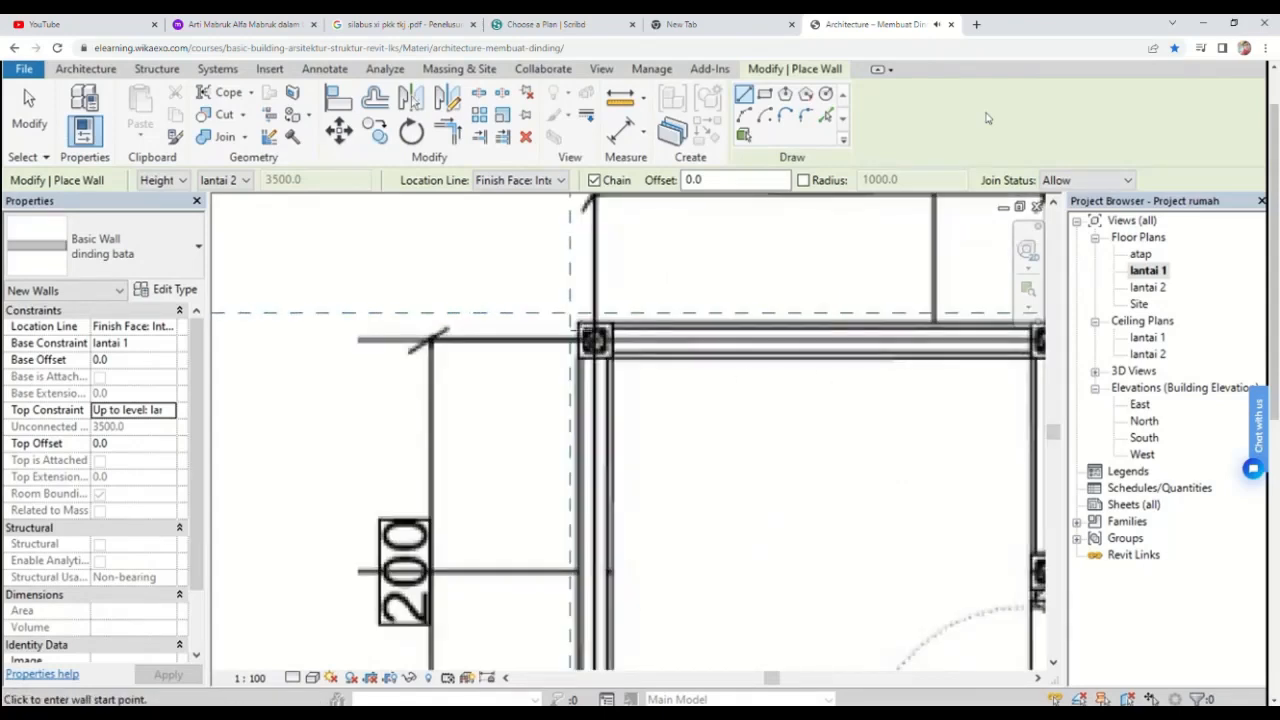
click(570, 313)
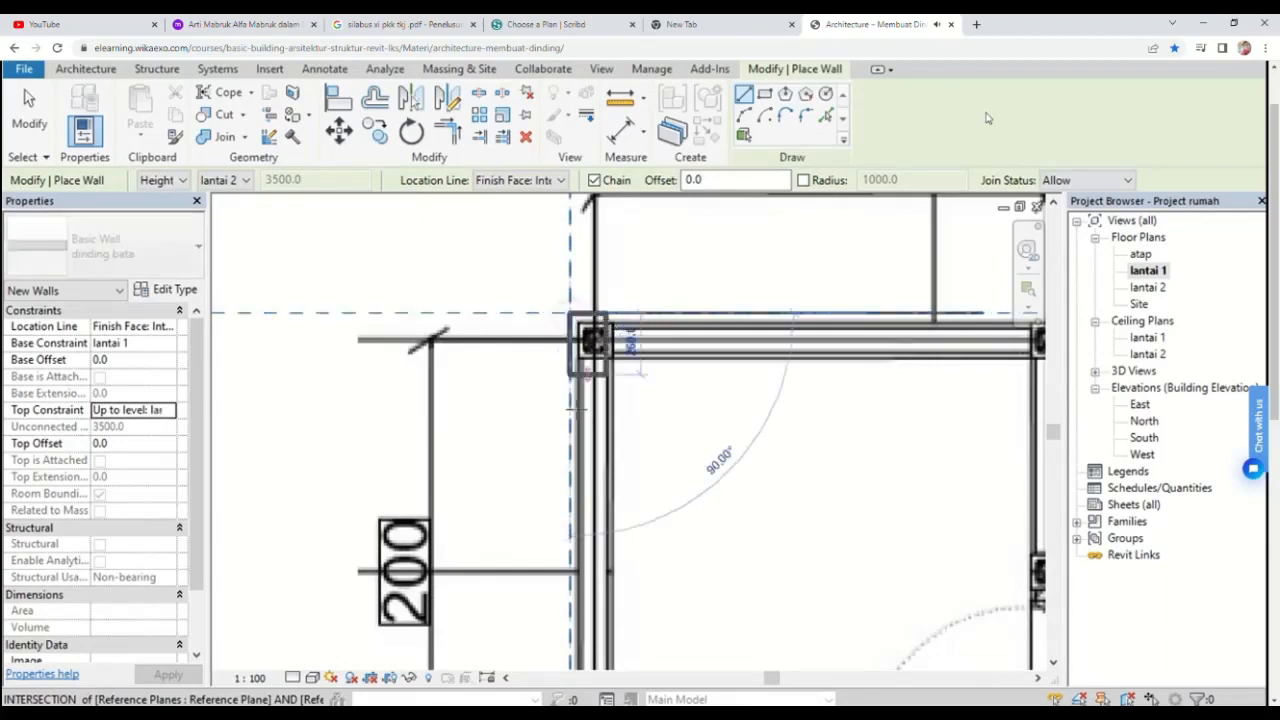
scroll(555, 350, down, 3)
middle_drag(547, 353, 504, 120)
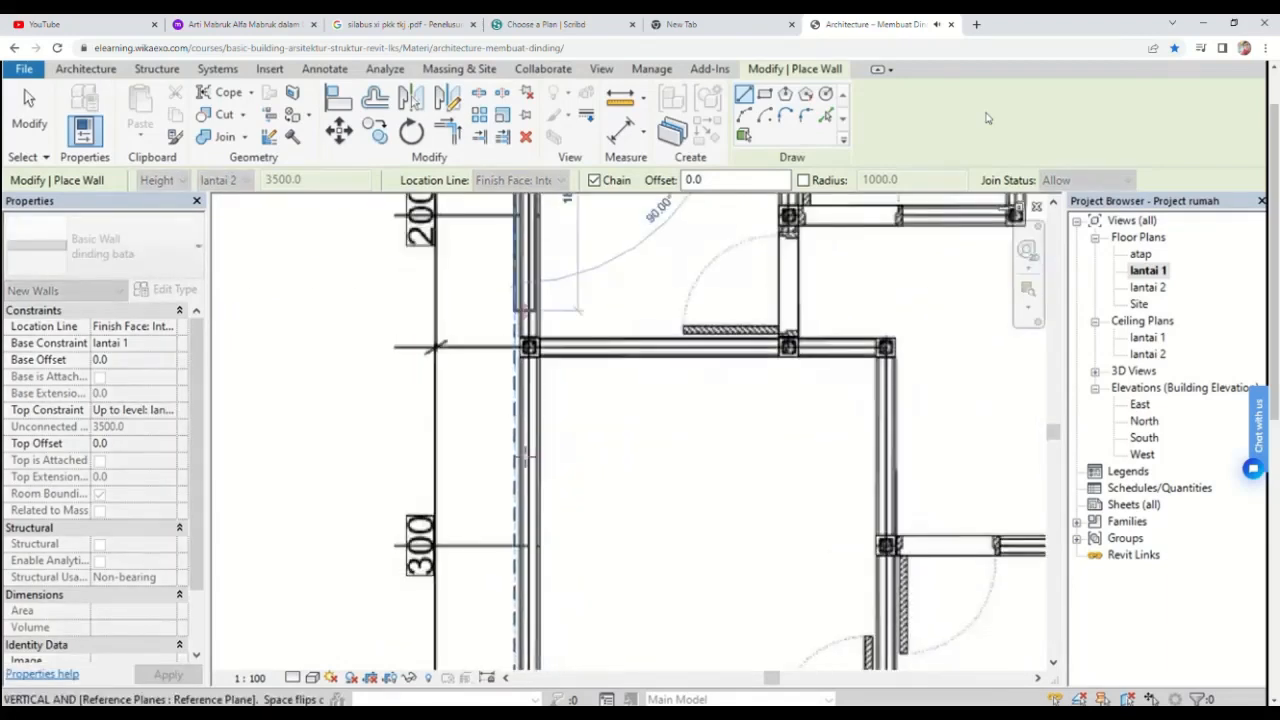
scroll(504, 350, down, 1)
middle_drag(504, 350, 504, 300)
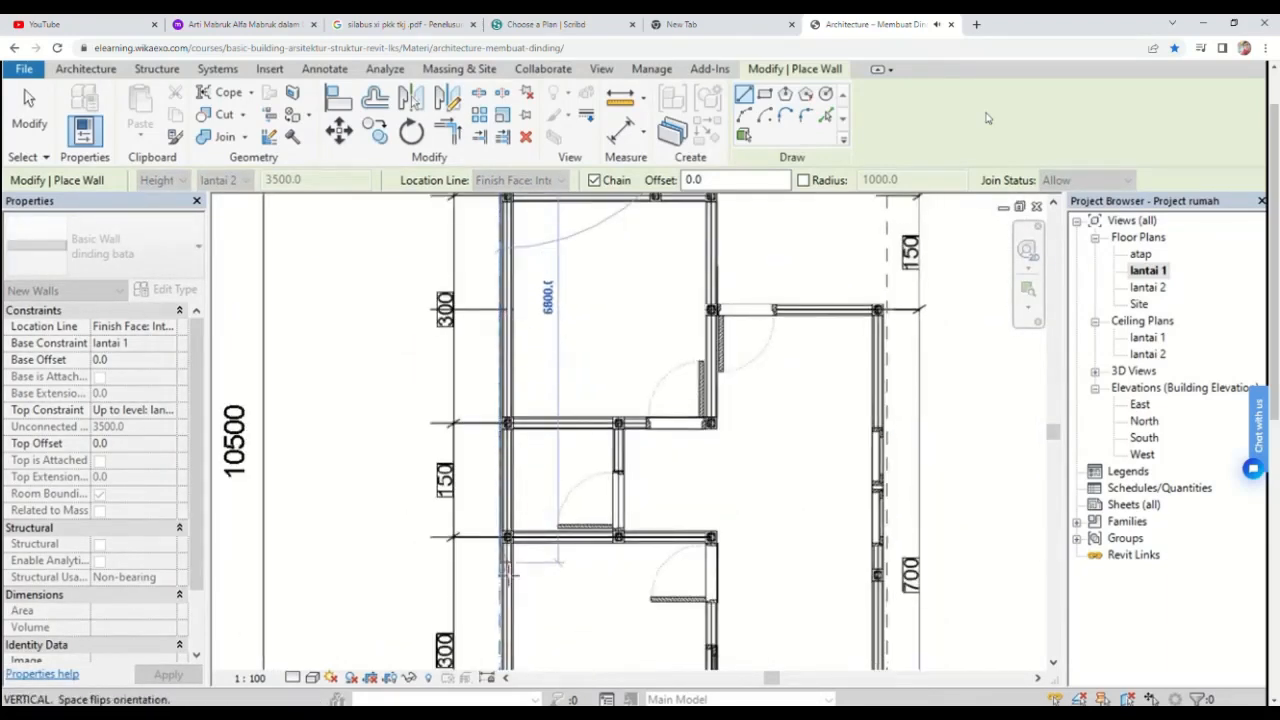
scroll(514, 534, down, 2)
middle_drag(514, 534, 491, 343)
scroll(476, 420, up, 2)
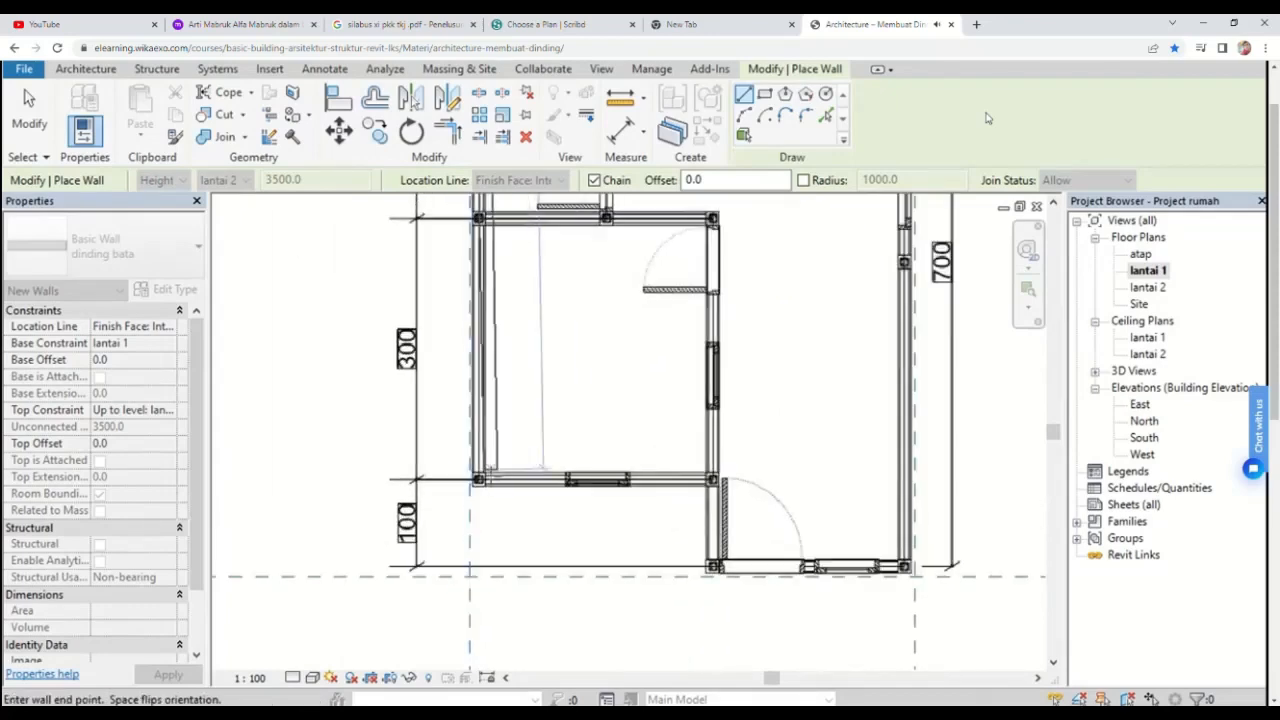
scroll(482, 480, up, 2)
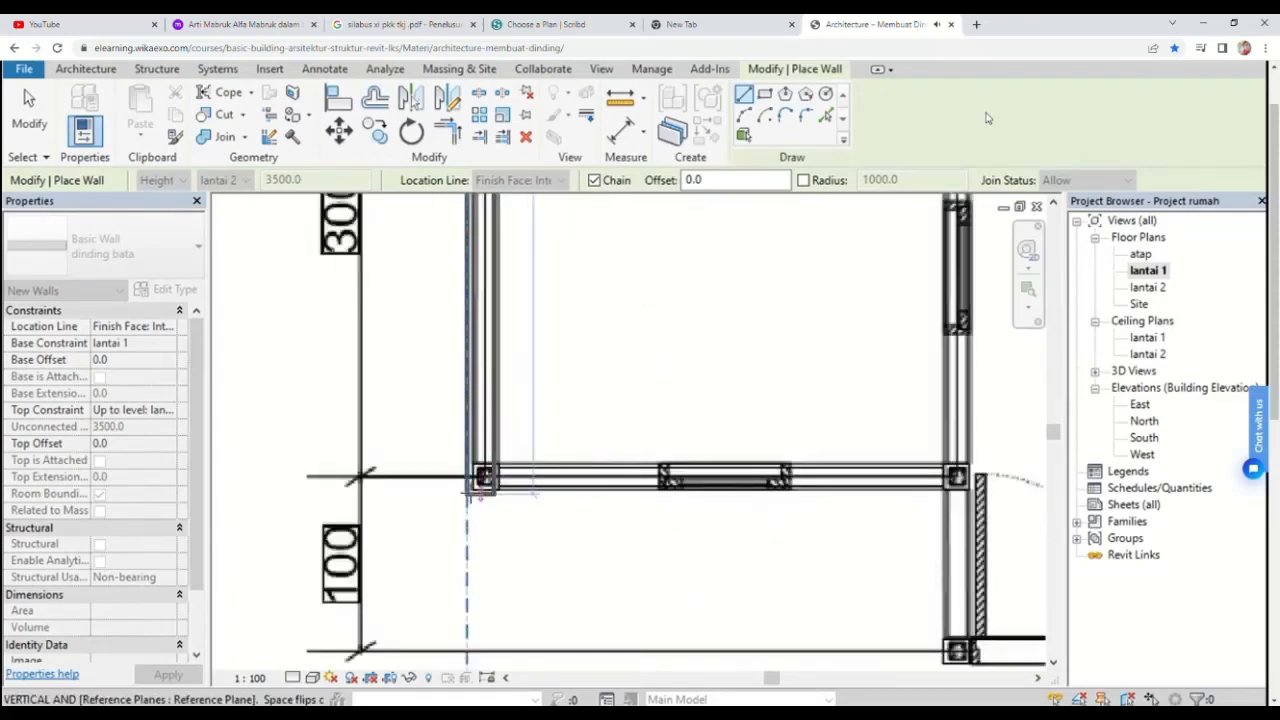
click(481, 485)
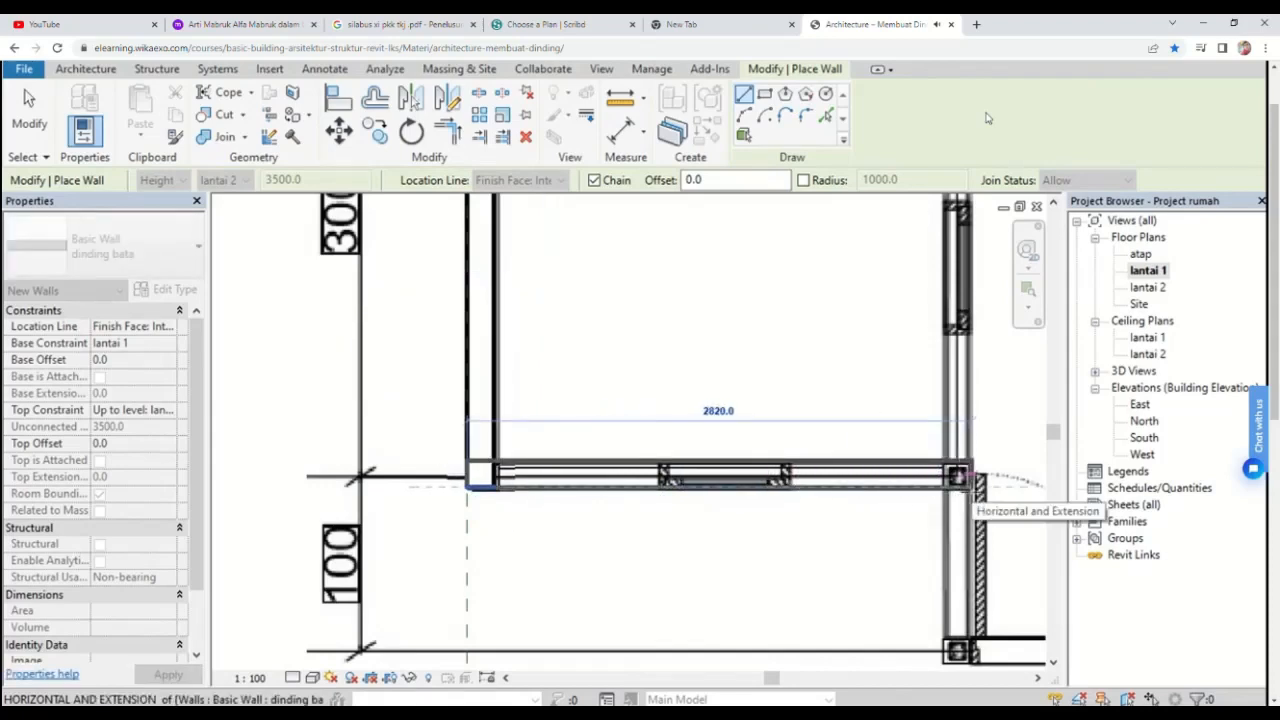
click(975, 487)
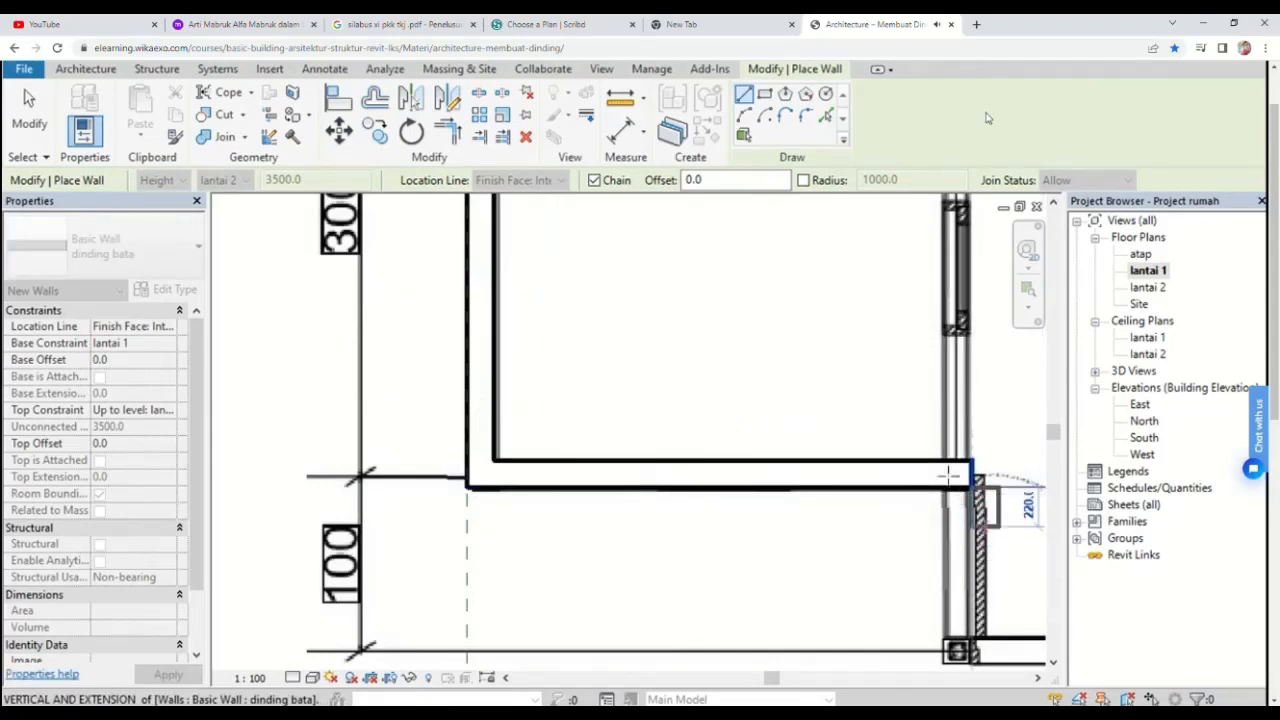
scroll(962, 364, up, 1)
scroll(962, 364, down, 2)
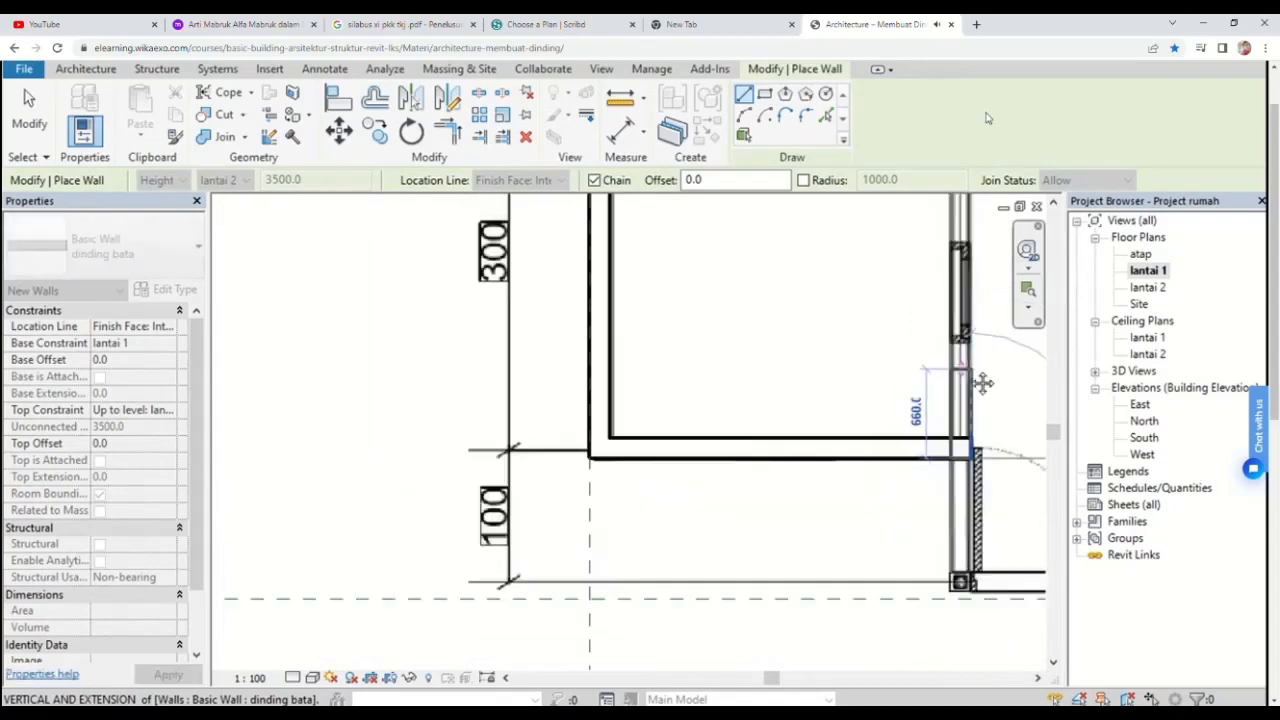
middle_drag(983, 383, 994, 539)
scroll(985, 464, down, 2)
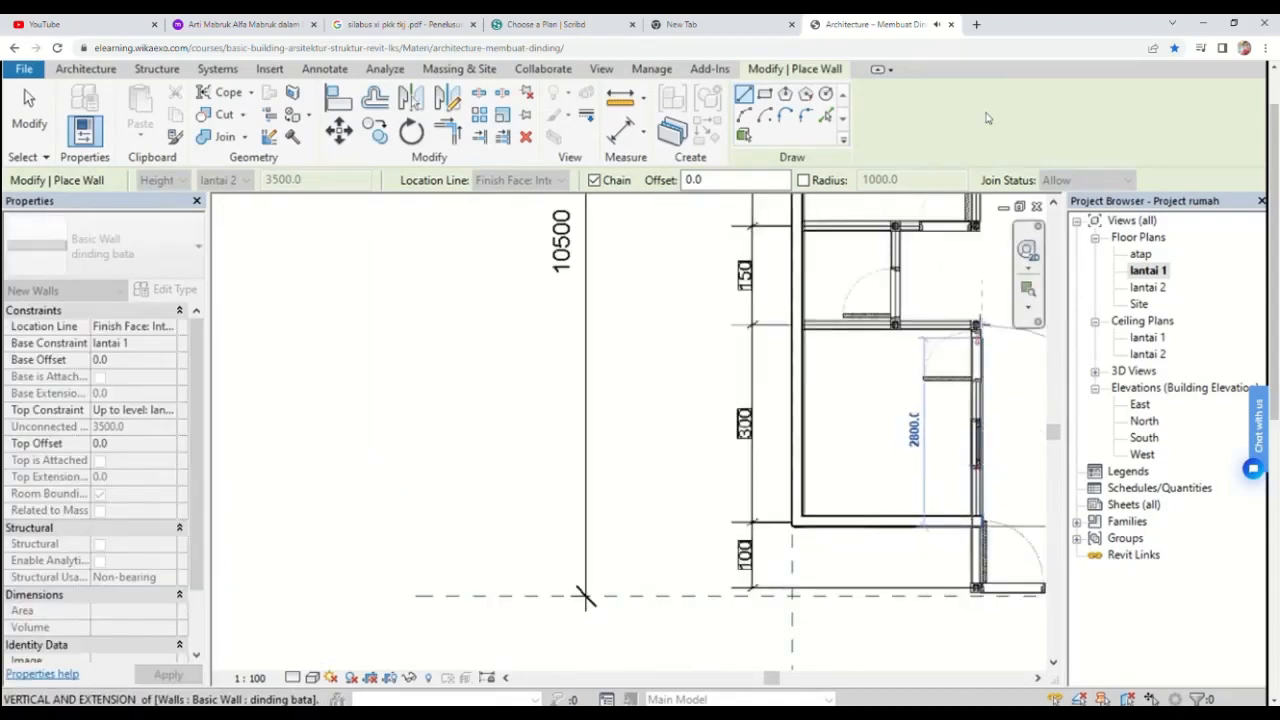
scroll(983, 320, up, 1)
scroll(973, 325, up, 1)
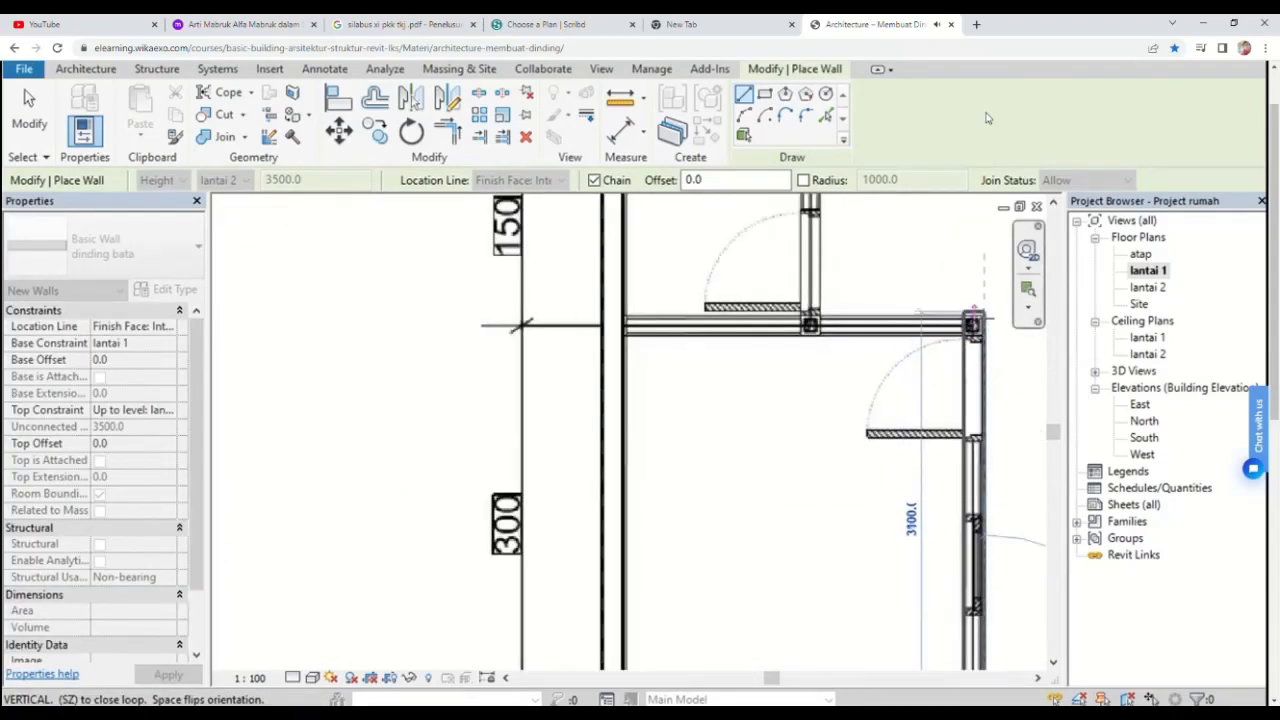
scroll(972, 325, up, 1)
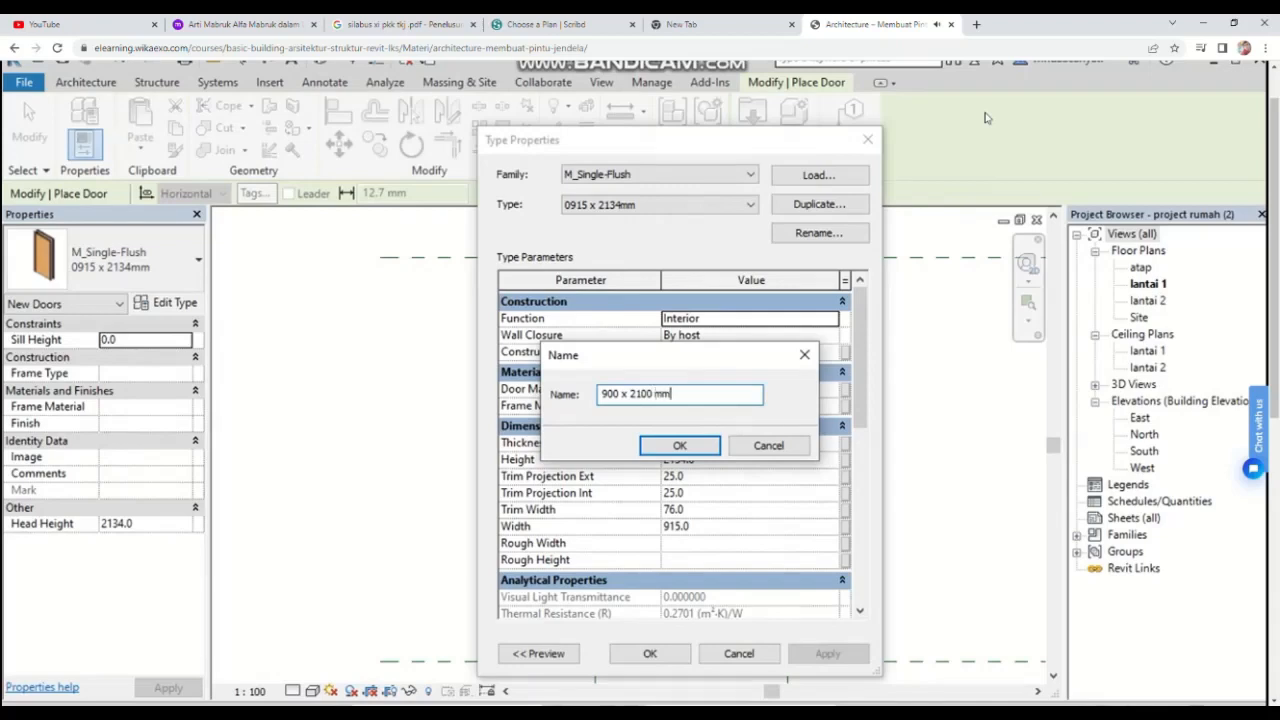
Step: Name the duplicated door type 900 x 2100 mm and set its height to 2100 and width to 900
click(680, 446)
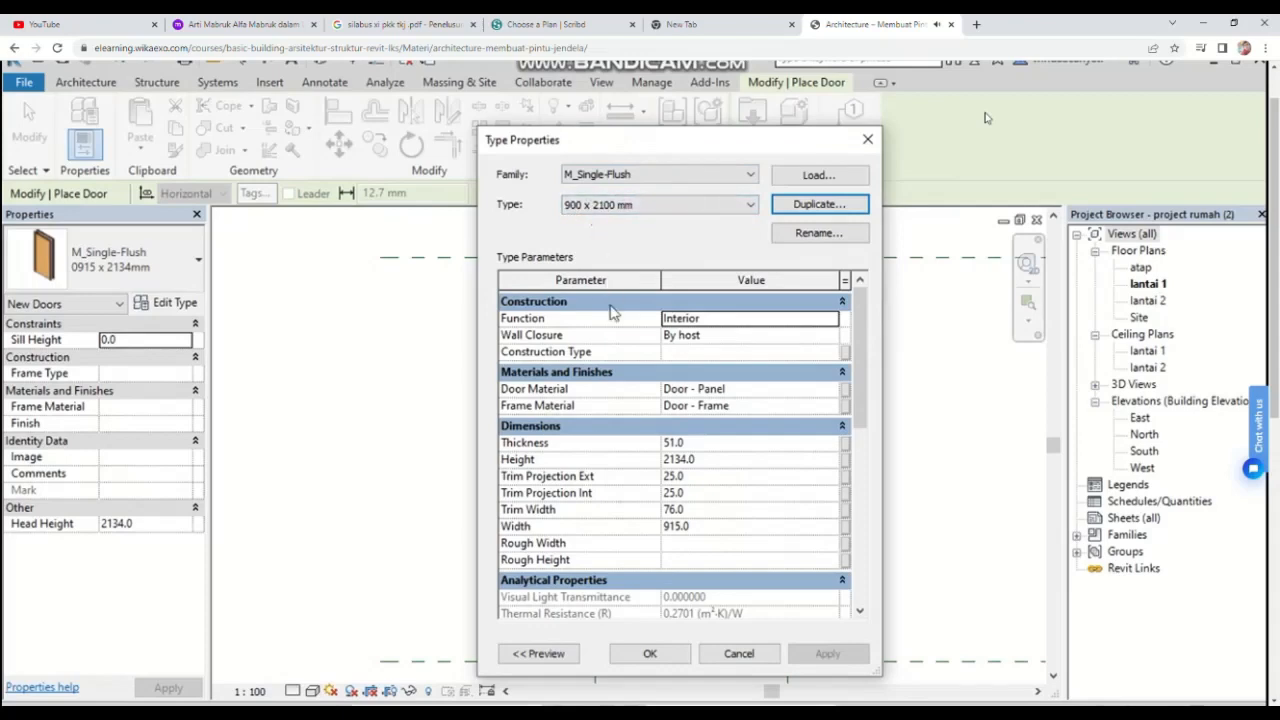
click(682, 462)
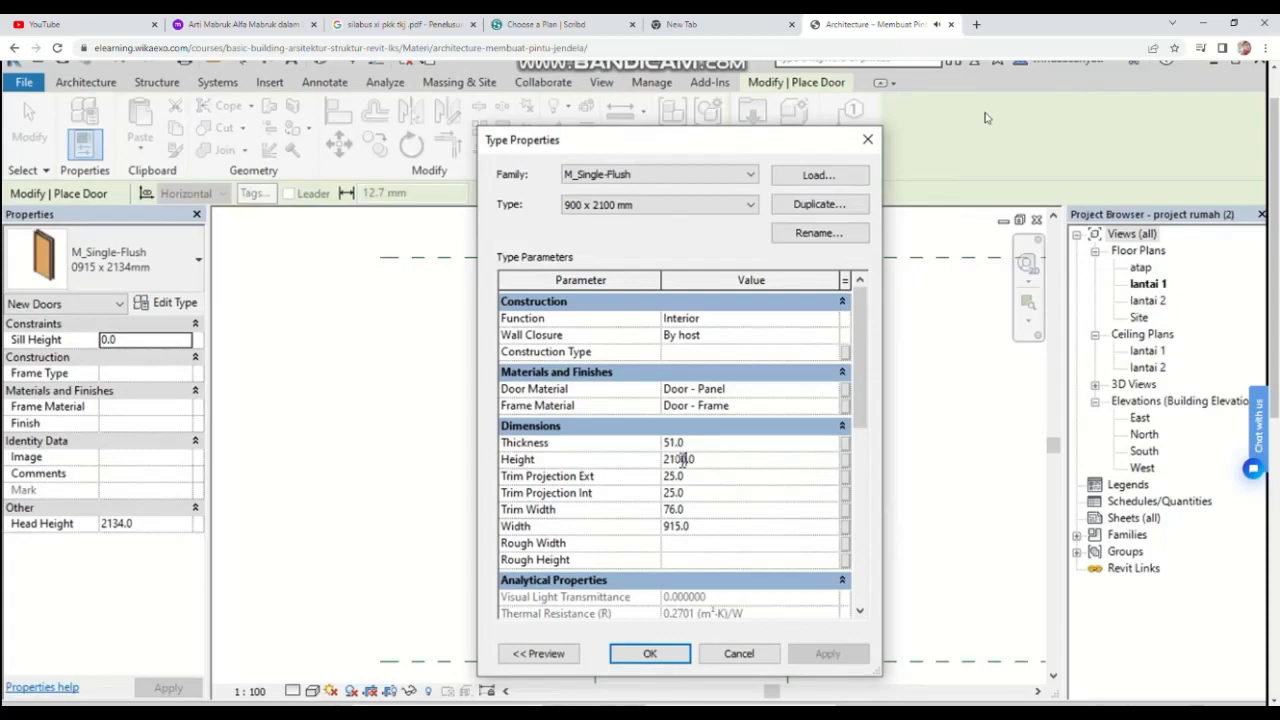
click(676, 526)
click(675, 654)
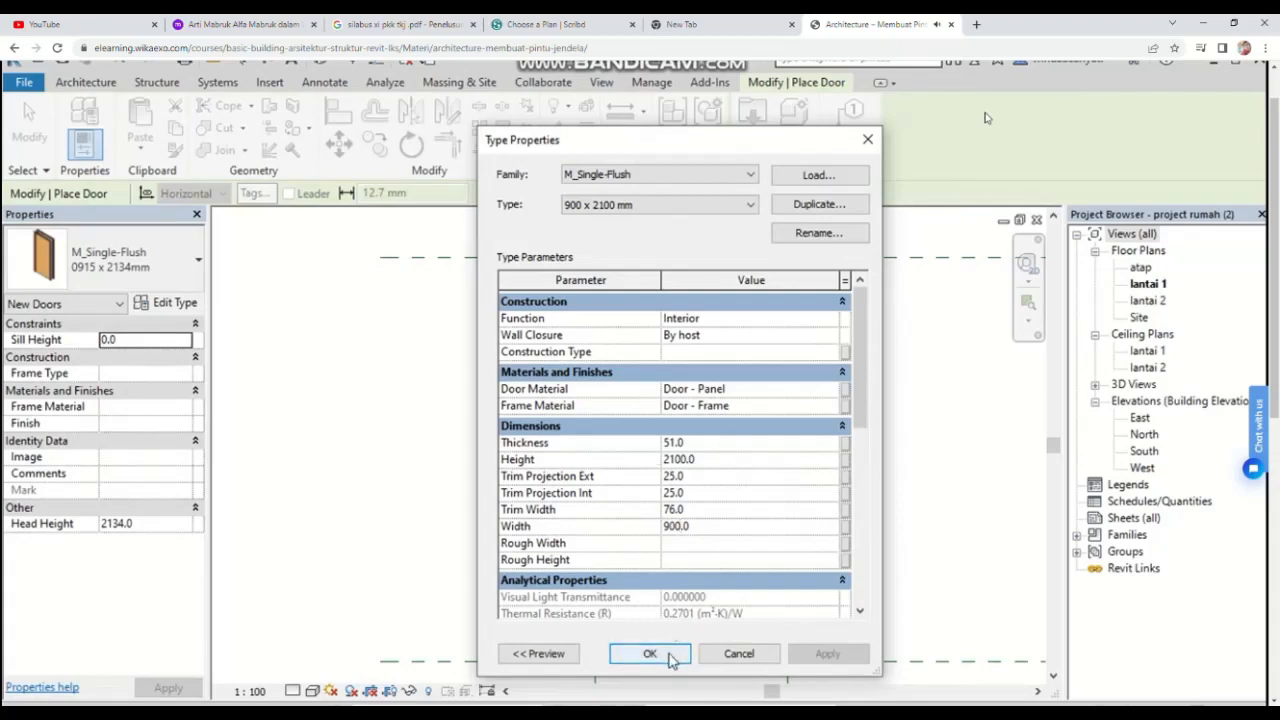
click(670, 655)
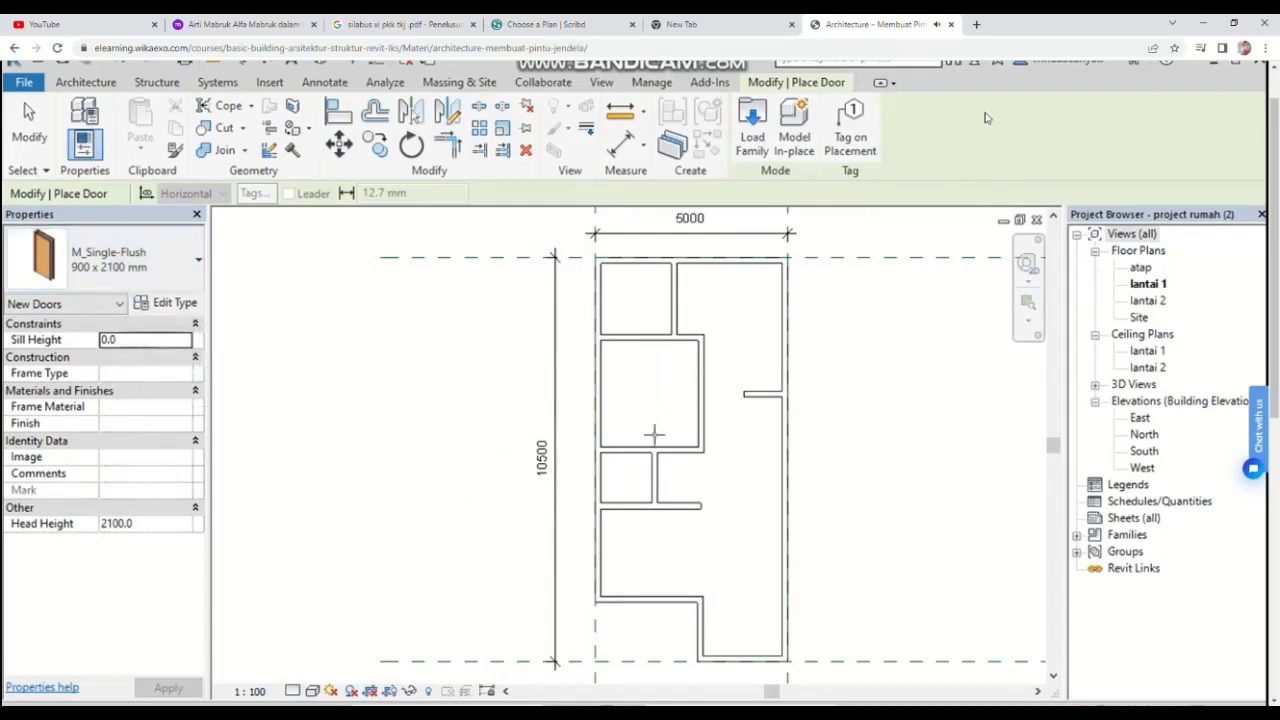
Step: Place a 900 x 2100 mm door in the short wall at the entrance near the plan's bottom edge
scroll(722, 602, up, 3)
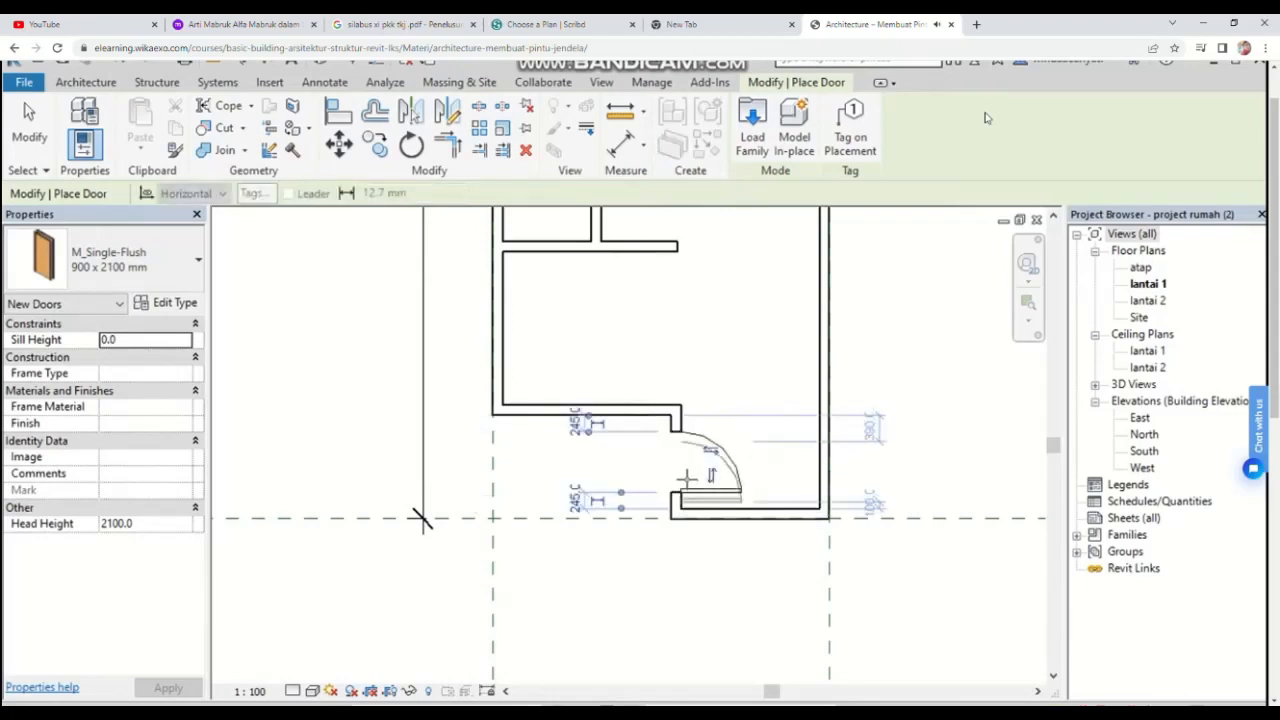
scroll(681, 468, down, 2)
click(713, 558)
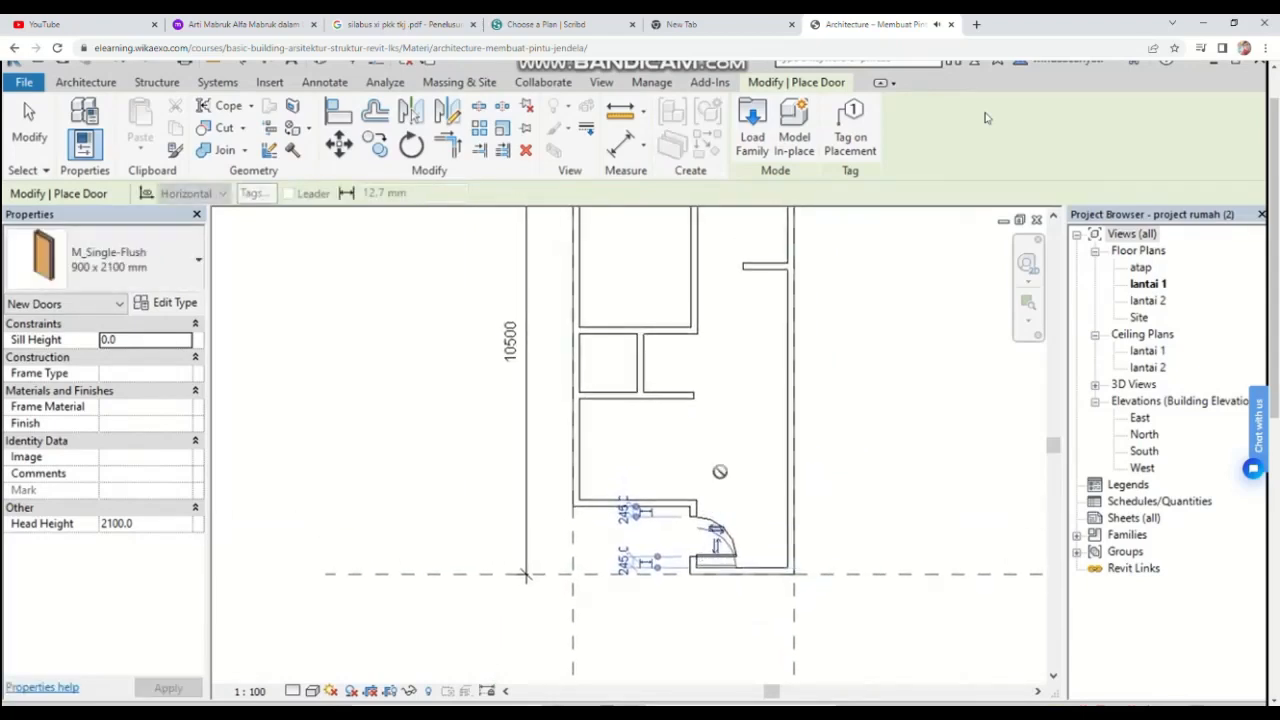
Step: Switch to the 0864 x 2134mm door type and place doors in the interior walls of the two upper rooms
click(160, 262)
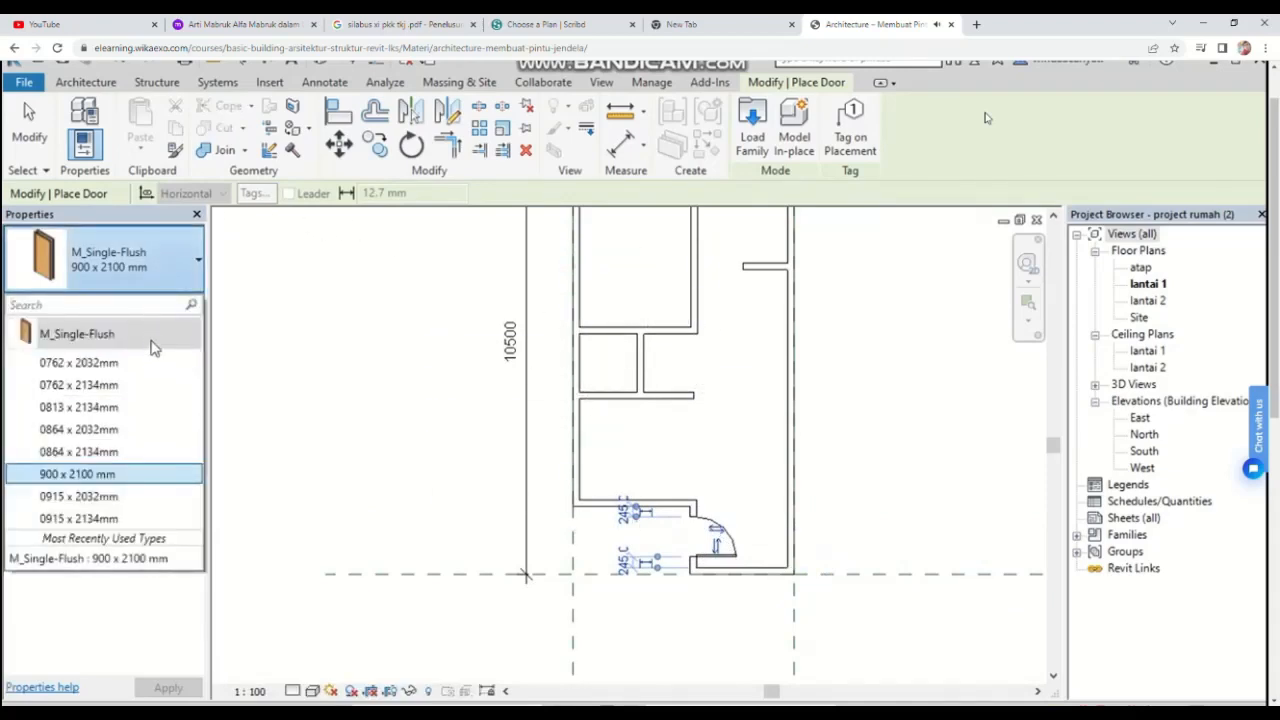
click(122, 452)
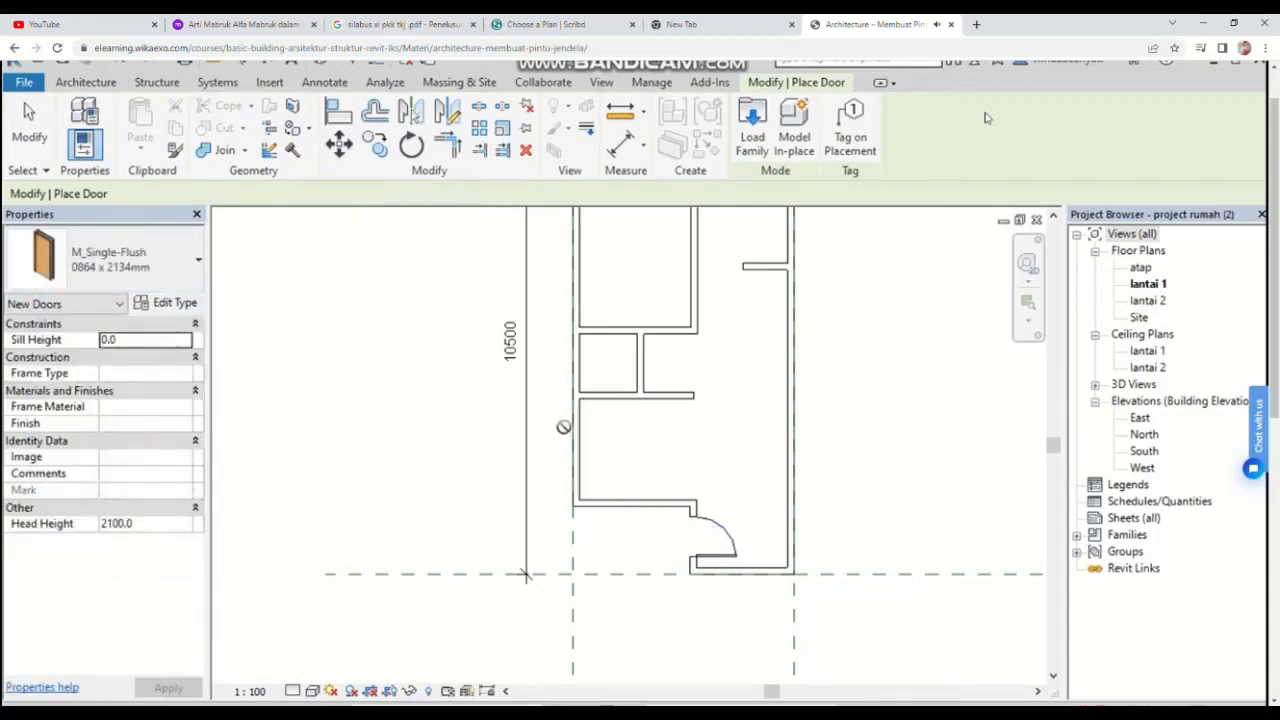
scroll(692, 298, up, 2)
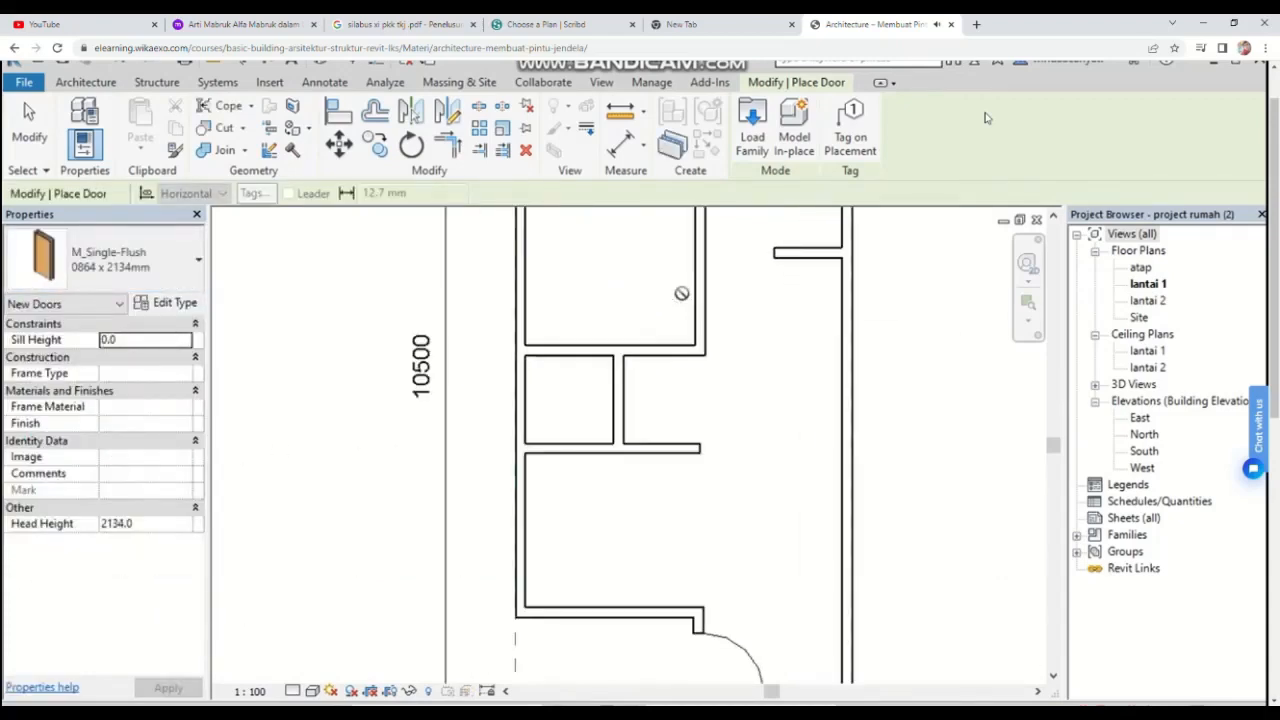
middle_drag(679, 300, 686, 420)
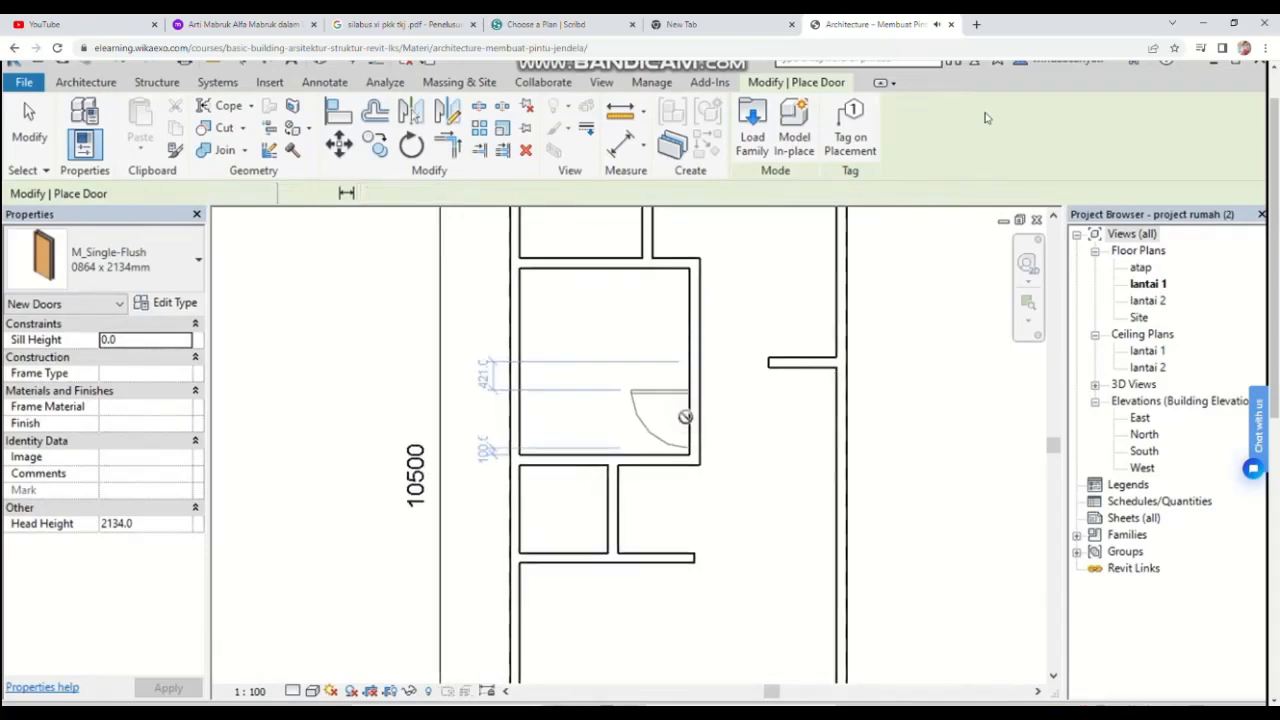
scroll(686, 416, down, 2)
click(112, 262)
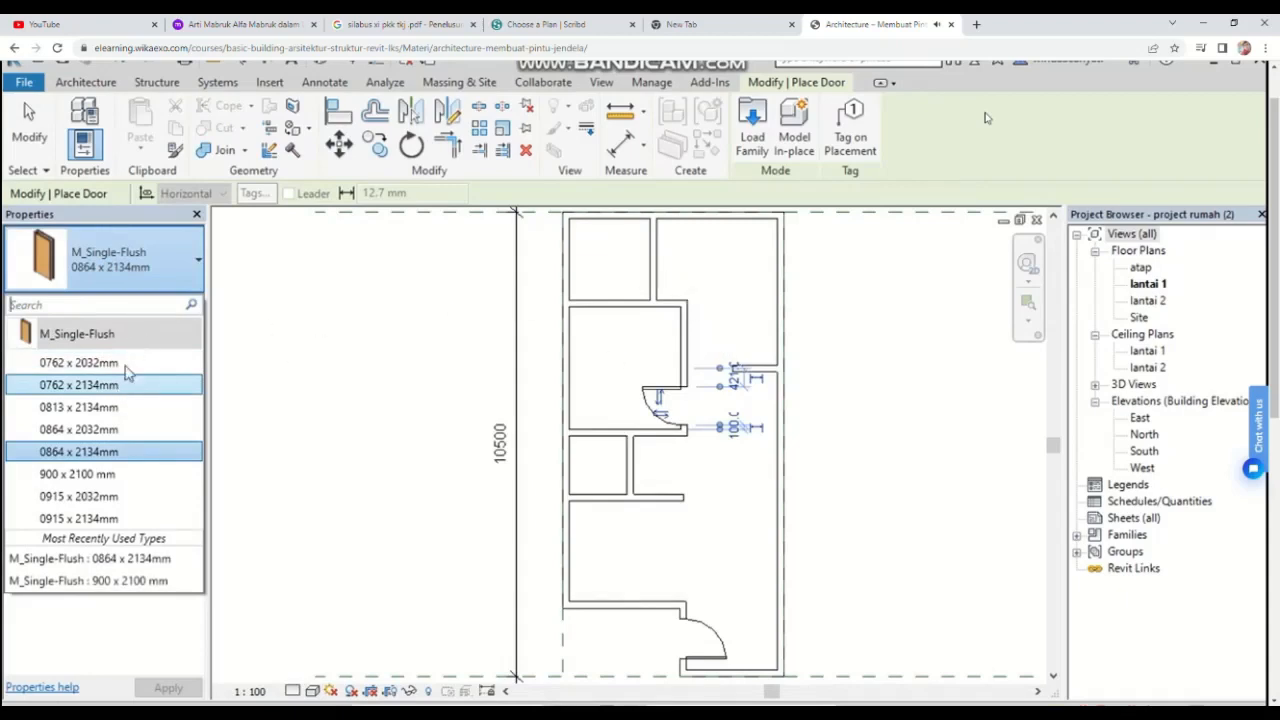
click(110, 451)
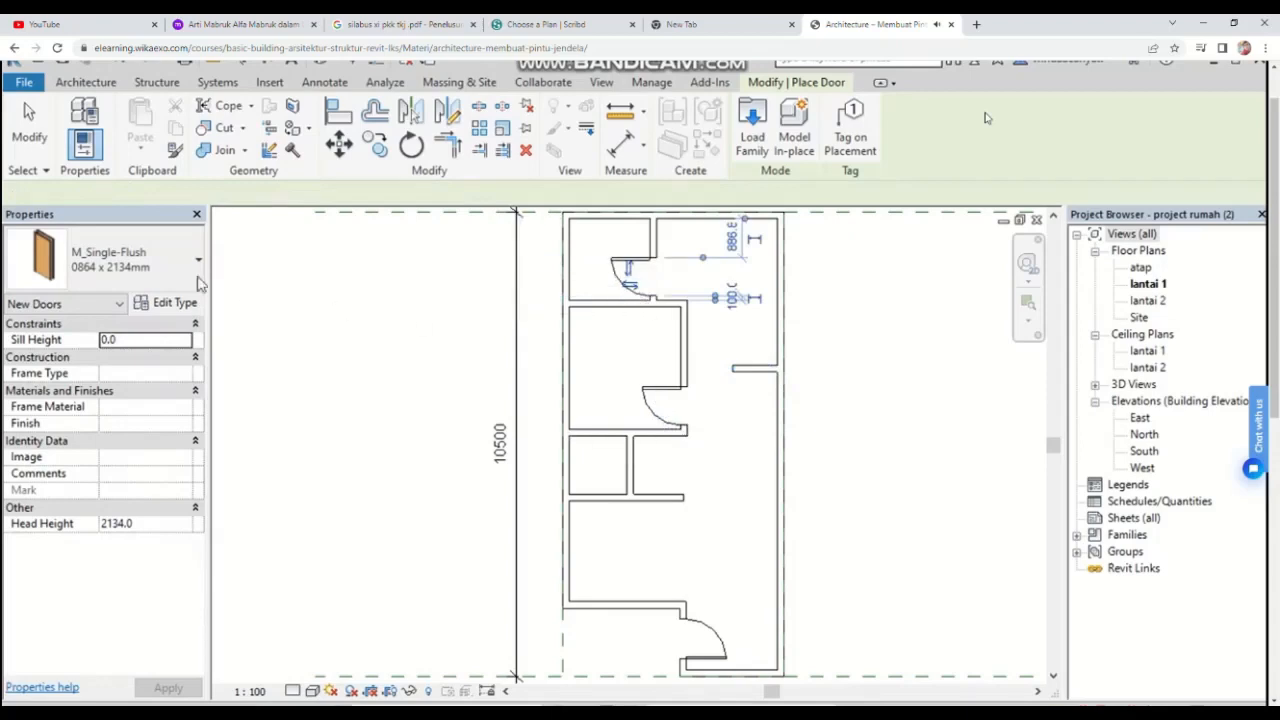
Step: Switch to the 0762 x 2134mm door type, place a door in the small bathroom's wall, and exit the door tool
click(170, 260)
click(78, 385)
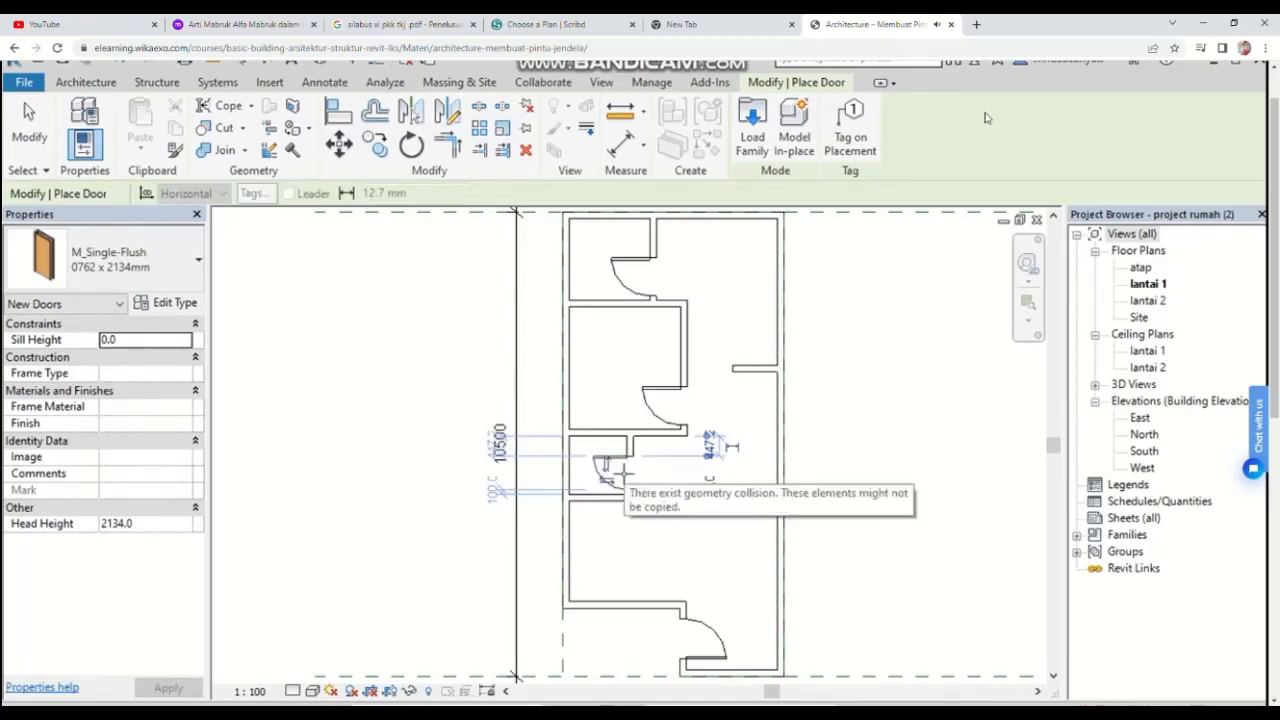
click(622, 474)
key(Escape)
key(Escape)
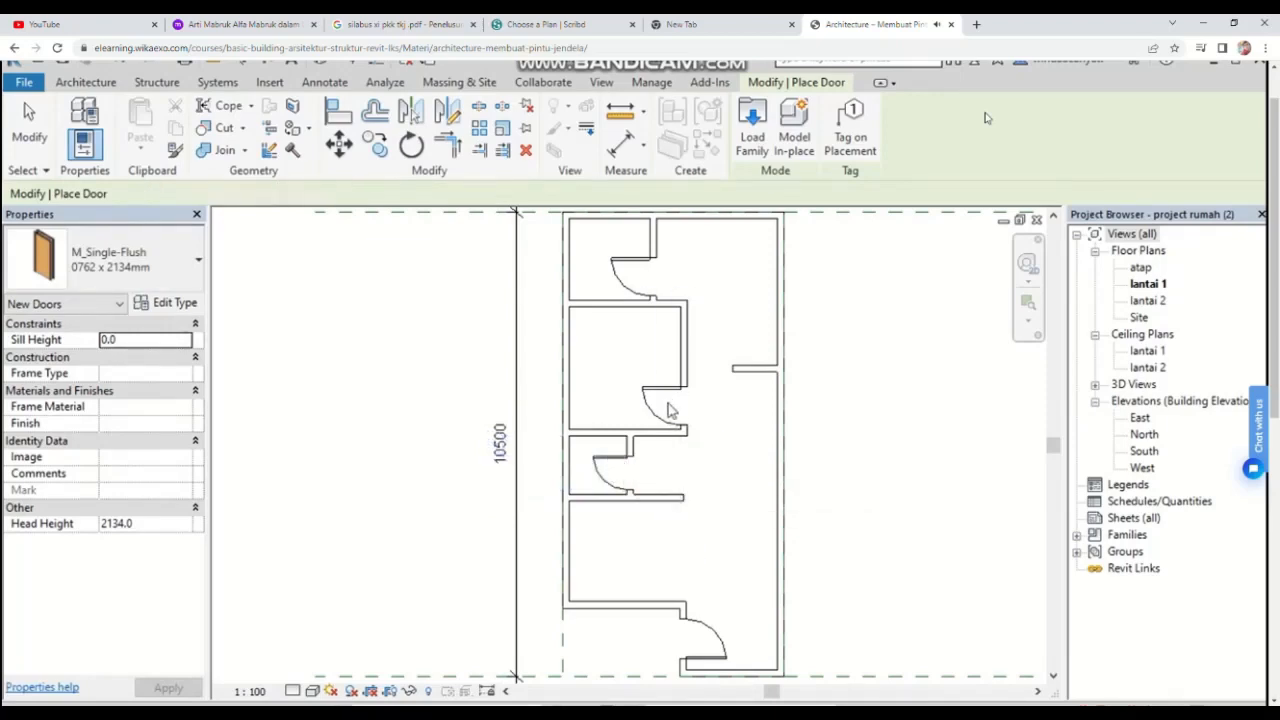
Step: Flip the swing directions of the three interior doors in the upper rooms and bathroom
click(668, 396)
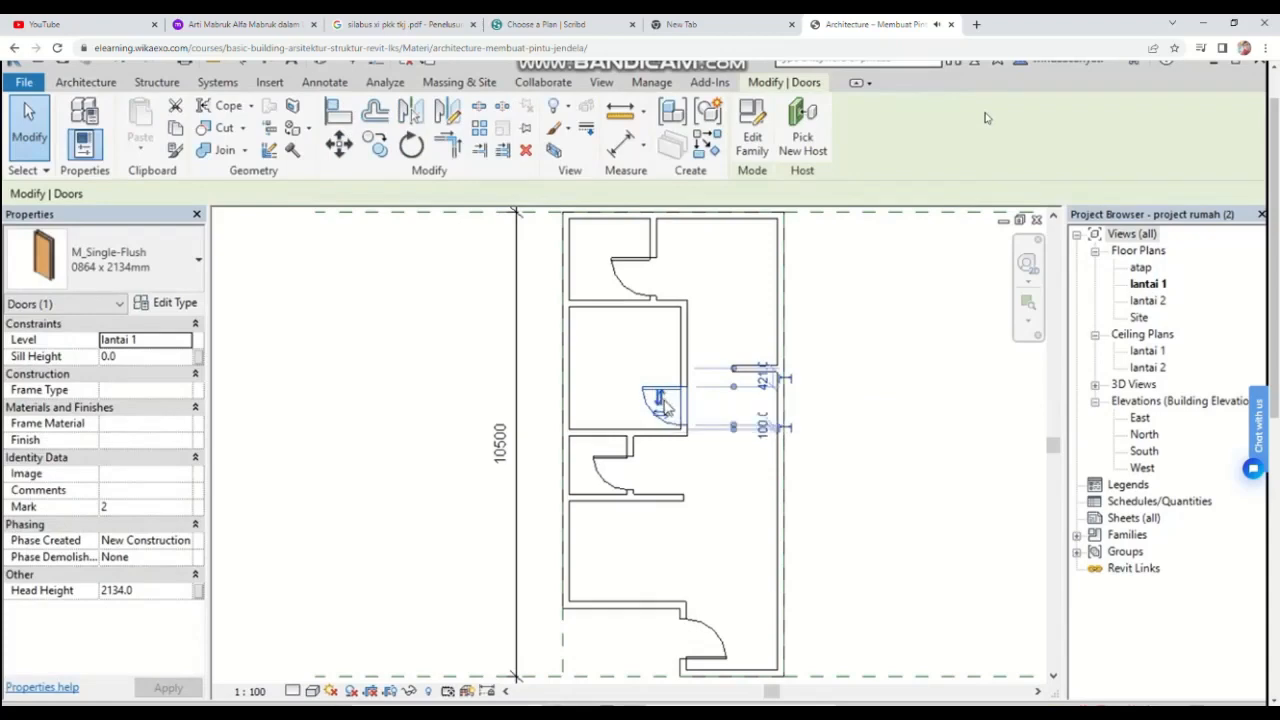
click(660, 398)
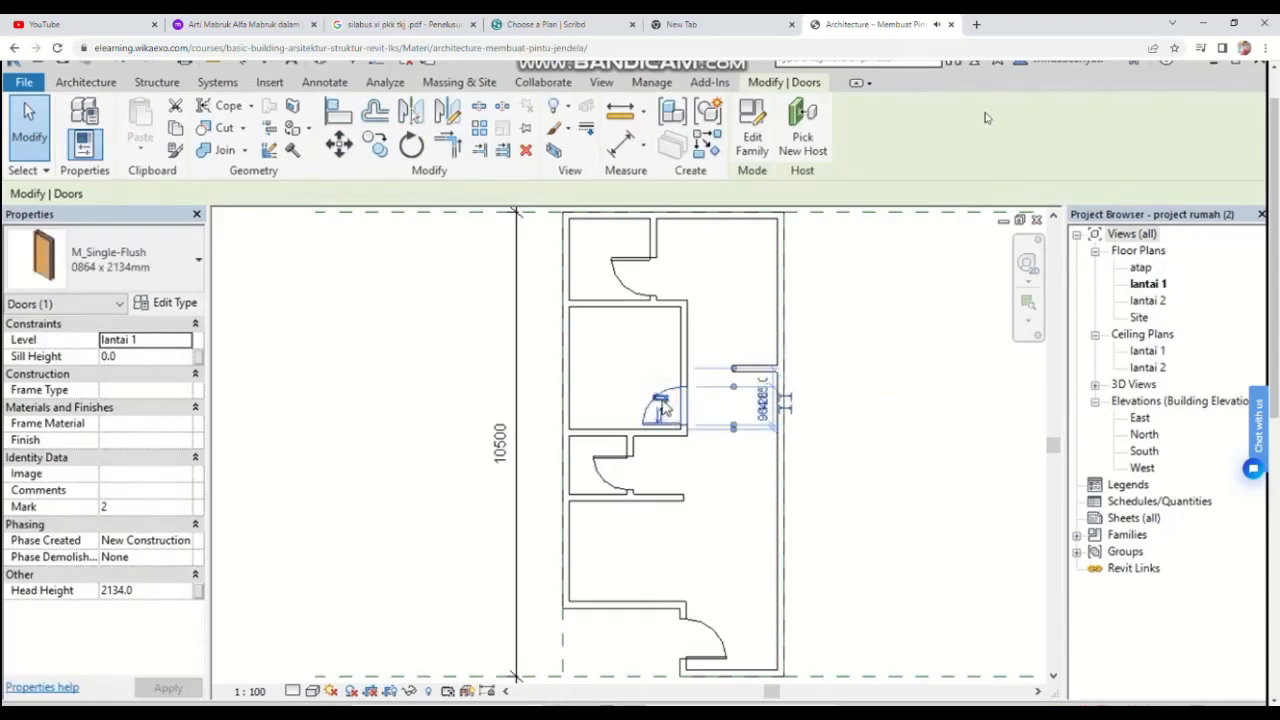
click(630, 278)
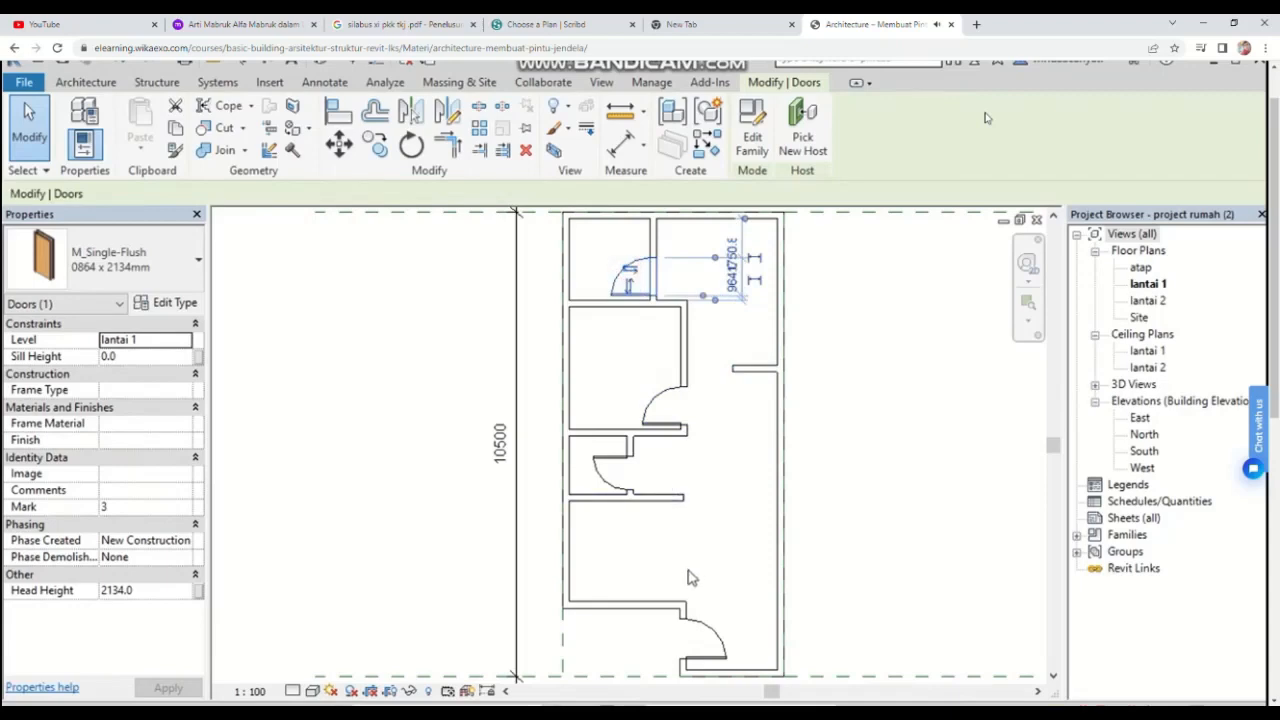
scroll(686, 623, up, 1)
click(601, 411)
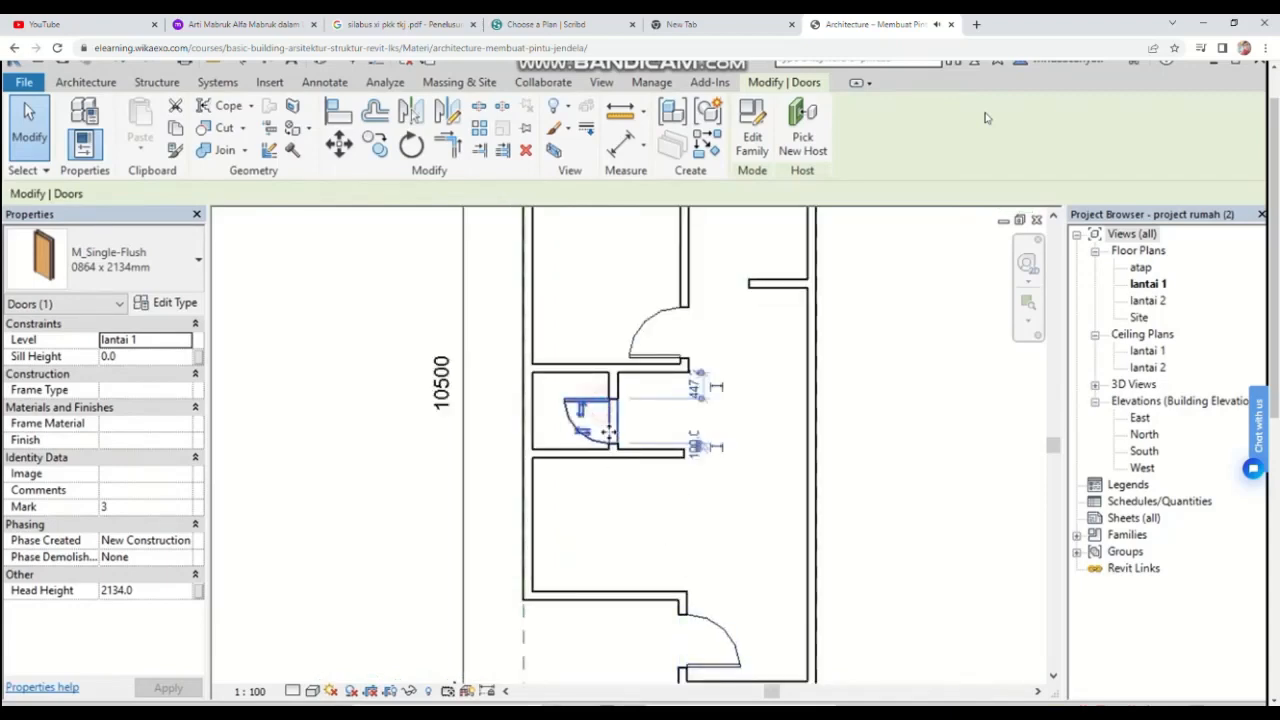
scroll(840, 518, down, 1)
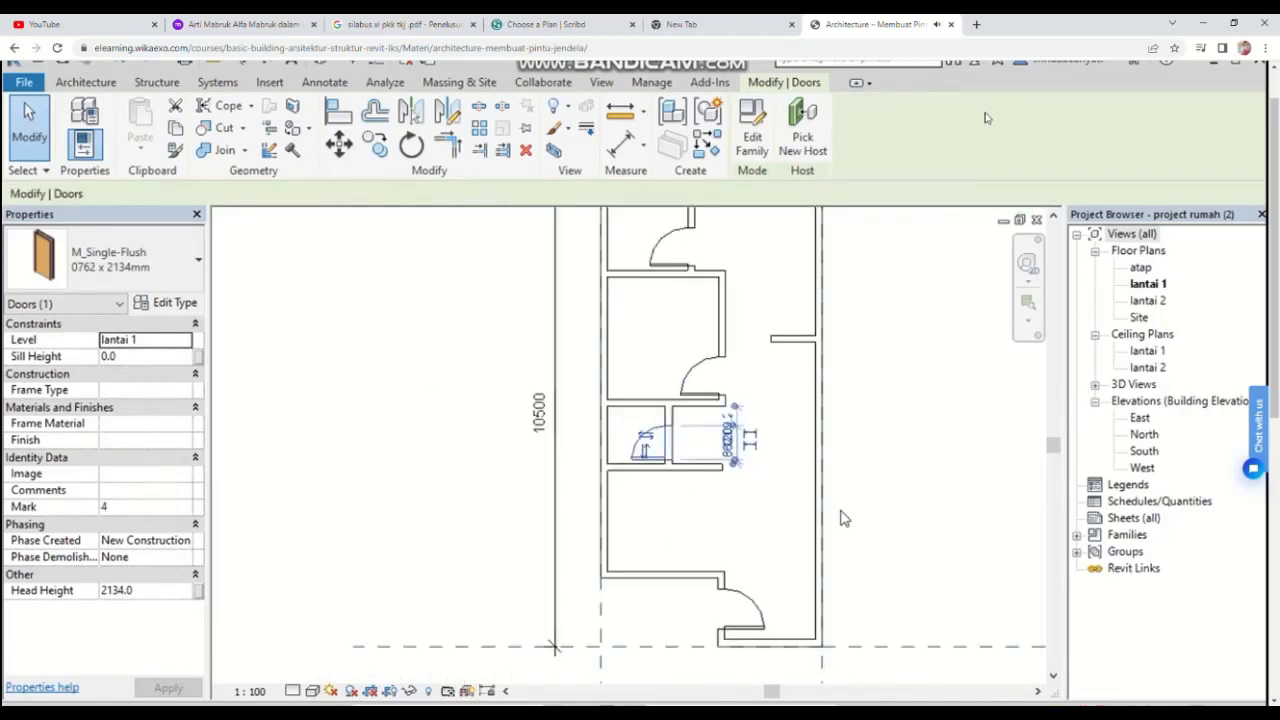
scroll(845, 446, down, 1)
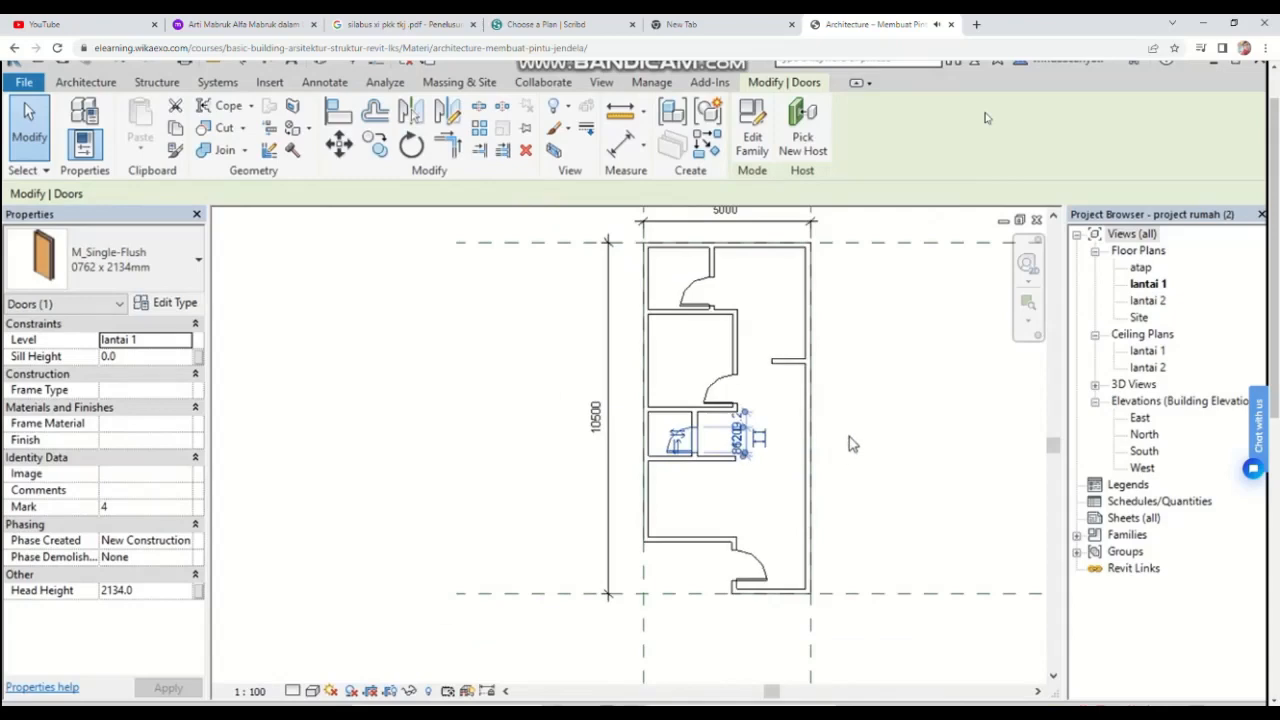
click(850, 442)
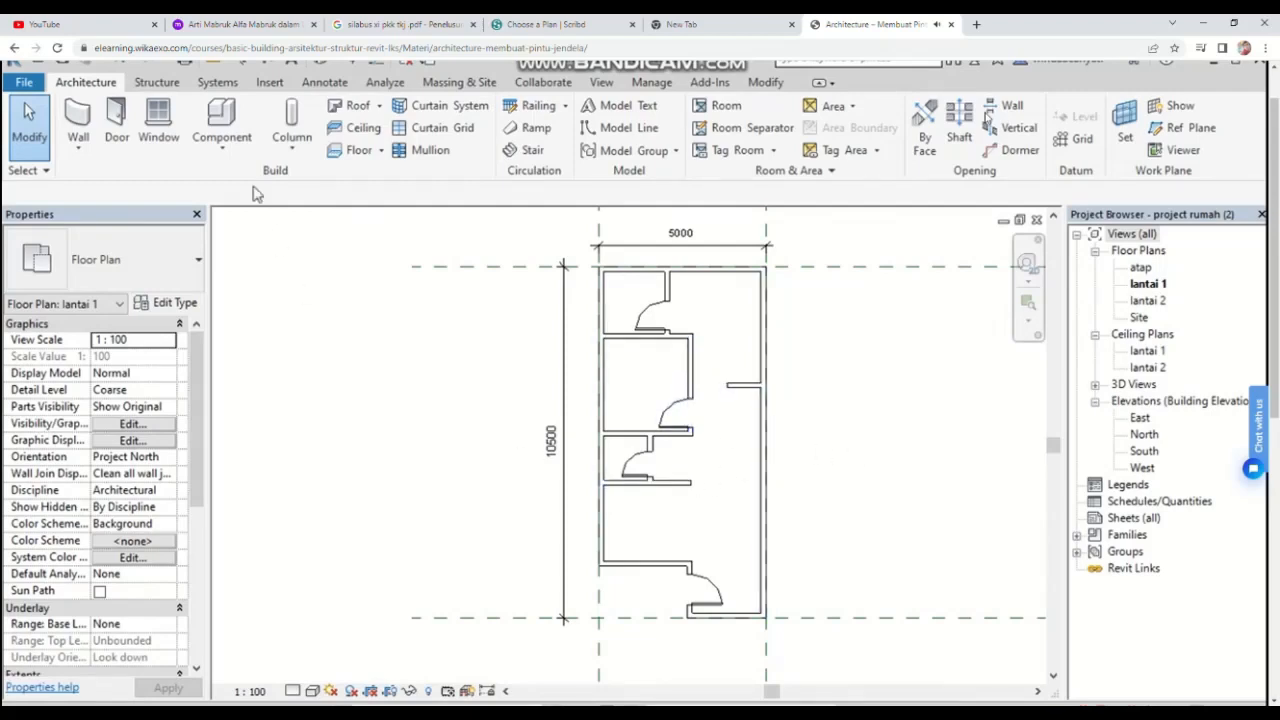
Step: Start the Window tool and load the M_Window-Casement-Single_Left family from the US Metric Windows library
click(158, 130)
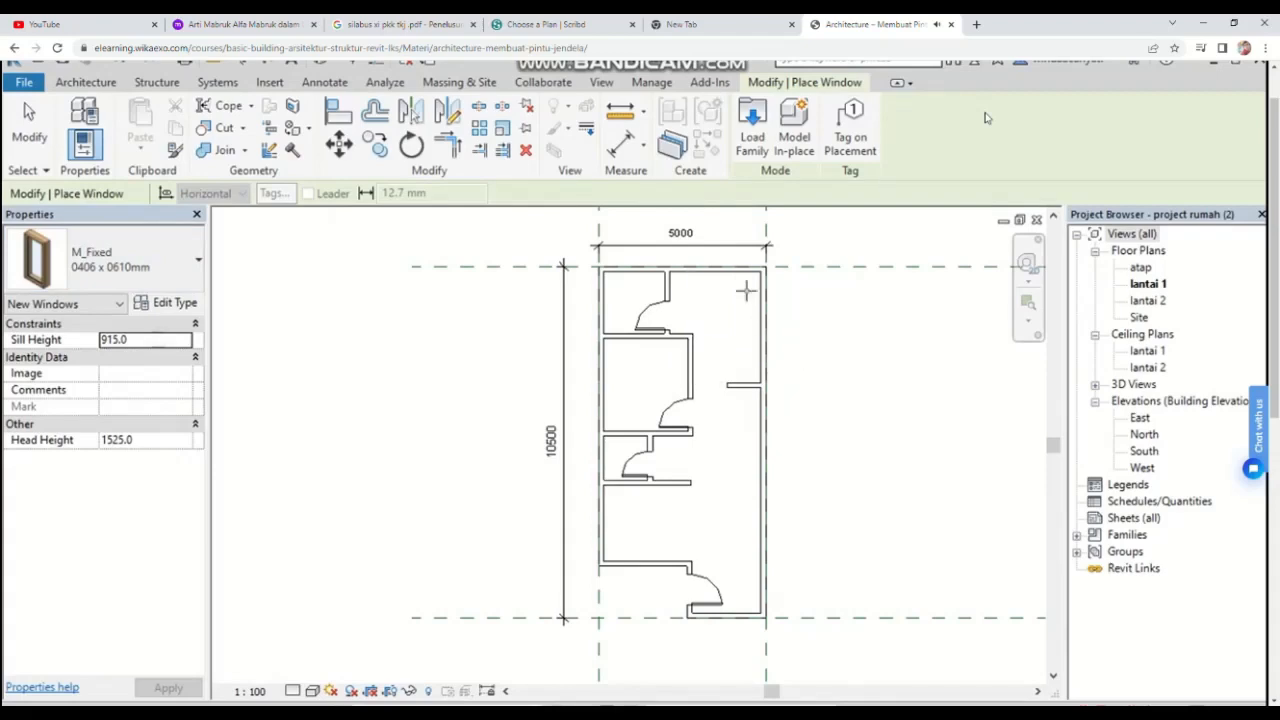
click(755, 148)
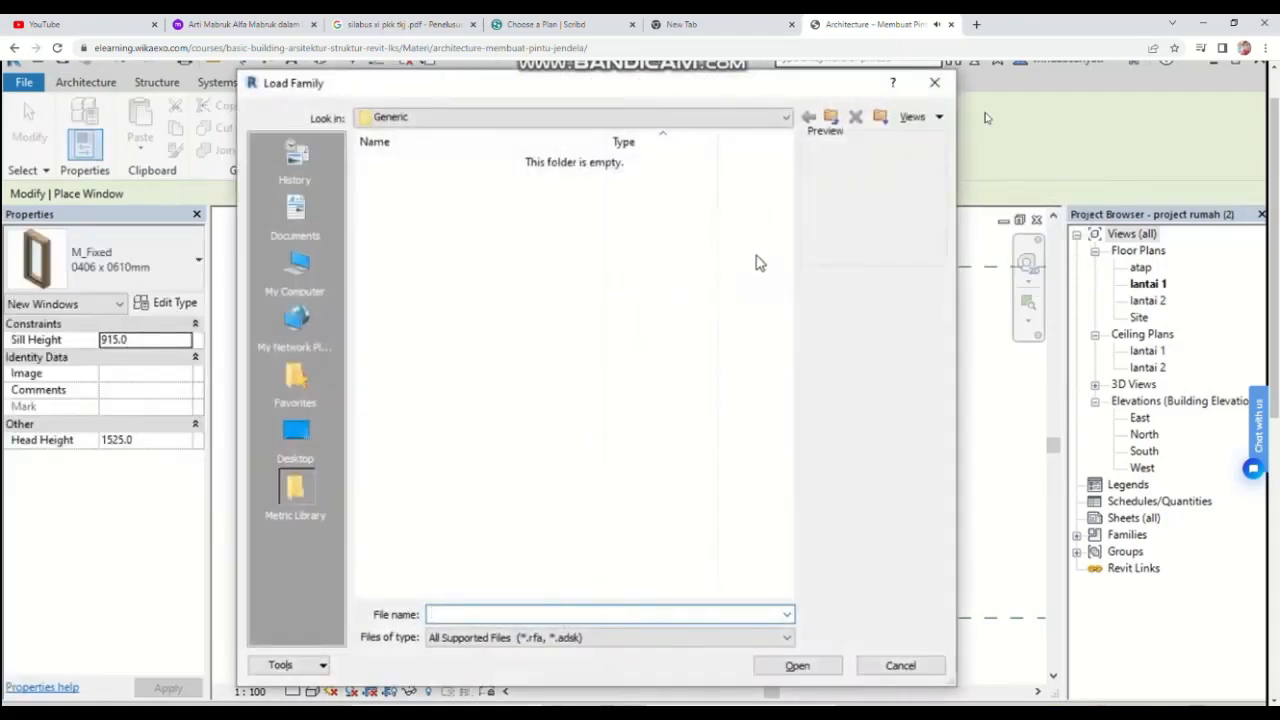
click(752, 124)
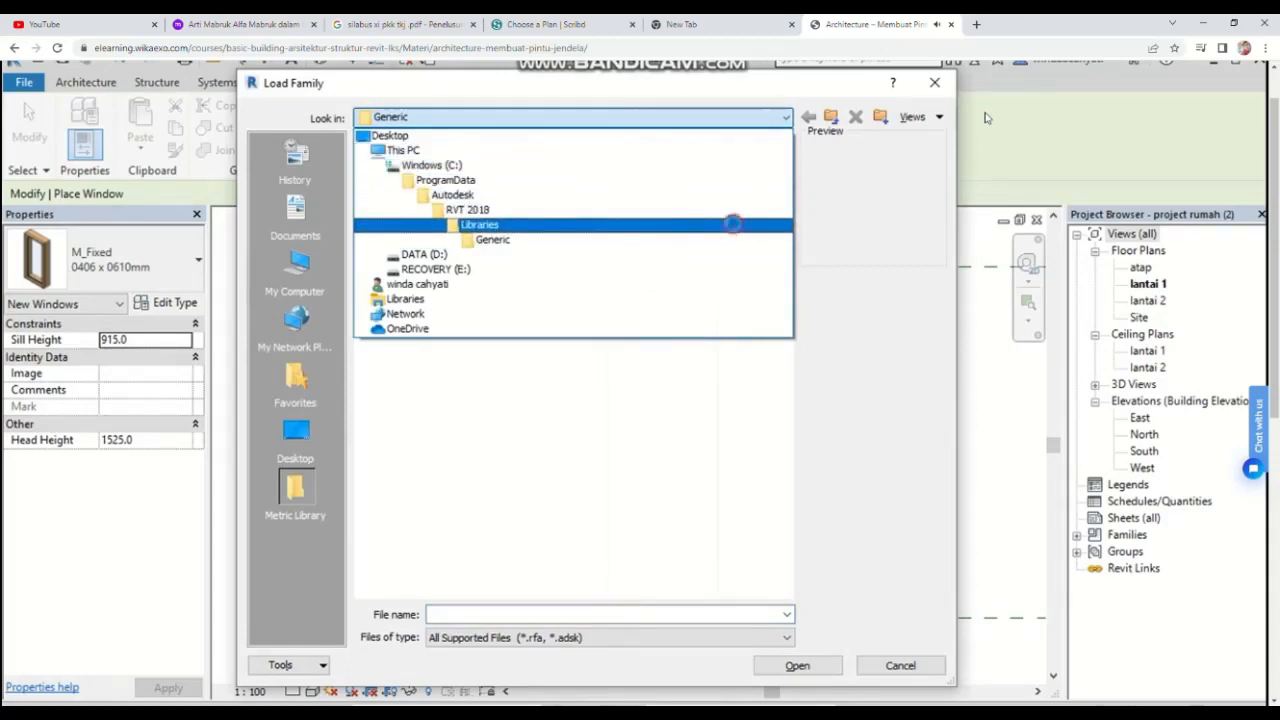
click(733, 224)
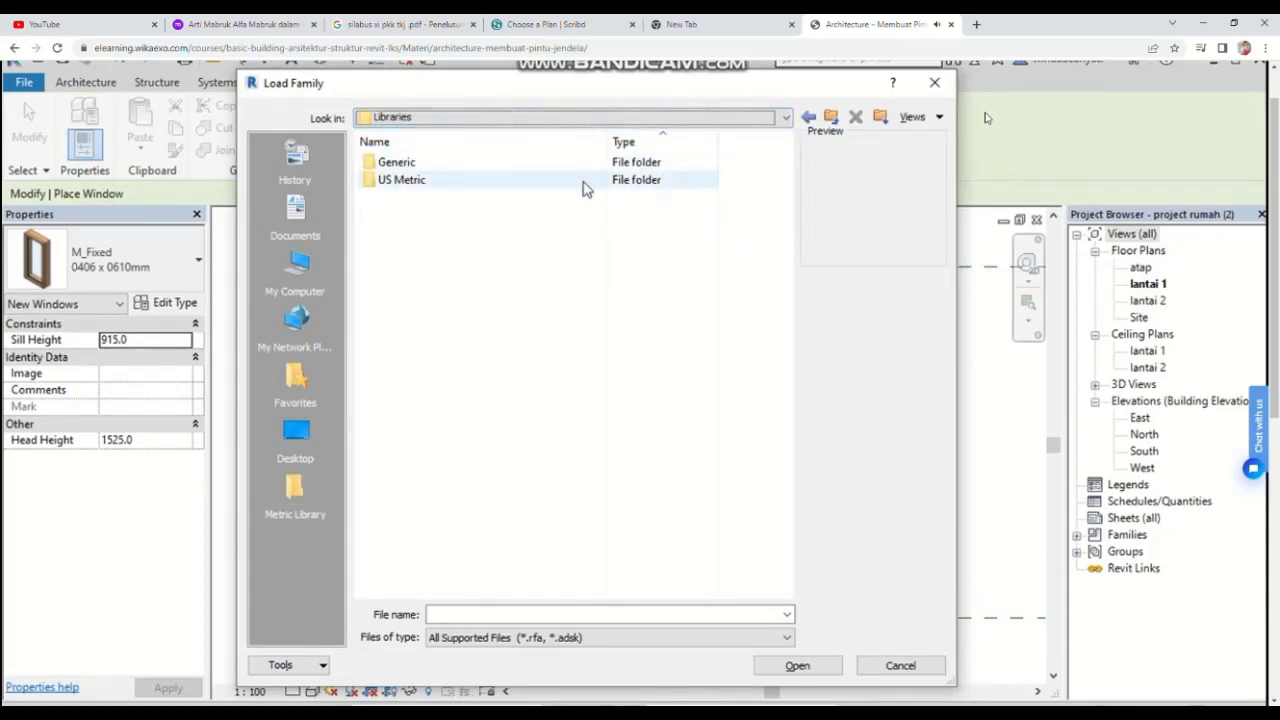
double_click(605, 185)
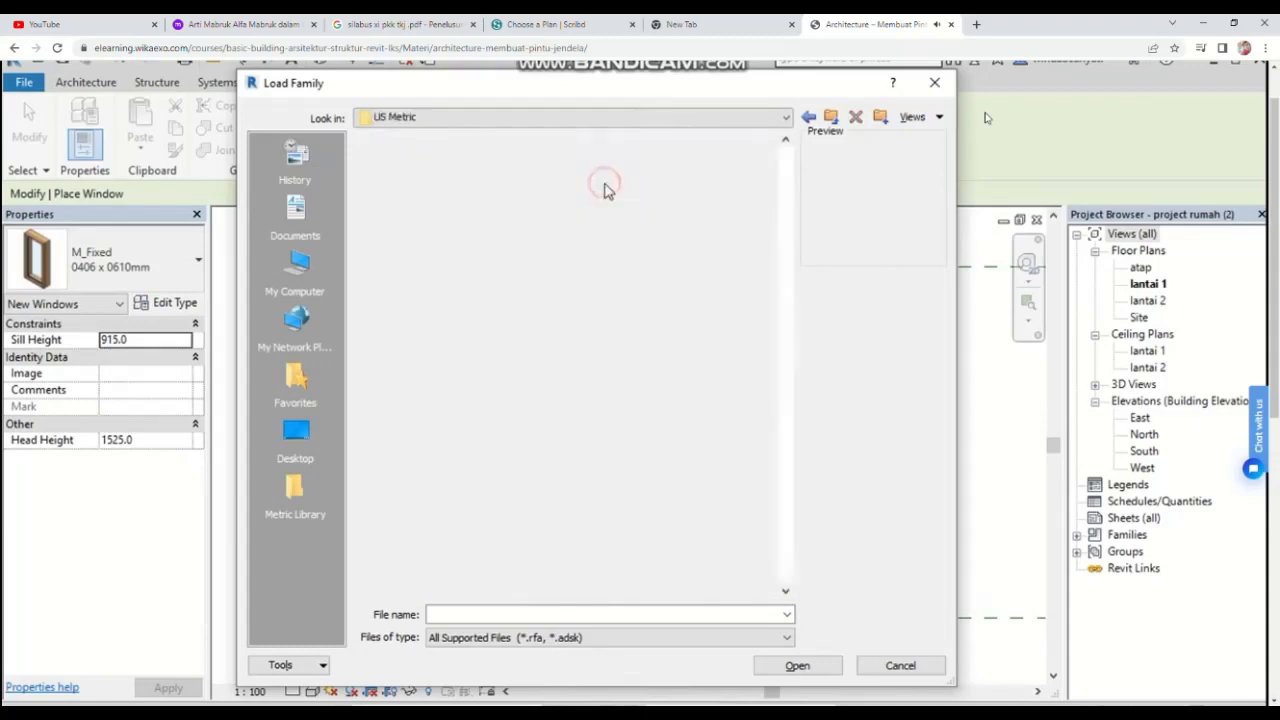
scroll(600, 403, down, 4)
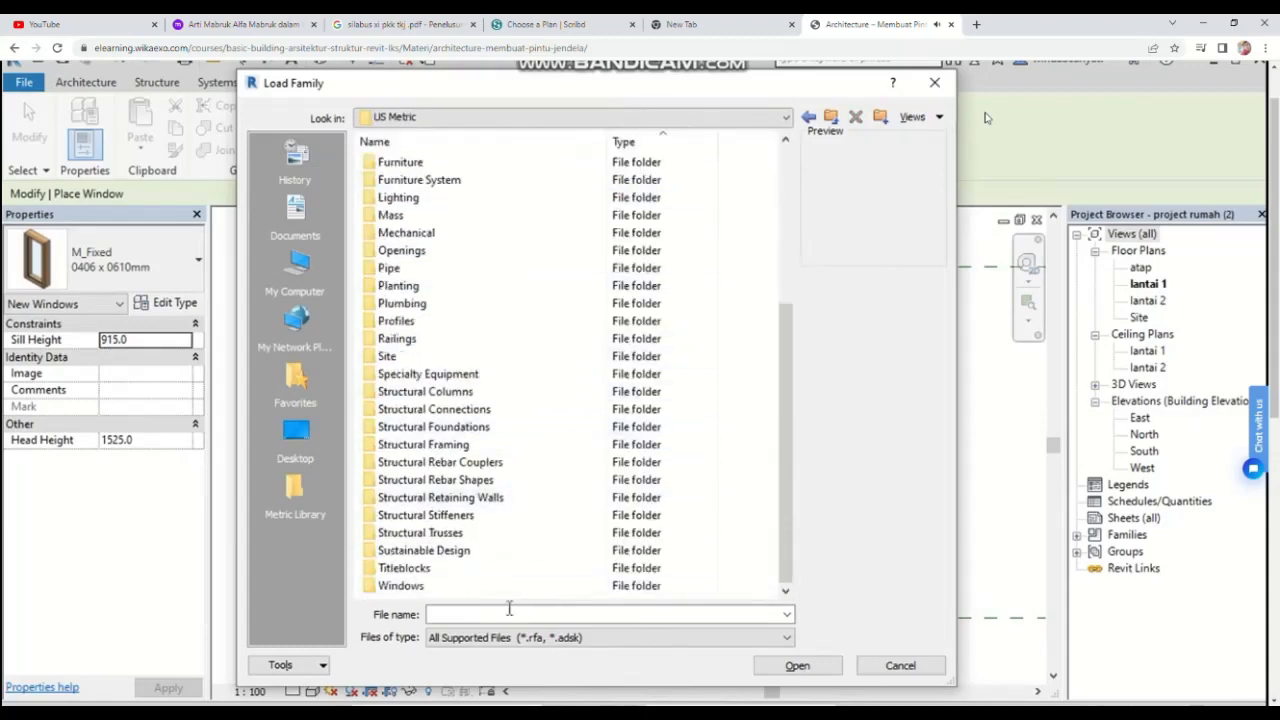
double_click(463, 589)
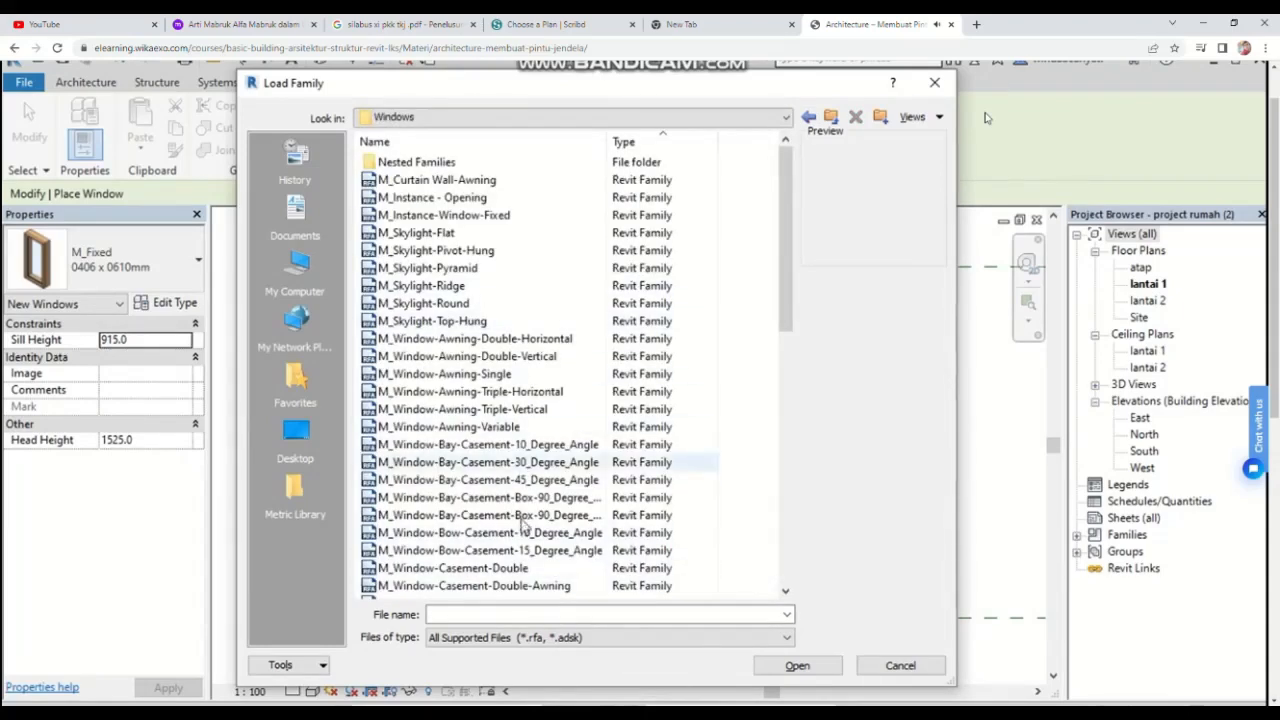
scroll(515, 530, down, 2)
scroll(500, 540, down, 2)
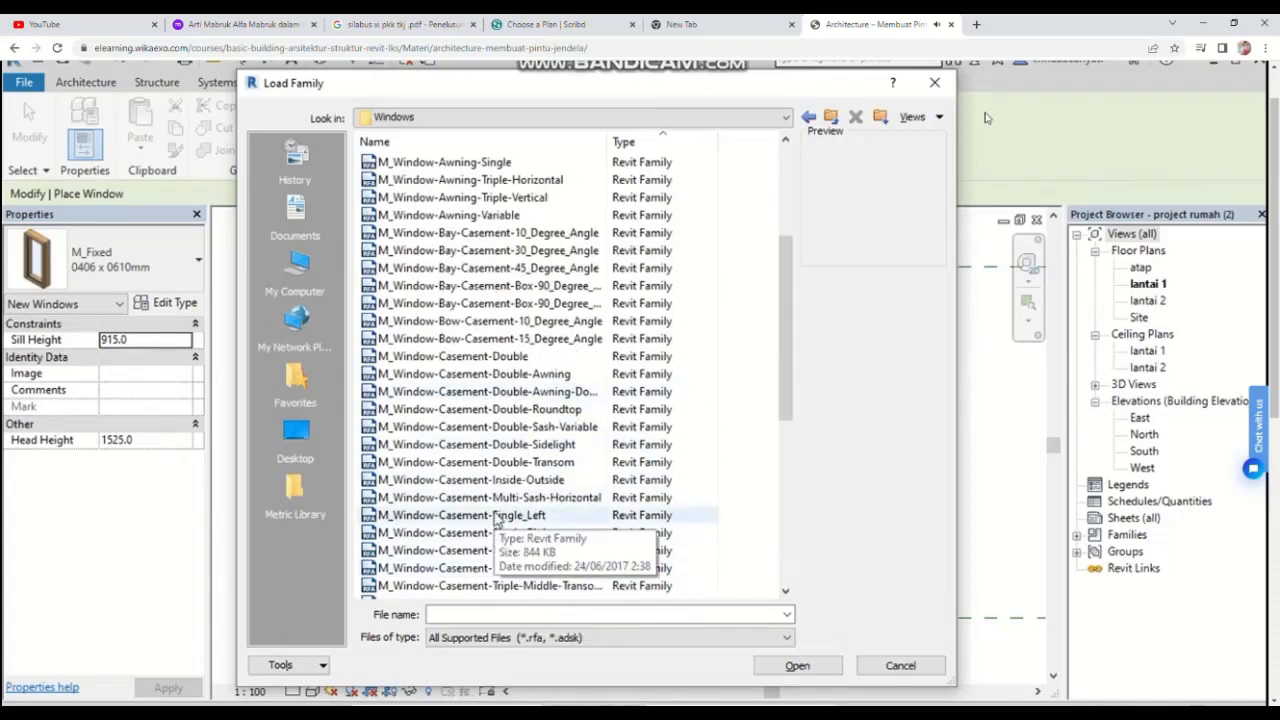
click(495, 518)
click(490, 462)
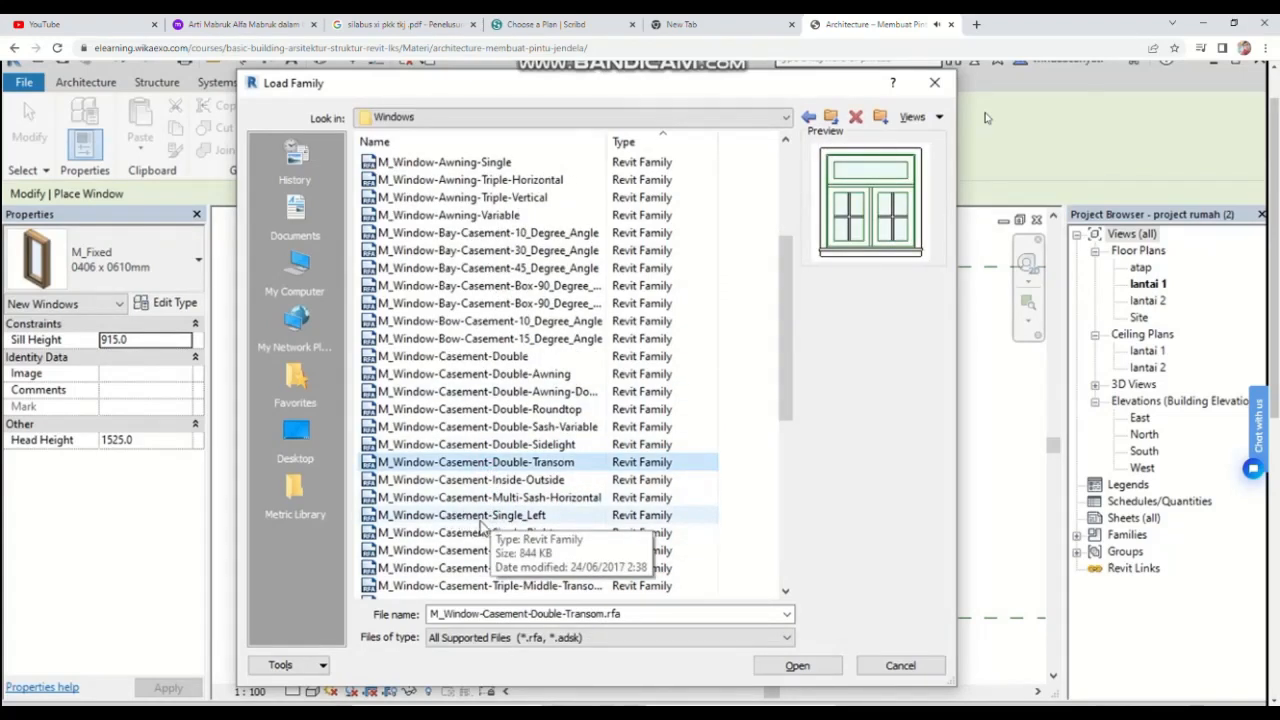
click(488, 522)
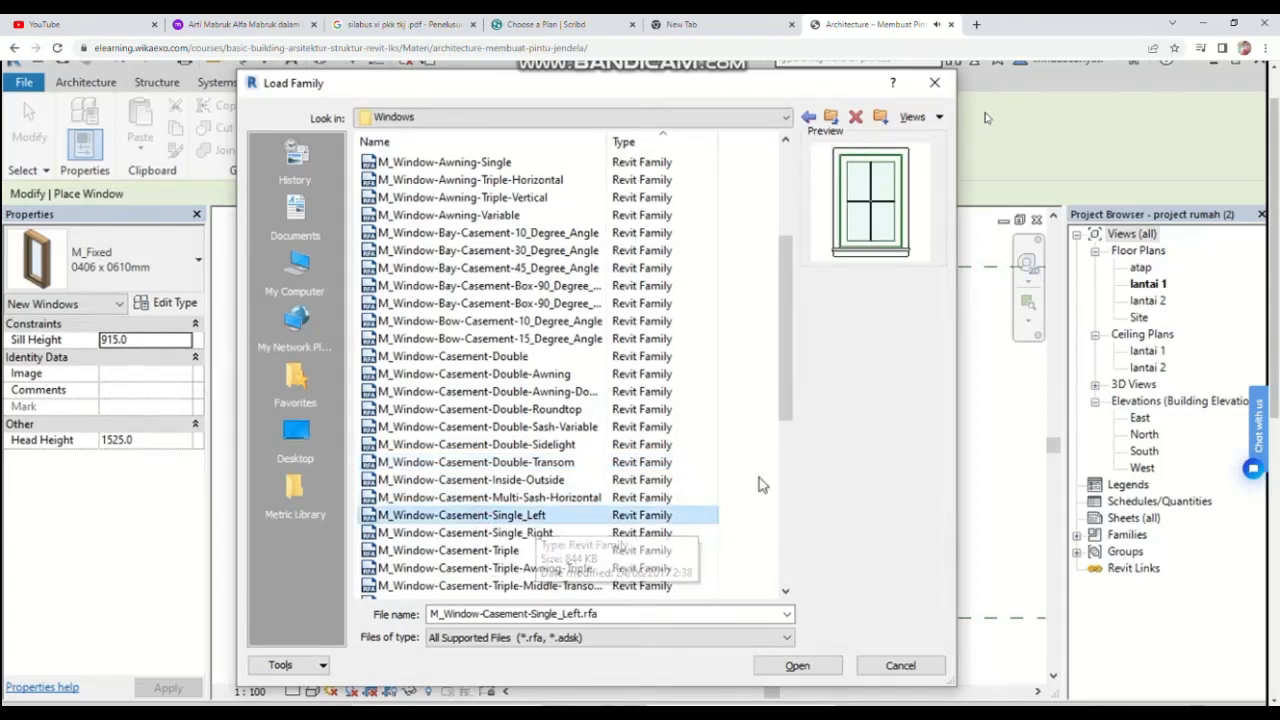
click(770, 665)
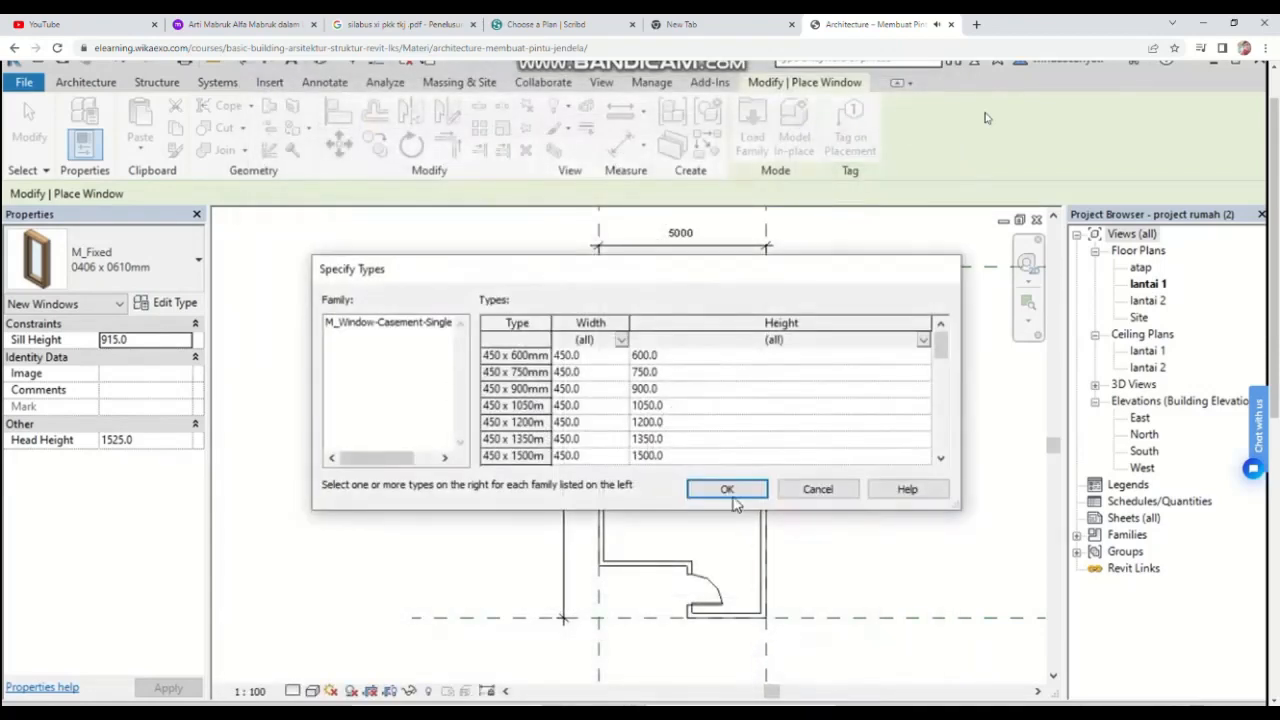
click(729, 491)
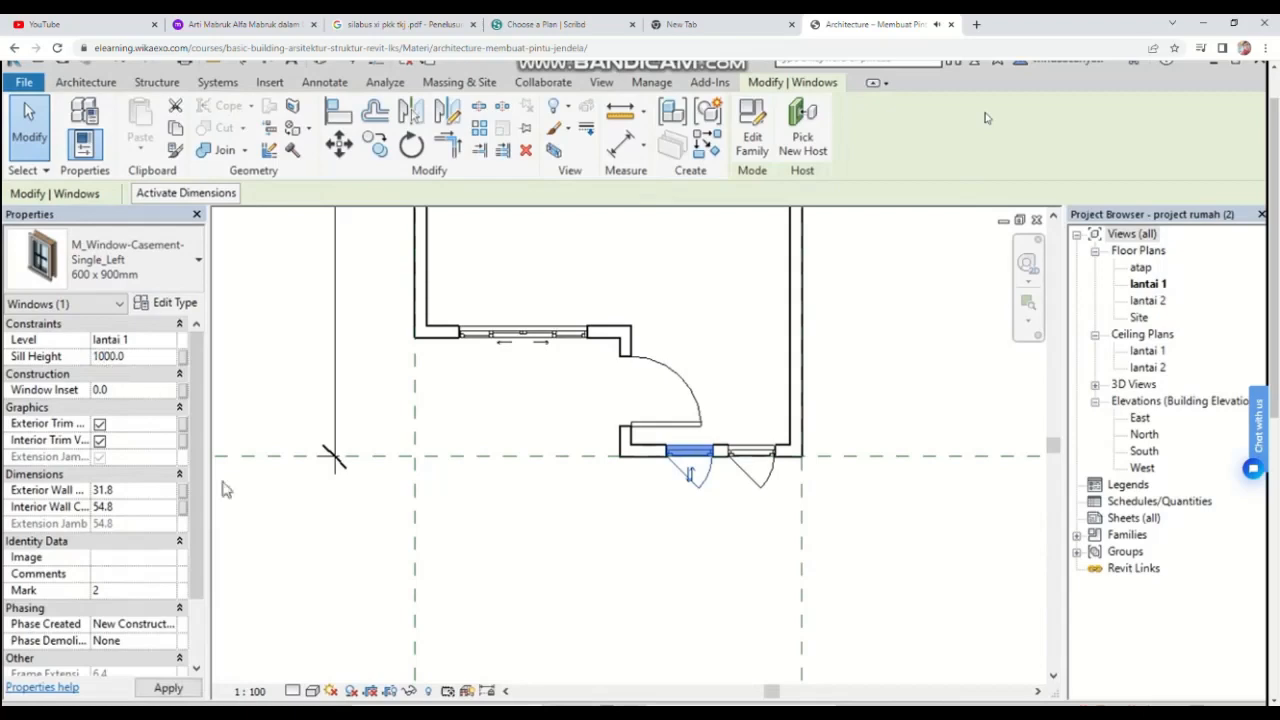
Step: Set the sill height of both windows in the lower bathroom wall to 1000 mm and apply it
click(166, 687)
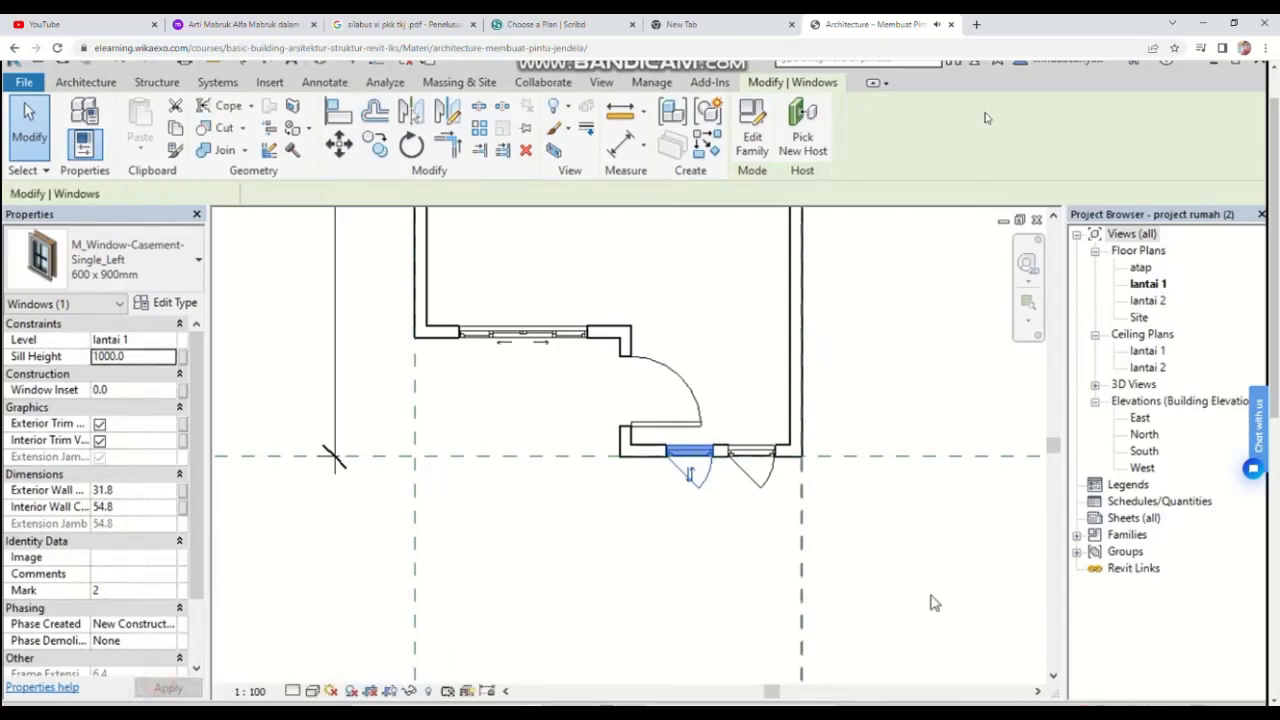
click(776, 487)
click(101, 357)
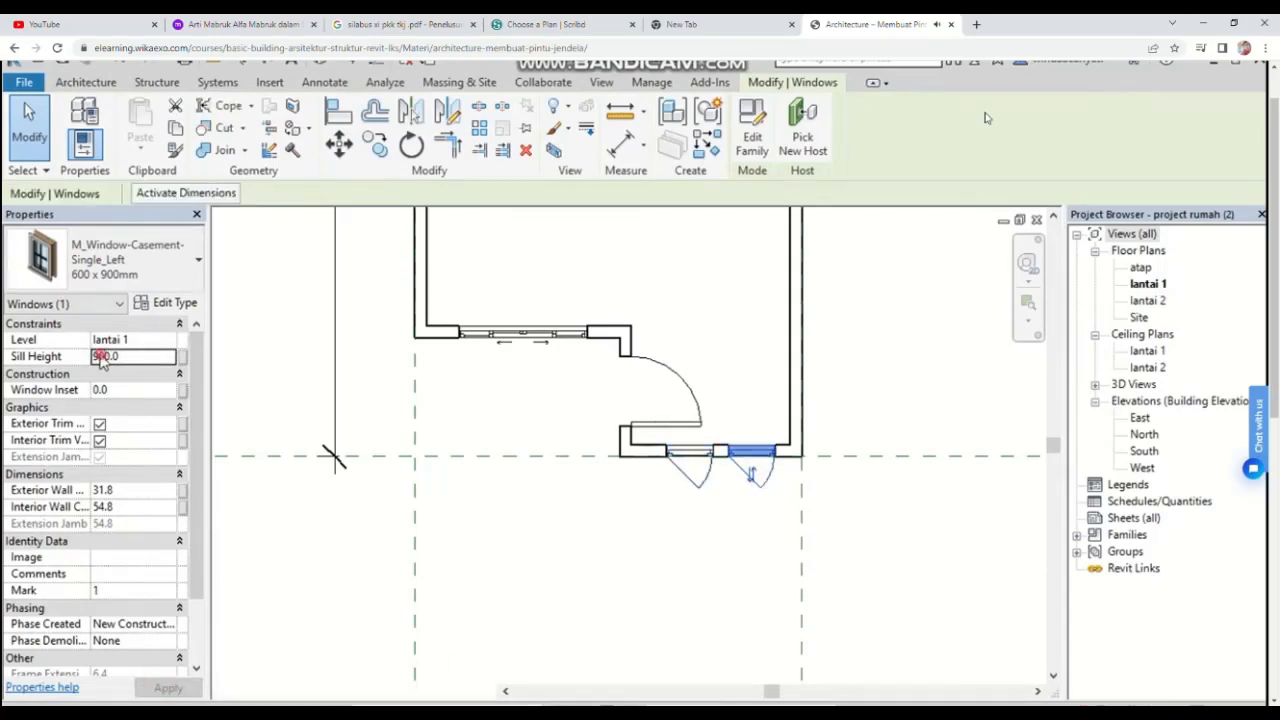
key(BackSpace)
text(10)
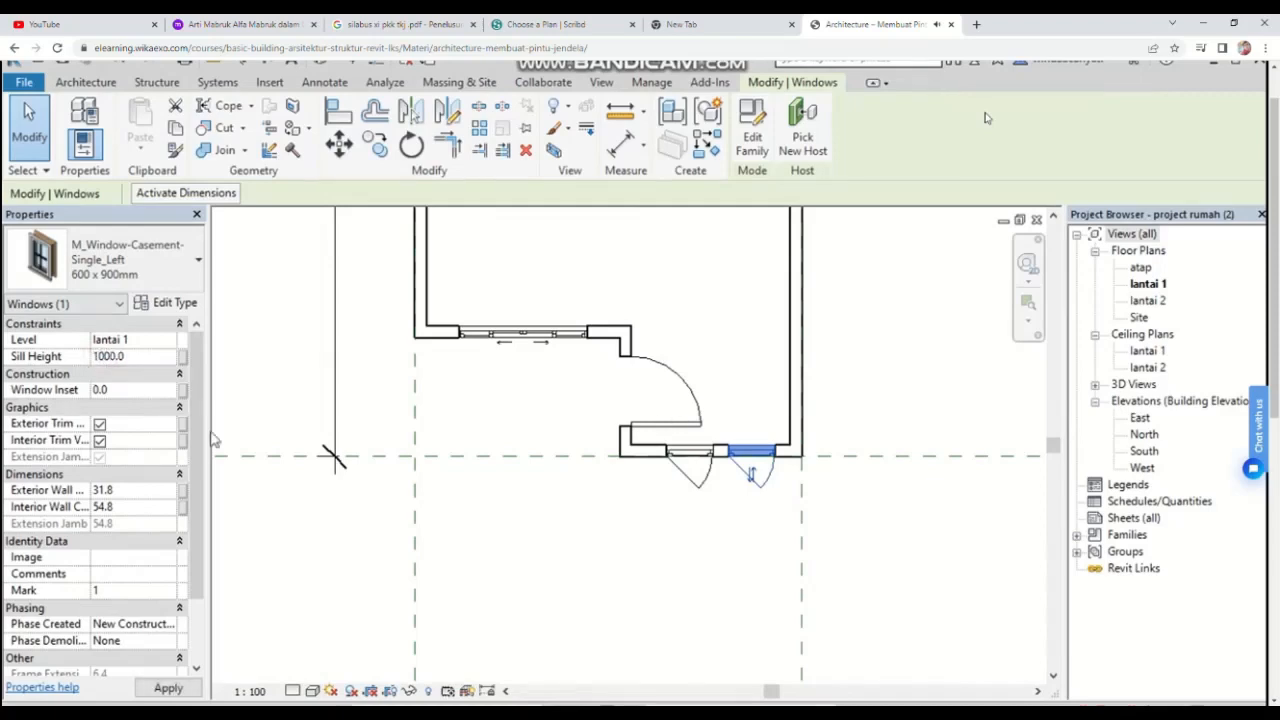
click(166, 688)
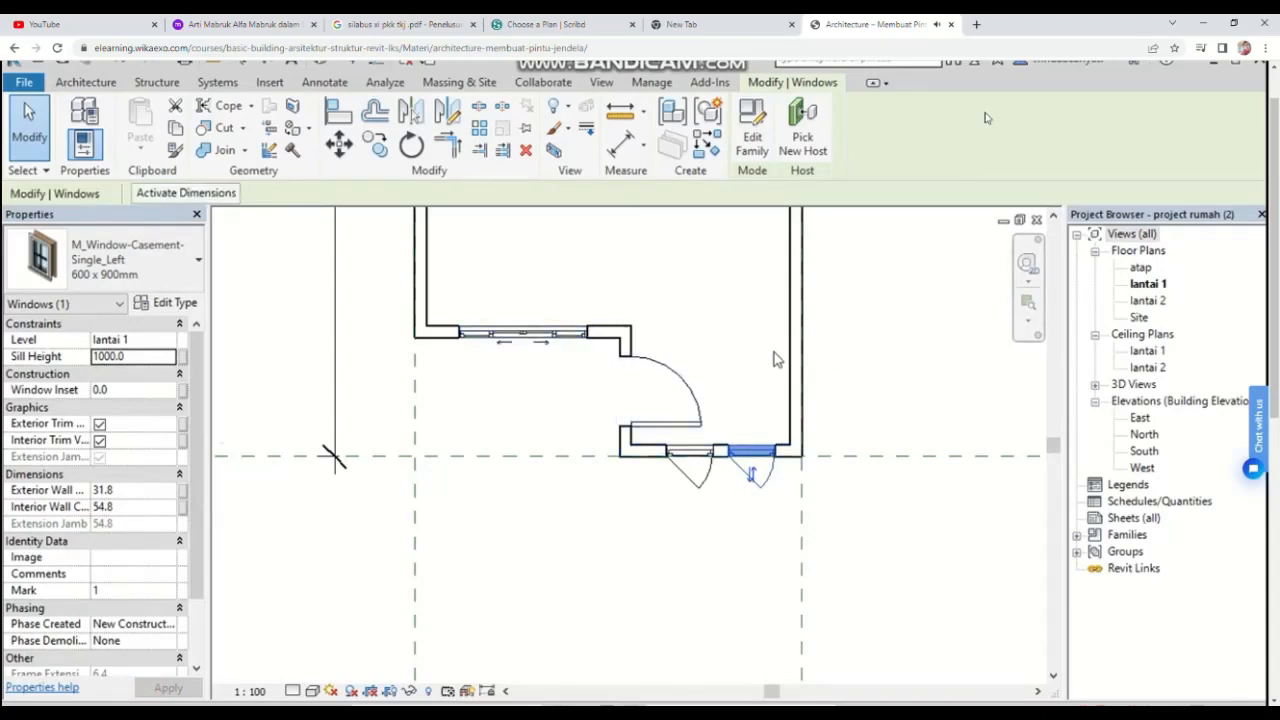
Step: Try to move the selected stair assembly onto the wall corner with the Move tool
scroll(778, 360, down, 5)
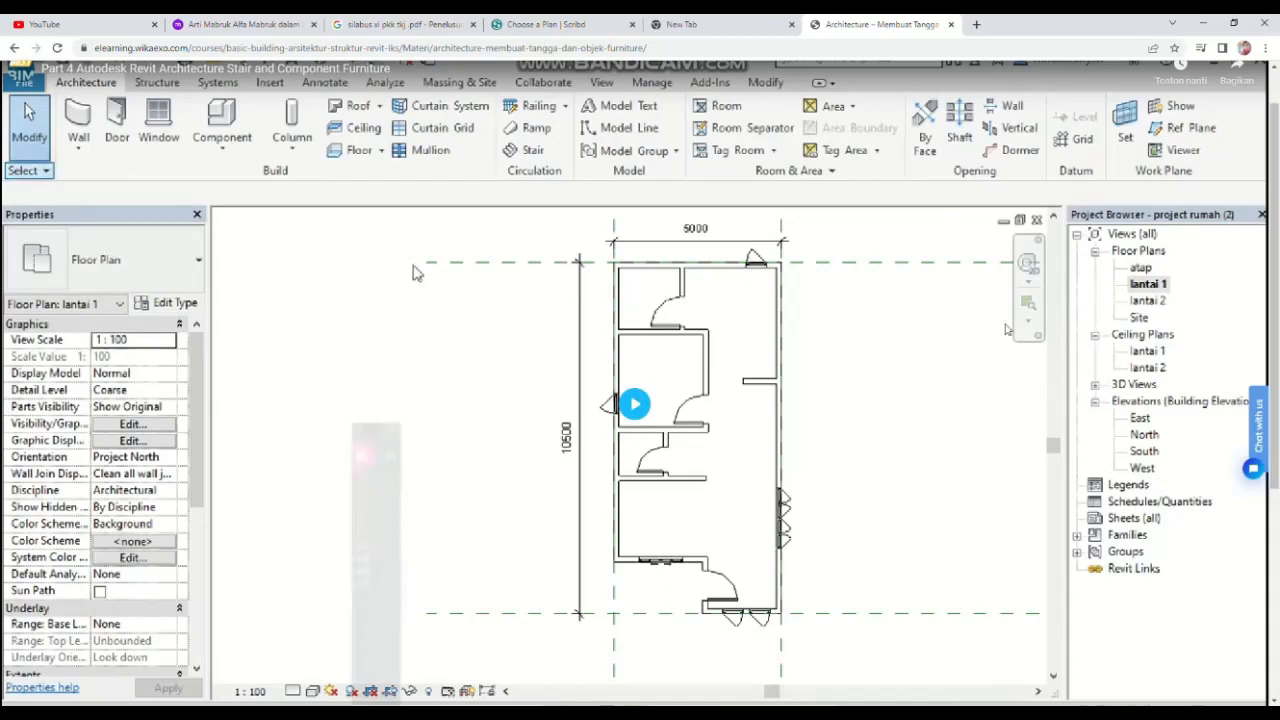
click(638, 424)
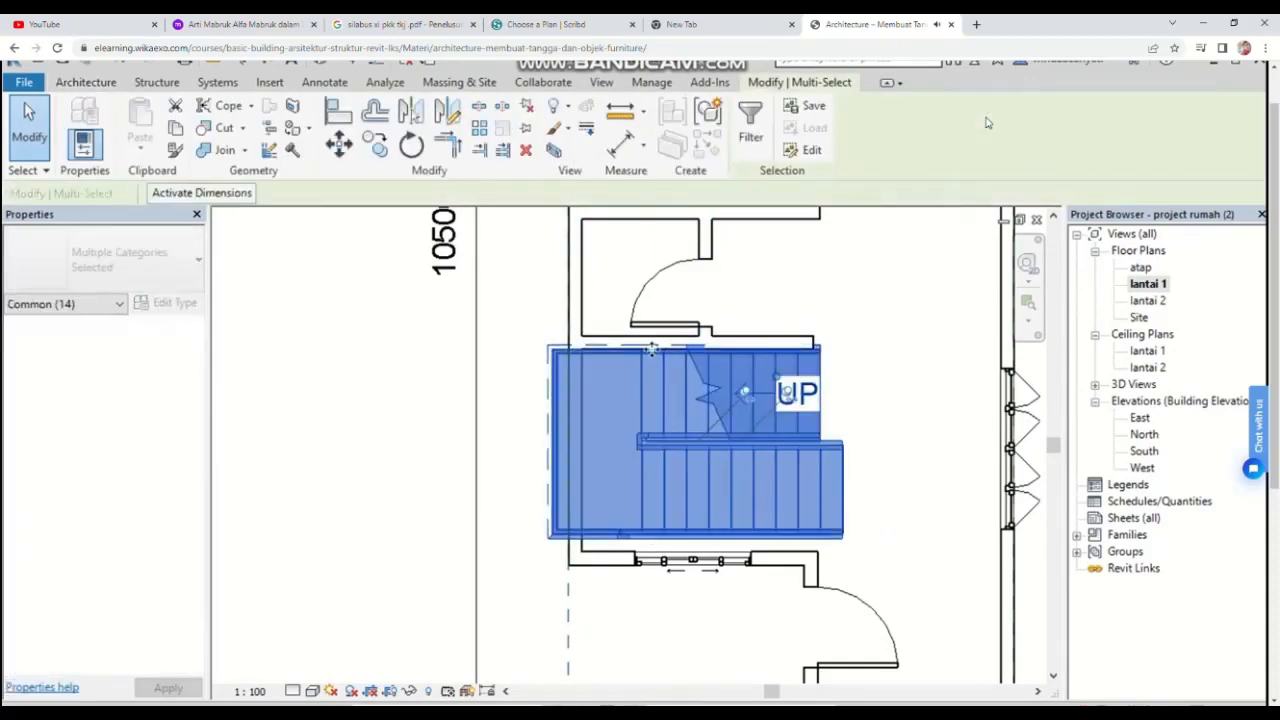
click(338, 145)
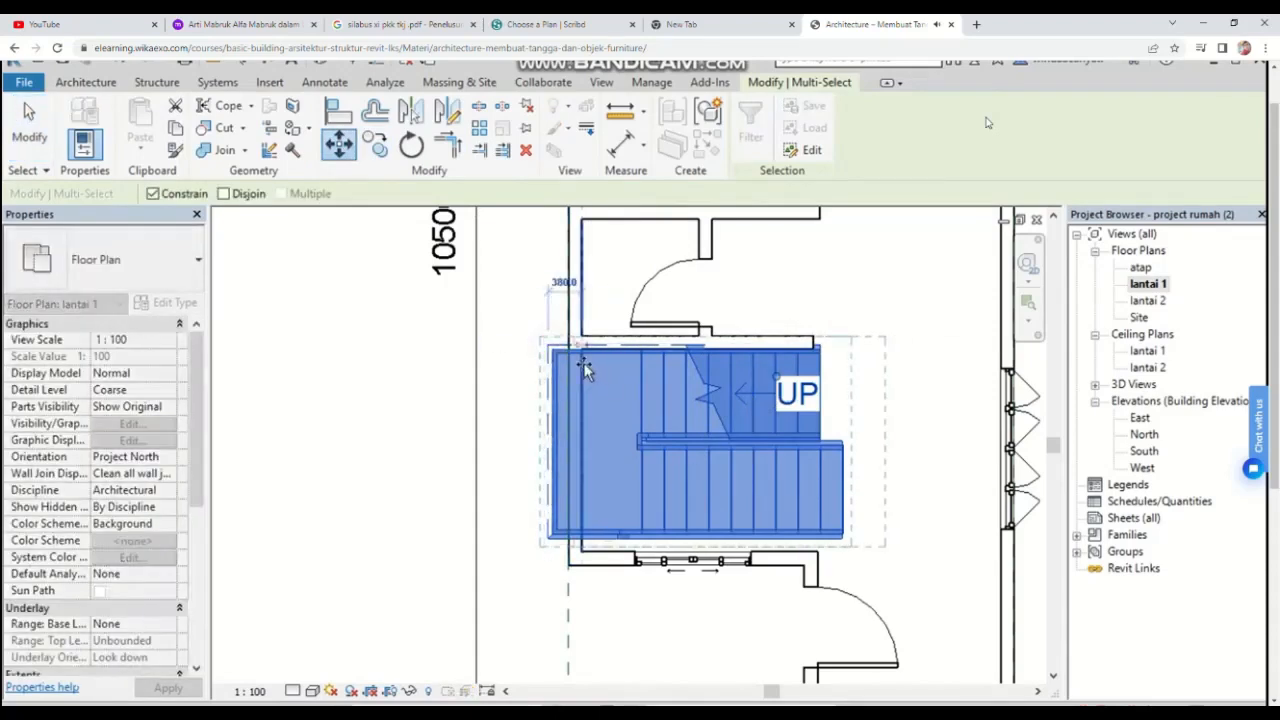
scroll(583, 362, up, 2)
scroll(589, 386, up, 2)
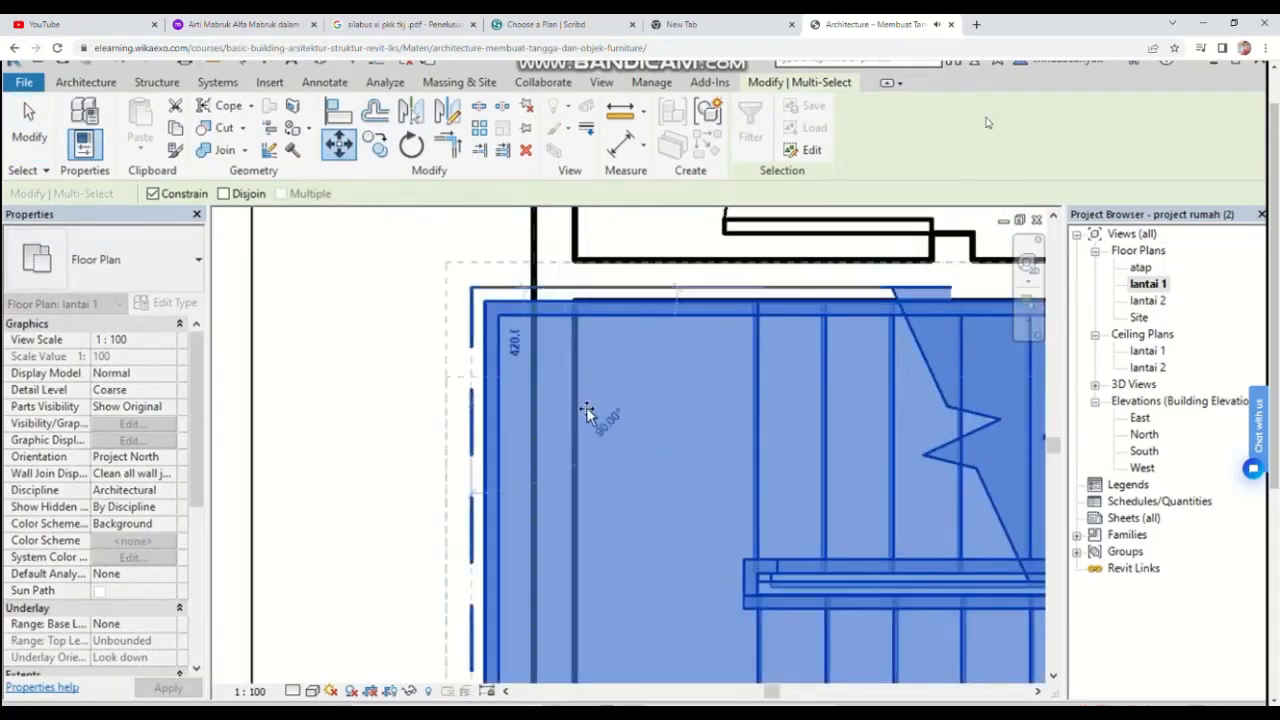
click(577, 302)
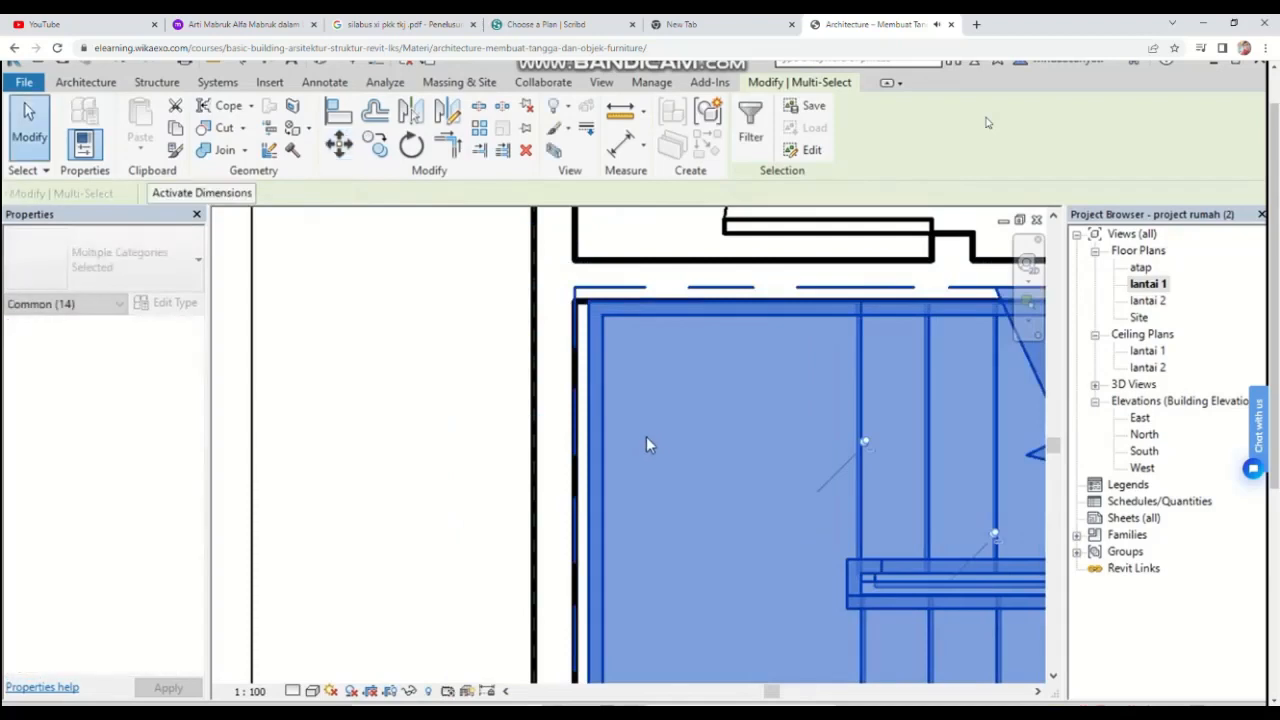
key(Escape)
middle_drag(704, 361, 680, 343)
scroll(680, 343, down, 5)
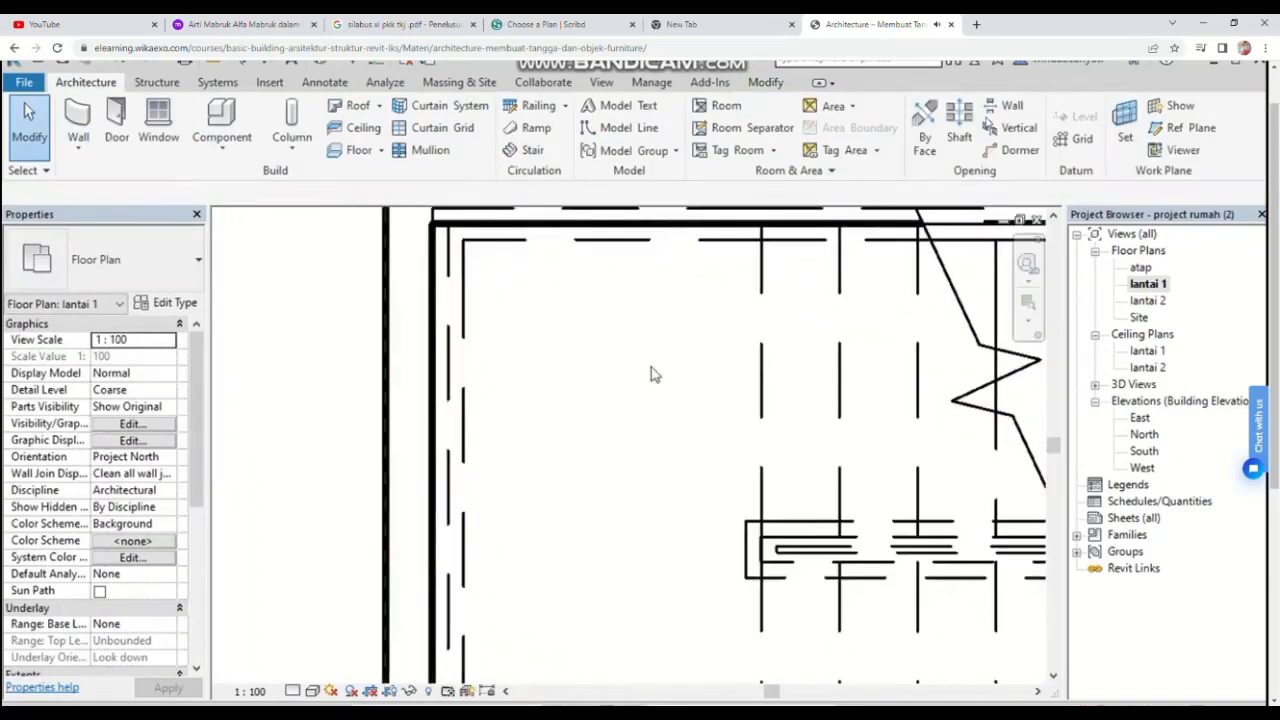
drag(960, 581, 884, 353)
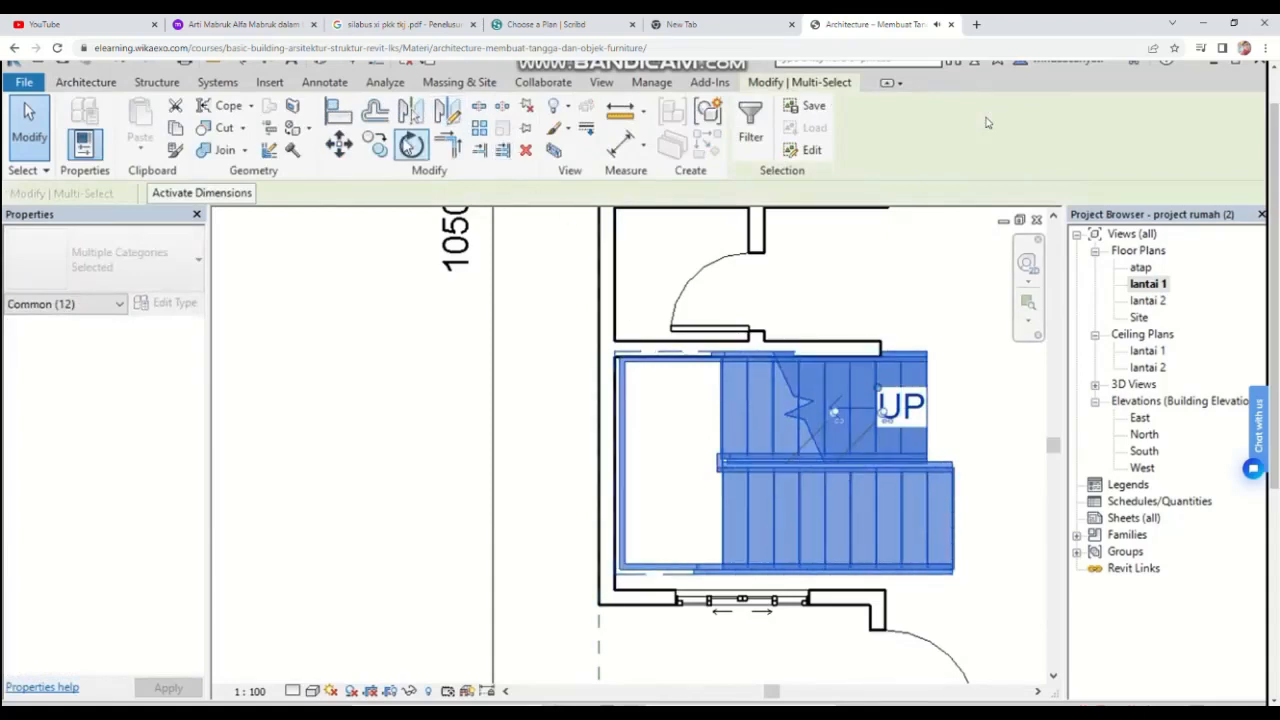
click(339, 146)
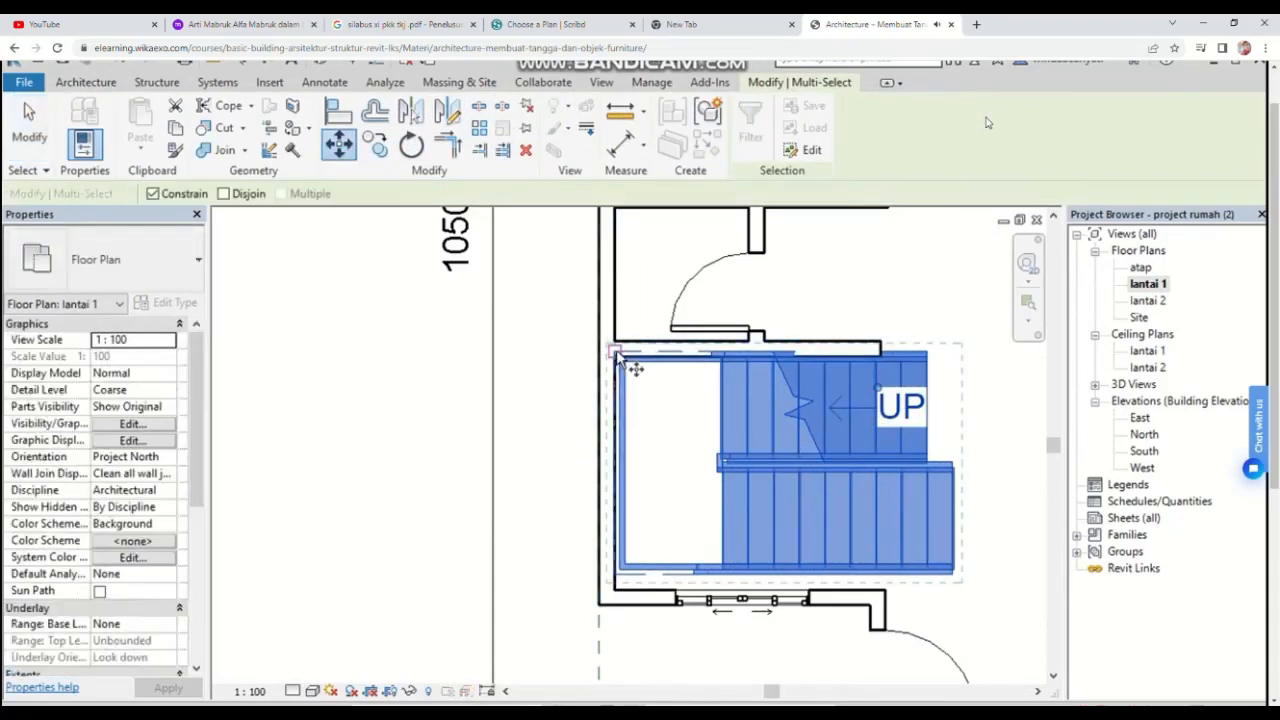
scroll(618, 356, up, 2)
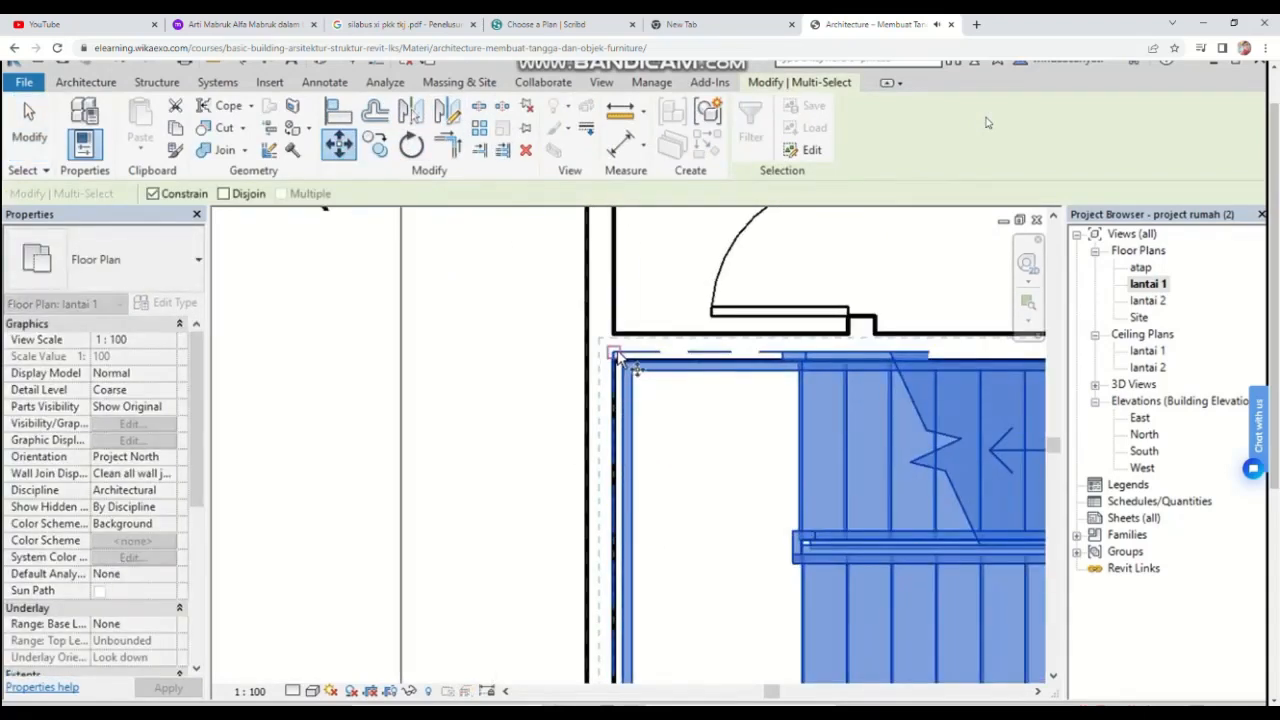
click(615, 355)
key(Escape)
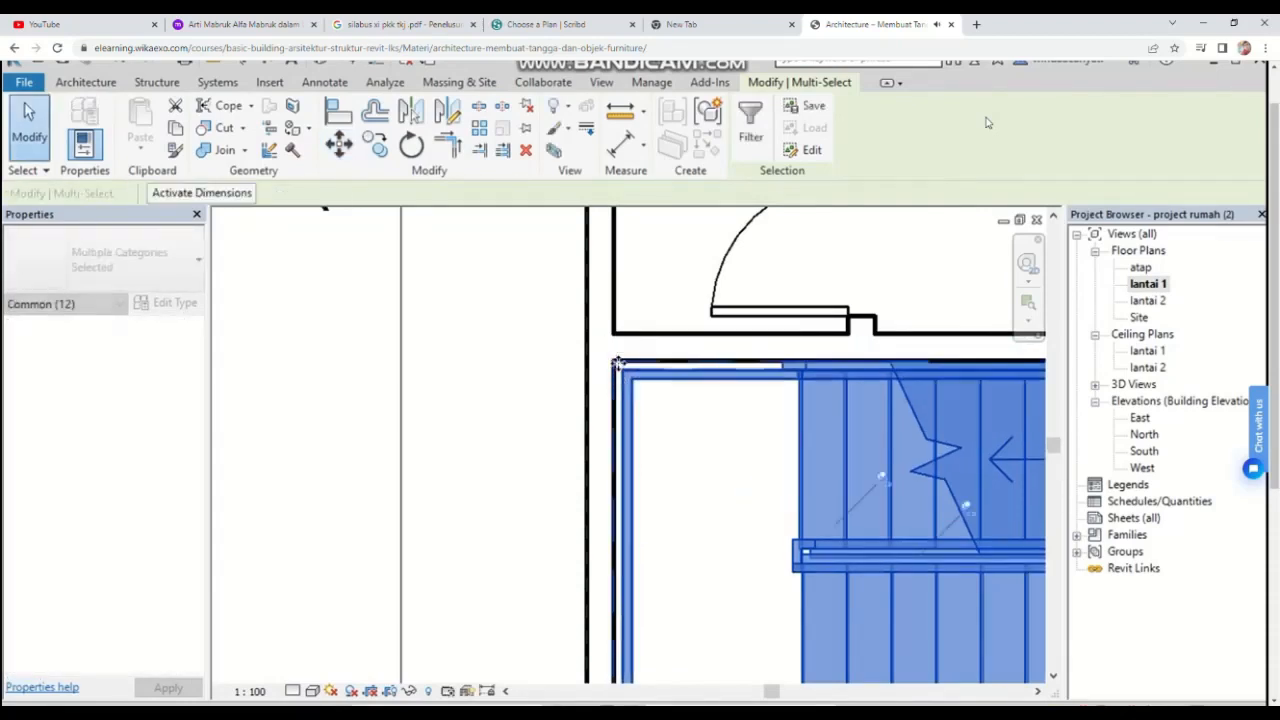
key(Escape)
scroll(905, 470, down, 2)
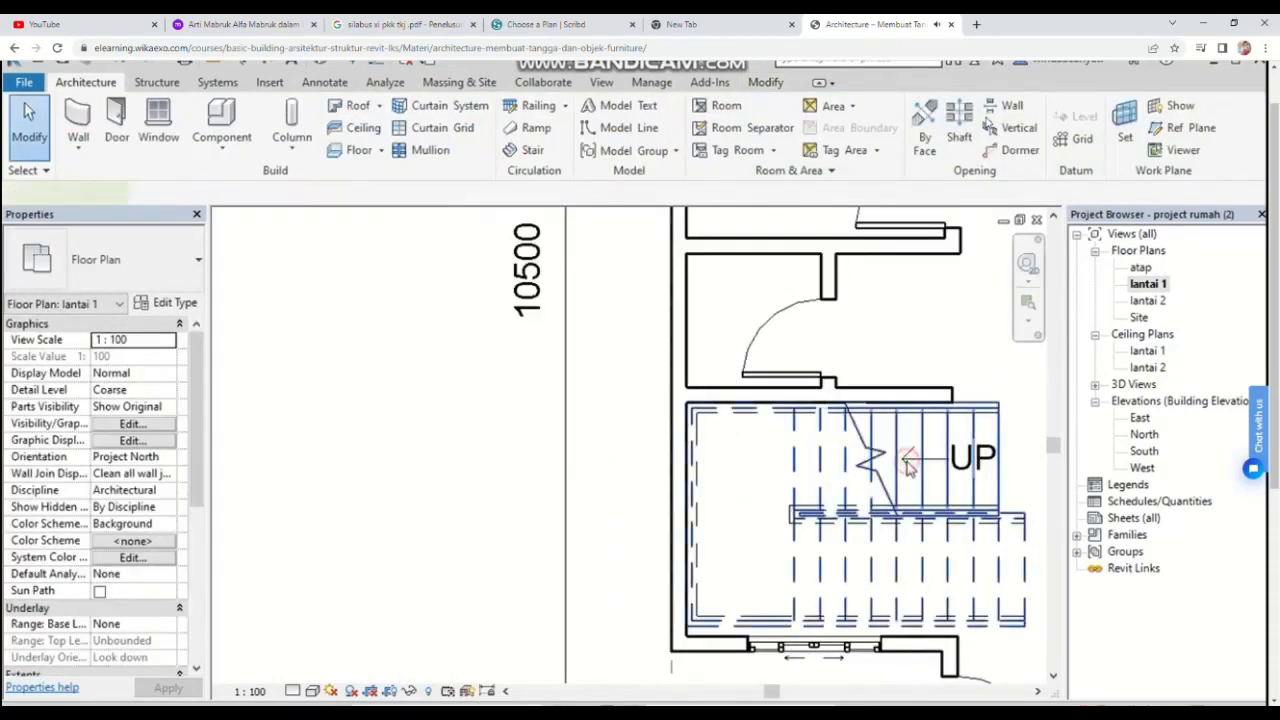
Step: Select the stair to inspect its properties and review the surrounding lantai 1 plan
click(906, 469)
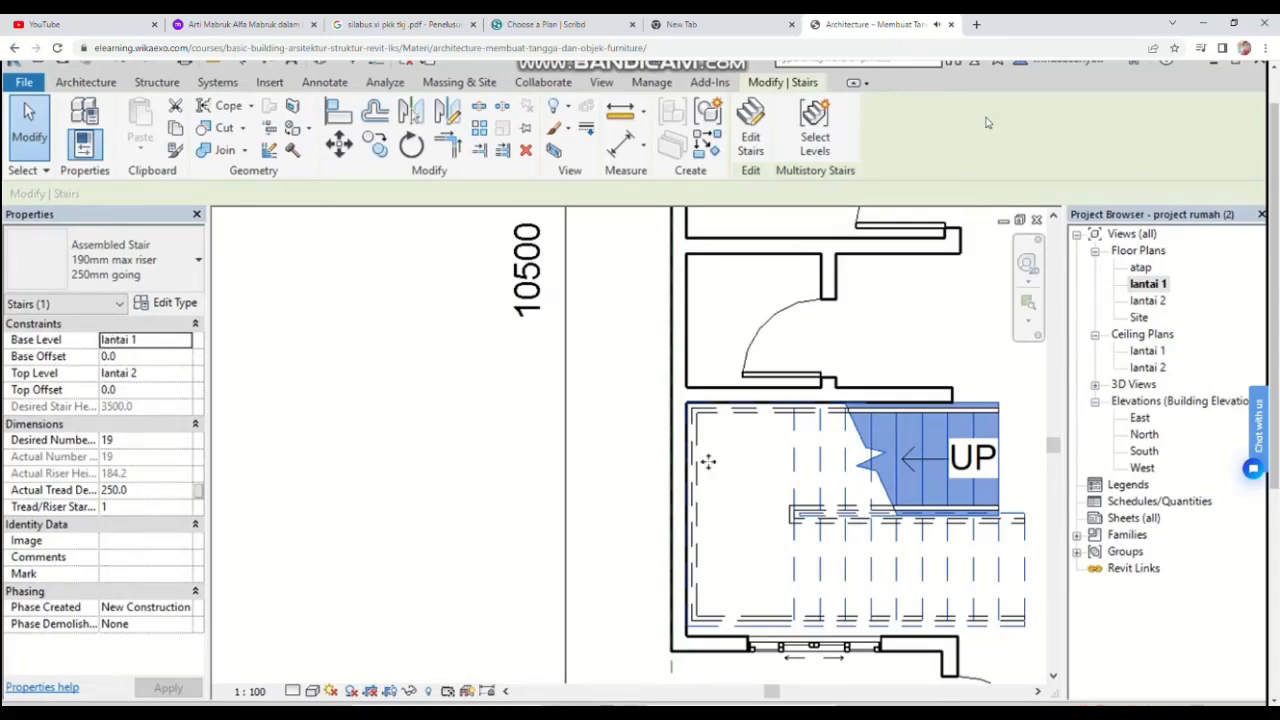
scroll(765, 480, down, 1)
click(986, 500)
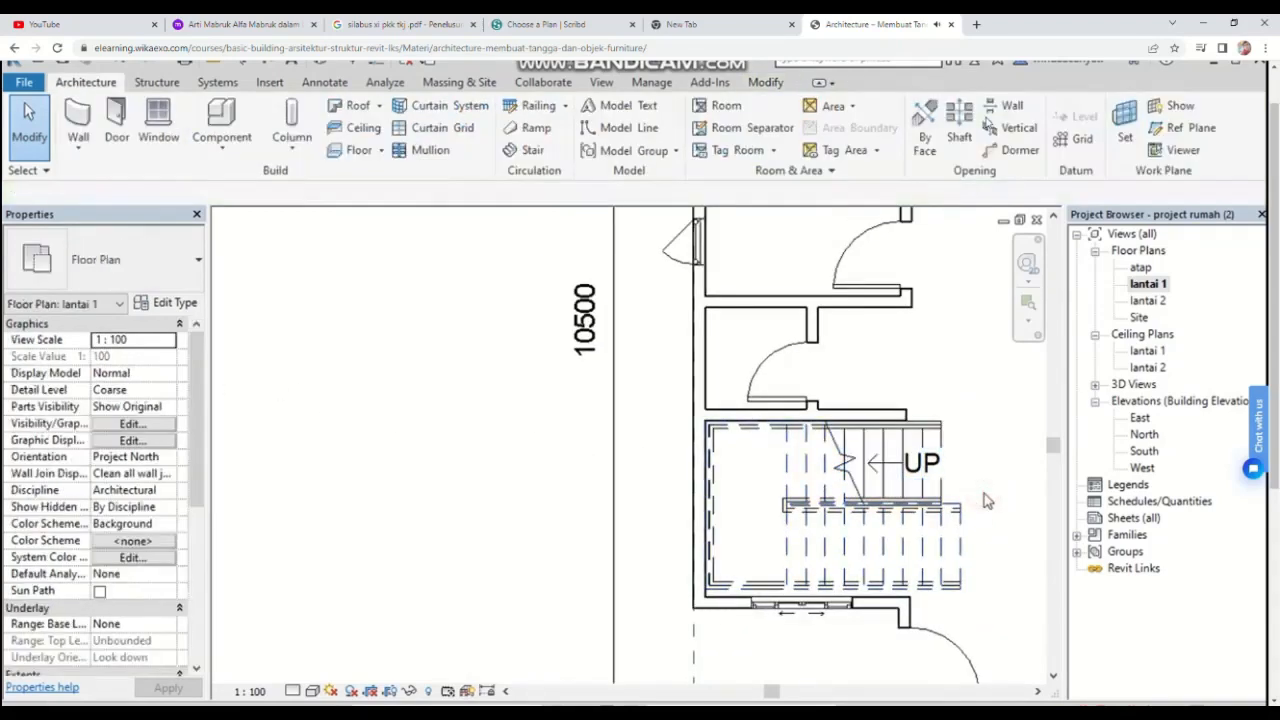
middle_drag(958, 500, 708, 505)
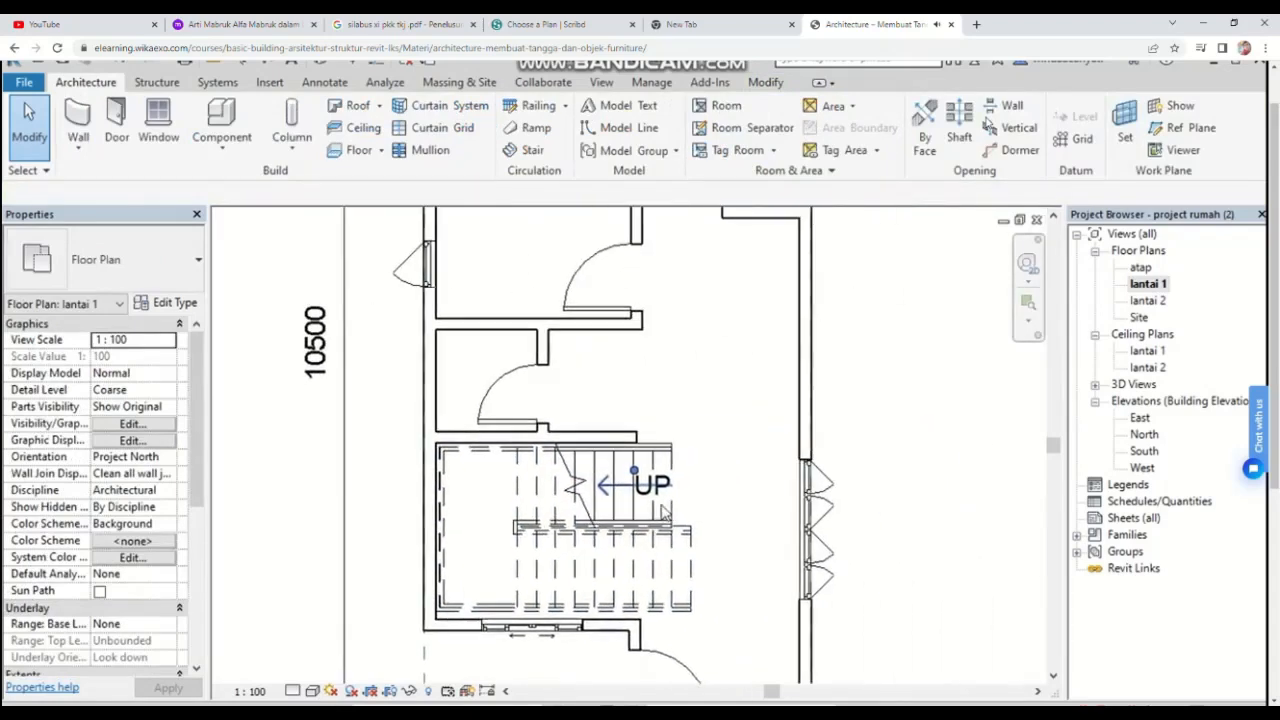
scroll(700, 545, down, 2)
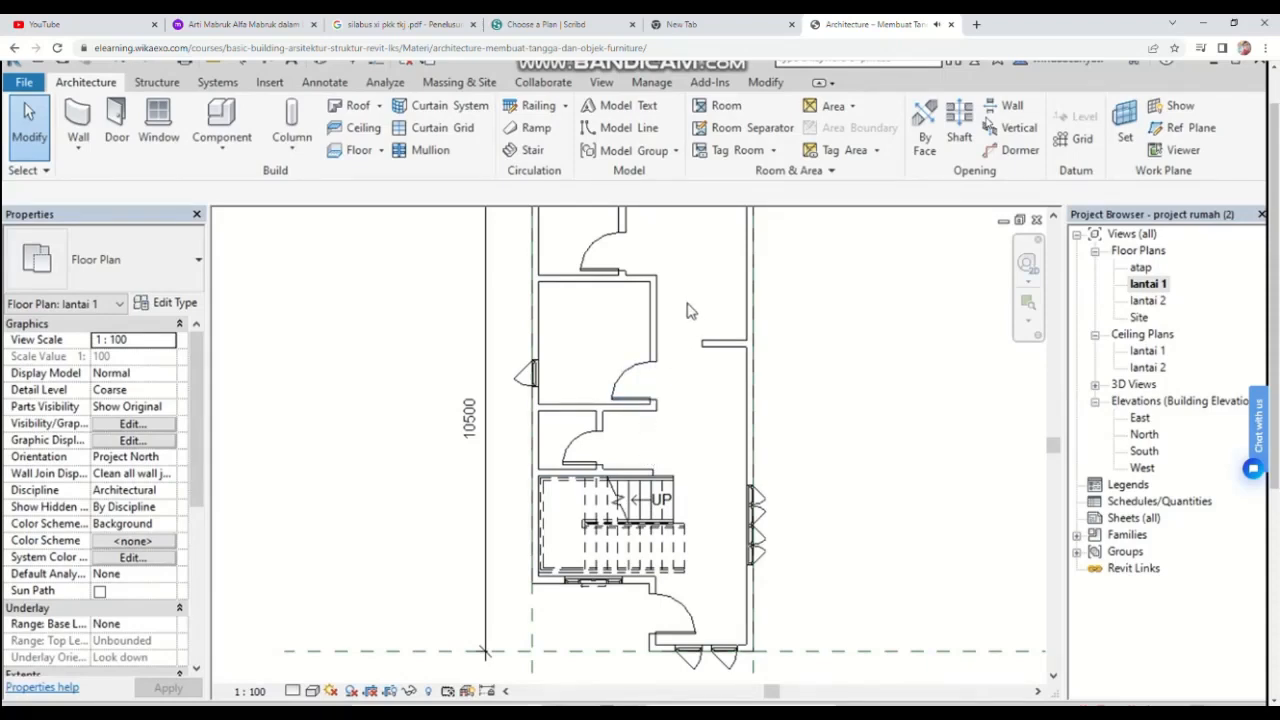
scroll(687, 311, down, 2)
middle_drag(687, 311, 715, 417)
scroll(694, 353, up, 5)
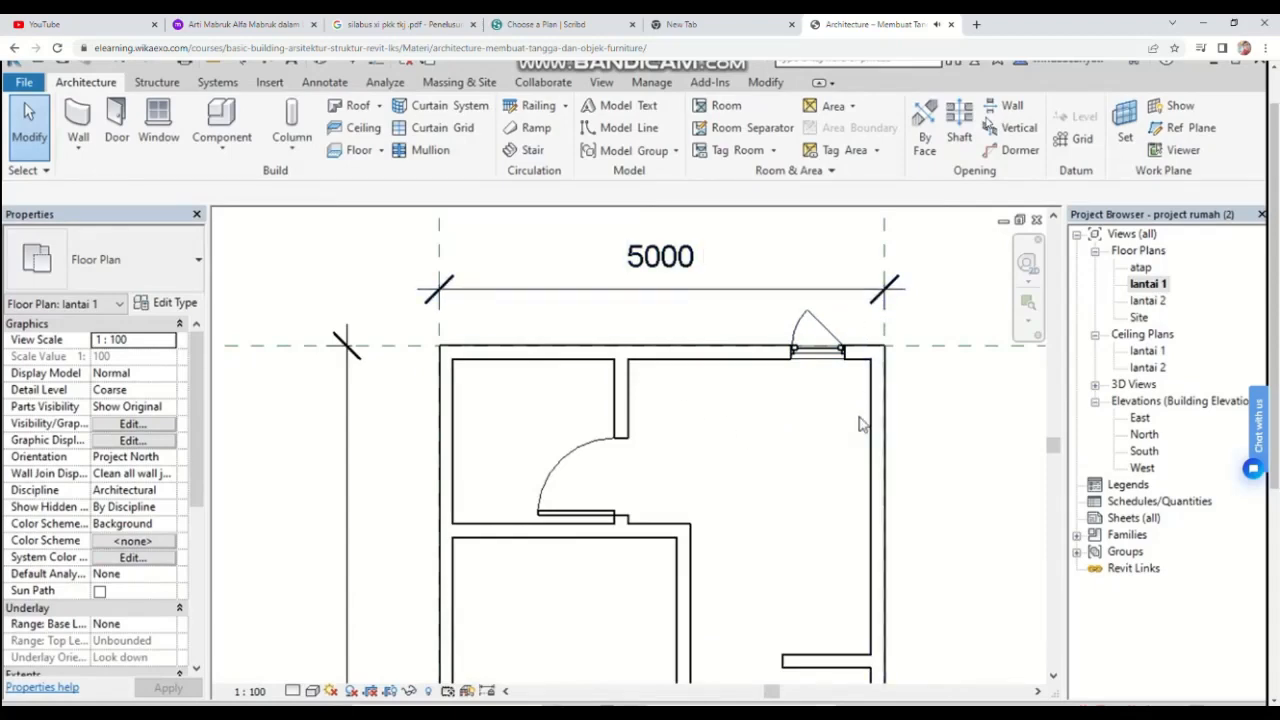
Step: Create an in-place model in the Walls category named counter dapur
click(212, 148)
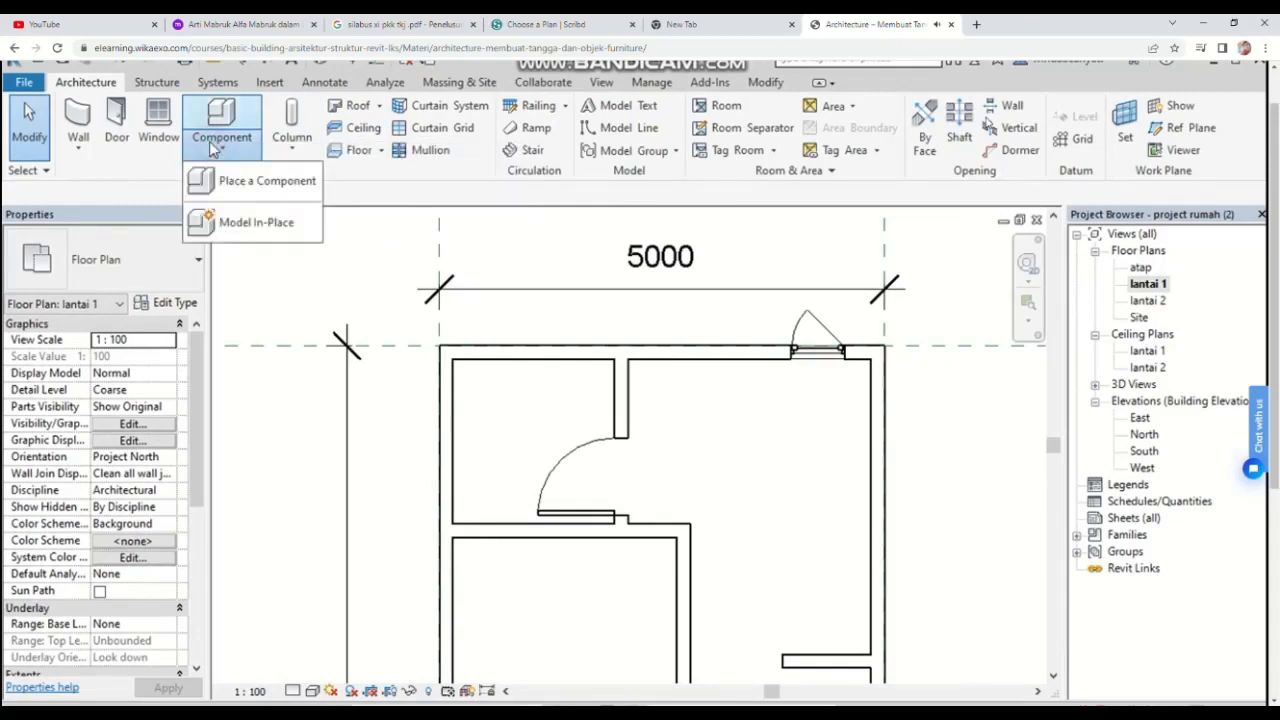
click(246, 223)
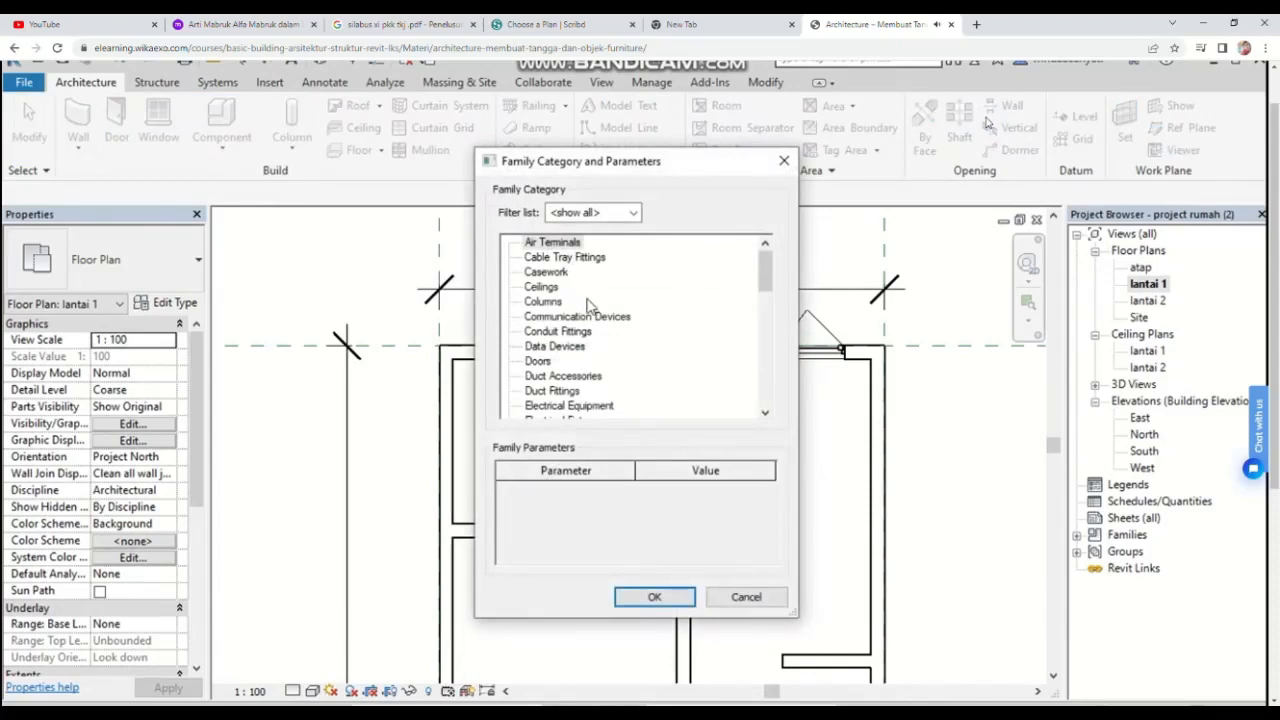
scroll(588, 305, down, 2)
scroll(588, 320, down, 6)
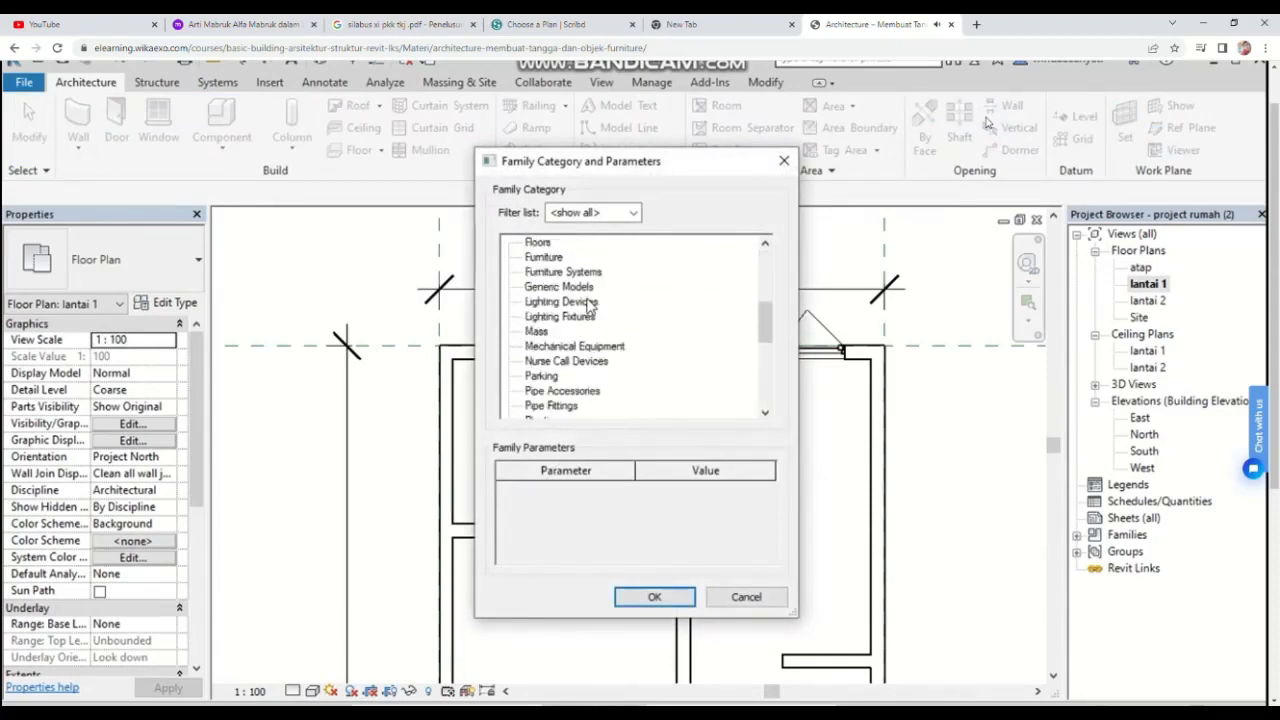
scroll(577, 356, down, 3)
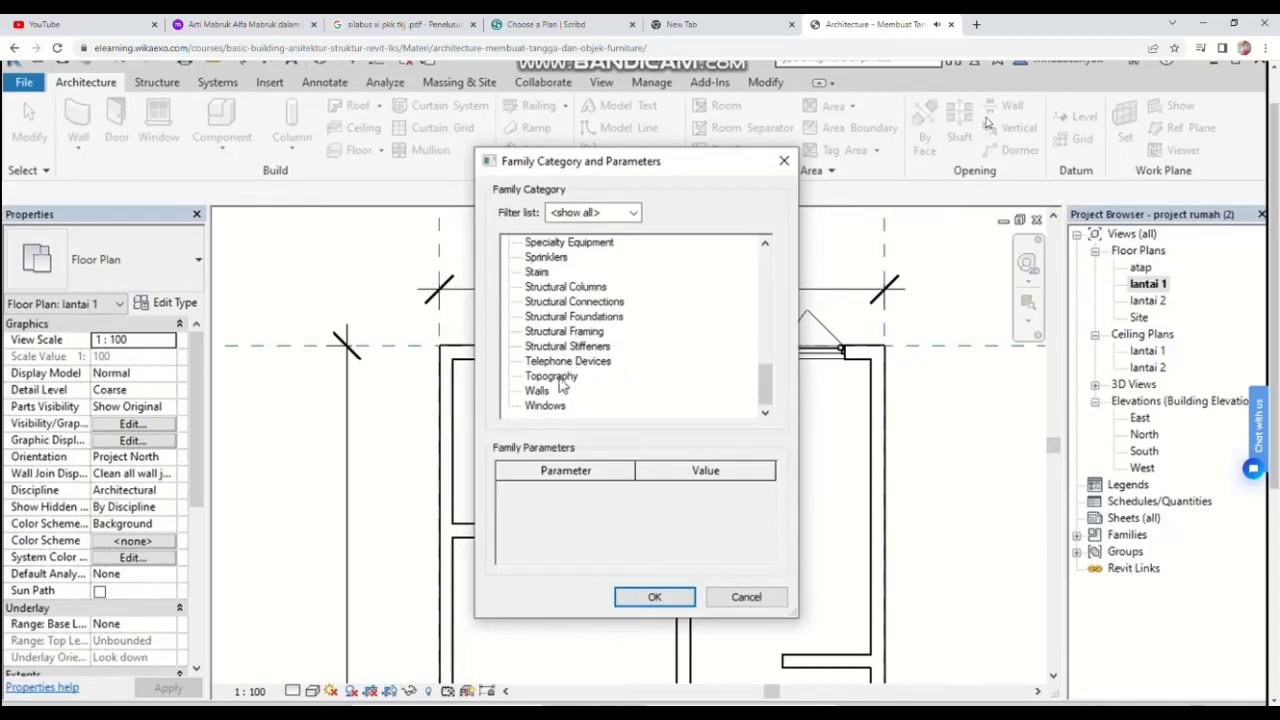
click(540, 391)
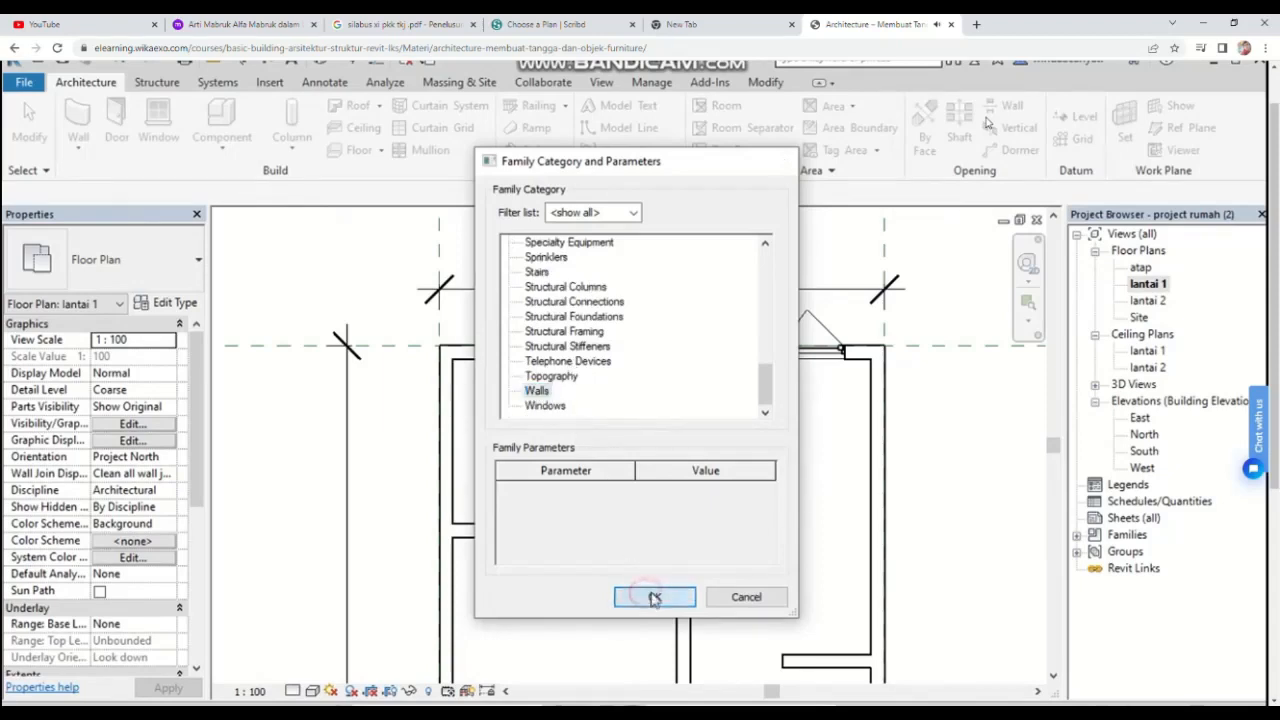
click(652, 597)
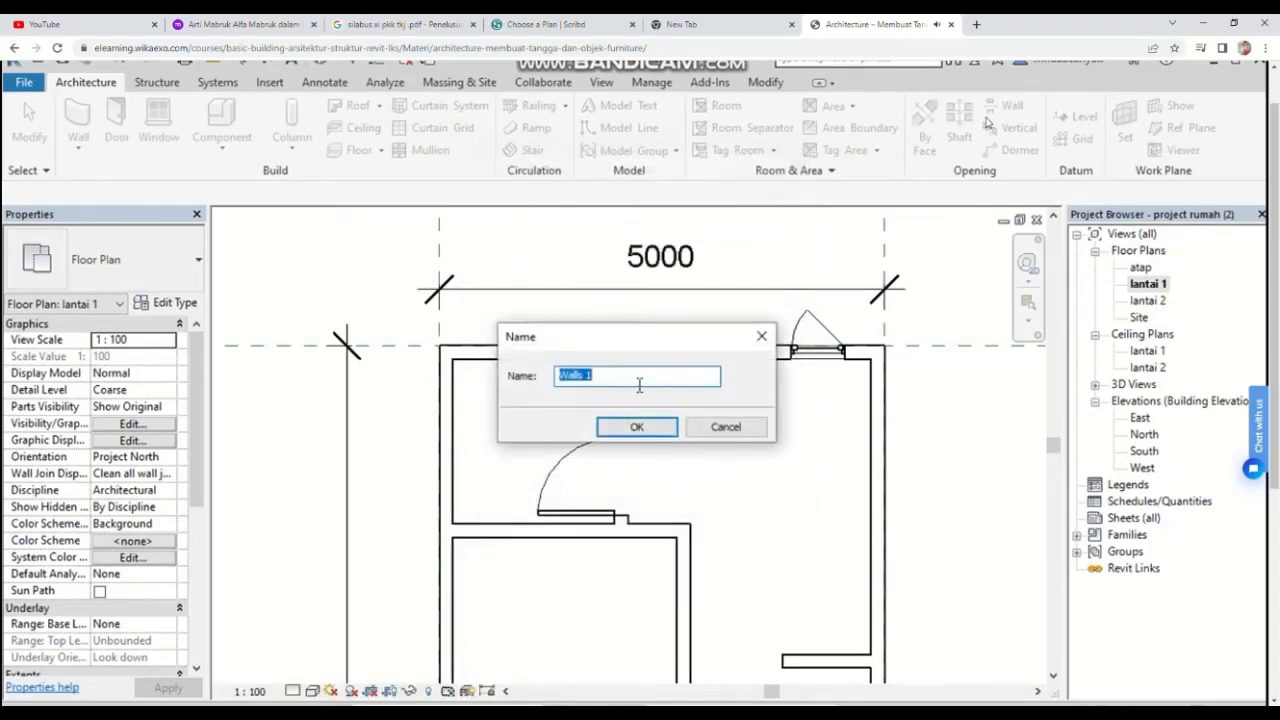
key(BackSpace)
text(counter dapur)
click(654, 438)
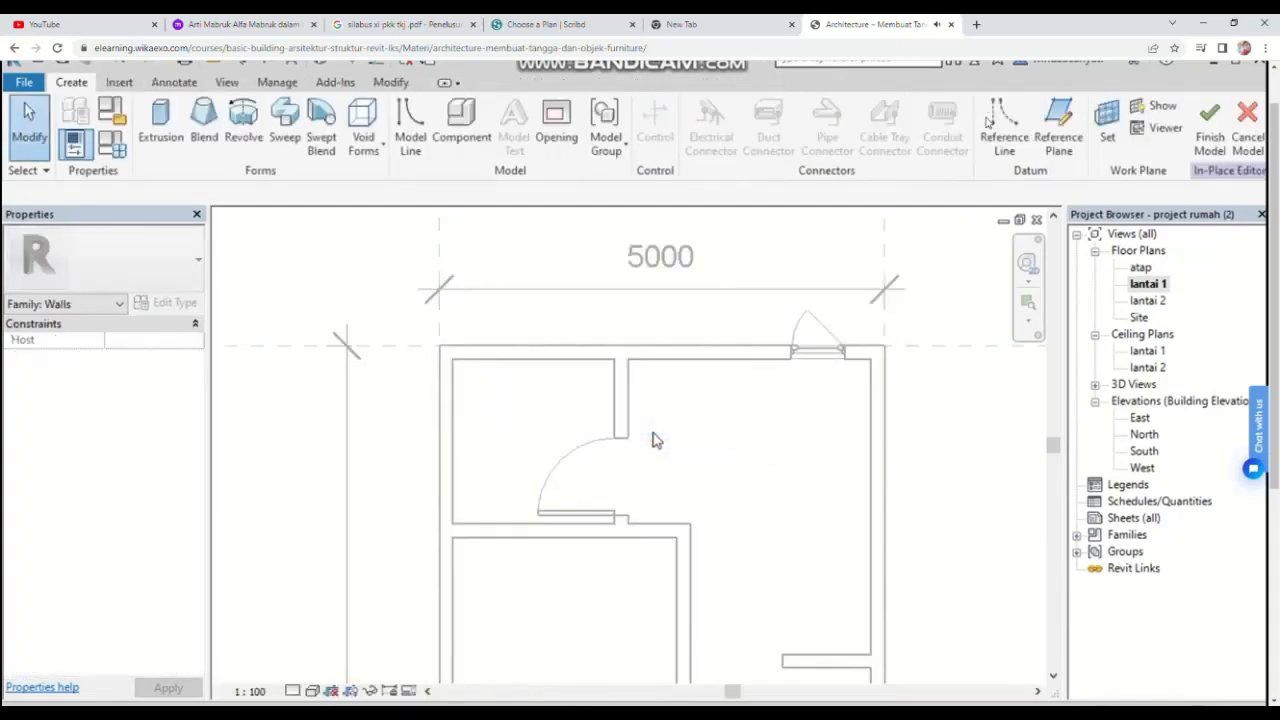
Step: Start an Extrusion and sketch a rectangle about 2180 × 600 mm in the upper-right room's top corner for the counter
click(181, 141)
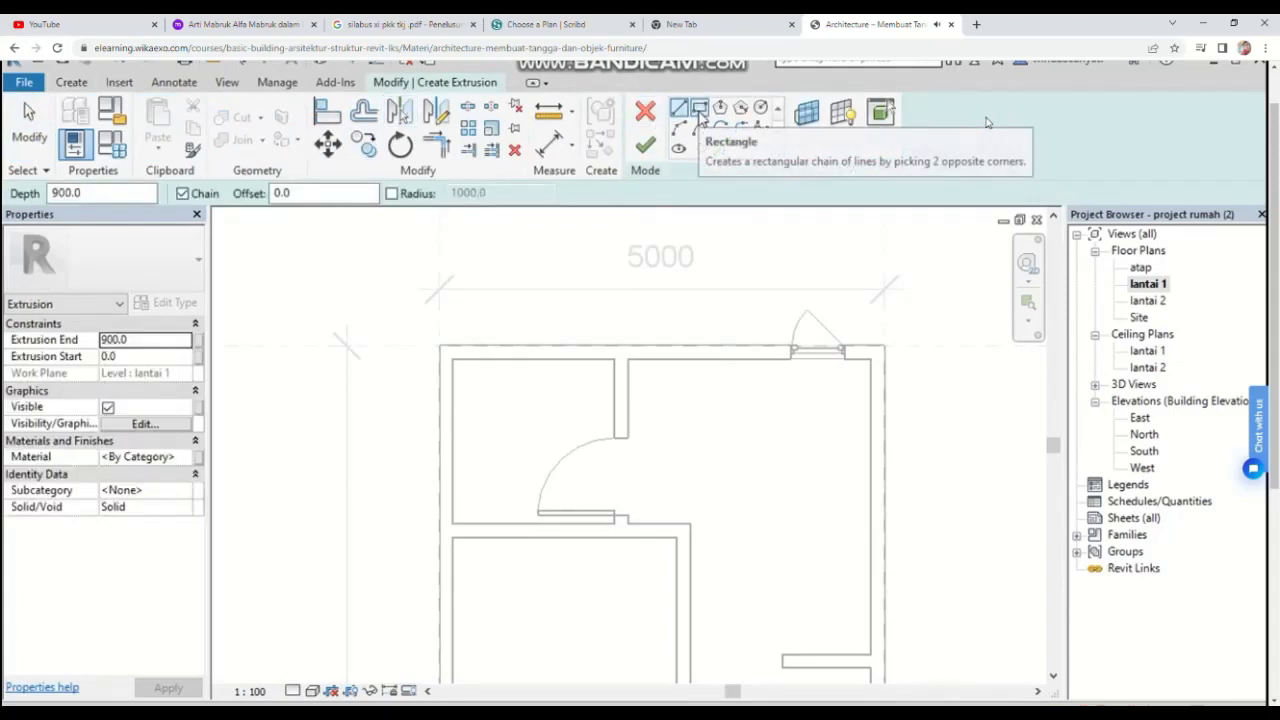
click(699, 108)
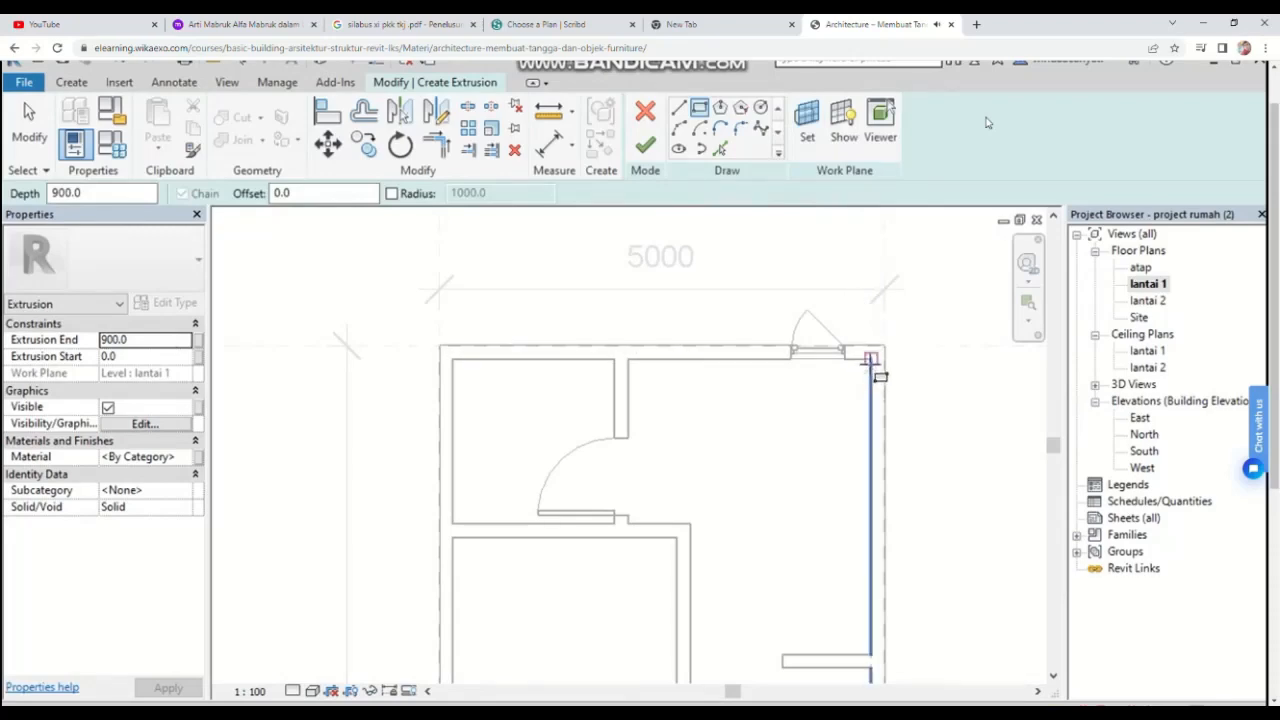
scroll(871, 358, up, 2)
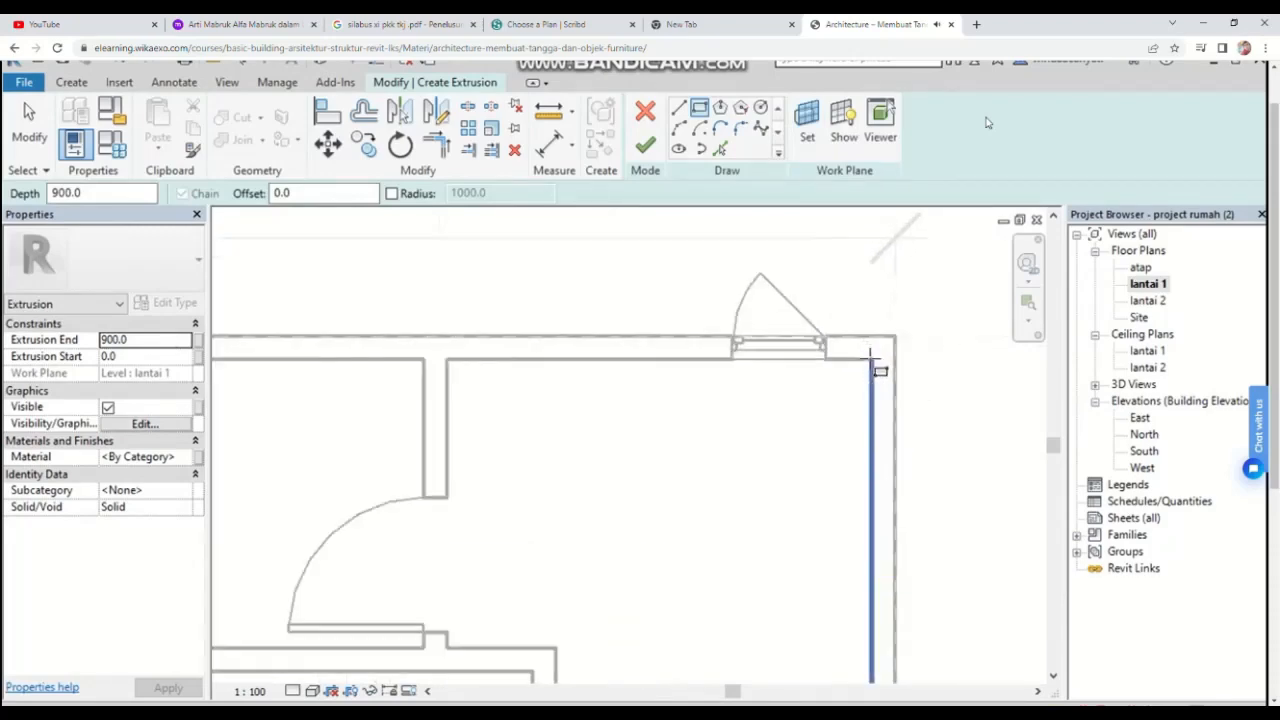
click(868, 358)
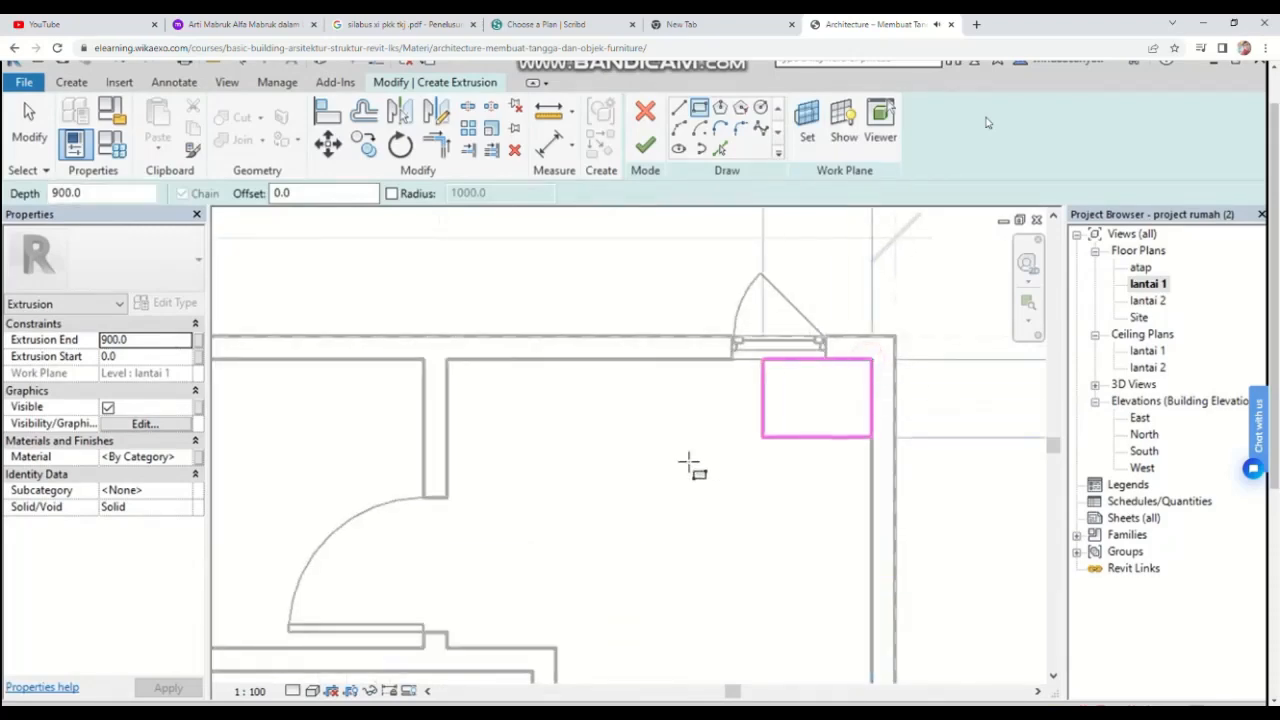
scroll(565, 457, down, 2)
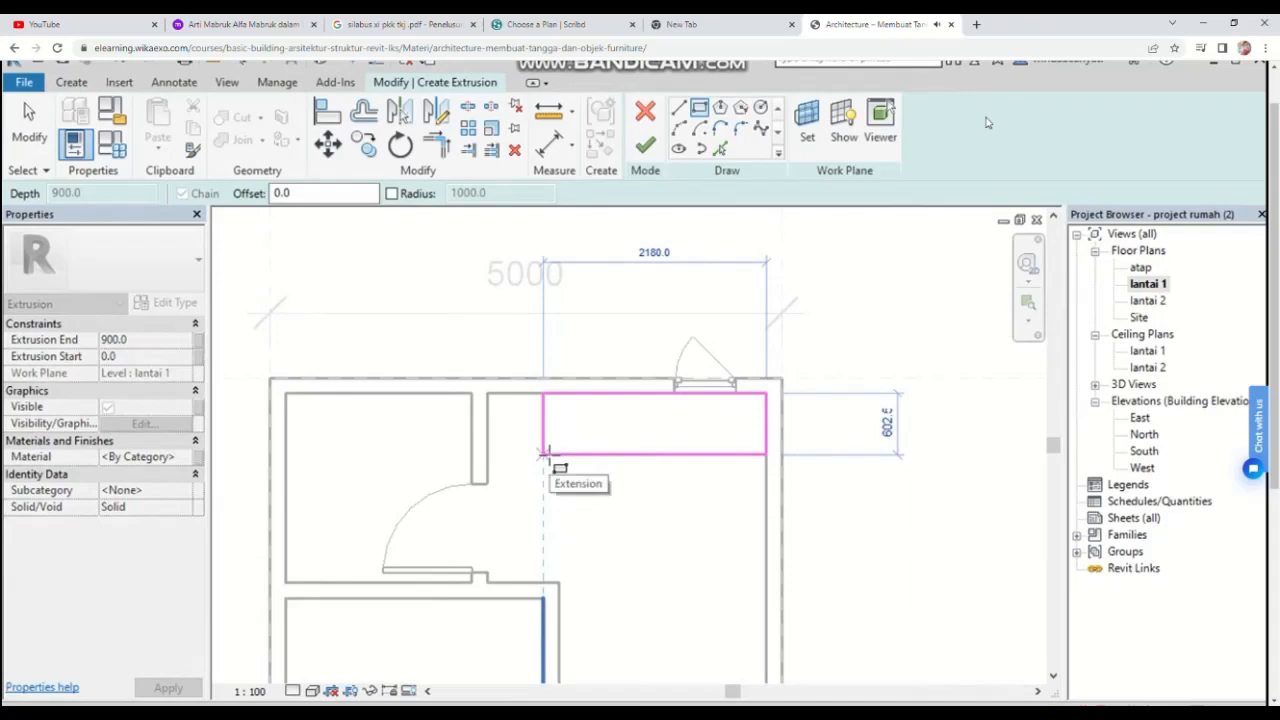
scroll(548, 458, up, 2)
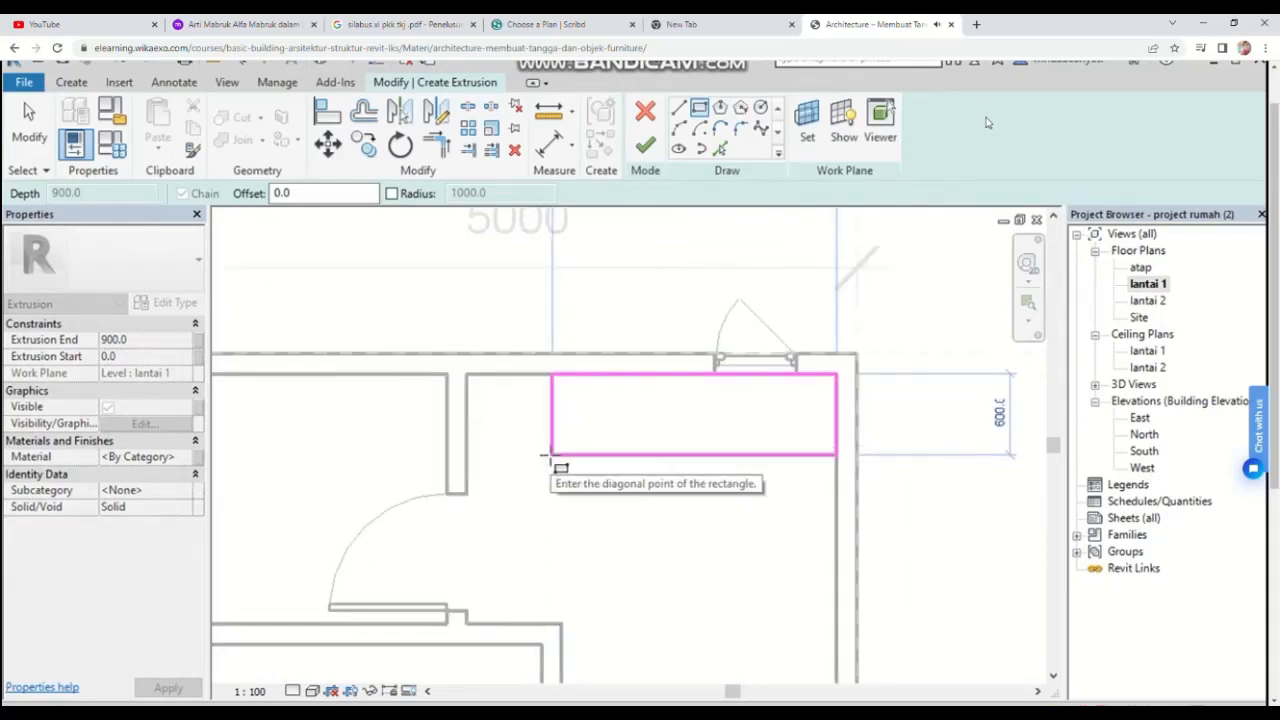
click(551, 456)
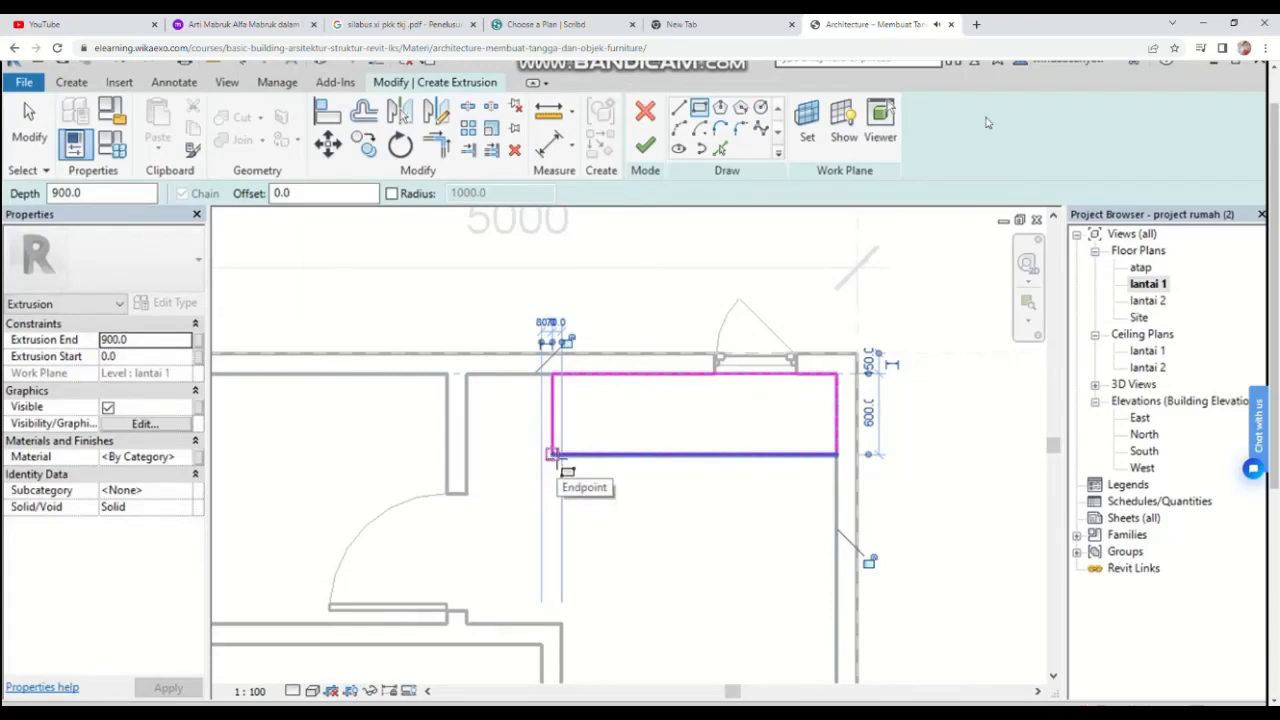
Step: Finish the extrusion sketch and complete the in-place counter dapur model
key(Escape)
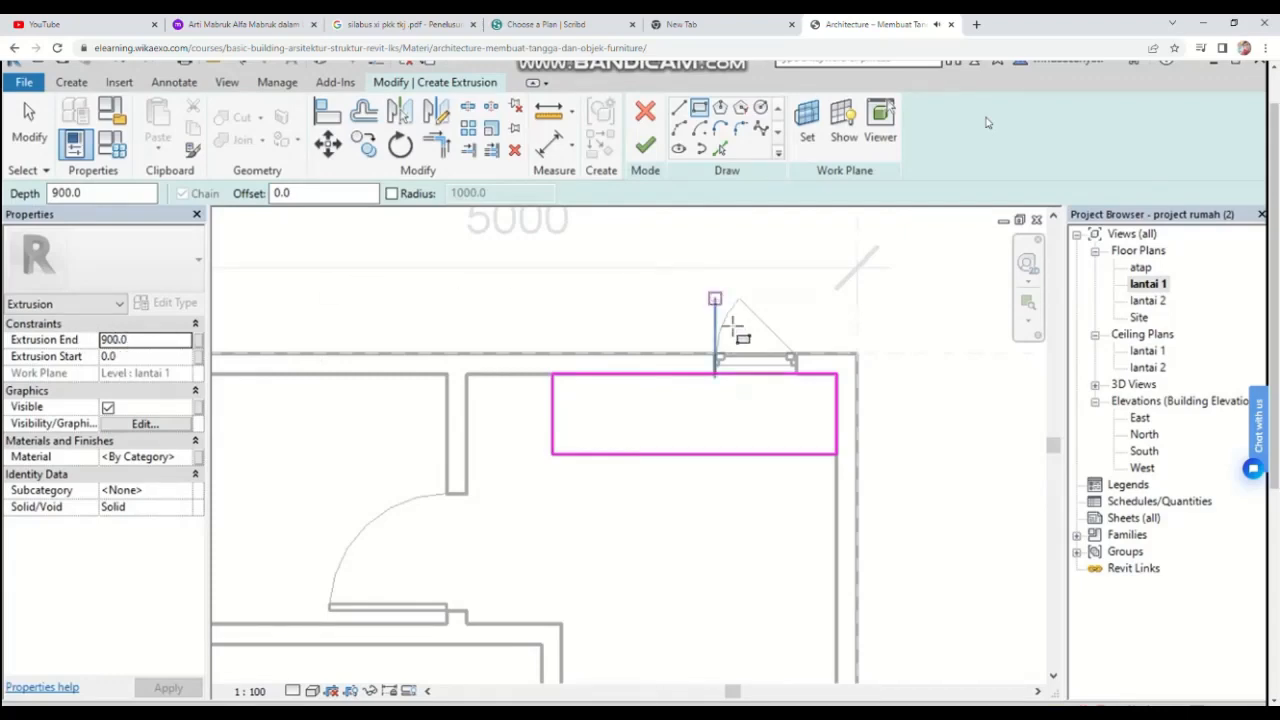
click(646, 148)
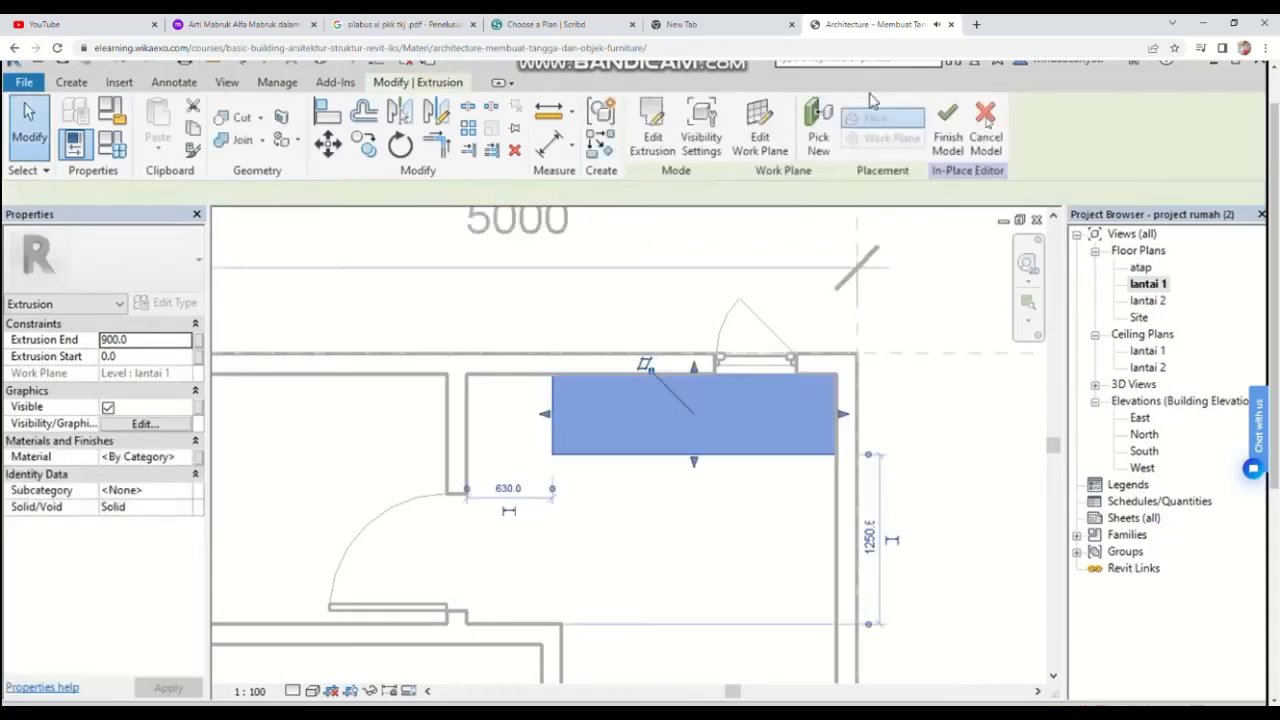
click(948, 145)
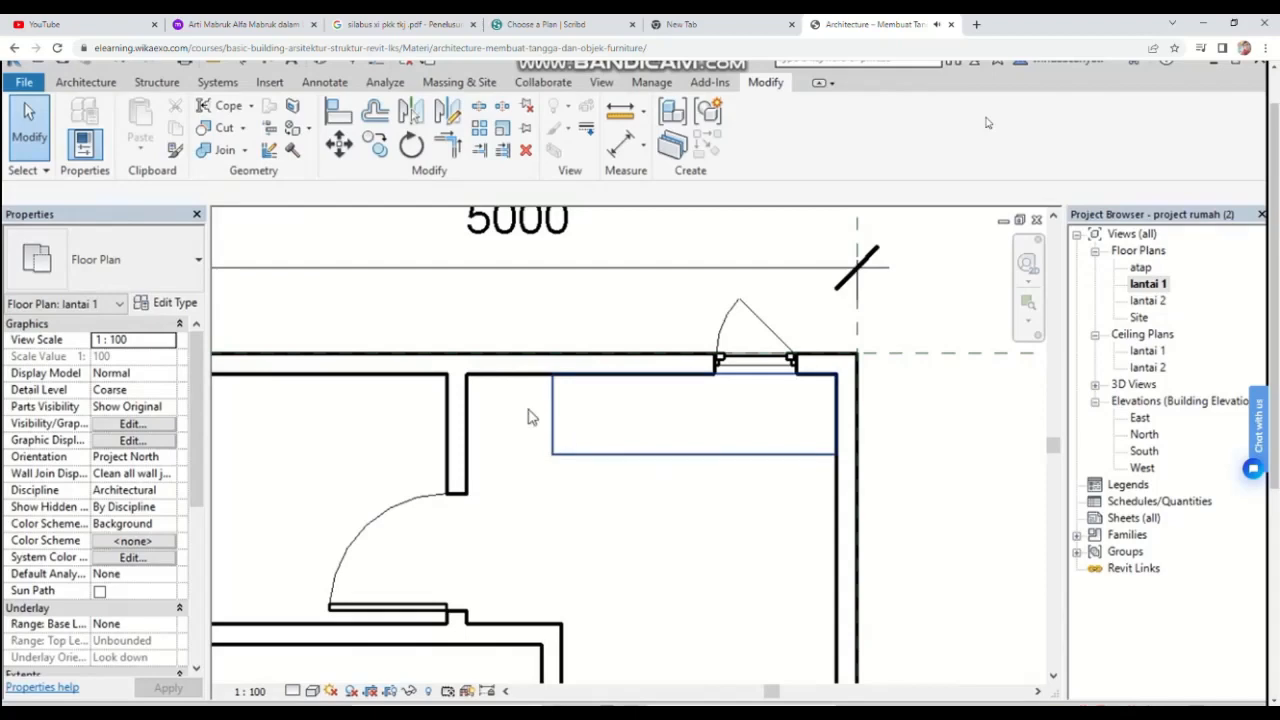
Step: Start Place a Component and load the M_Sink Kitchen-Single family from the US Metric Plumbing, Architectural, Fixtures, Sinks library
click(112, 88)
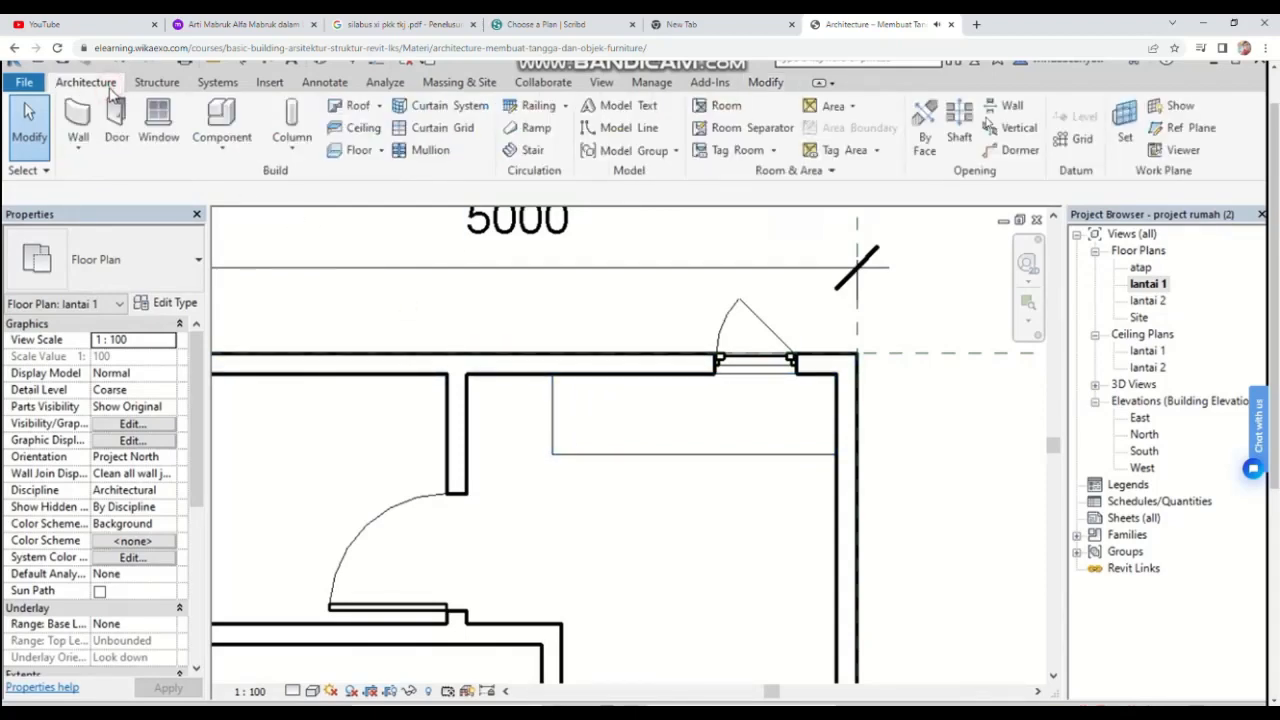
click(223, 145)
click(262, 181)
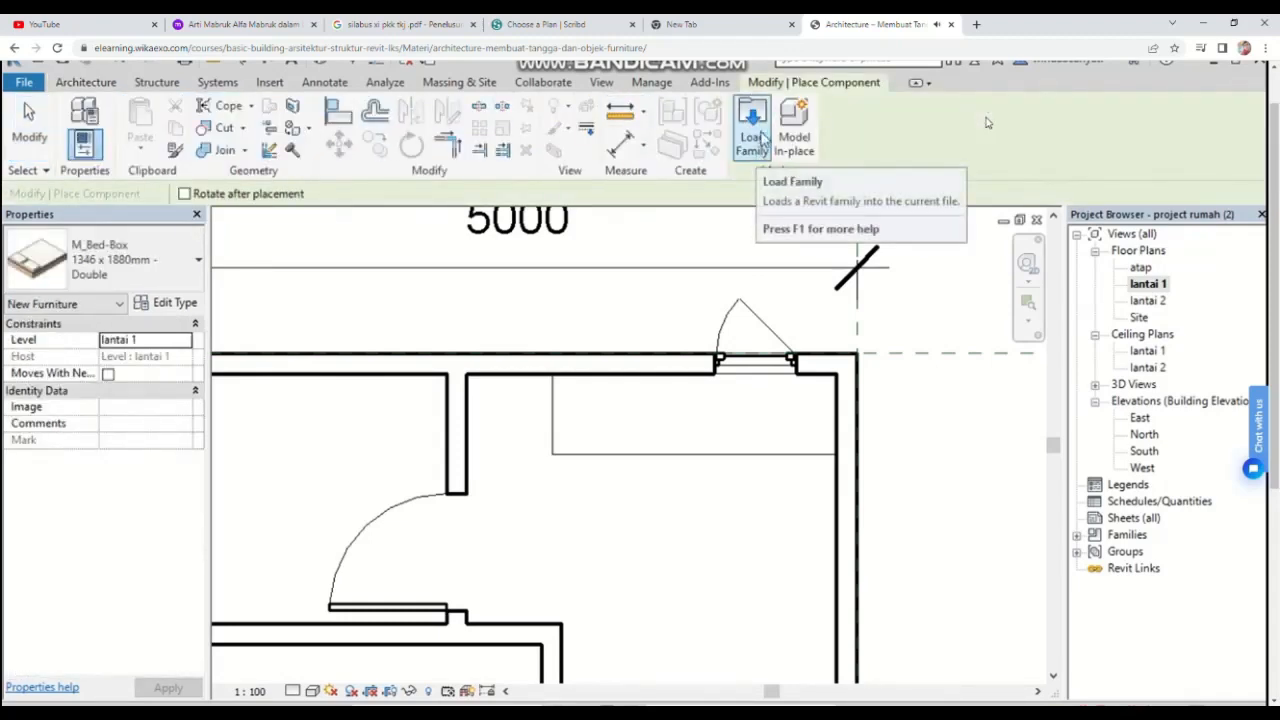
click(752, 138)
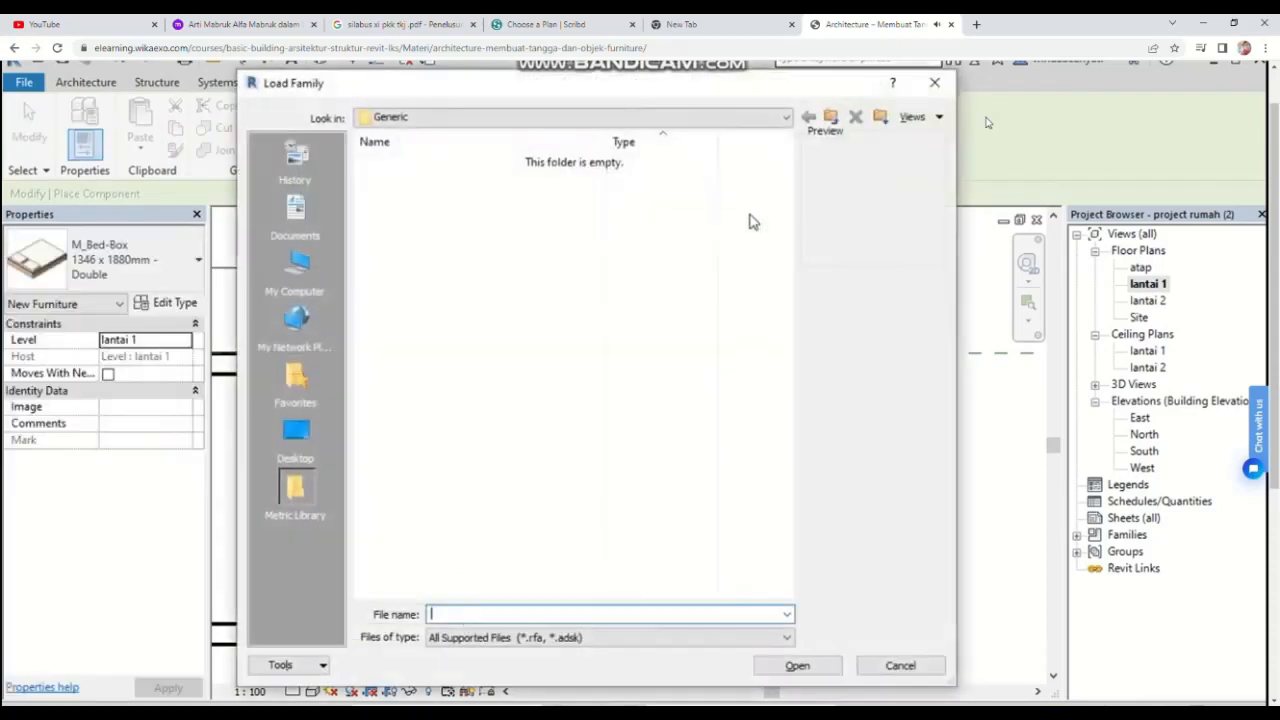
click(758, 118)
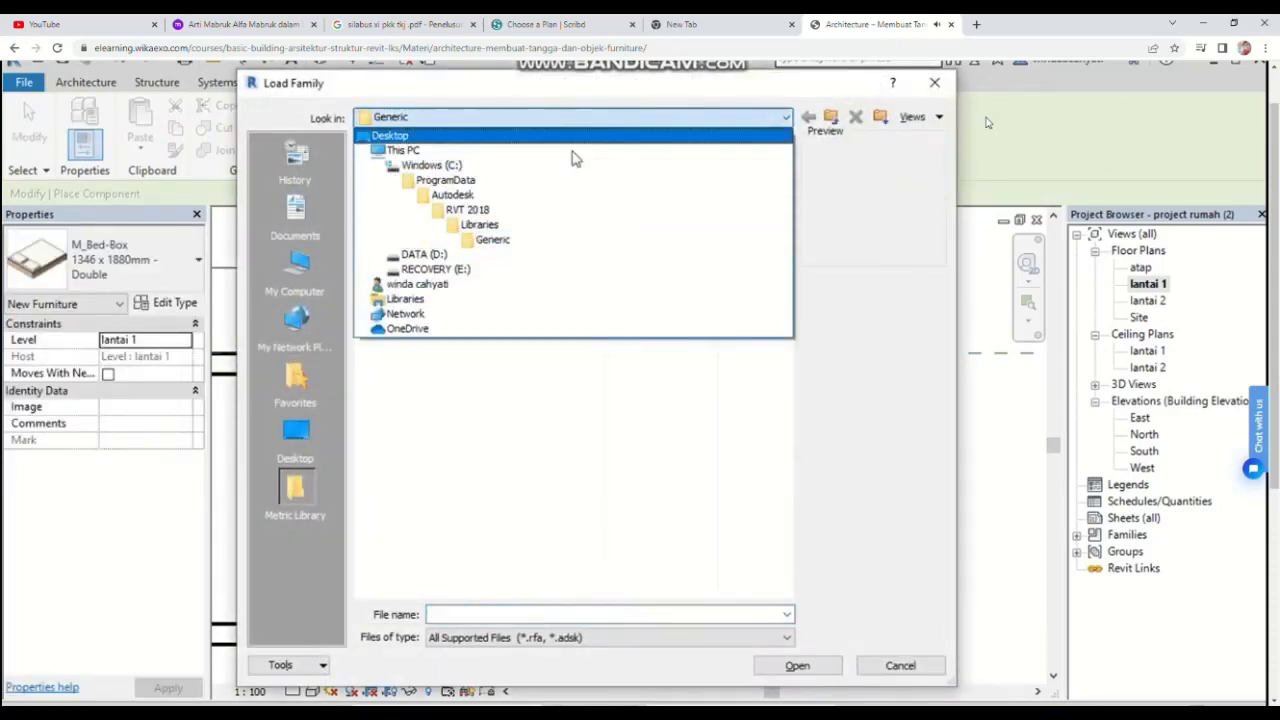
click(508, 226)
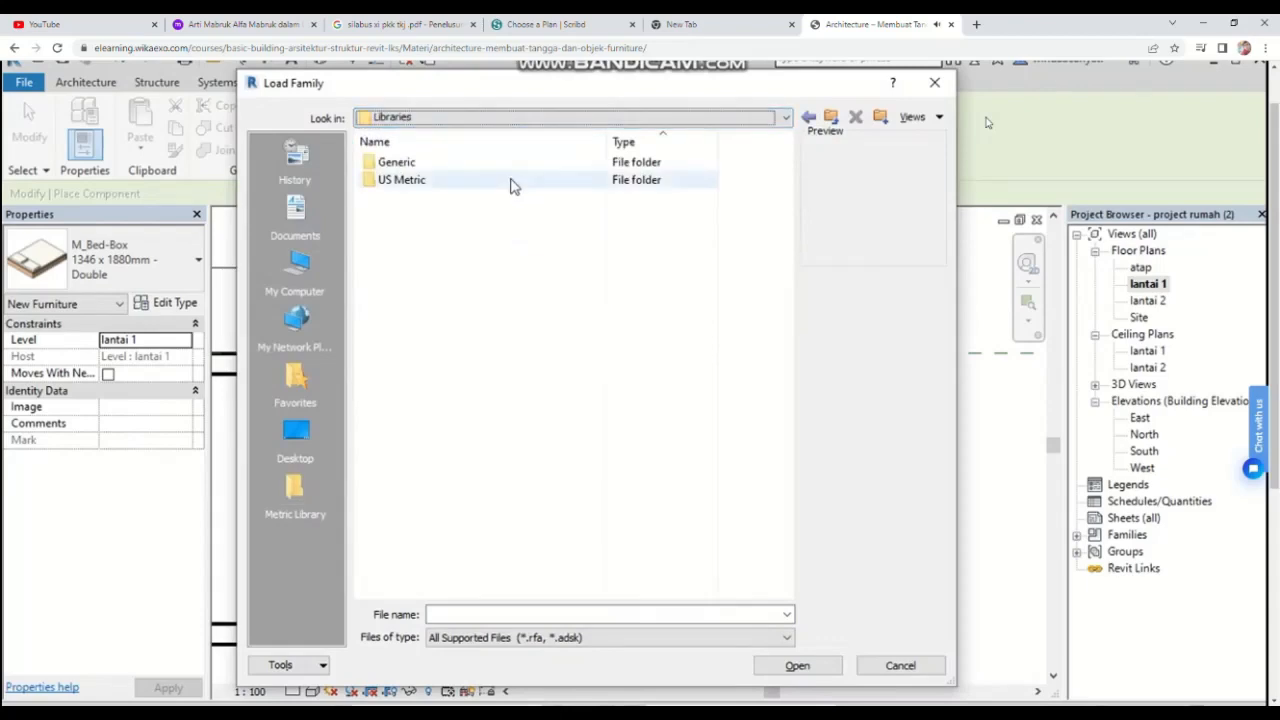
double_click(511, 183)
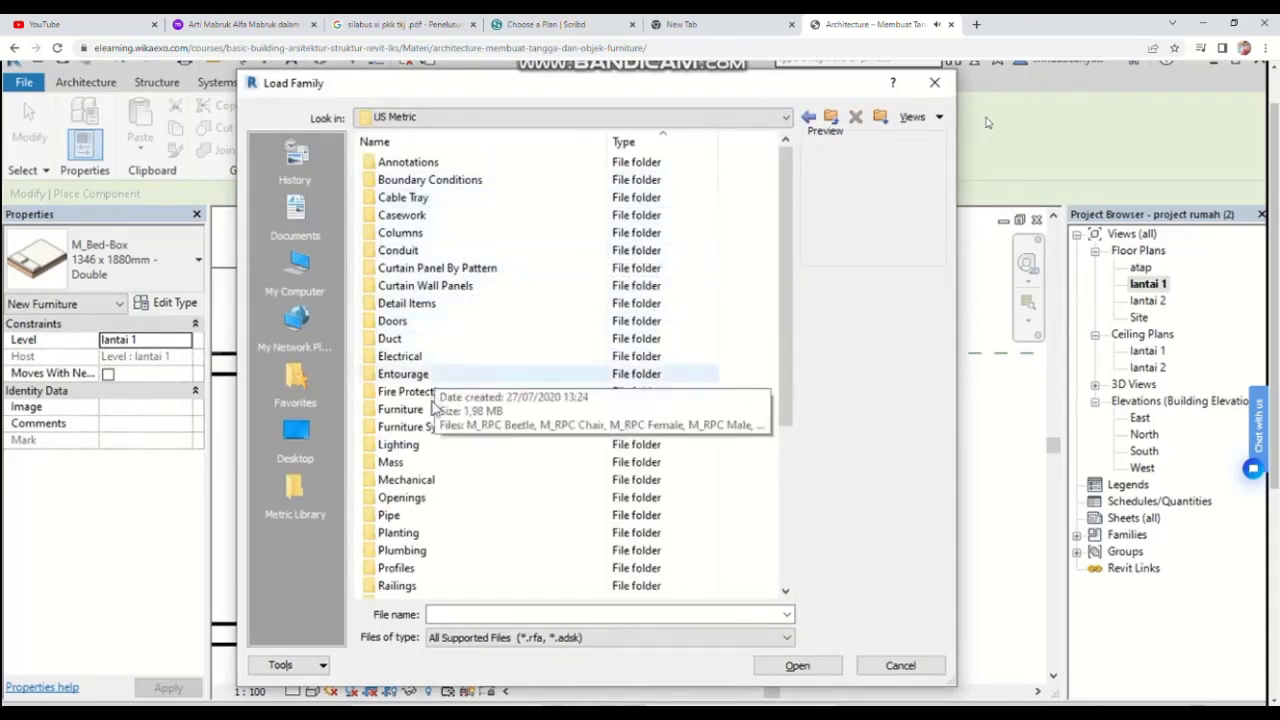
click(416, 553)
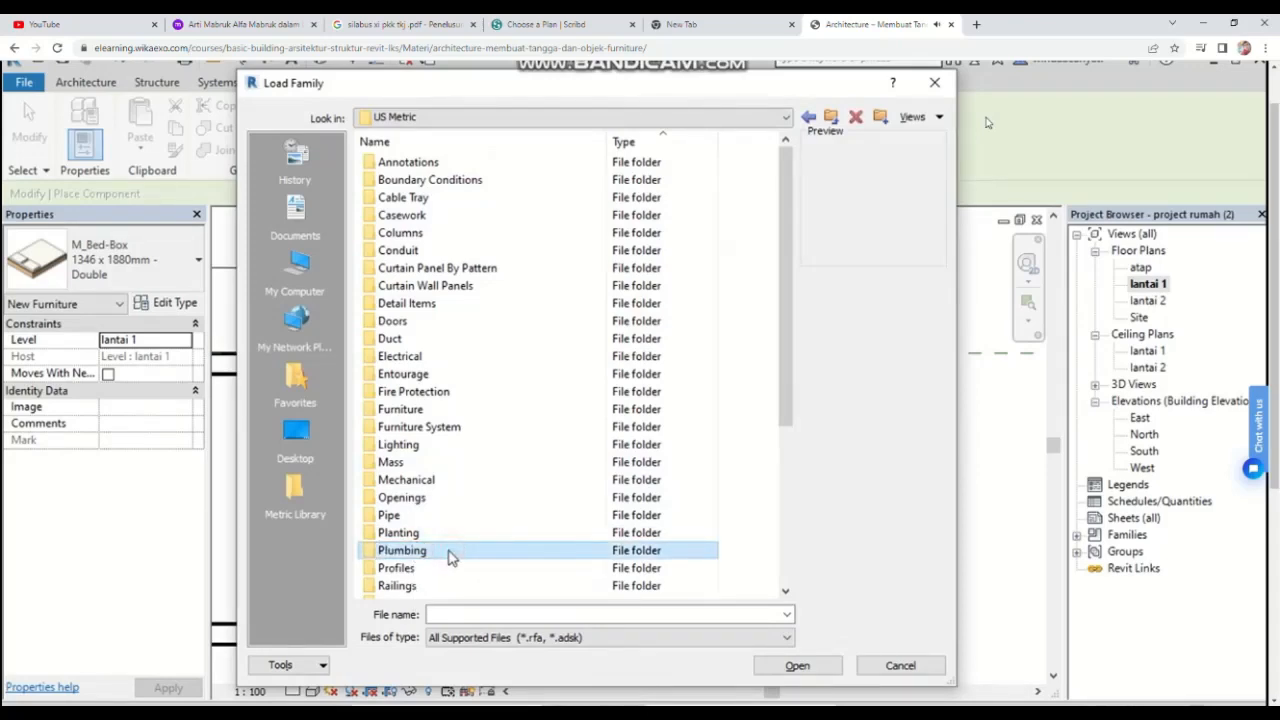
double_click(449, 556)
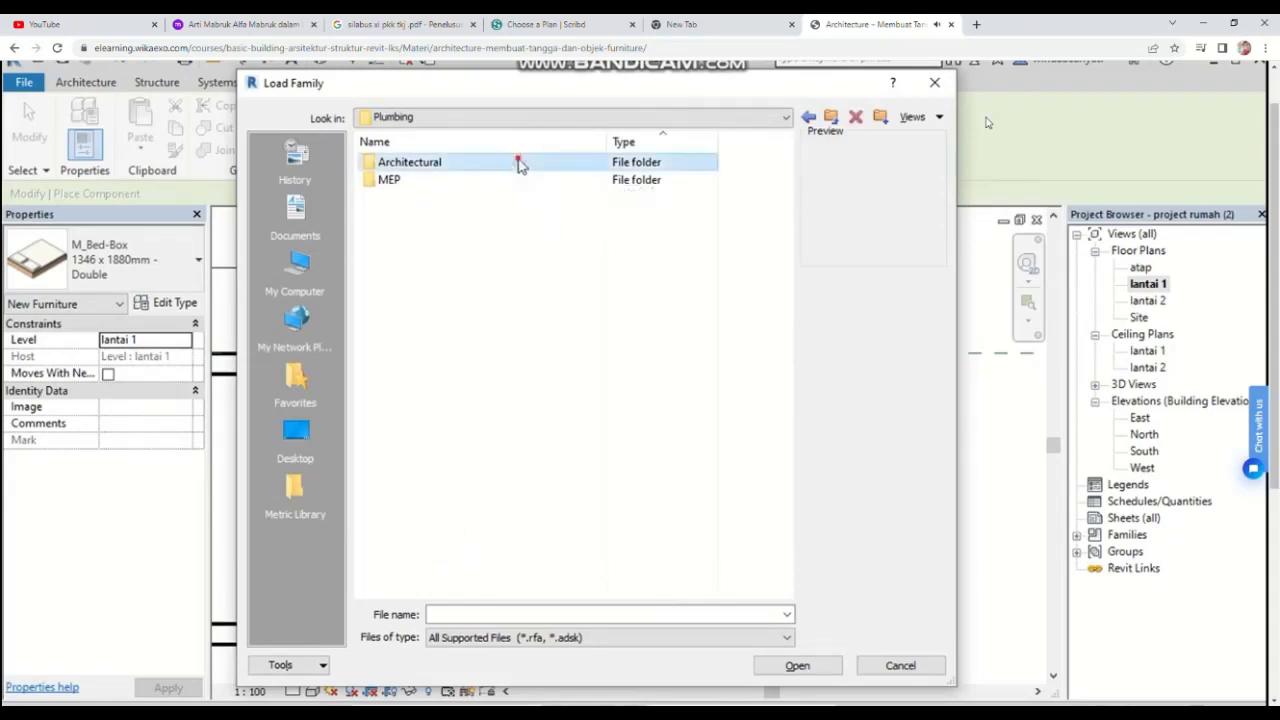
double_click(518, 163)
double_click(489, 180)
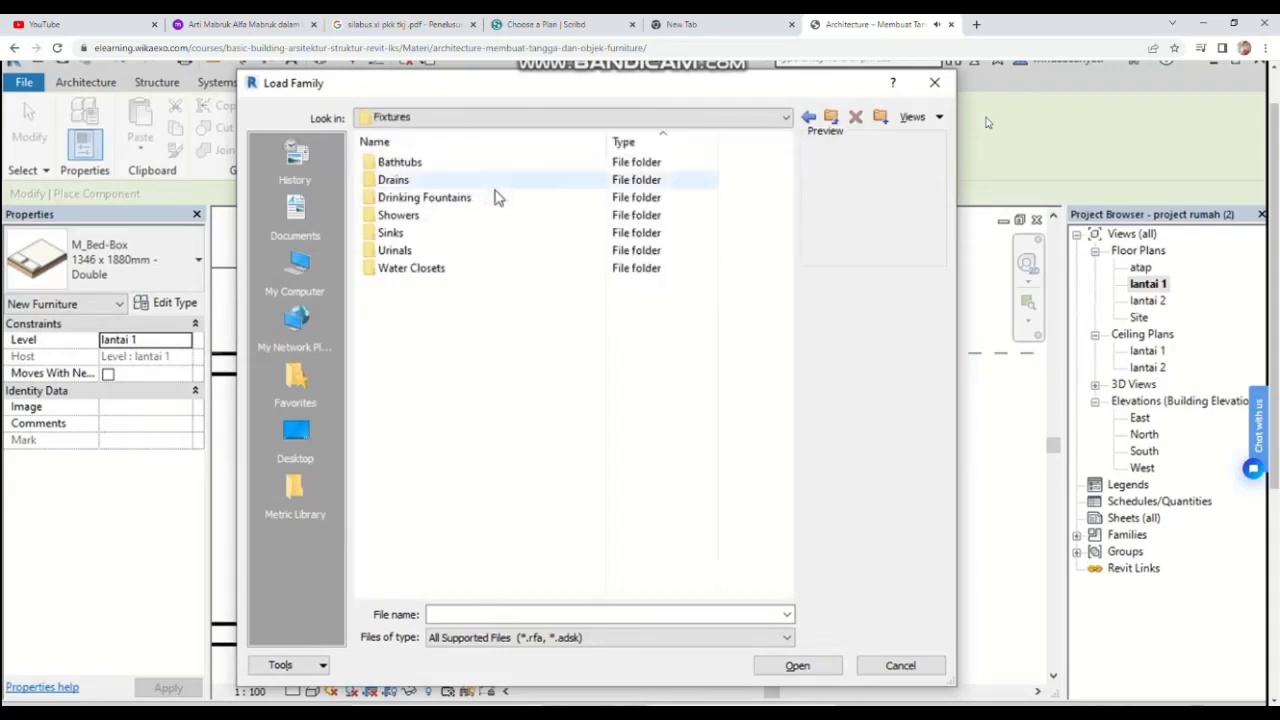
double_click(491, 237)
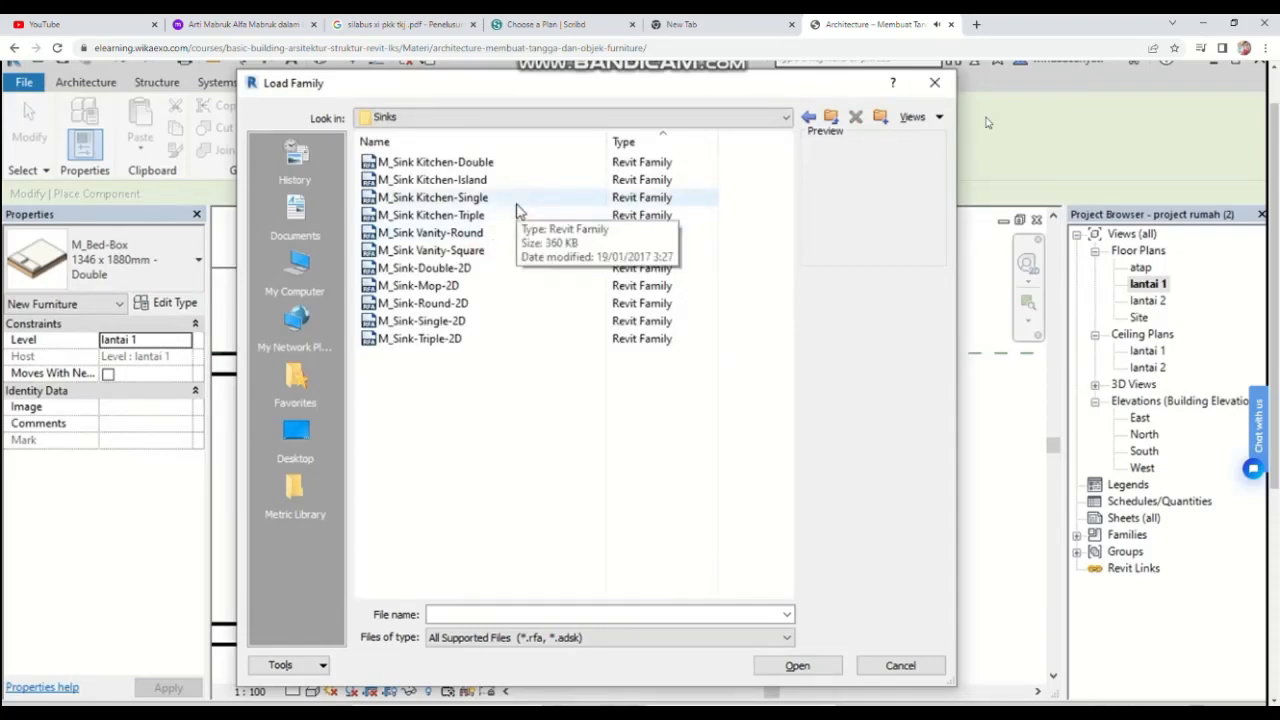
click(520, 198)
click(820, 666)
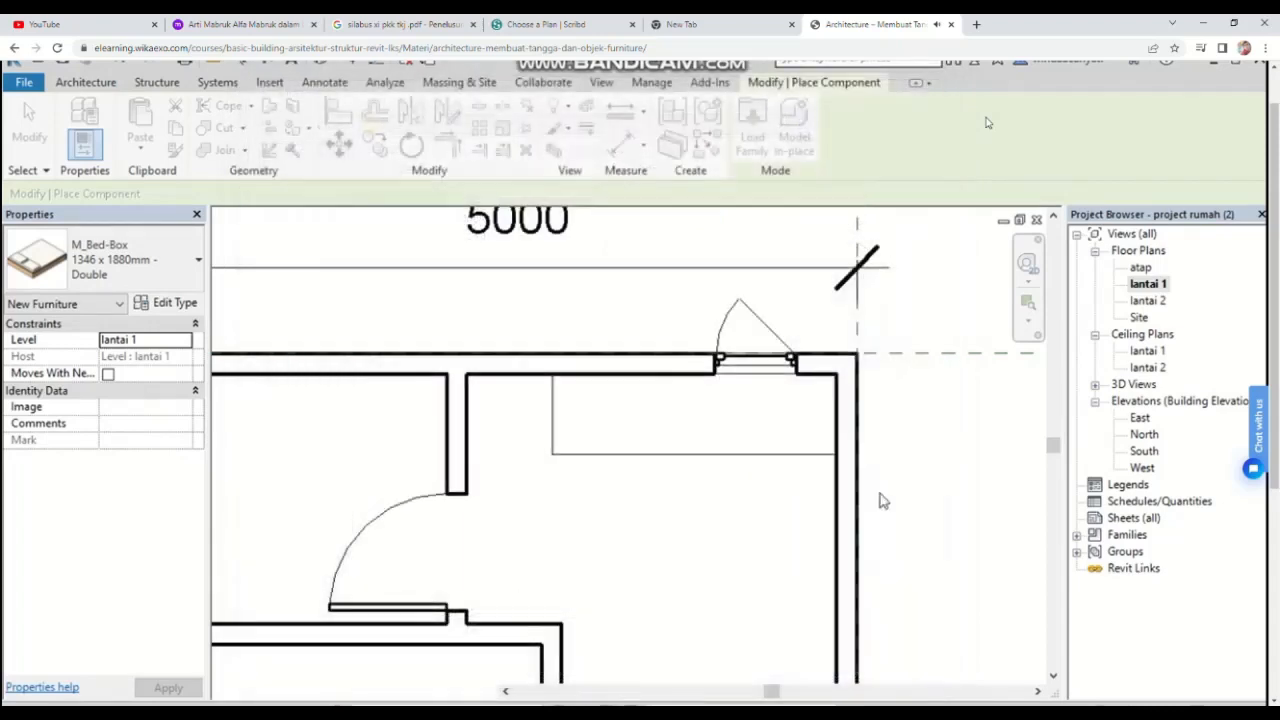
click(146, 250)
scroll(160, 513, down, 12)
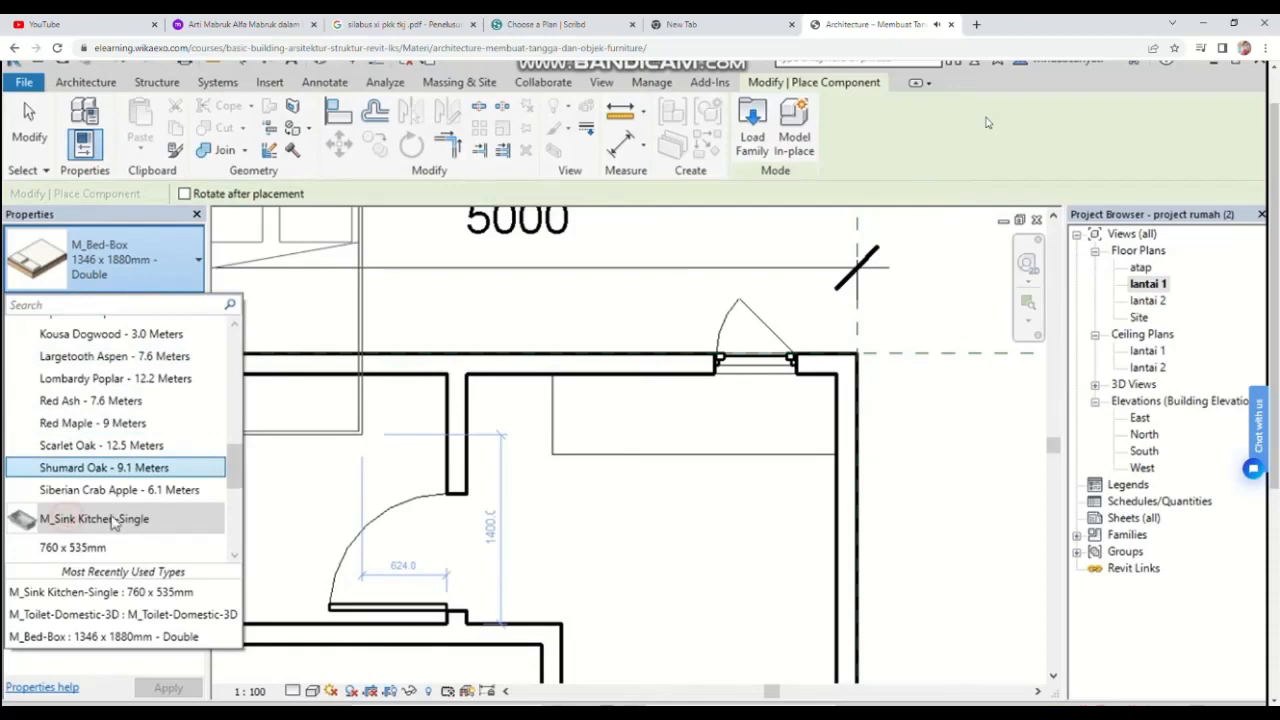
click(730, 420)
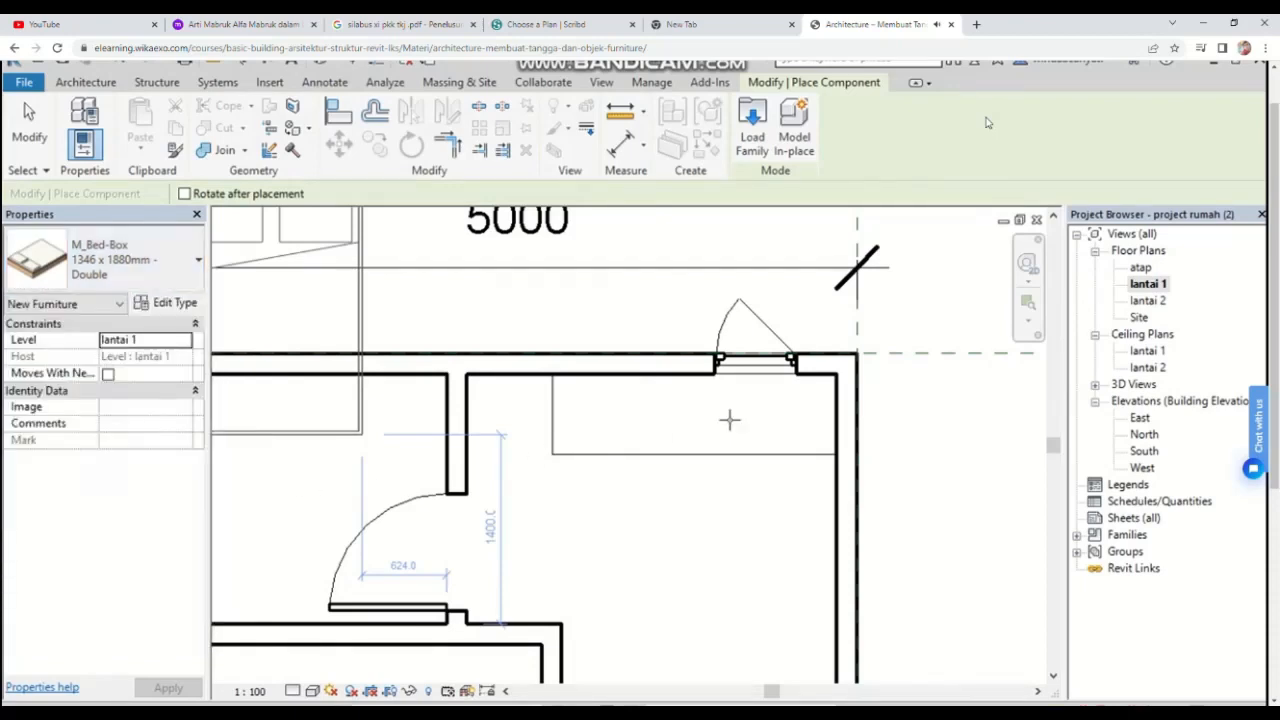
key(Escape)
click(165, 274)
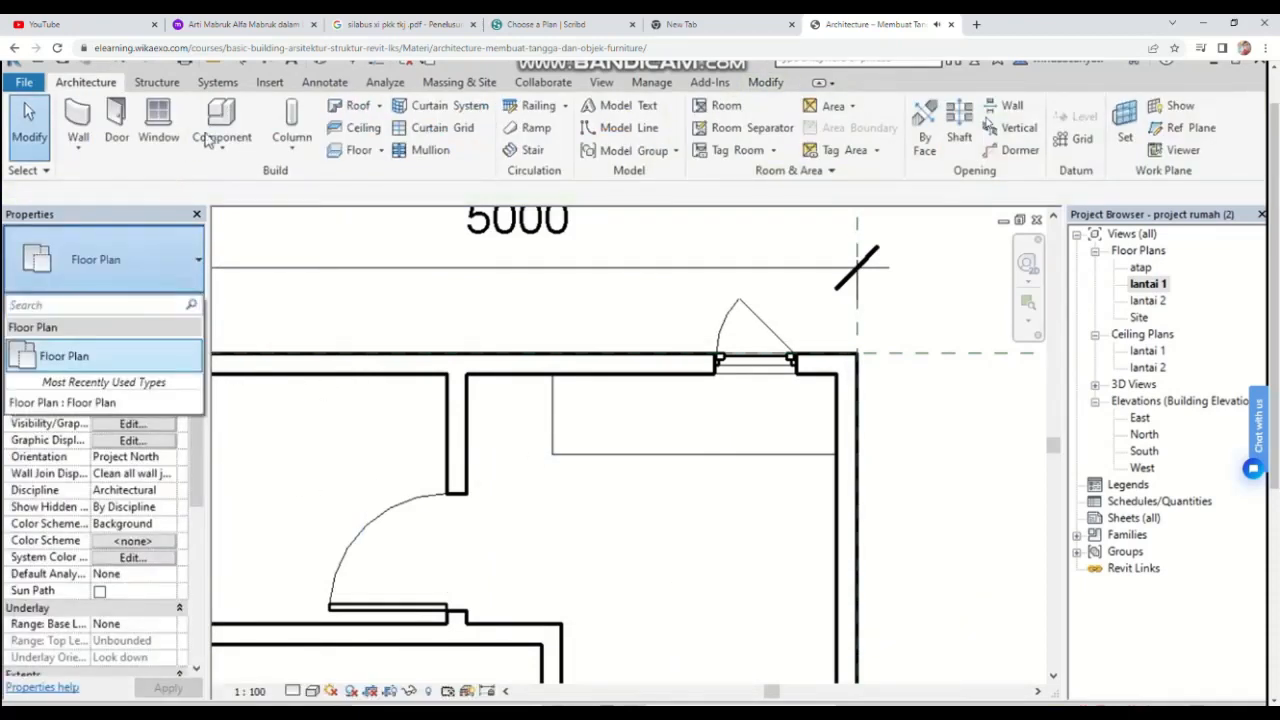
Step: Place an M_Sink Kitchen-Single 760 x 535mm sink on the counter near the room's upper-right corner
click(206, 135)
click(222, 146)
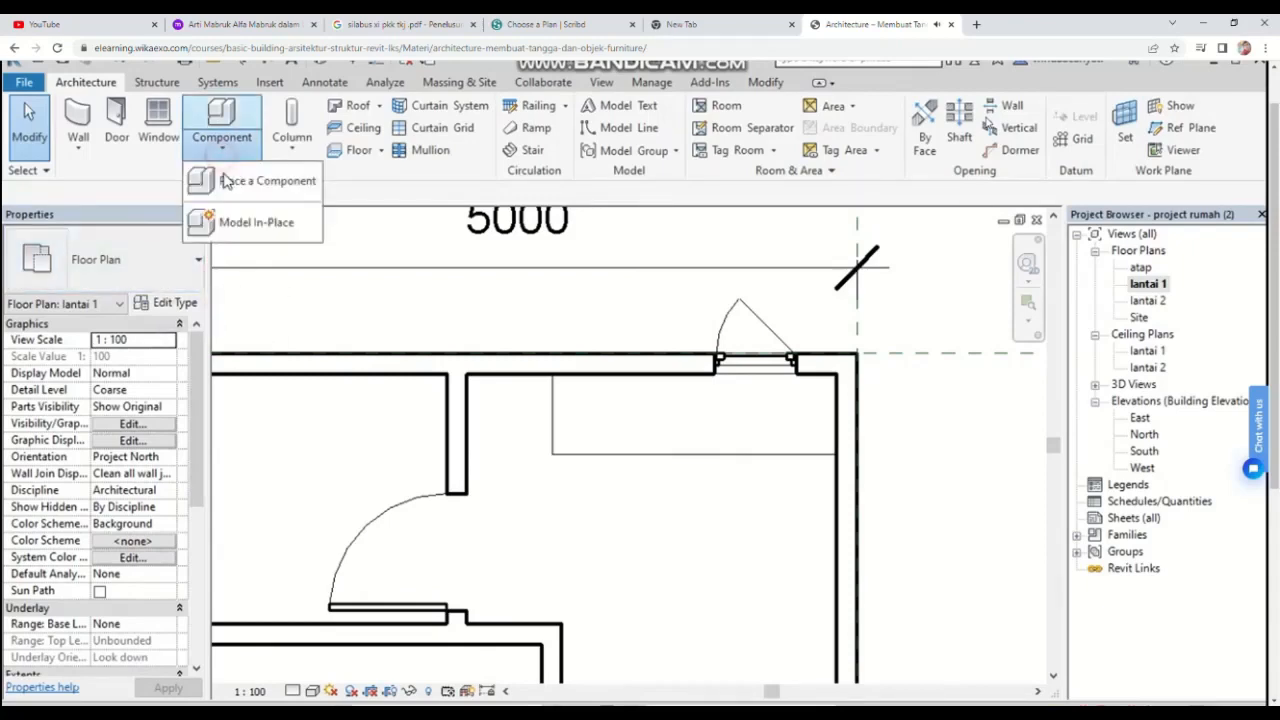
click(257, 180)
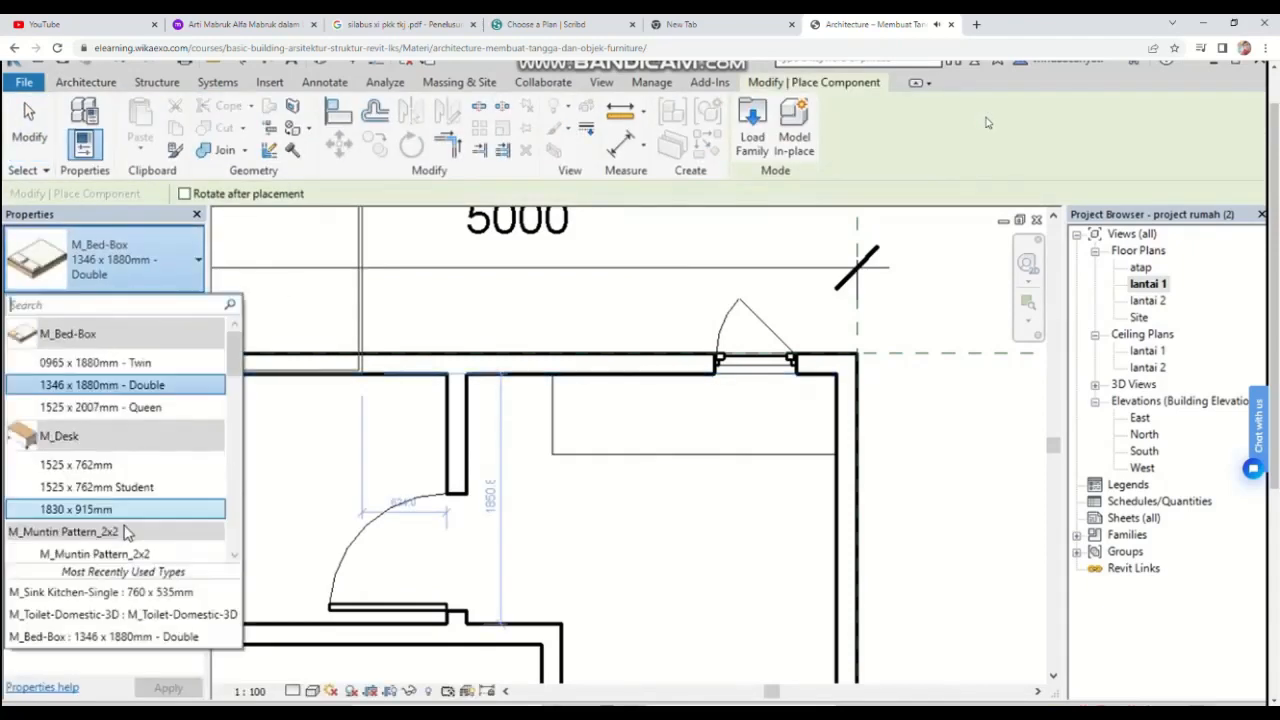
scroll(120, 529, down, 10)
scroll(115, 555, up, 5)
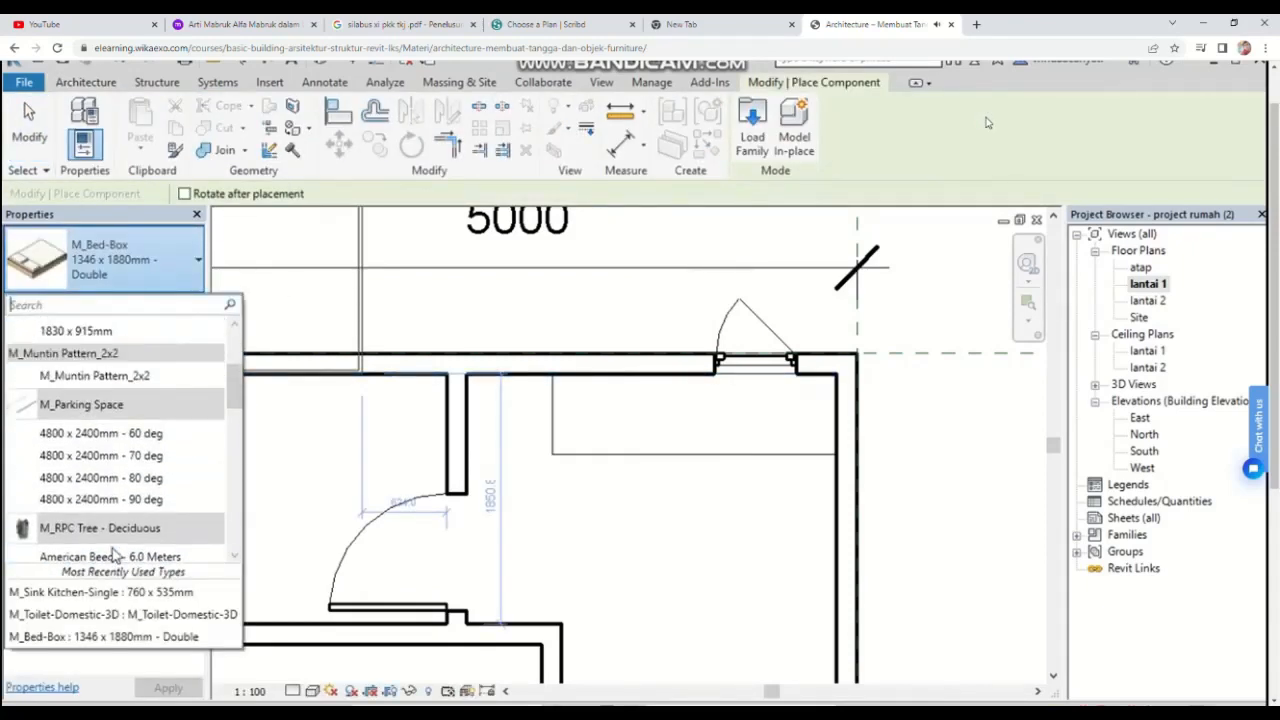
scroll(112, 533, down, 8)
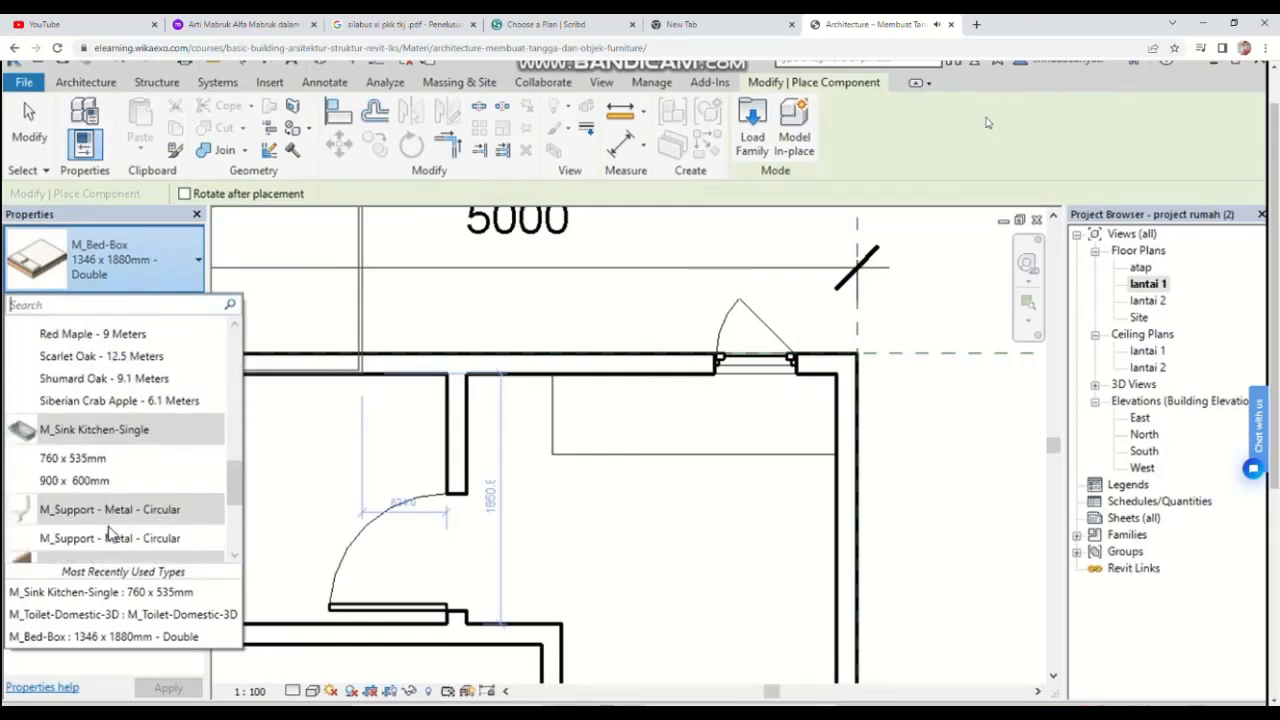
scroll(110, 533, down, 3)
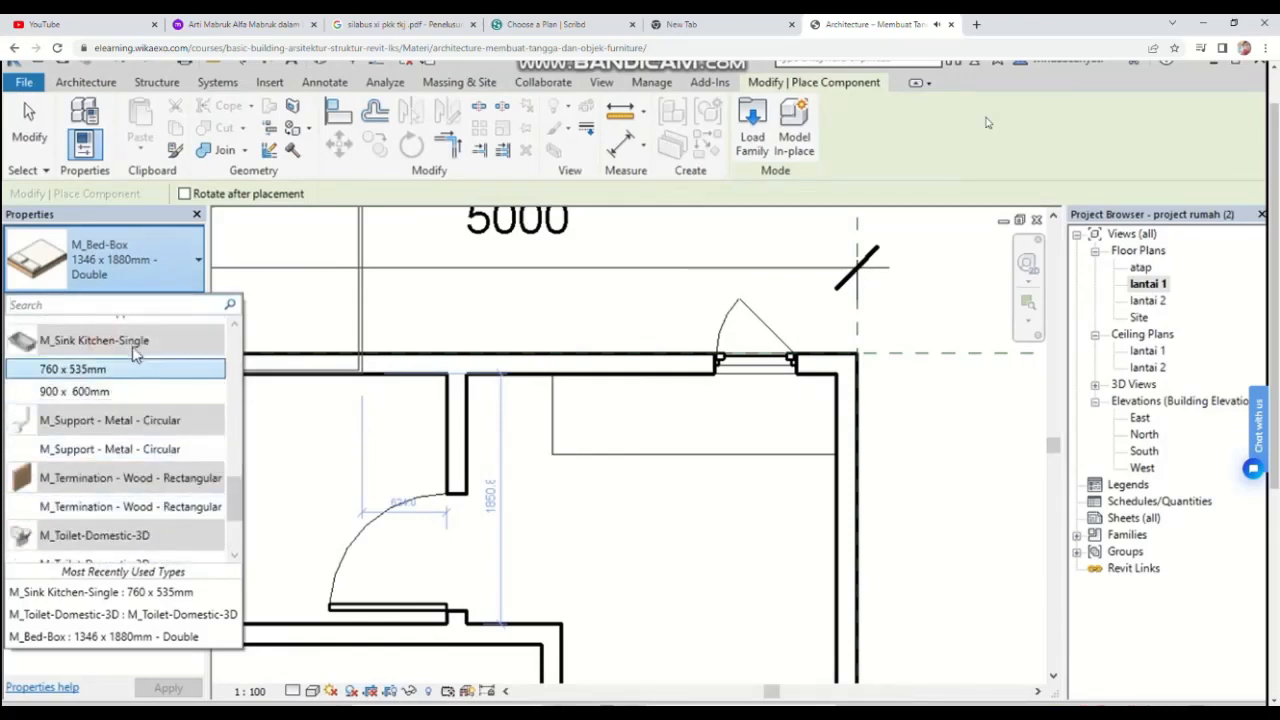
click(127, 370)
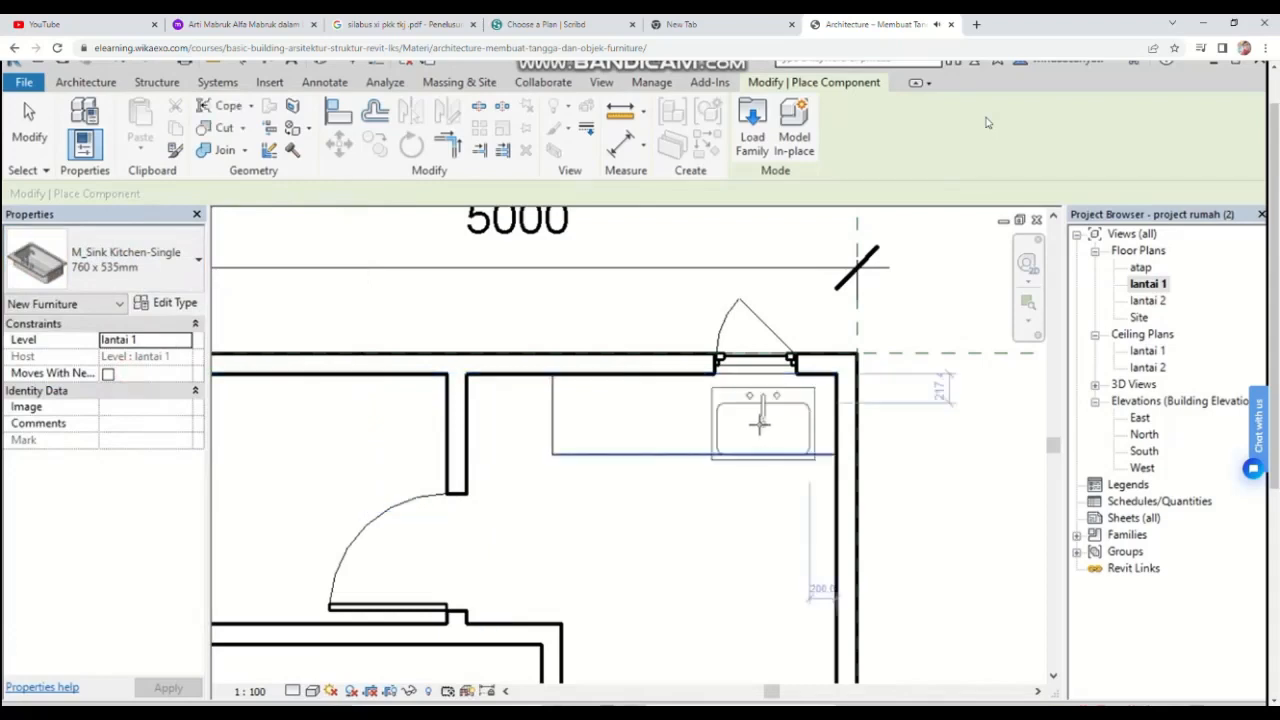
scroll(730, 410, up, 2)
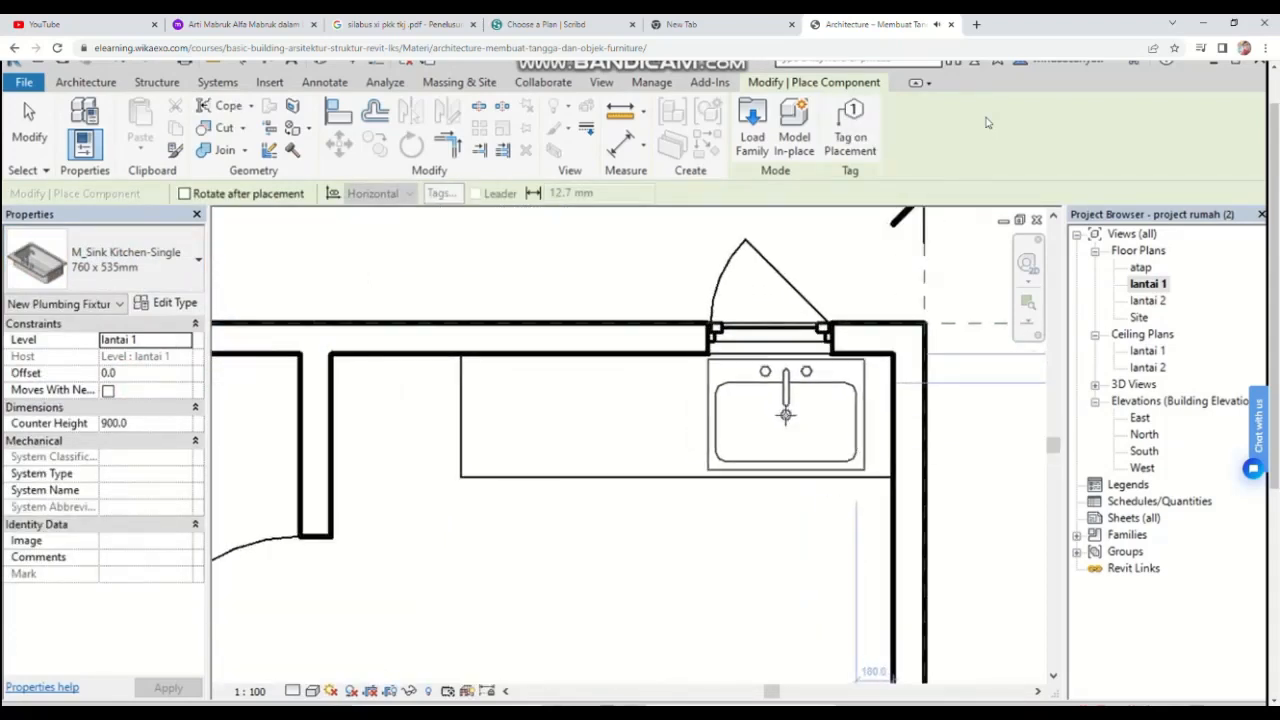
click(785, 415)
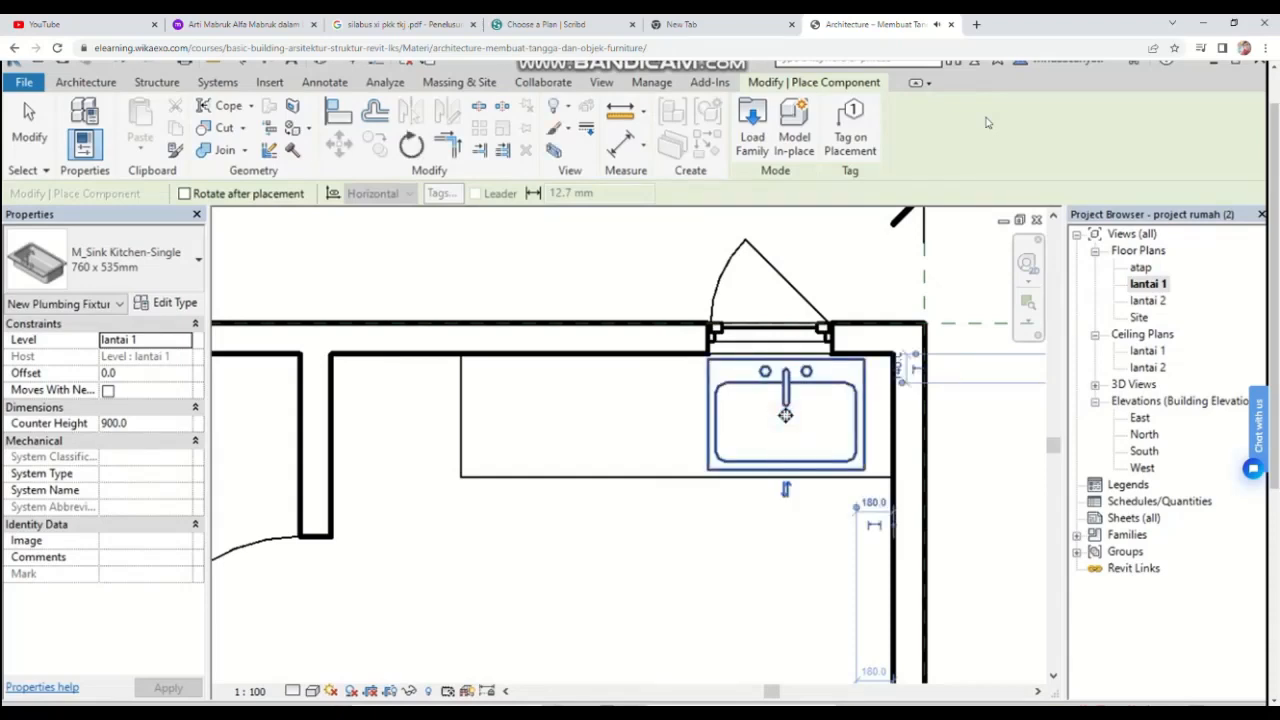
key(Escape)
key(Escape)
Step: Start Place a Component and choose the M_Bed-Box 1346 x 1880mm - Double furniture type
scroll(797, 450, down, 2)
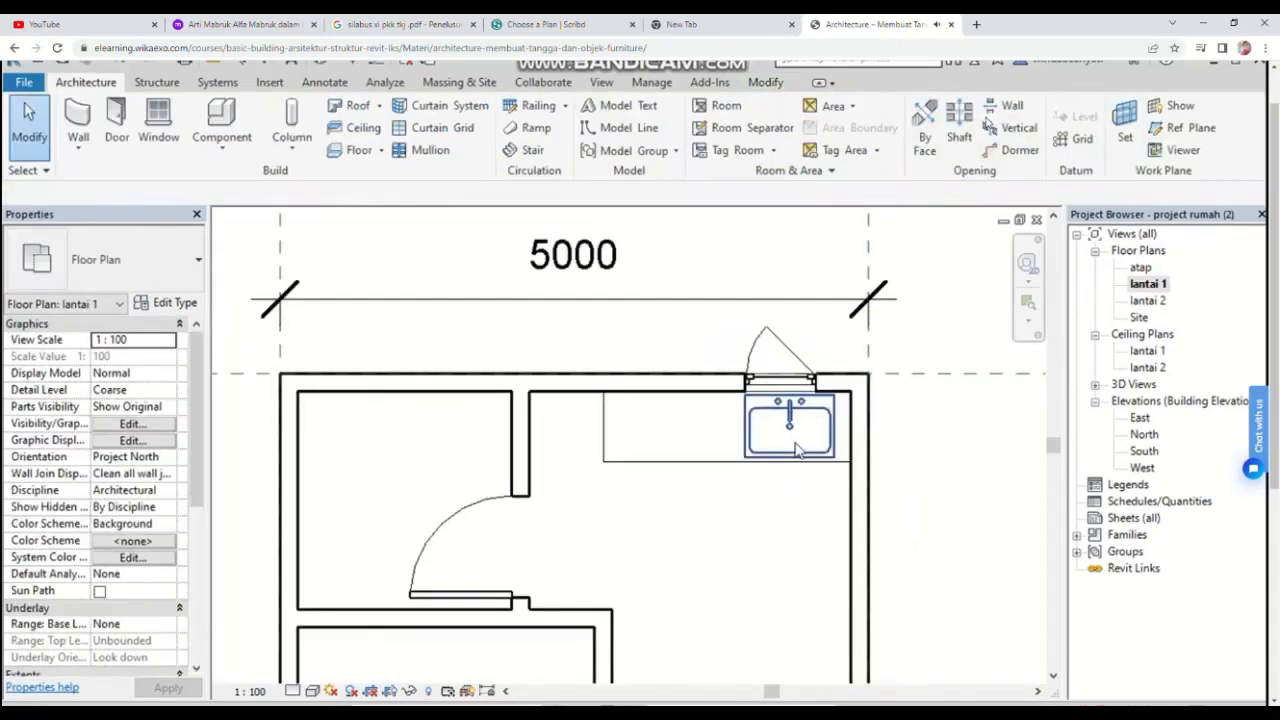
middle_drag(797, 450, 825, 404)
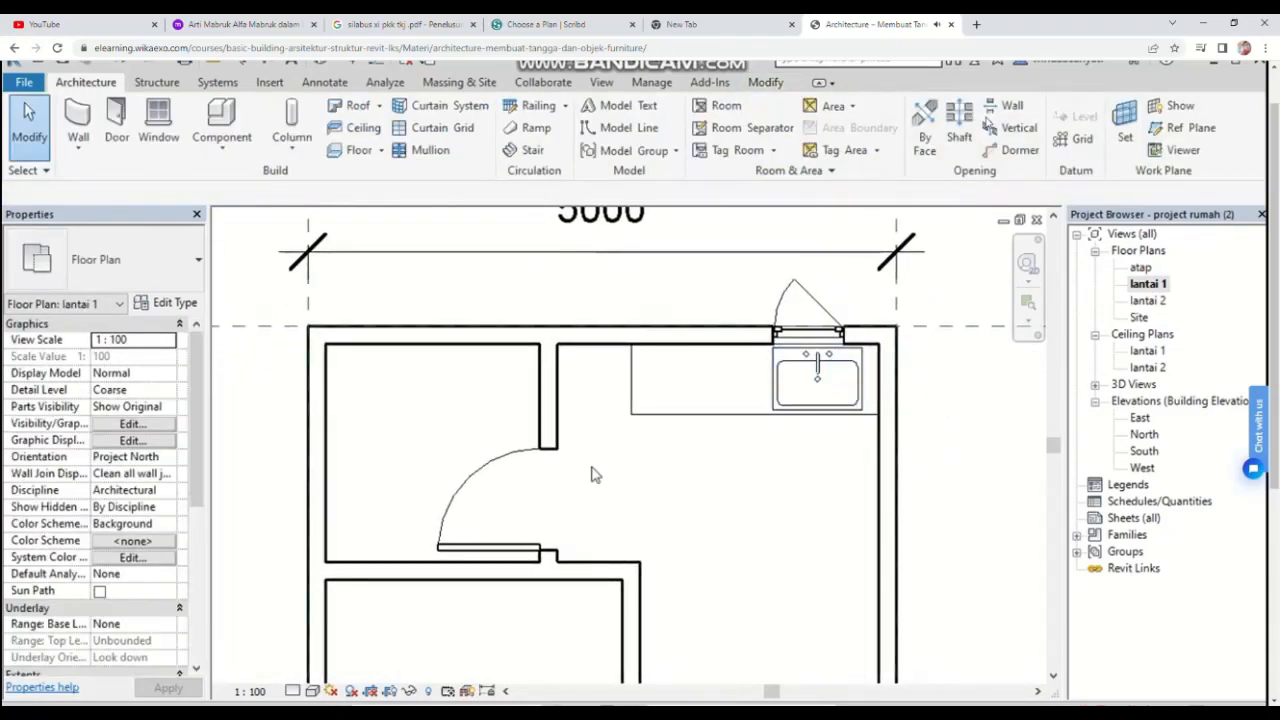
scroll(591, 475, down, 2)
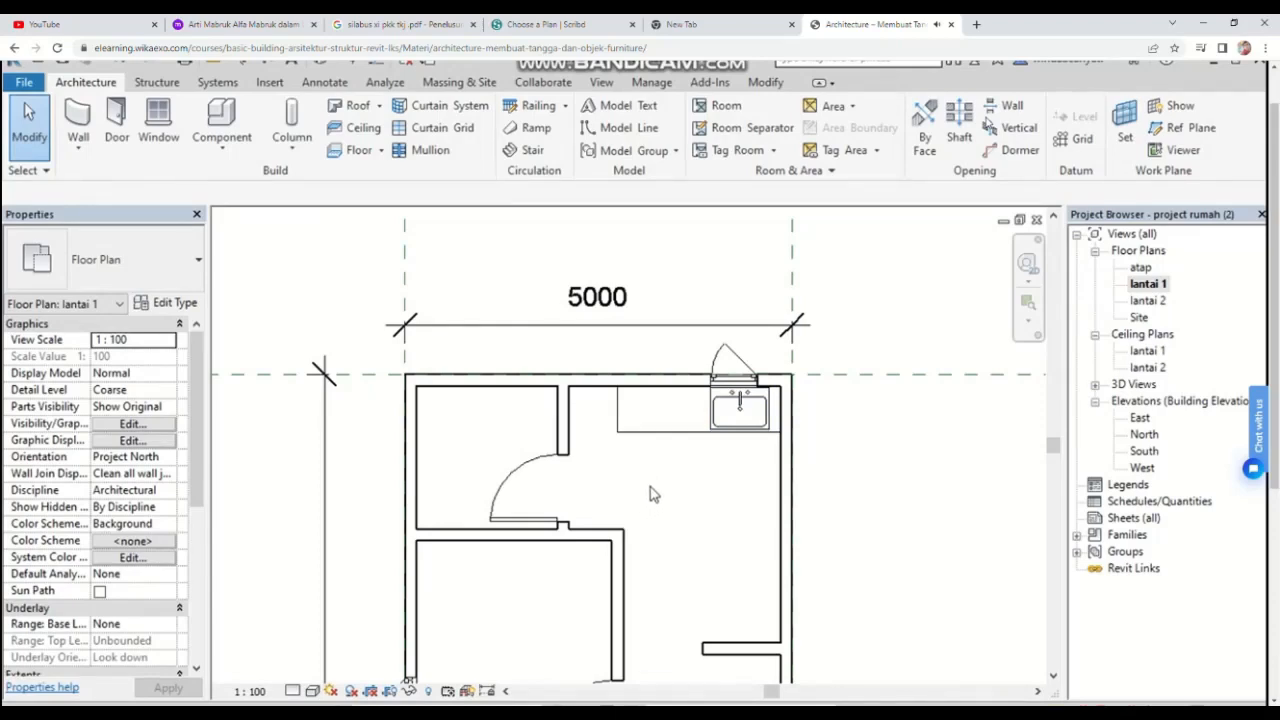
scroll(650, 493, down, 3)
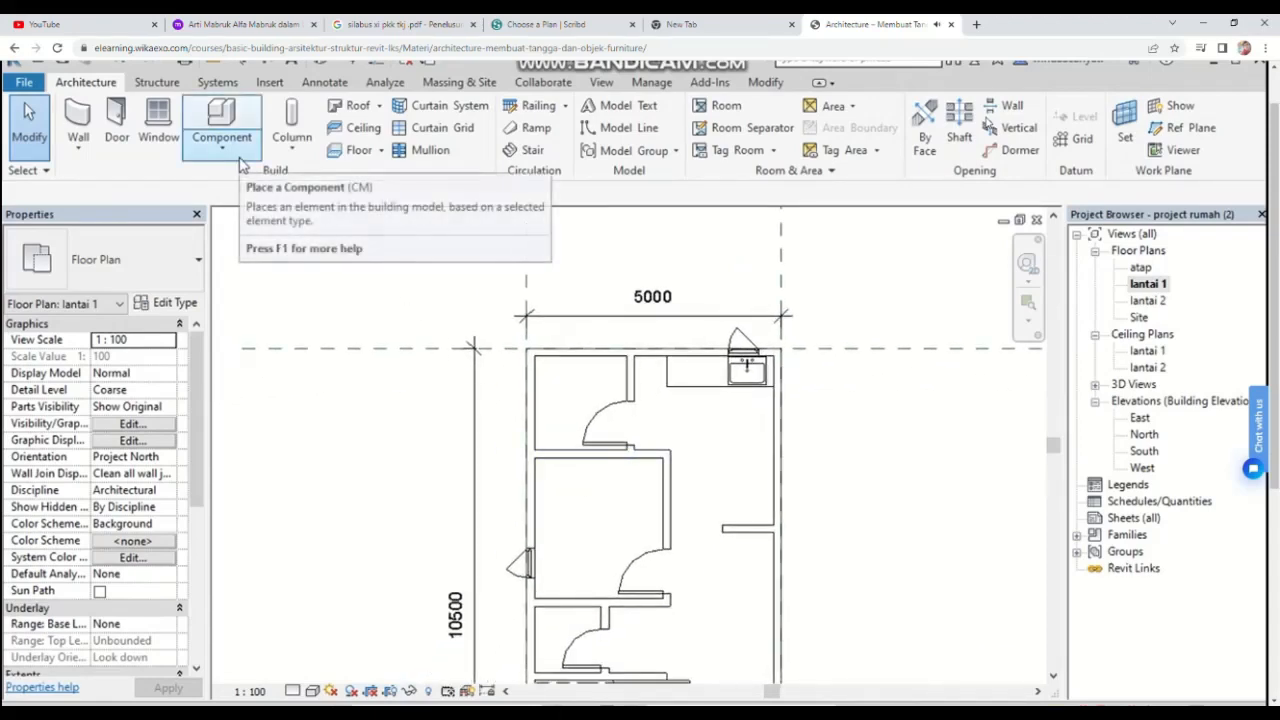
click(222, 148)
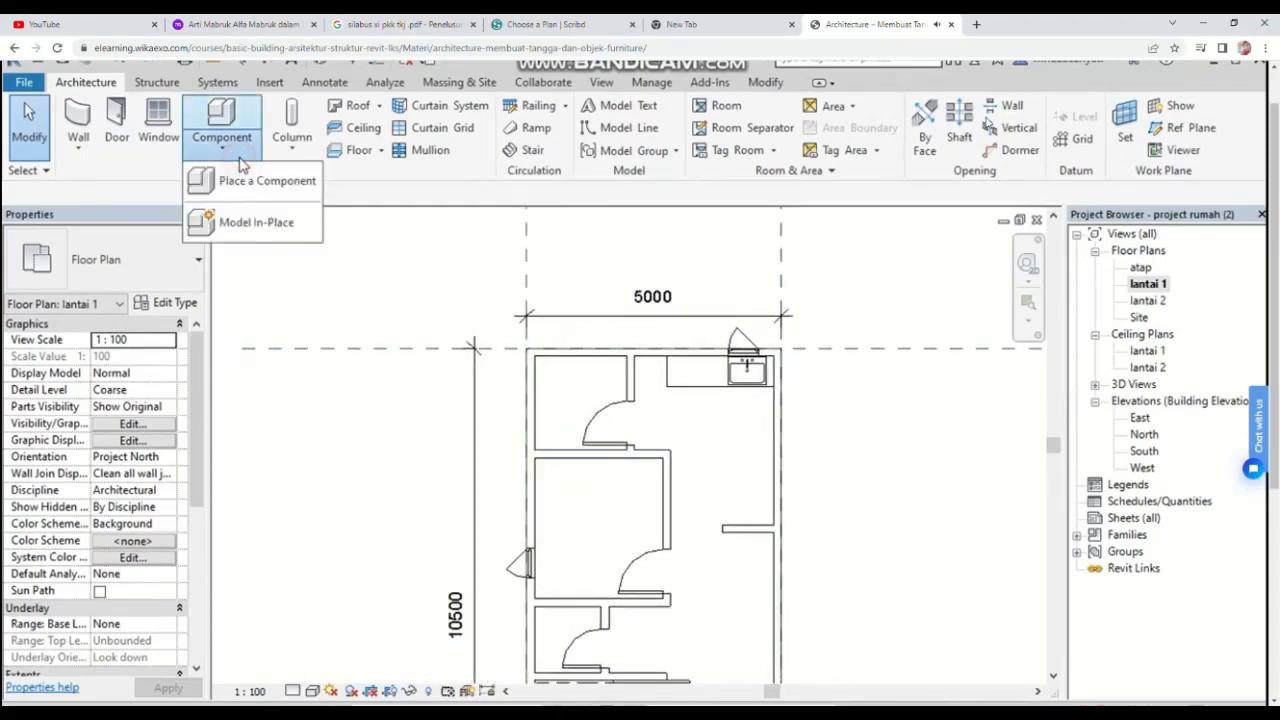
click(245, 179)
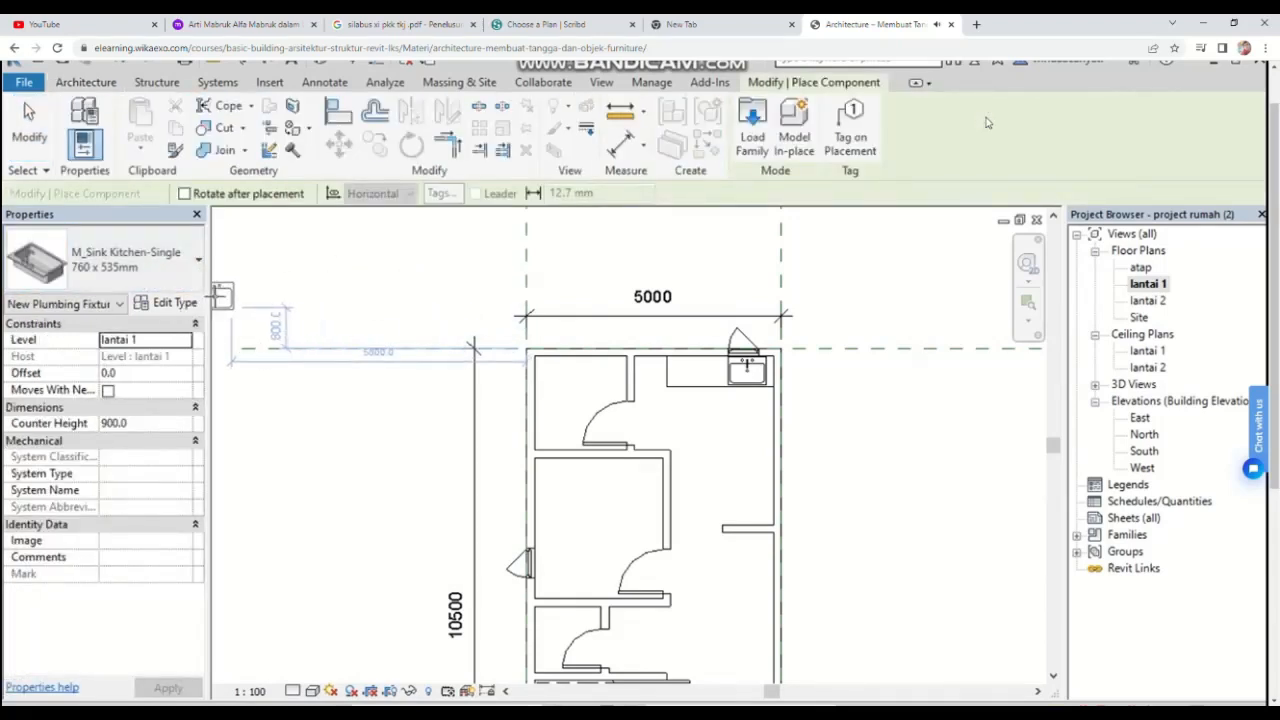
click(184, 271)
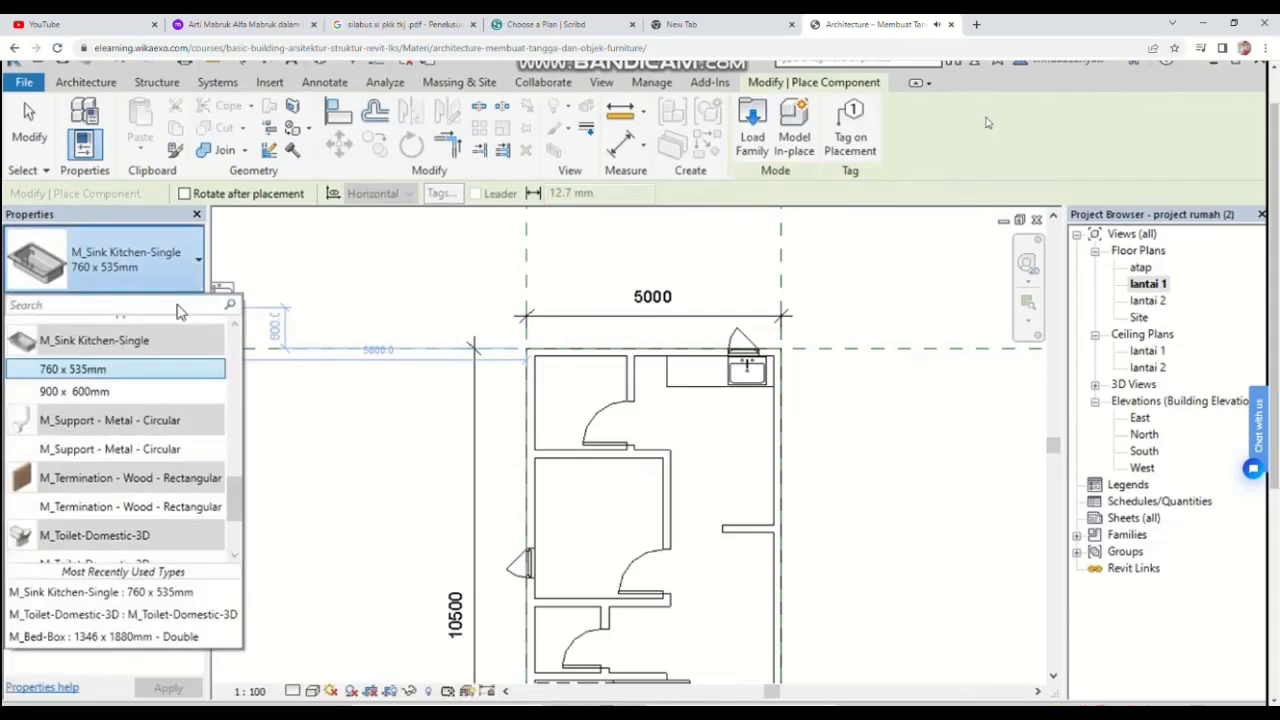
scroll(170, 408, up, 3)
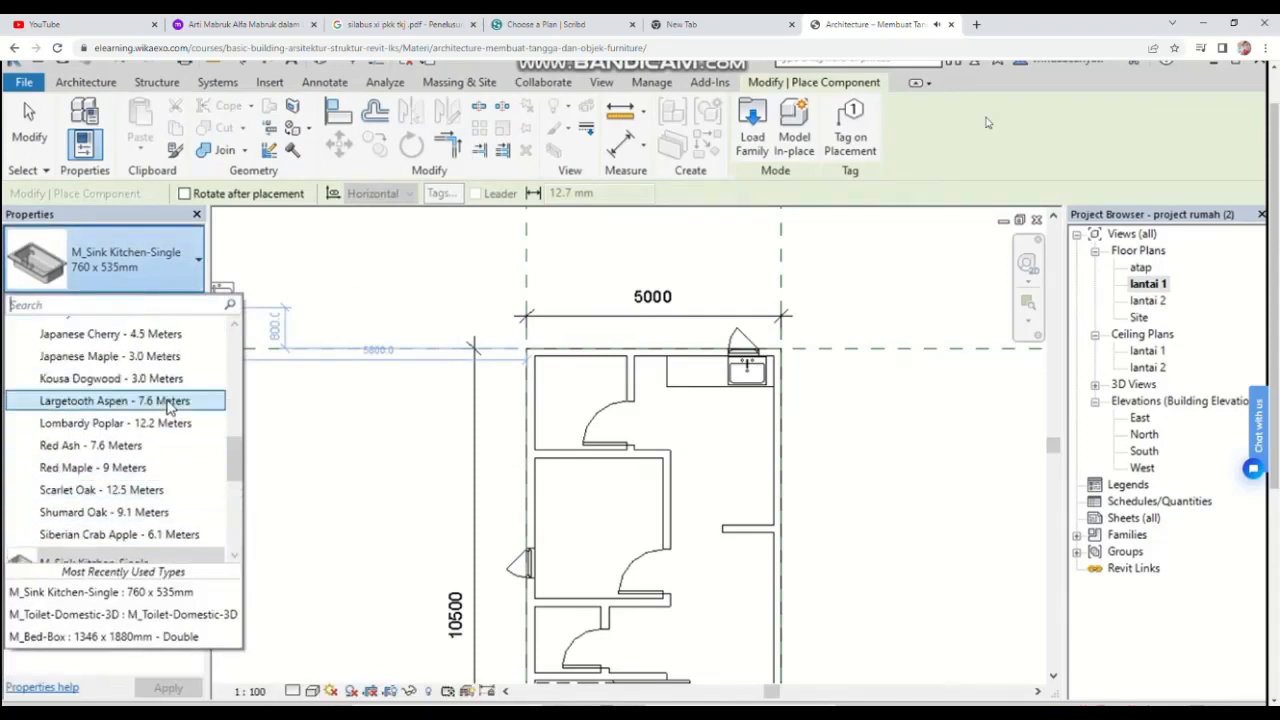
scroll(155, 405, up, 3)
scroll(128, 416, up, 5)
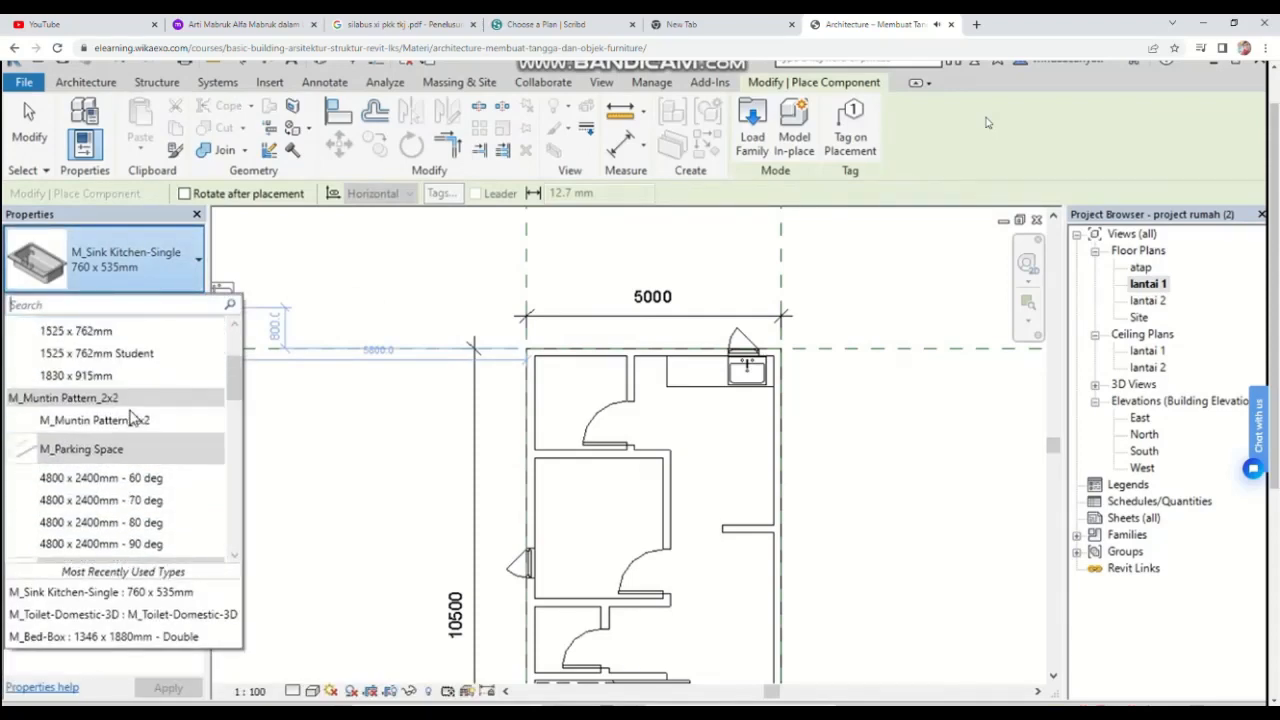
scroll(128, 415, up, 3)
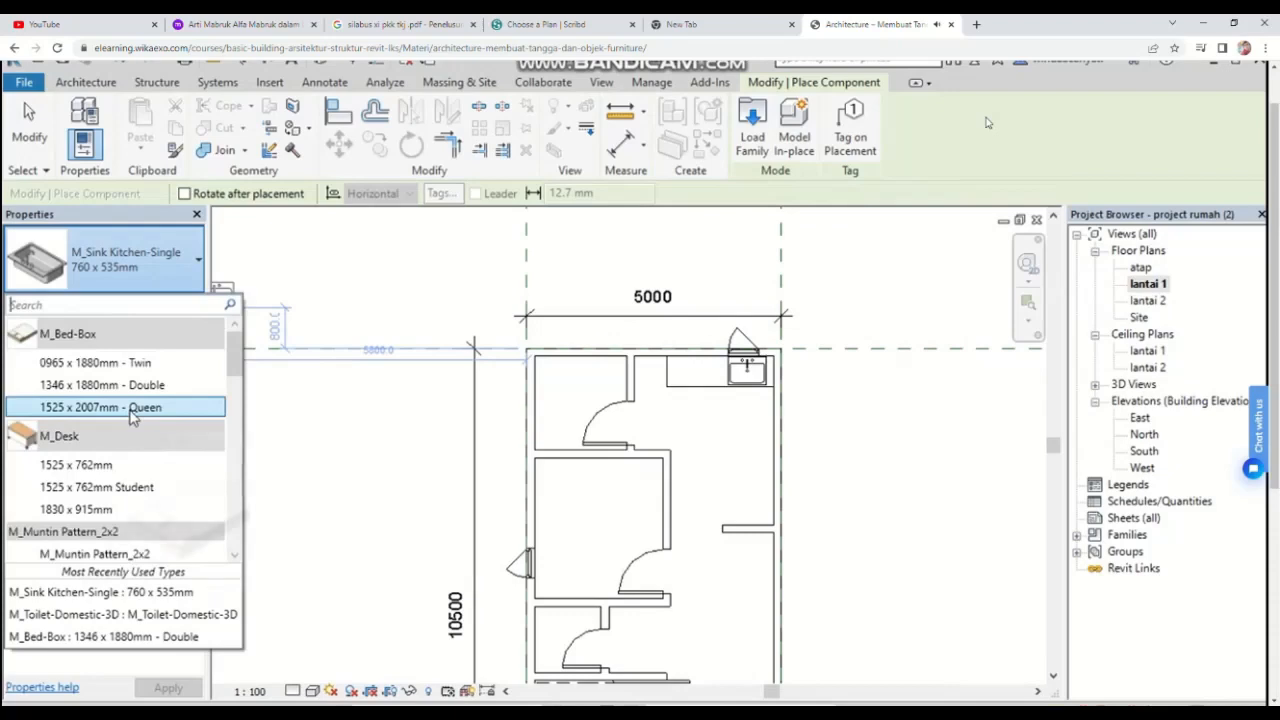
click(81, 365)
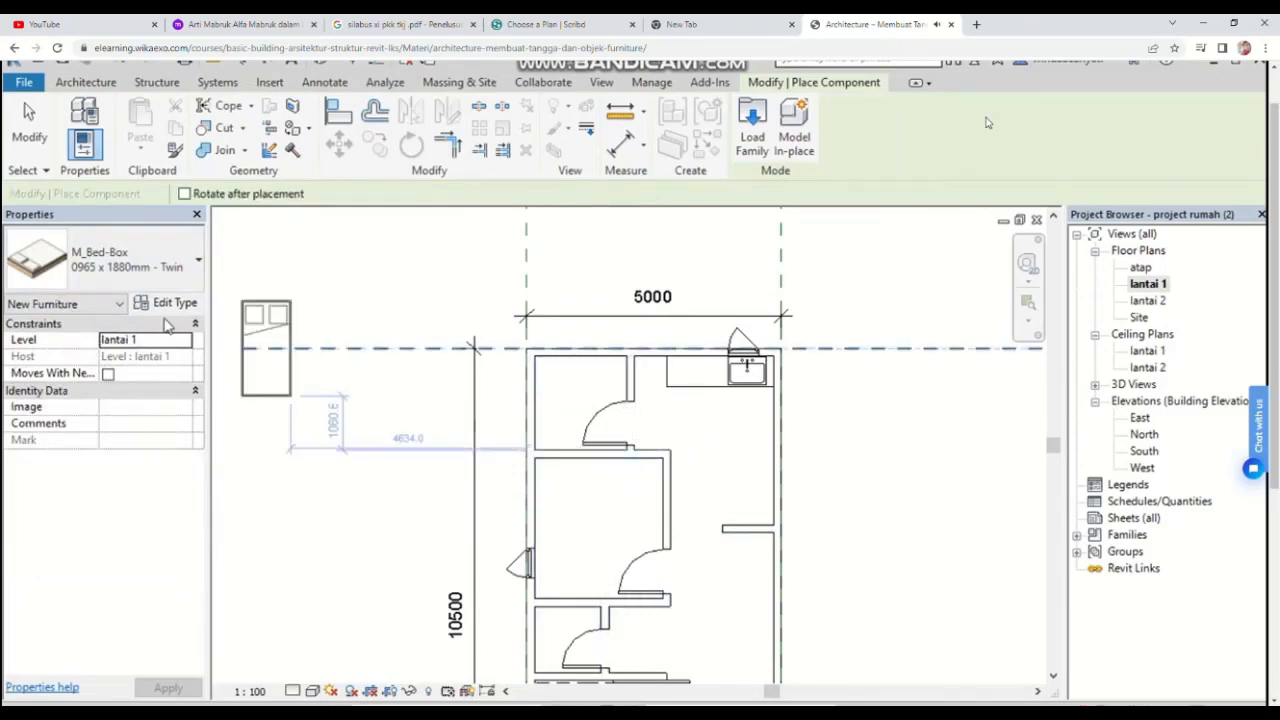
click(150, 262)
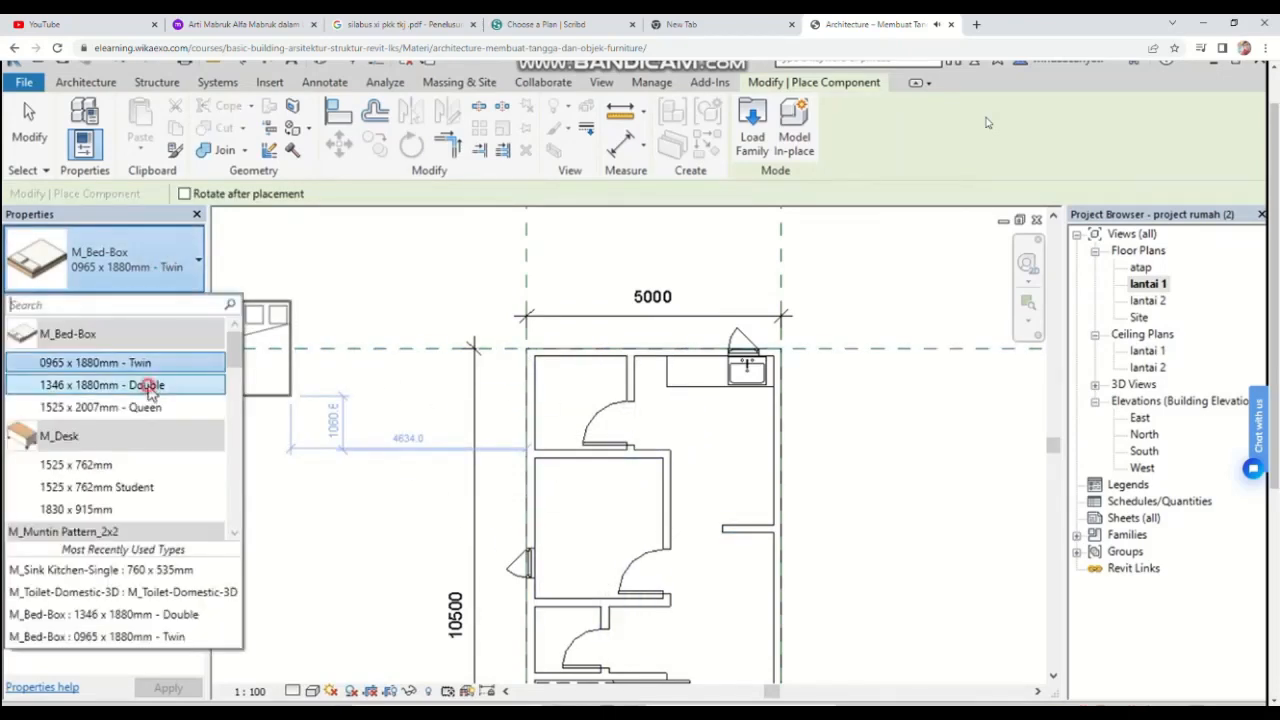
click(151, 381)
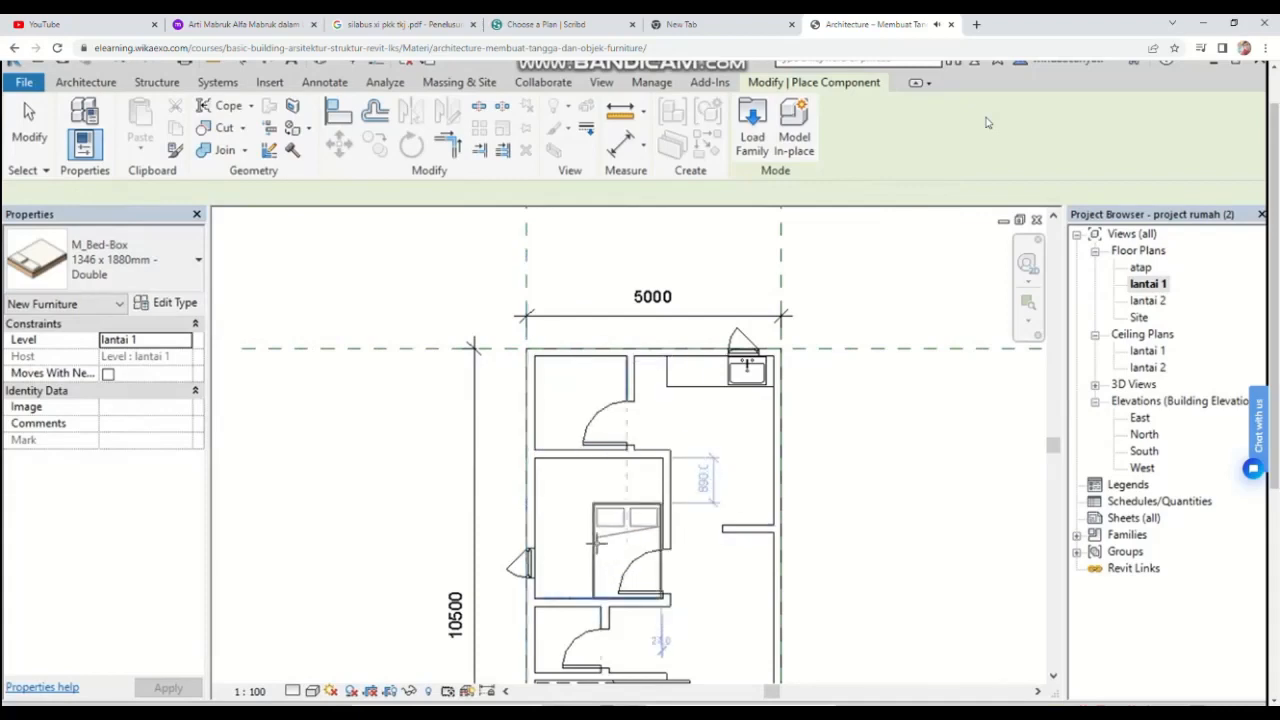
Step: Place the double bed against the upper-left corner of the middle-left bedroom
scroll(568, 512, up, 2)
scroll(569, 512, up, 2)
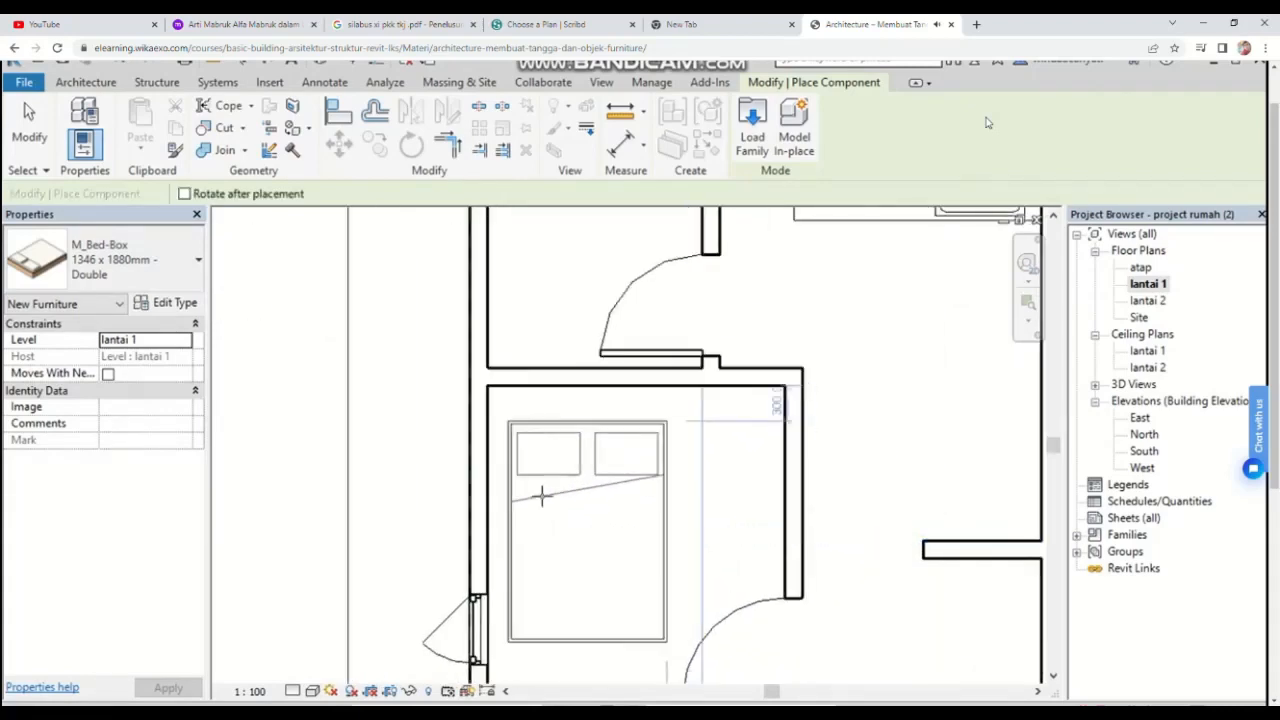
scroll(529, 482, up, 3)
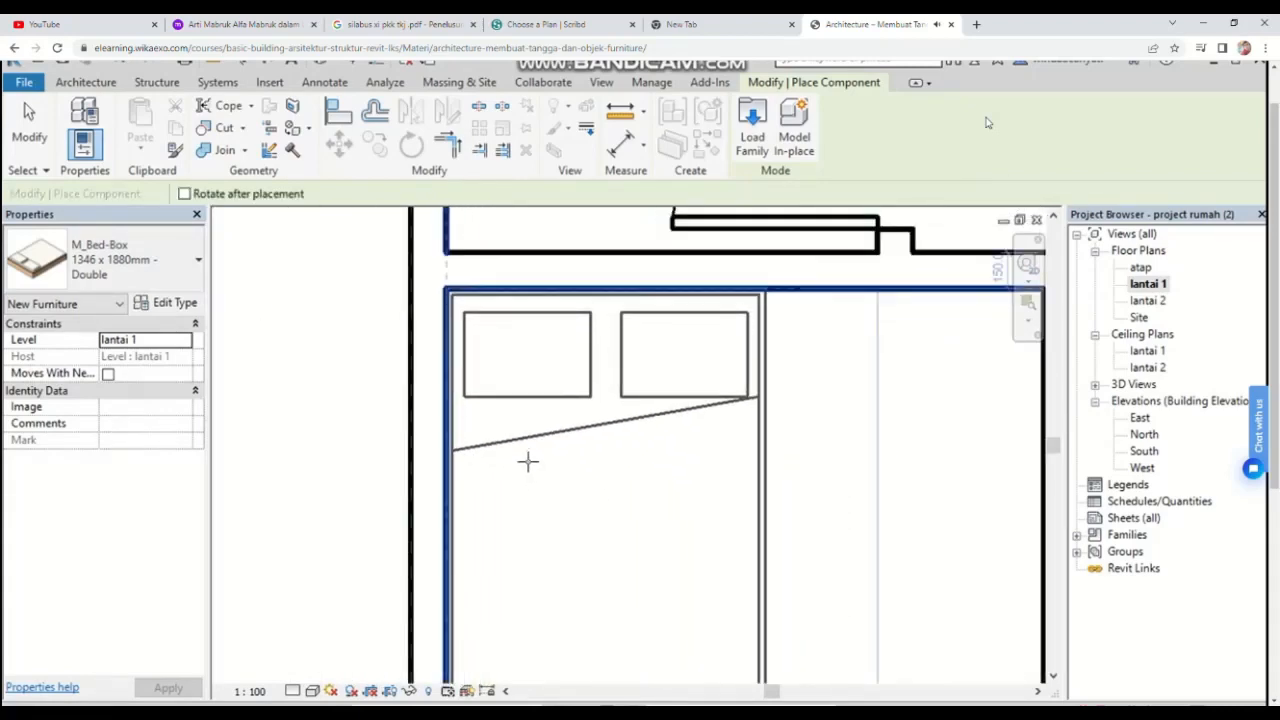
click(528, 461)
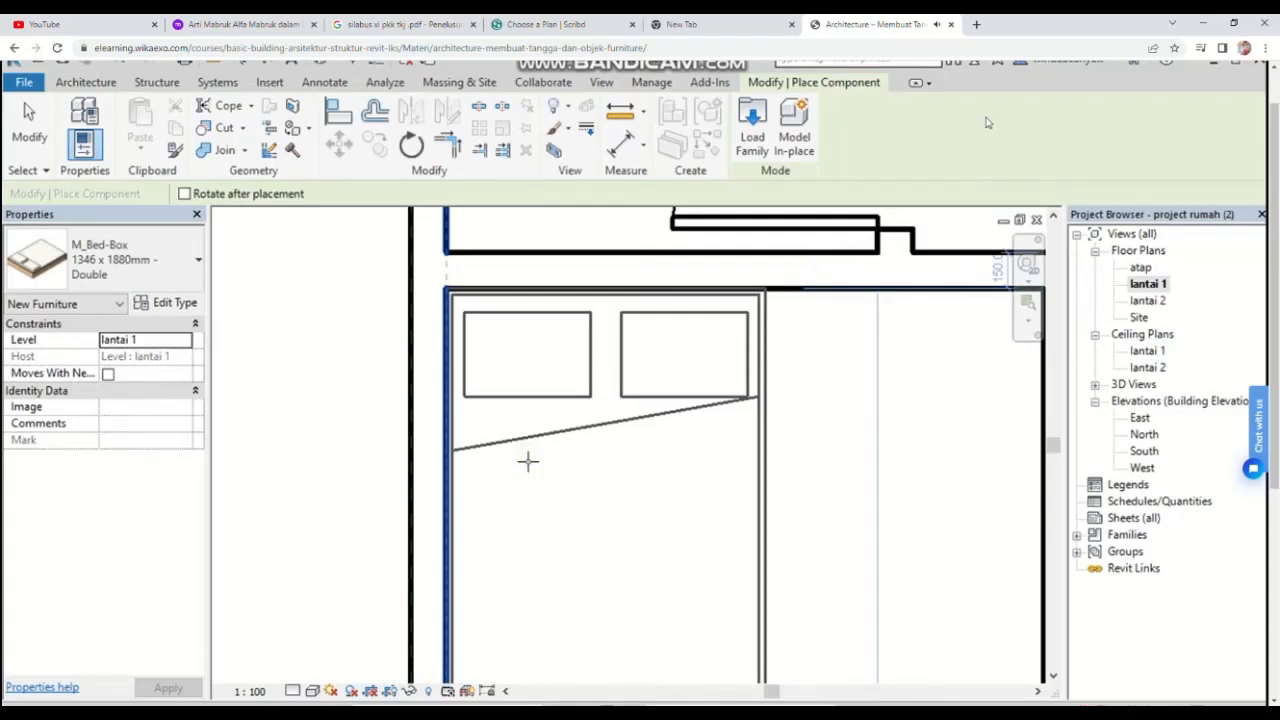
key(Escape)
key(Escape)
scroll(791, 491, down, 2)
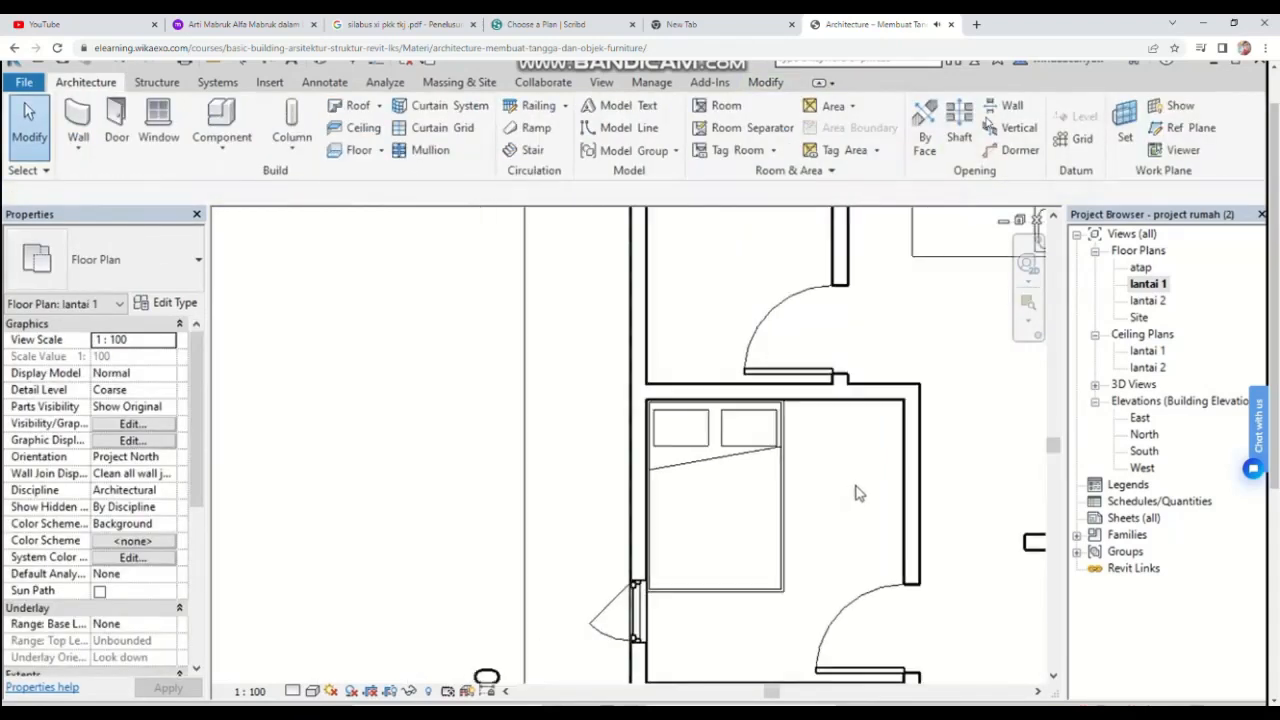
middle_drag(851, 491, 729, 476)
scroll(789, 471, down, 3)
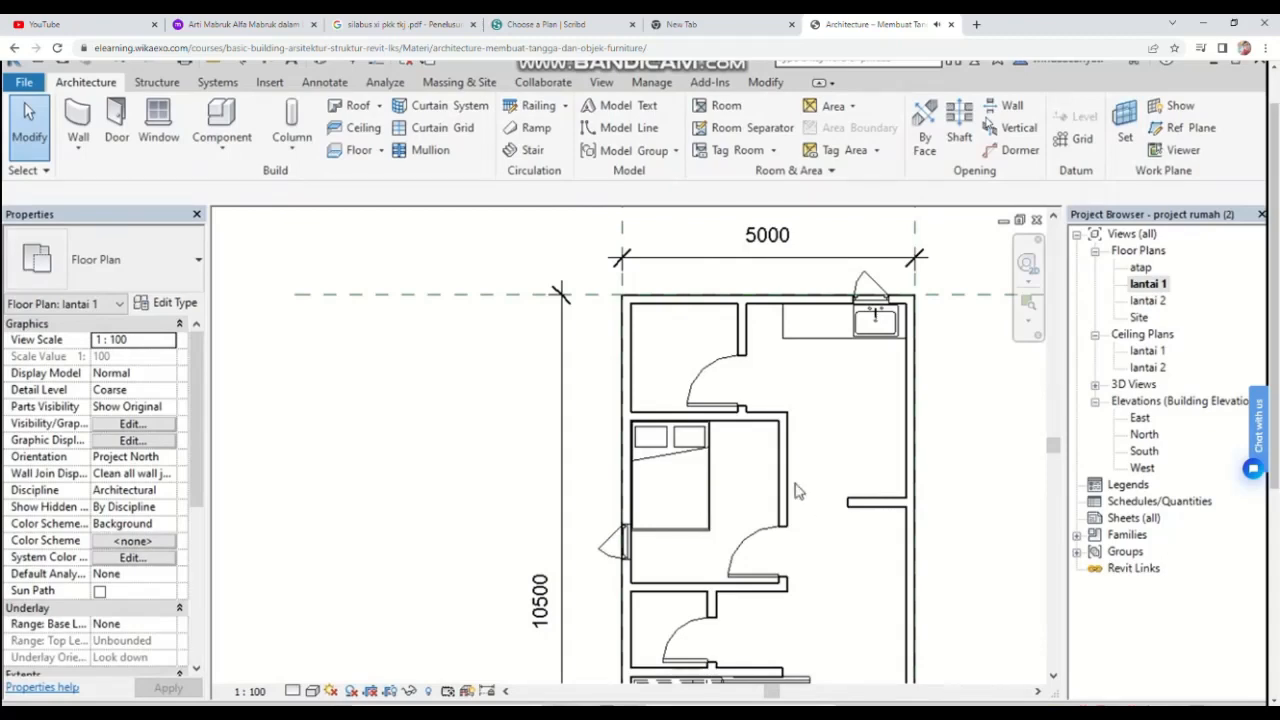
scroll(800, 443, down, 2)
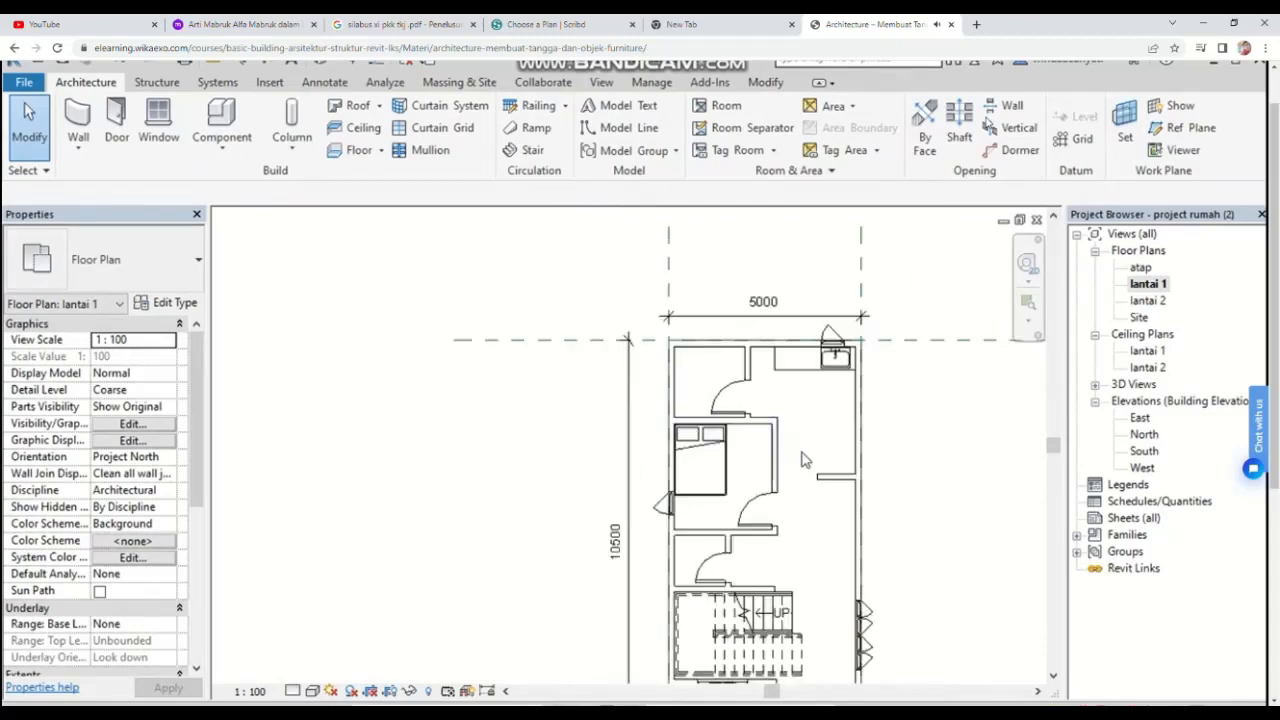
middle_drag(800, 437, 768, 382)
scroll(758, 358, up, 1)
scroll(754, 386, down, 2)
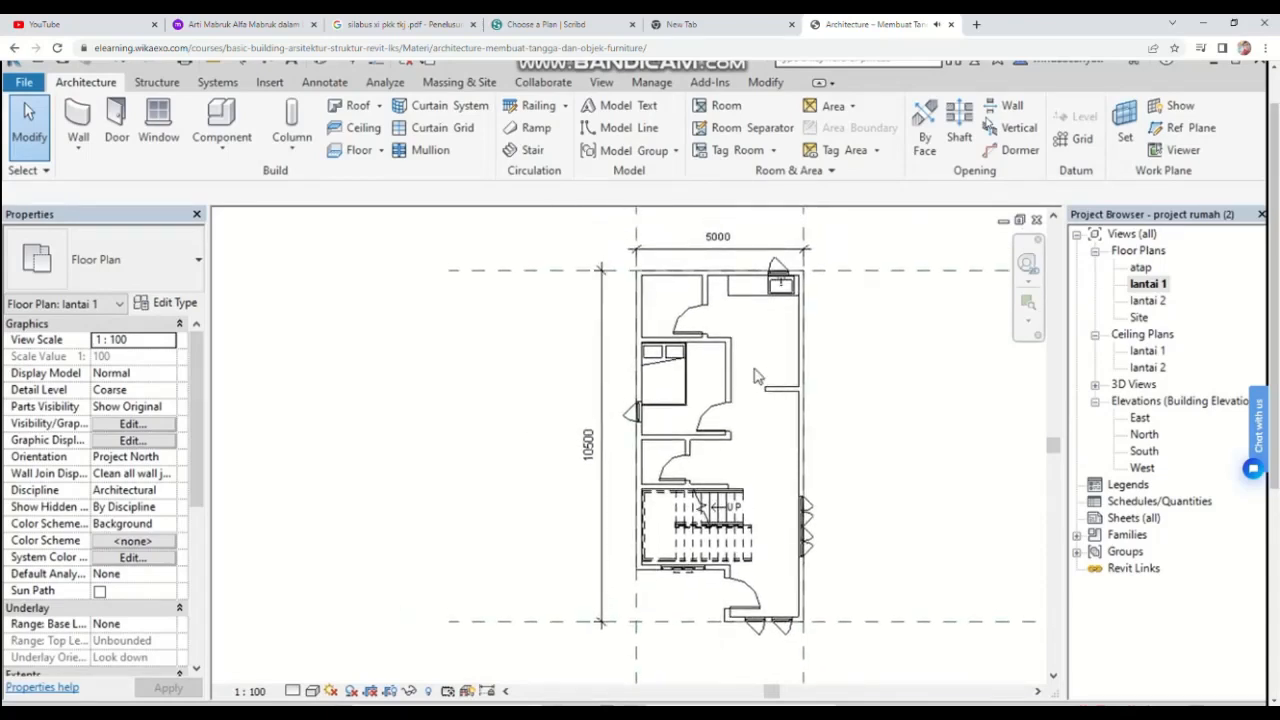
scroll(720, 420, up, 3)
scroll(758, 457, down, 1)
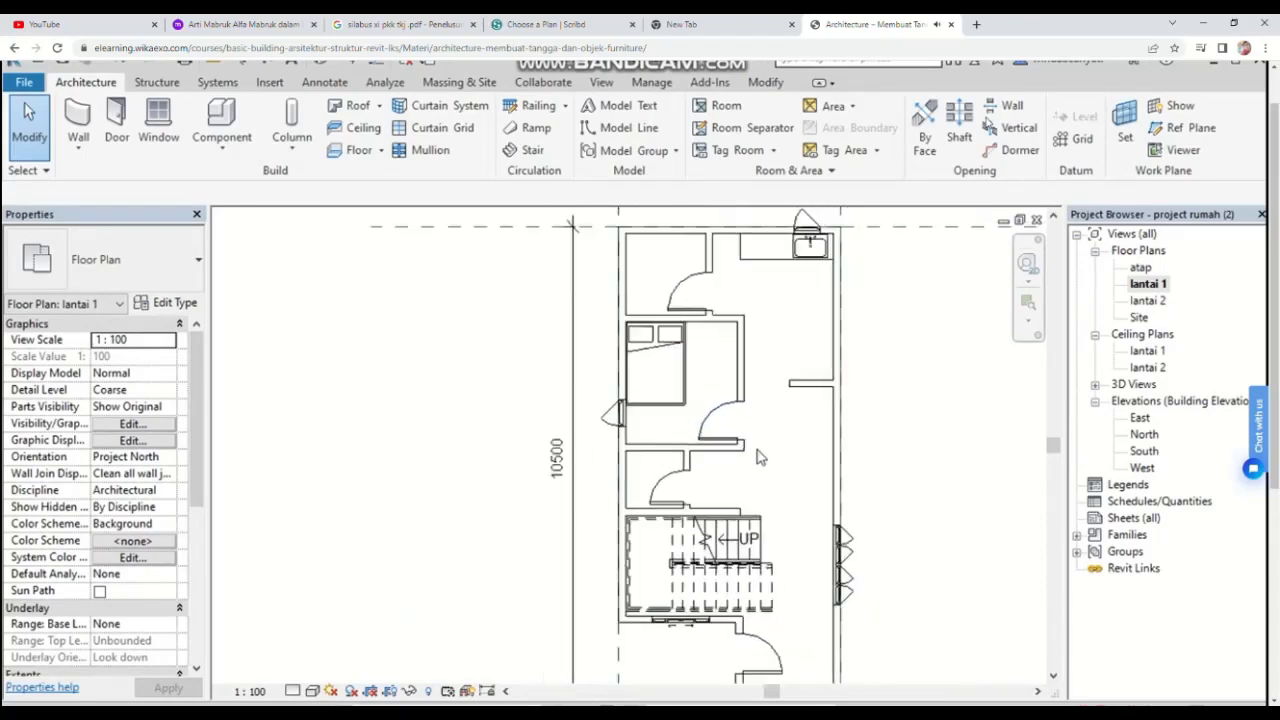
click(604, 712)
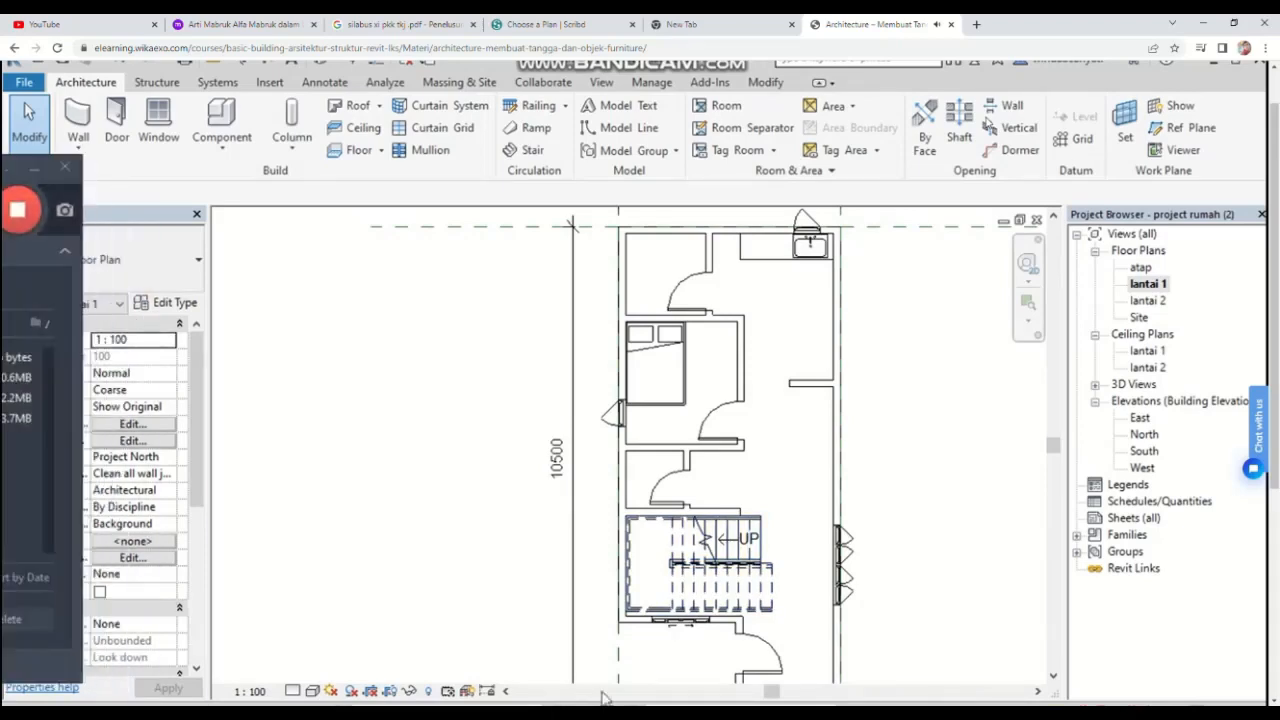
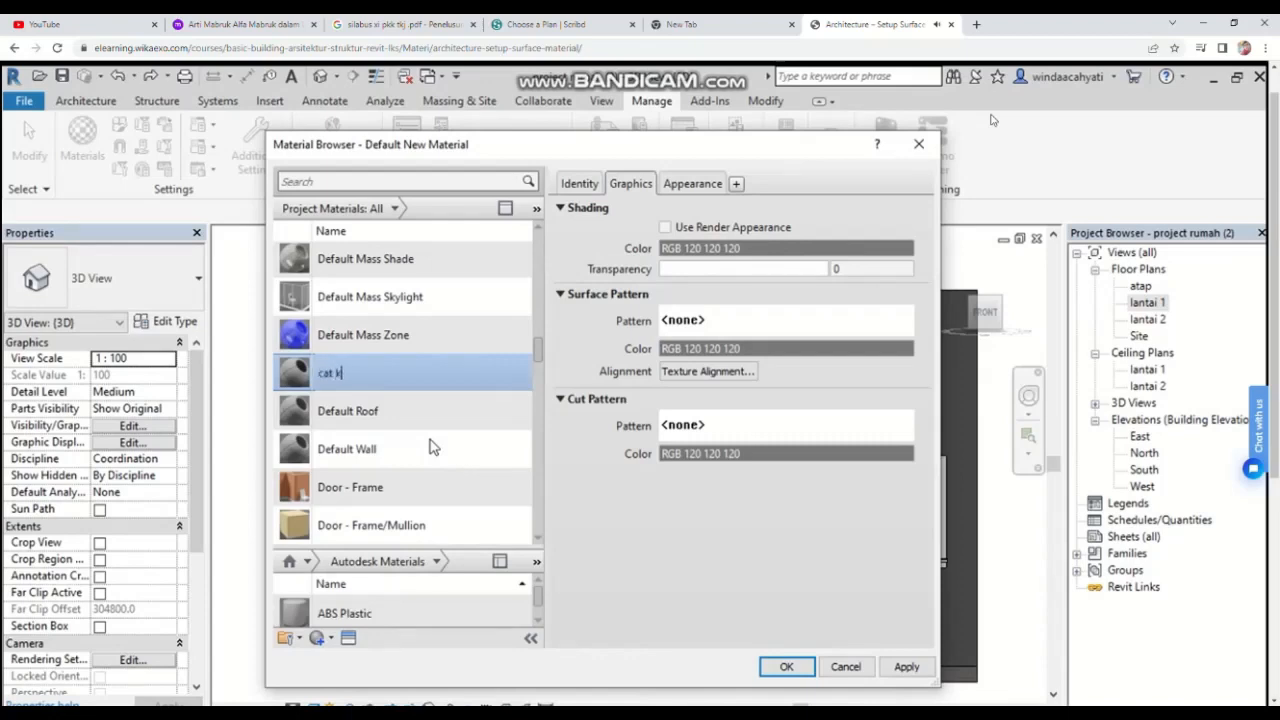
Step: Rename the new material as cat kuning
text(uning)
key(Return)
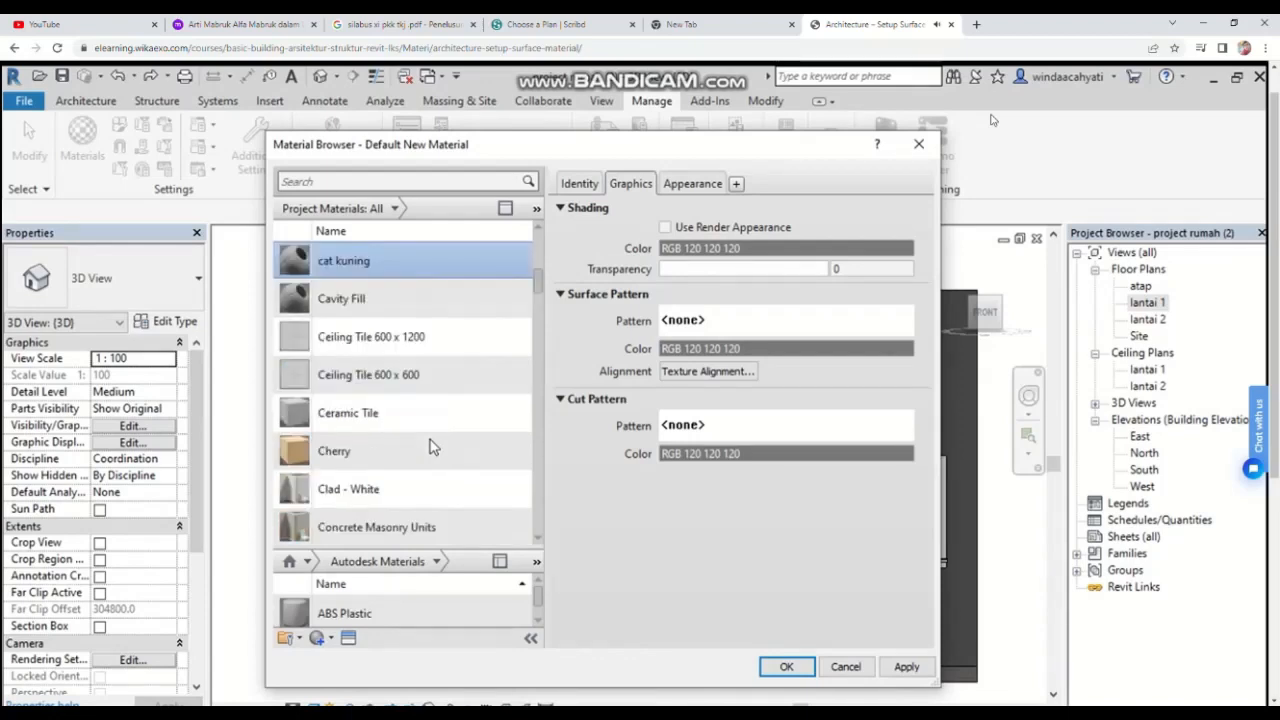
Step: Set the material's shading color to the yellow swatch RGB 255-255-128
click(735, 250)
click(434, 284)
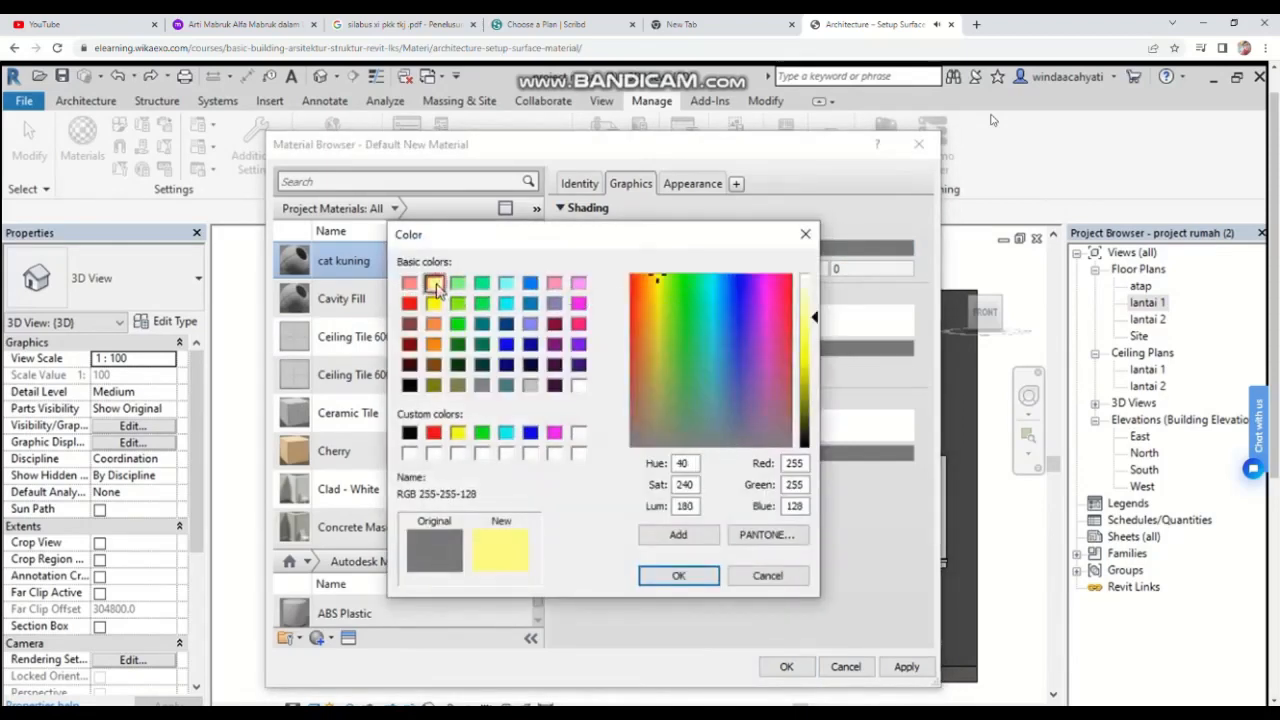
click(680, 577)
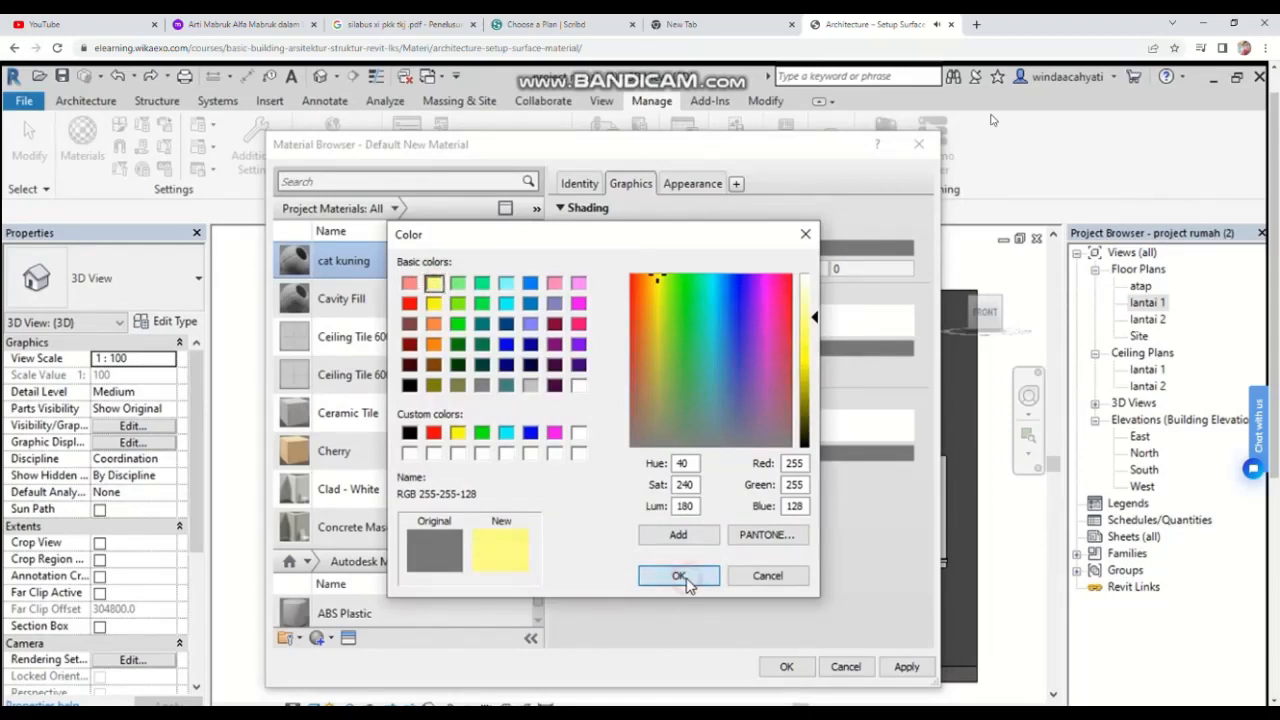
Step: Set the material's appearance color to the same yellow RGB 255-255-128 and close the Material Browser
click(694, 185)
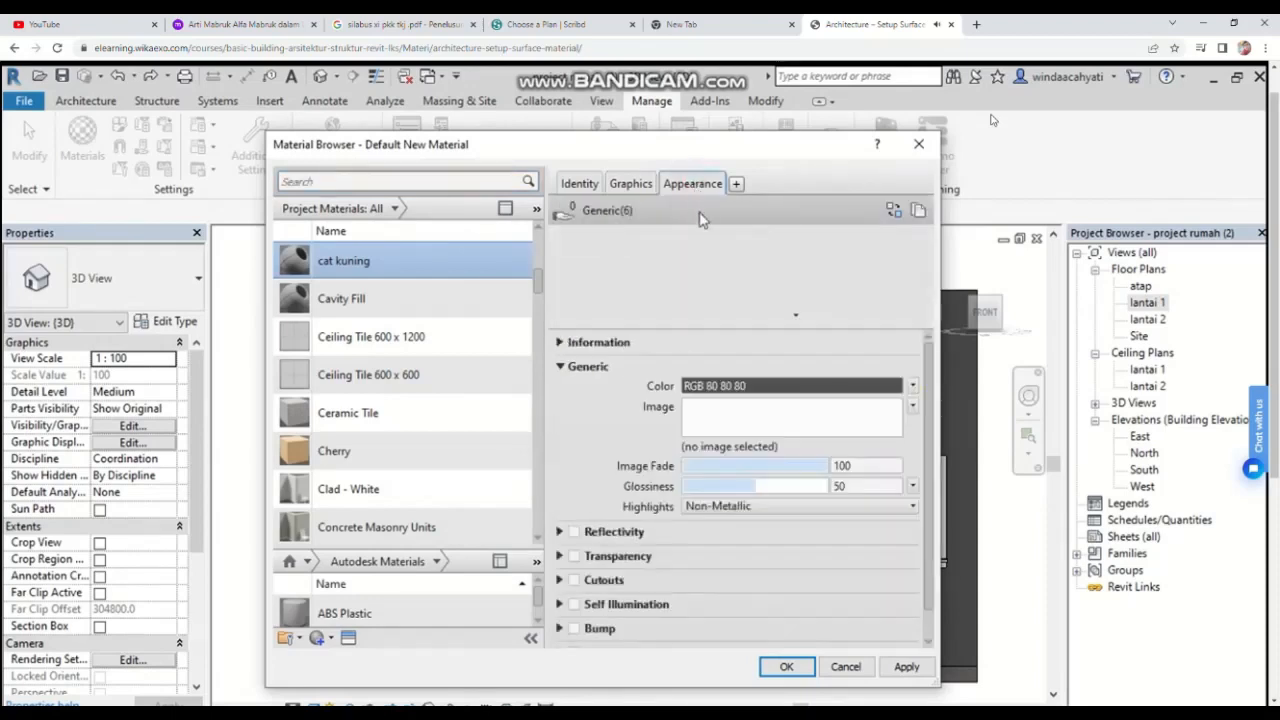
click(731, 385)
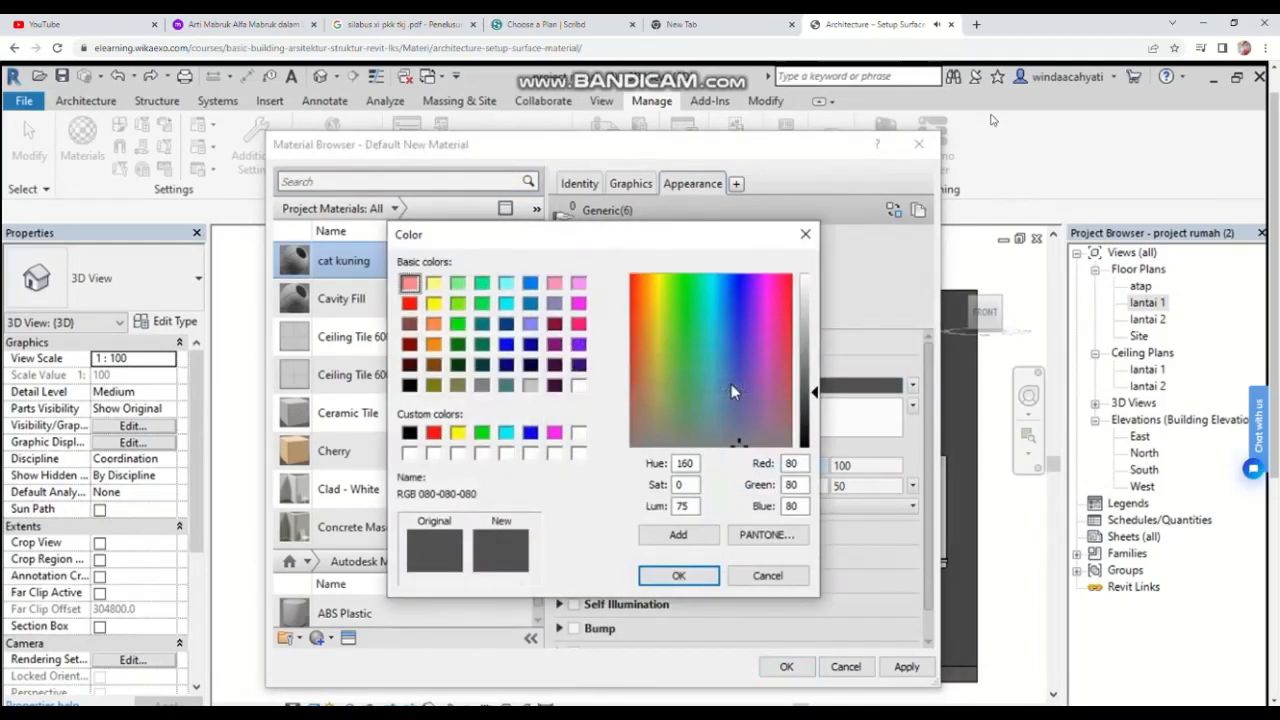
click(435, 285)
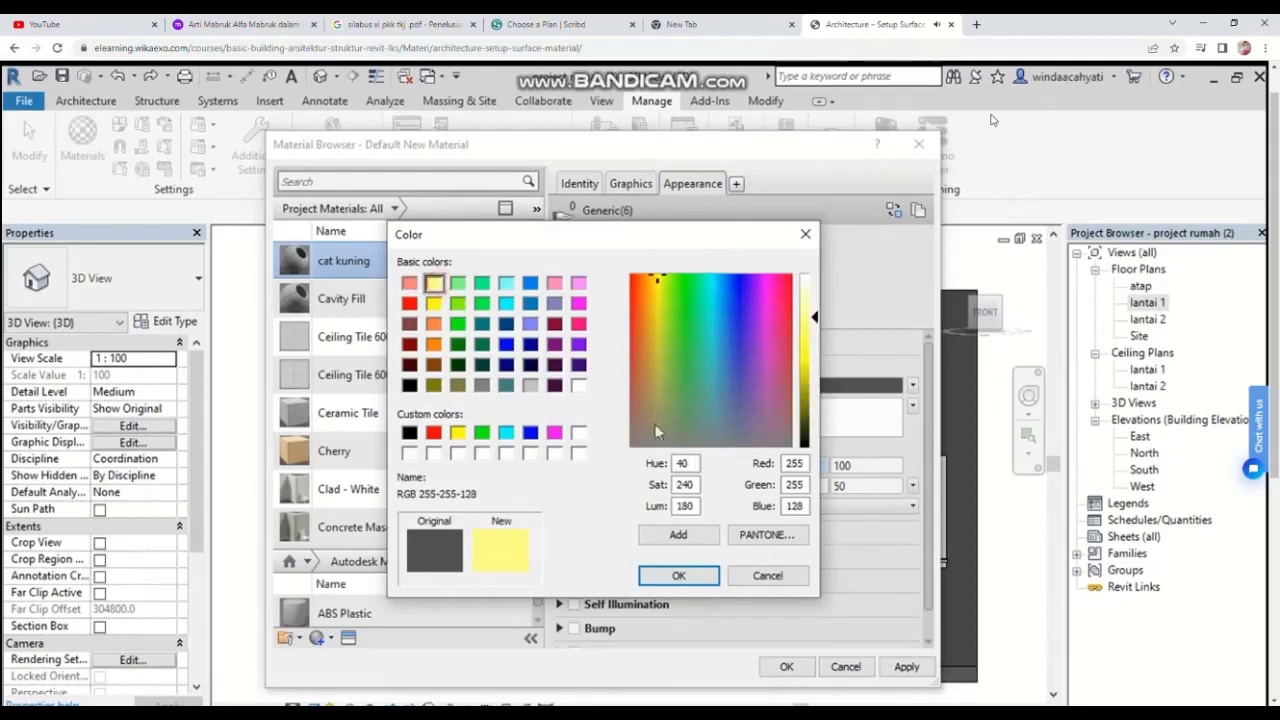
click(679, 577)
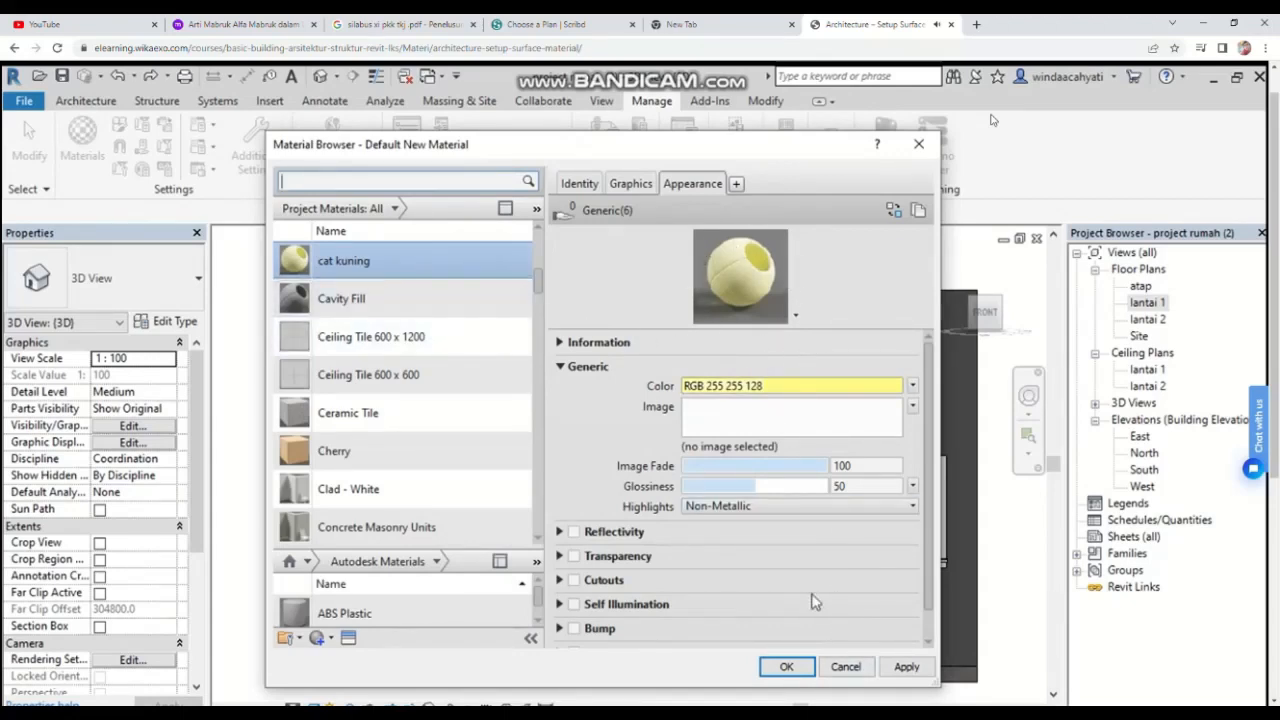
click(786, 666)
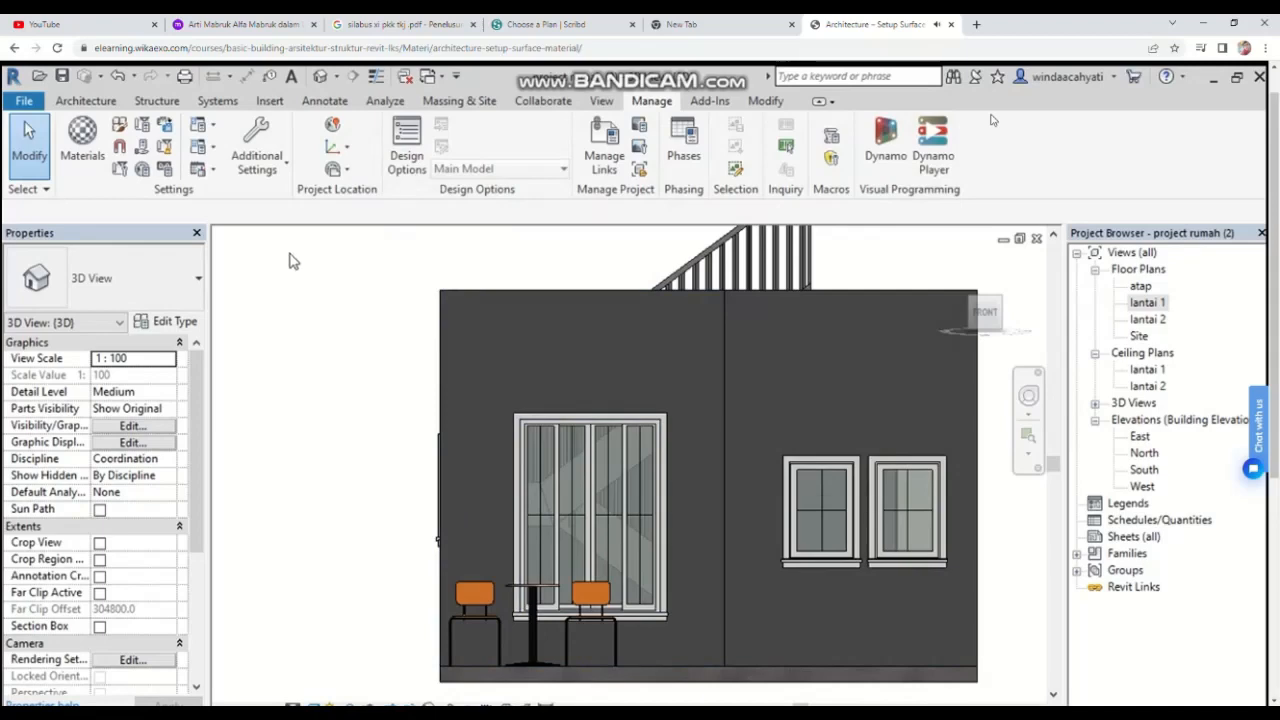
click(767, 102)
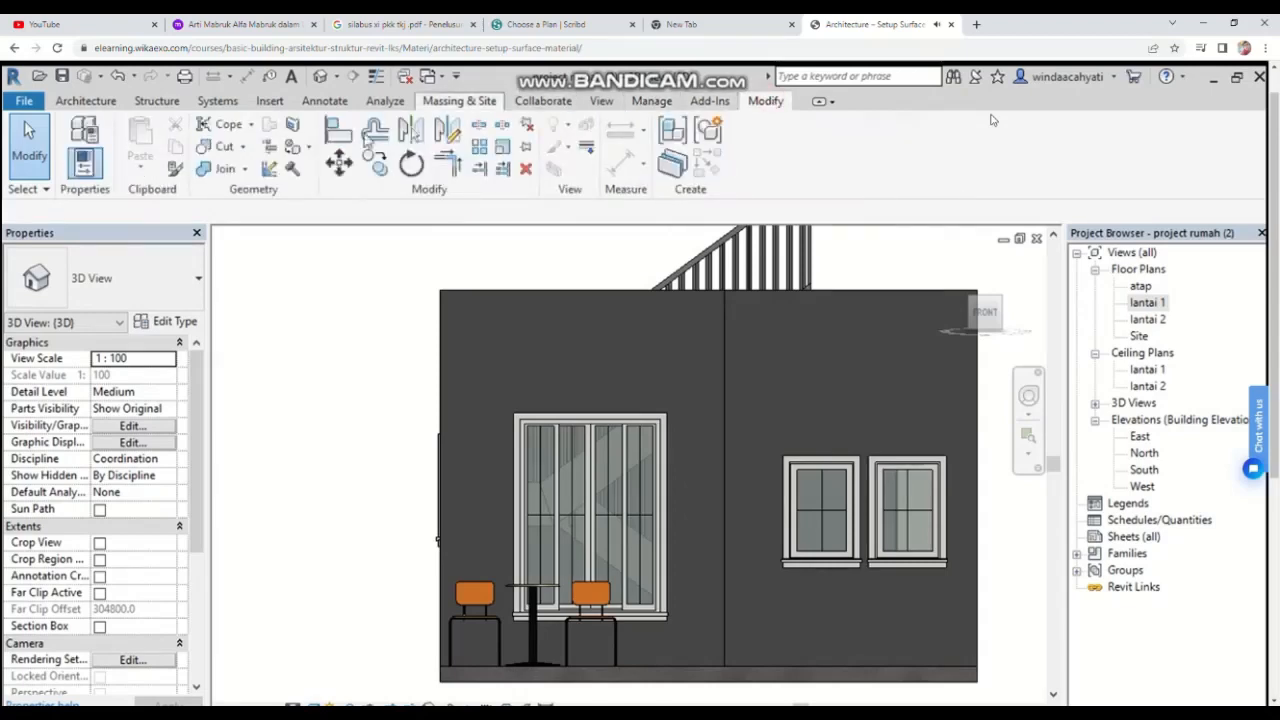
click(311, 148)
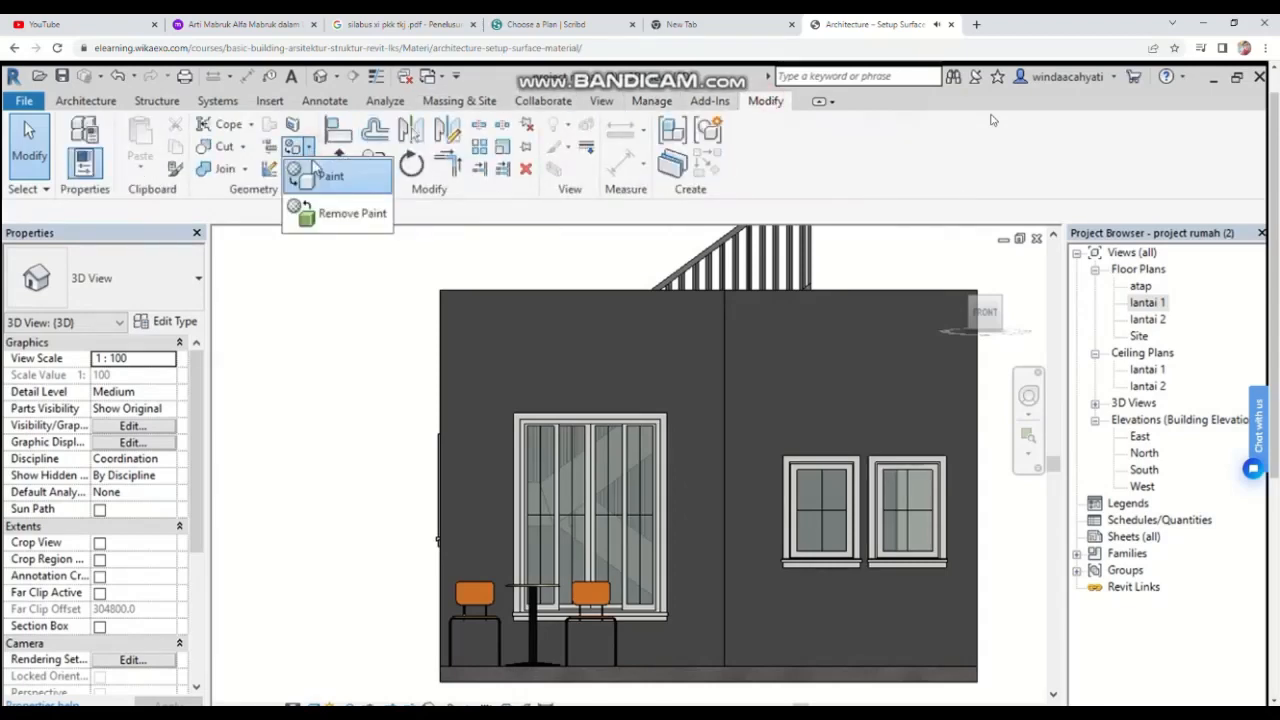
click(315, 175)
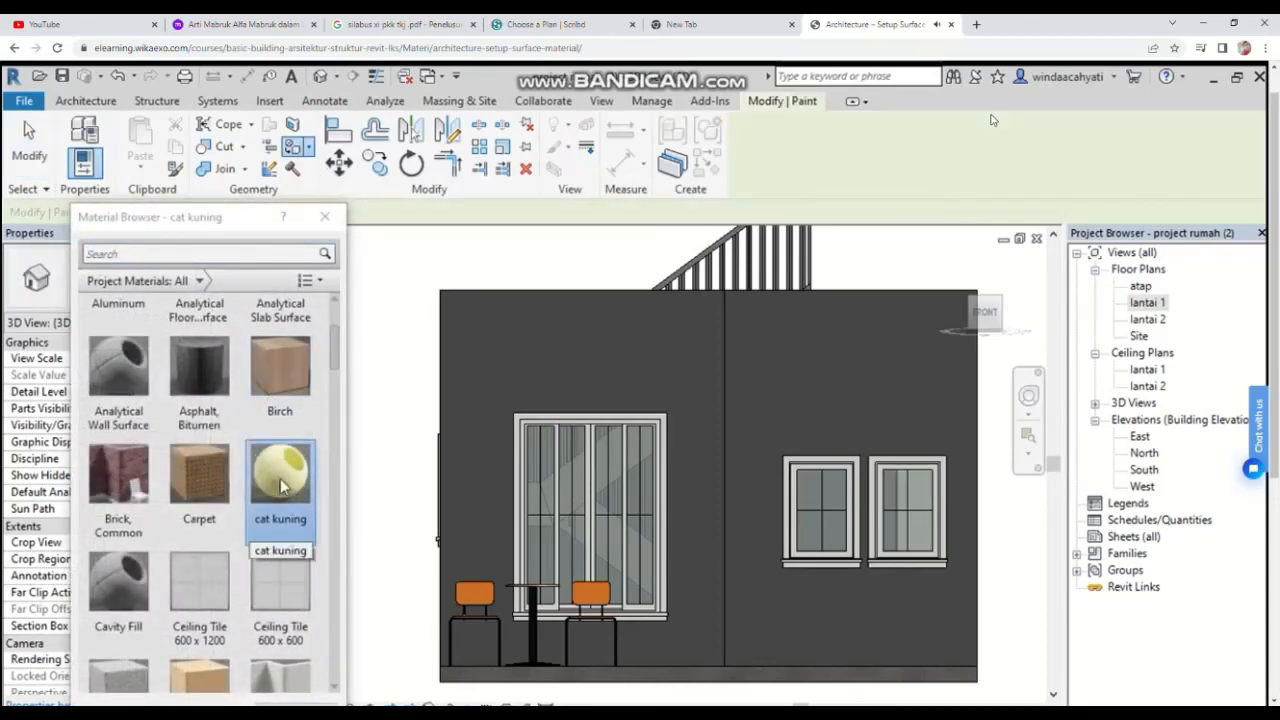
click(281, 483)
scroll(285, 620, down, 1)
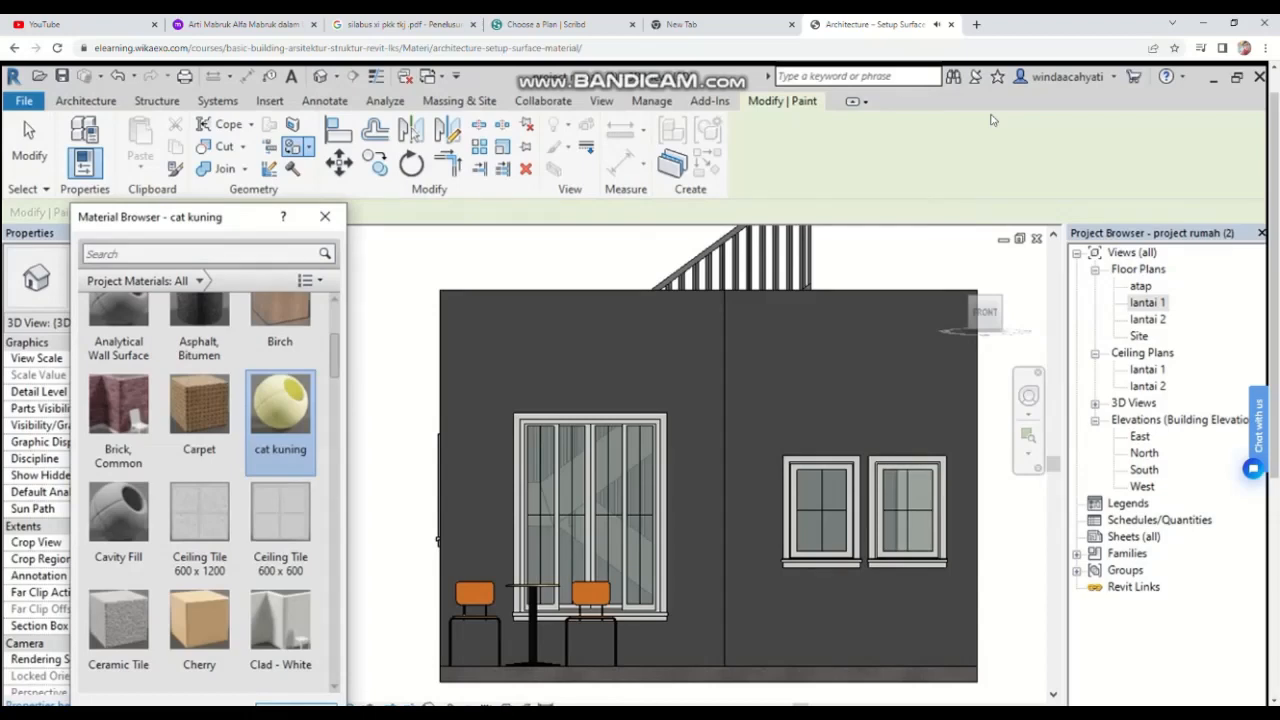
key(Escape)
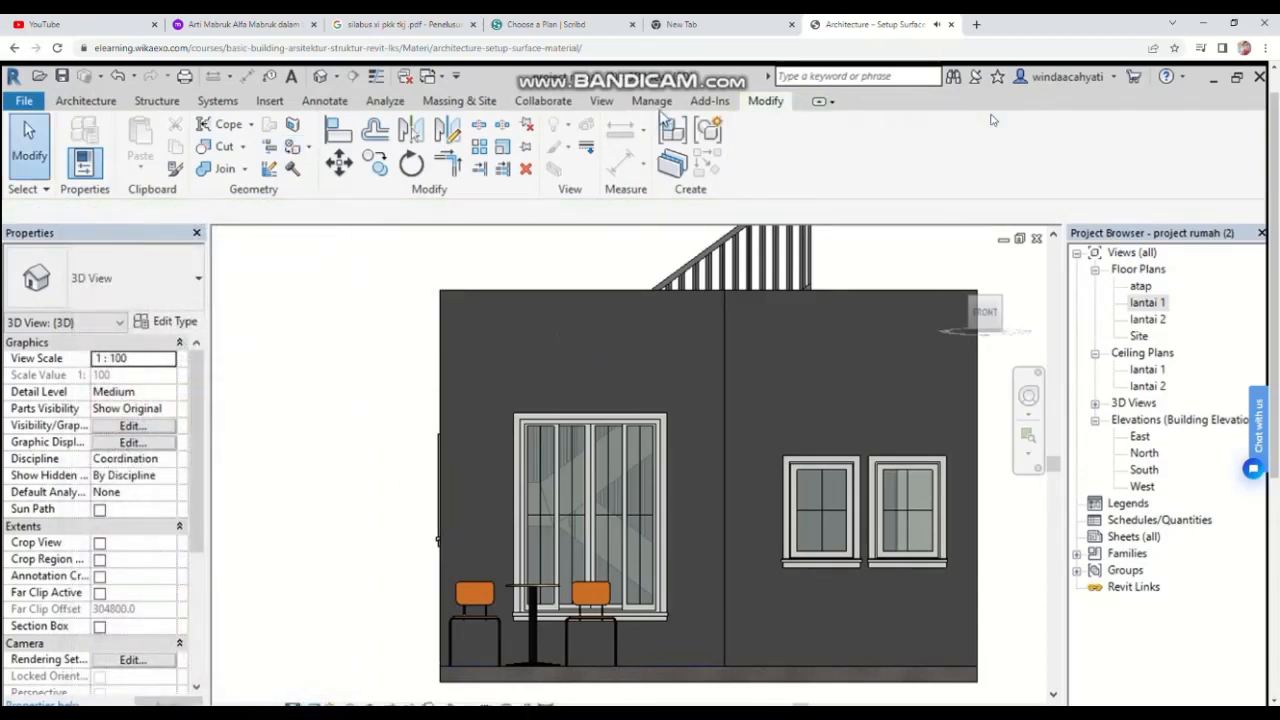
Step: Start the Paint tool with cat kuning and paint the front exterior wall face
click(308, 147)
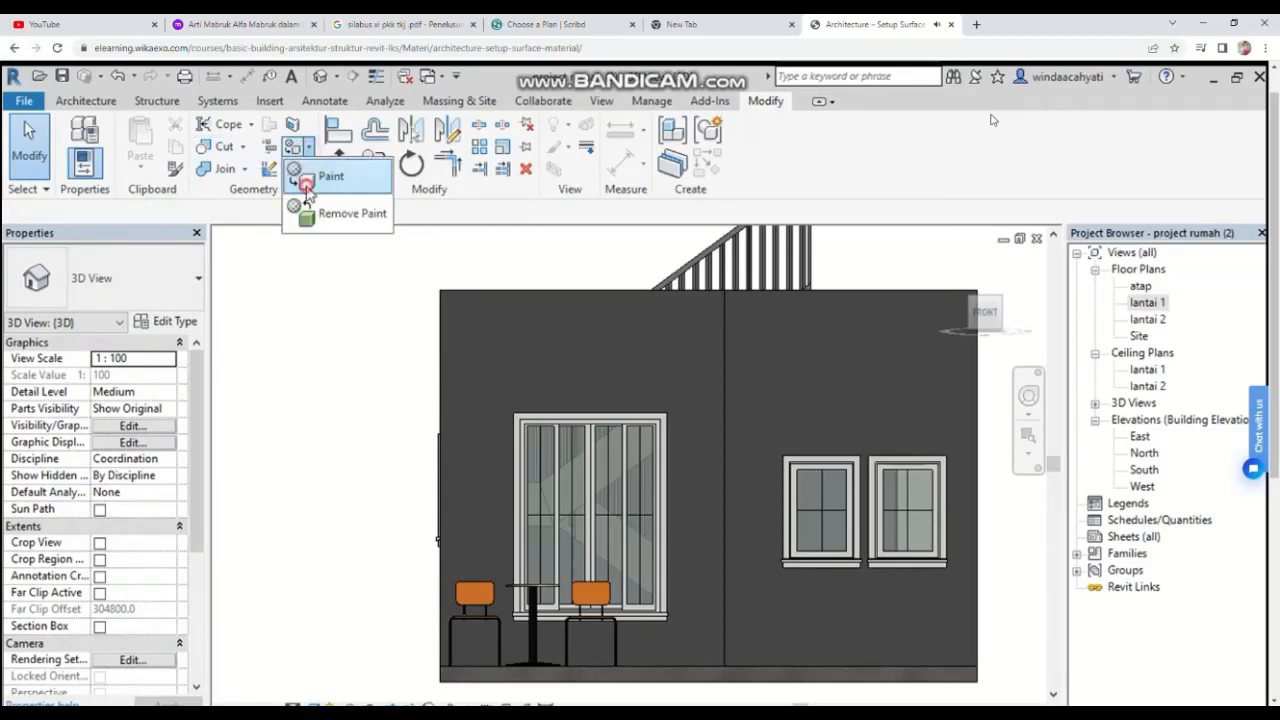
click(306, 182)
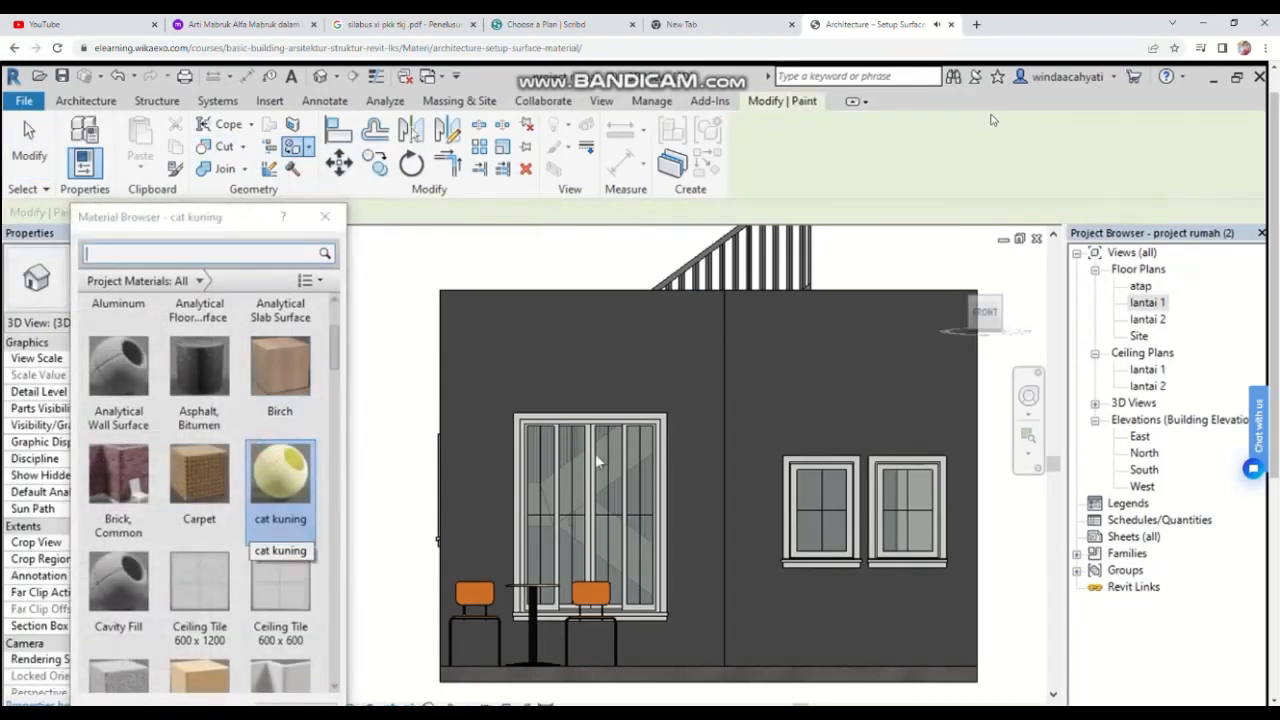
scroll(681, 395, up, 3)
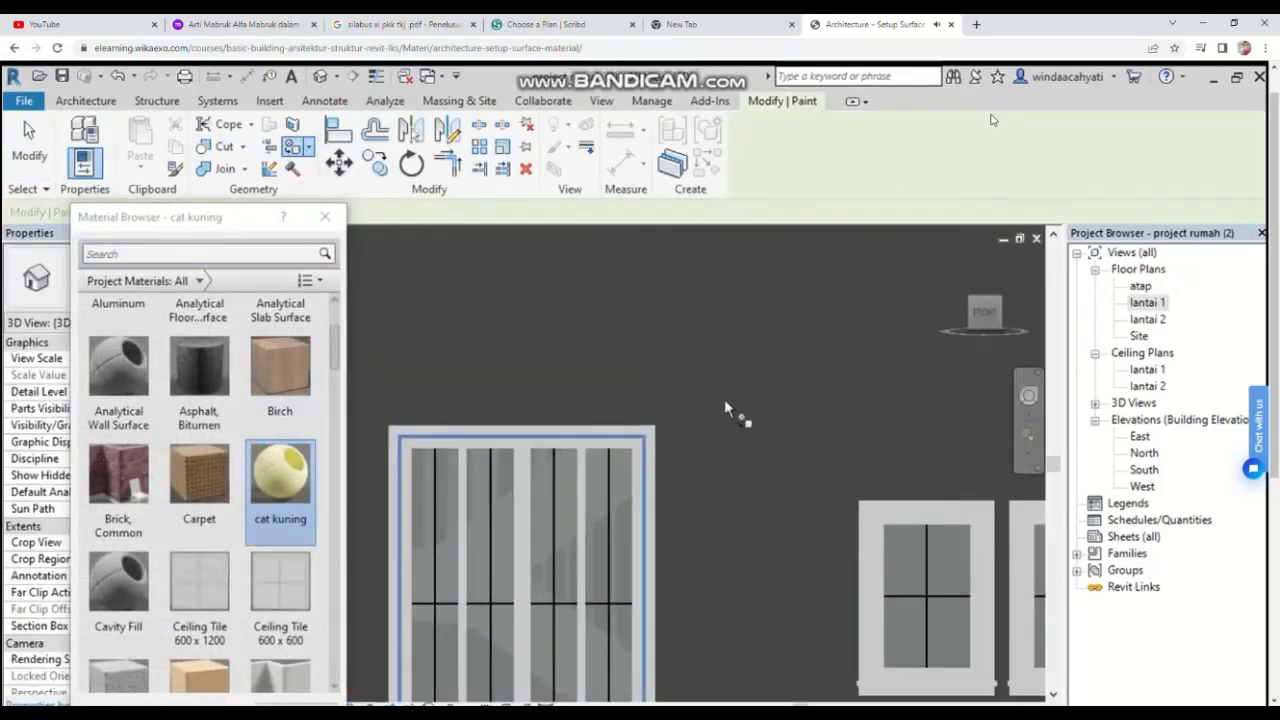
scroll(789, 412, down, 4)
middle_drag(870, 391, 745, 370)
scroll(748, 357, up, 1)
scroll(748, 357, up, 2)
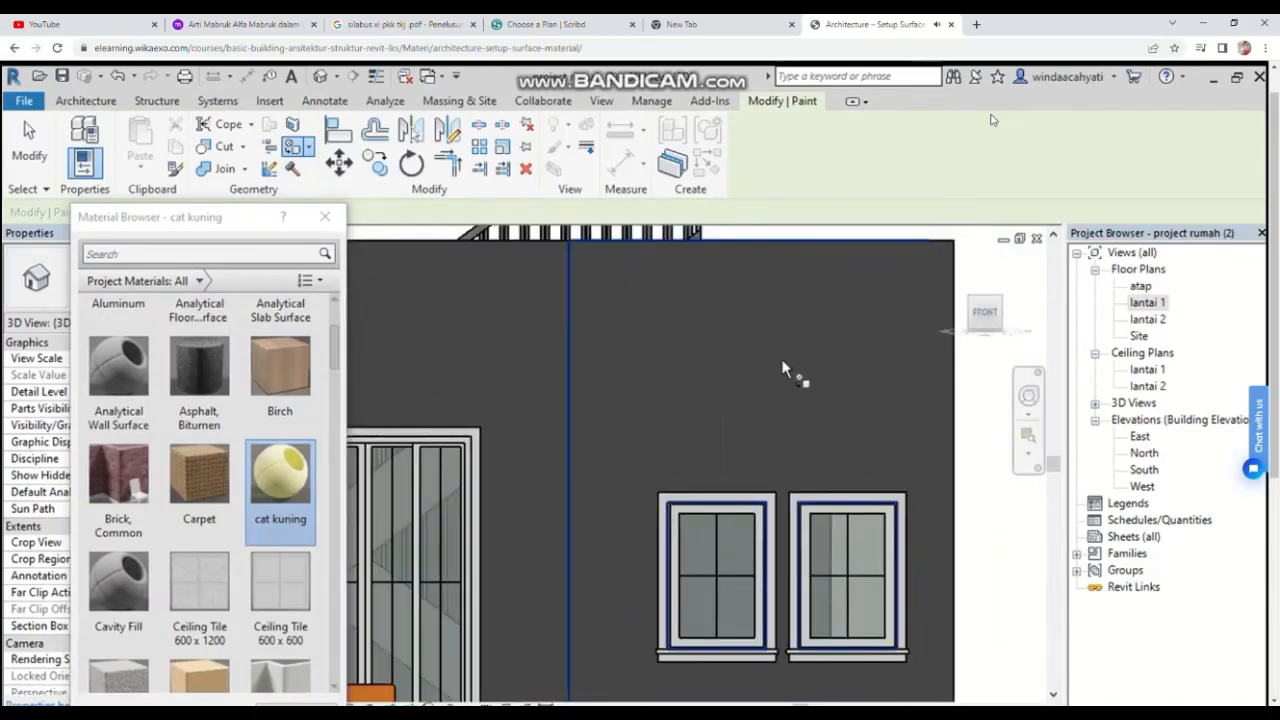
click(782, 362)
Step: Paint another exterior wall face of the house with cat kuning
scroll(782, 368, down, 3)
scroll(452, 362, up, 4)
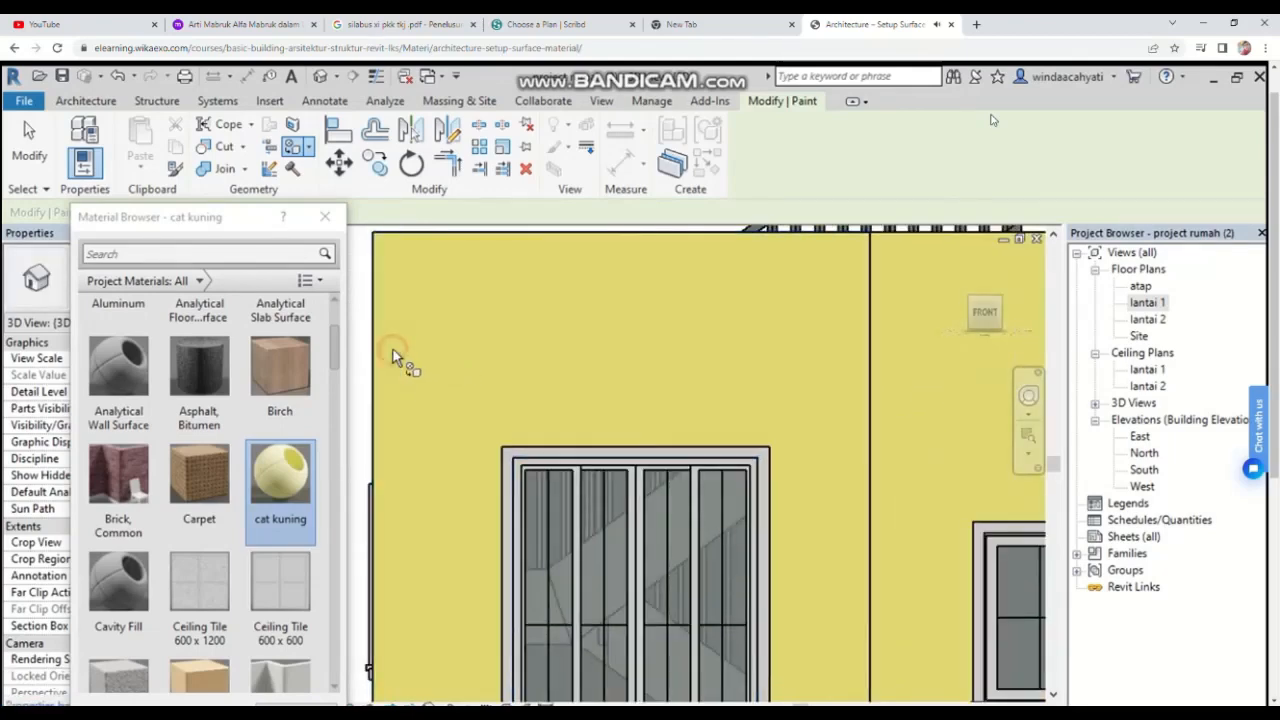
scroll(651, 375, down, 3)
scroll(688, 420, down, 1)
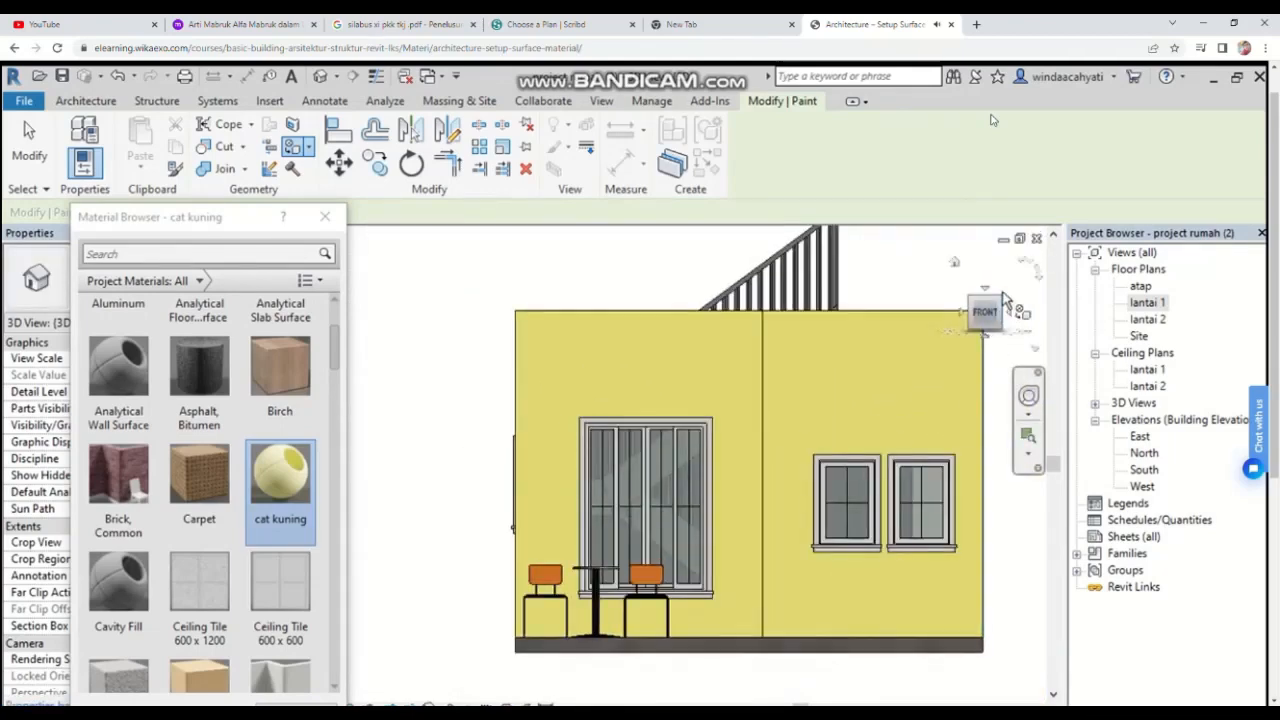
drag(1001, 302, 953, 315)
click(978, 315)
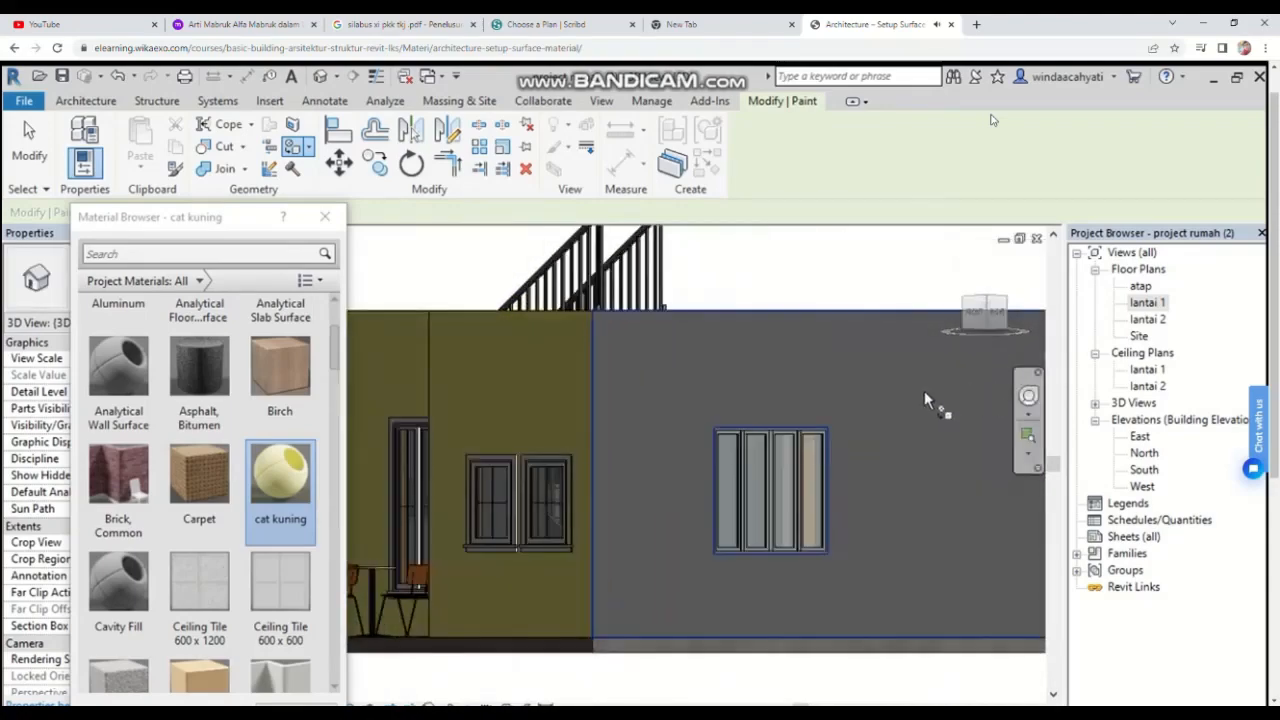
click(966, 310)
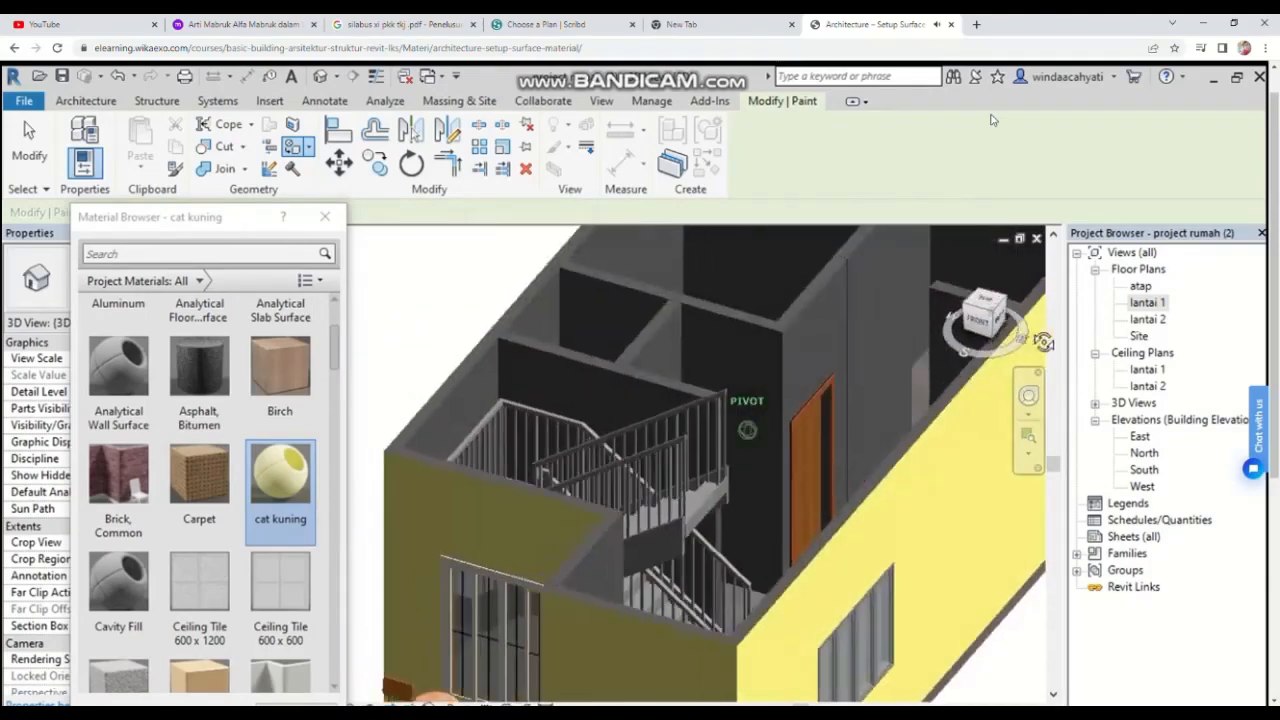
click(517, 394)
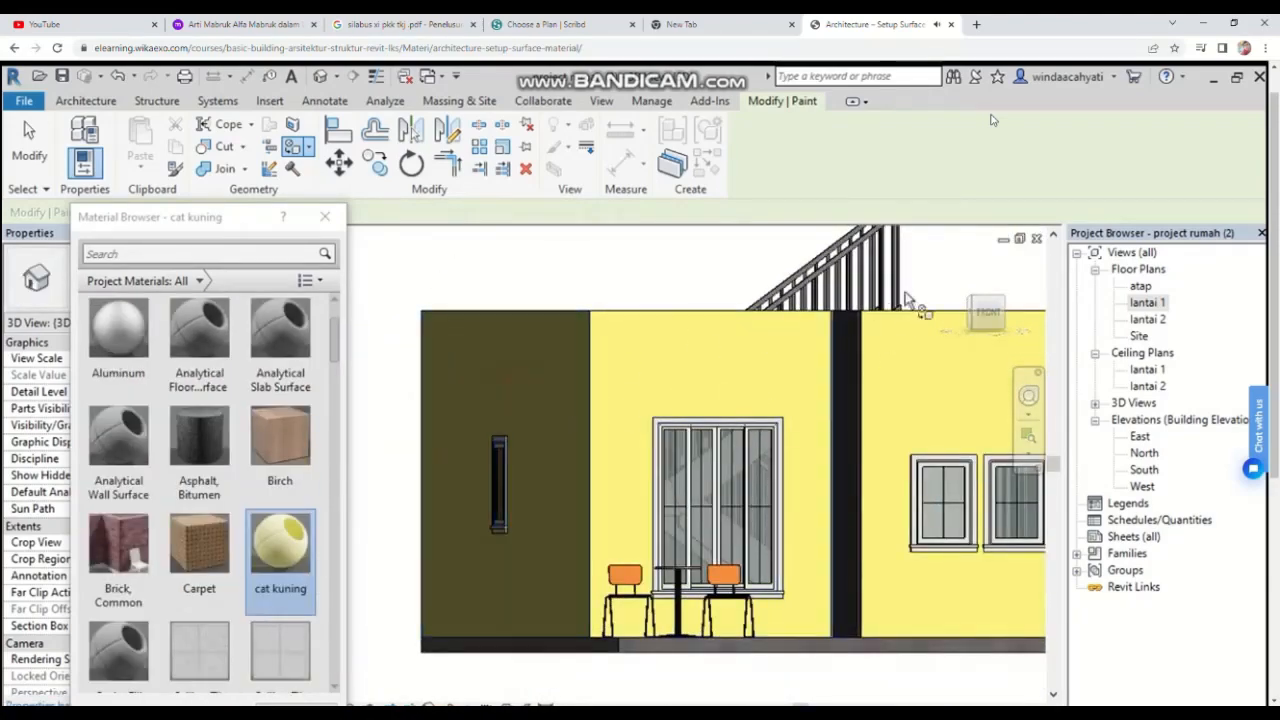
click(978, 308)
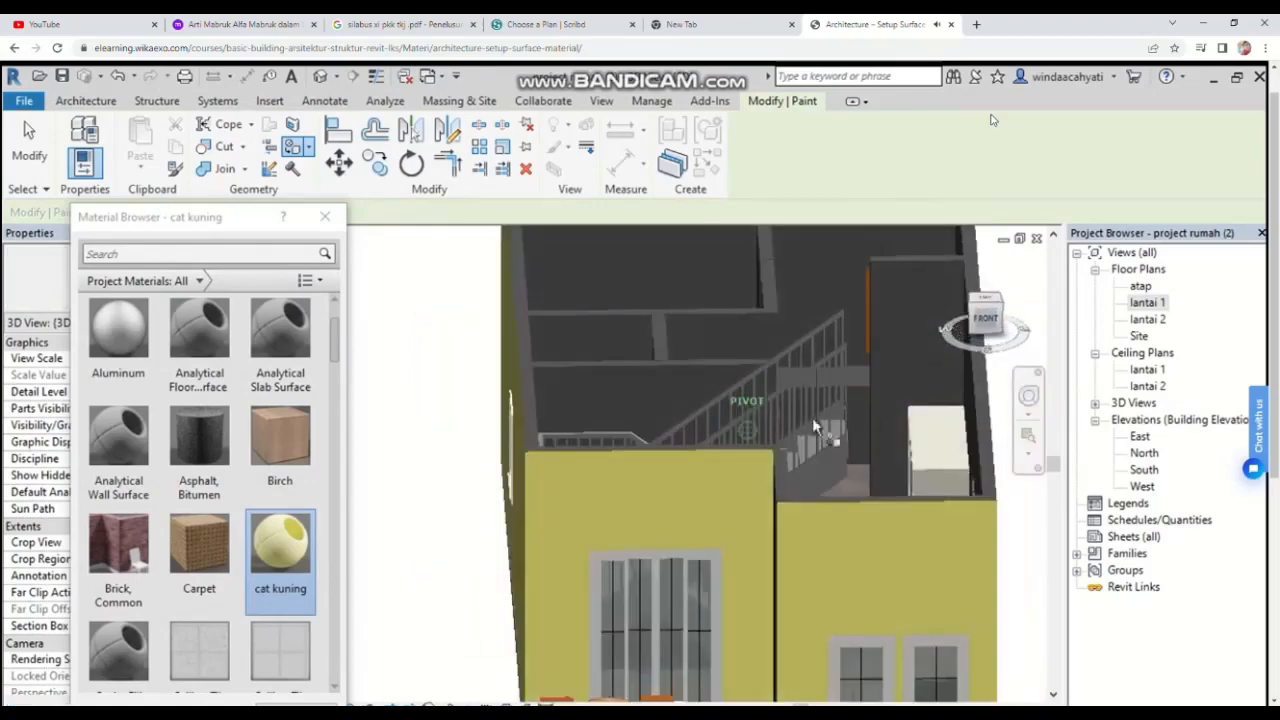
scroll(744, 413, up, 3)
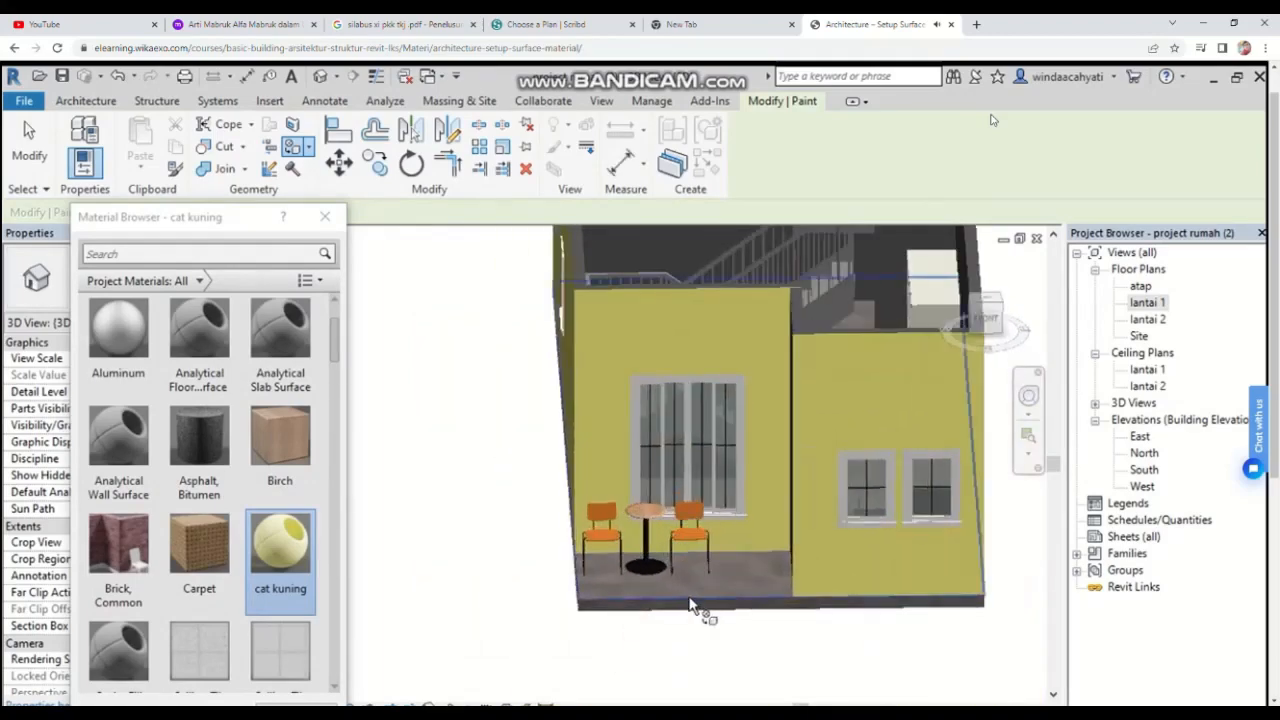
scroll(193, 390, down, 10)
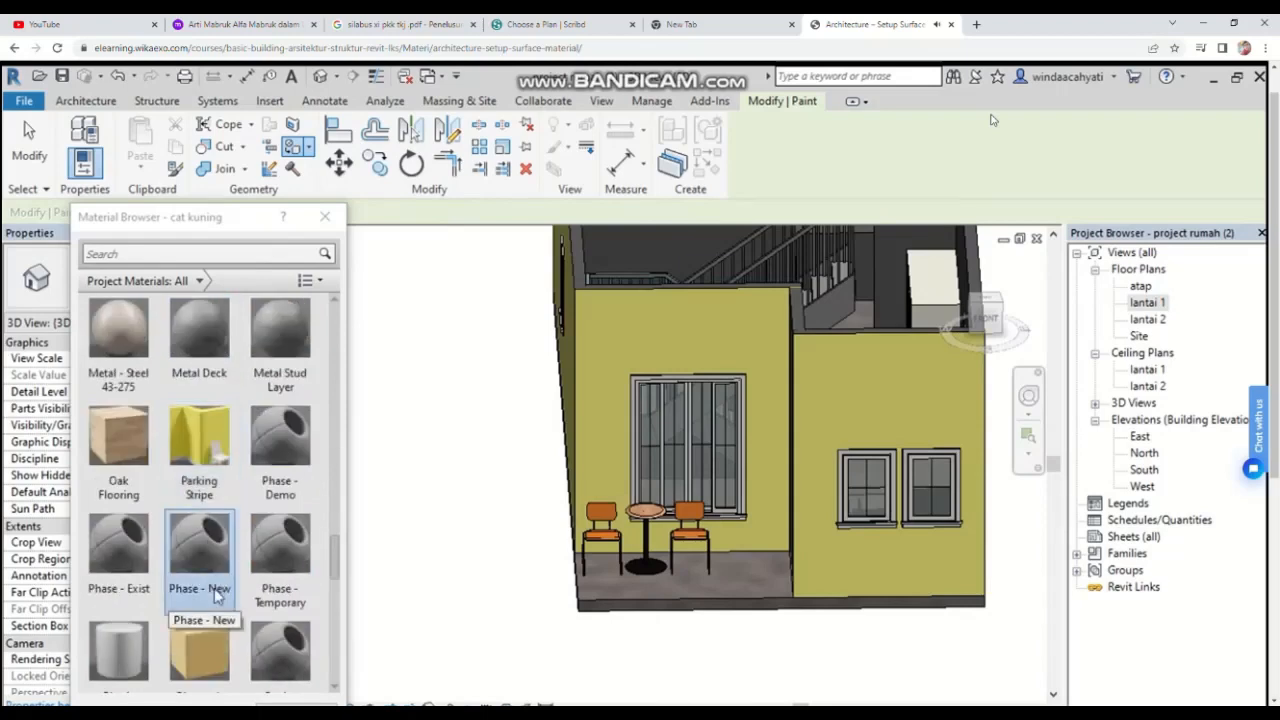
click(128, 436)
scroll(286, 666, down, 1)
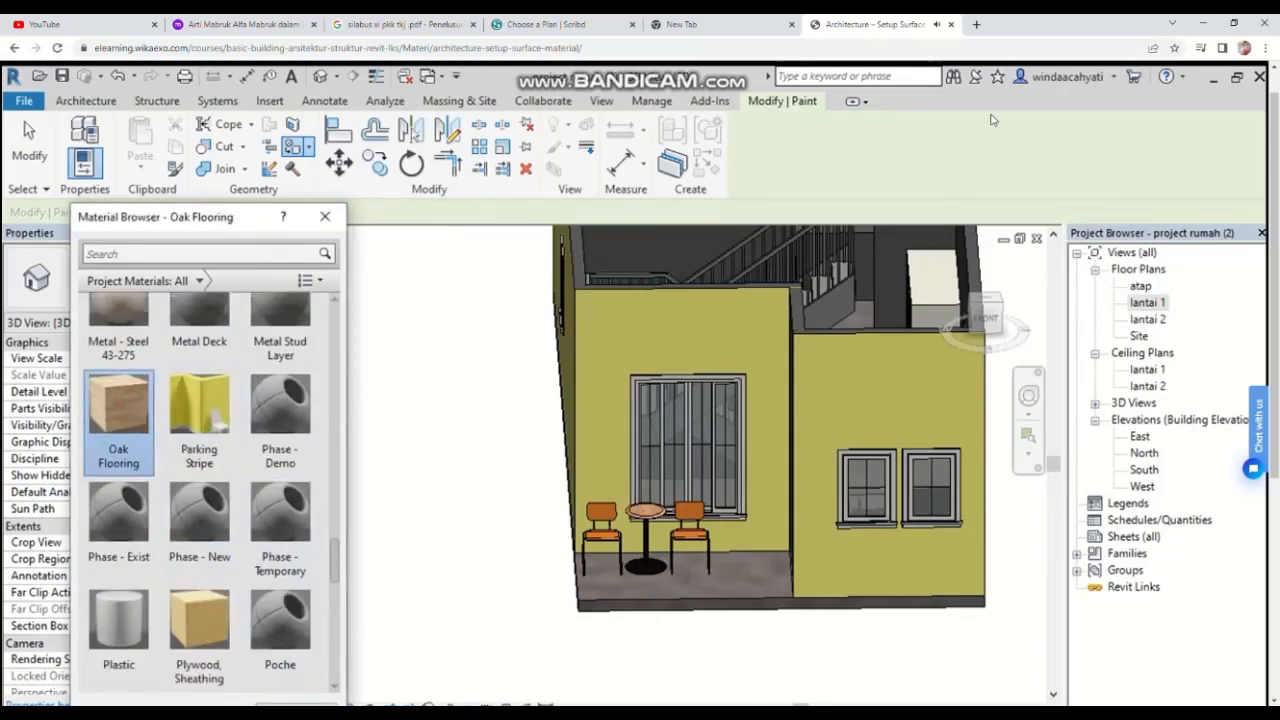
click(296, 705)
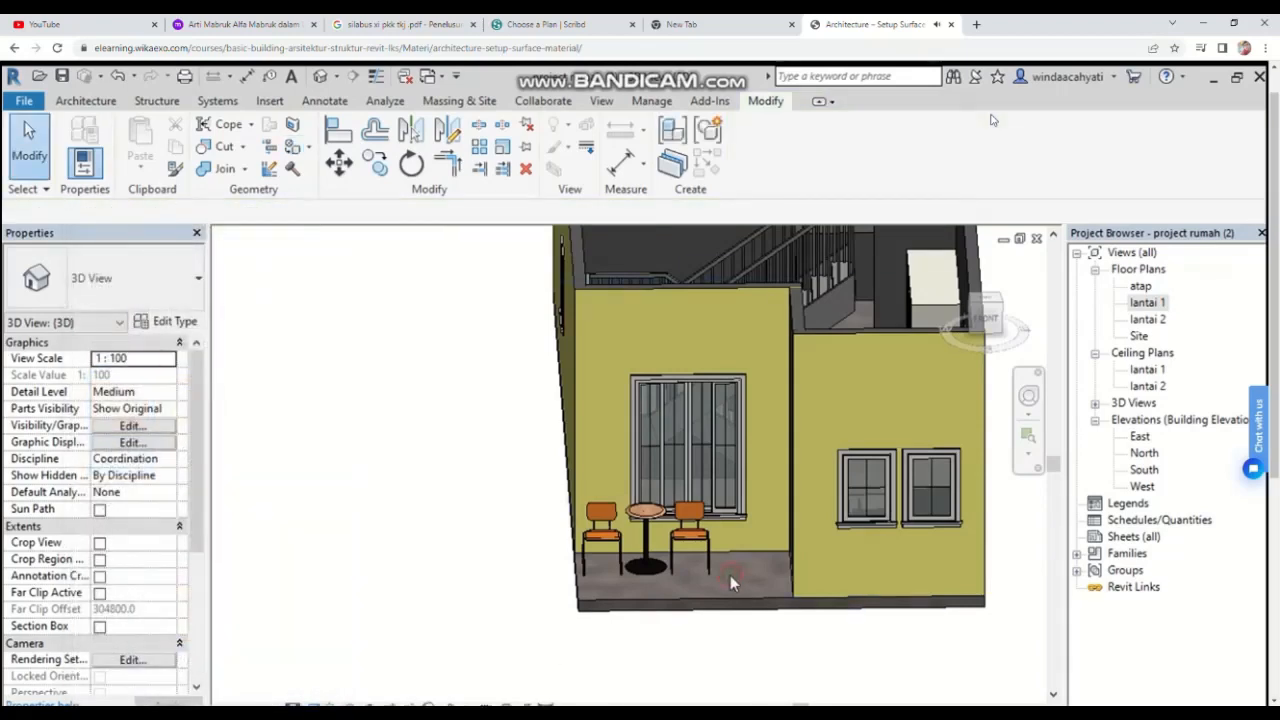
Step: Start the Paint tool and paint the front patio floor with the Oak Flooring material
click(984, 303)
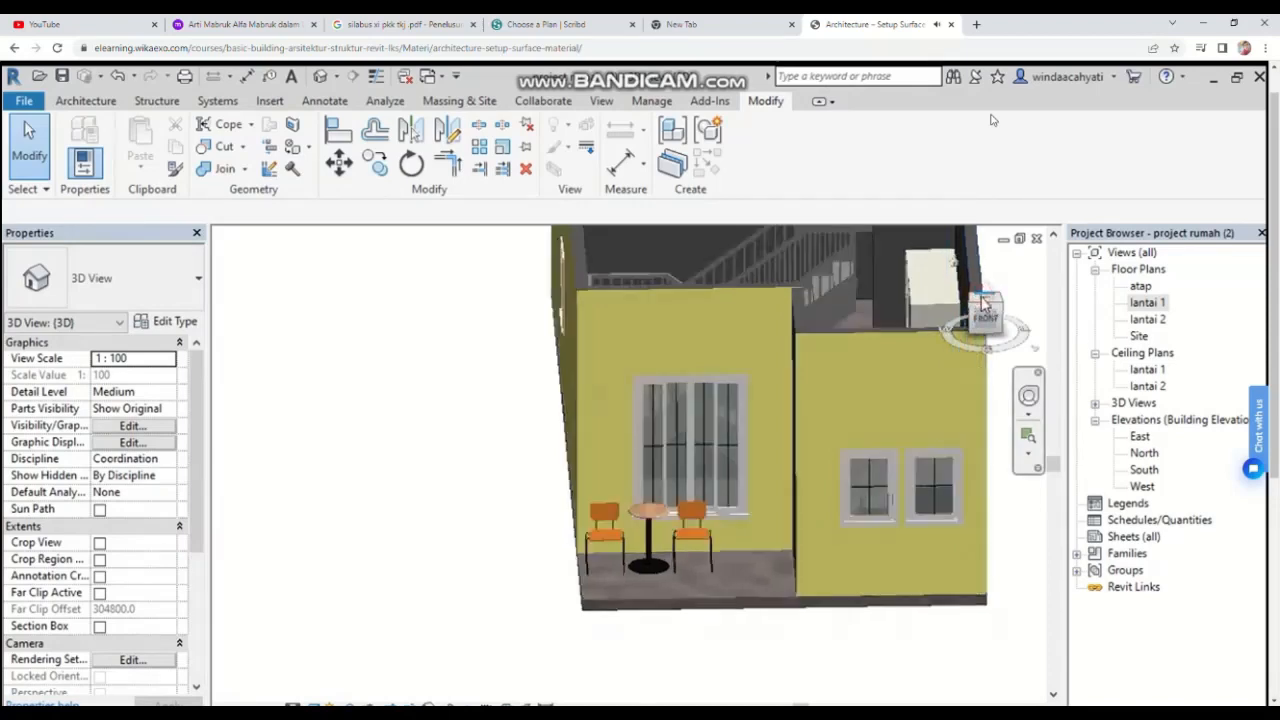
click(980, 334)
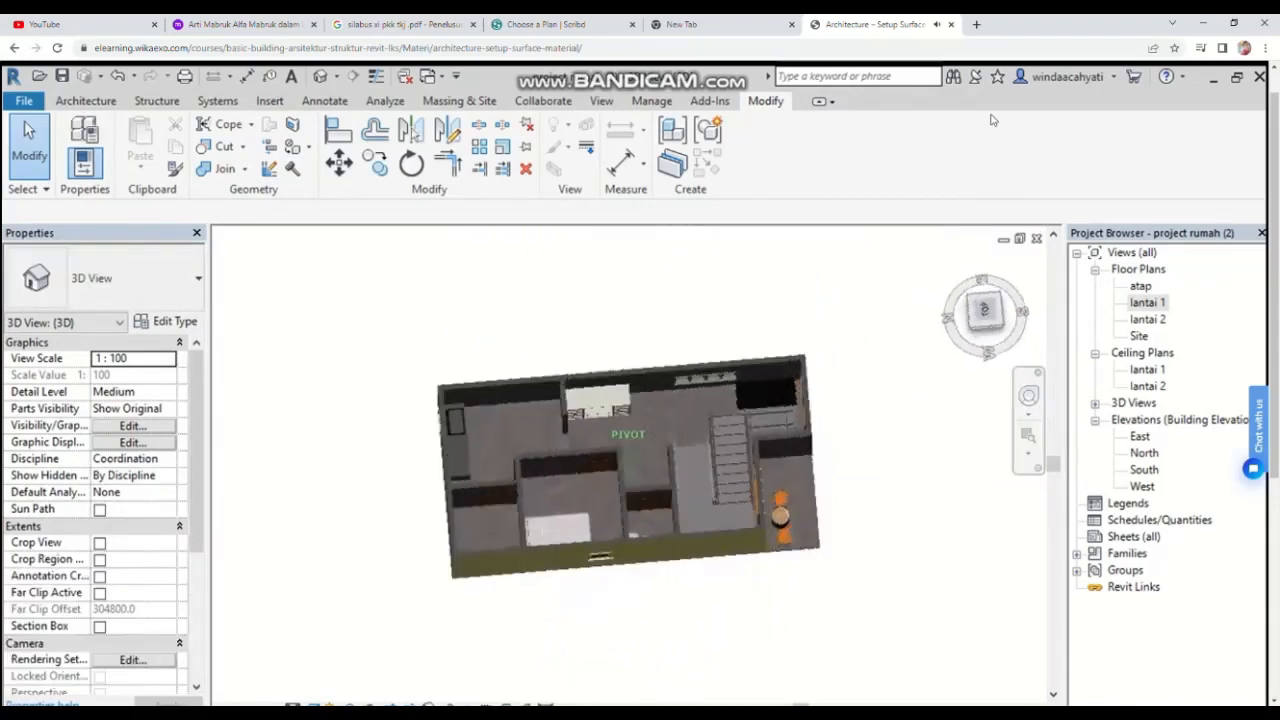
click(737, 612)
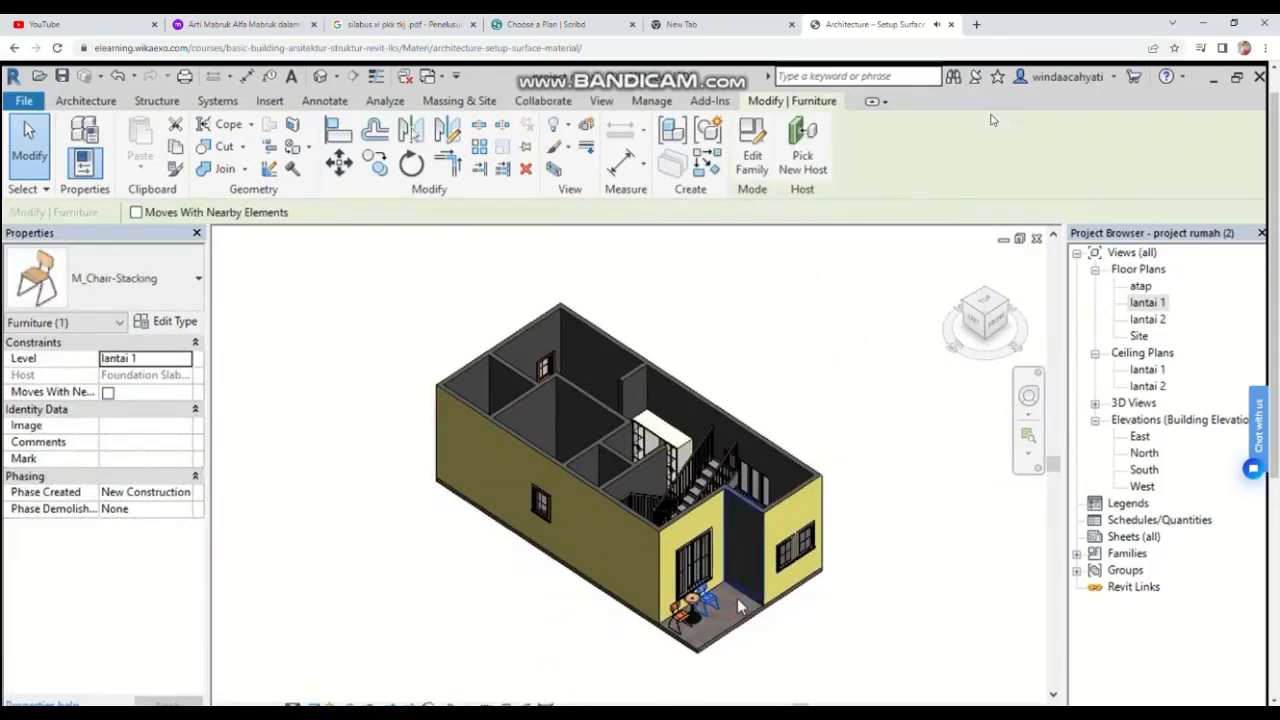
scroll(735, 615, up, 4)
key(Escape)
scroll(738, 620, up, 4)
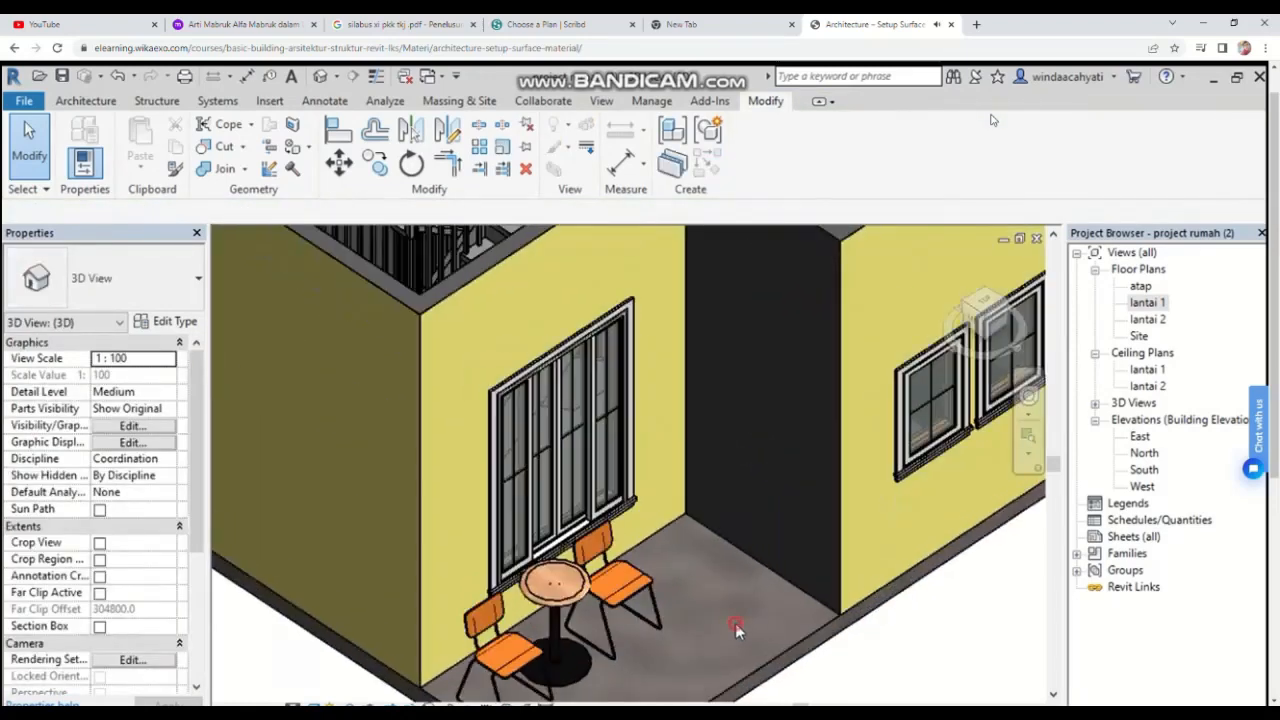
click(308, 146)
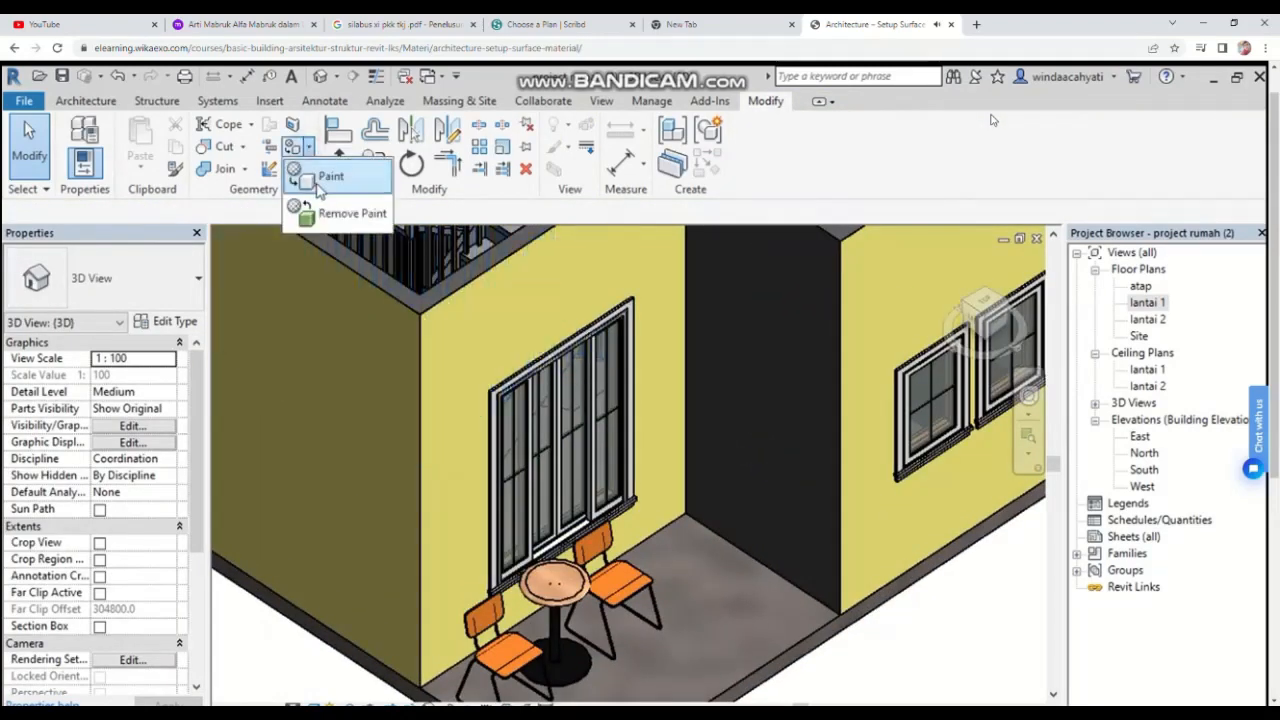
click(314, 174)
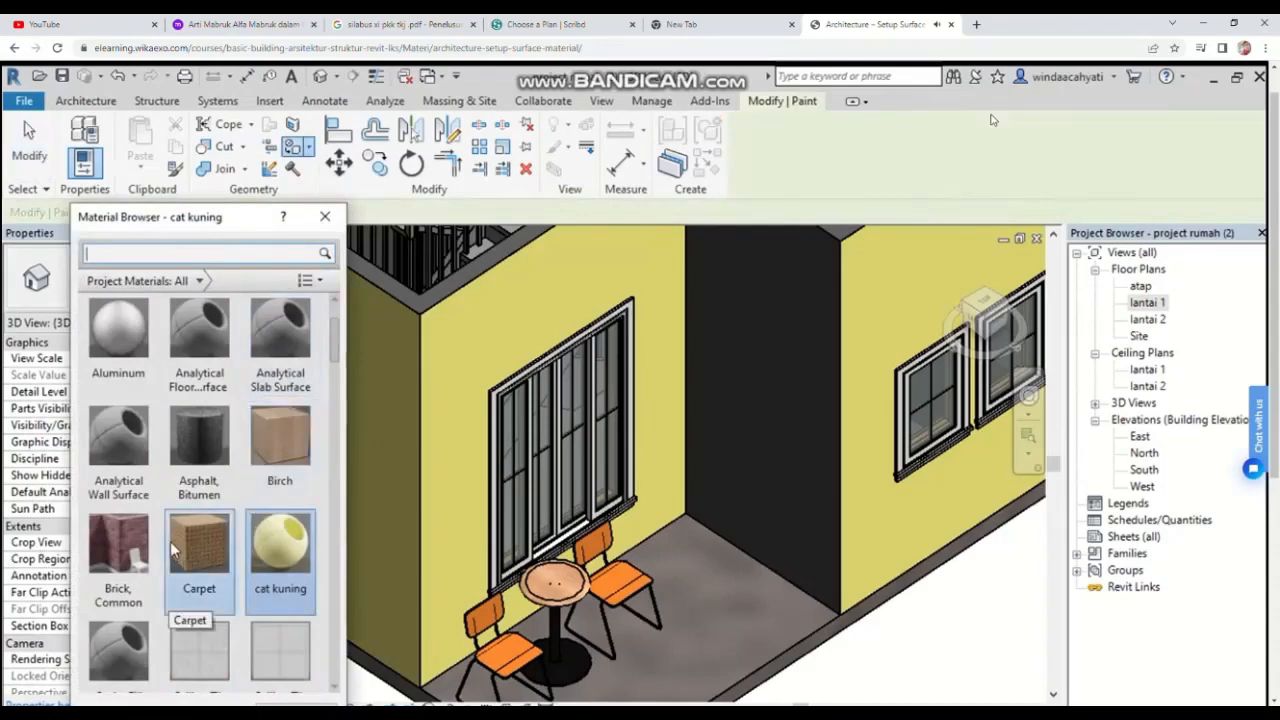
scroll(172, 550, down, 10)
scroll(117, 600, down, 5)
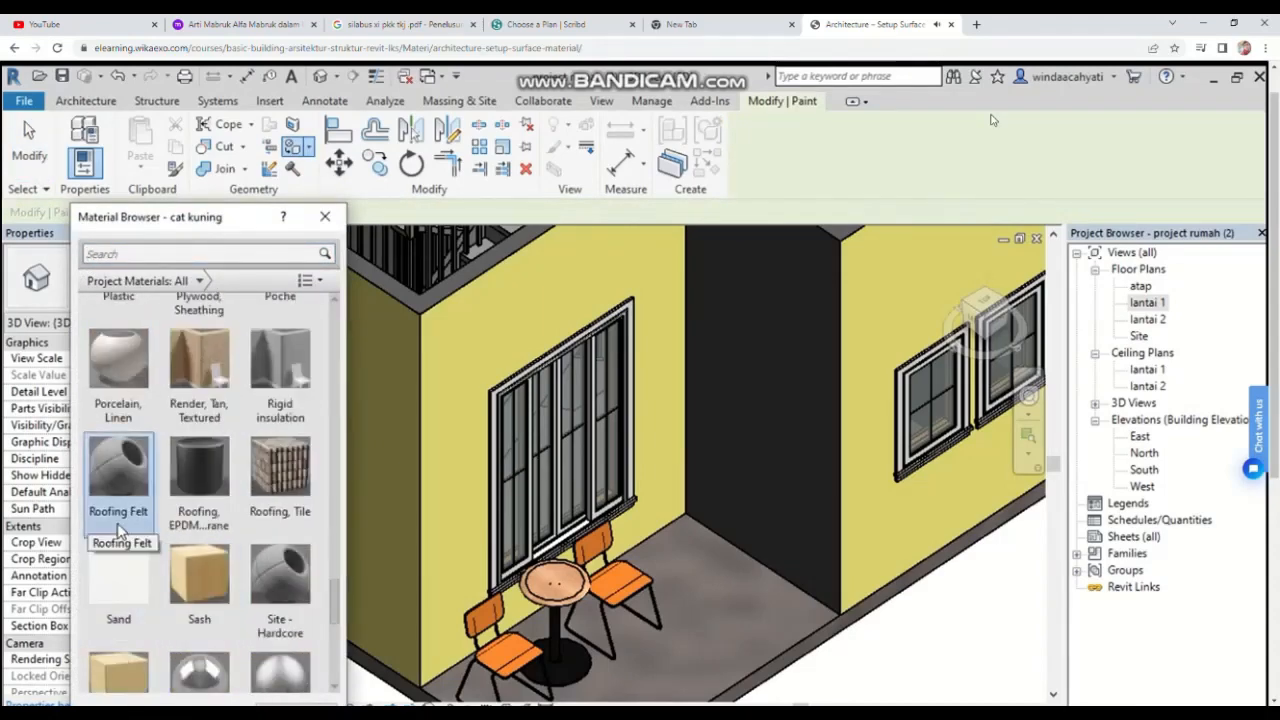
scroll(115, 600, down, 3)
scroll(115, 600, up, 6)
scroll(115, 600, down, 10)
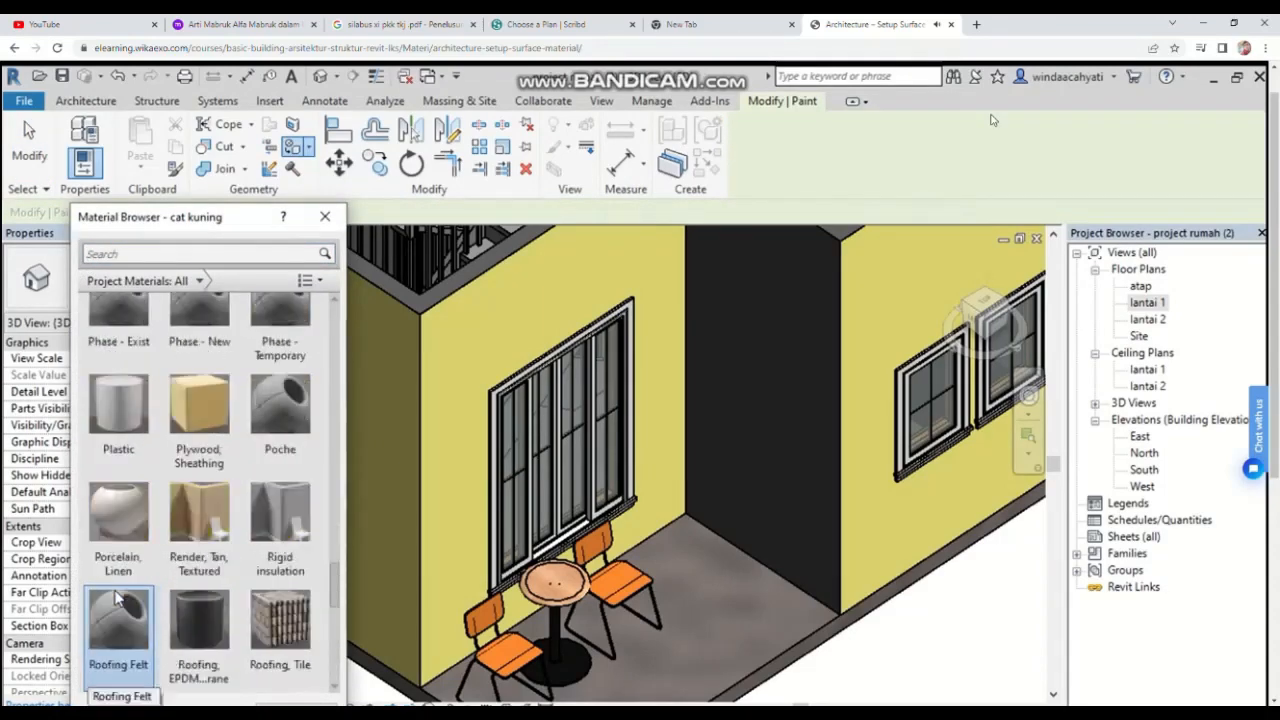
scroll(114, 590, up, 5)
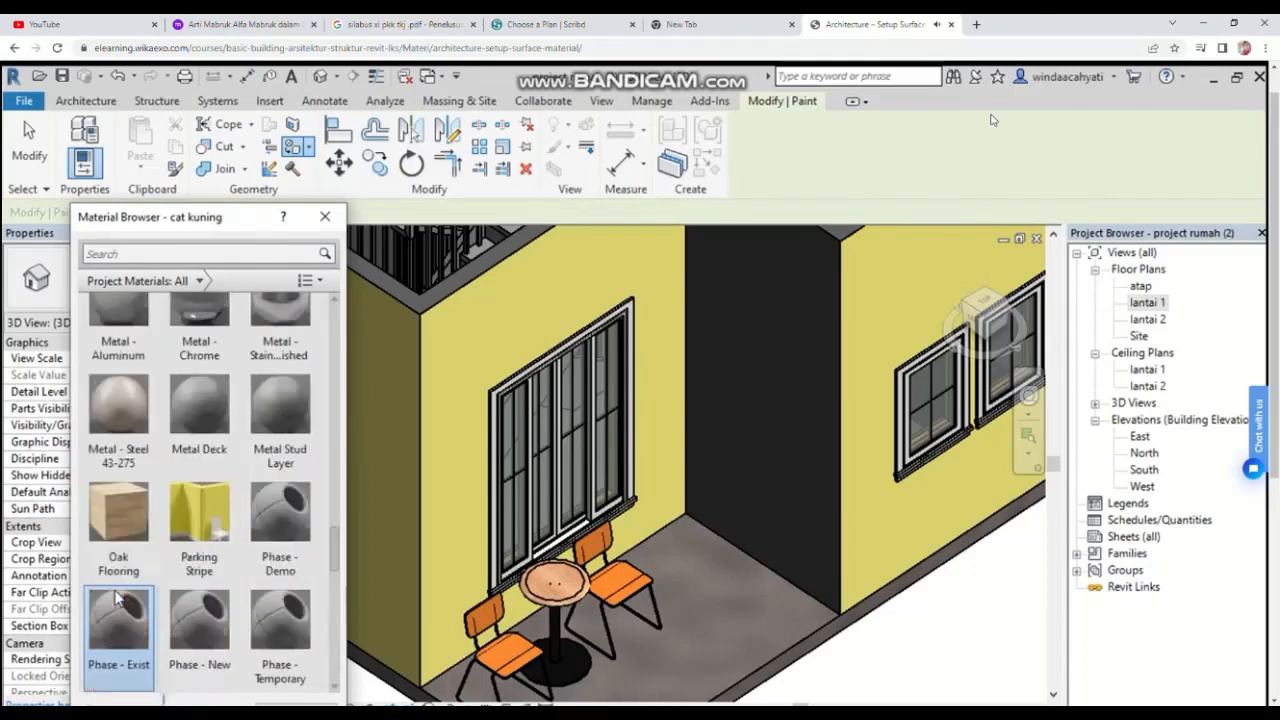
click(118, 540)
click(694, 597)
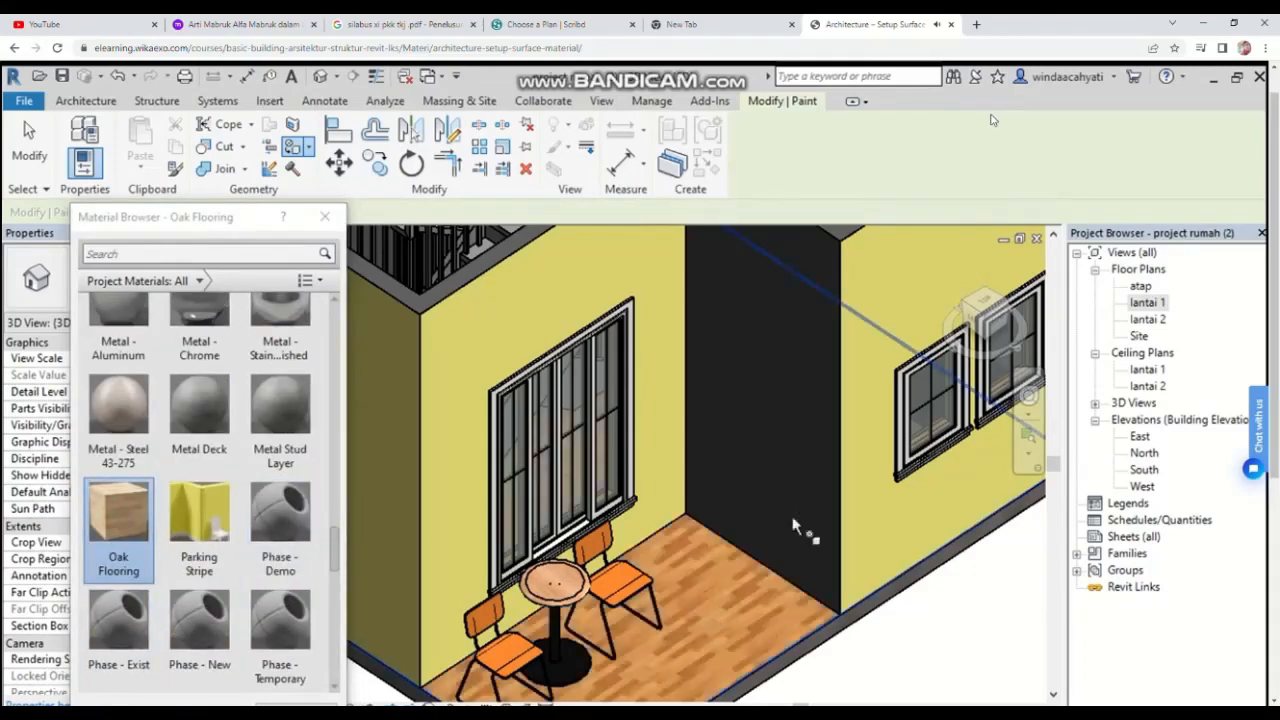
Step: Orbit around the house to examine the painted floors, then close the Material Browser to exit painting
shift+middle_drag(800, 528, 963, 425)
scroll(963, 425, down, 1)
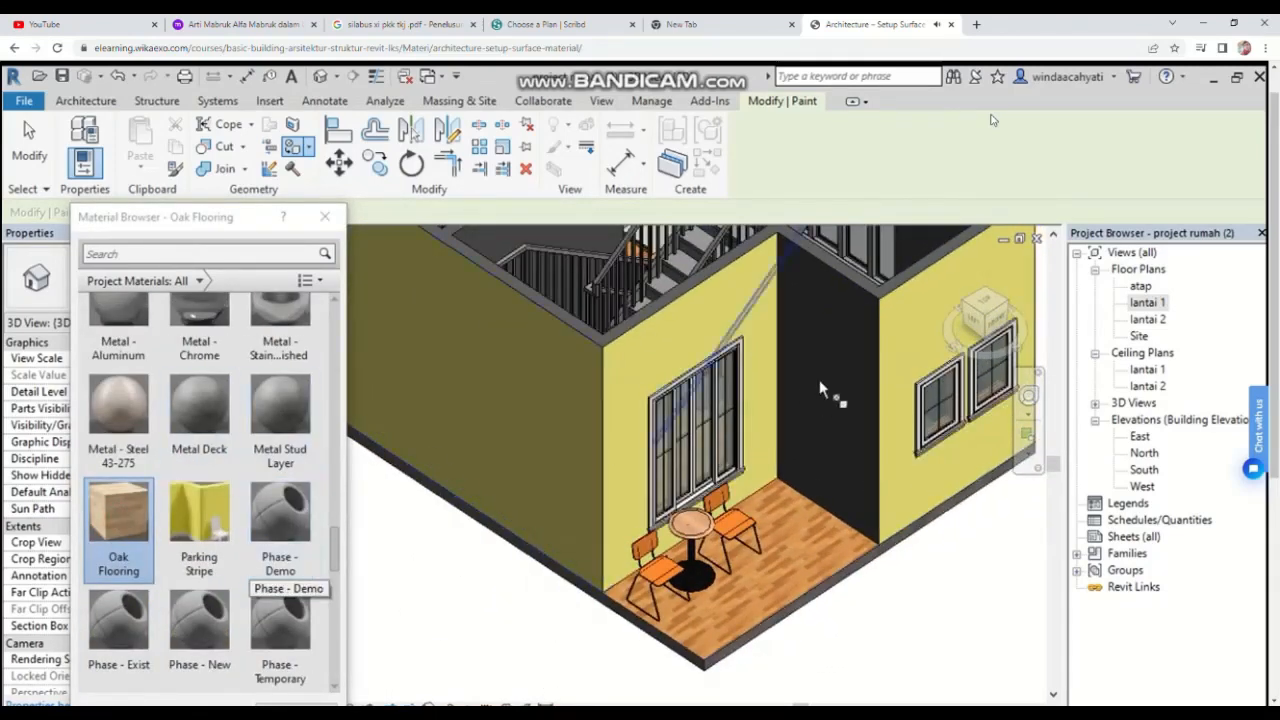
click(985, 305)
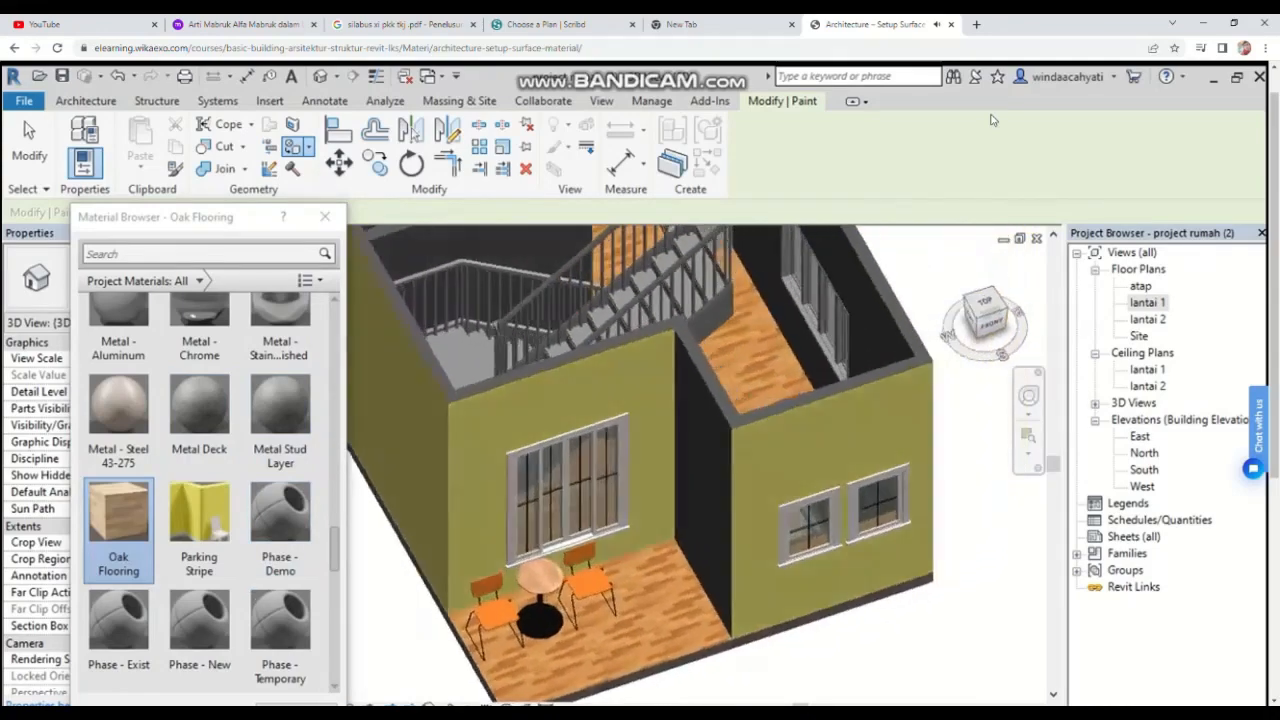
drag(985, 311, 1008, 276)
scroll(645, 375, down, 1)
scroll(753, 466, down, 3)
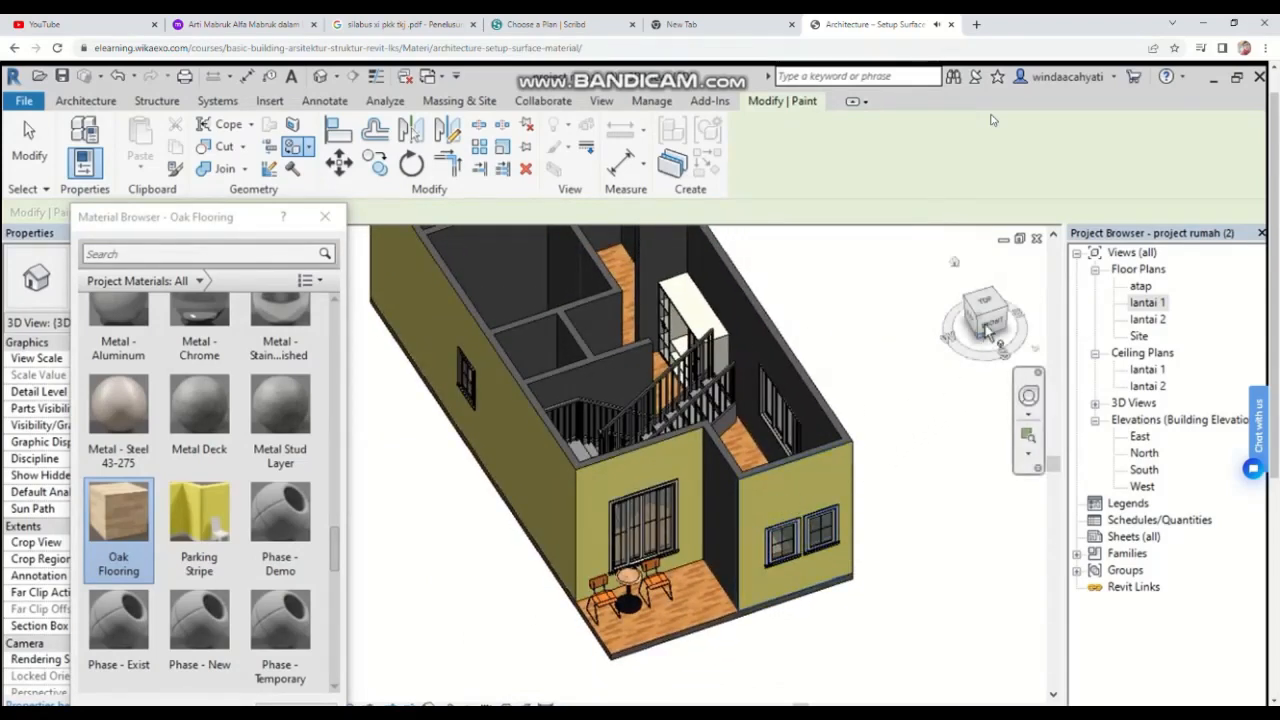
drag(978, 320, 942, 357)
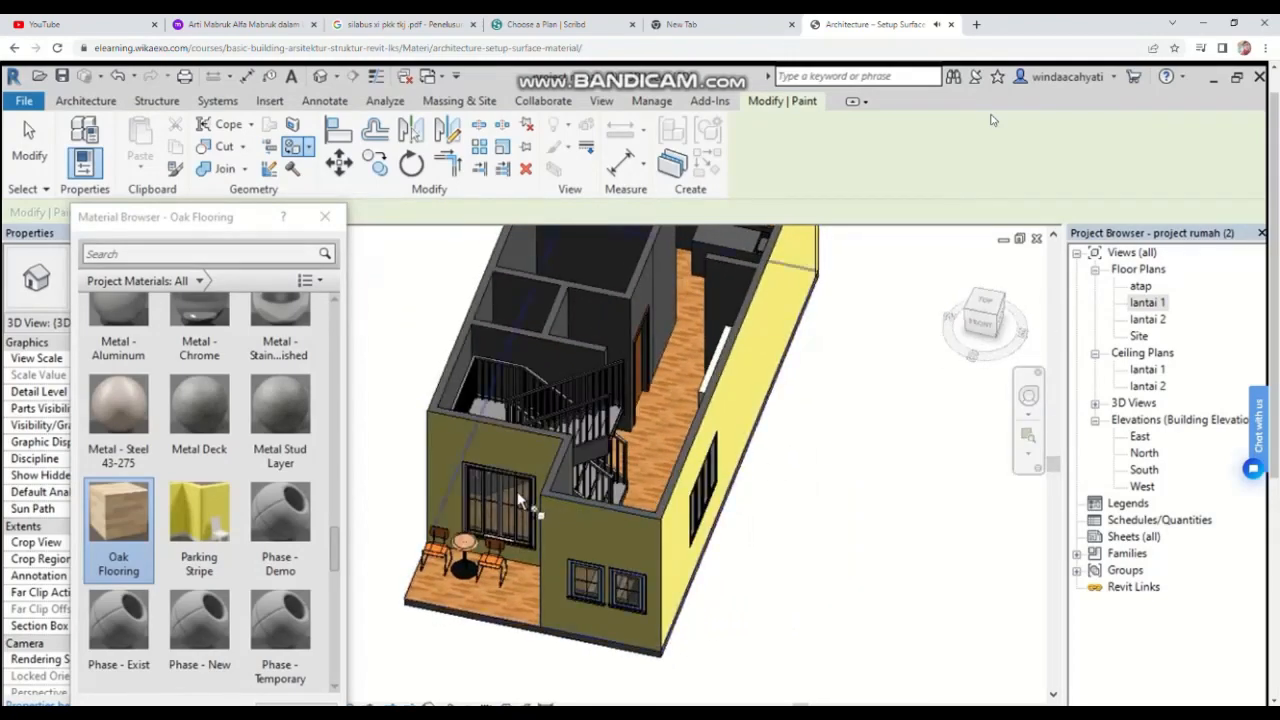
middle_drag(553, 503, 653, 506)
scroll(320, 256, up, 1)
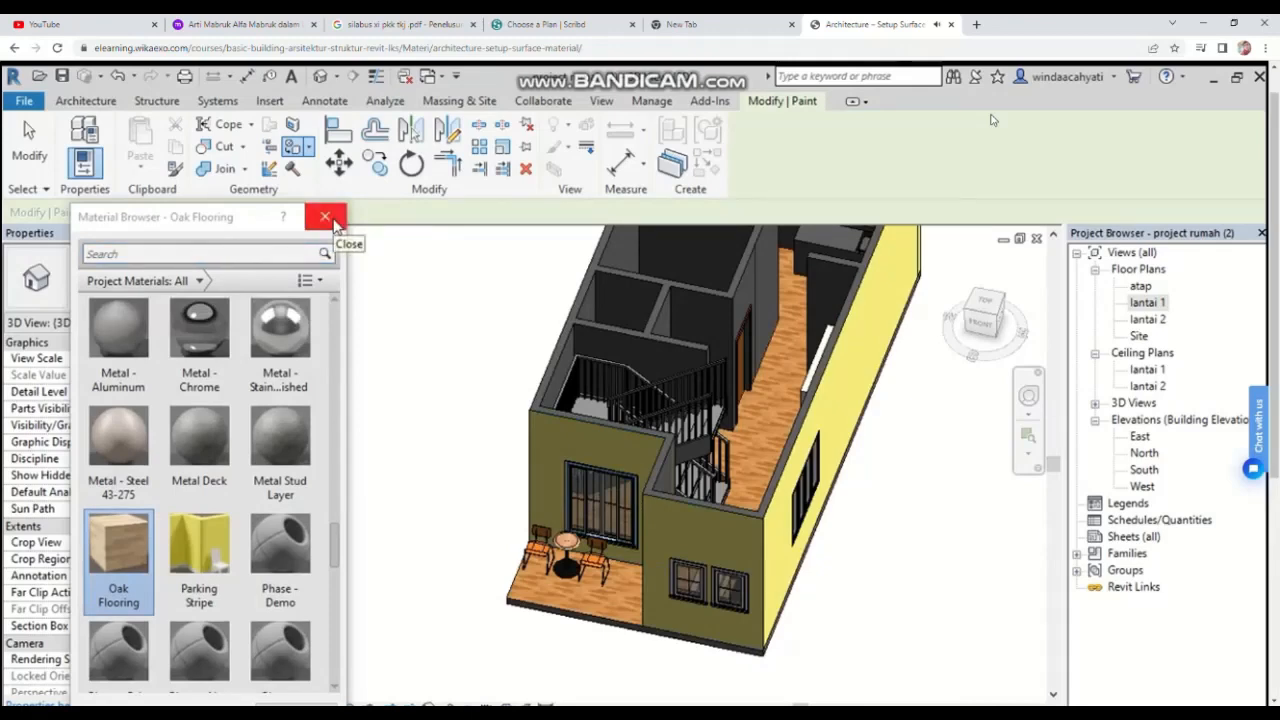
click(327, 219)
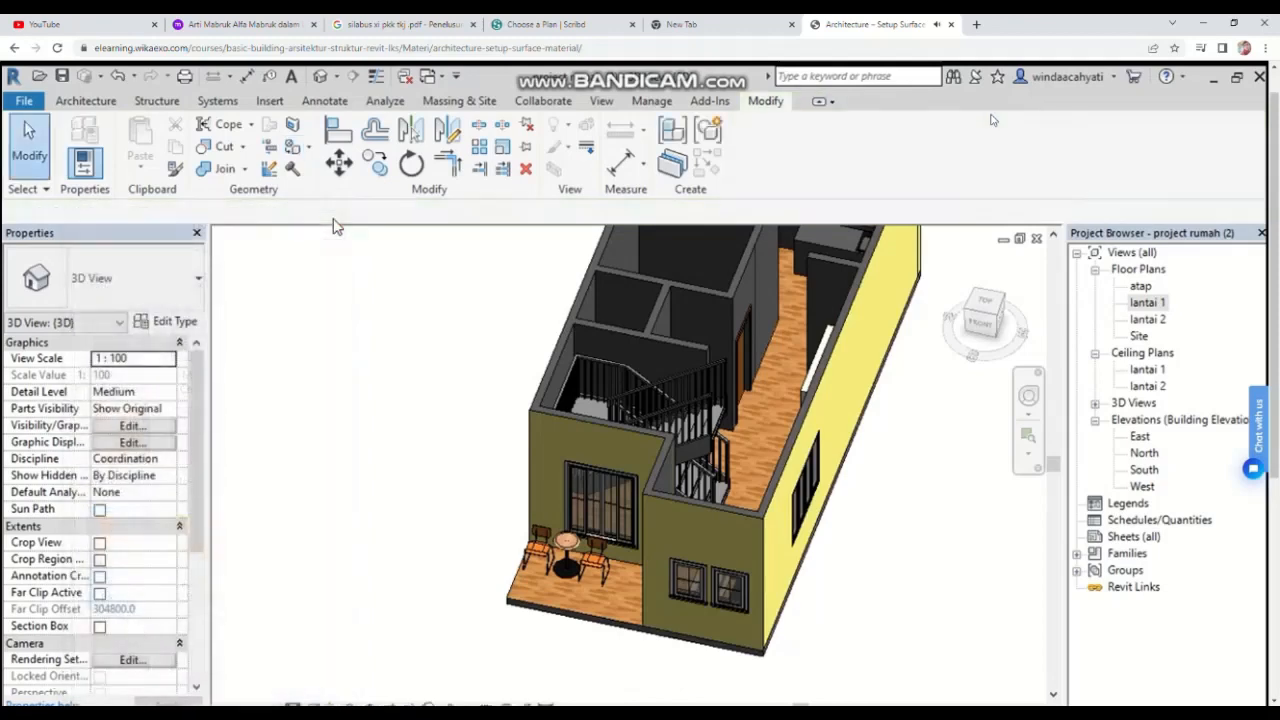
Step: Open the project materials, create a new material and rename it cat merah
click(655, 103)
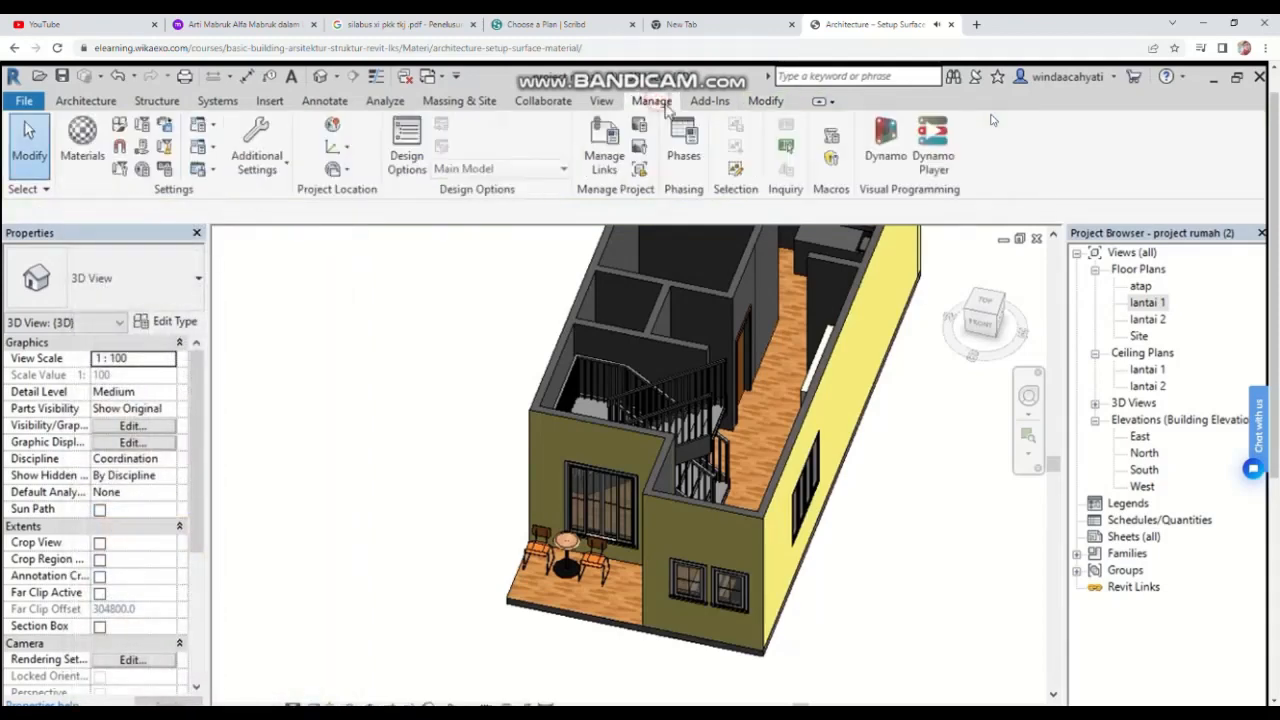
click(95, 162)
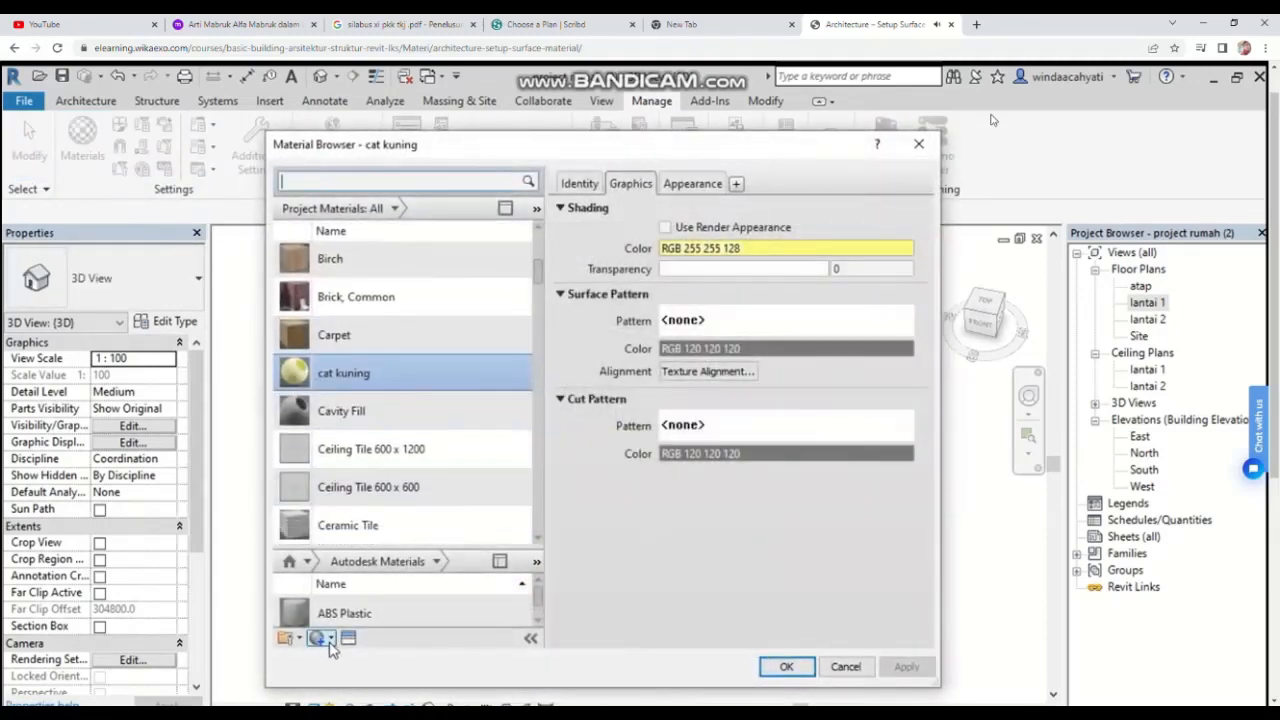
click(320, 638)
click(335, 655)
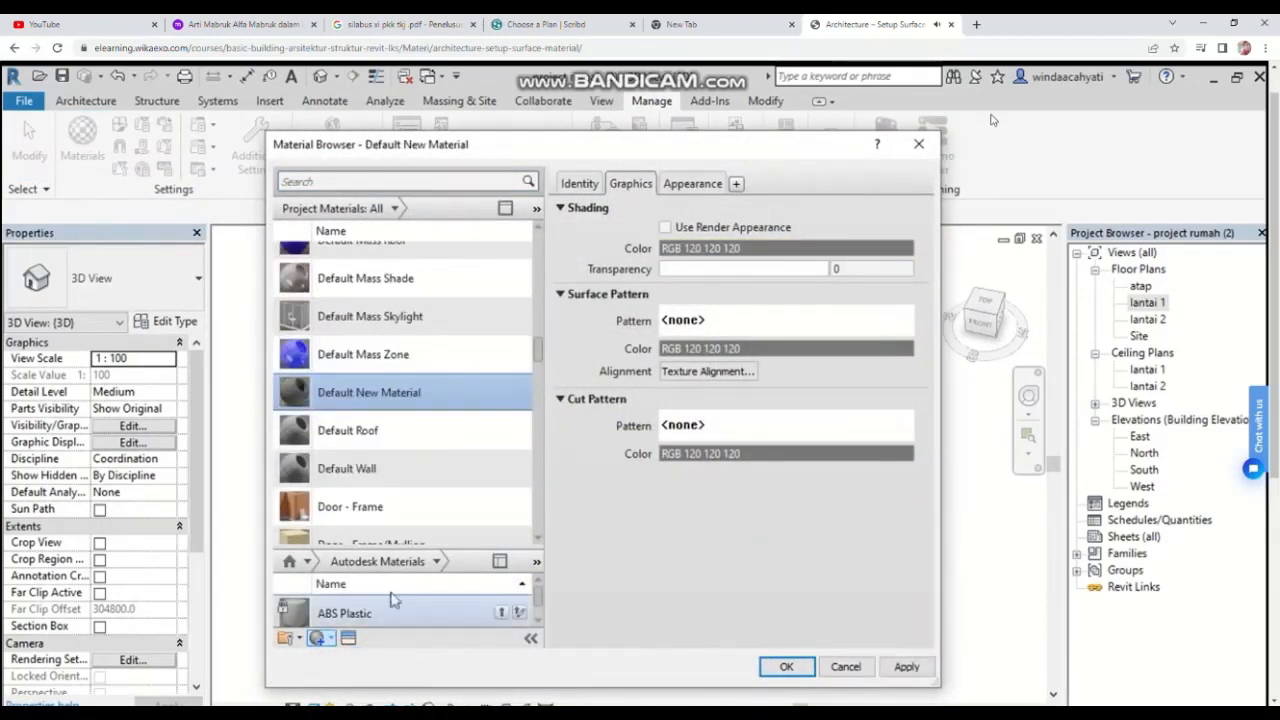
right_click(408, 380)
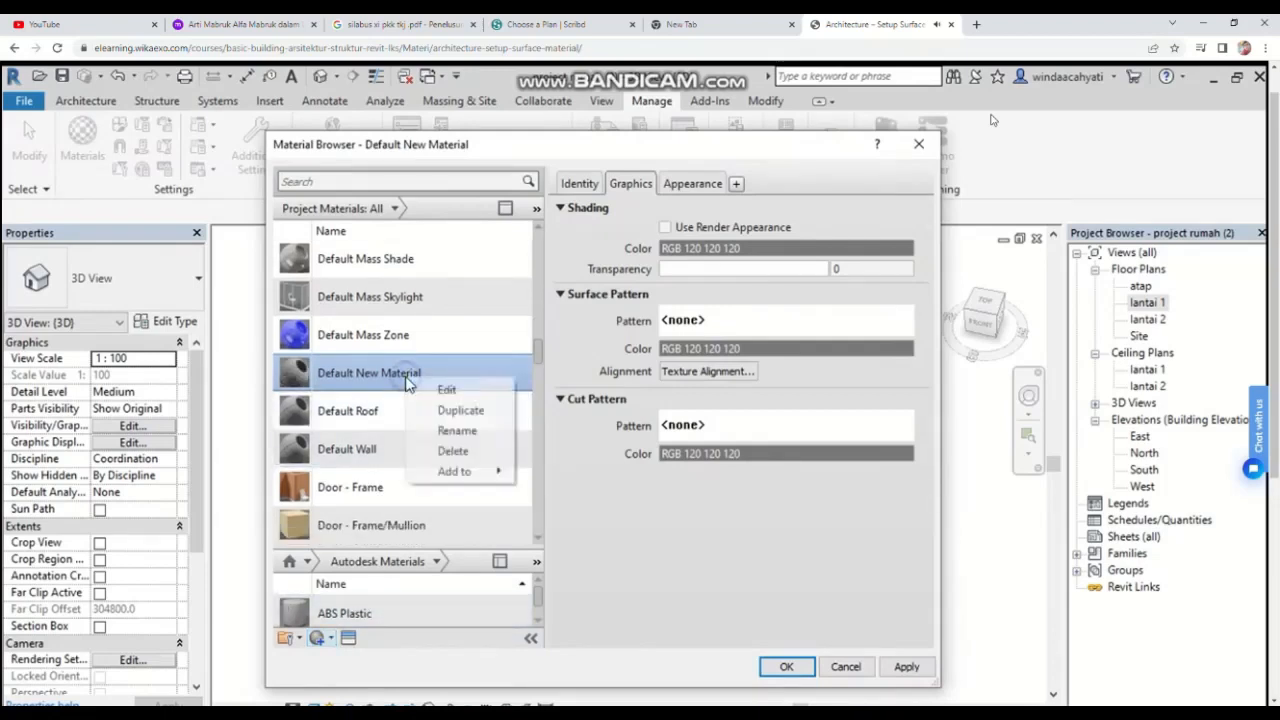
click(440, 431)
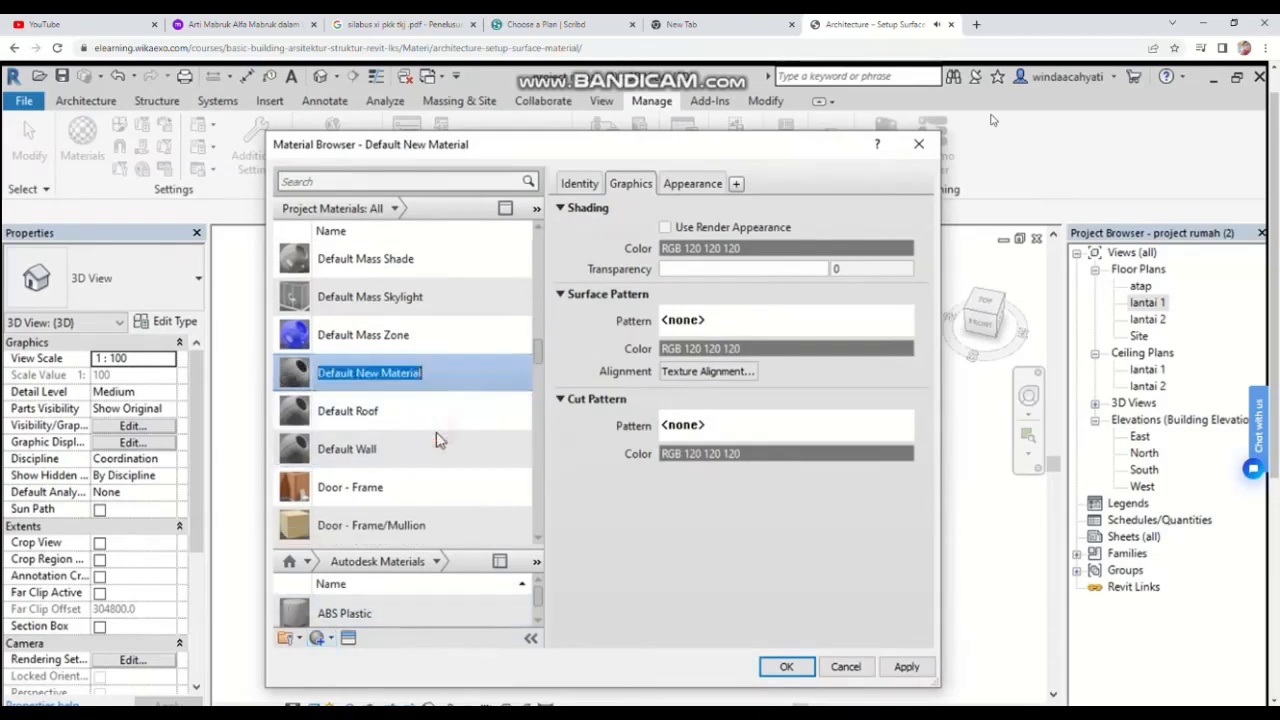
key(BackSpace)
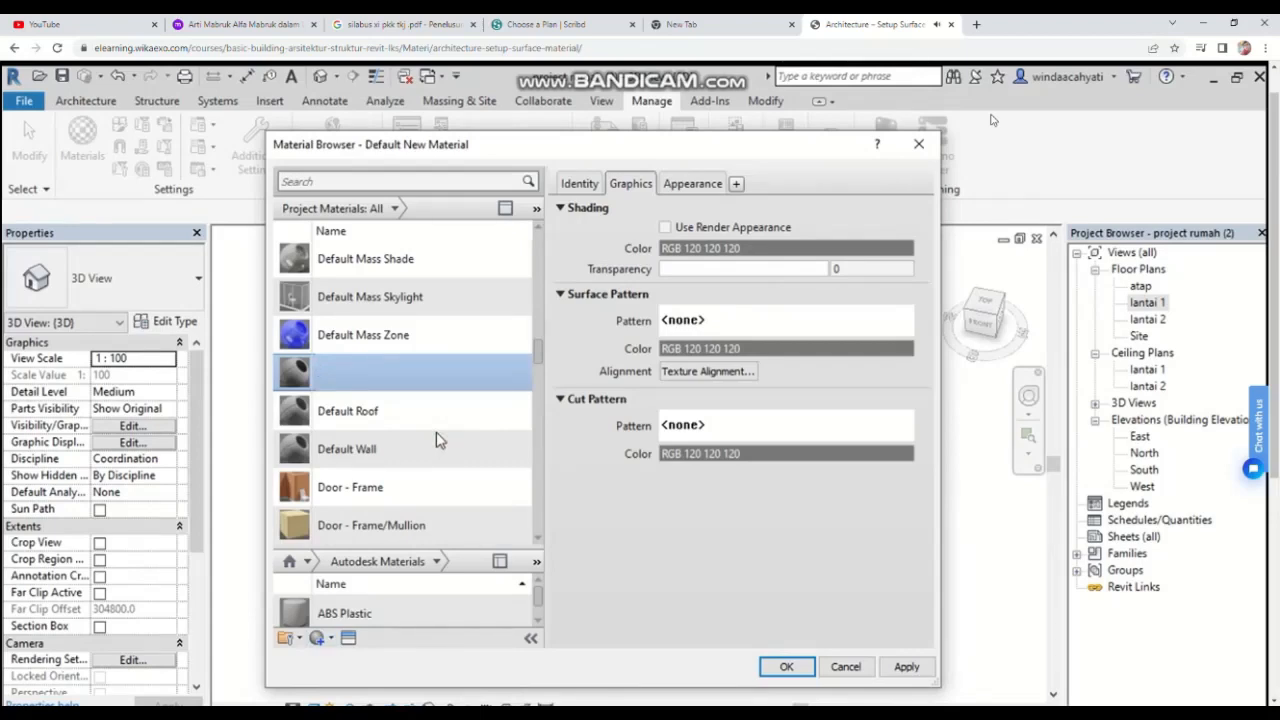
text(cat merah)
key(Return)
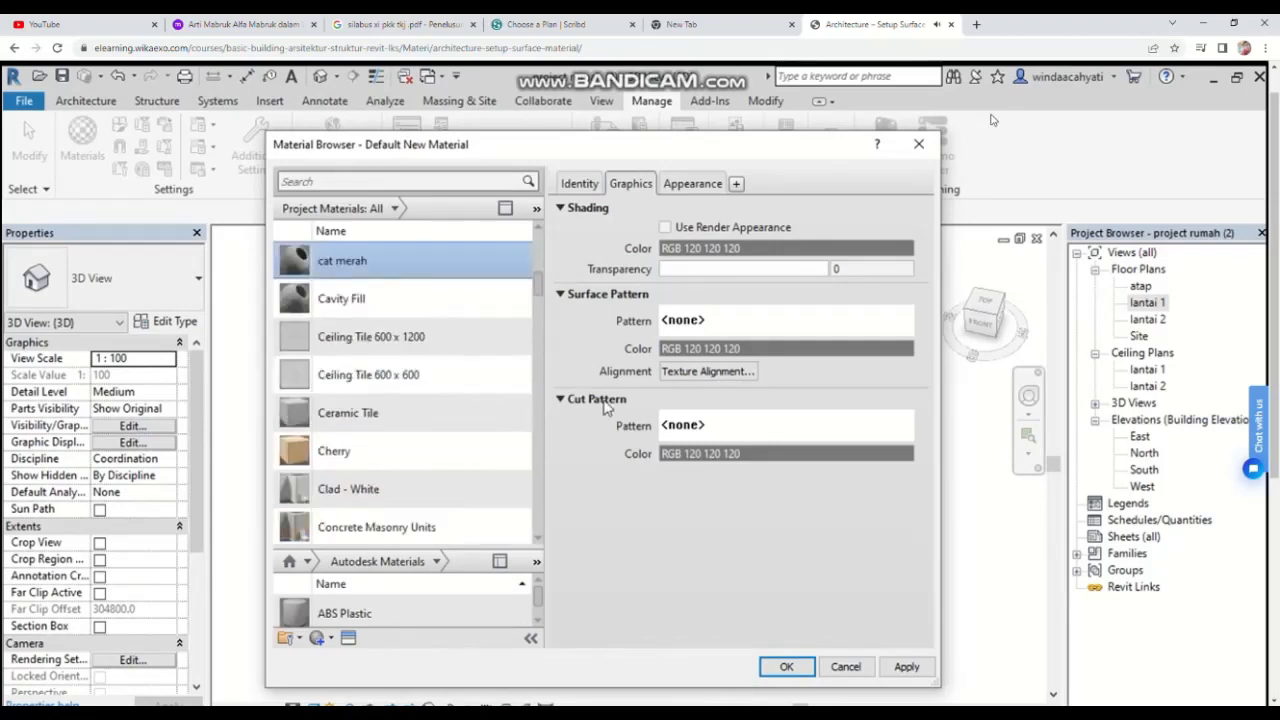
Step: Set the cat merah appearance image to texture.jpg from Downloads and confirm the Material Browser
click(713, 188)
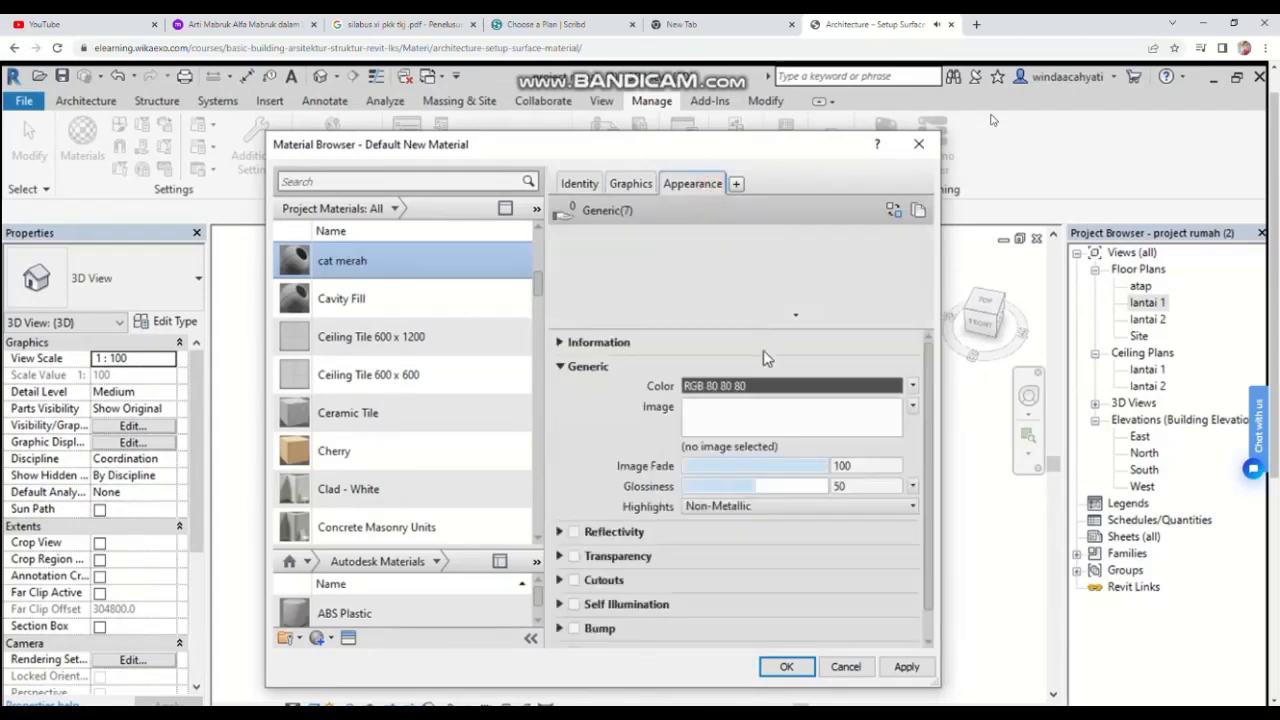
click(770, 425)
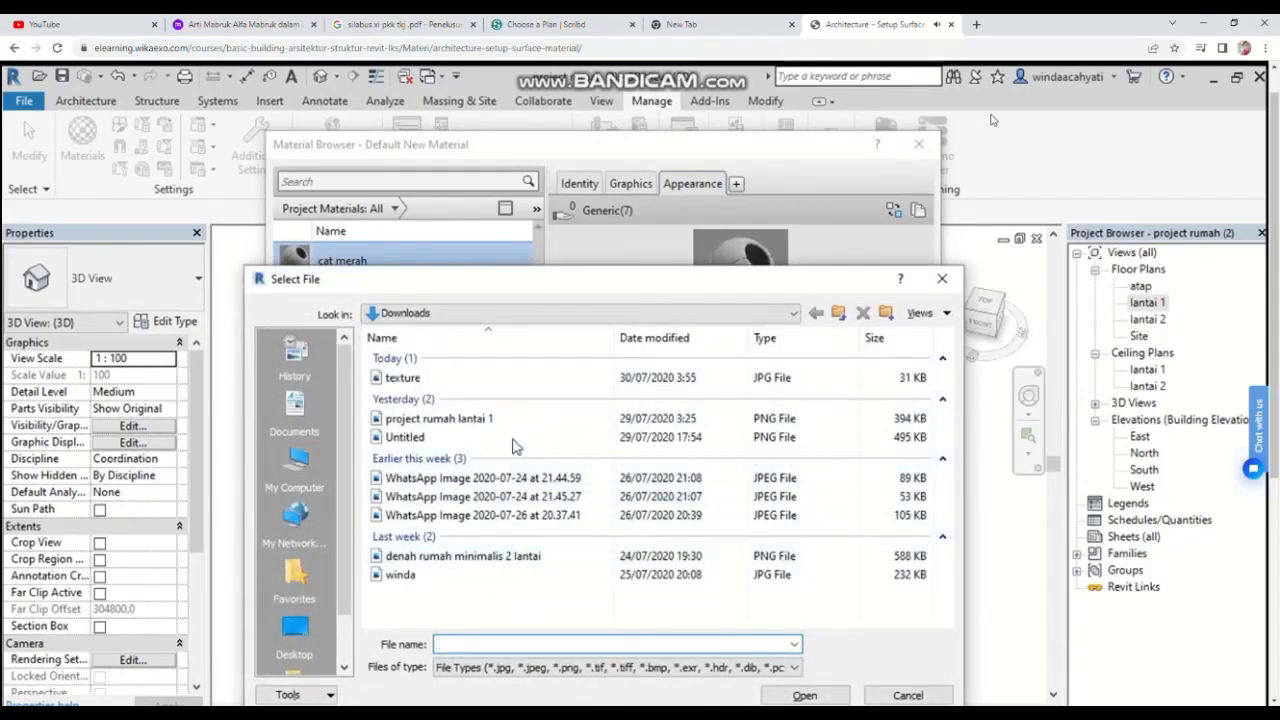
click(512, 382)
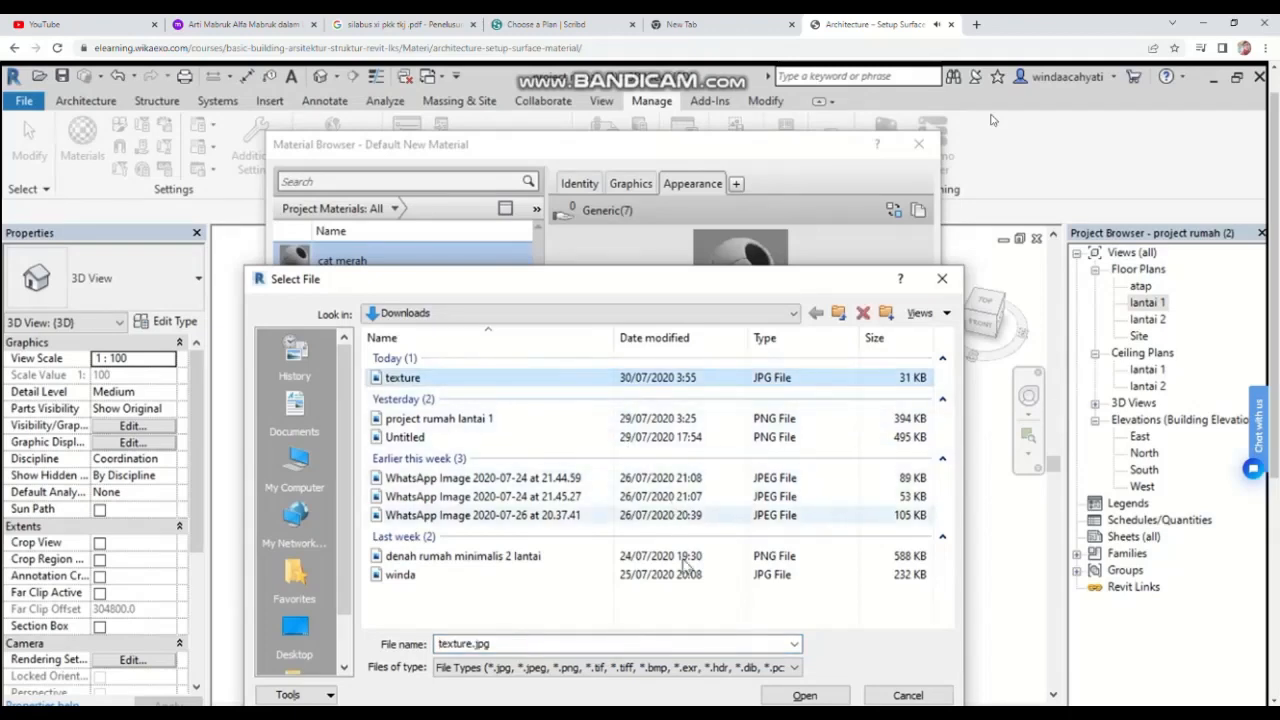
click(805, 697)
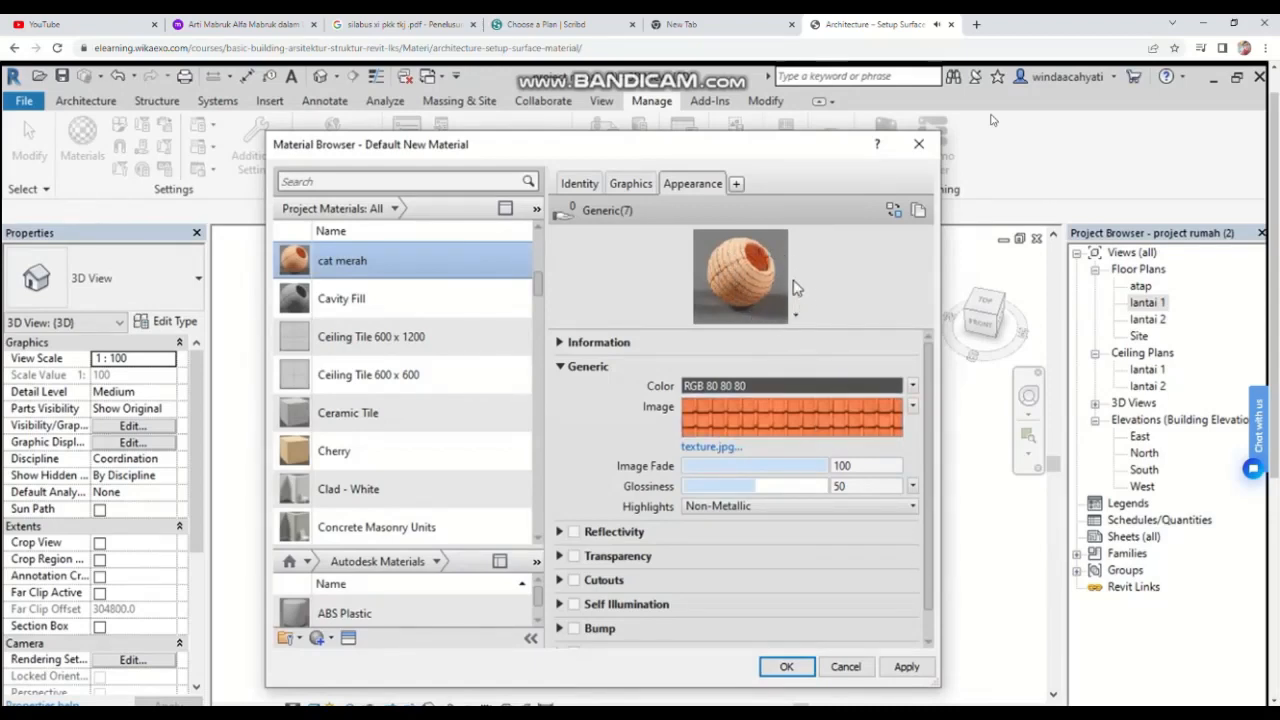
click(786, 674)
key(Escape)
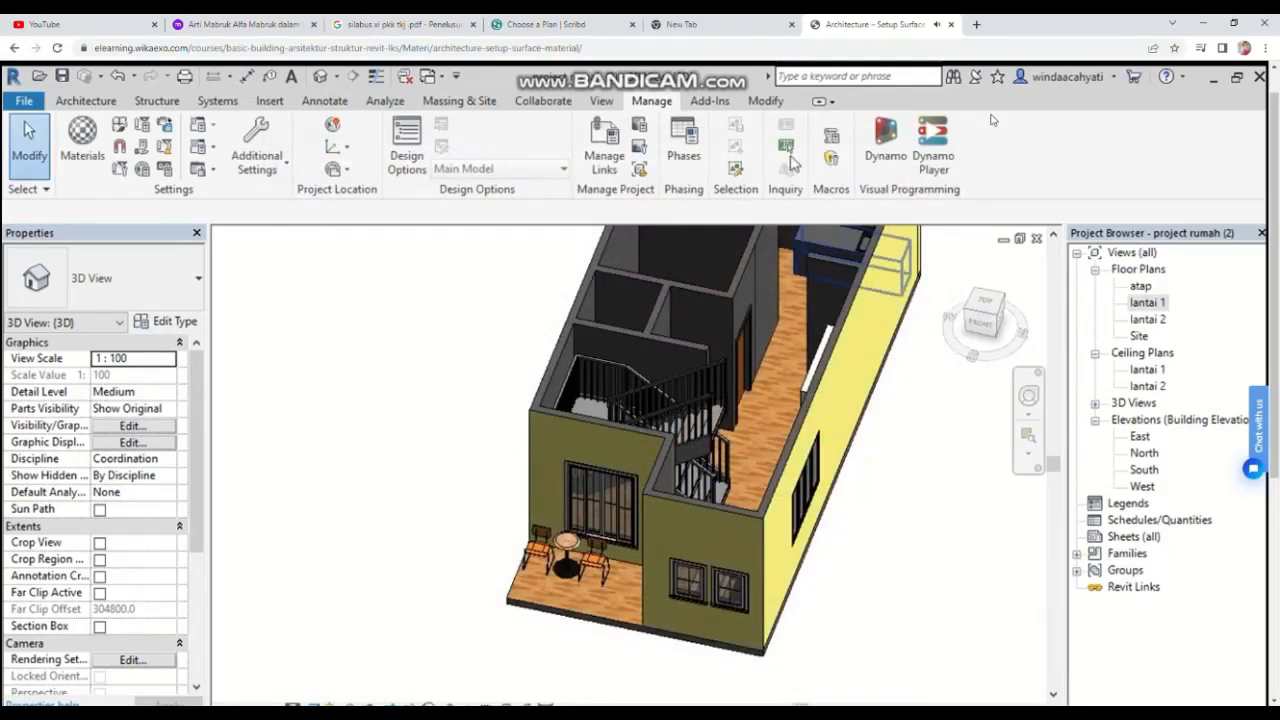
Step: Start the Paint tool and save the project when prompted
click(775, 108)
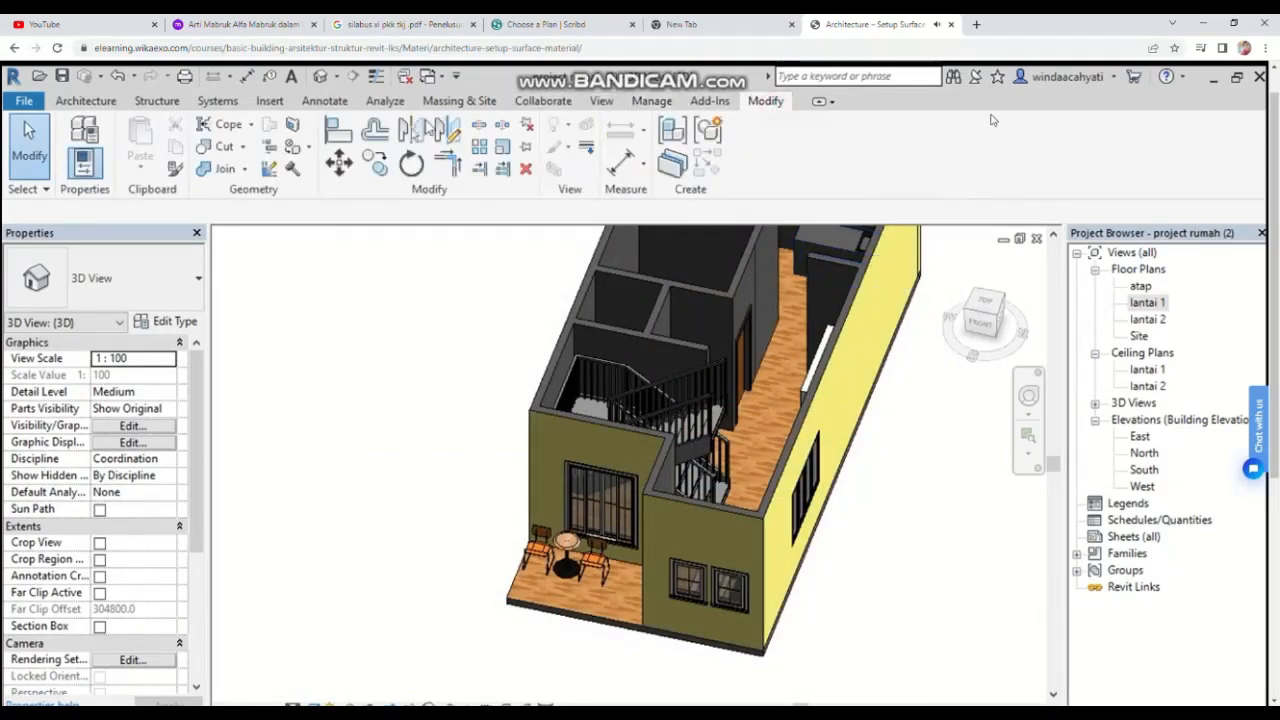
click(305, 148)
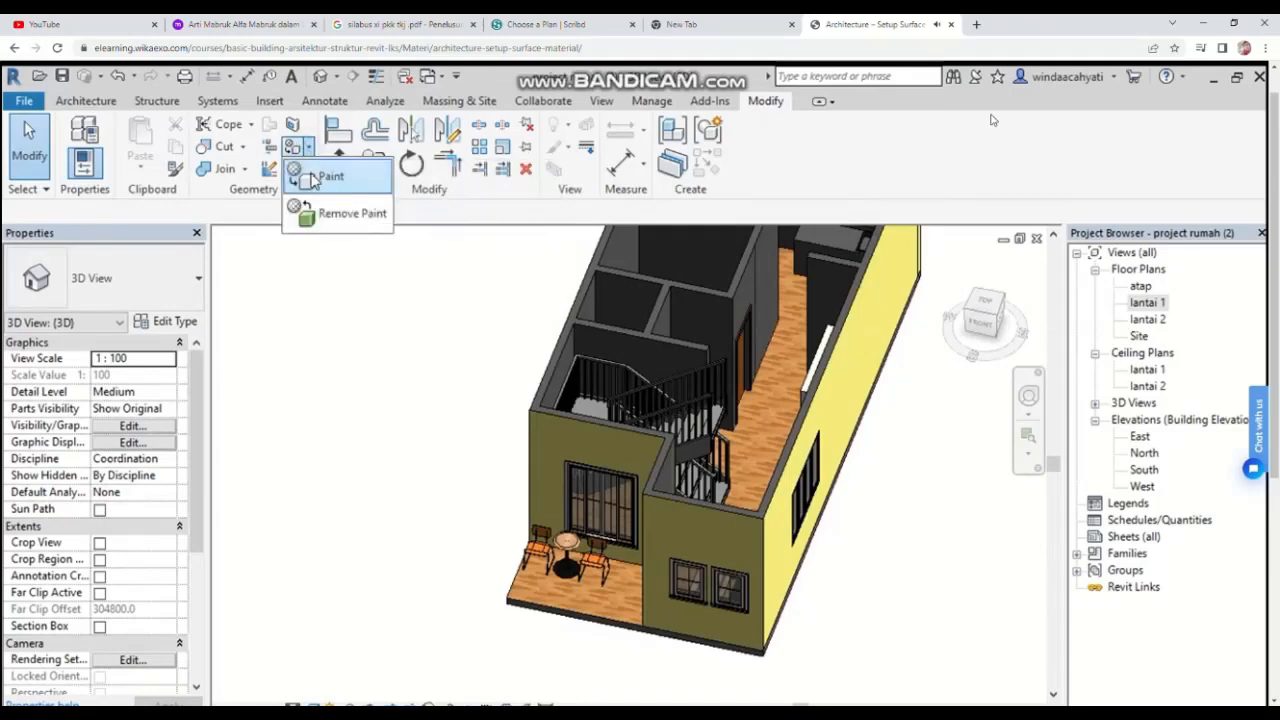
click(300, 176)
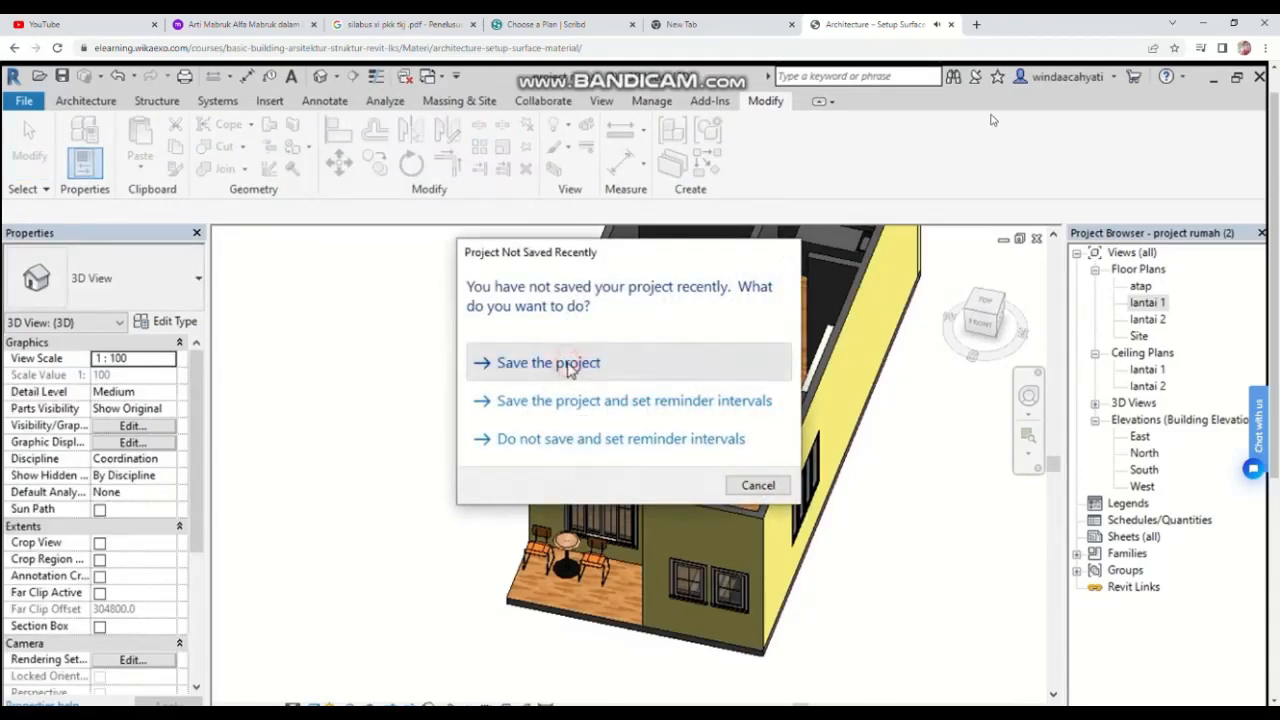
click(567, 364)
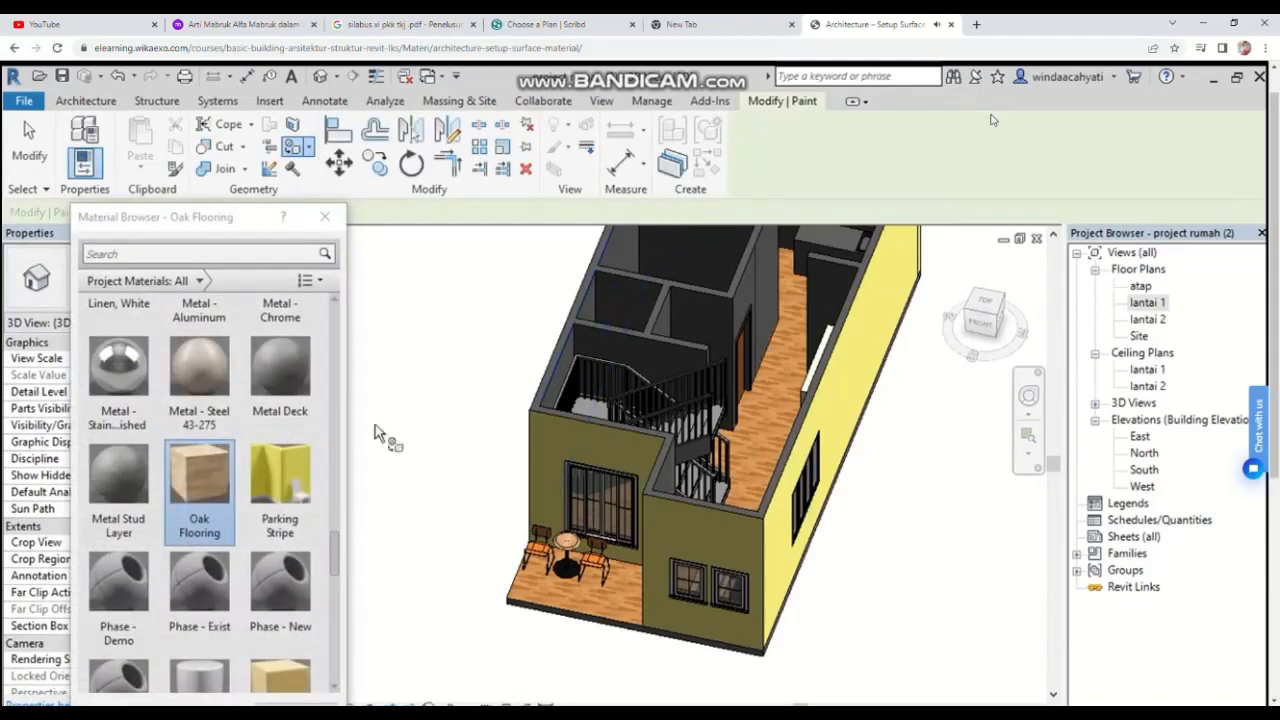
Step: Select the cat merah material and paint the interior bedroom walls with it
scroll(281, 516, up, 10)
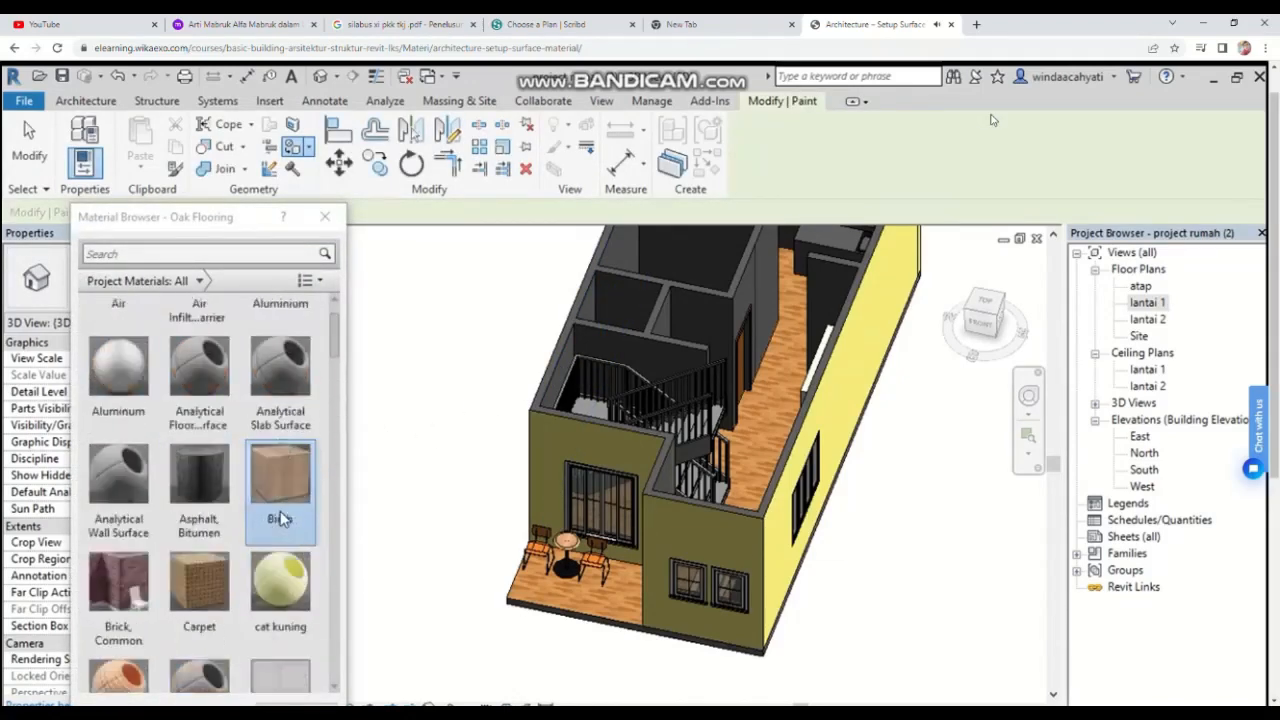
scroll(280, 511, down, 20)
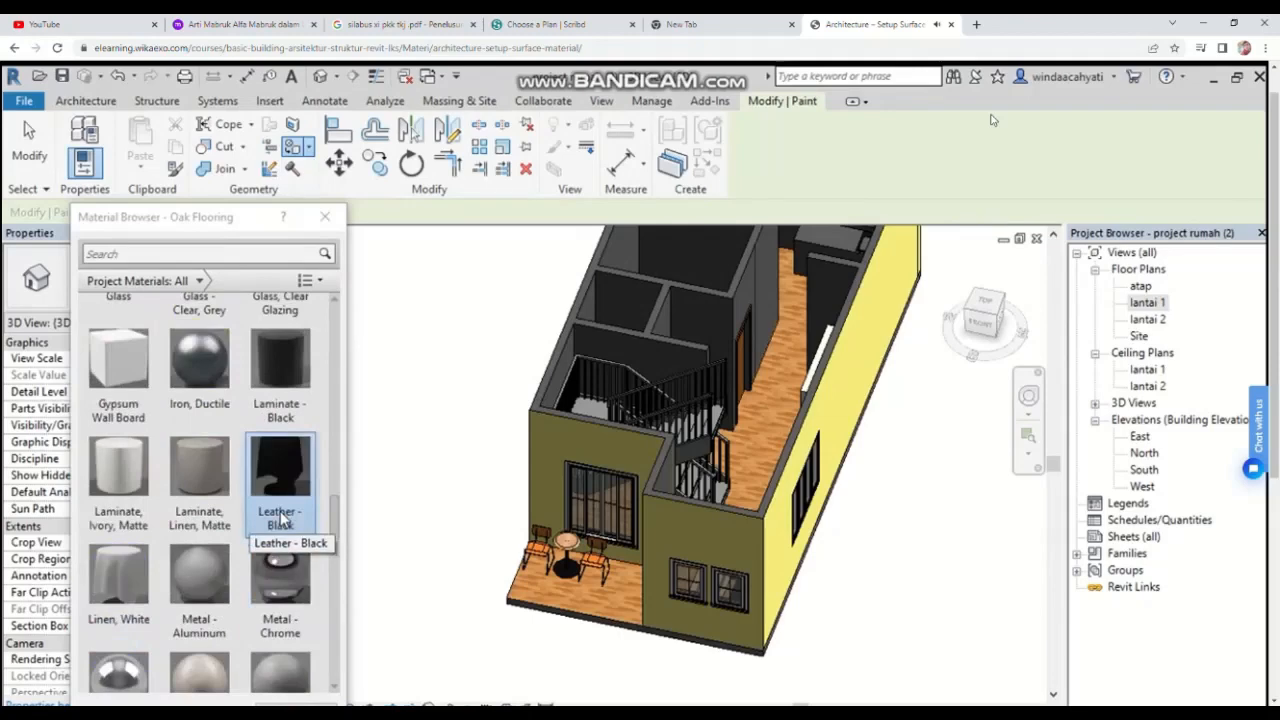
scroll(280, 511, up, 10)
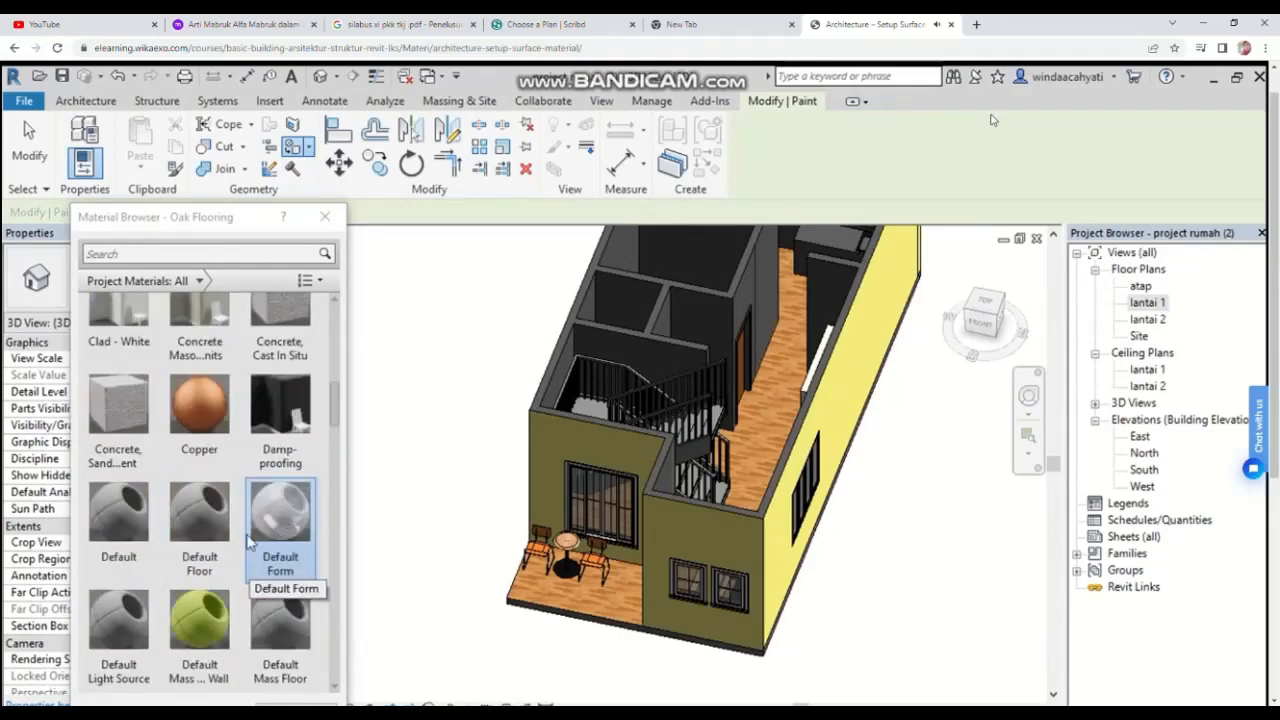
scroll(250, 540, down, 8)
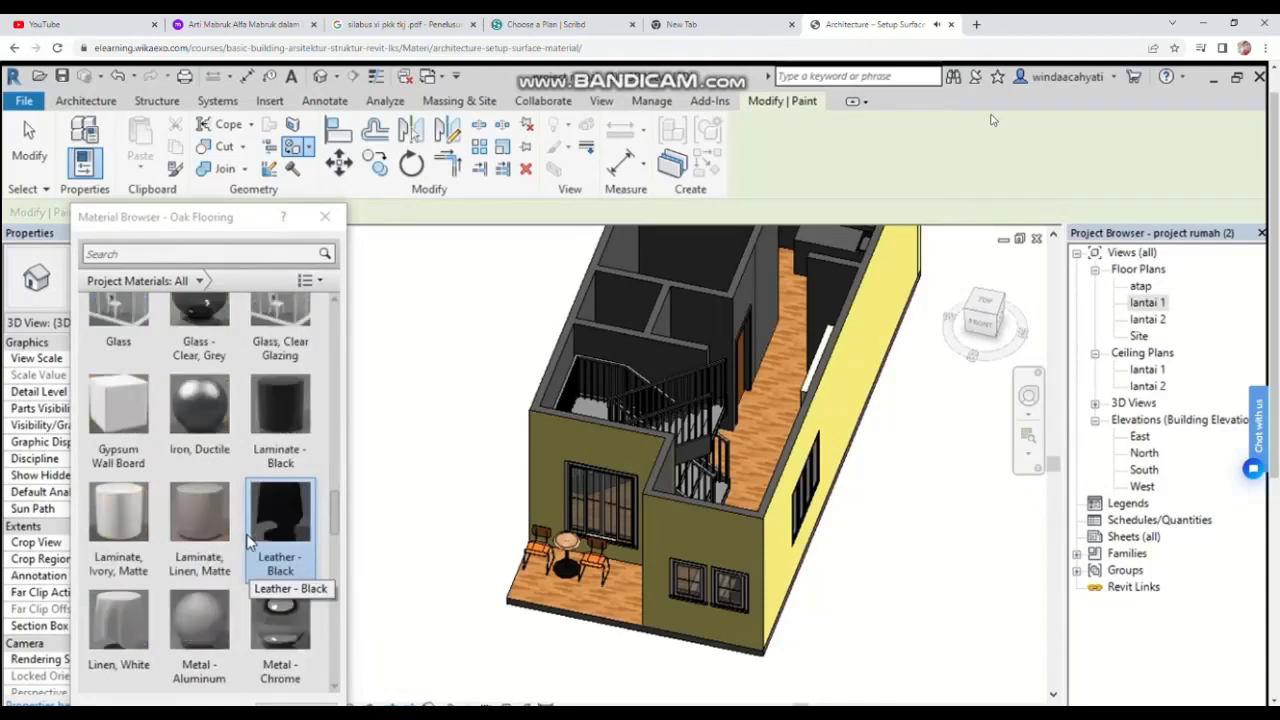
scroll(250, 540, up, 10)
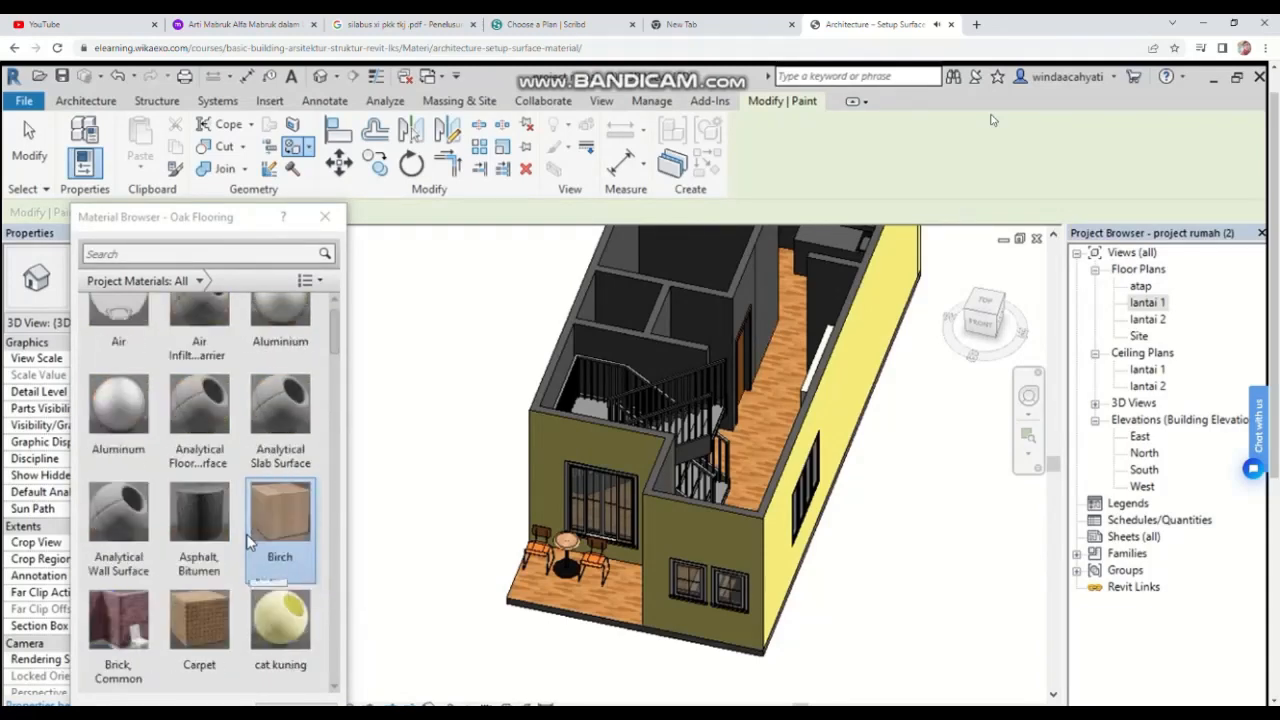
scroll(246, 534, down, 3)
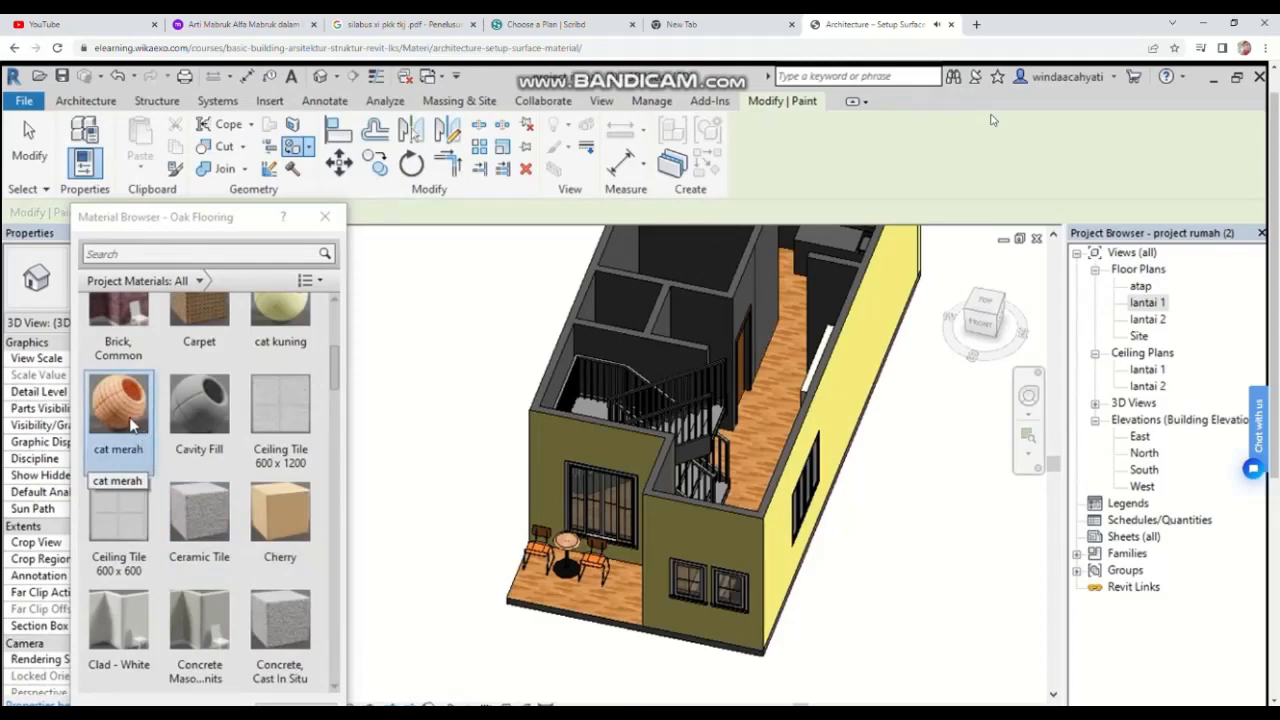
click(131, 425)
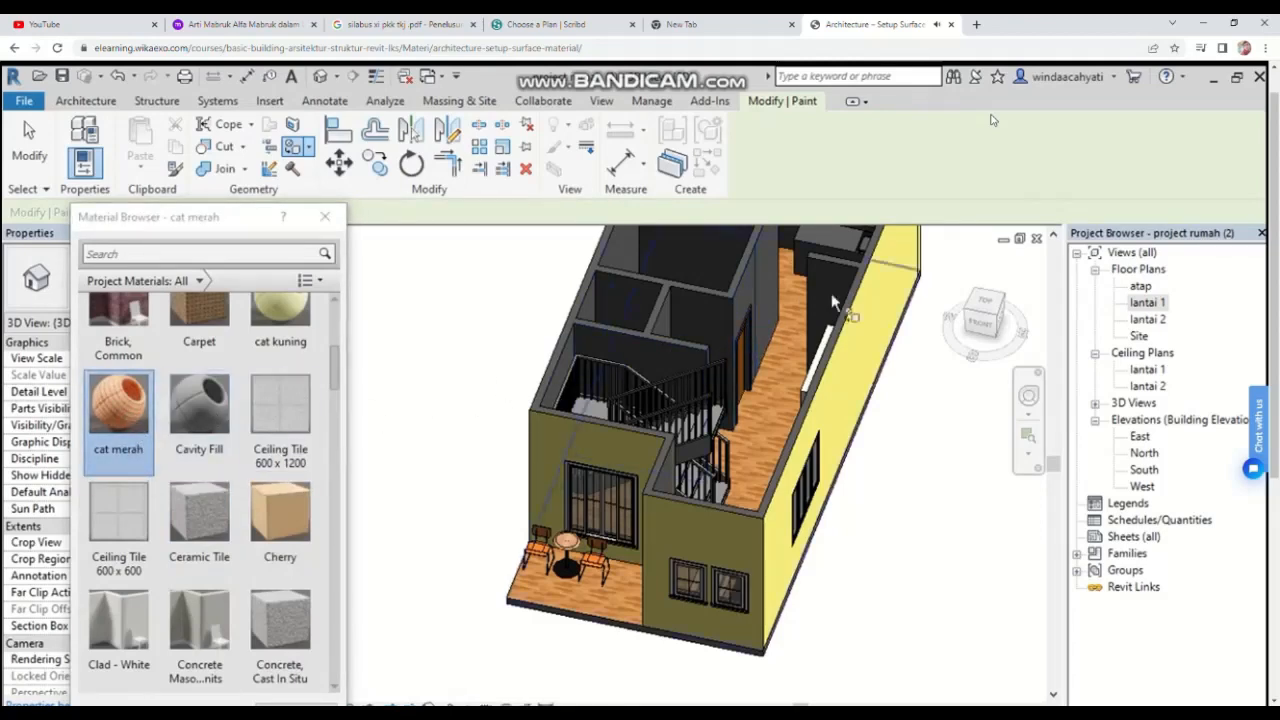
scroll(793, 372, up, 2)
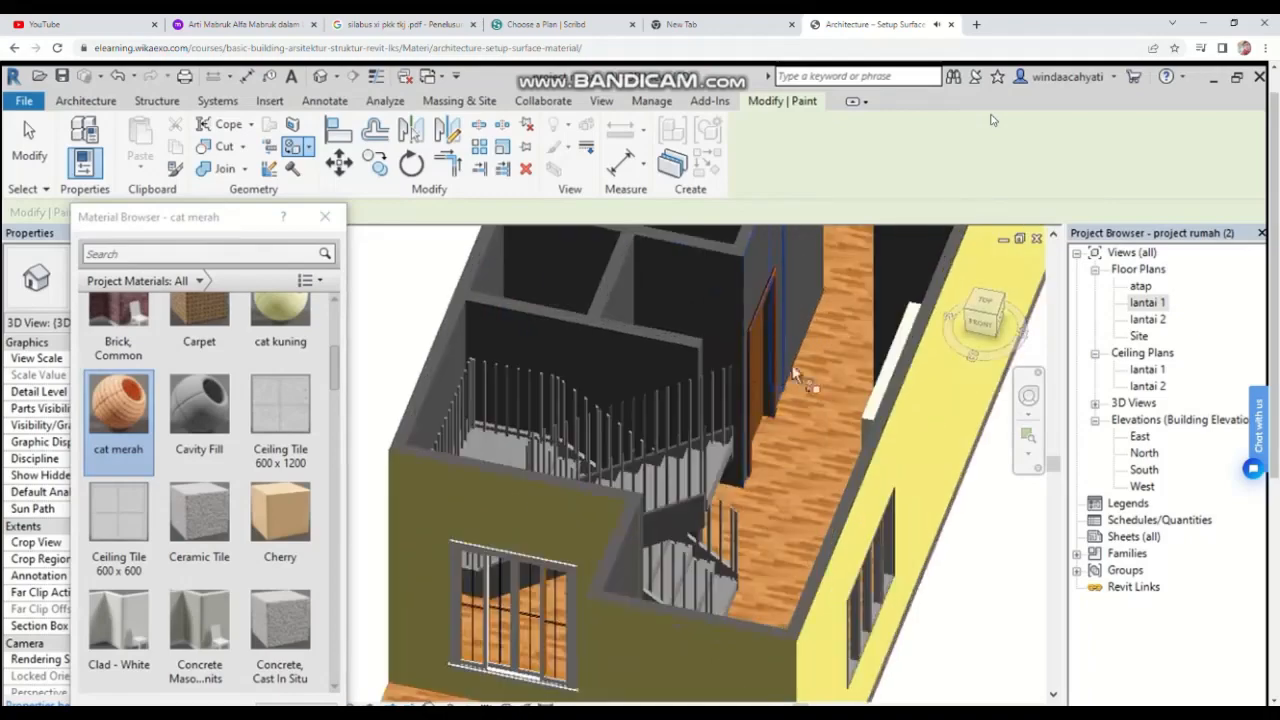
drag(992, 312, 944, 339)
click(866, 277)
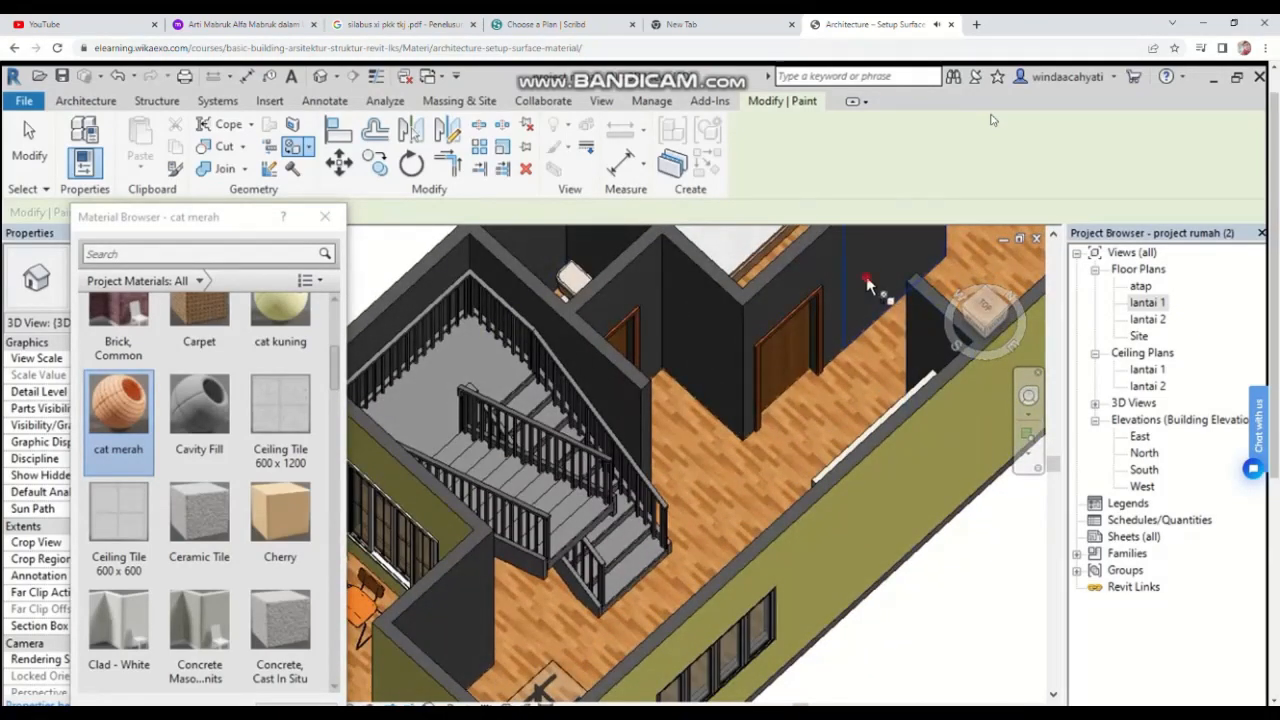
middle_drag(891, 328, 754, 528)
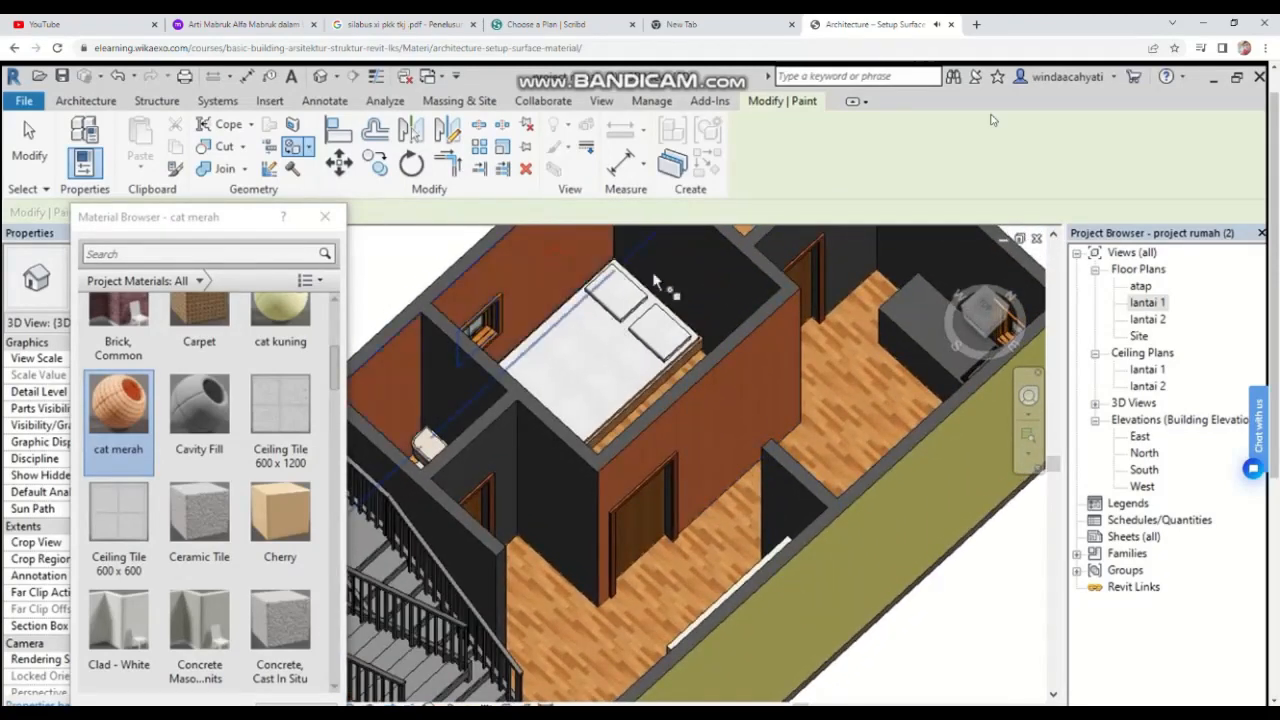
click(707, 270)
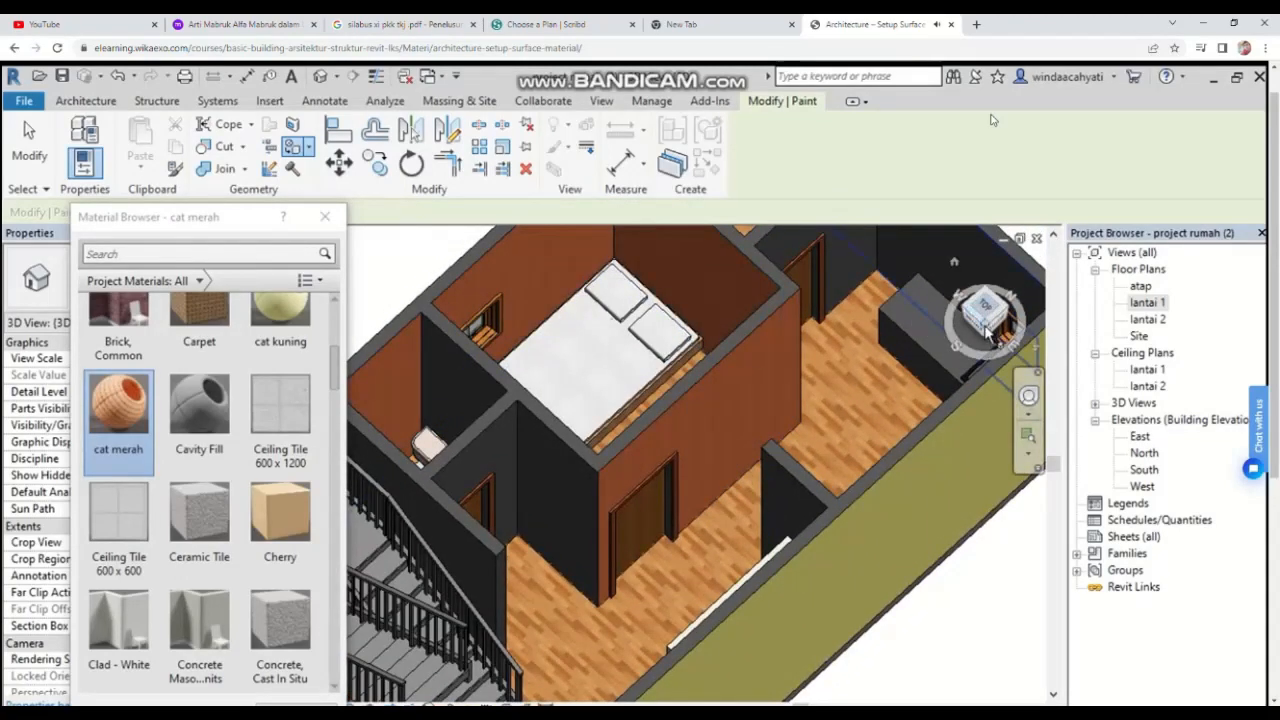
Step: Paint the exterior side walls of the house with the cat merah material
drag(987, 333, 768, 366)
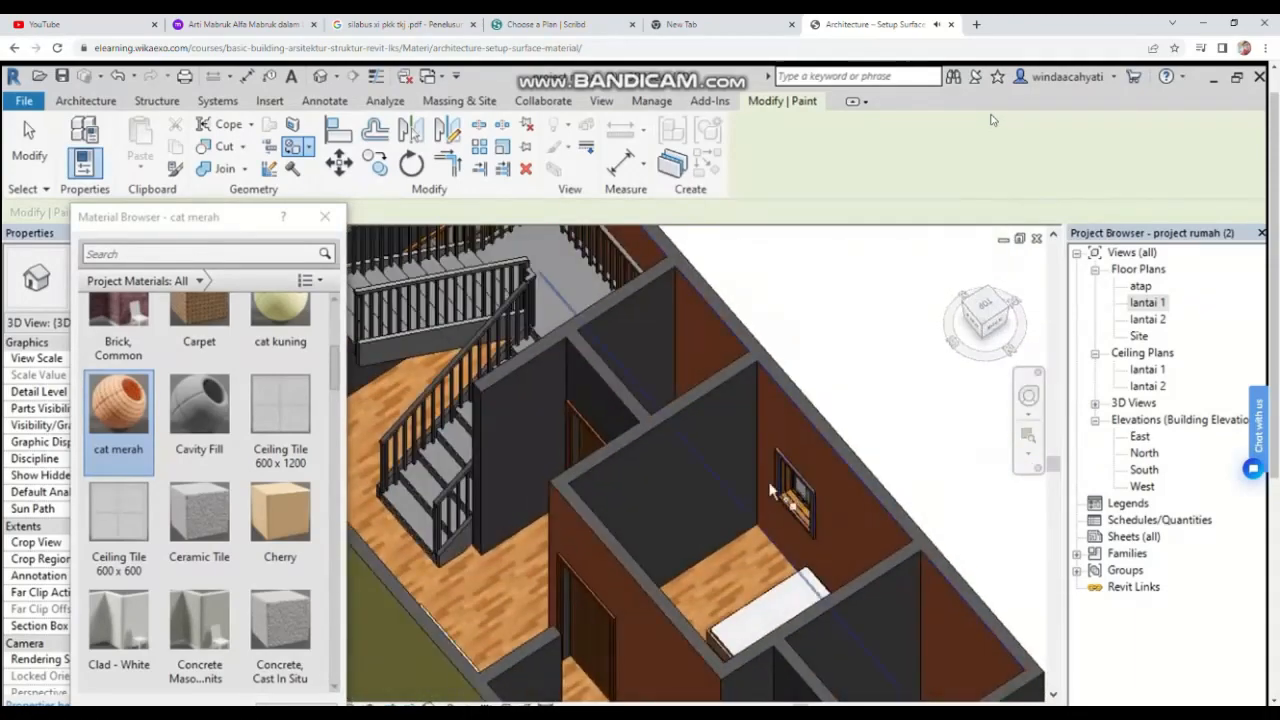
middle_drag(678, 483, 881, 314)
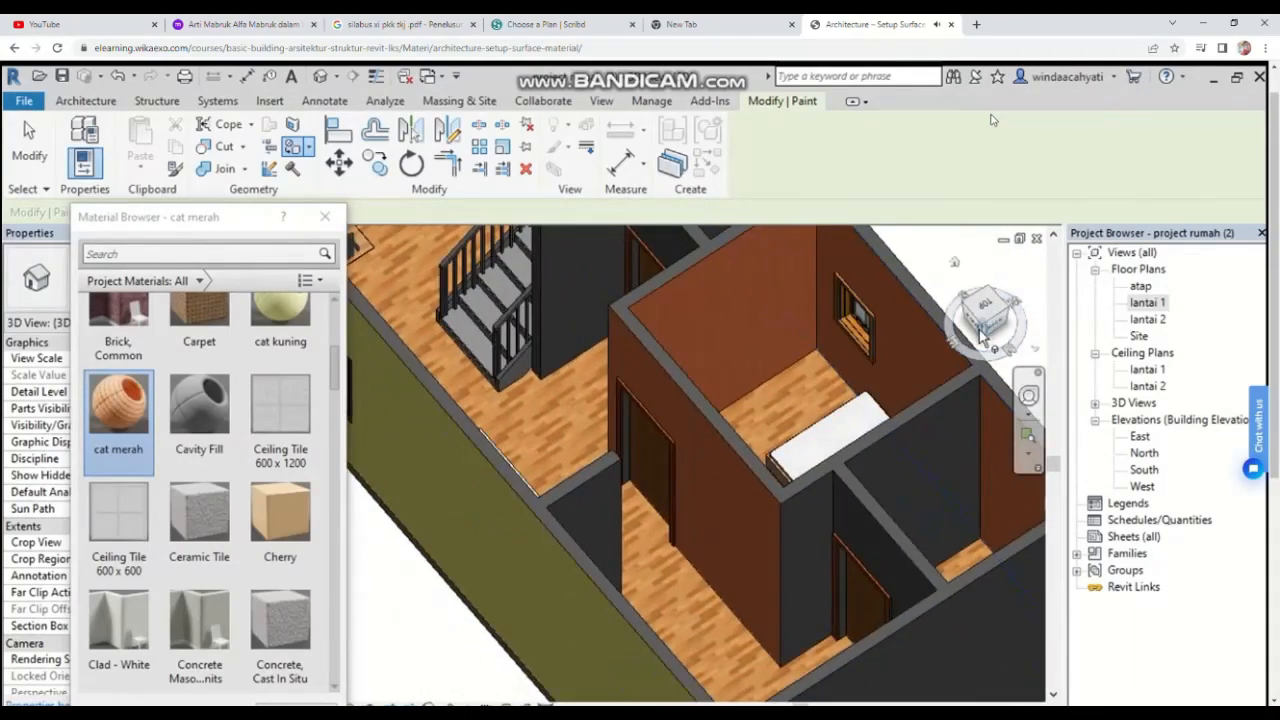
drag(984, 326, 1020, 275)
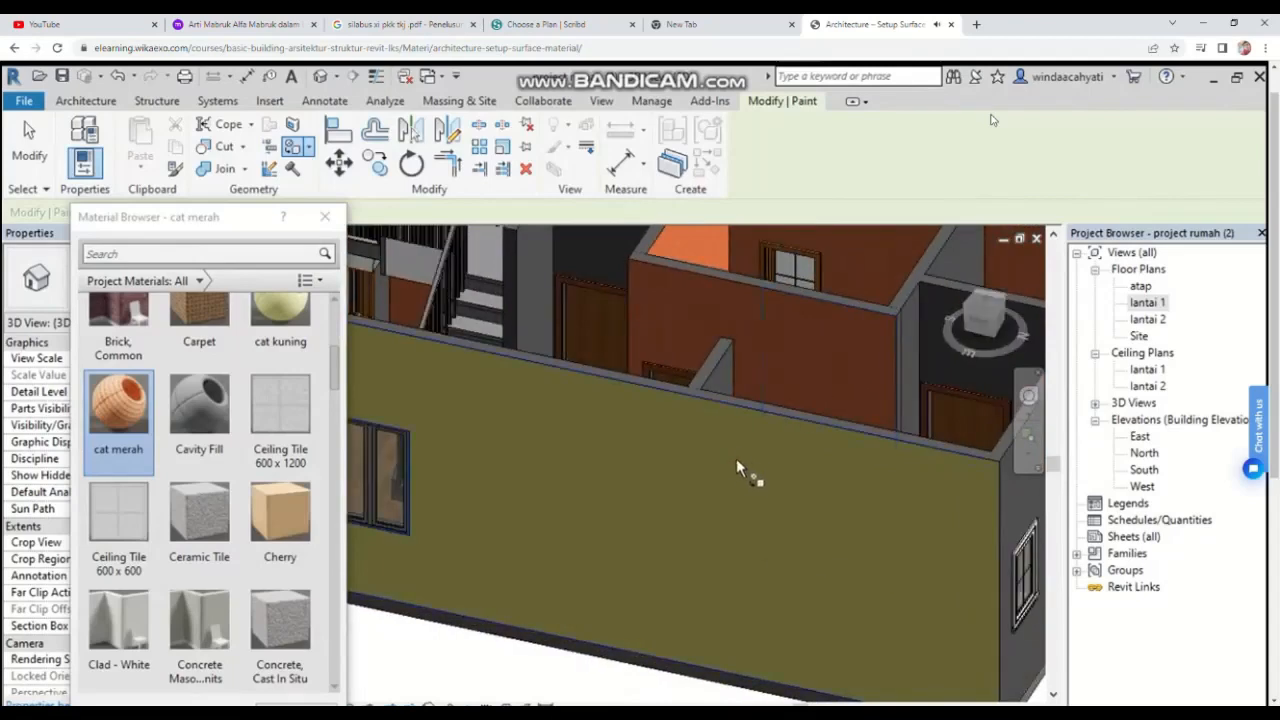
click(738, 460)
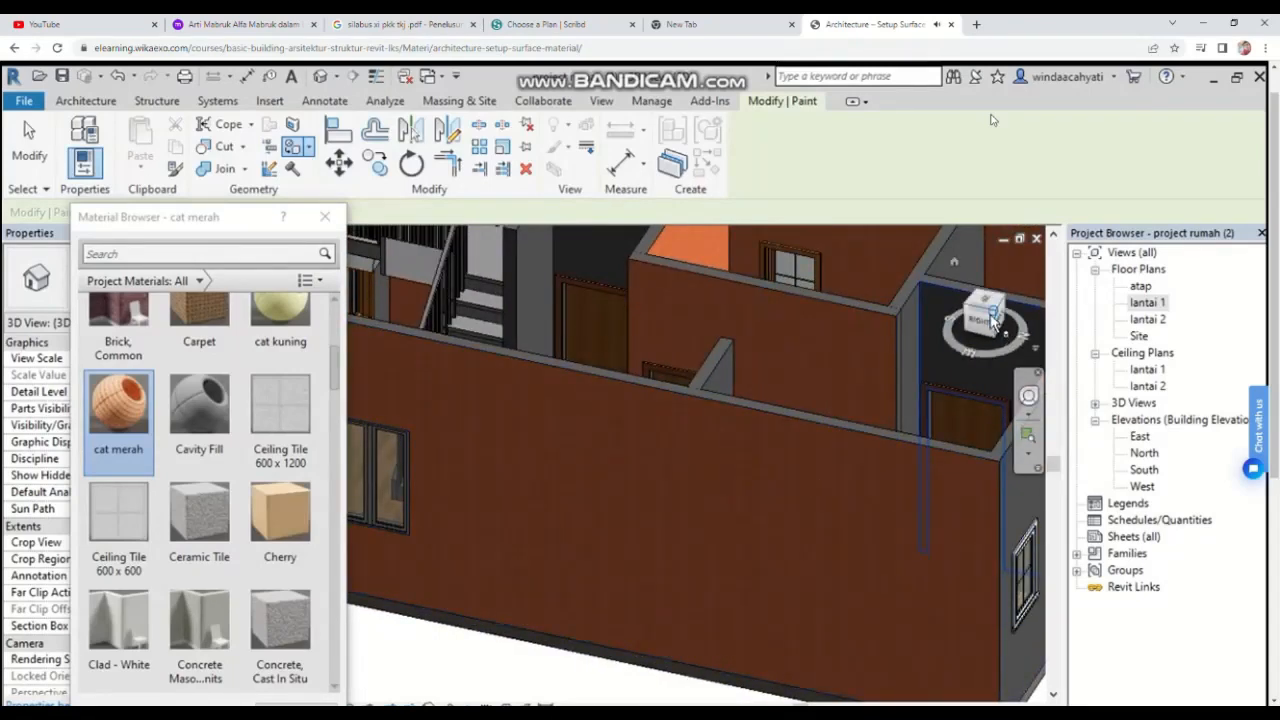
drag(992, 318, 960, 352)
click(966, 532)
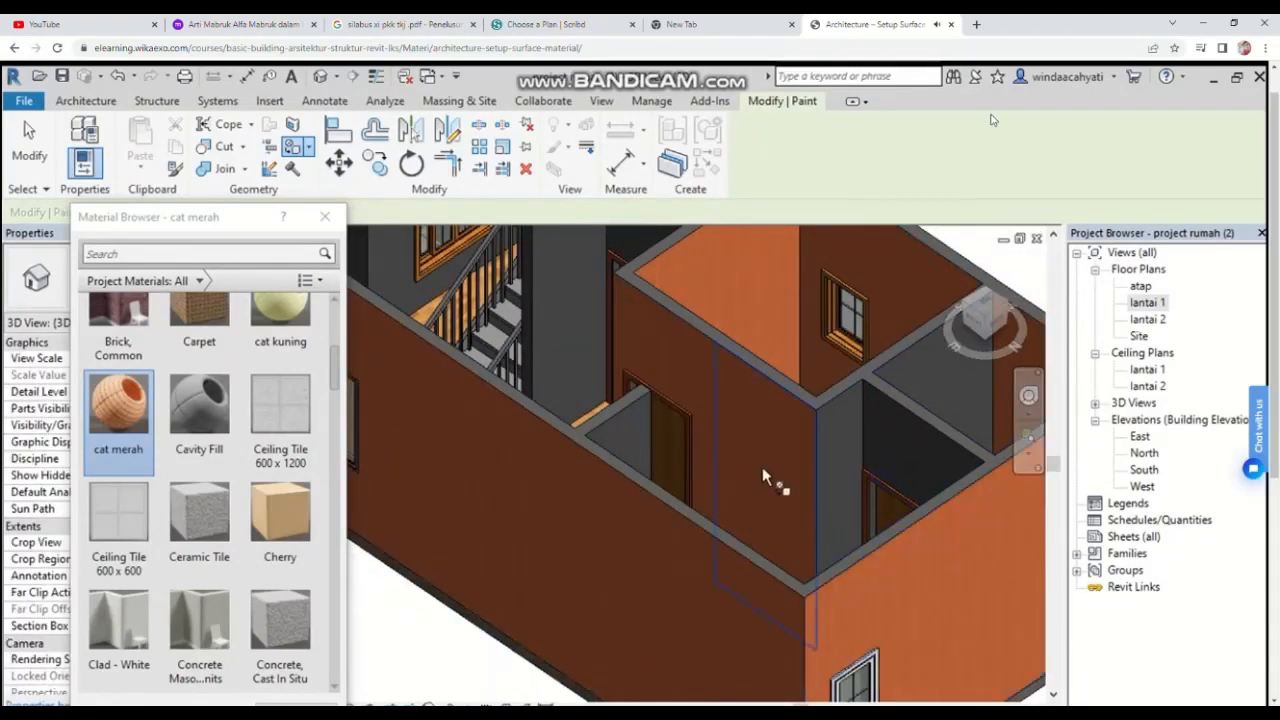
Step: Close the Material Browser and exit the Paint tool
scroll(763, 477, down, 5)
scroll(814, 486, up, 1)
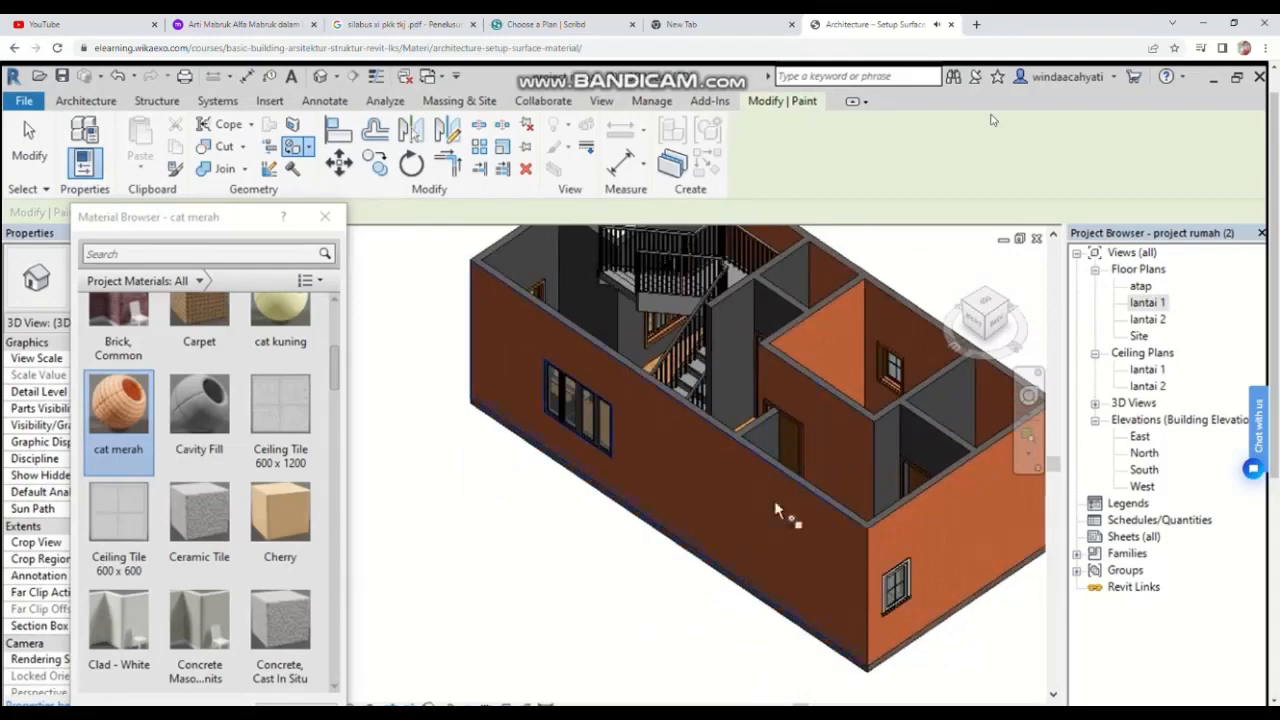
middle_drag(834, 409, 766, 454)
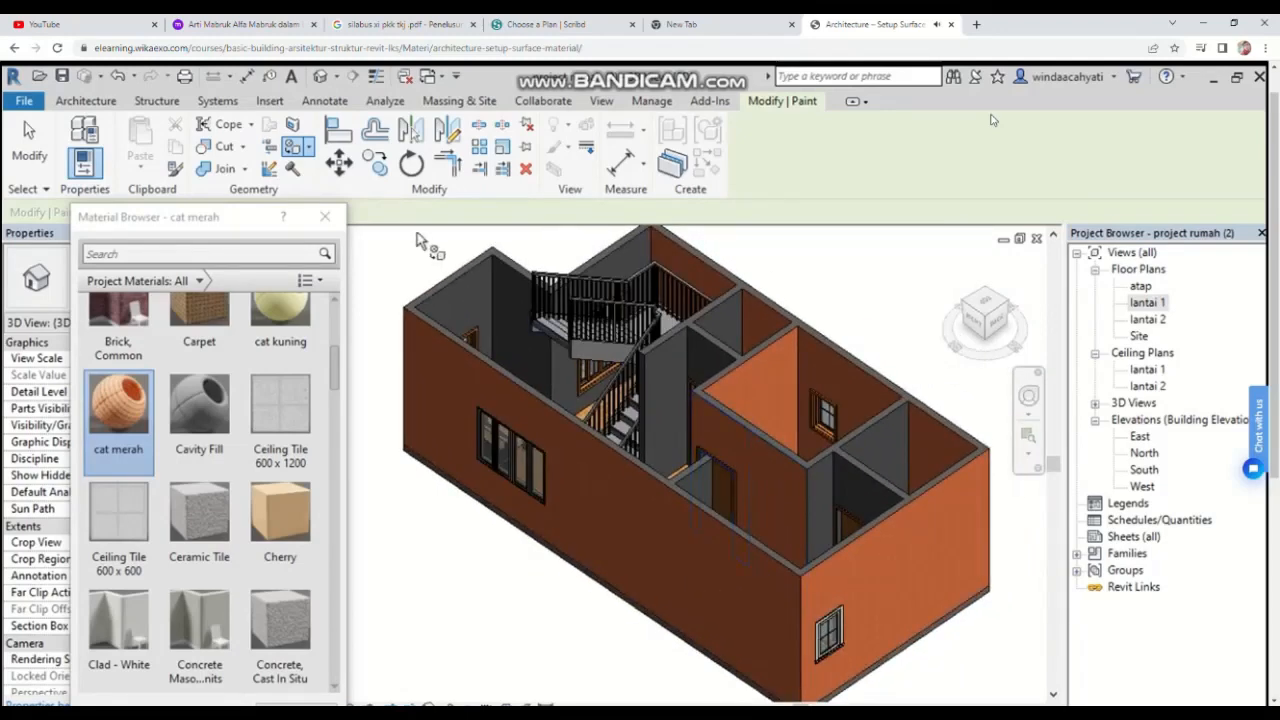
click(325, 216)
key(Escape)
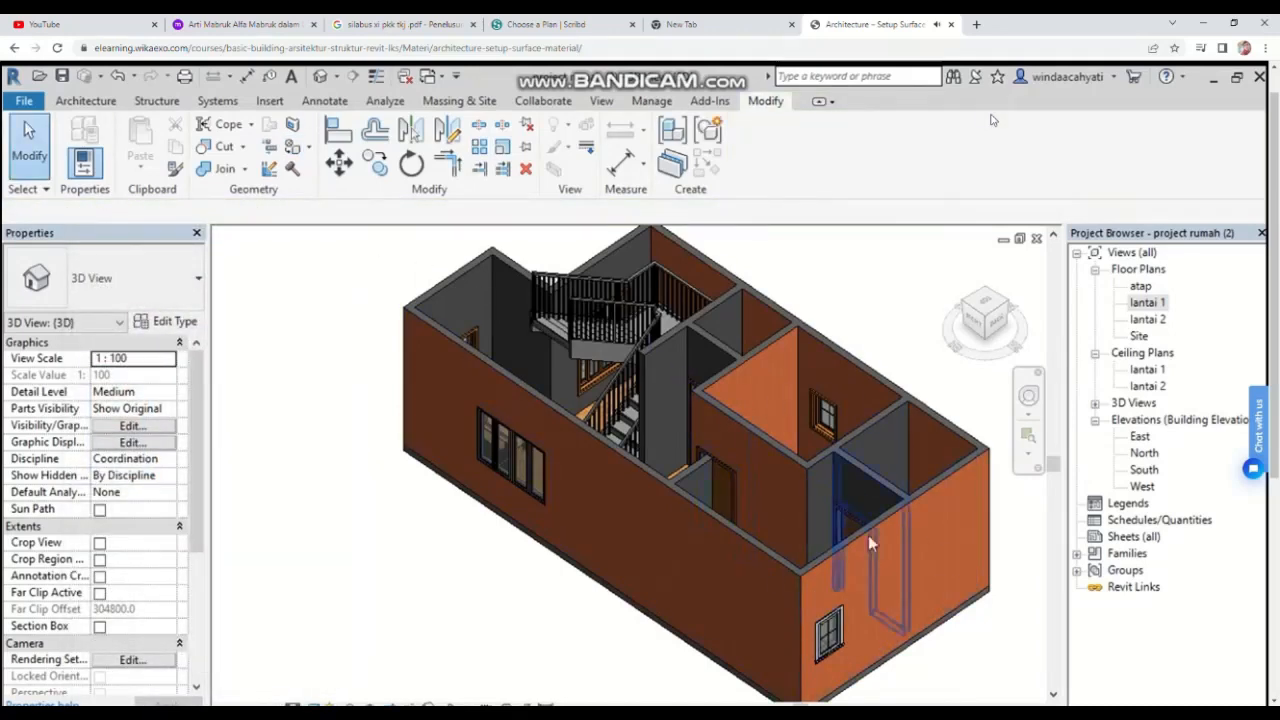
Step: Select the rumah; lantai 1 image file in the Import Image dialog
scroll(740, 555, up, 4)
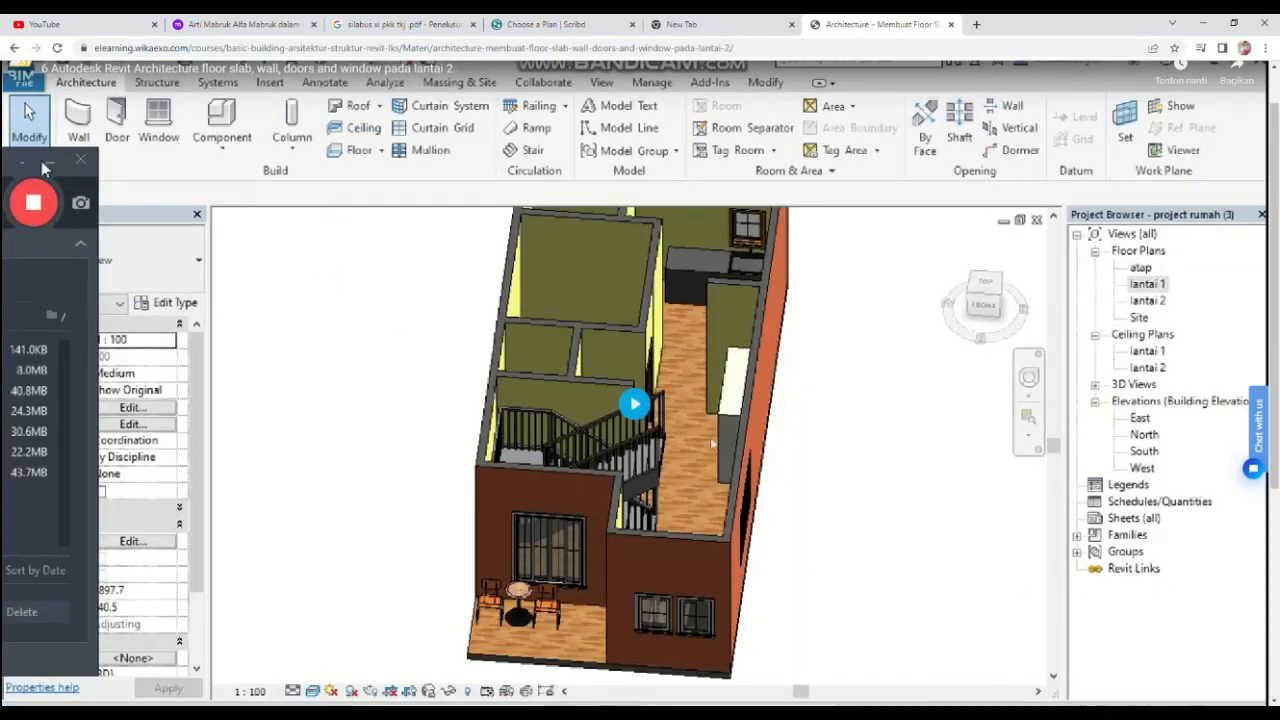
click(46, 162)
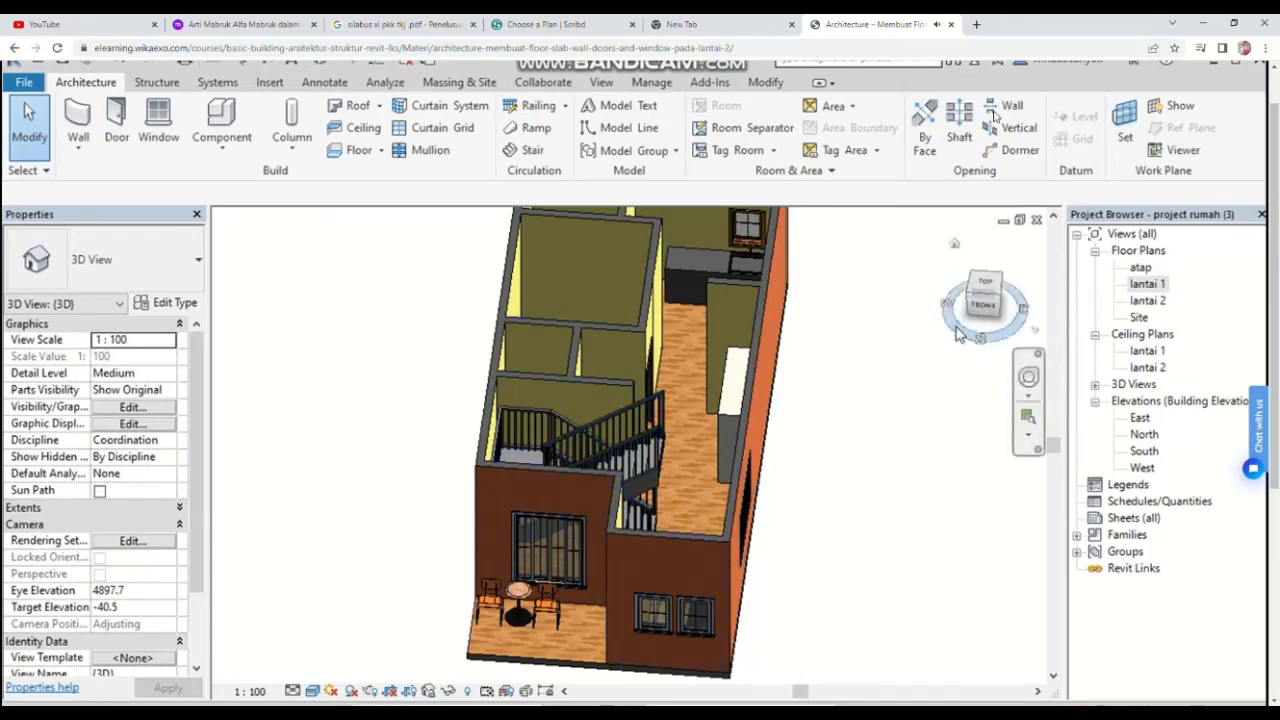
drag(966, 322, 1003, 311)
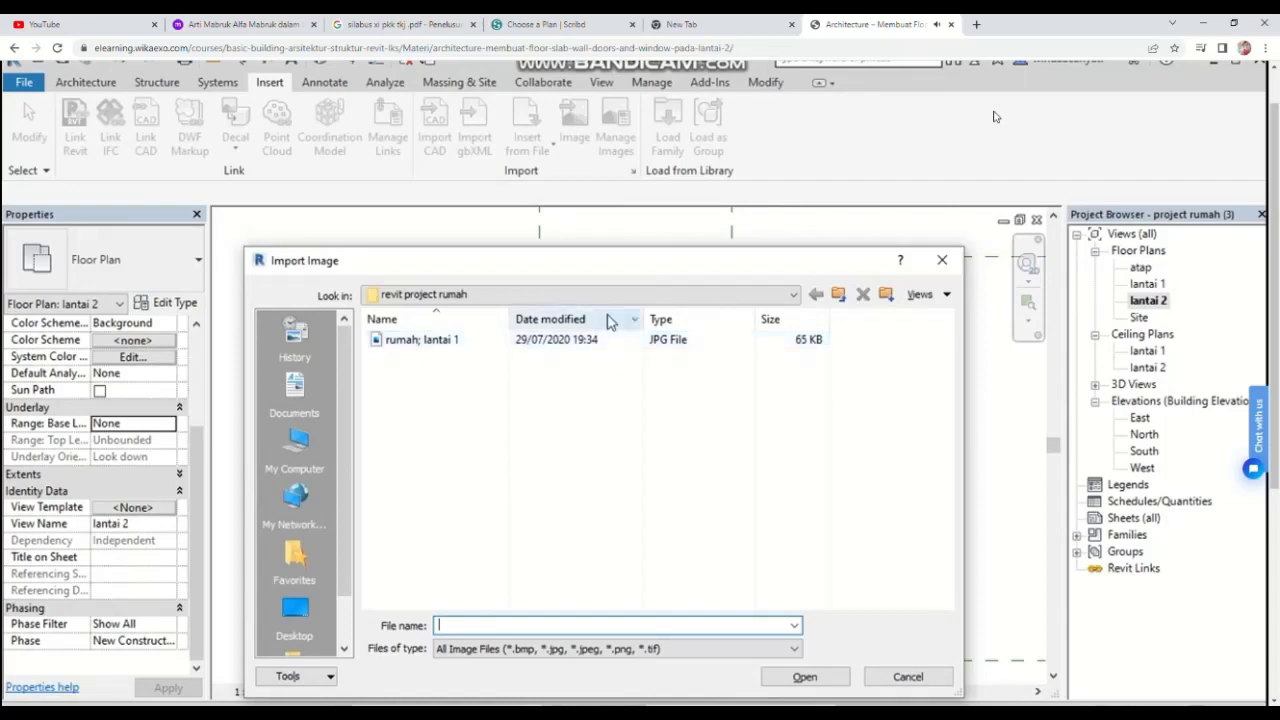
click(655, 343)
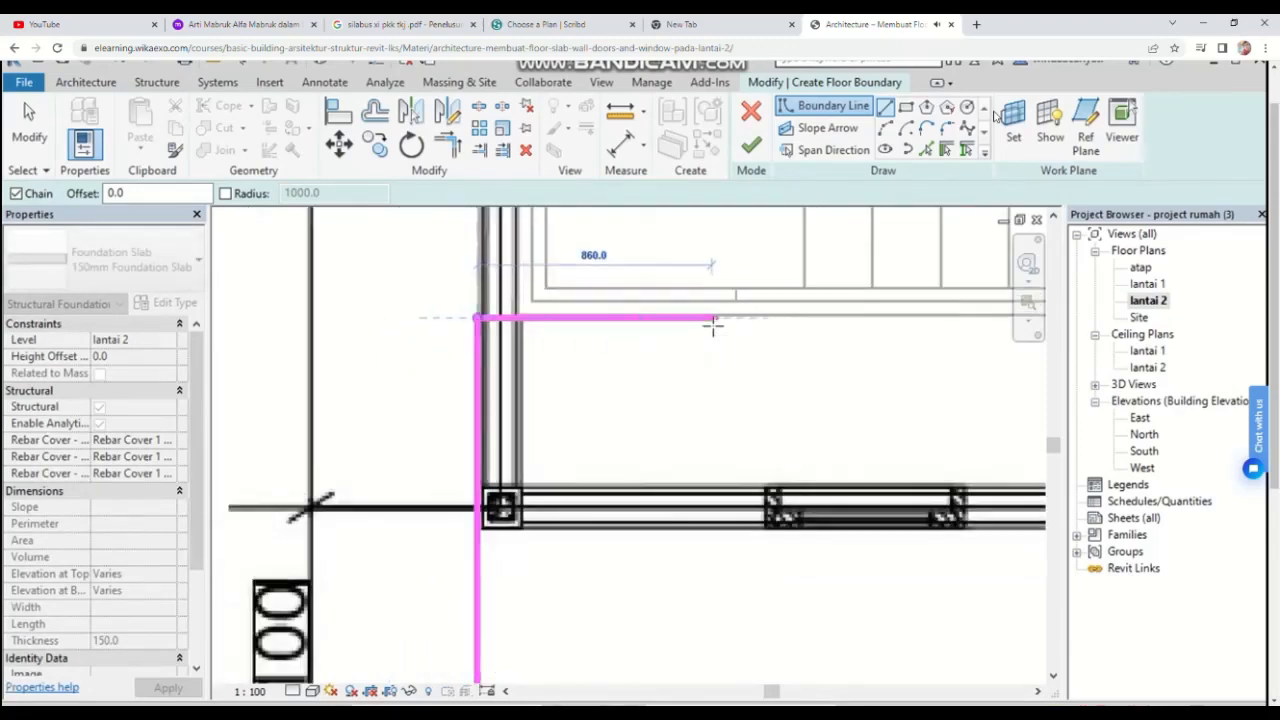
Step: Sketch floor boundary lines on lantai 2 along the walls around the stair opening
middle_drag(535, 411, 394, 423)
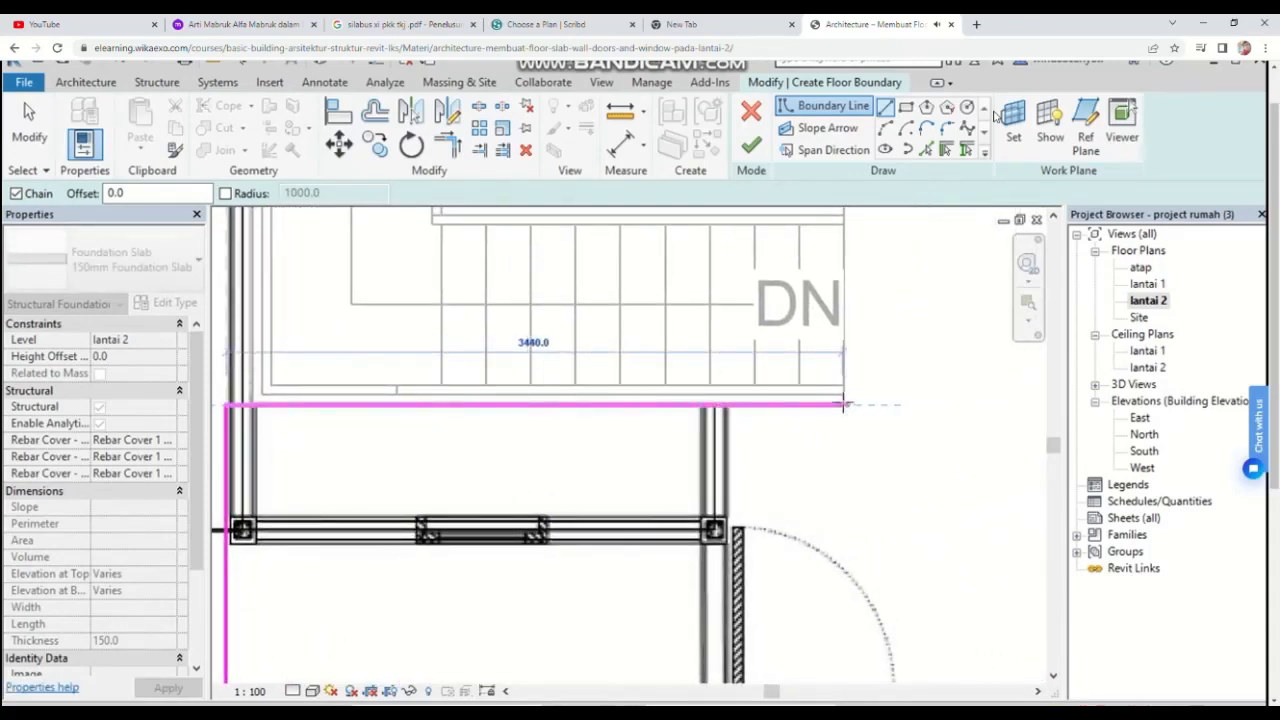
click(845, 404)
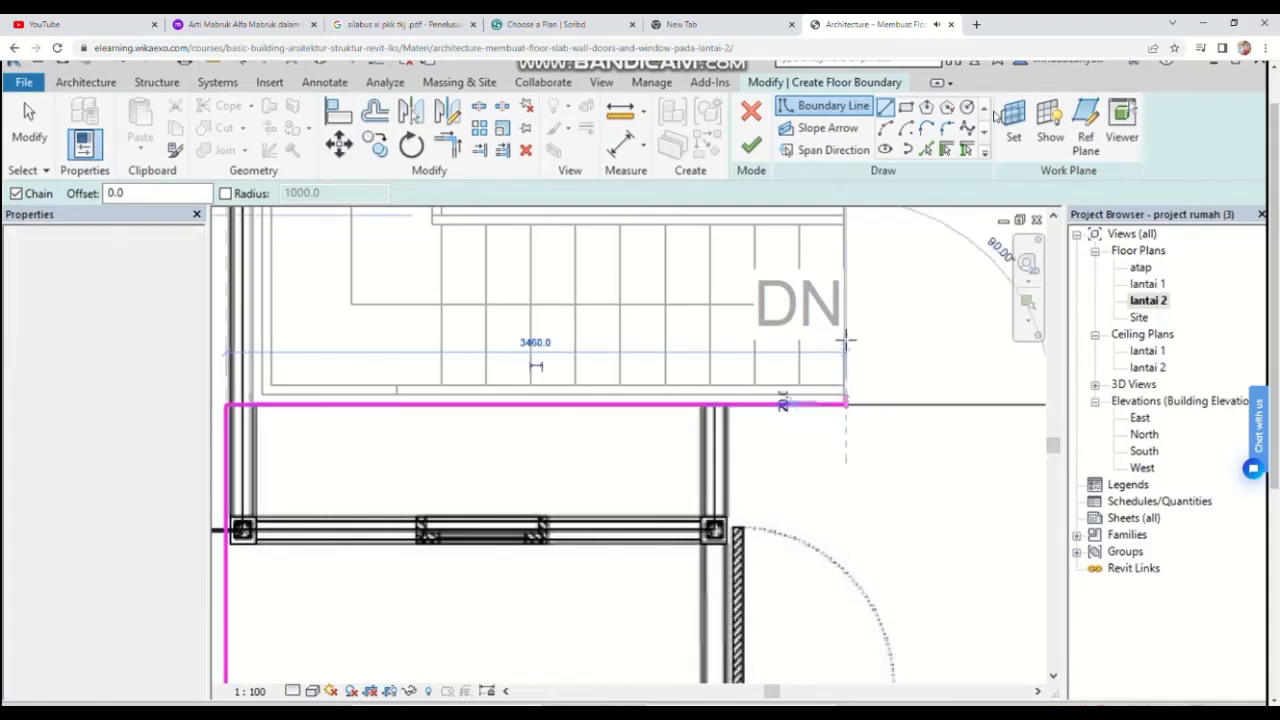
scroll(843, 290, down, 2)
middle_drag(845, 302, 843, 546)
scroll(842, 380, up, 2)
scroll(840, 308, down, 1)
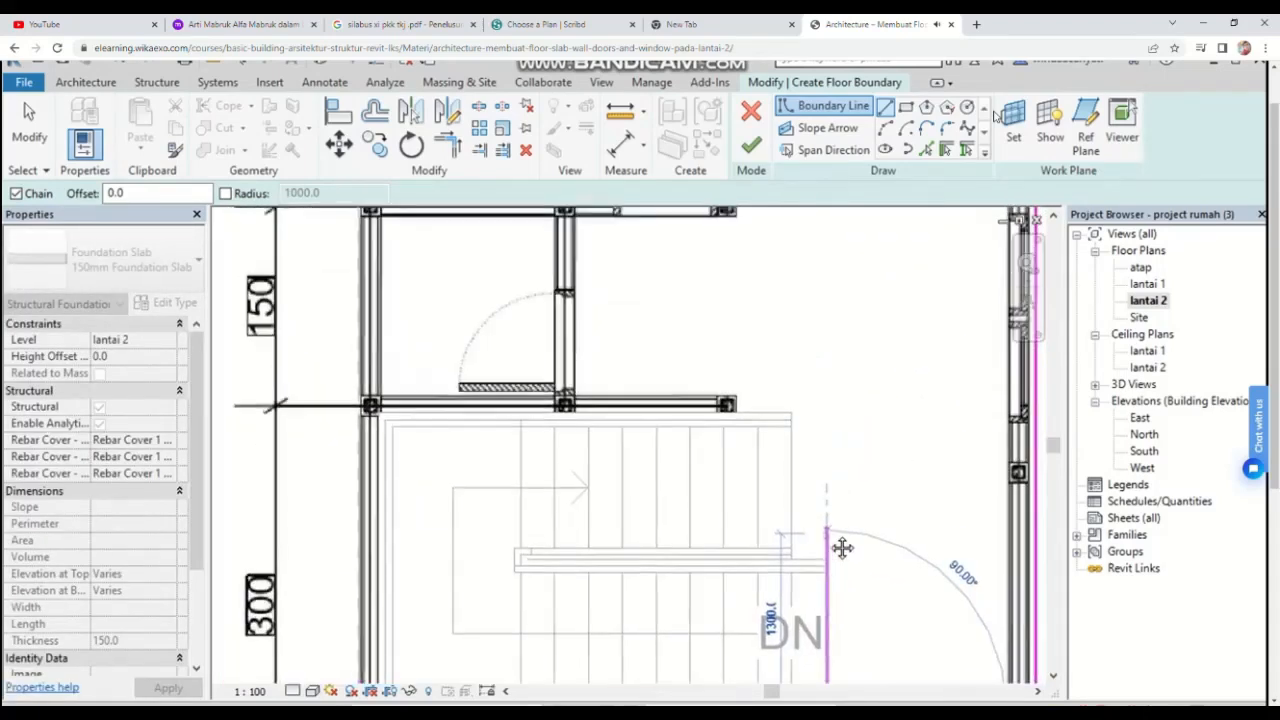
click(825, 410)
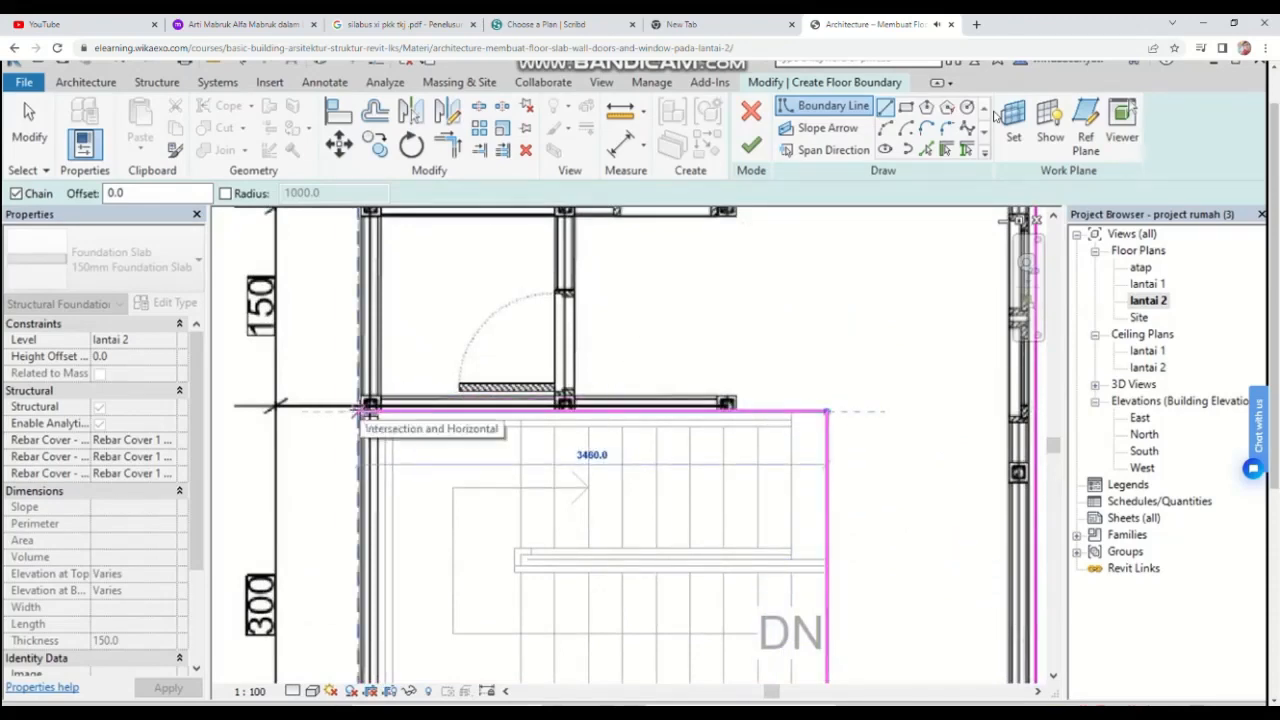
click(358, 410)
click(358, 410)
Step: Close the lantai 2 floor boundary at the top-left corner, finish the floor, and attach the walls below to its bottom
scroll(362, 405, down, 4)
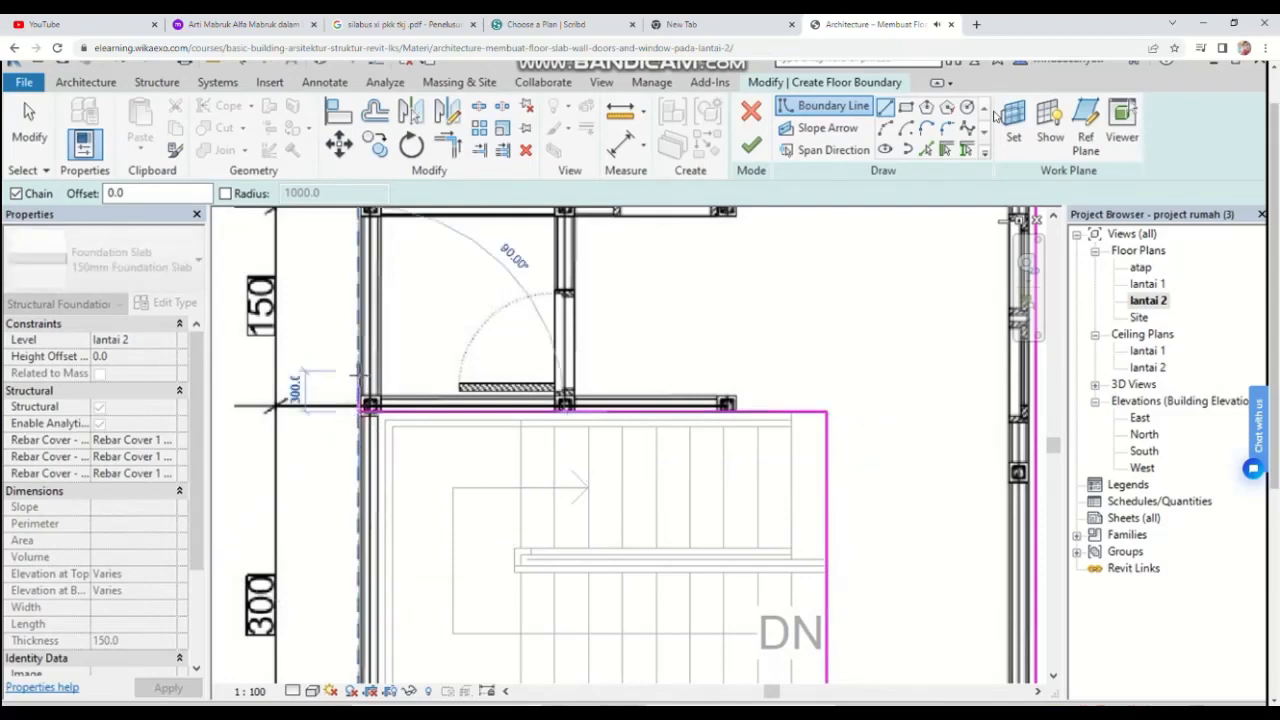
middle_drag(376, 385, 509, 686)
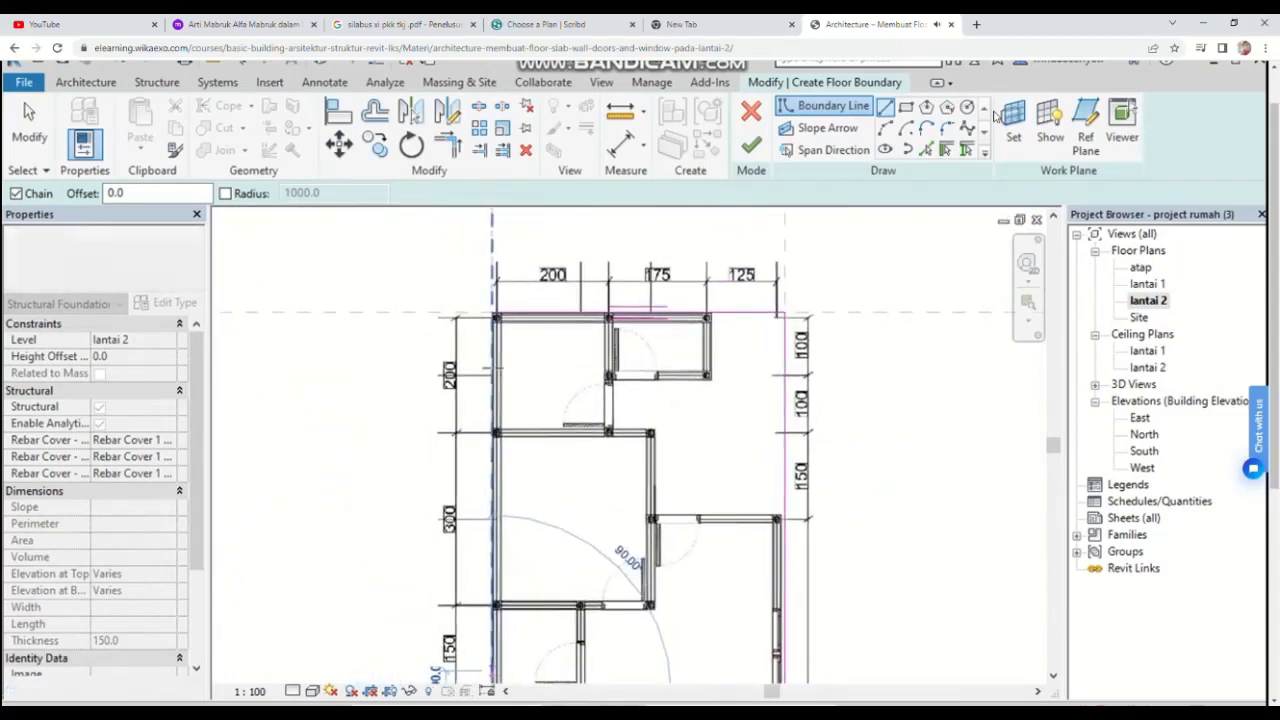
scroll(493, 360, up, 3)
click(490, 255)
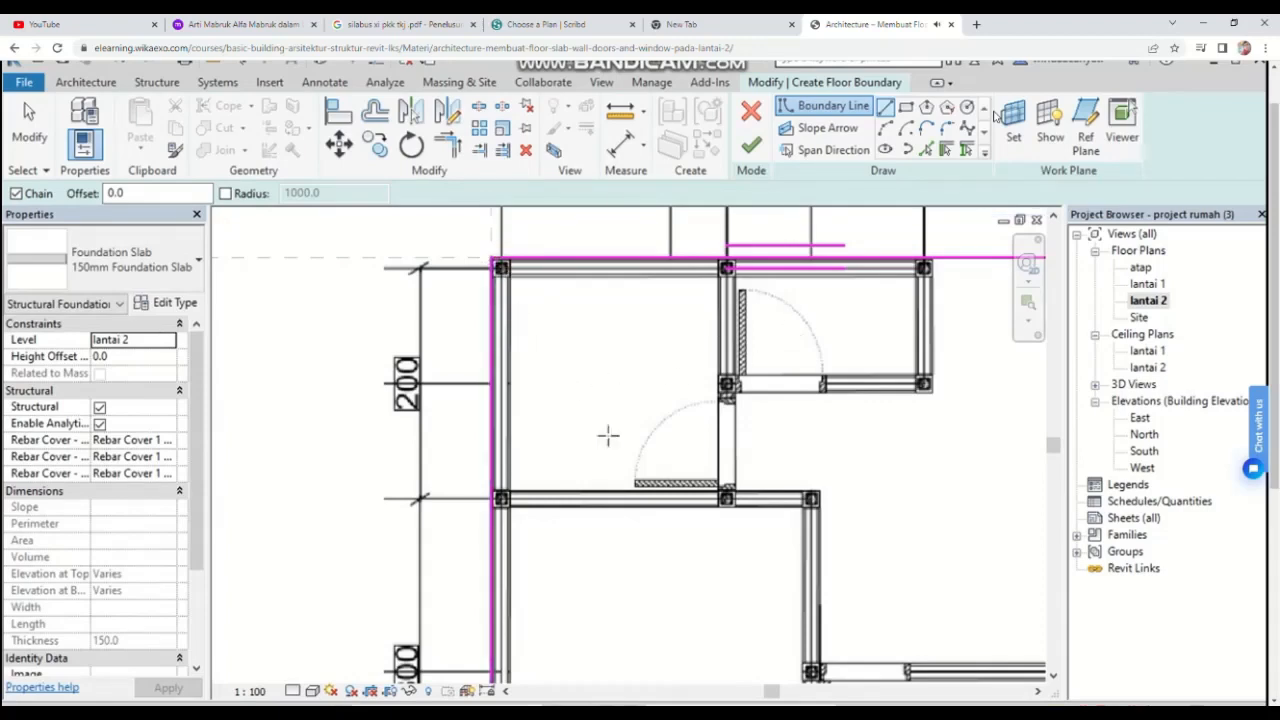
scroll(683, 453, down, 3)
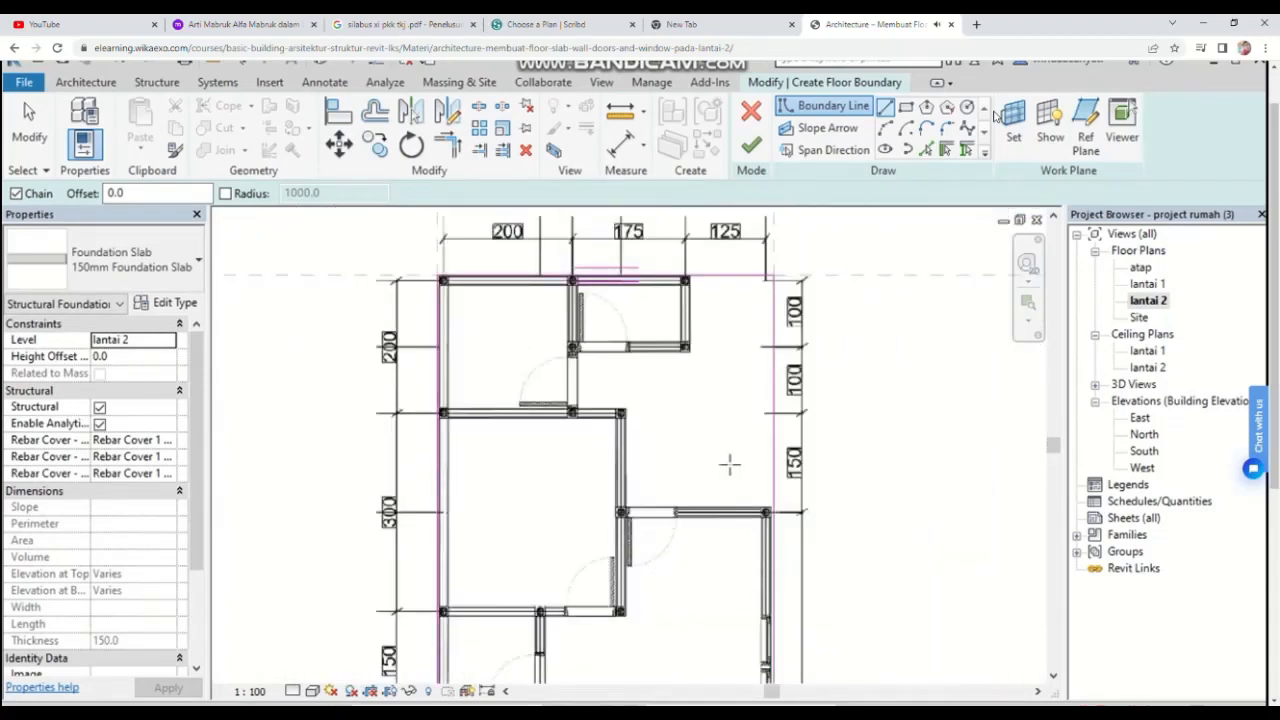
scroll(733, 404, down, 3)
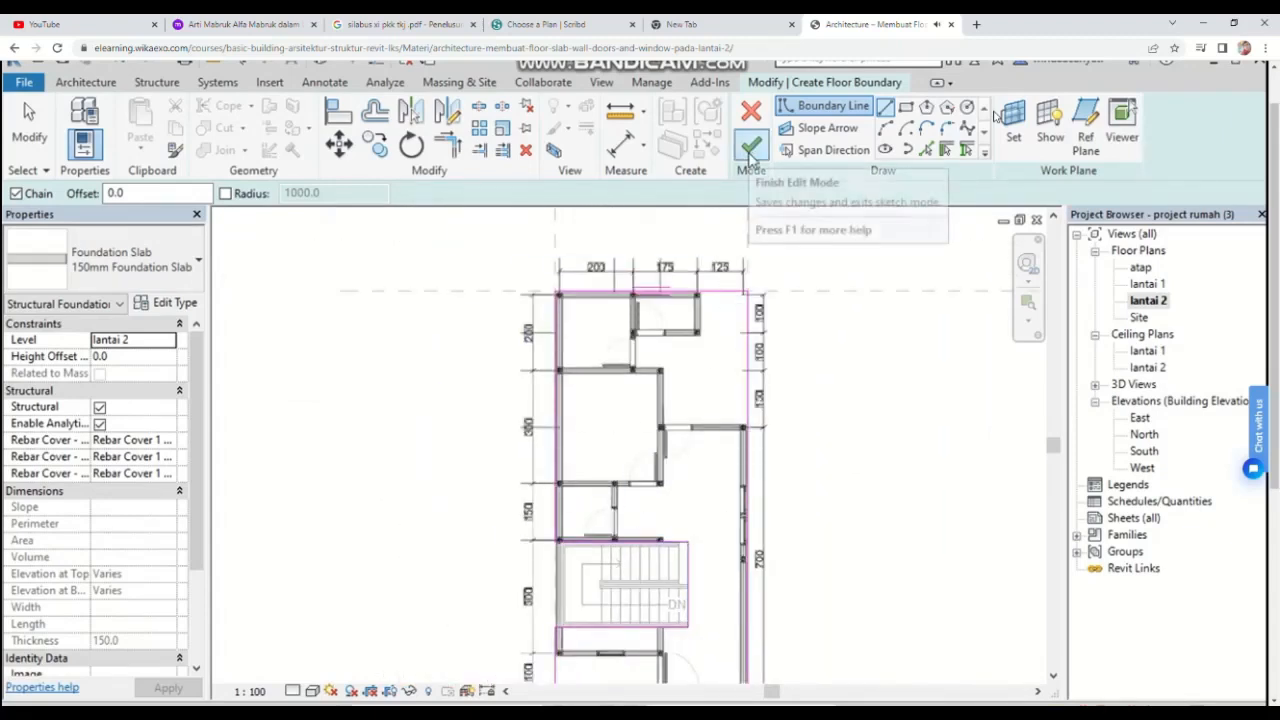
click(751, 147)
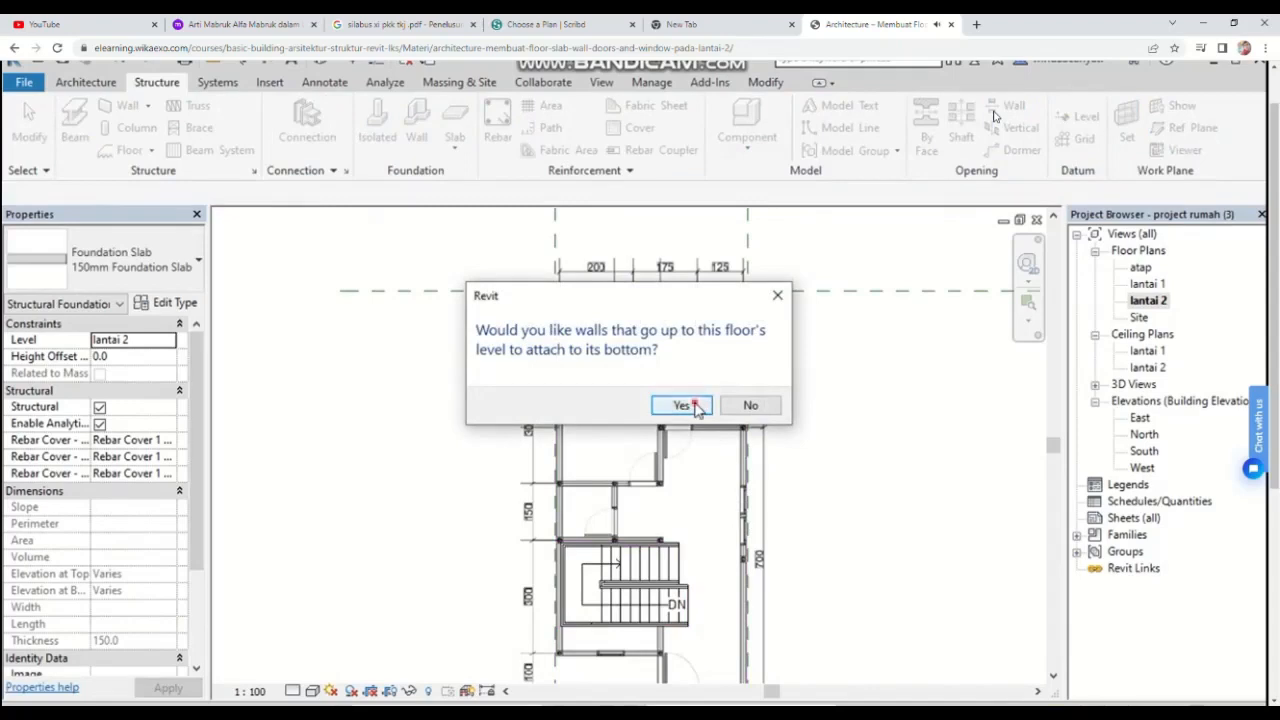
click(681, 405)
scroll(697, 410, down, 2)
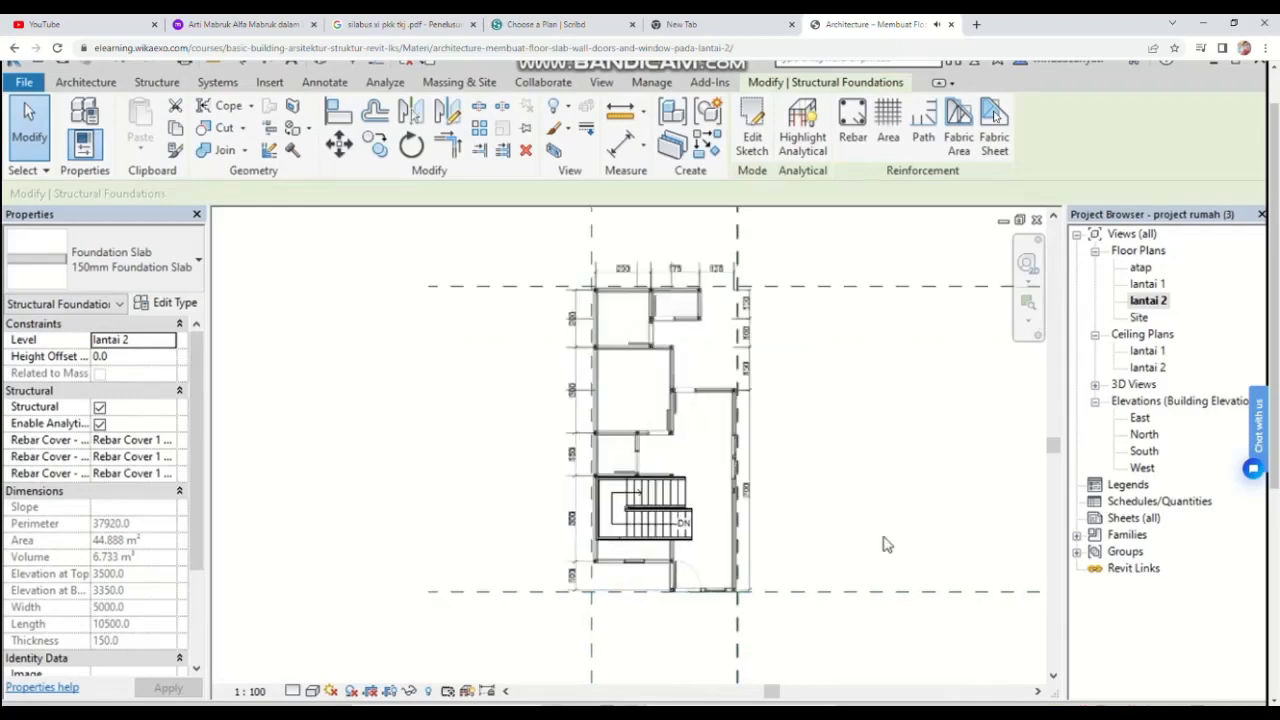
scroll(603, 480, up, 1)
scroll(603, 480, up, 1)
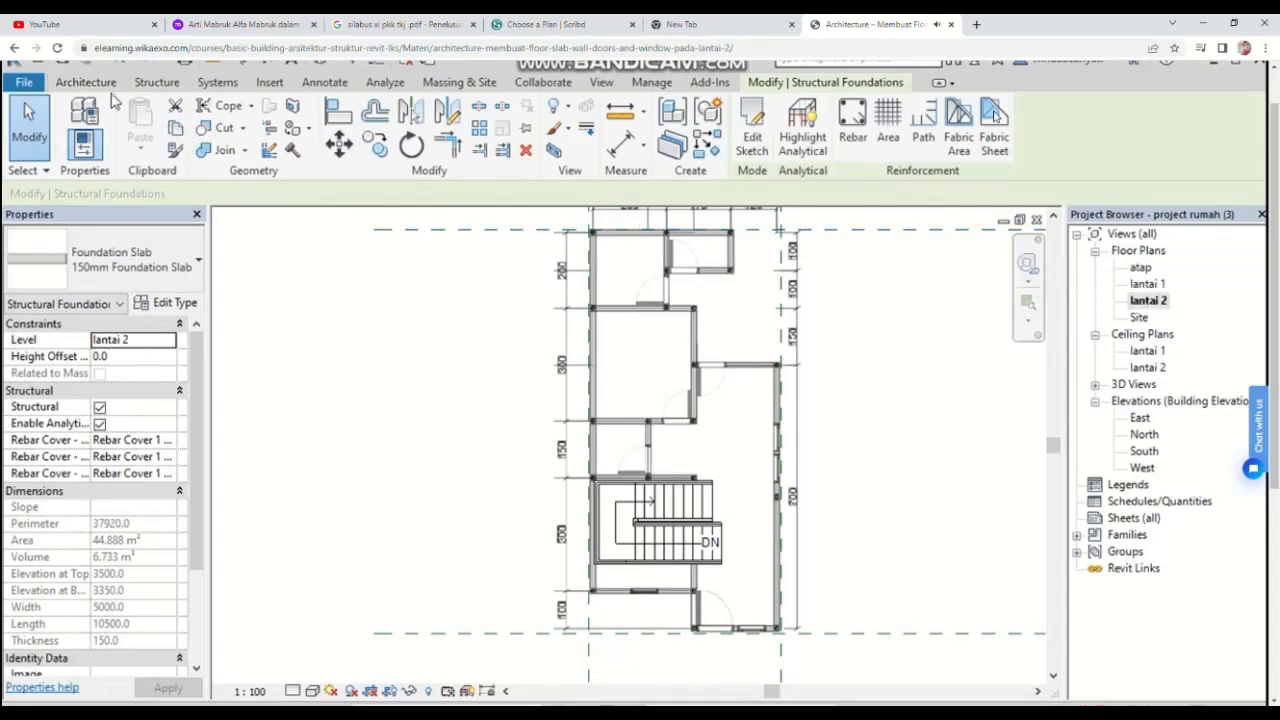
click(86, 82)
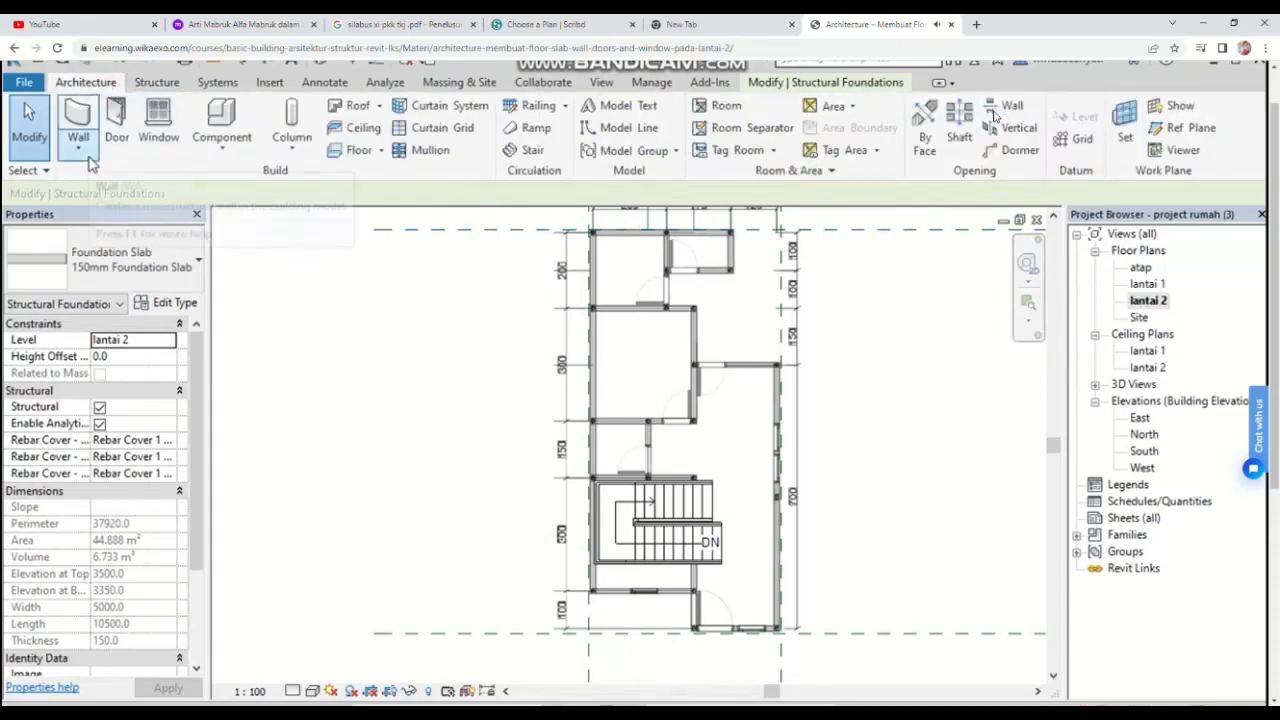
click(84, 154)
click(110, 185)
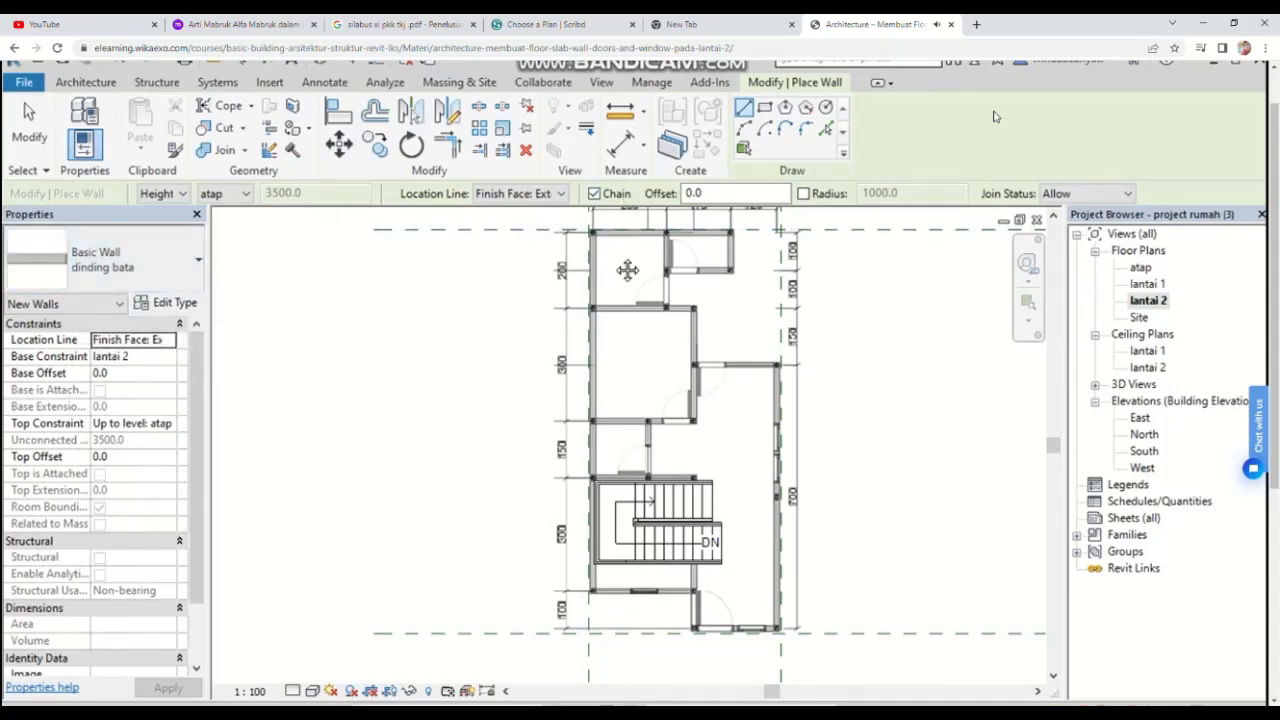
scroll(590, 240, up, 3)
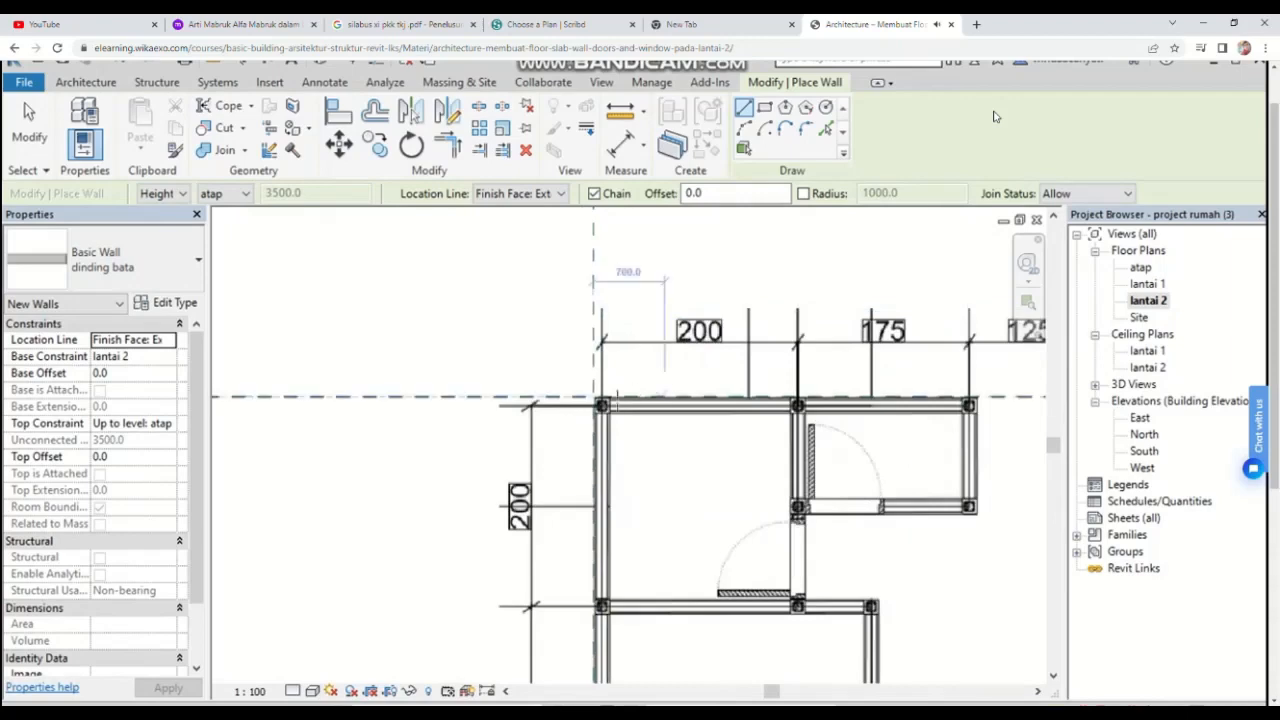
scroll(592, 400, up, 2)
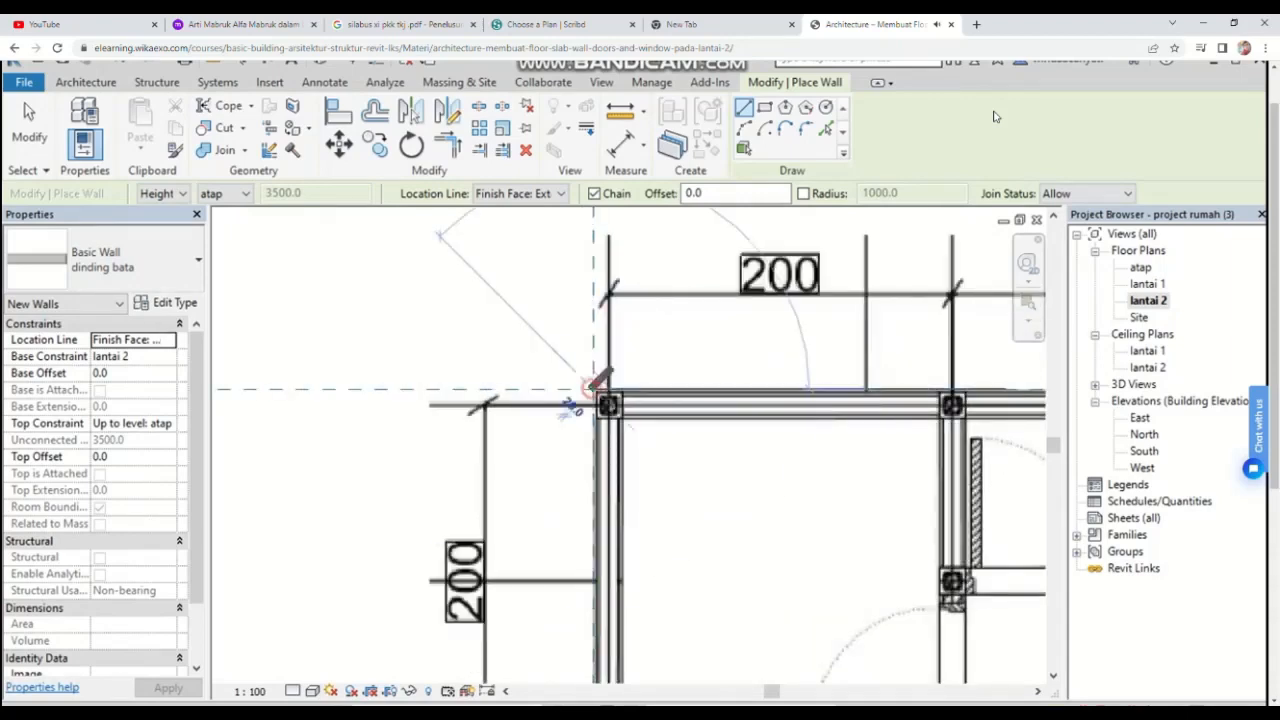
middle_drag(783, 387, 210, 377)
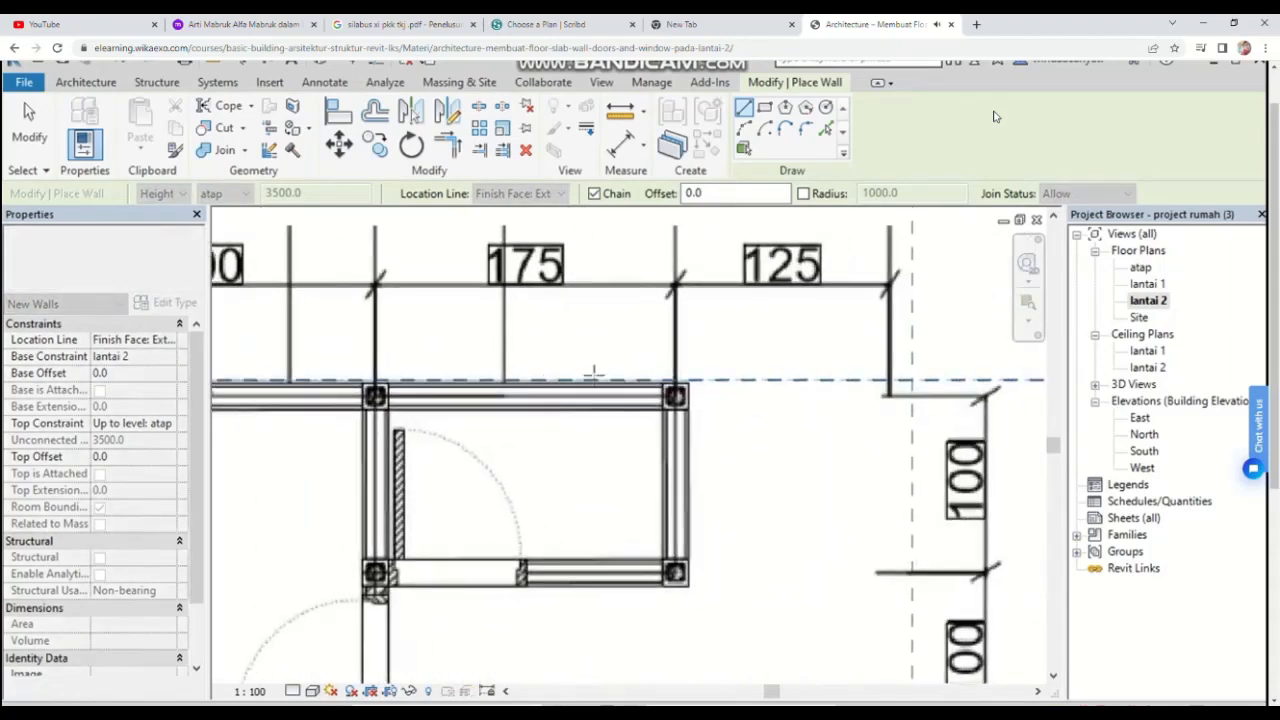
scroll(758, 385, up, 2)
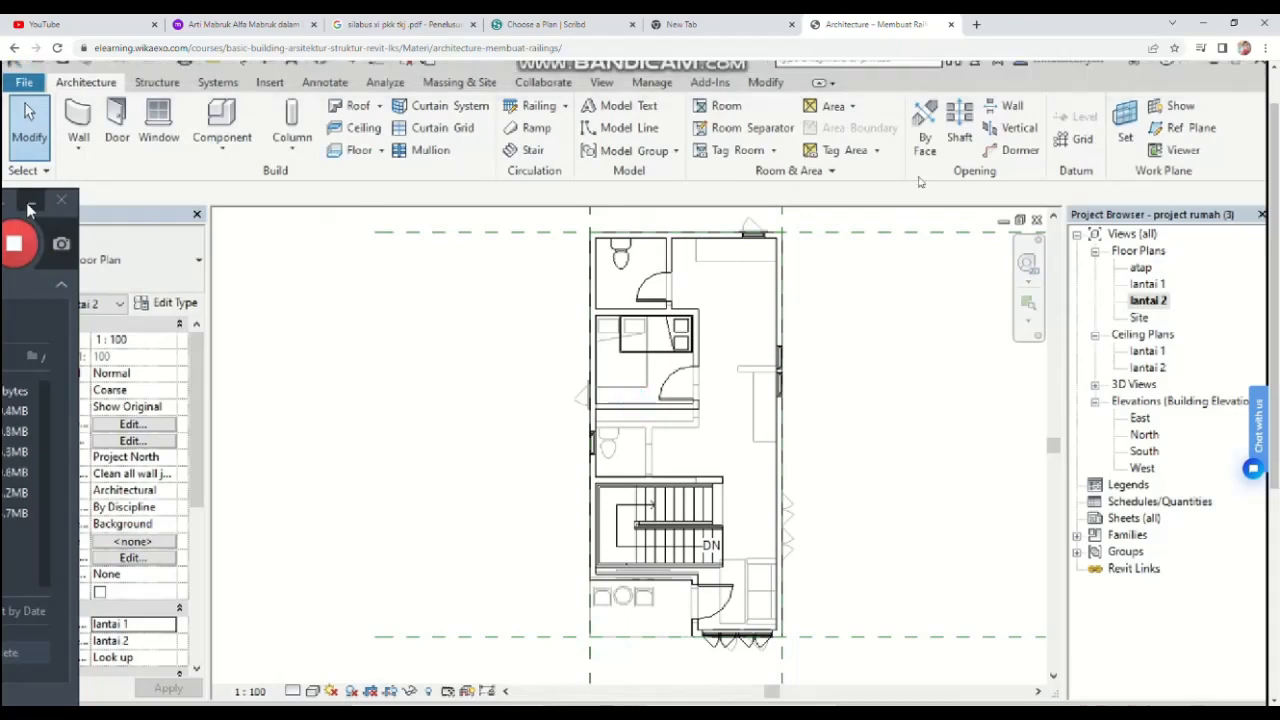
Step: Examine the stair opening on the lantai 2 plan and save the project
click(30, 204)
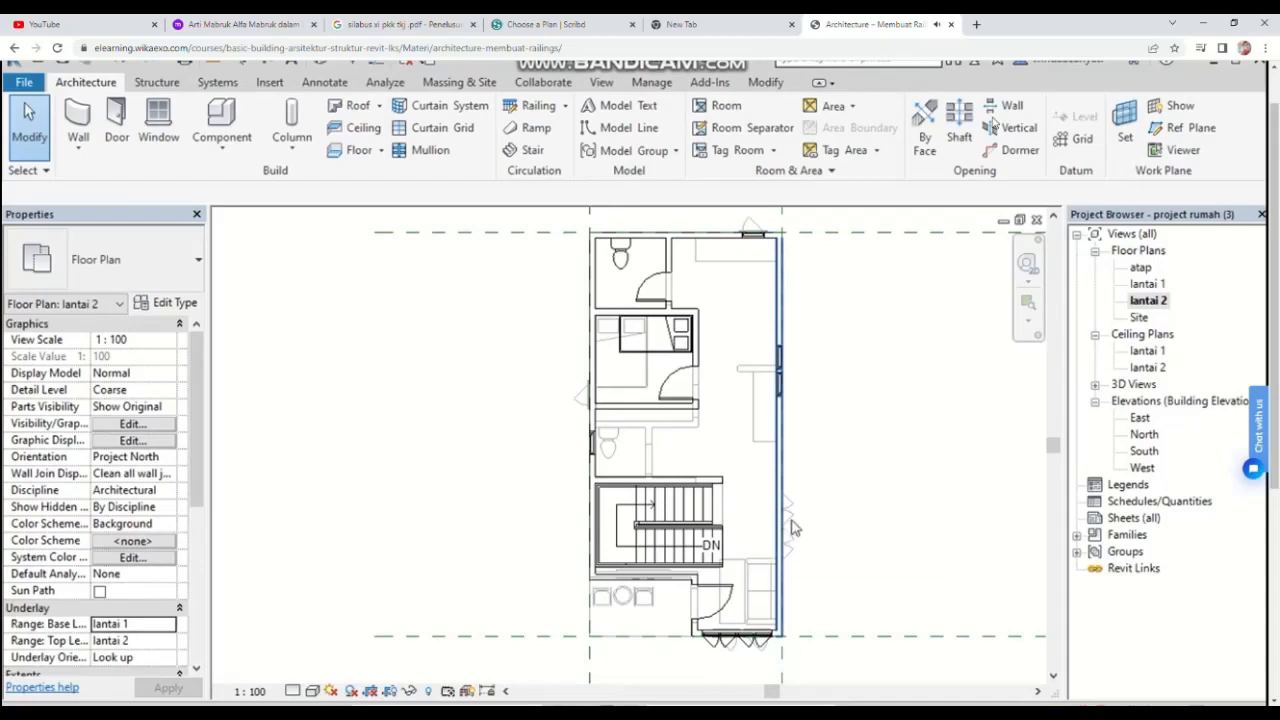
scroll(627, 493, up, 2)
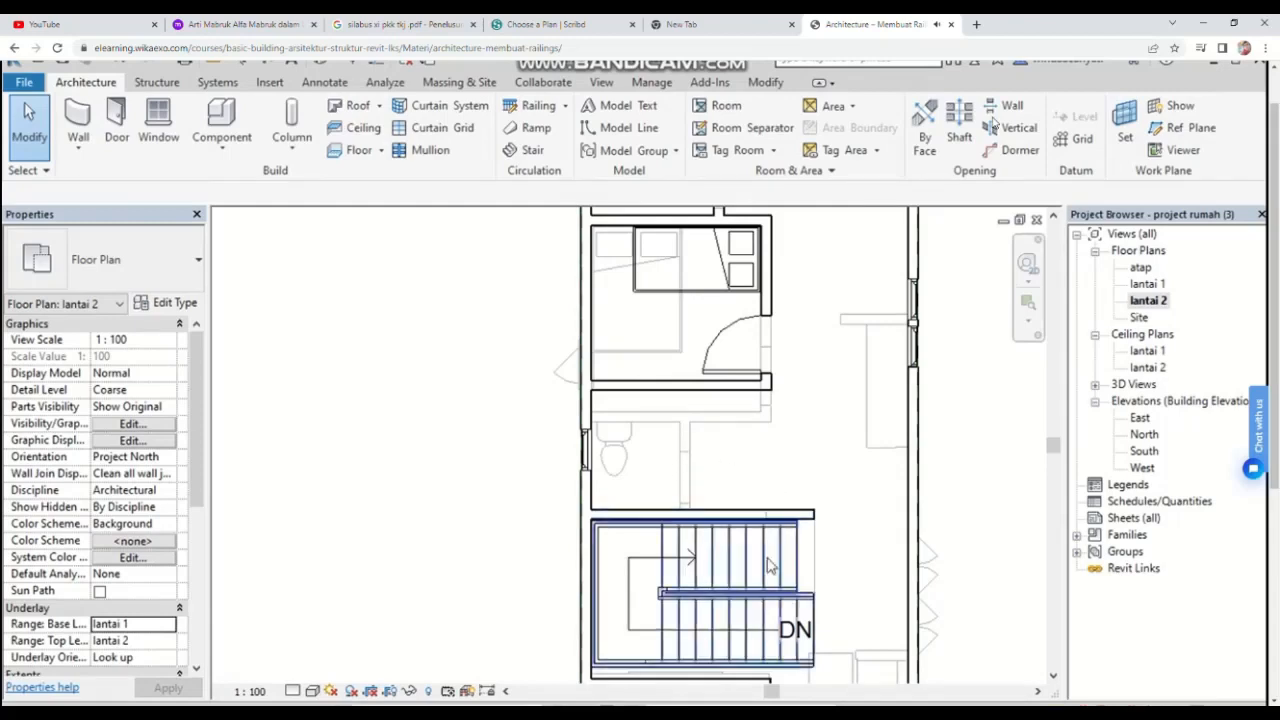
scroll(767, 561, down, 1)
middle_drag(767, 561, 739, 407)
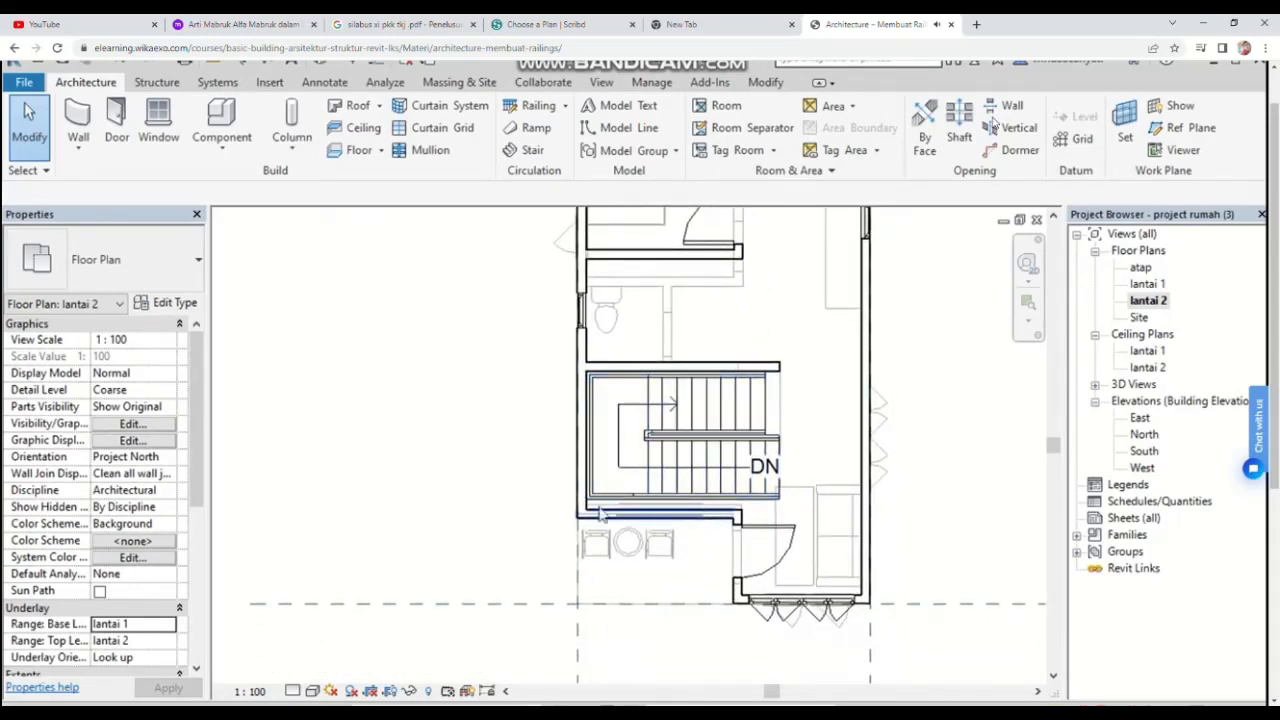
scroll(550, 515, up, 2)
scroll(837, 463, up, 3)
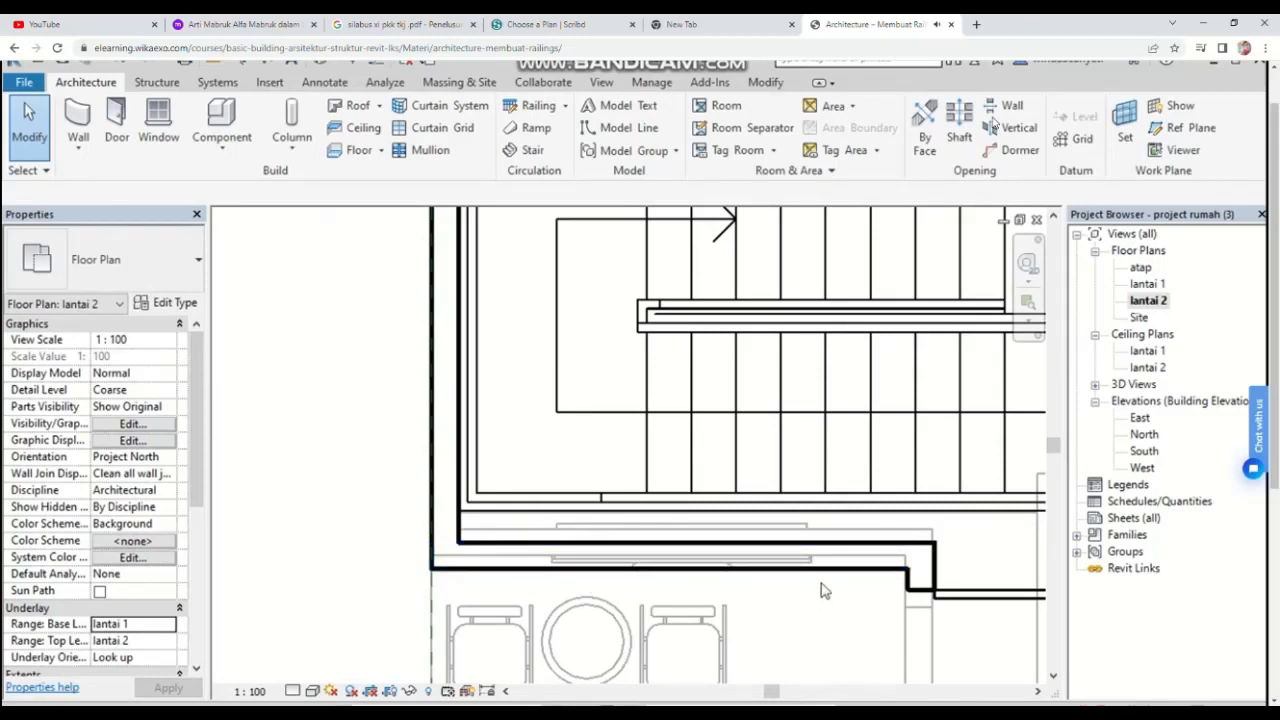
scroll(846, 514, up, 2)
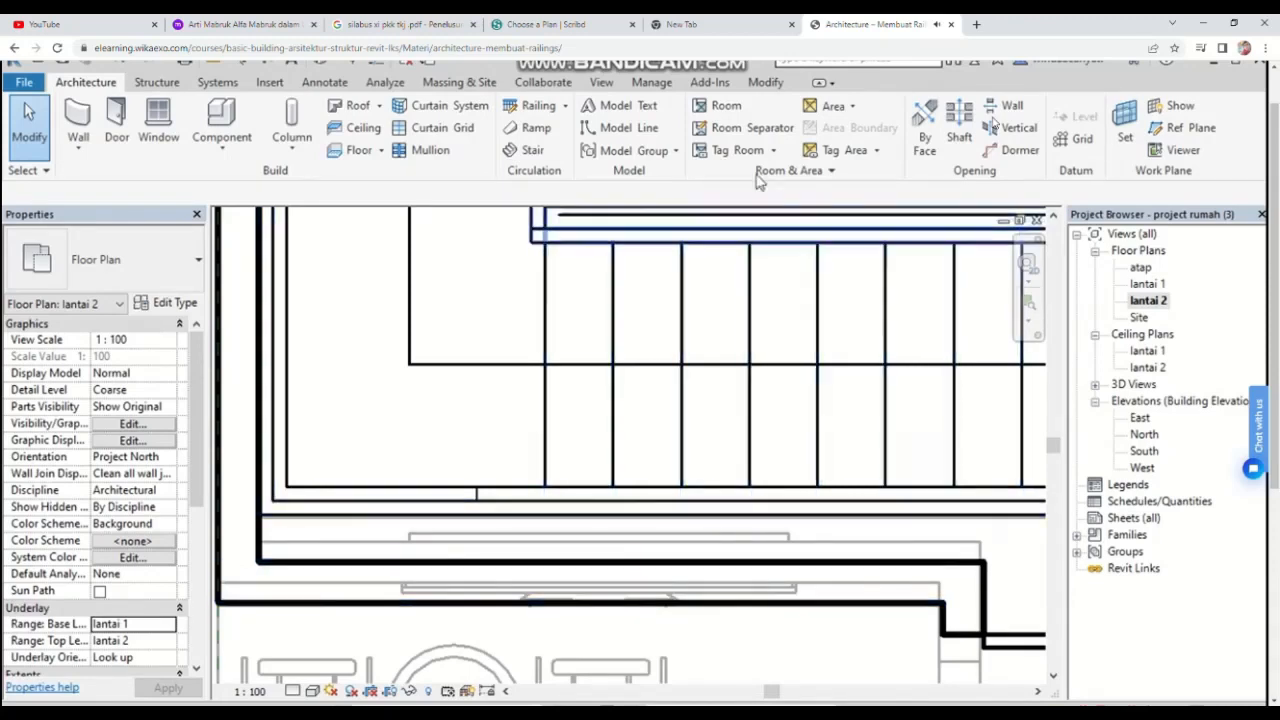
click(765, 85)
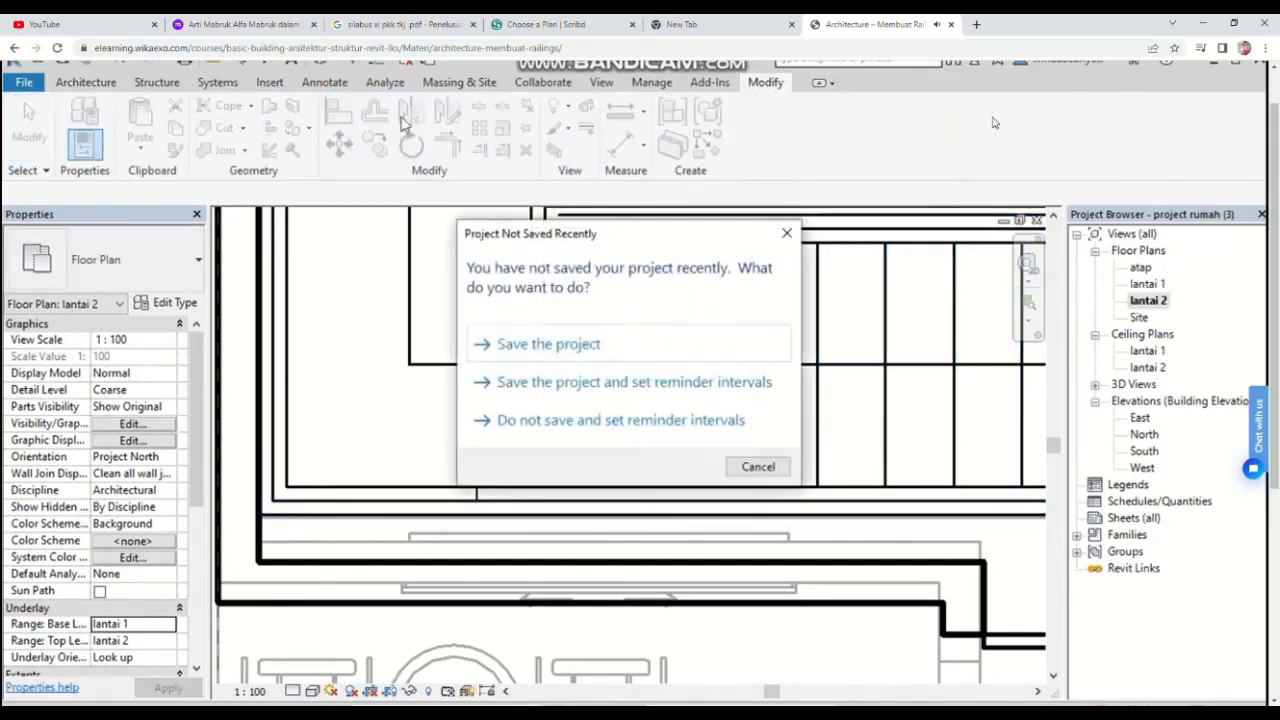
click(558, 344)
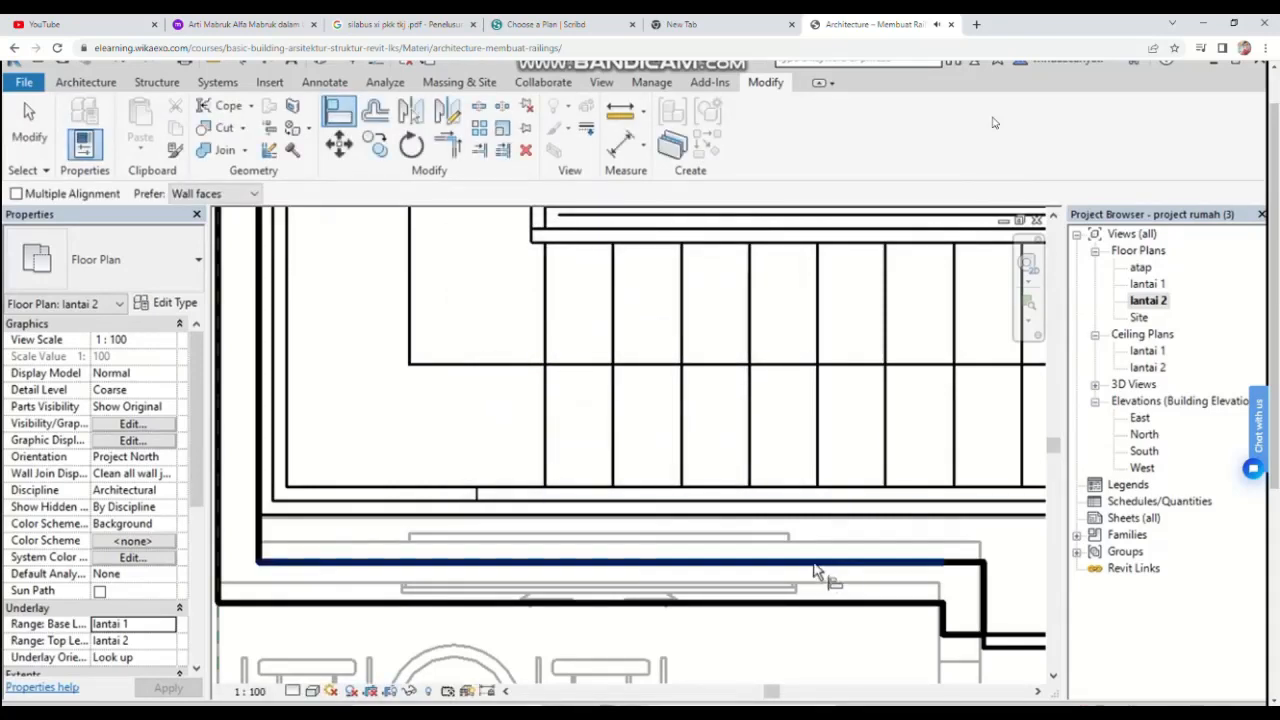
click(868, 548)
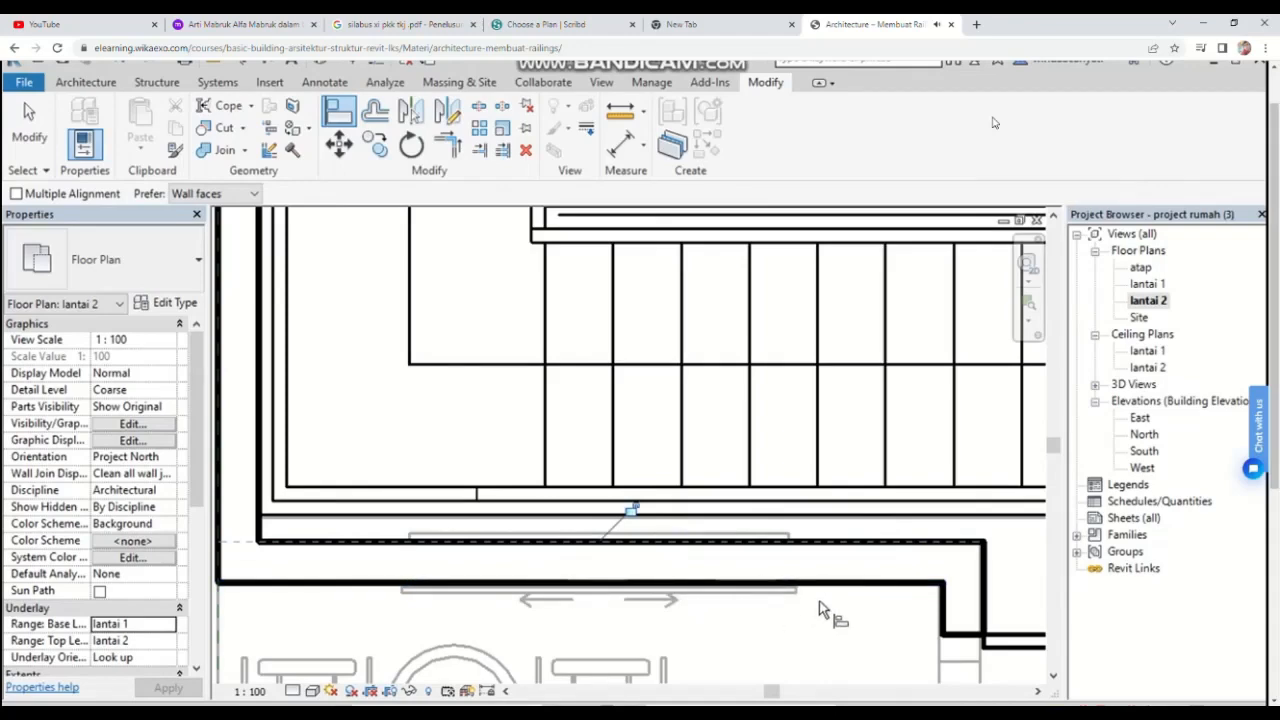
scroll(819, 601, down, 3)
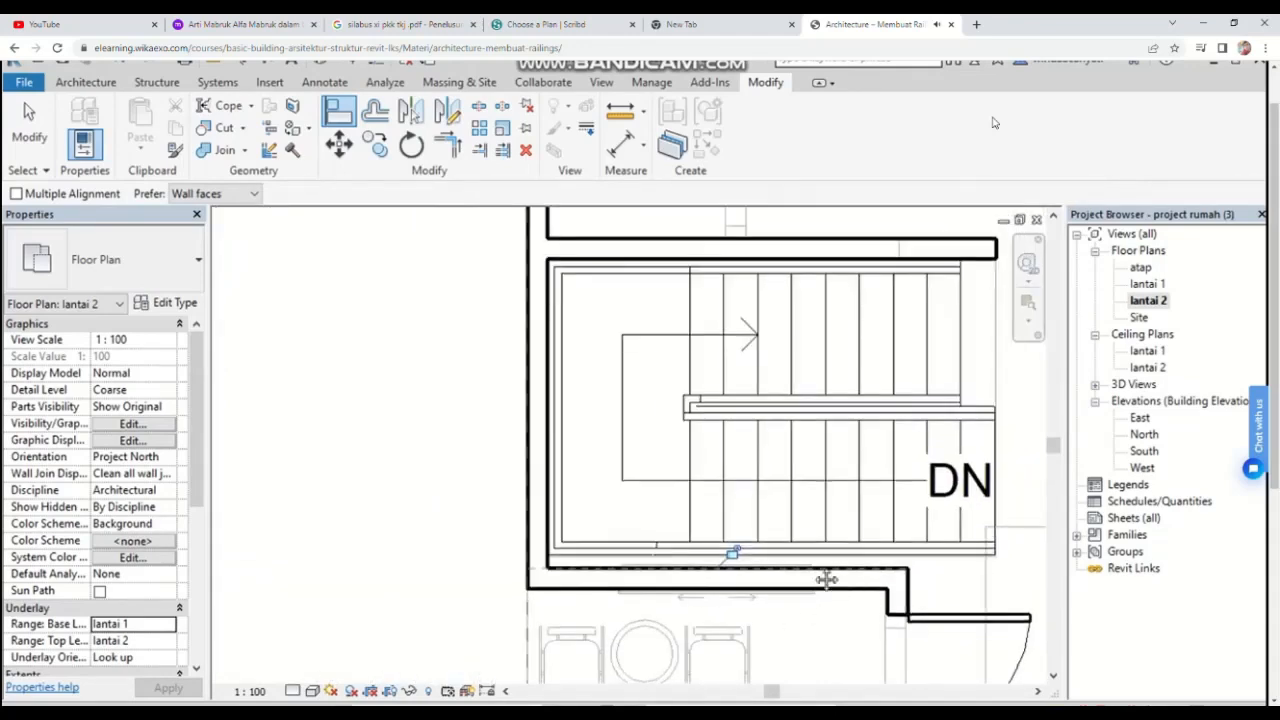
middle_drag(849, 607, 451, 409)
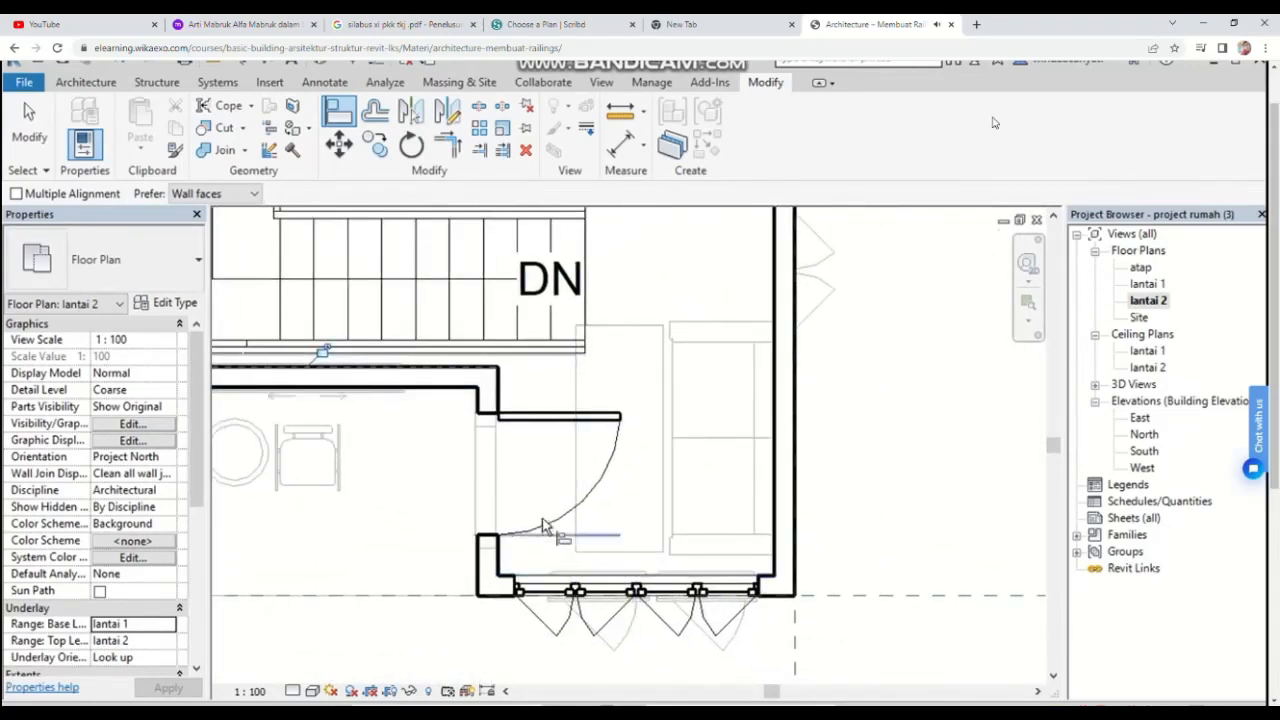
scroll(548, 465, down, 3)
middle_drag(631, 568, 735, 646)
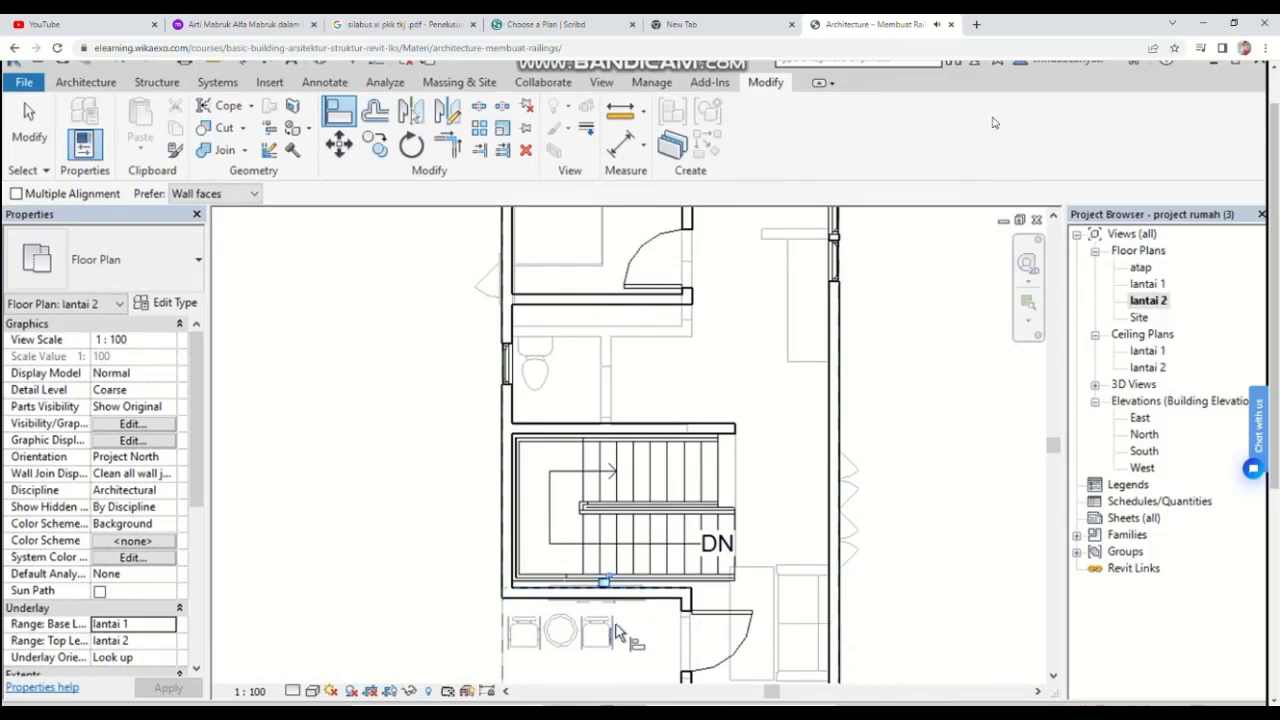
middle_drag(645, 600, 630, 515)
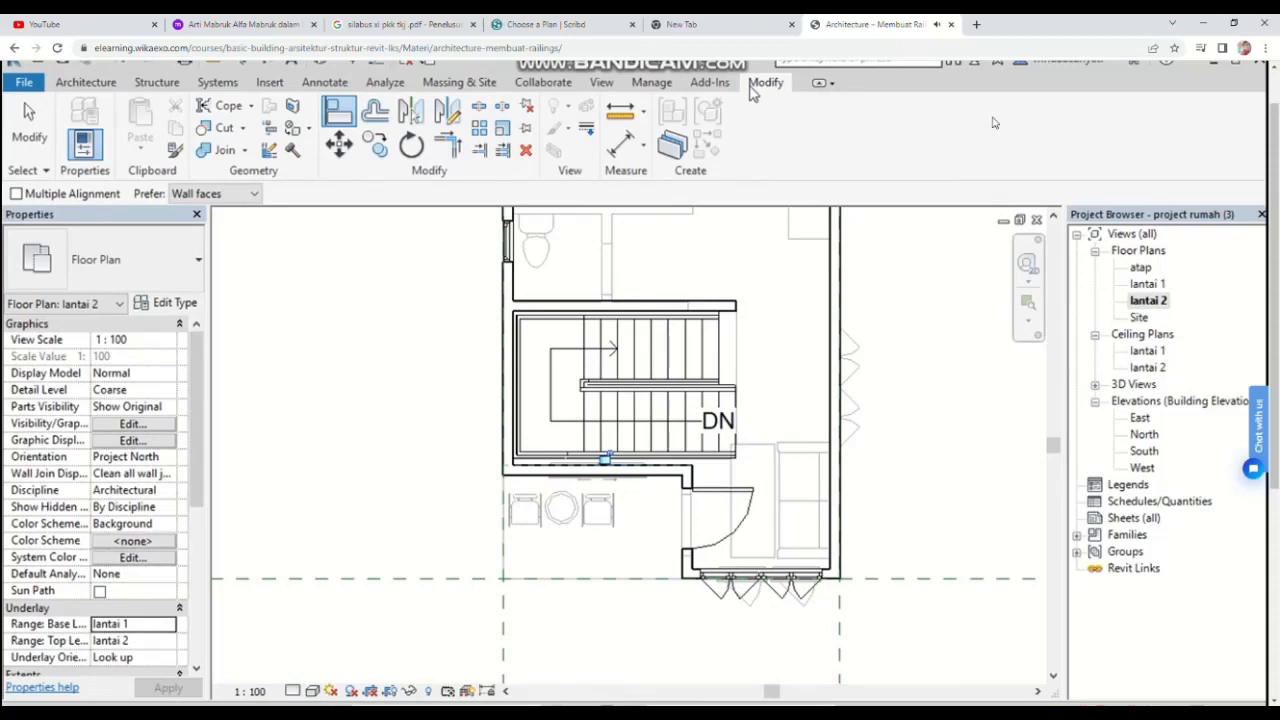
Step: Start sketching a railing path on lantai 2 and draw a vertical segment about 1540 mm along the opening's left edge
click(88, 83)
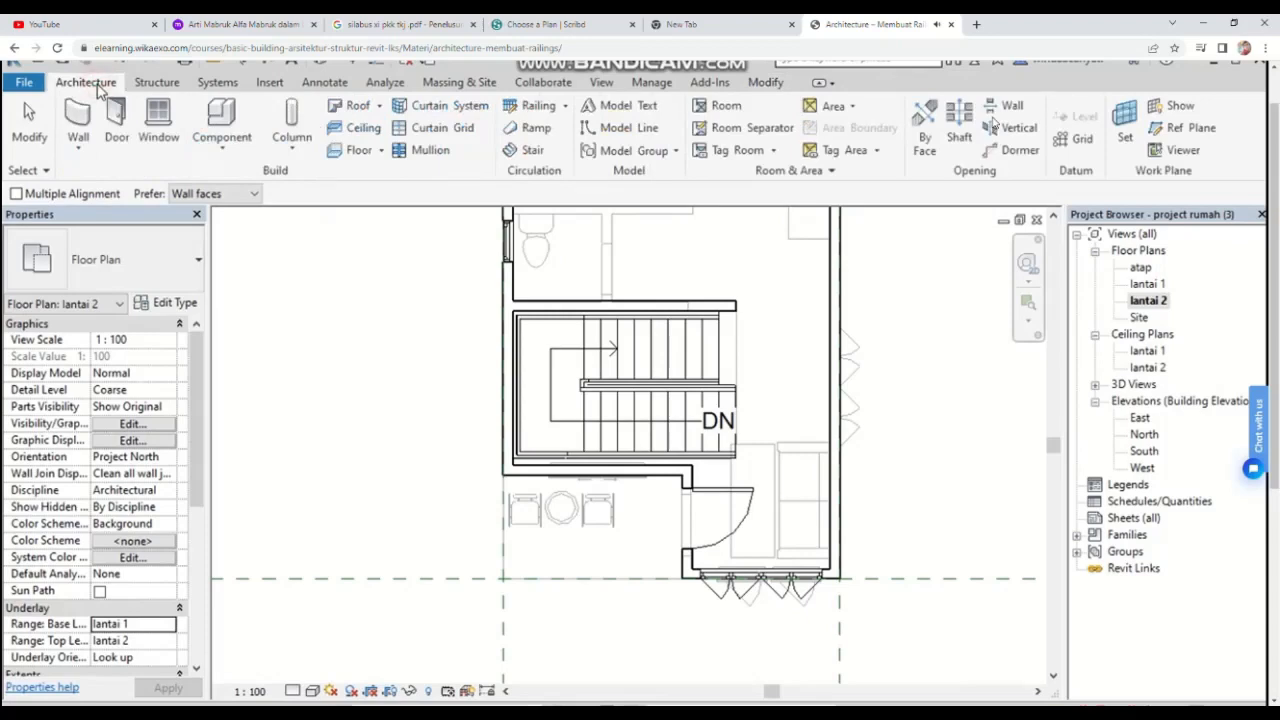
click(565, 105)
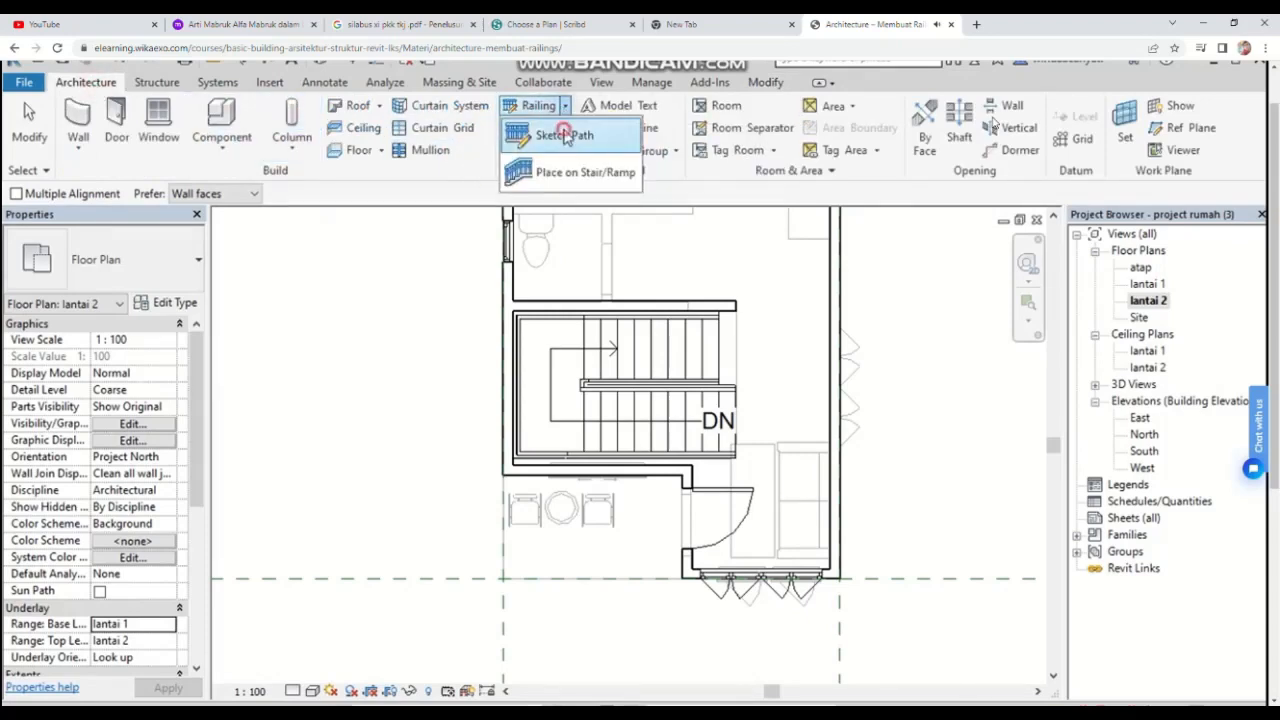
click(565, 135)
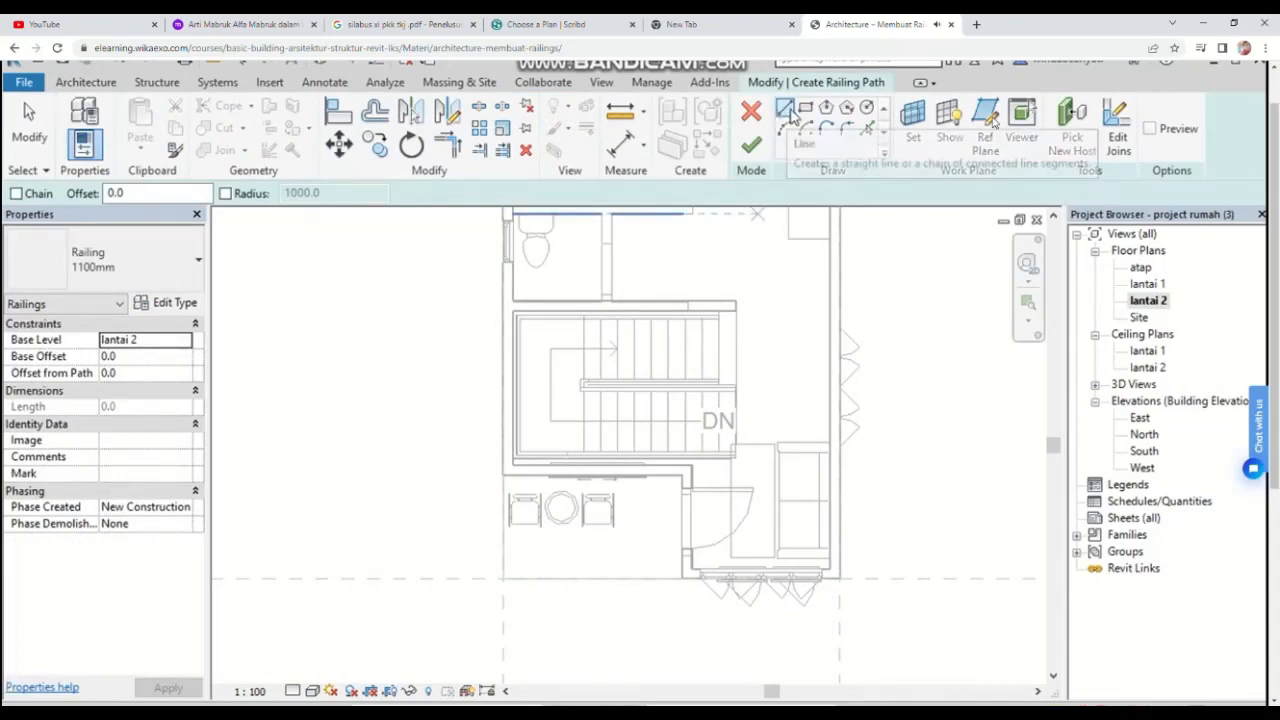
scroll(484, 562, up, 2)
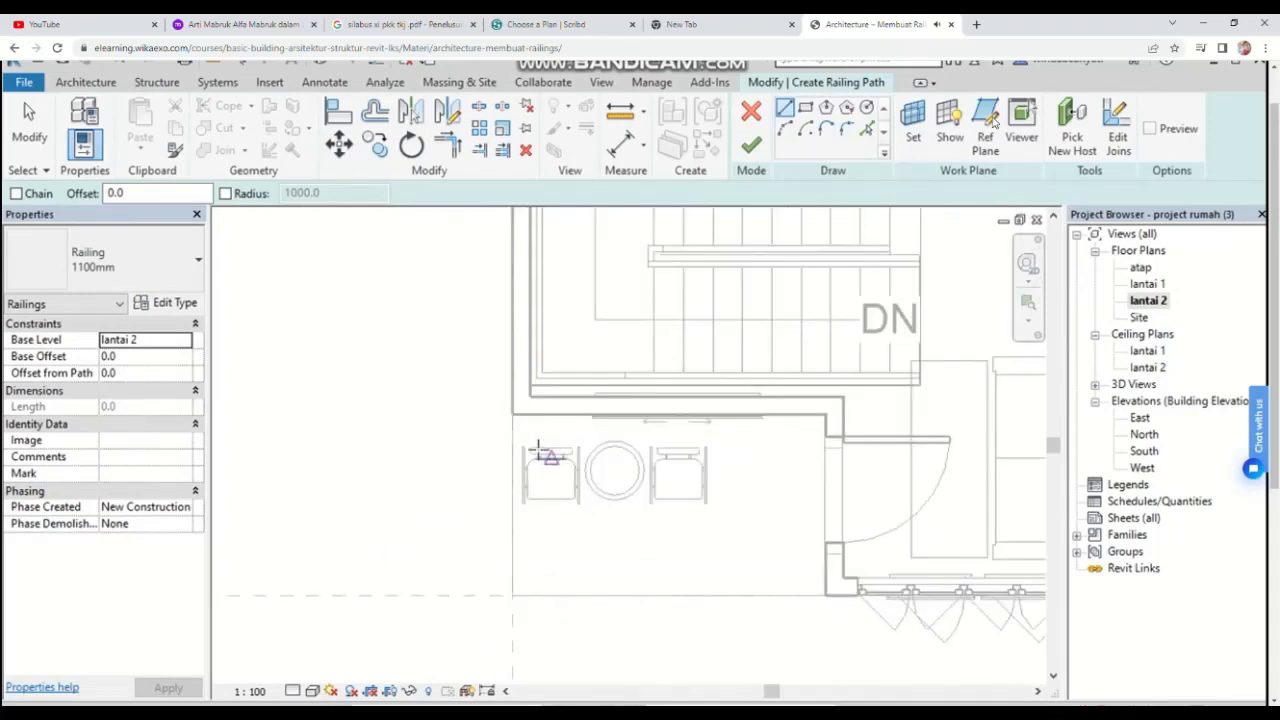
scroll(535, 455, up, 2)
scroll(495, 385, up, 2)
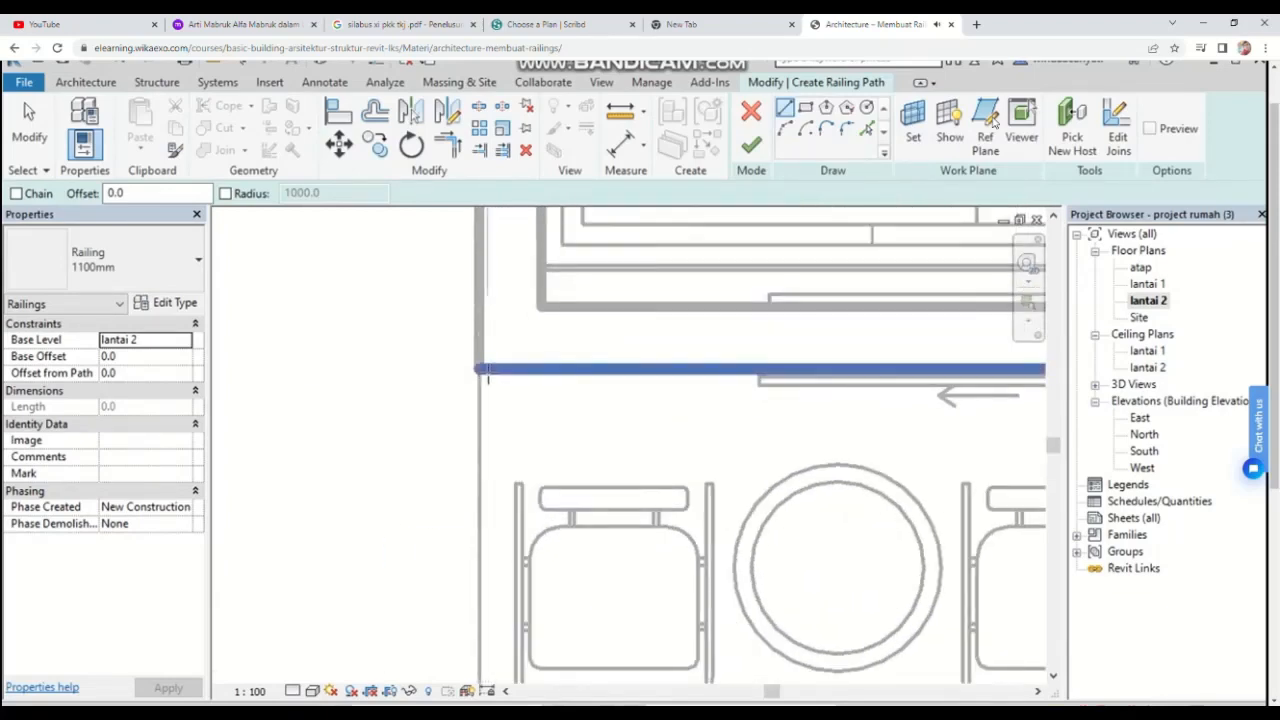
click(487, 370)
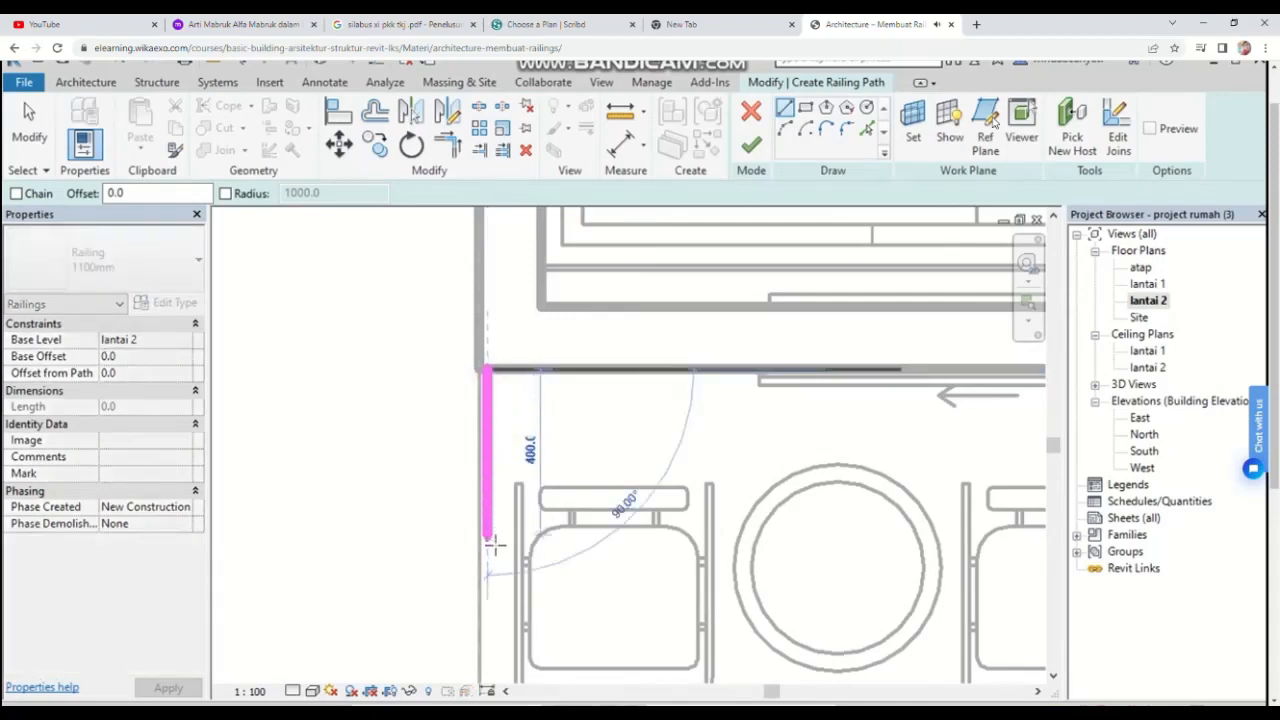
scroll(490, 540, down, 2)
middle_drag(490, 530, 443, 277)
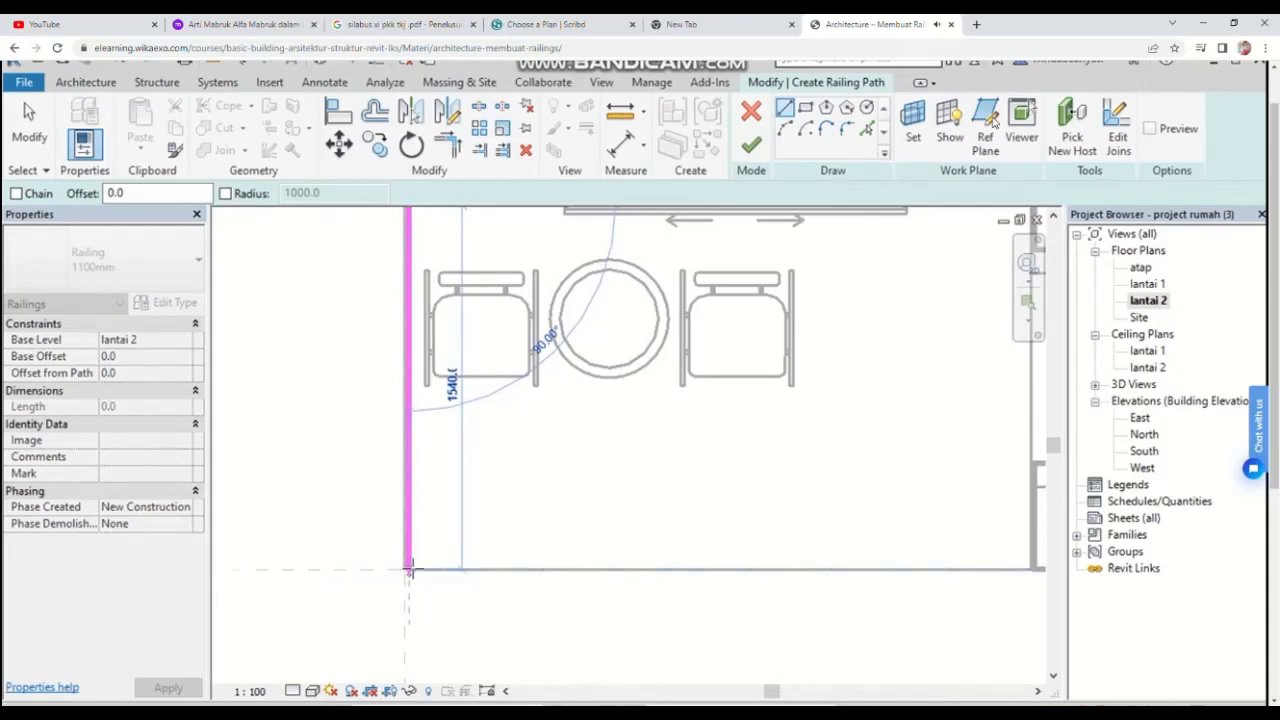
scroll(409, 570, up, 2)
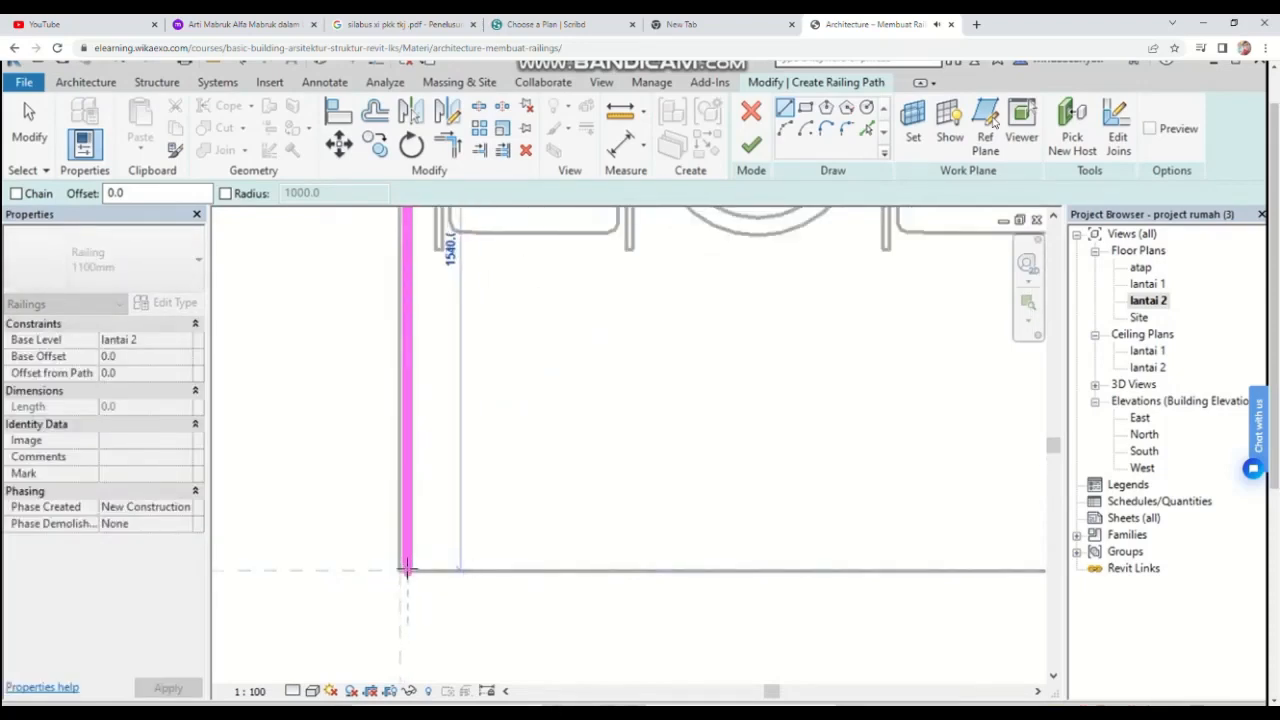
scroll(406, 565, up, 2)
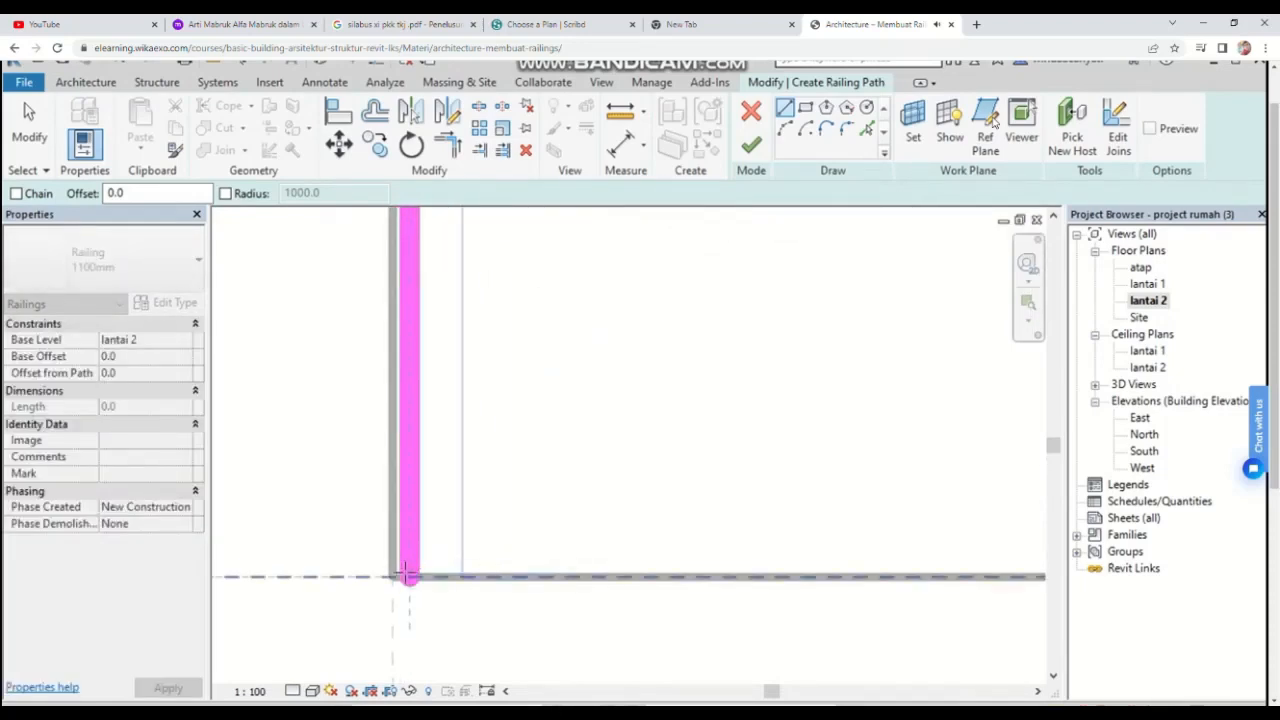
click(406, 573)
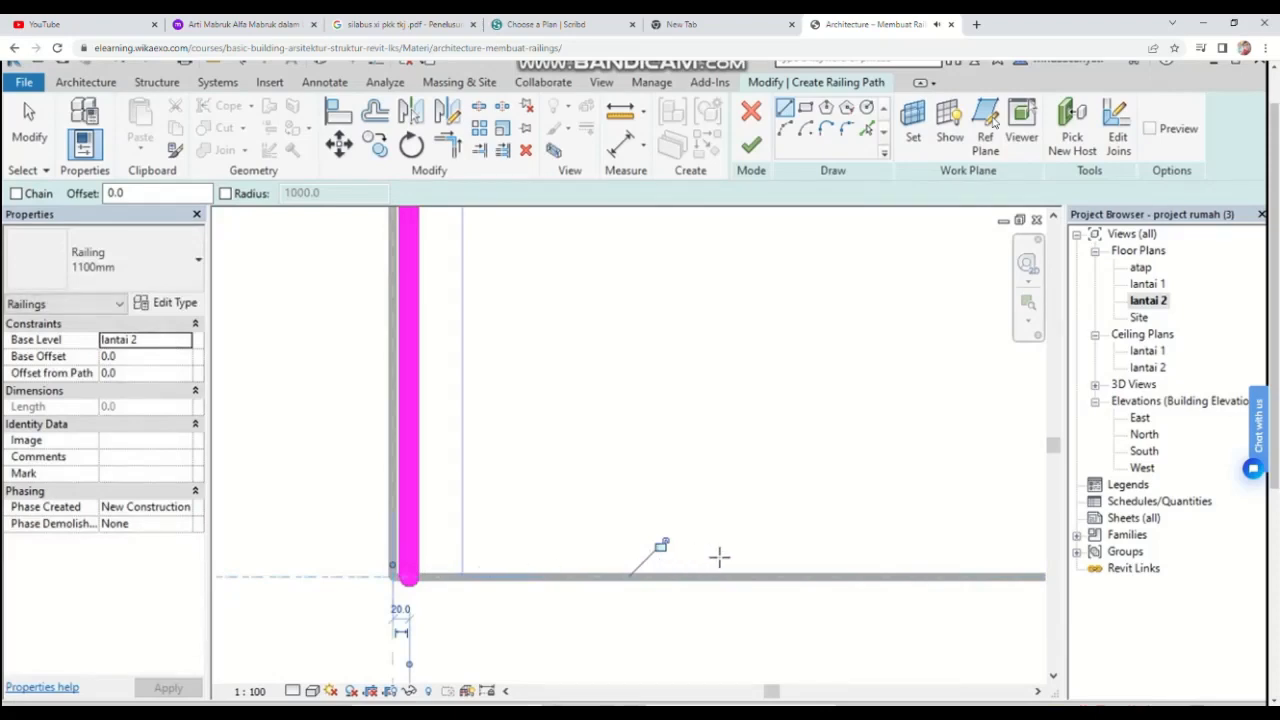
Step: Draw a horizontal railing segment about 2600 mm along the opening's lower edge to the wall, and finish the railing
click(409, 568)
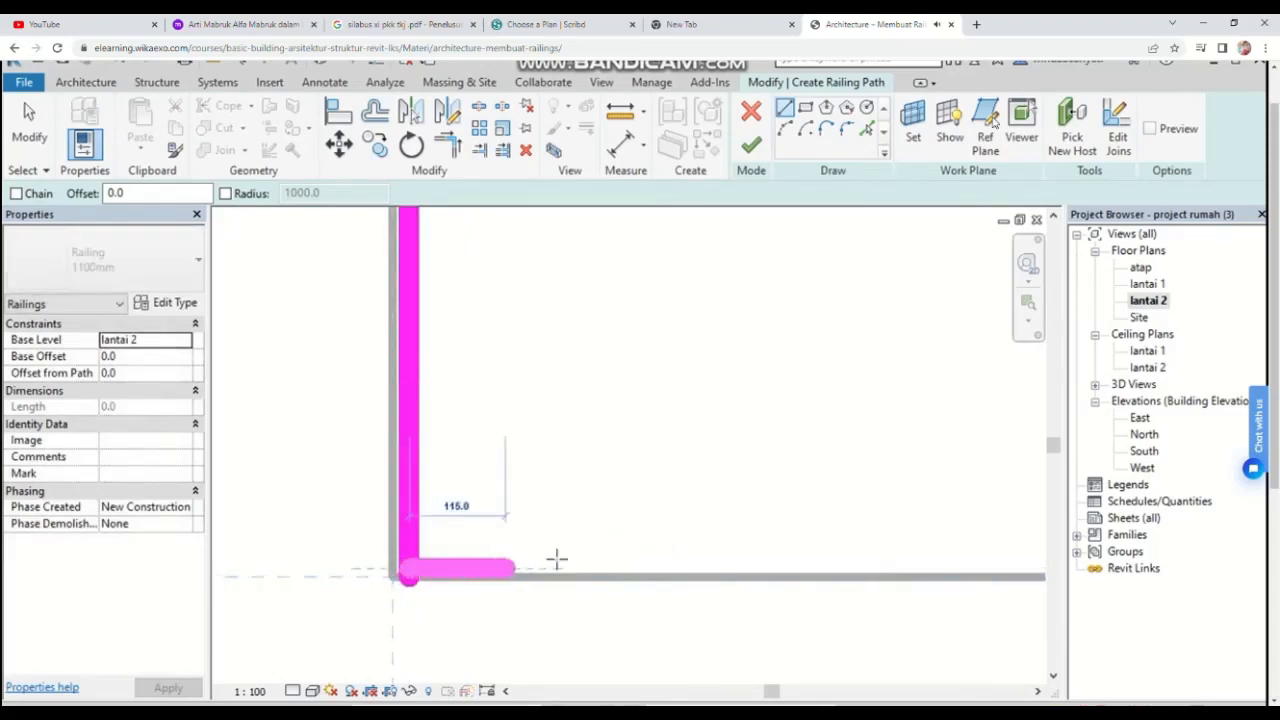
scroll(677, 546, down, 2)
middle_drag(703, 562, 174, 551)
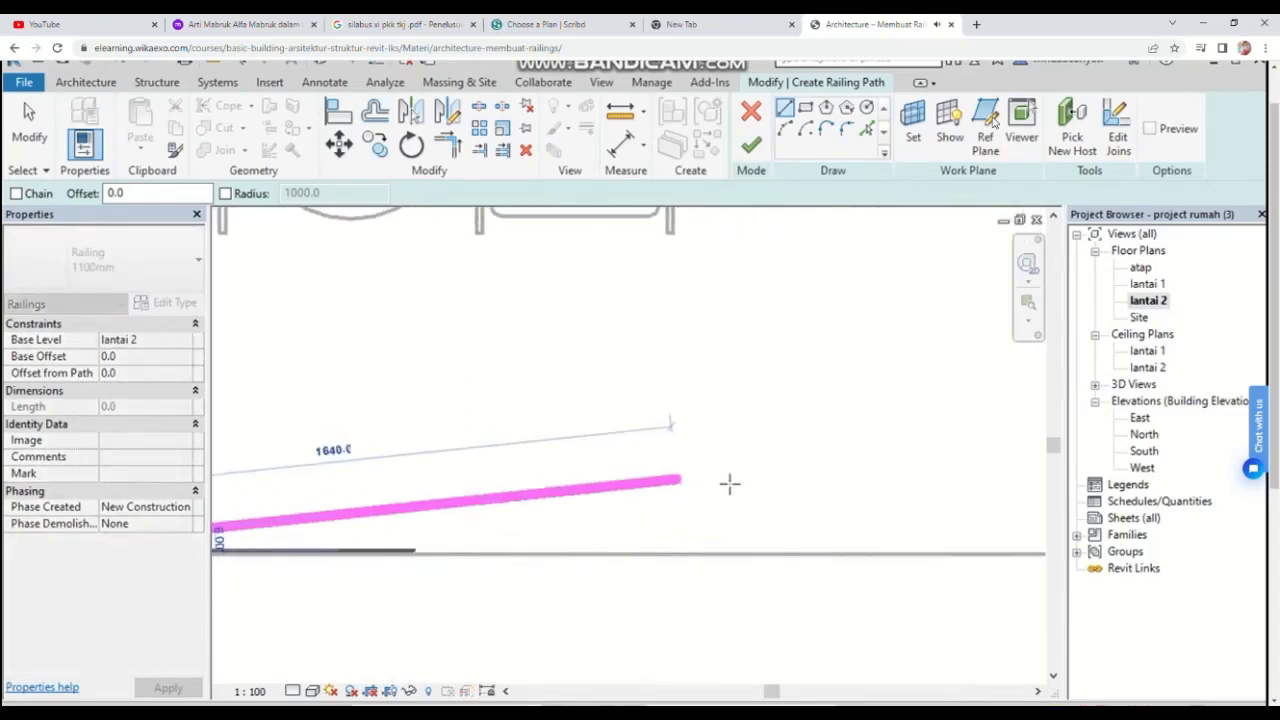
scroll(778, 494, down, 3)
scroll(903, 507, up, 2)
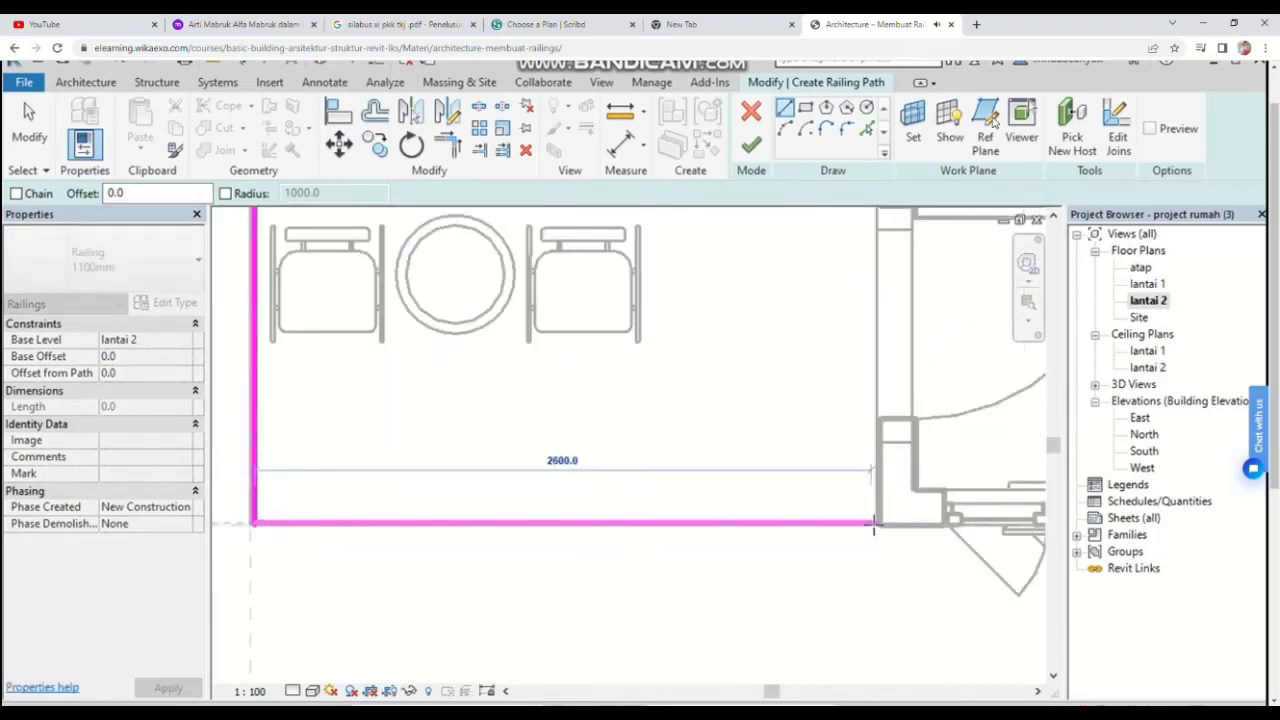
click(878, 521)
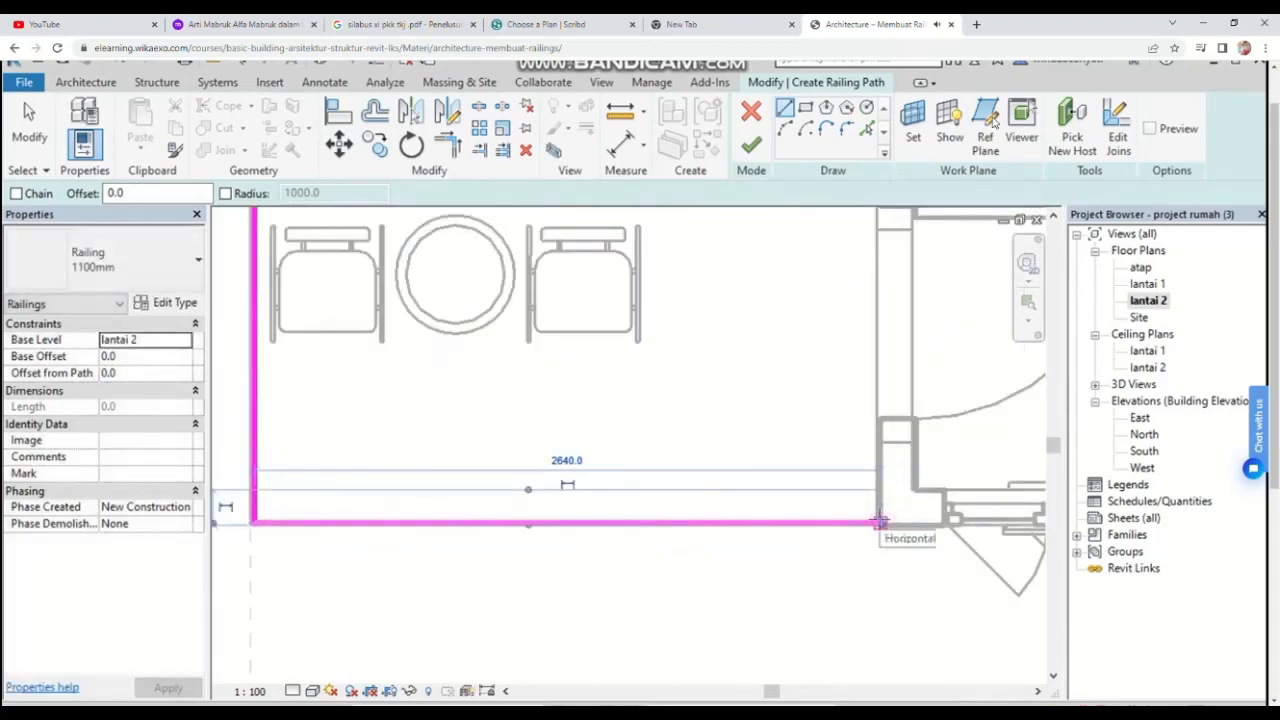
click(750, 145)
Step: Review the new railing around the stair opening in the plan and 3D views
scroll(797, 506, down, 2)
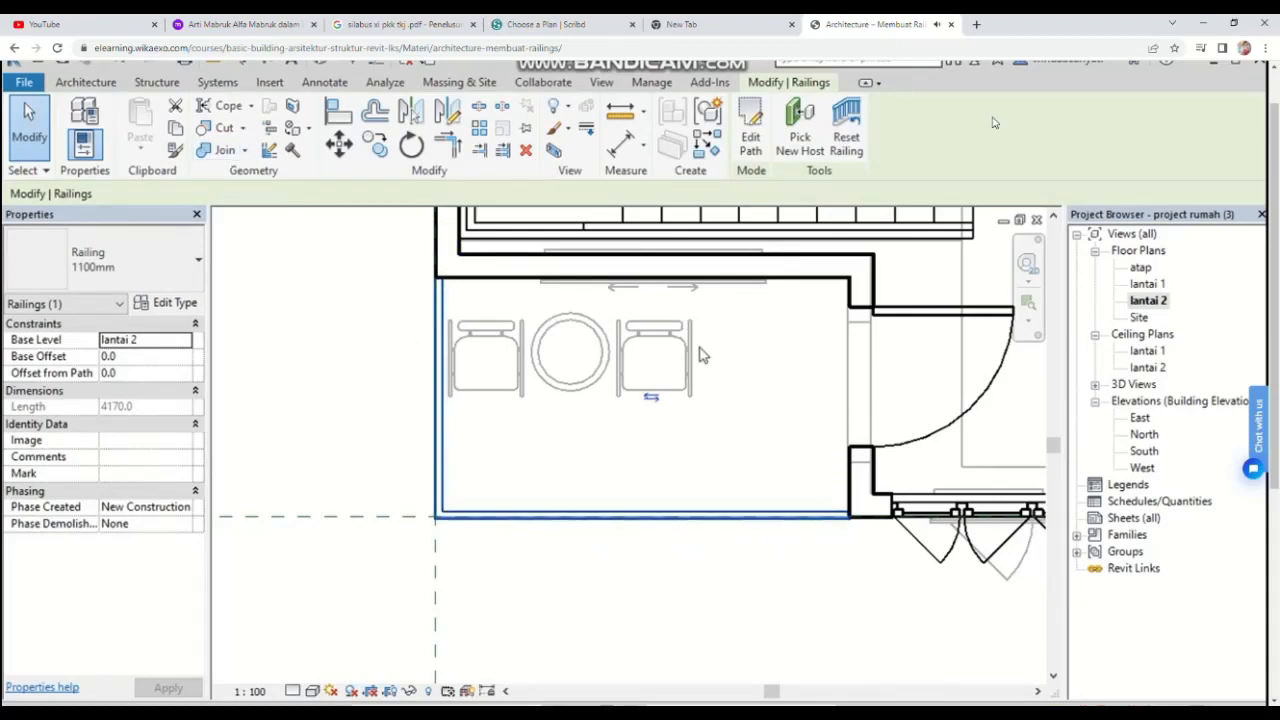
scroll(724, 452, down, 3)
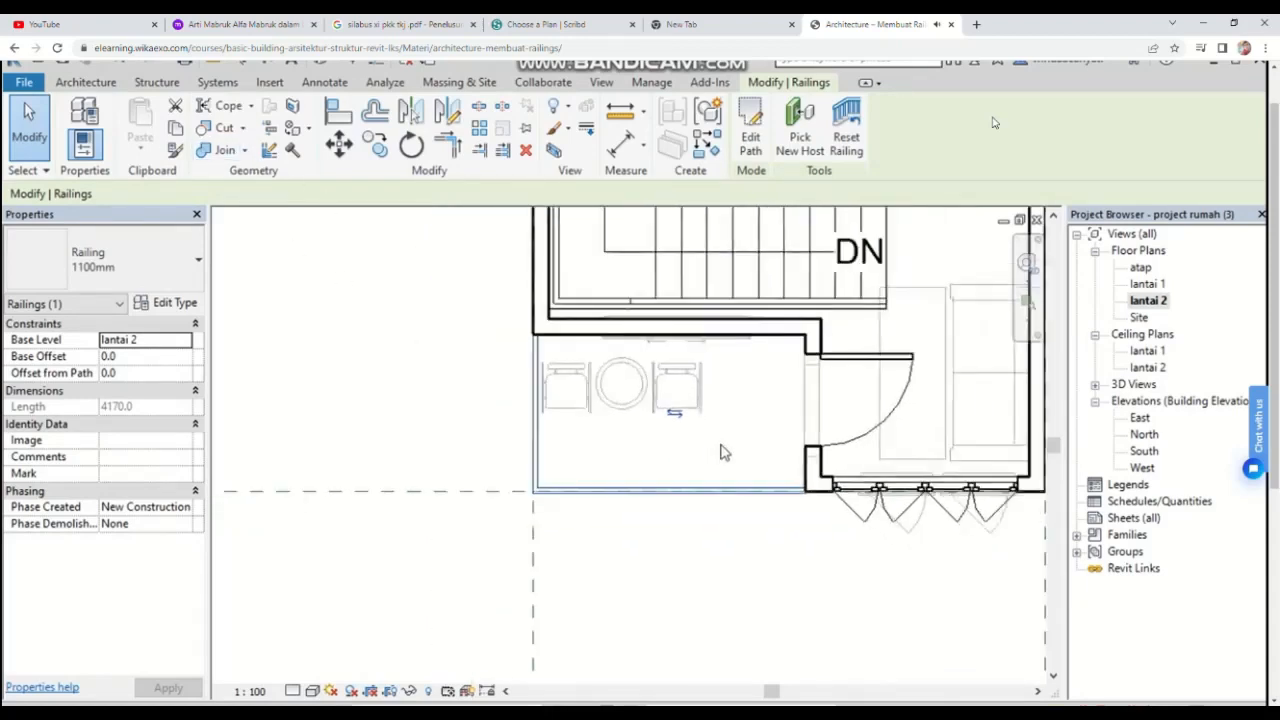
scroll(802, 391, up, 2)
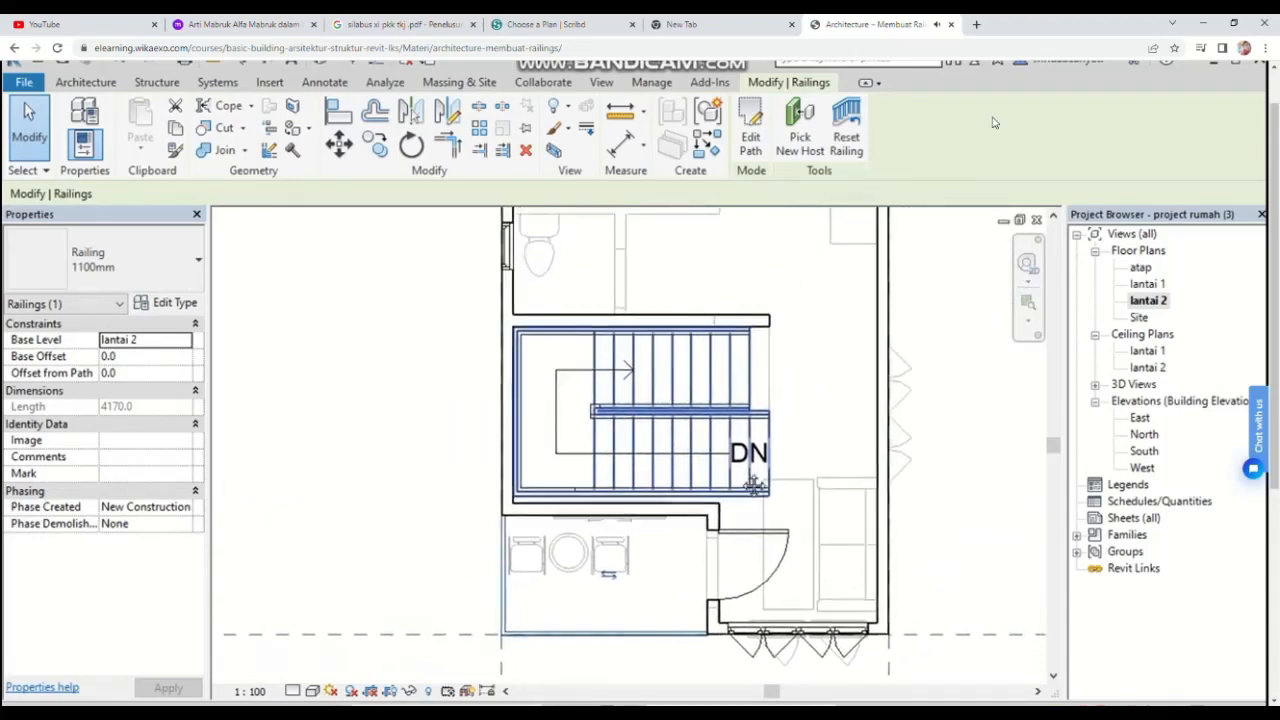
scroll(766, 391, up, 2)
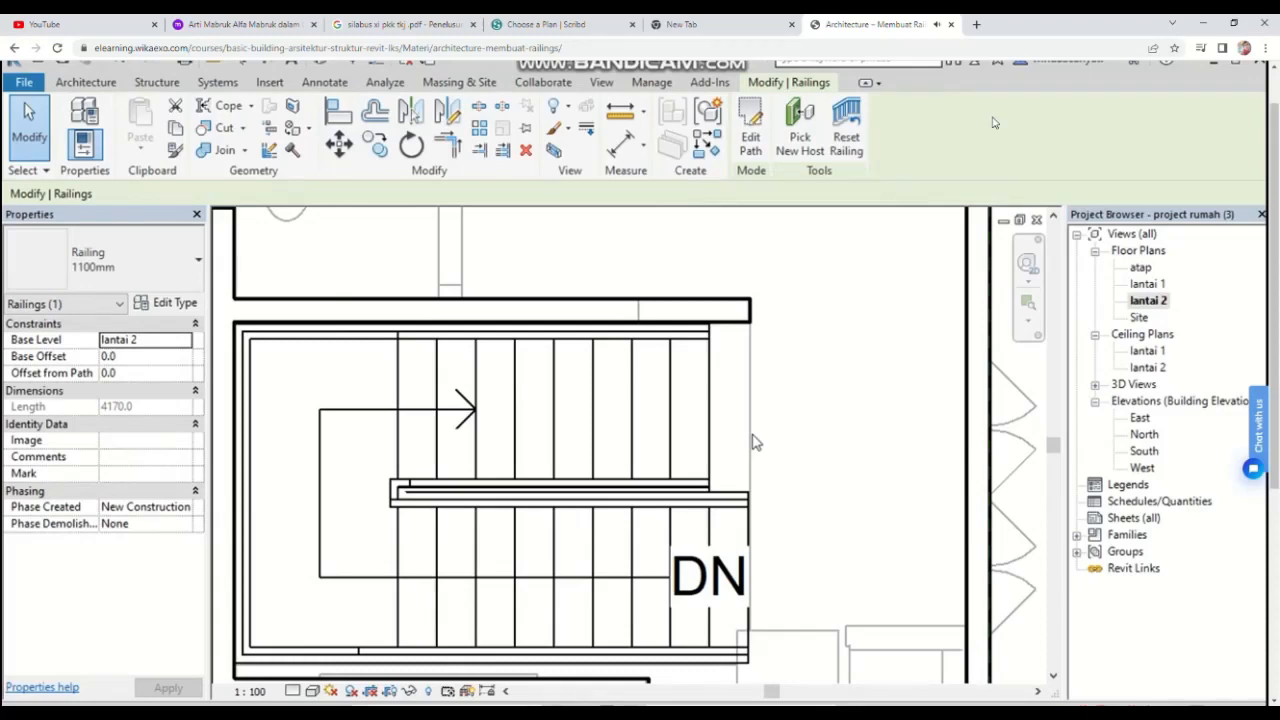
click(97, 90)
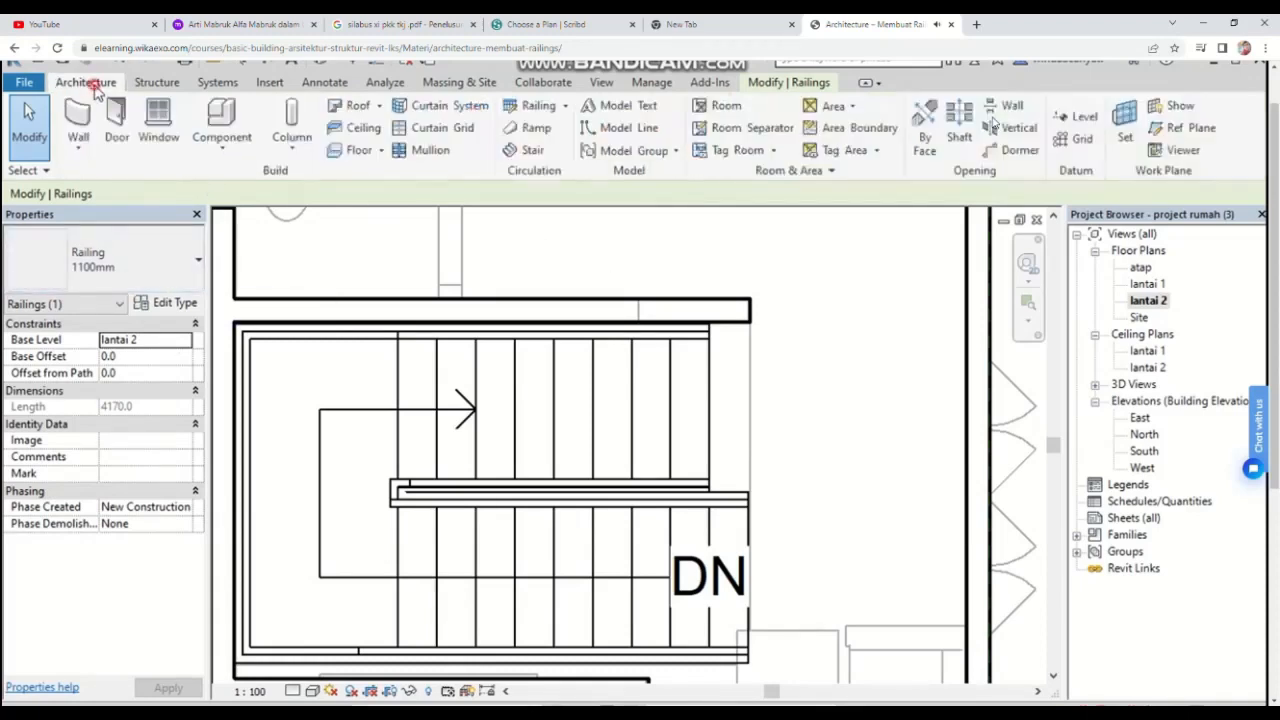
click(565, 107)
click(540, 133)
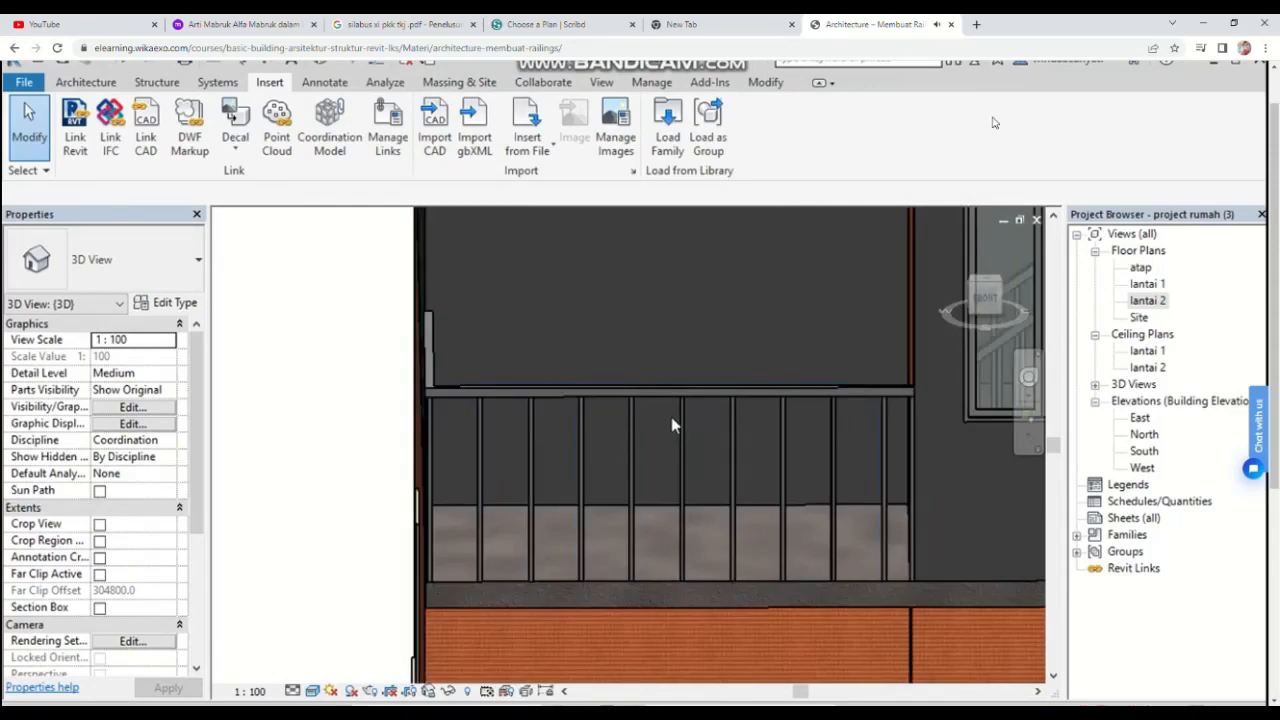
middle_drag(671, 420, 489, 460)
scroll(489, 460, down, 4)
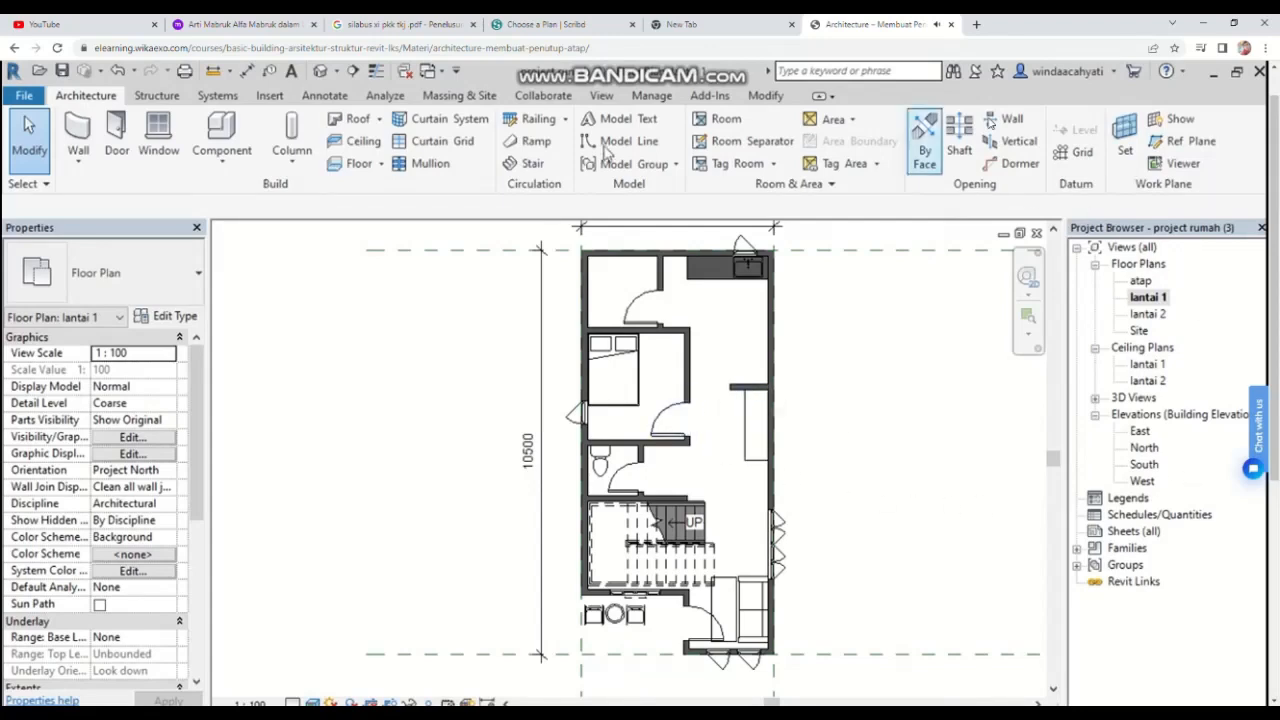
Step: Open the 3D view and orbit around the house to examine the upper floor and stair railings
click(321, 72)
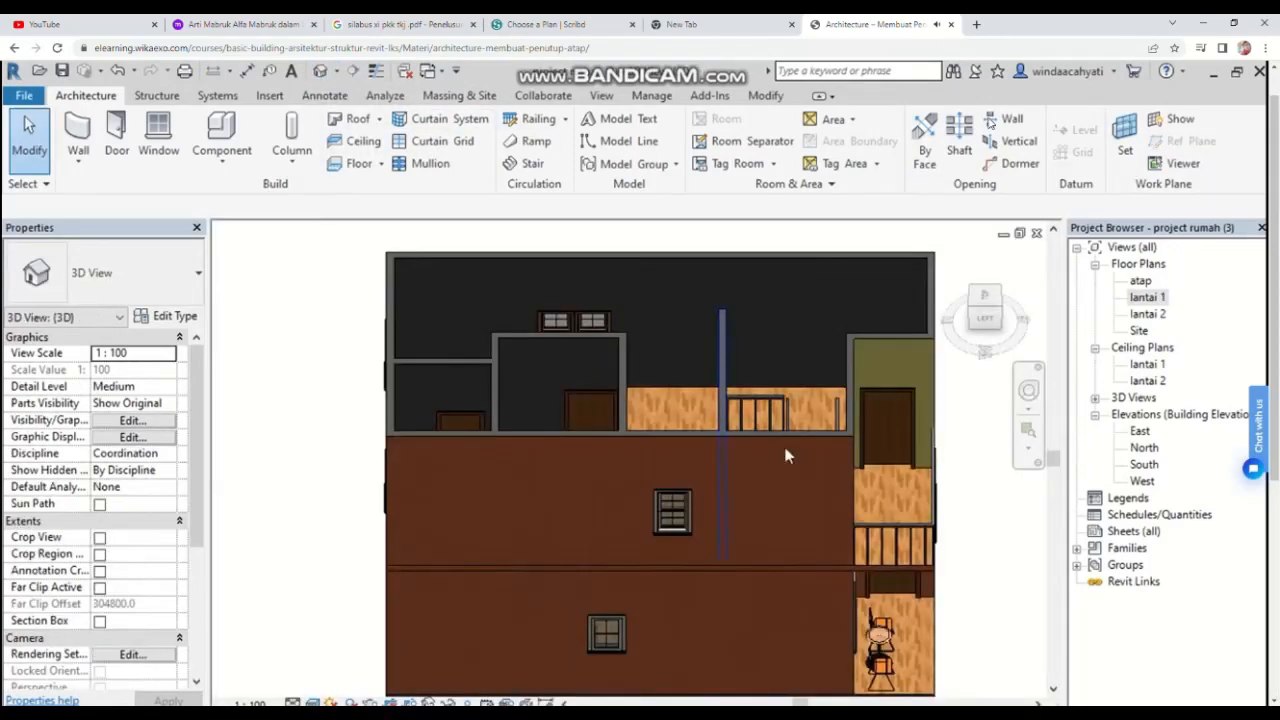
scroll(648, 508, down, 2)
middle_drag(650, 508, 680, 446)
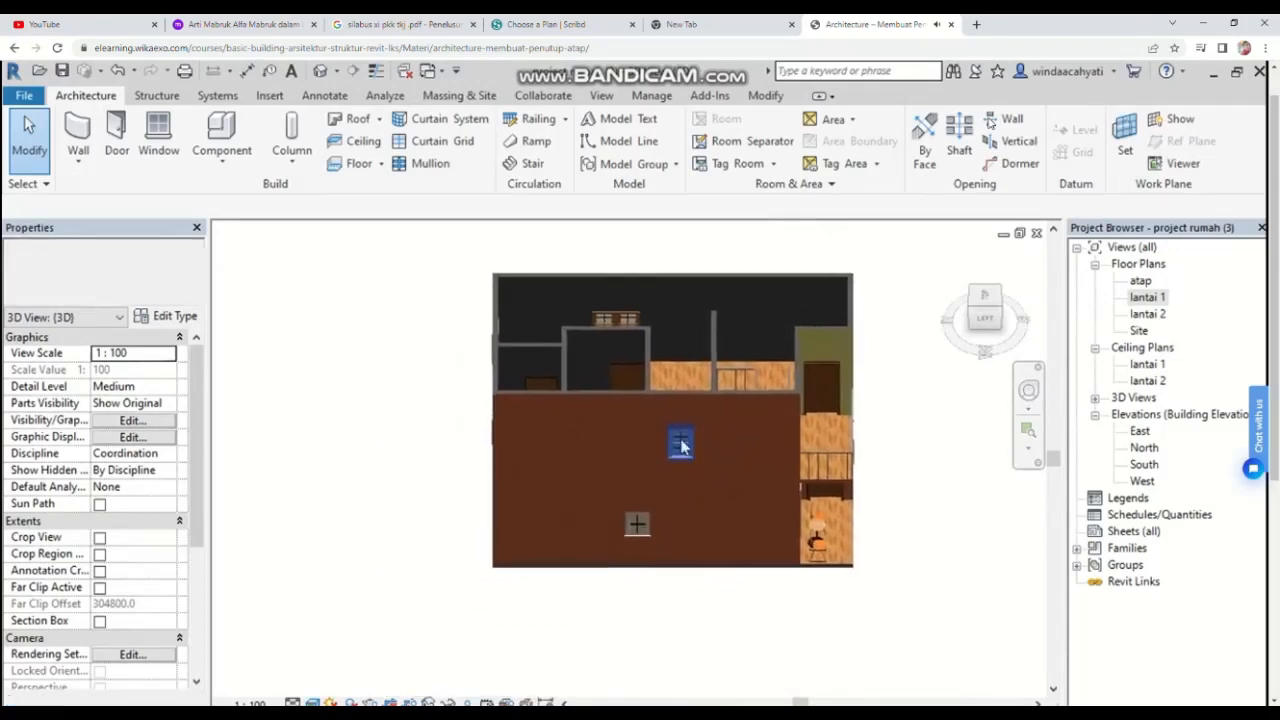
click(997, 308)
shift+middle_drag(842, 569, 840, 571)
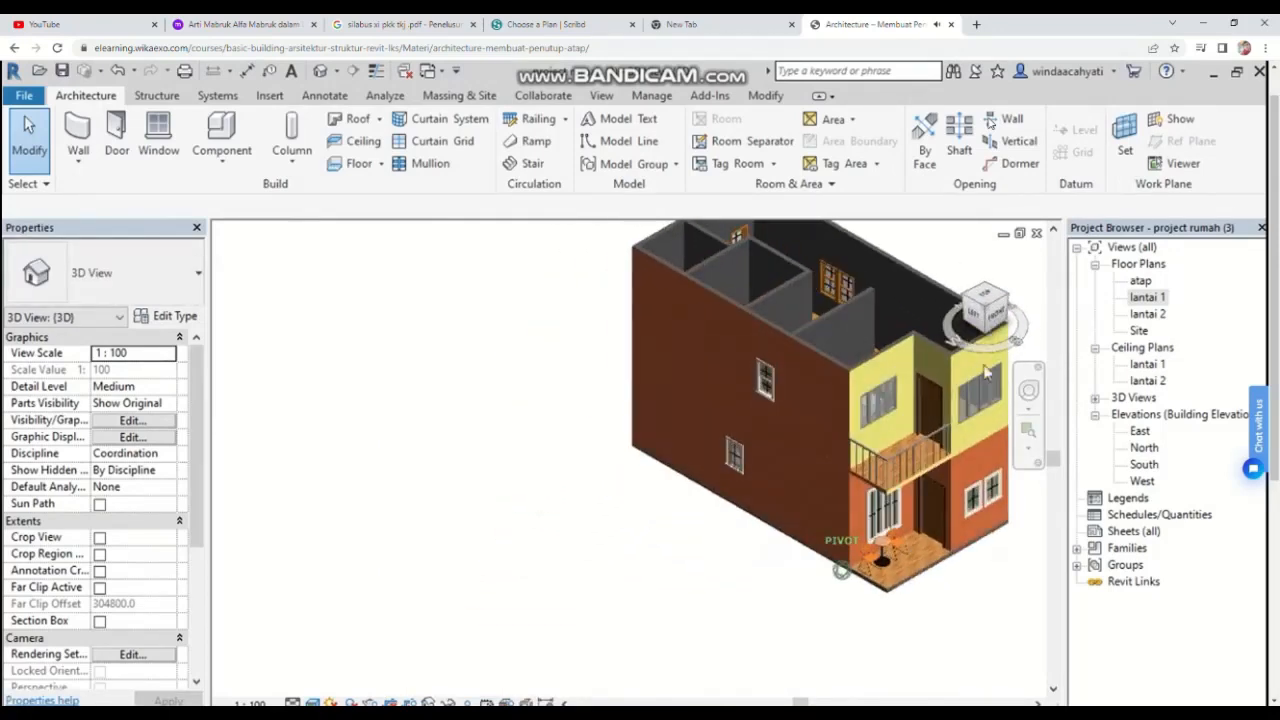
middle_drag(943, 419, 808, 467)
scroll(806, 467, up, 4)
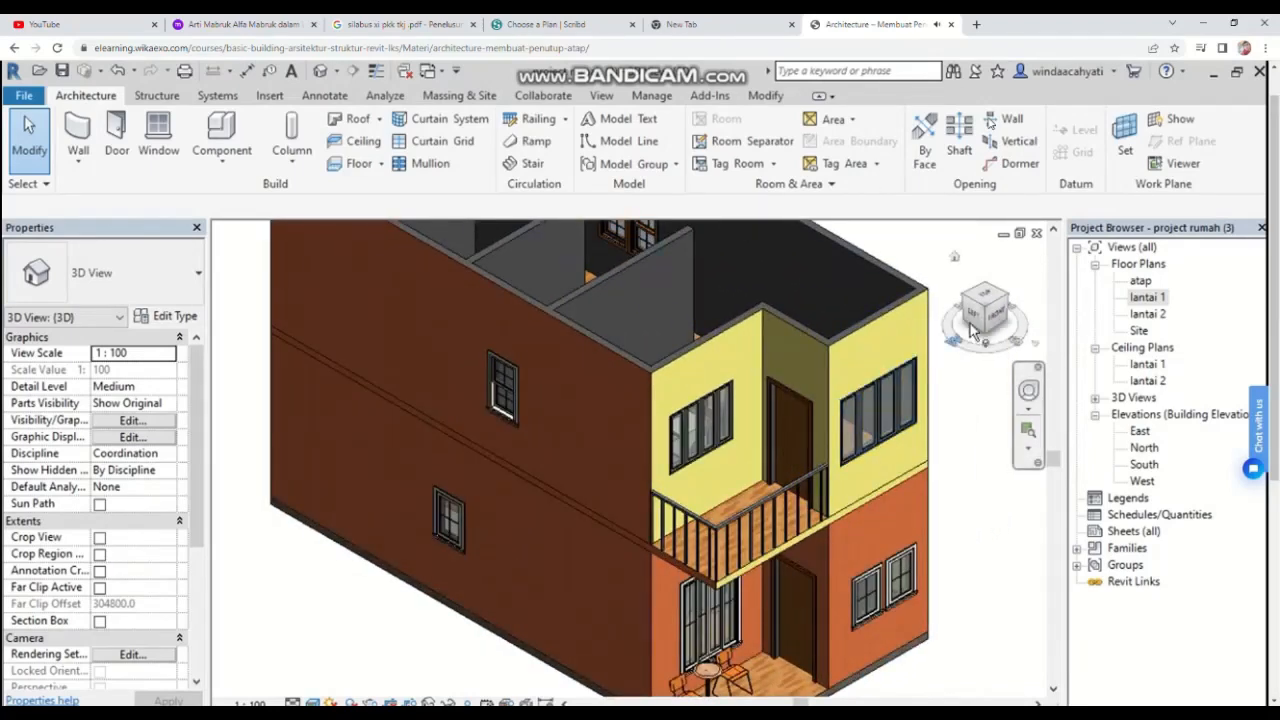
drag(1012, 305, 950, 315)
drag(966, 455, 965, 421)
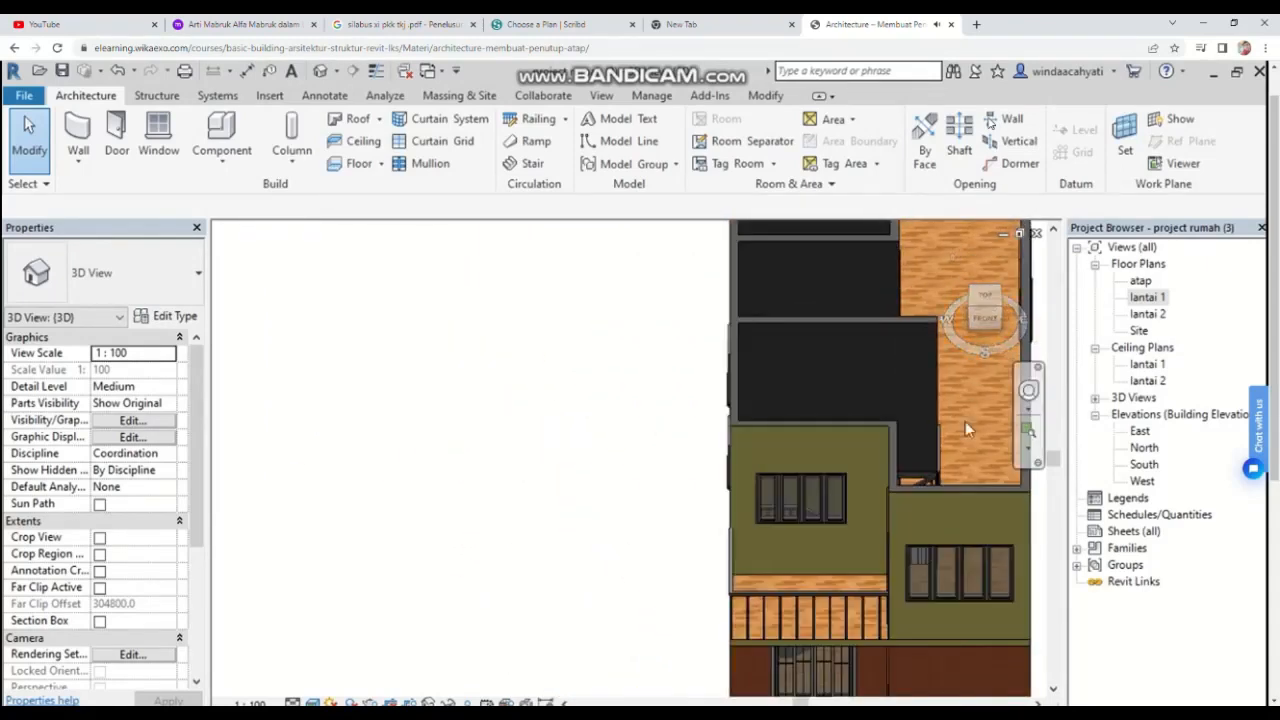
scroll(954, 456, up, 8)
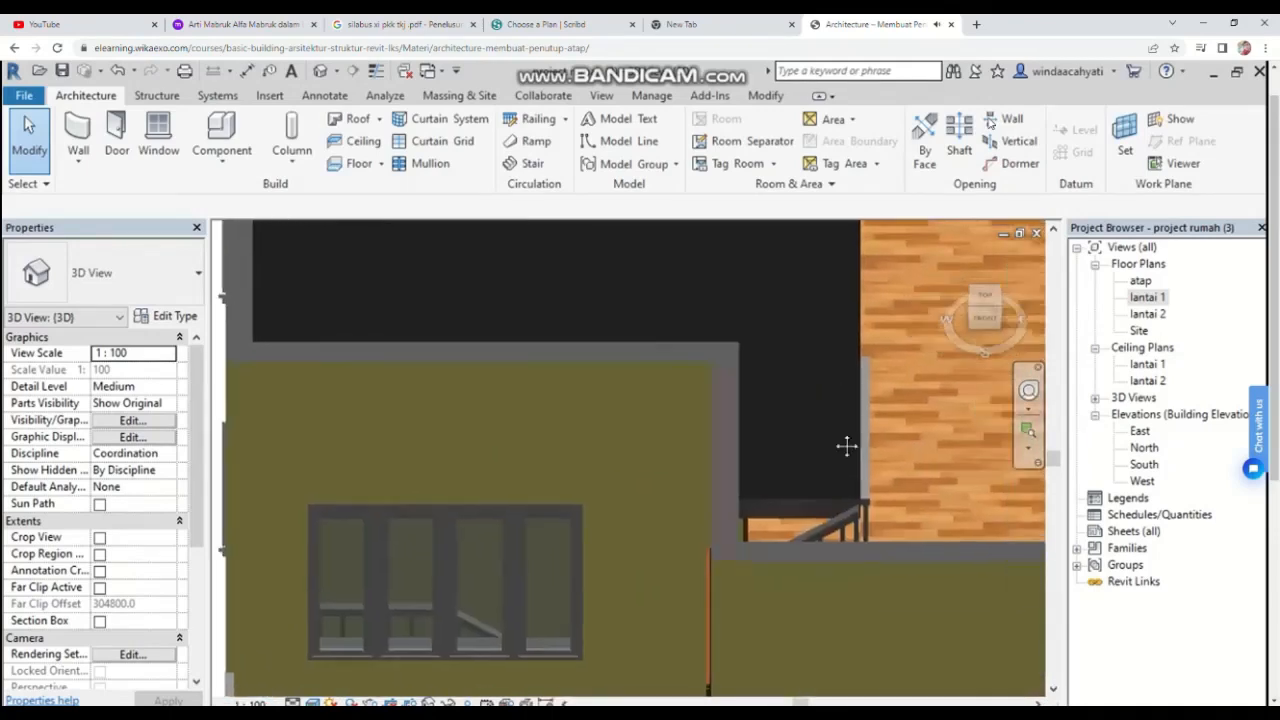
scroll(722, 443, up, 4)
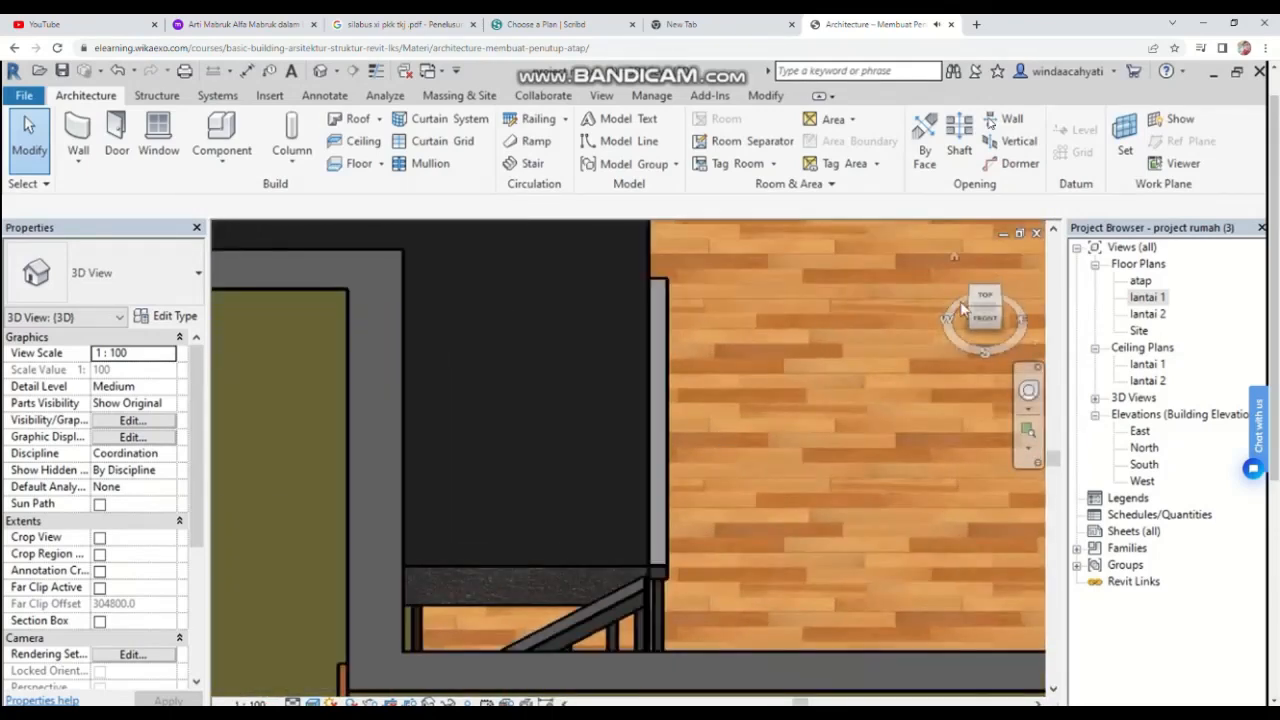
drag(975, 313, 938, 342)
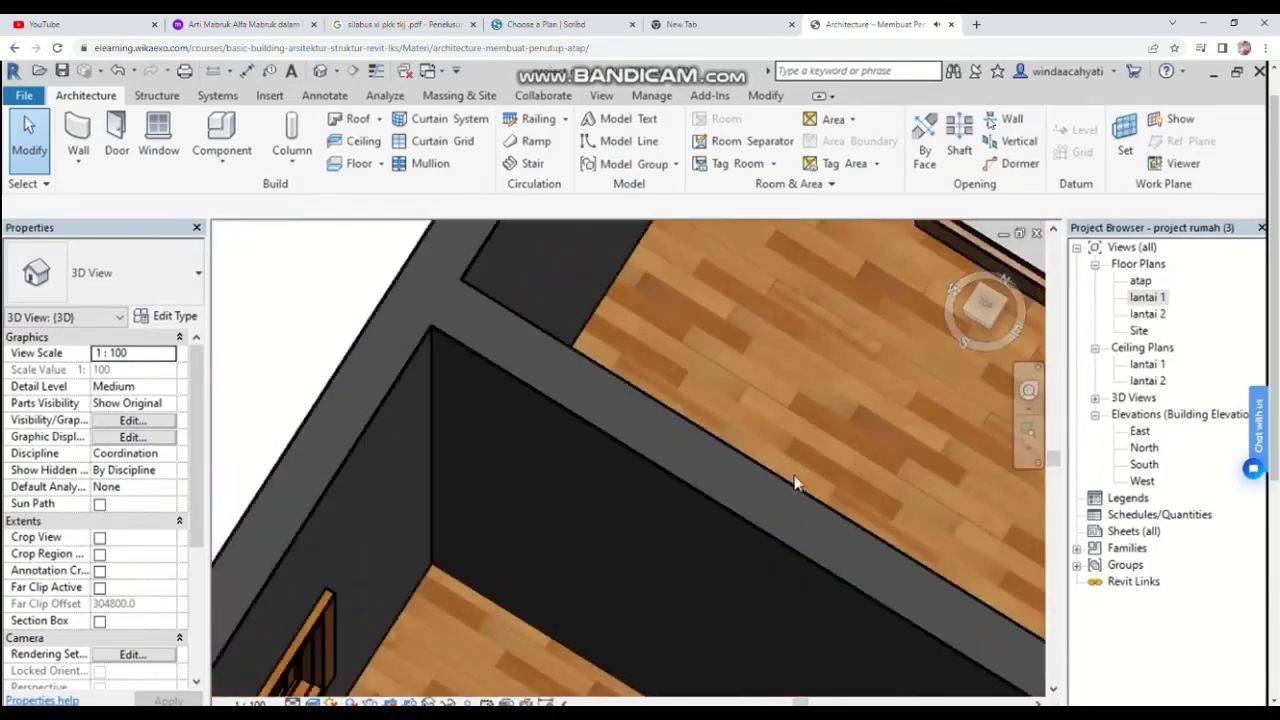
middle_drag(795, 484, 760, 191)
middle_drag(738, 370, 706, 195)
scroll(720, 349, down, 3)
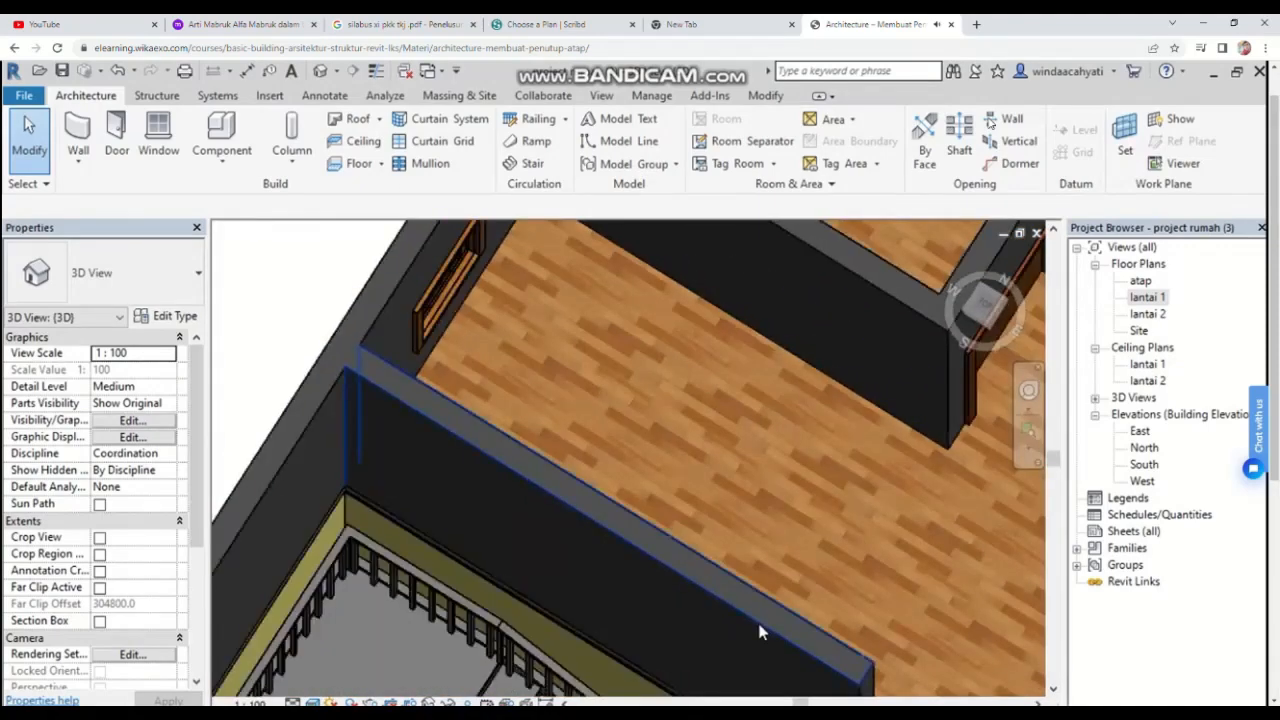
scroll(760, 630, down, 3)
middle_drag(762, 625, 778, 578)
scroll(778, 578, up, 8)
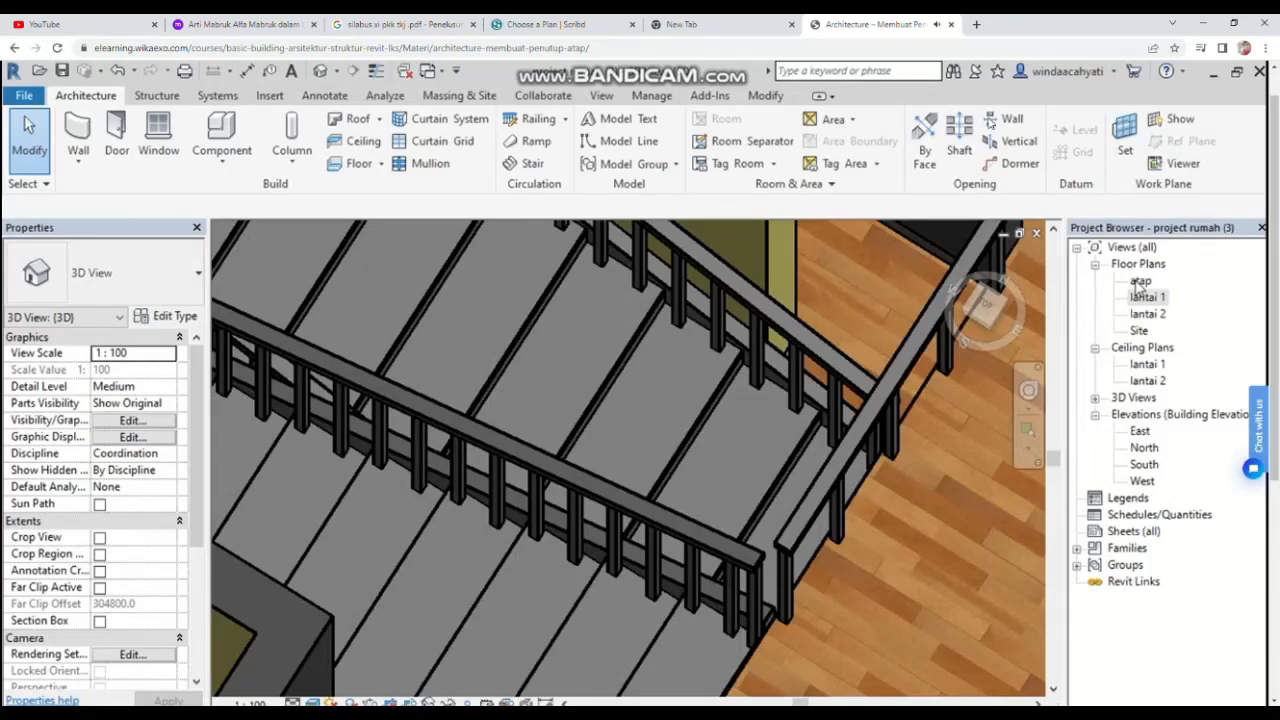
Step: Open the atap floor plan, start a roof by footprint, and sketch a vertical boundary line about 11400 mm along the house's right side
double_click(1140, 283)
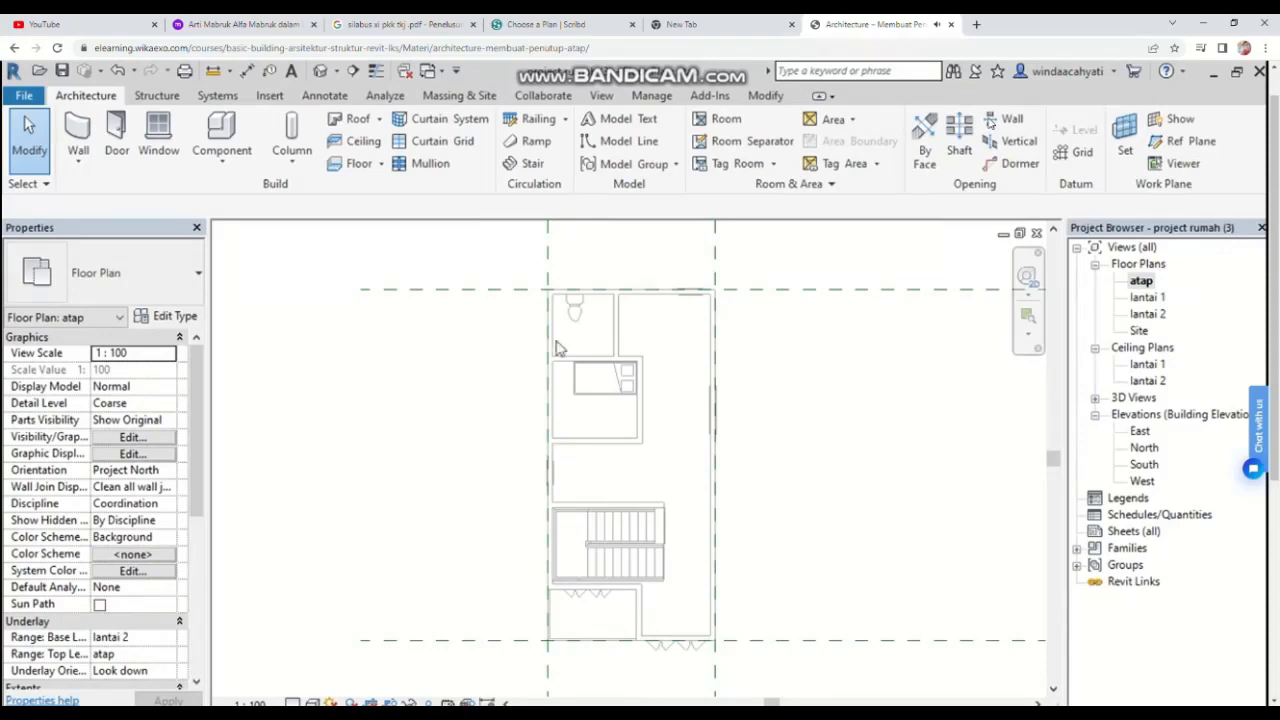
click(380, 119)
click(410, 146)
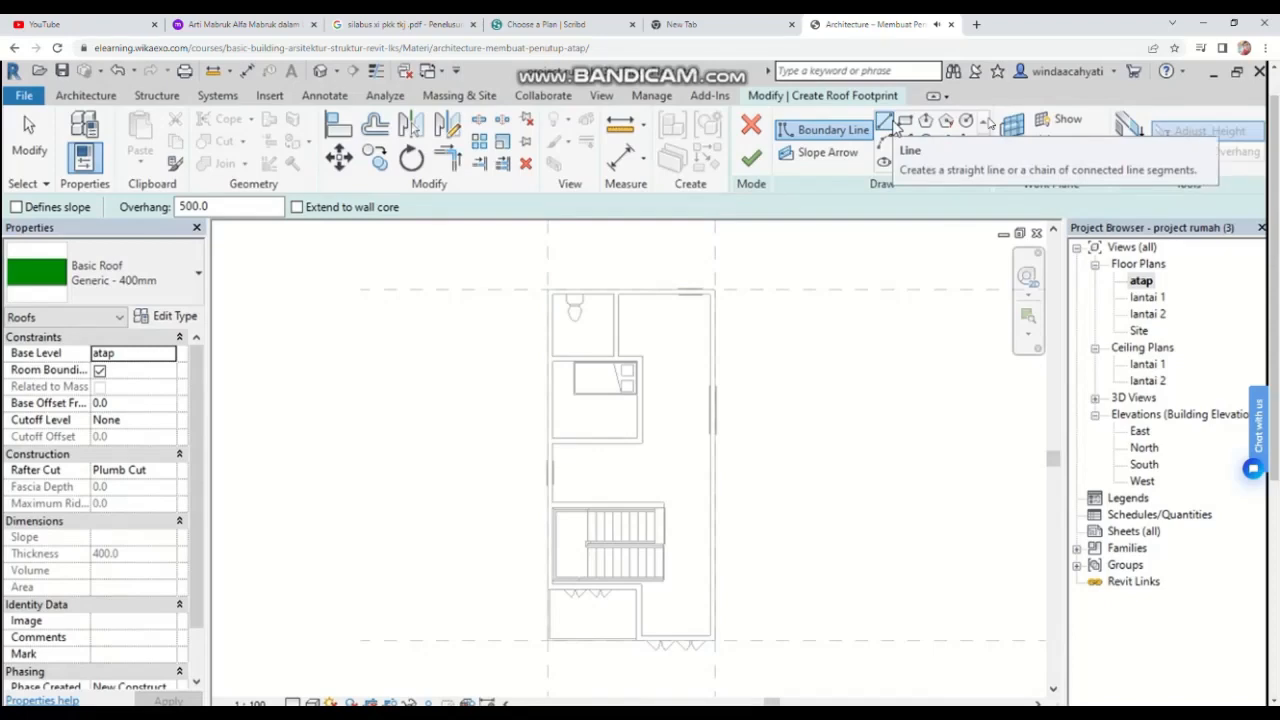
click(890, 122)
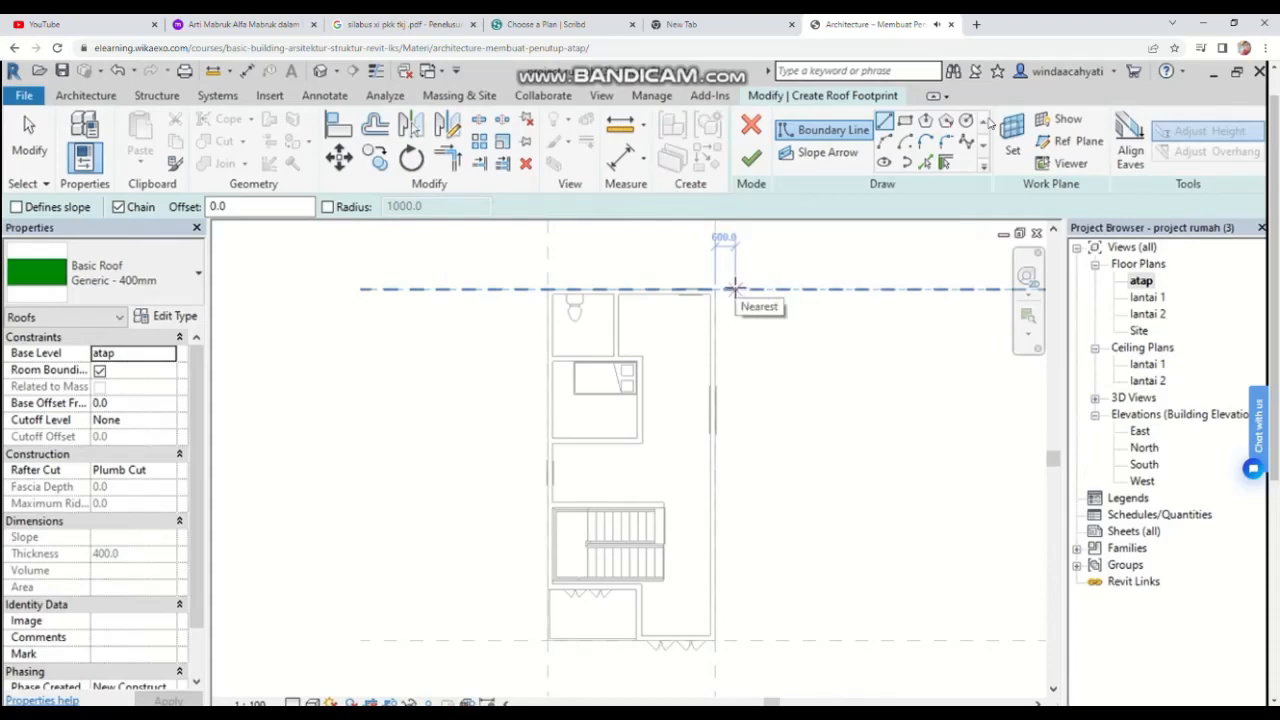
scroll(740, 288, up, 2)
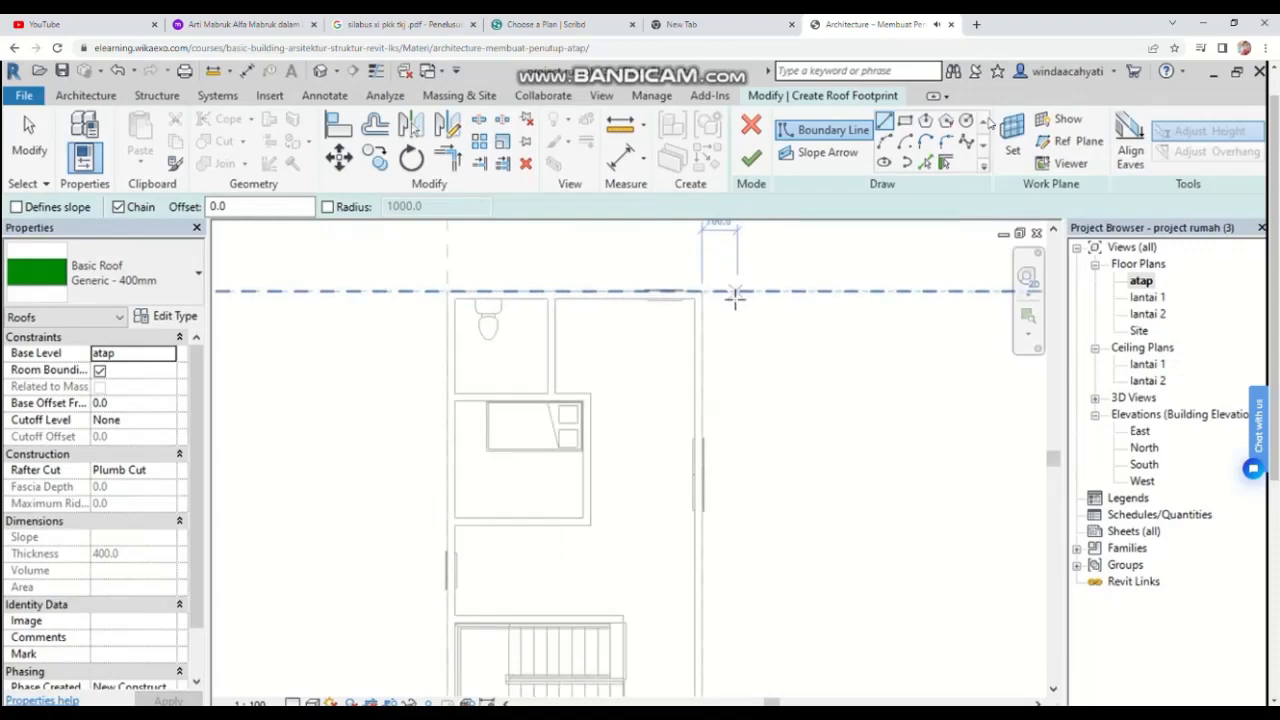
scroll(736, 295, down, 1)
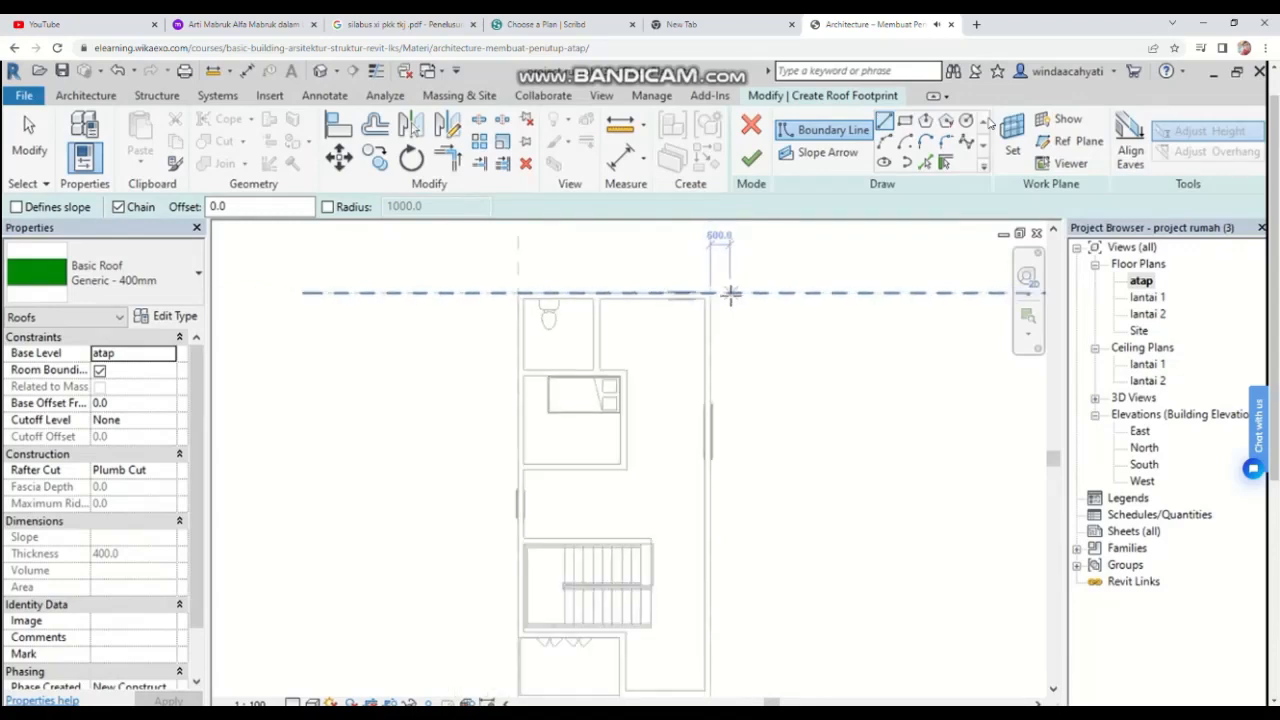
click(730, 293)
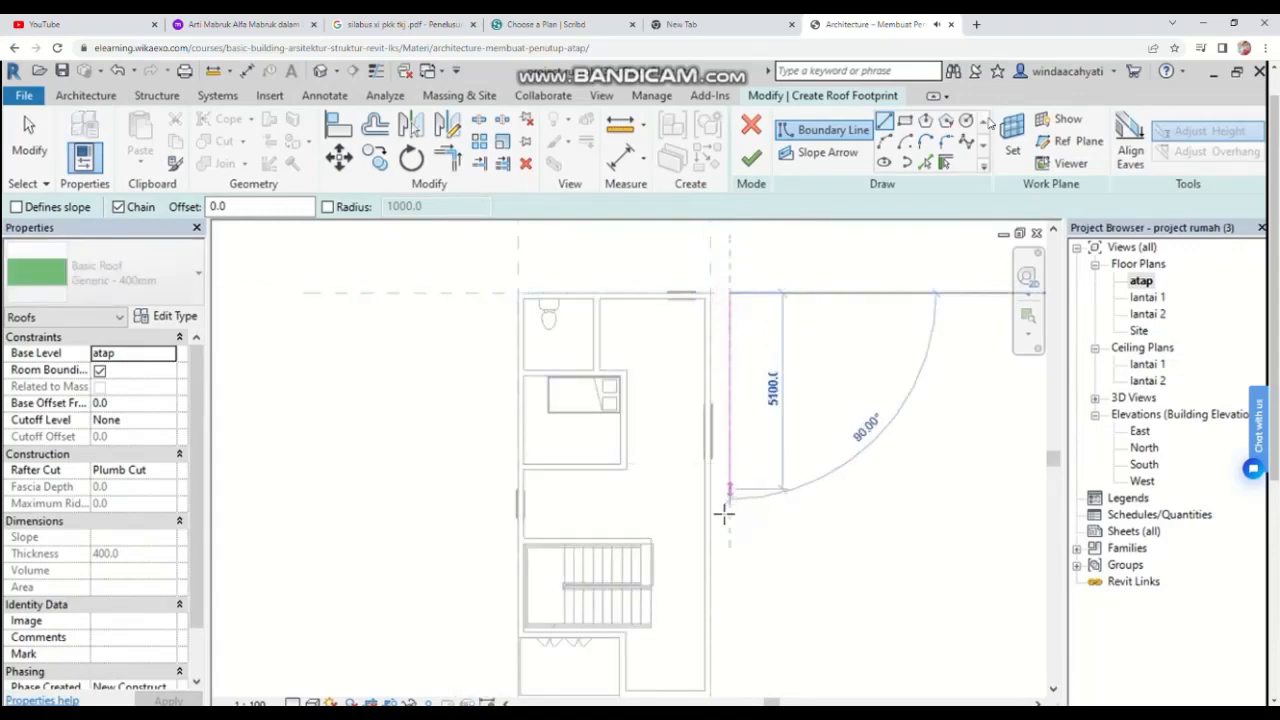
scroll(730, 530, down, 2)
scroll(730, 622, up, 3)
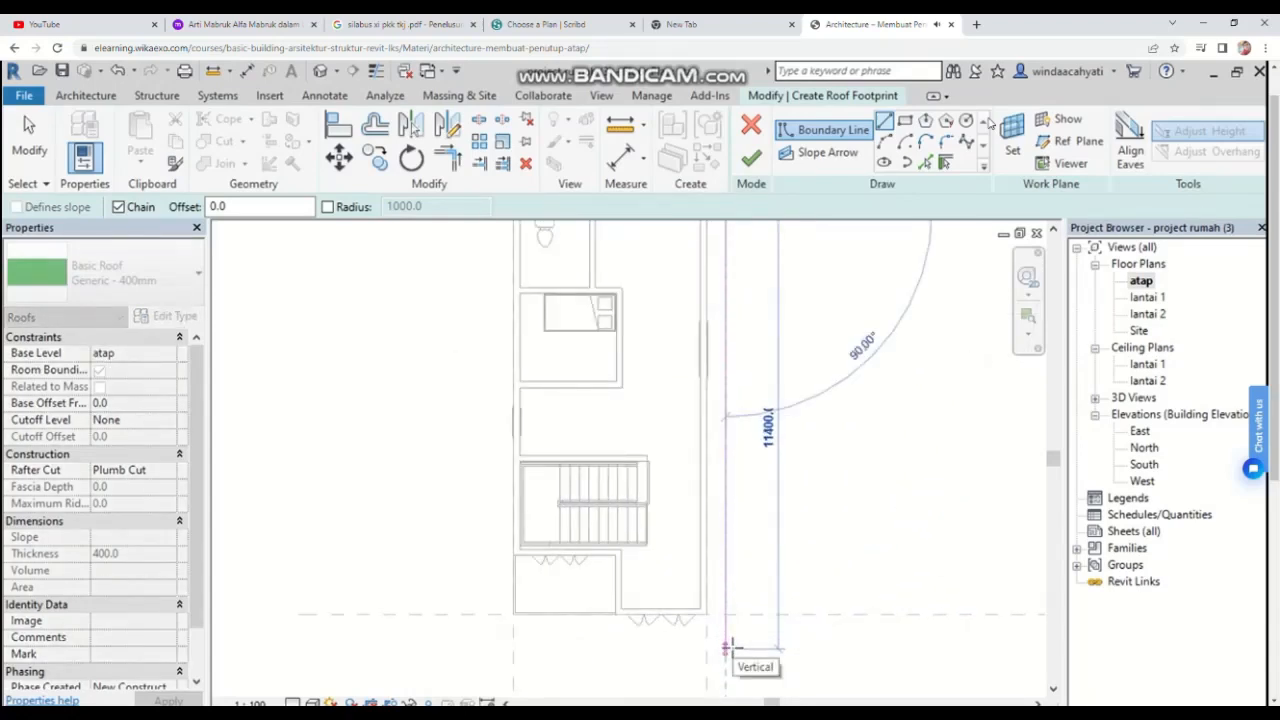
click(728, 648)
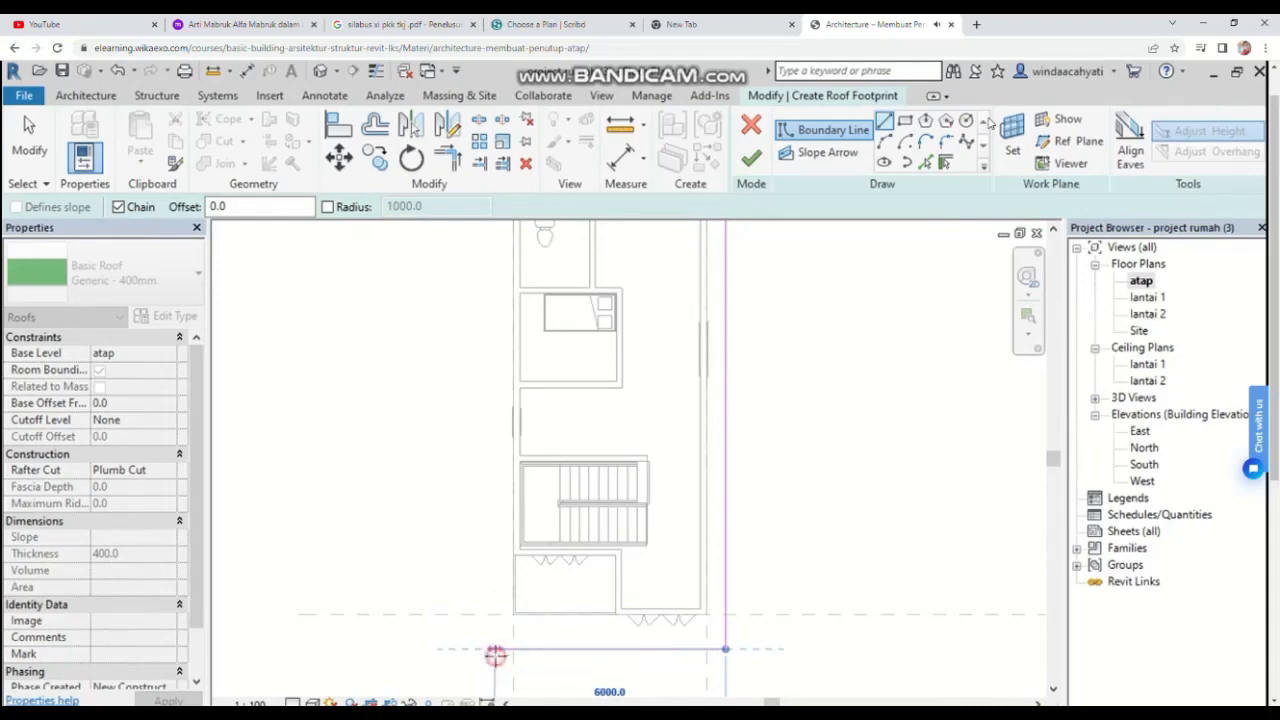
Step: Continue the roof footprint with a 6000 mm bottom edge, an 11900 mm left edge and a 6000 mm top edge
click(494, 648)
scroll(500, 438, down, 3)
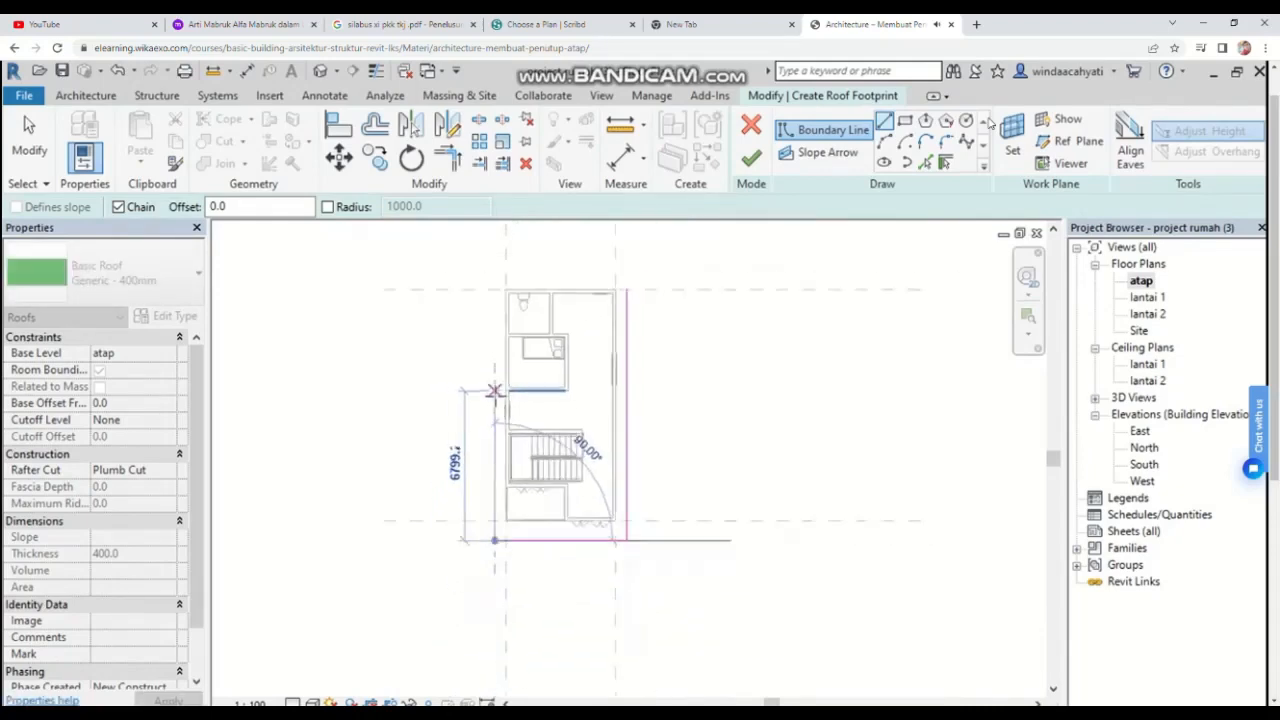
scroll(485, 450, up, 3)
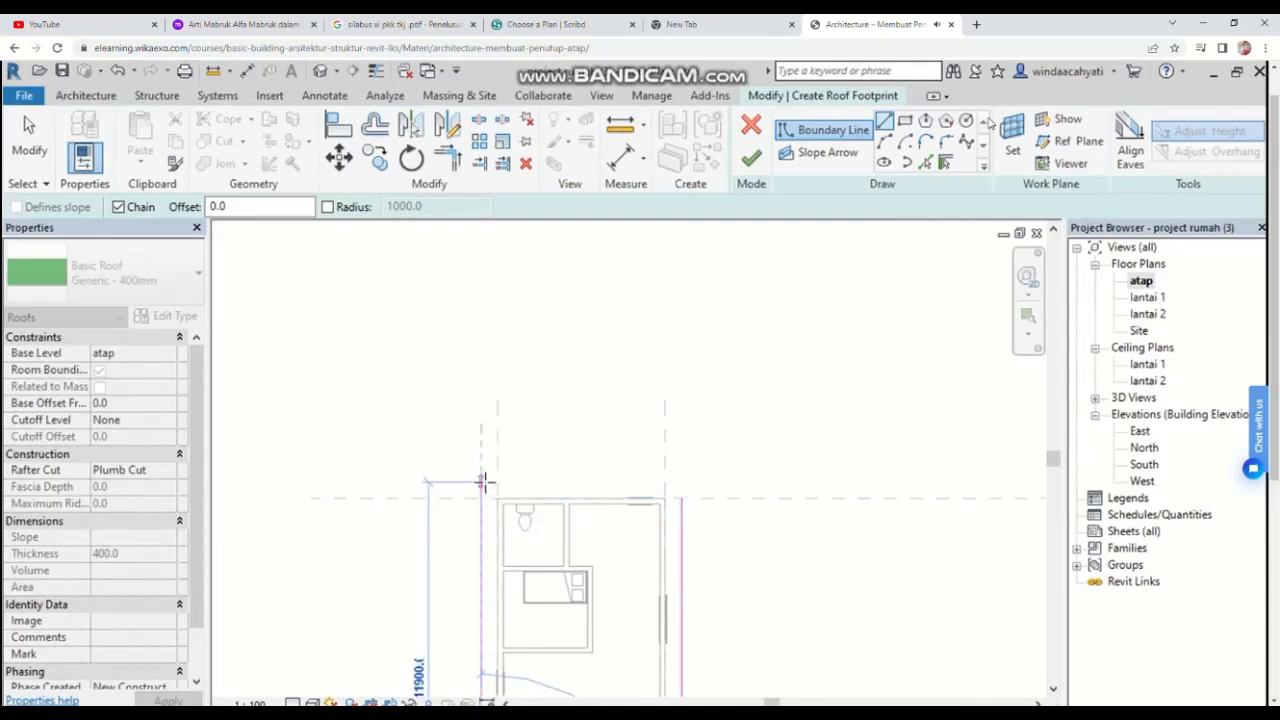
click(481, 482)
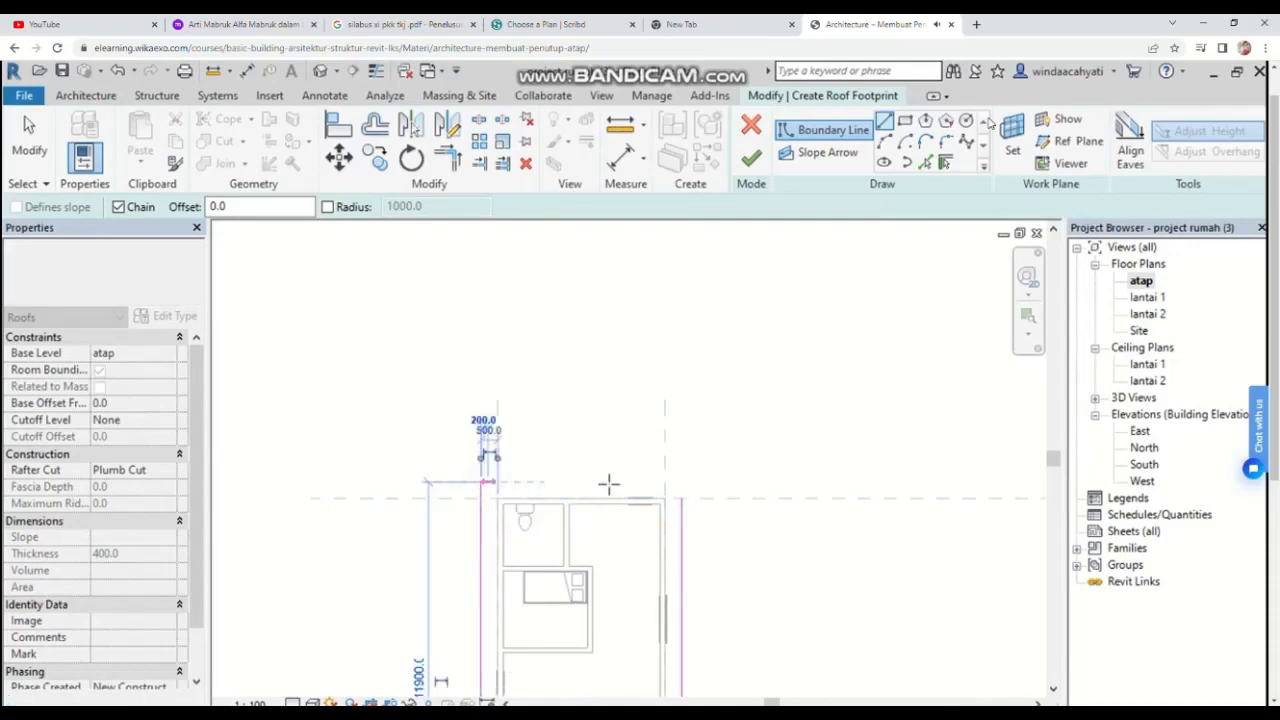
click(681, 482)
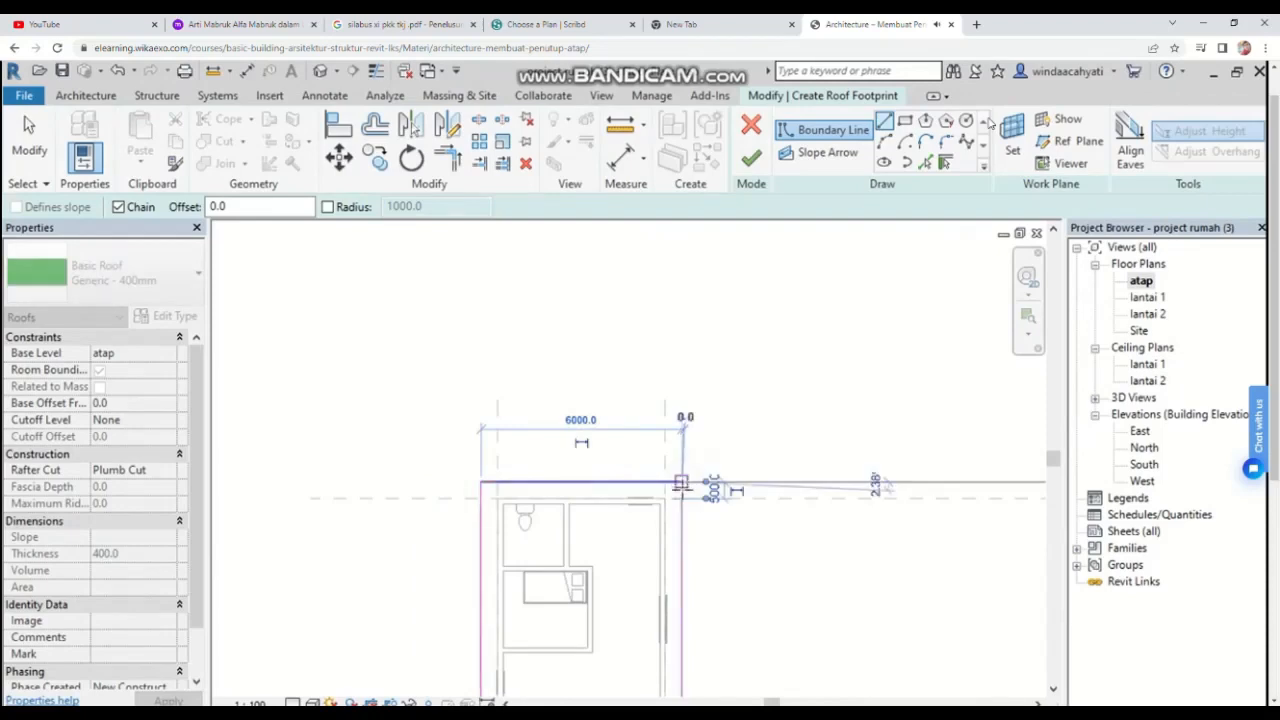
click(681, 498)
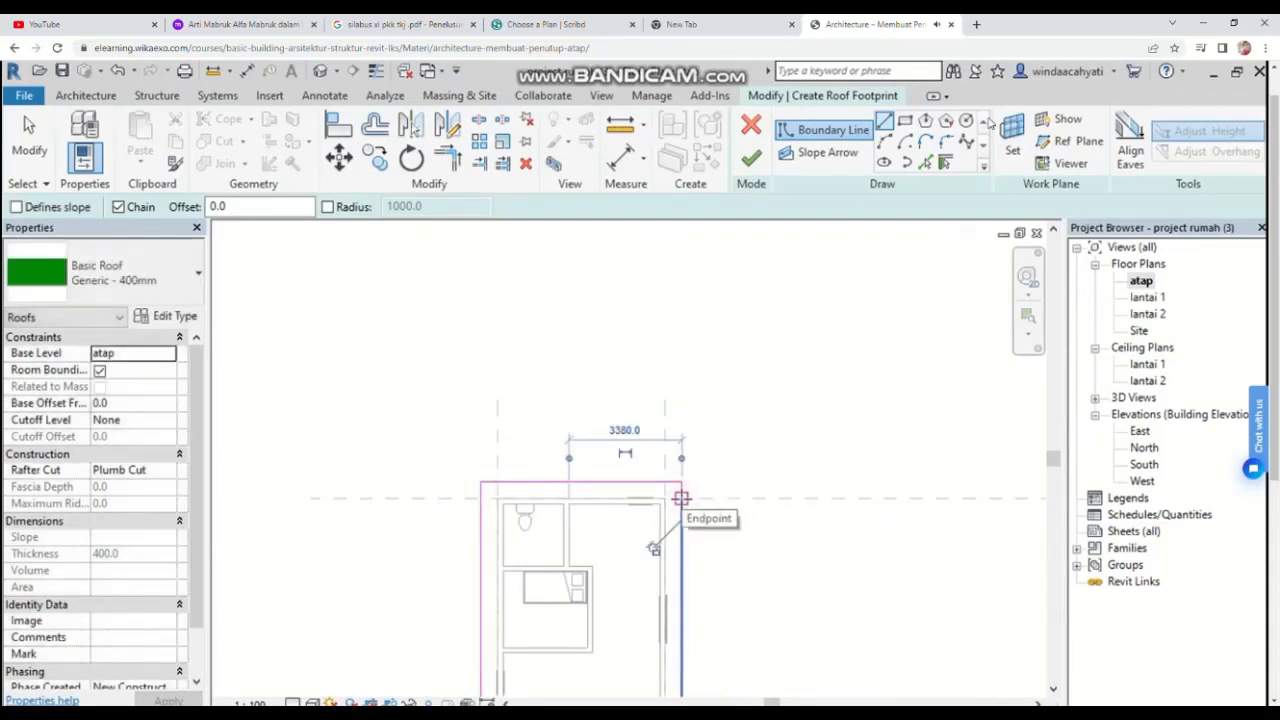
key(Escape)
key(Escape)
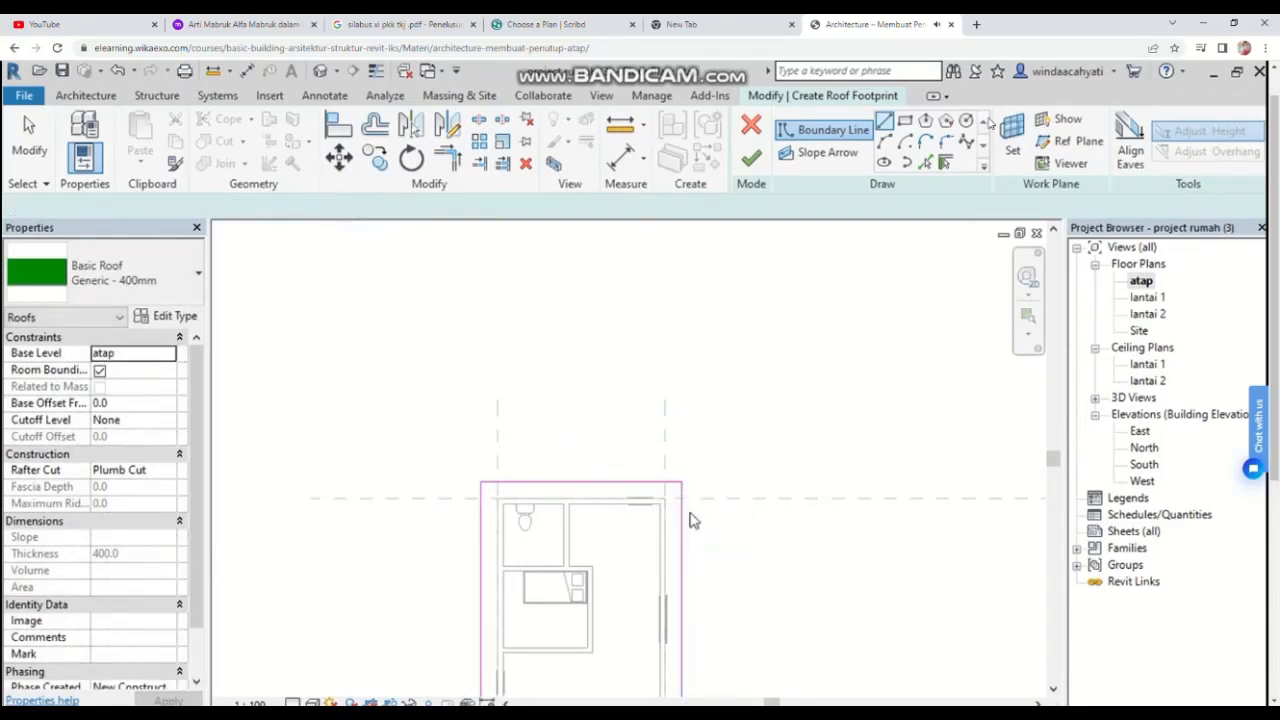
Step: Drag the top-right boundary endpoint up to close the footprint rectangle at the corner
click(683, 498)
click(683, 505)
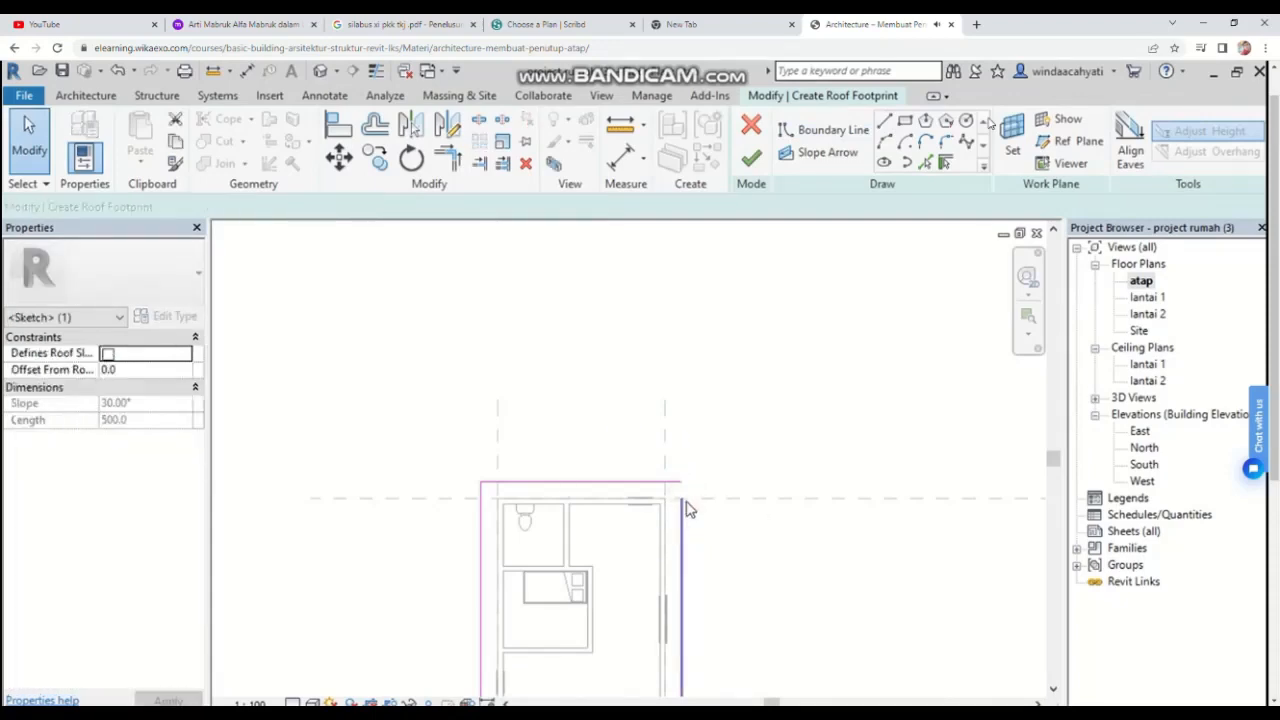
drag(682, 500, 684, 484)
click(734, 546)
middle_drag(764, 511, 820, 388)
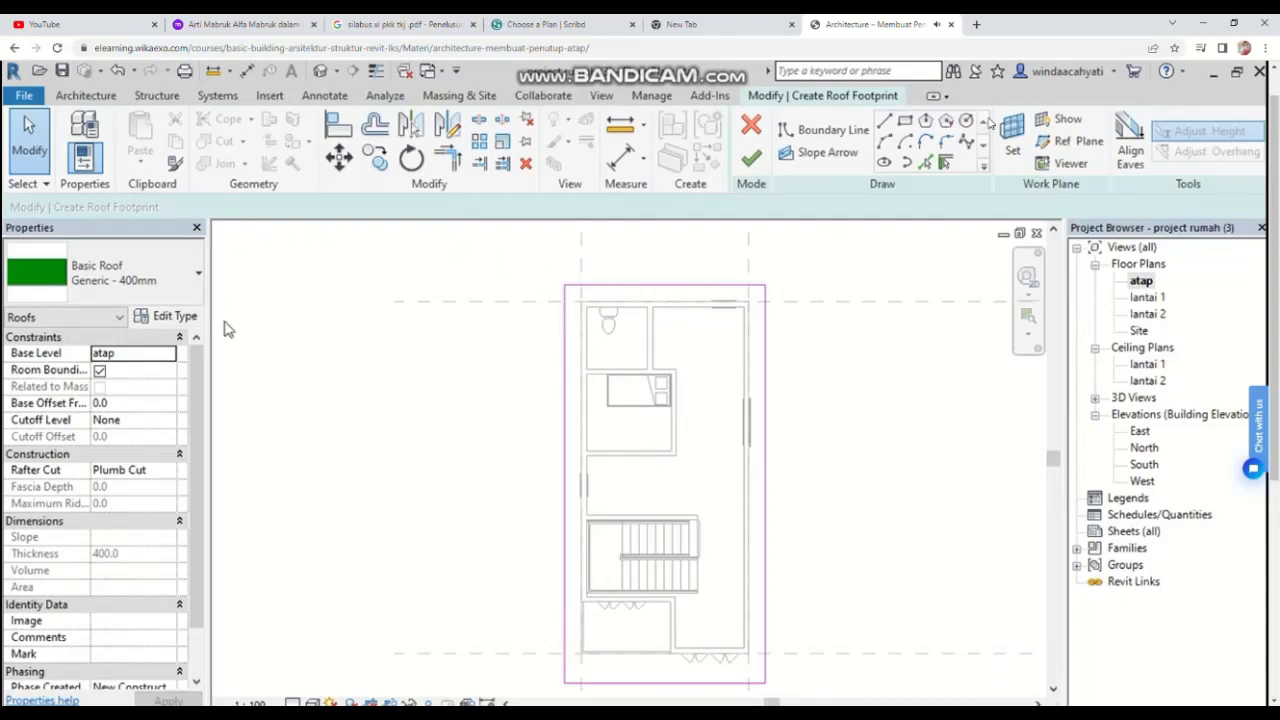
click(115, 355)
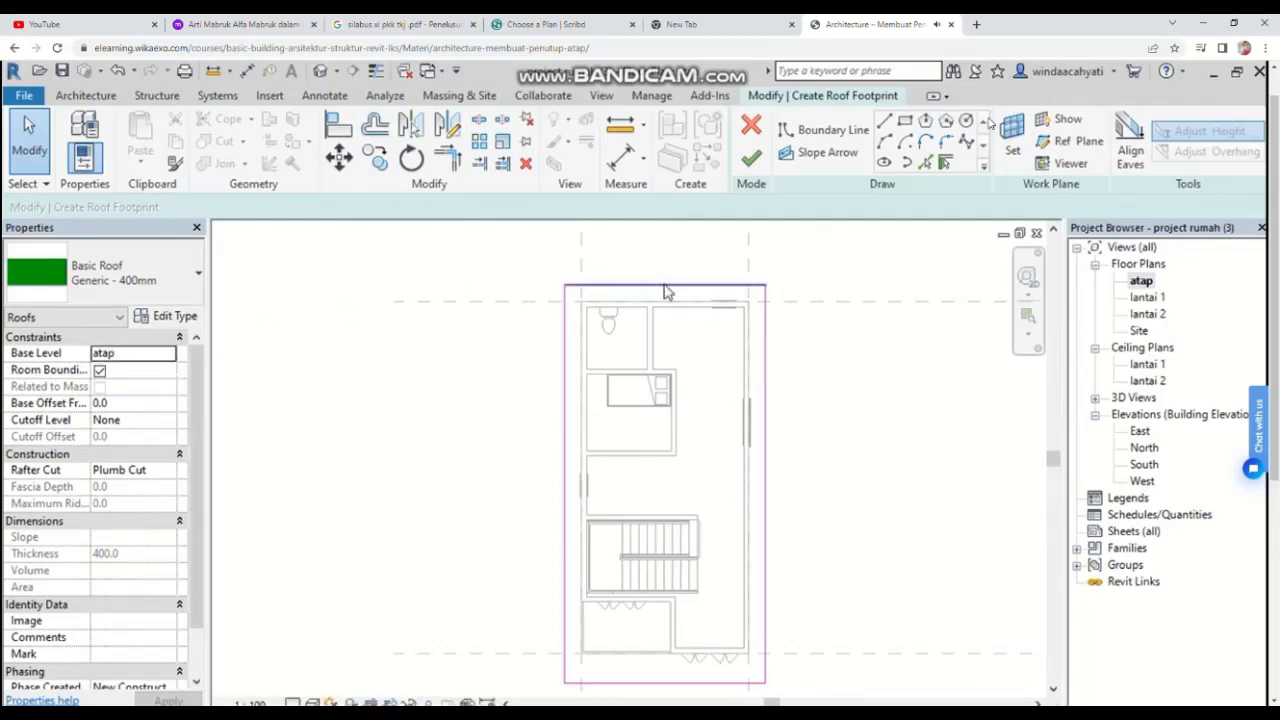
Step: Make the top footprint edge slope-defining and set its roof slope to 35°
click(668, 289)
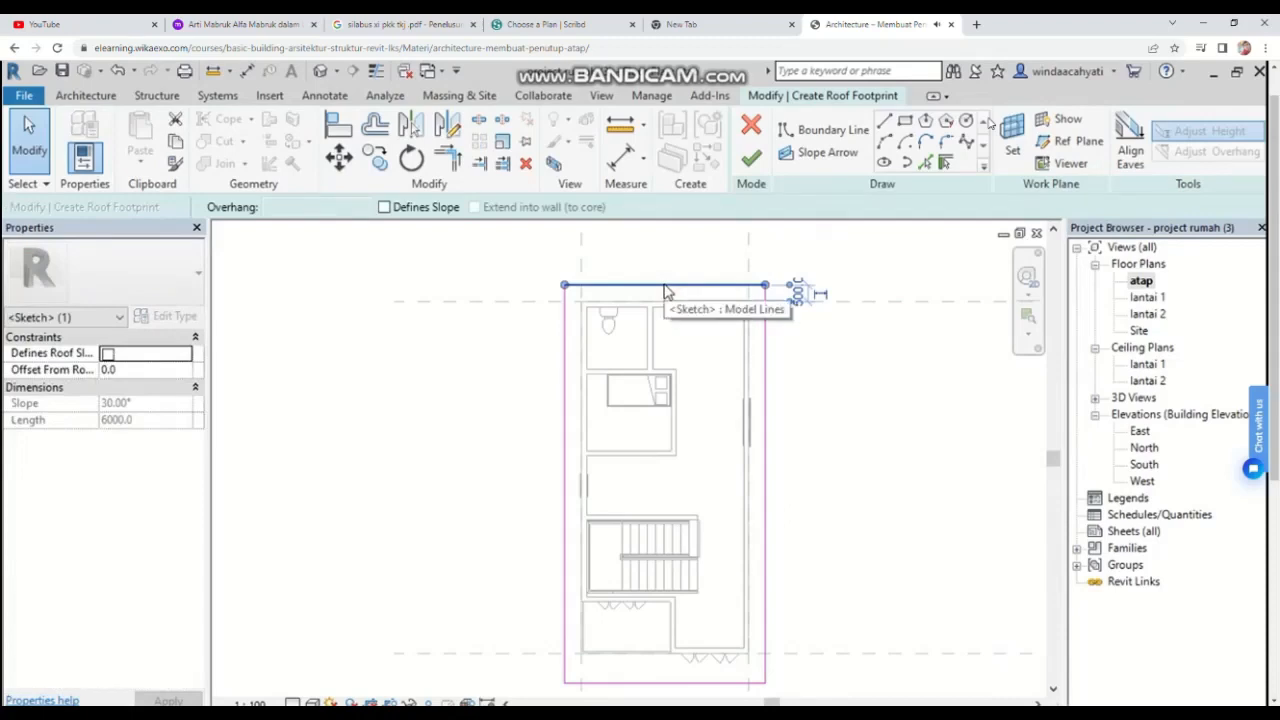
click(384, 208)
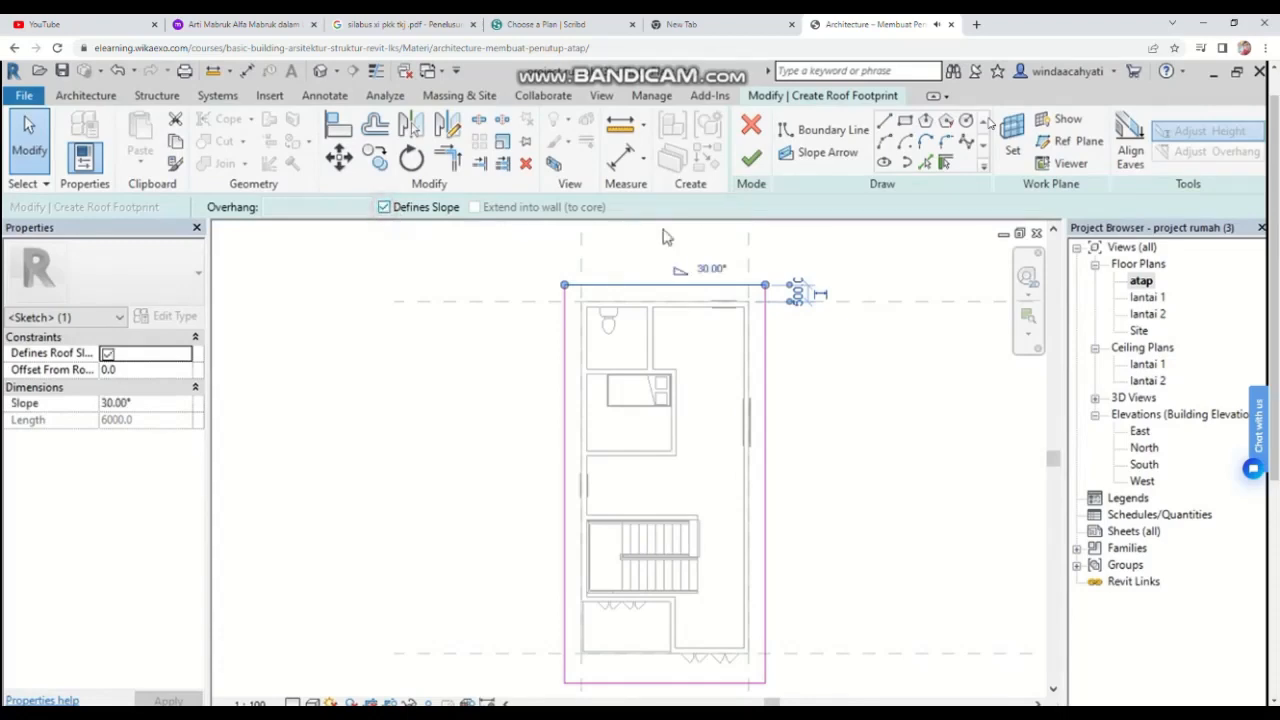
click(719, 270)
text(35)
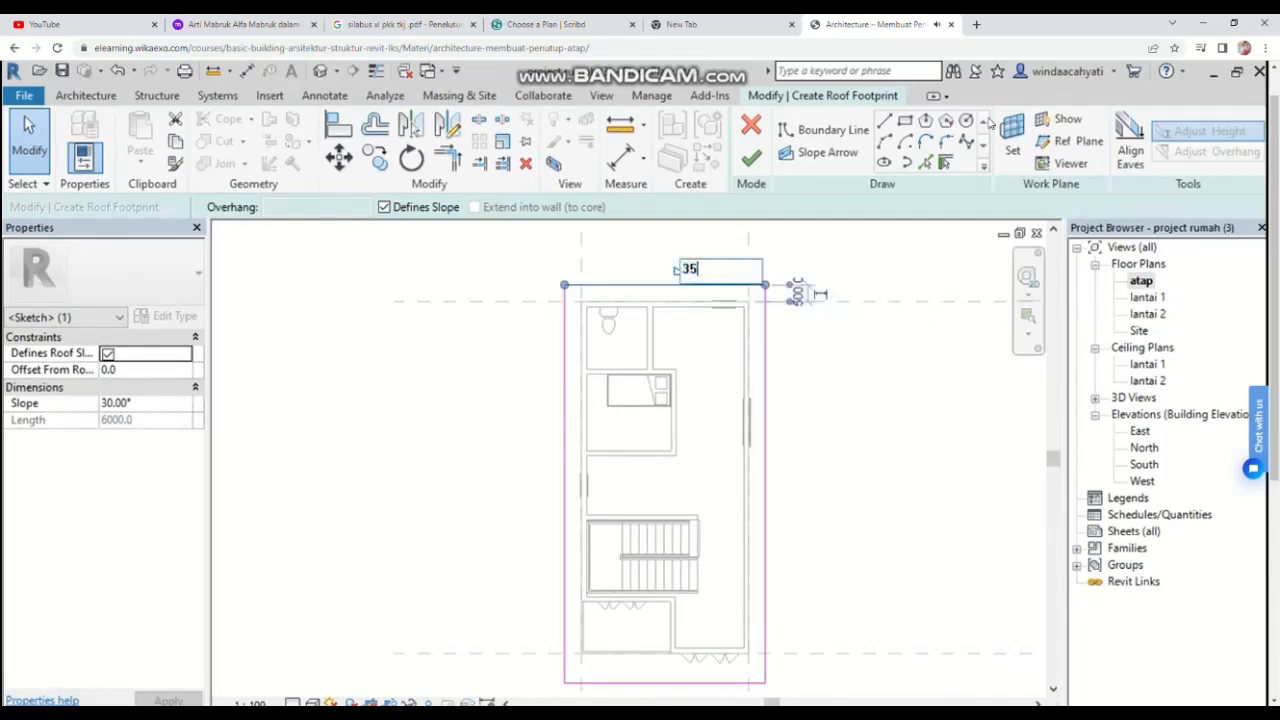
key(Return)
Step: Make the bottom footprint edge slope-defining and set its roof slope to 35°
scroll(720, 270, down, 4)
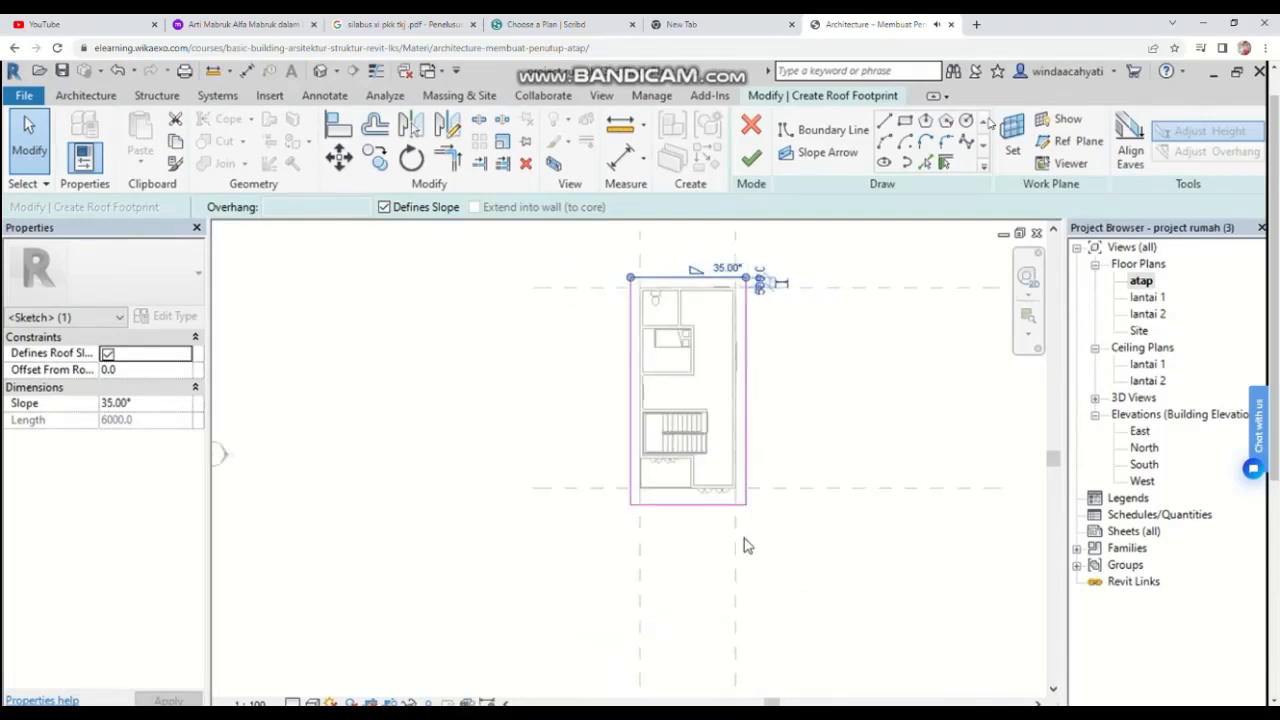
scroll(688, 532, up, 3)
click(692, 498)
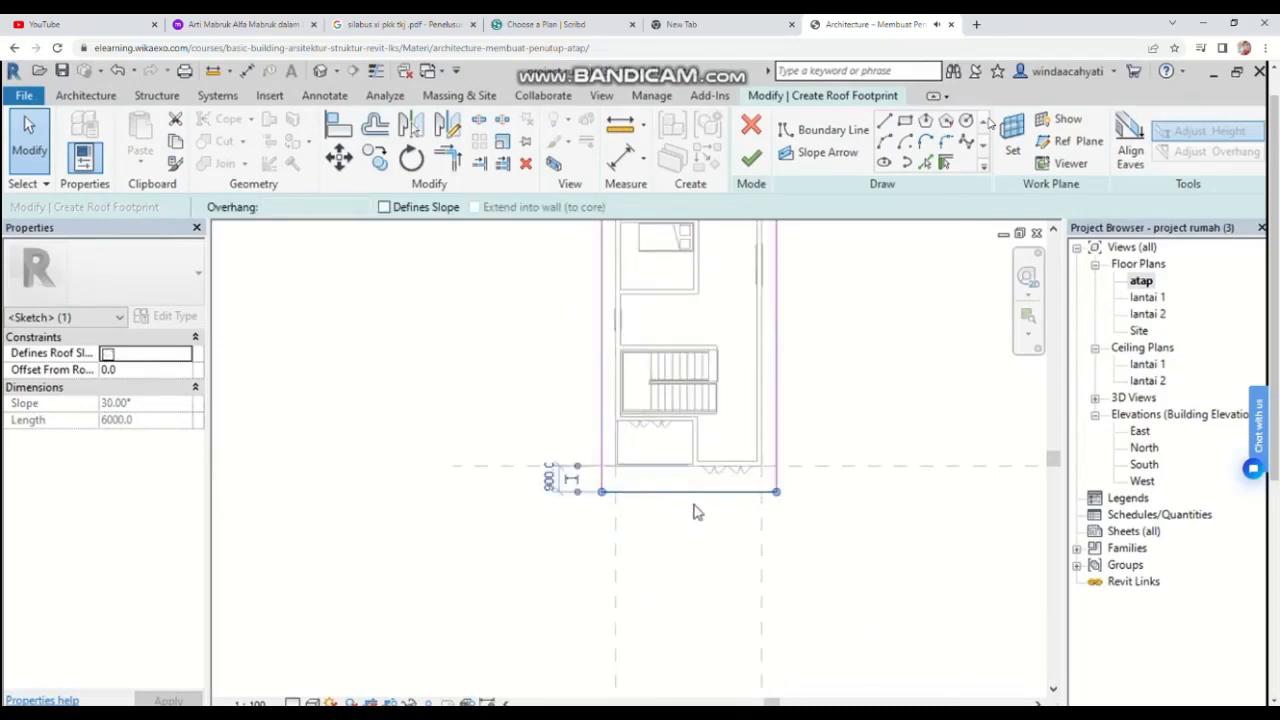
scroll(711, 484, up, 2)
click(730, 509)
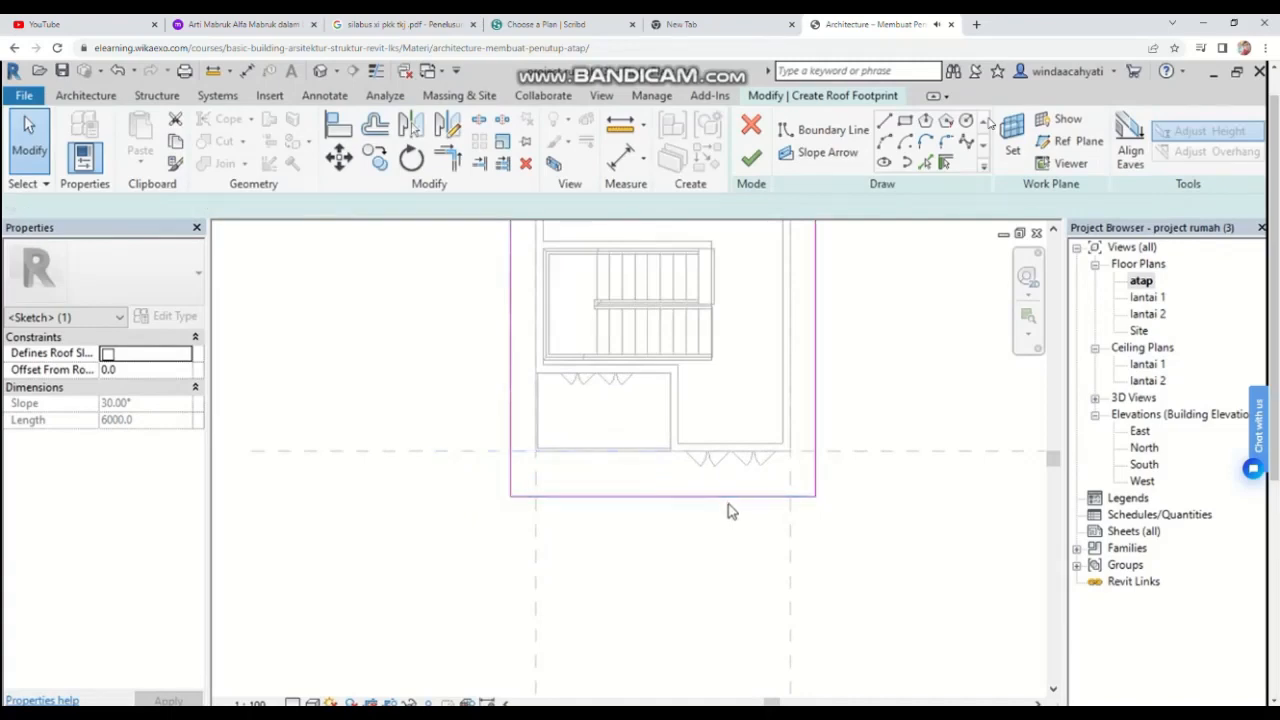
click(727, 498)
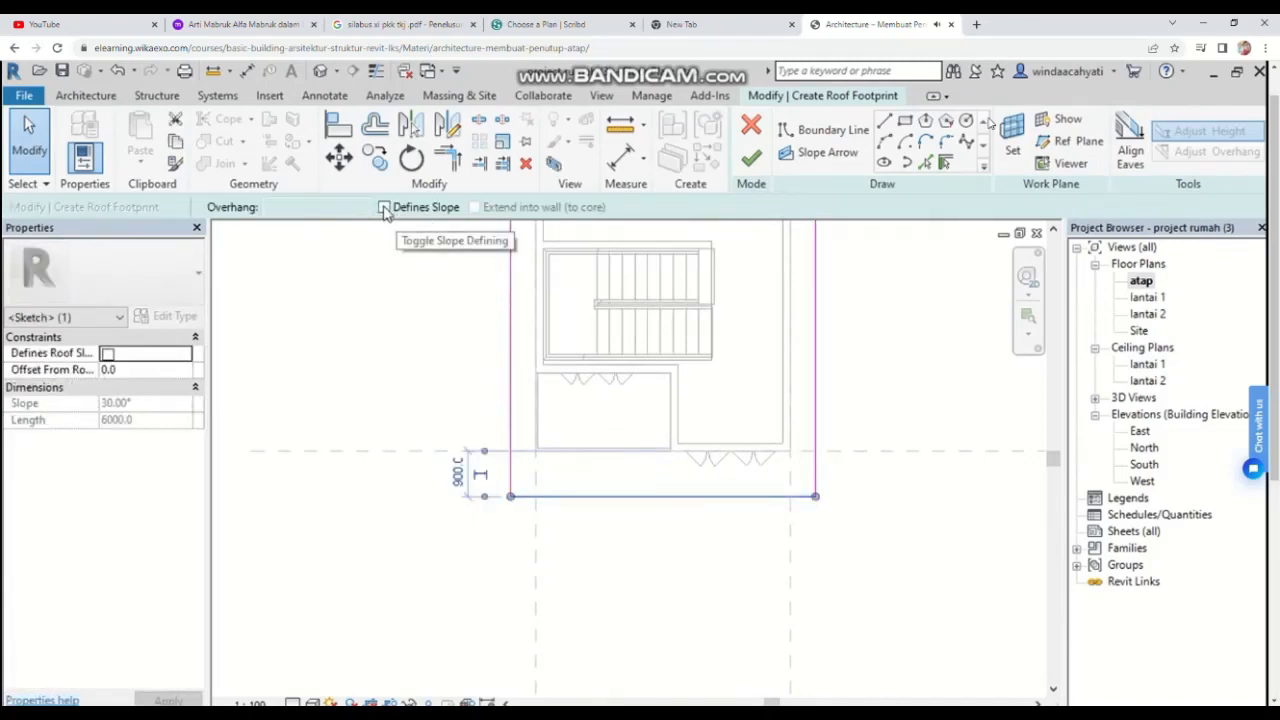
click(386, 209)
click(652, 517)
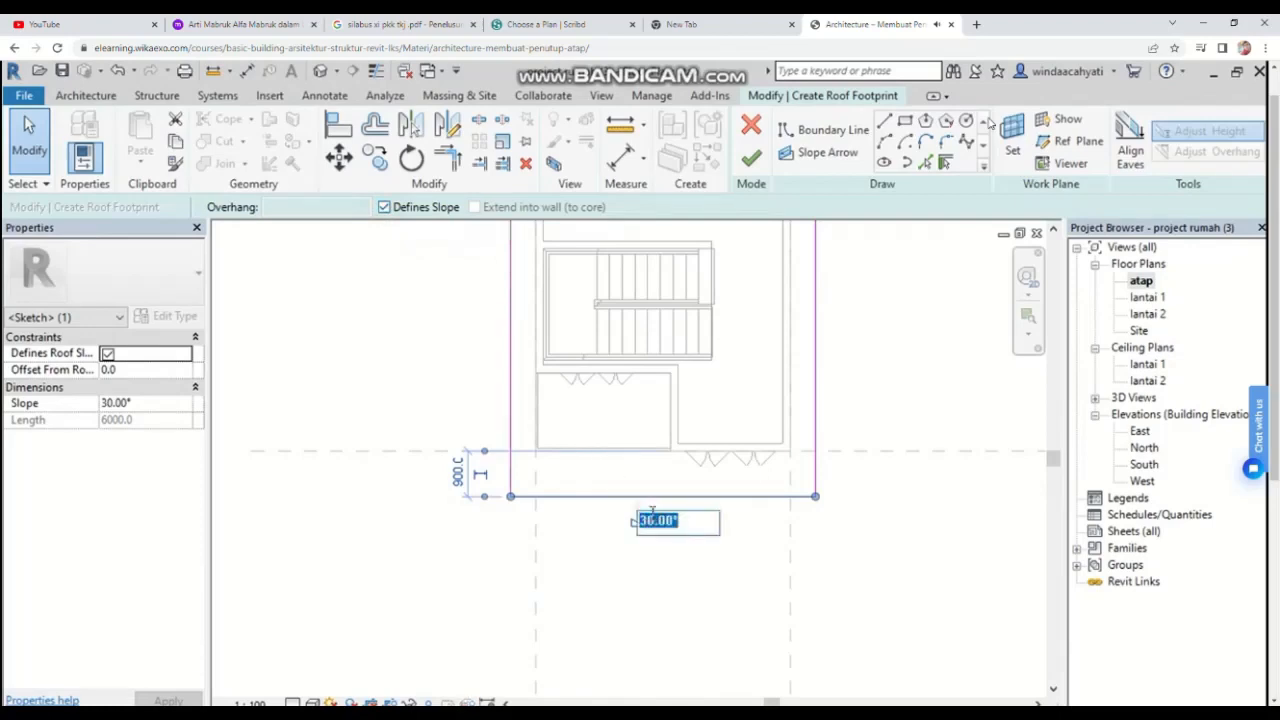
text(35)
key(Return)
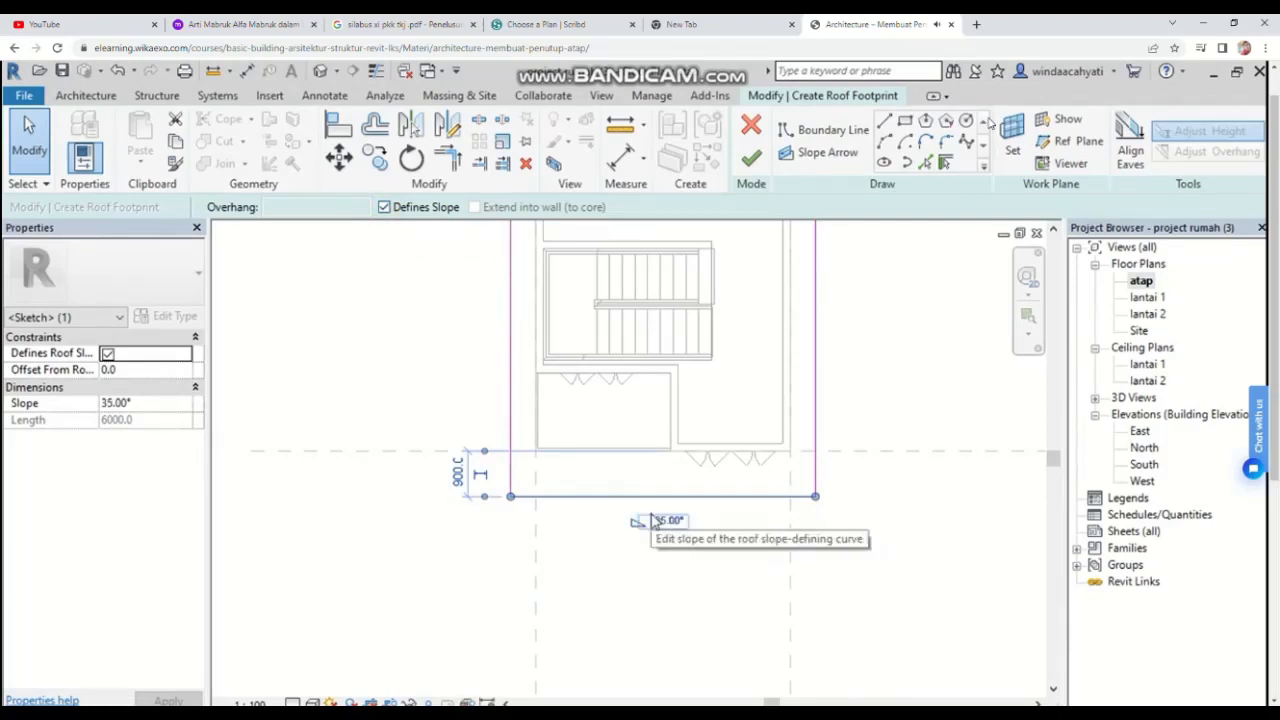
key(Escape)
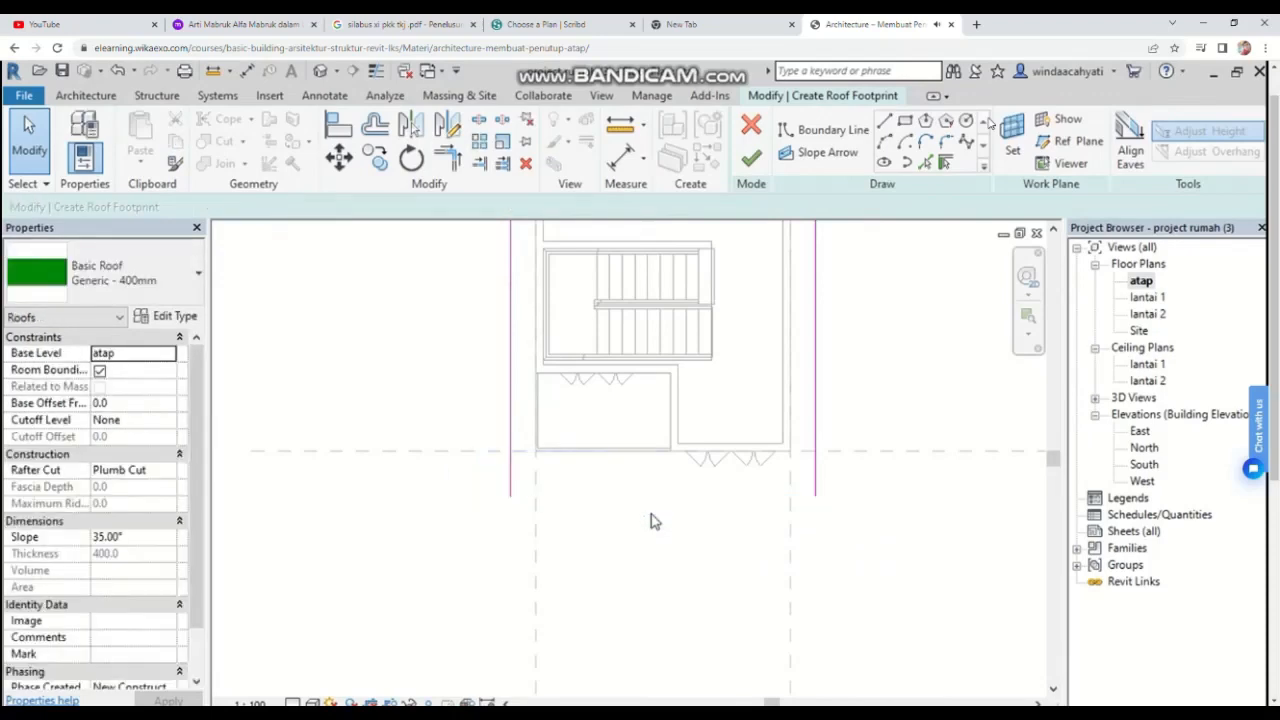
Step: Undo the last change, check the two sloped edges, and finish the footprint roof
click(119, 72)
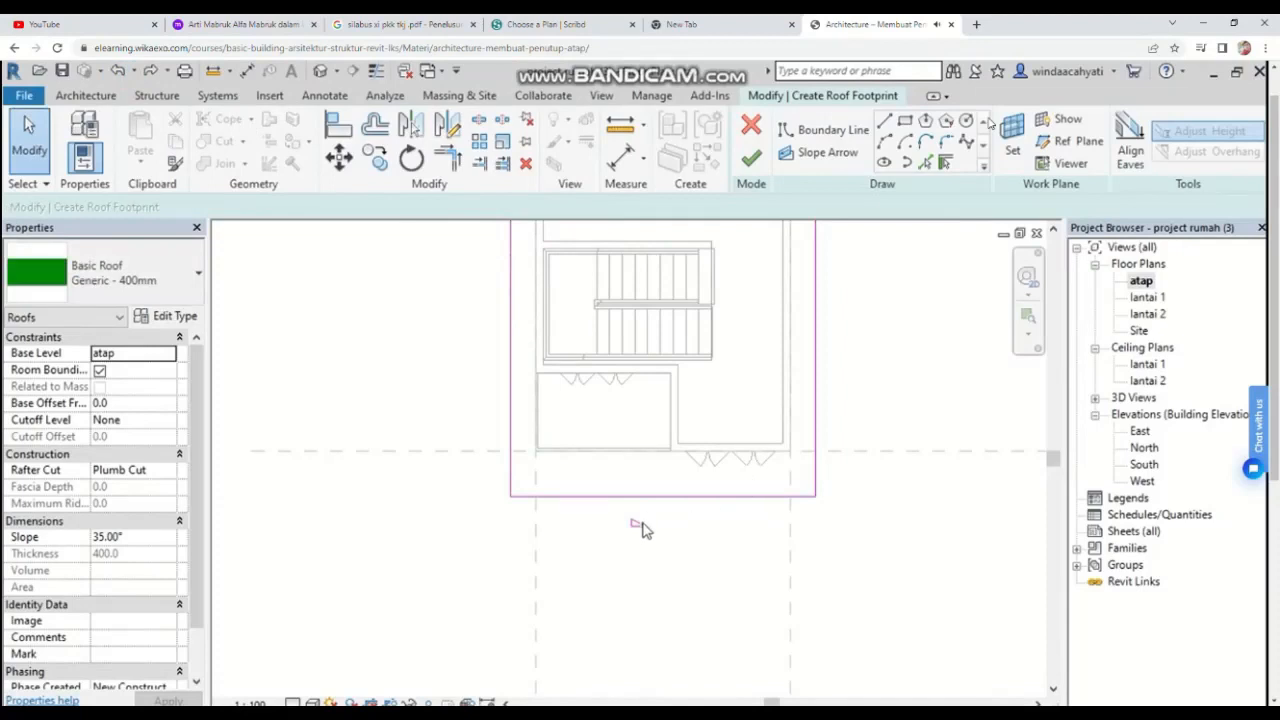
click(651, 496)
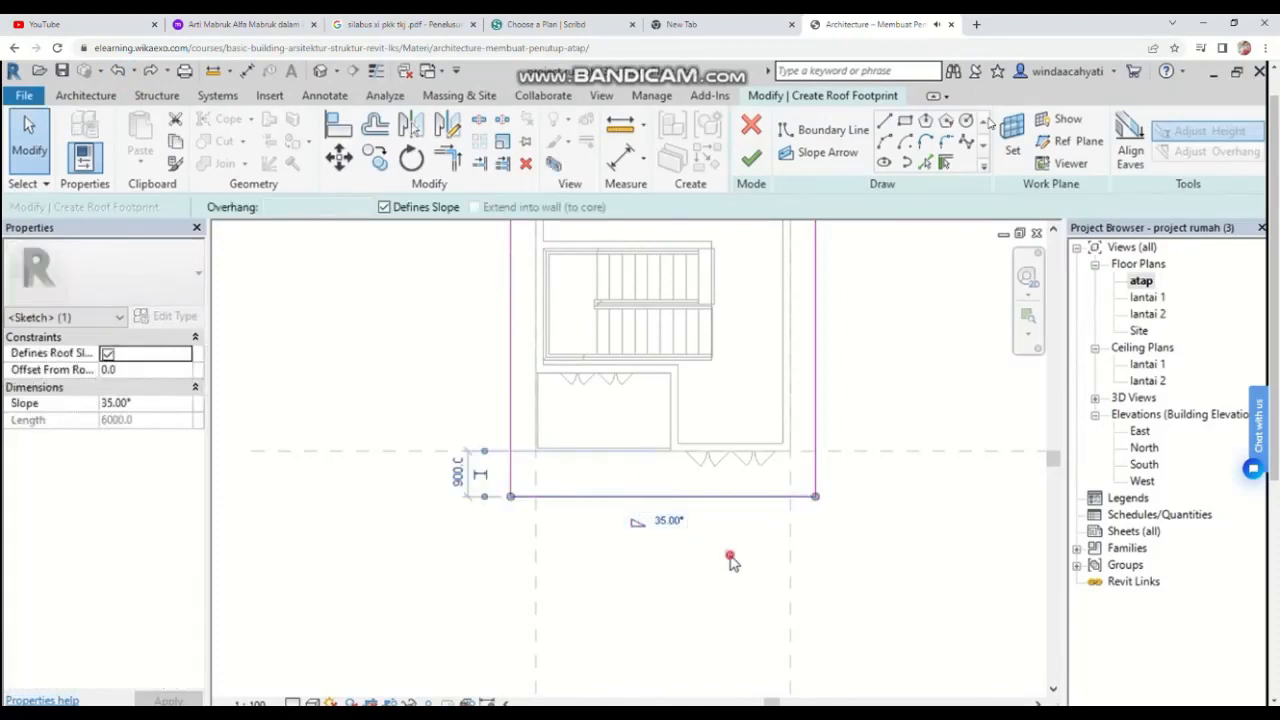
click(730, 560)
scroll(818, 430, down, 3)
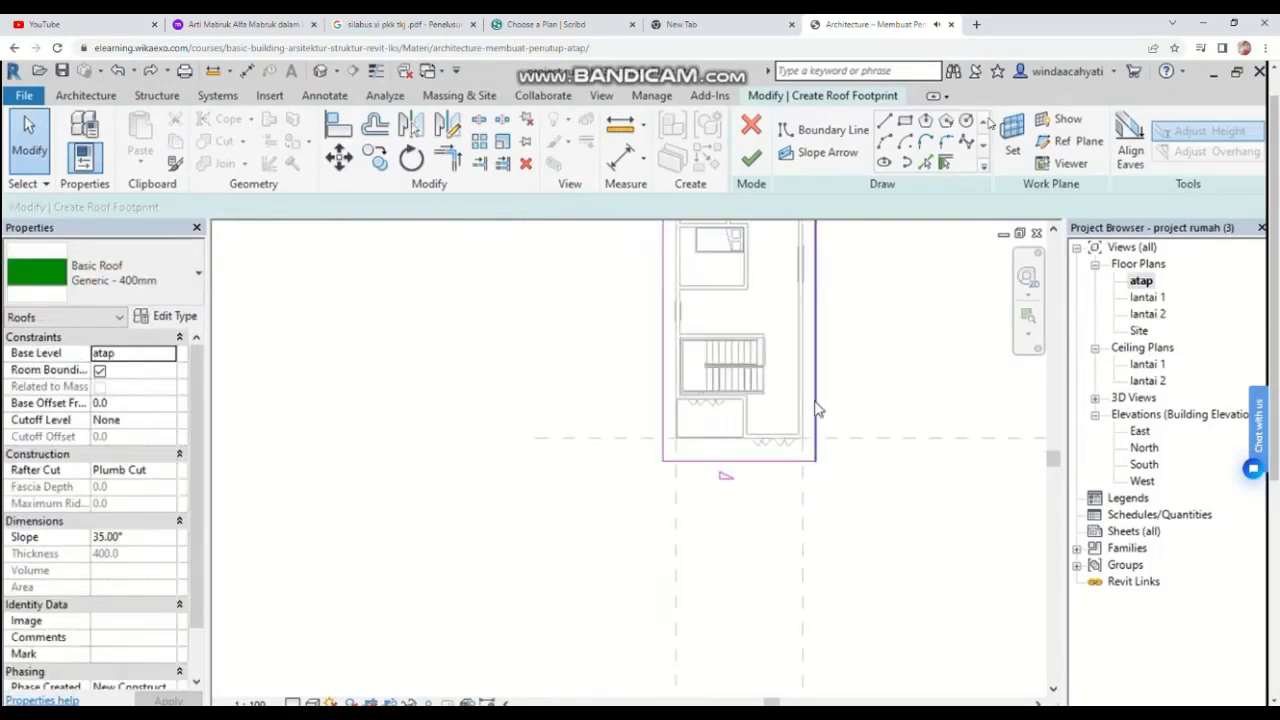
middle_drag(818, 410, 731, 583)
scroll(731, 583, down, 1)
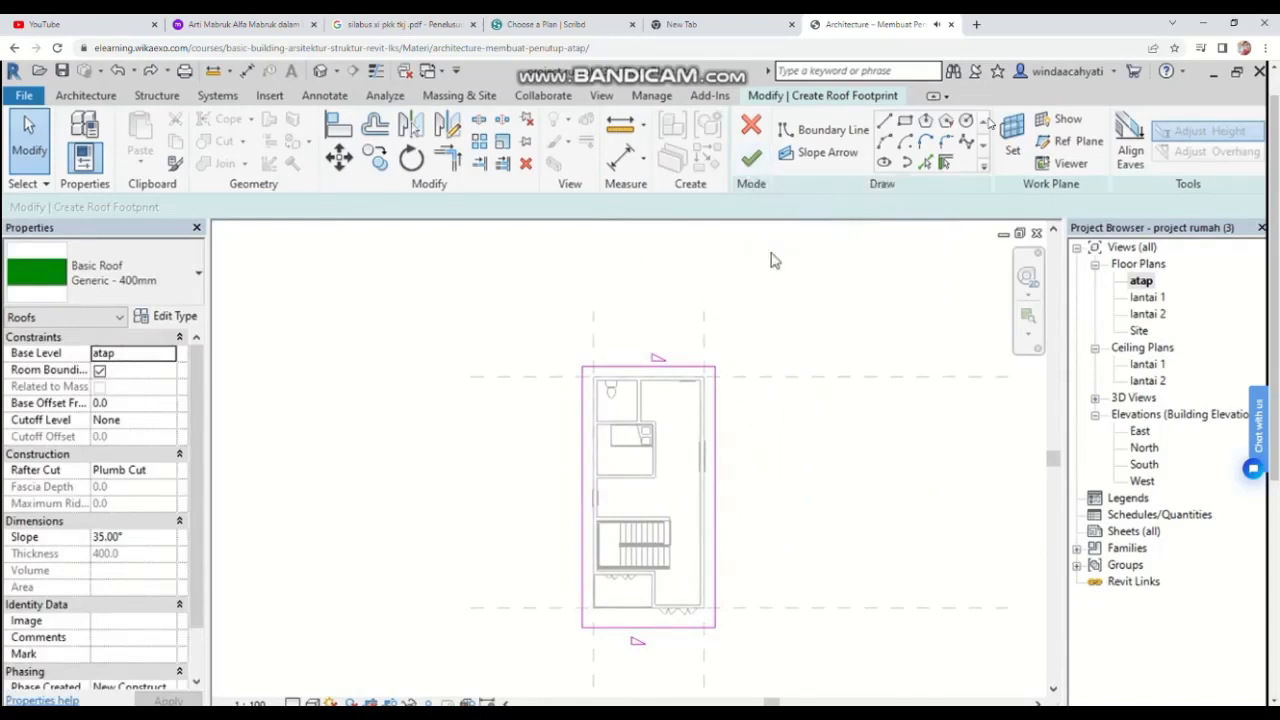
click(750, 158)
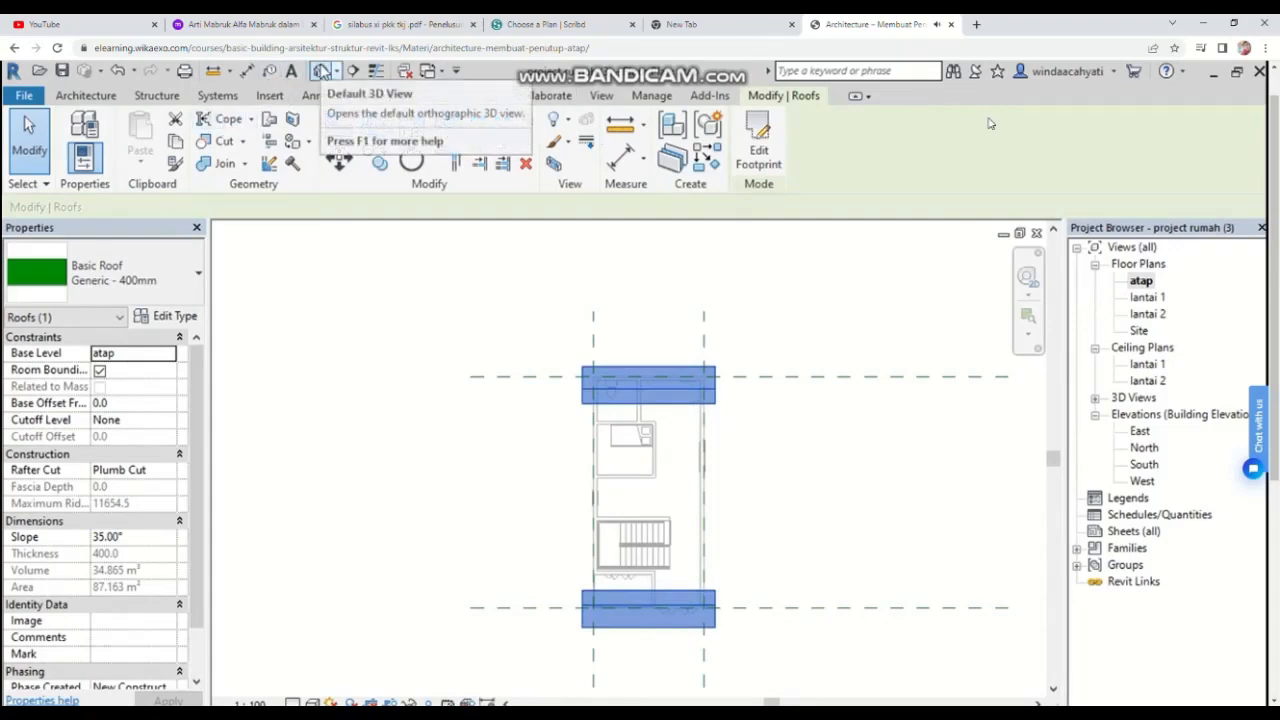
Step: Open the default 3D view and orbit to a side view to examine the new gable roof
click(320, 71)
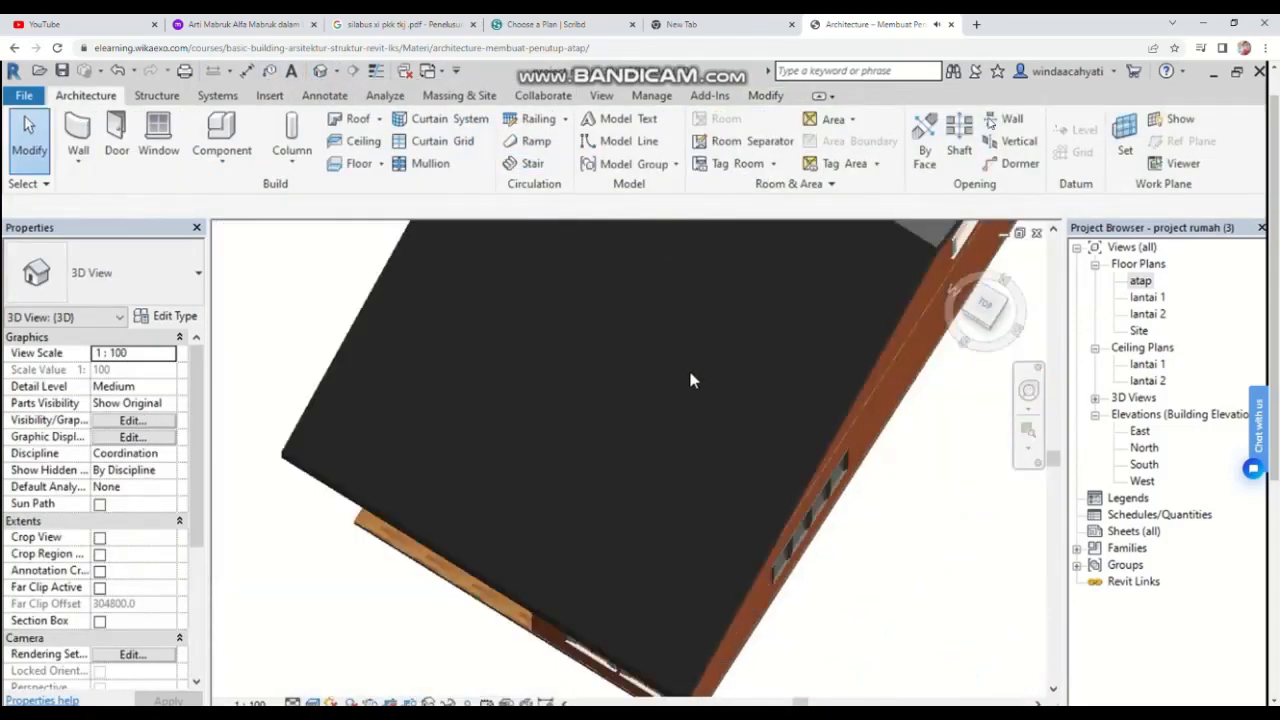
scroll(690, 380, down, 5)
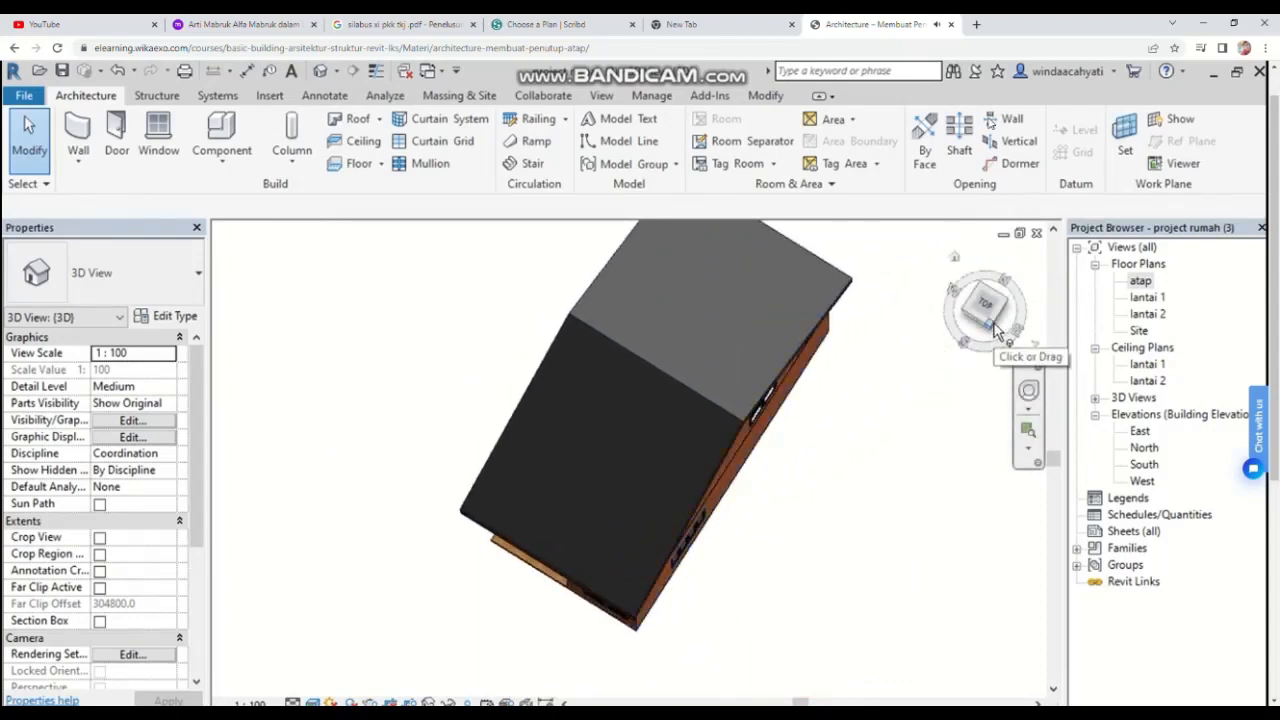
mouse_move(987, 324)
mouse_down()
mouse_move(955, 350)
mouse_move(952, 320)
mouse_move(975, 312)
mouse_move(992, 327)
mouse_up()
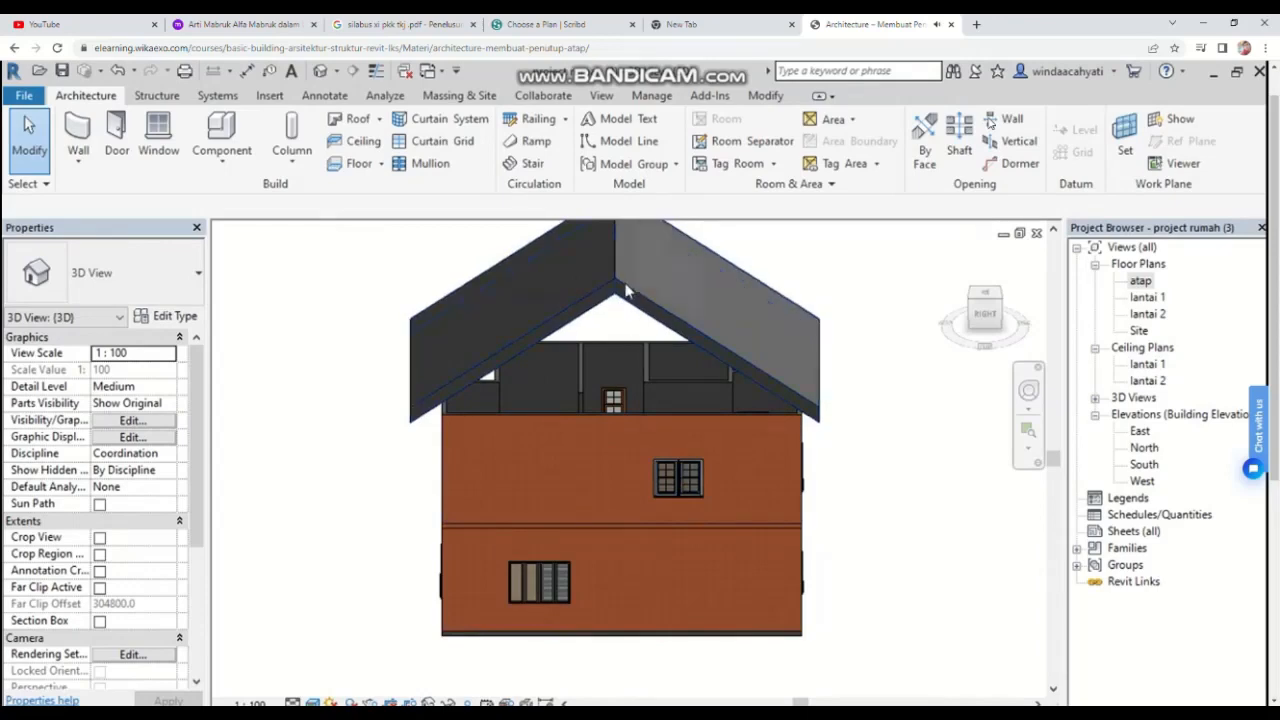
Step: Select the upper-floor gable wall and open its profile sketch for editing with Pick Lines
scroll(628, 388, down, 2)
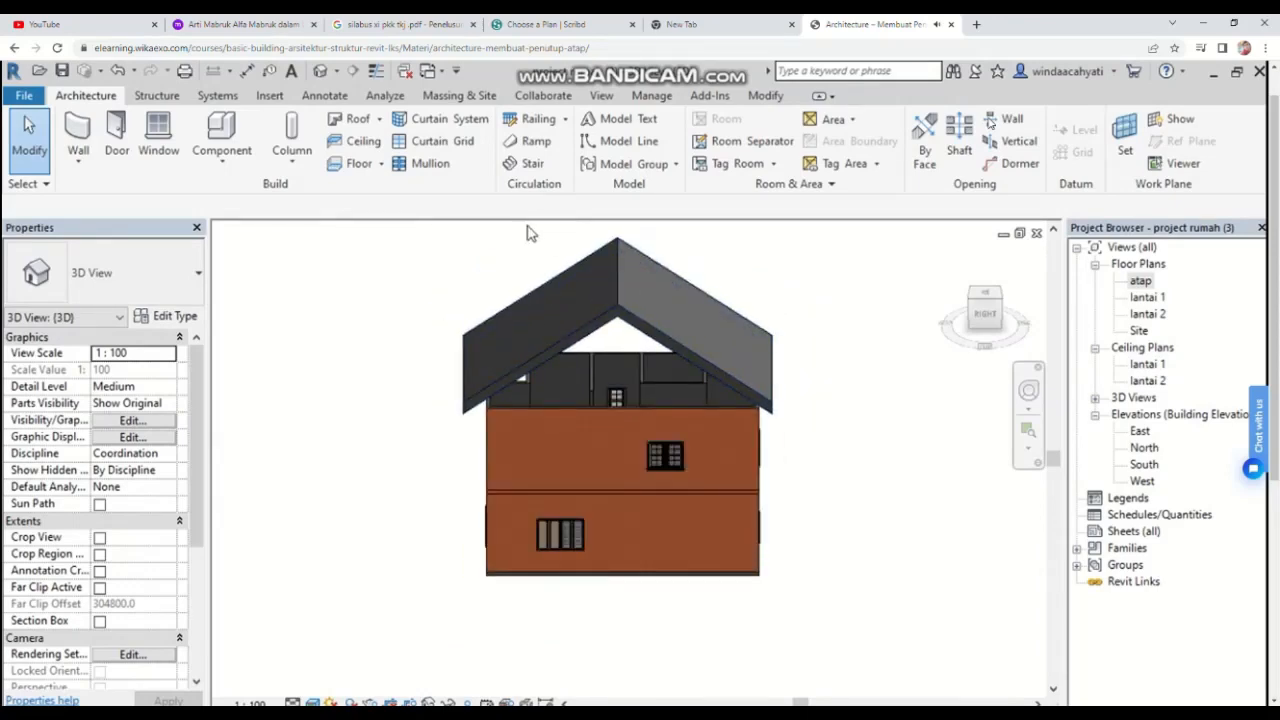
scroll(546, 265, up, 2)
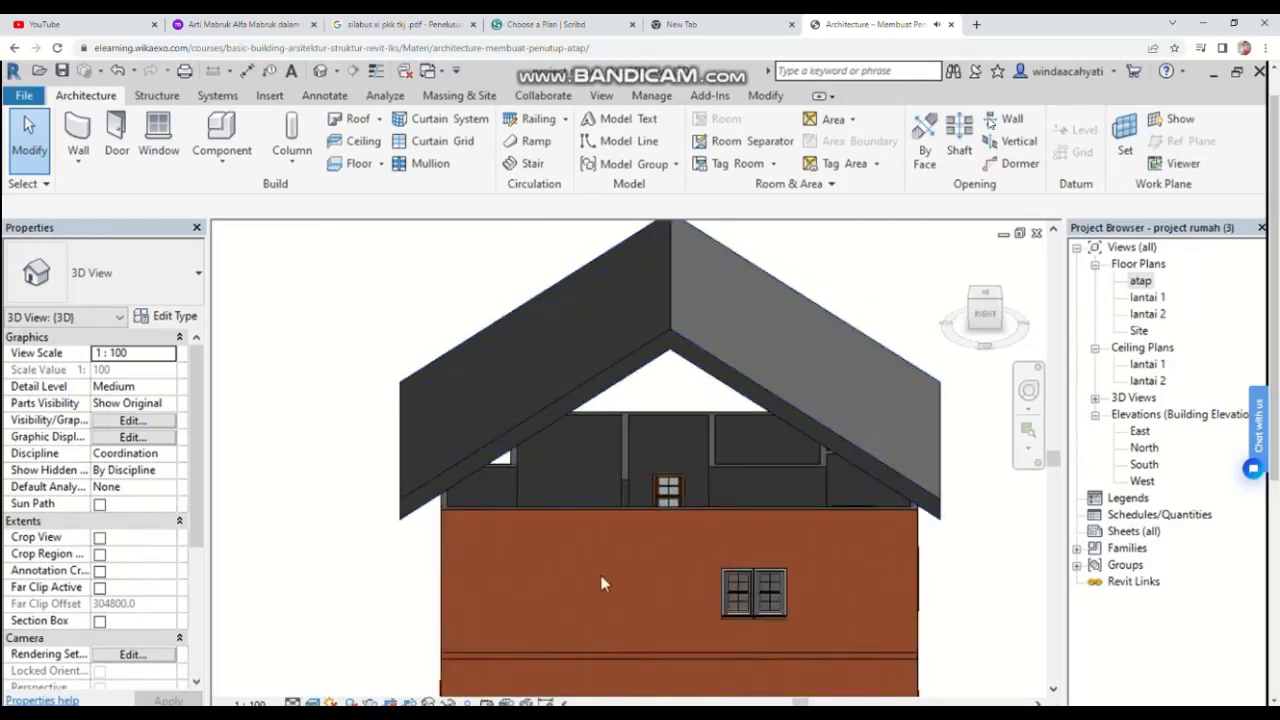
click(647, 518)
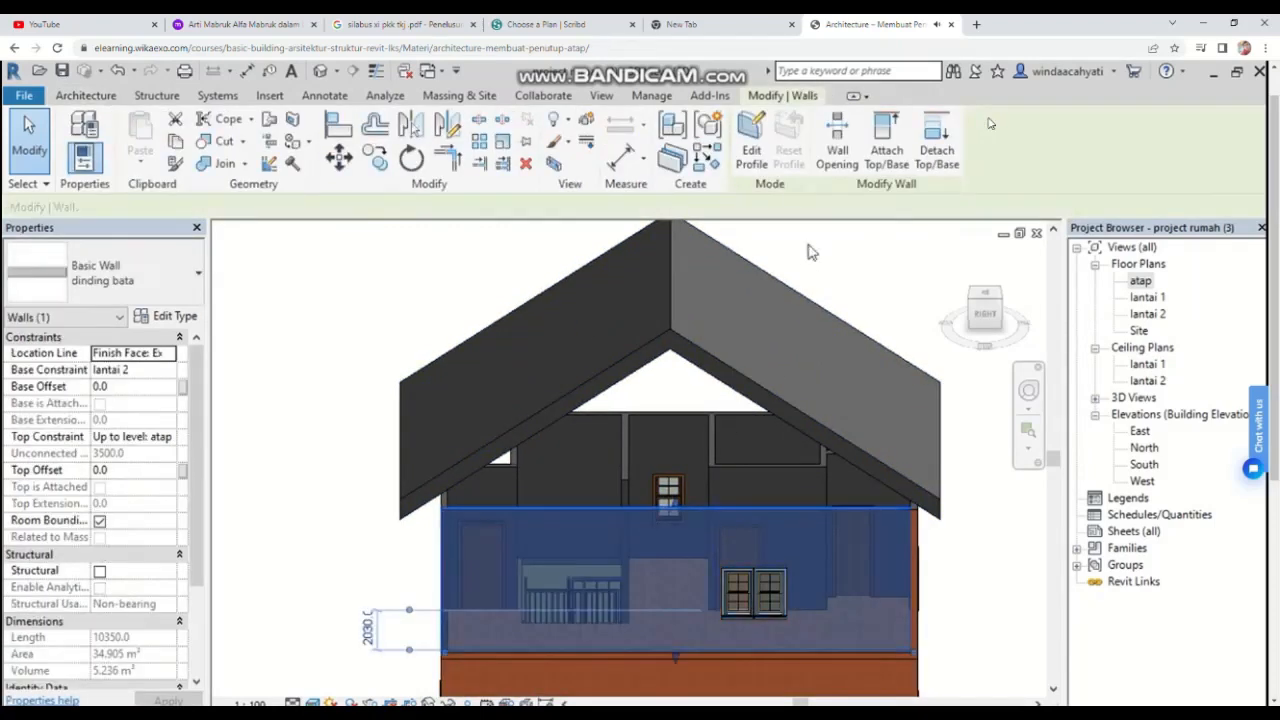
click(752, 150)
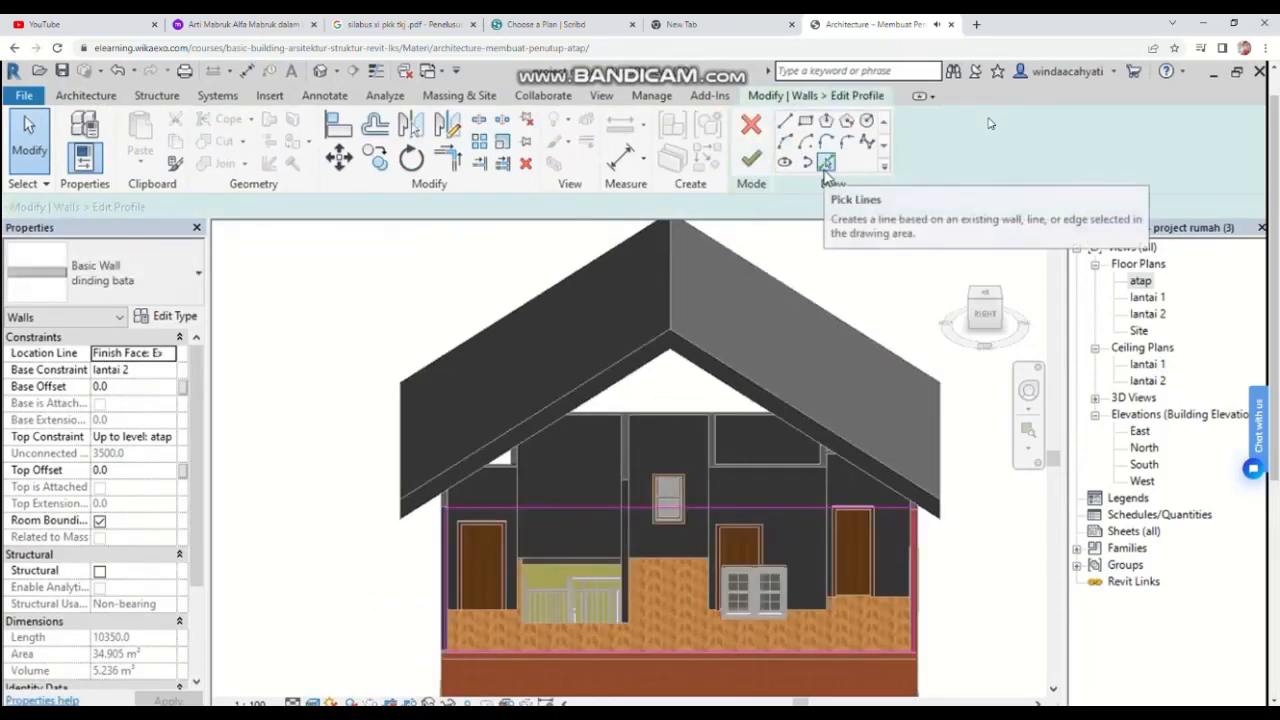
click(825, 164)
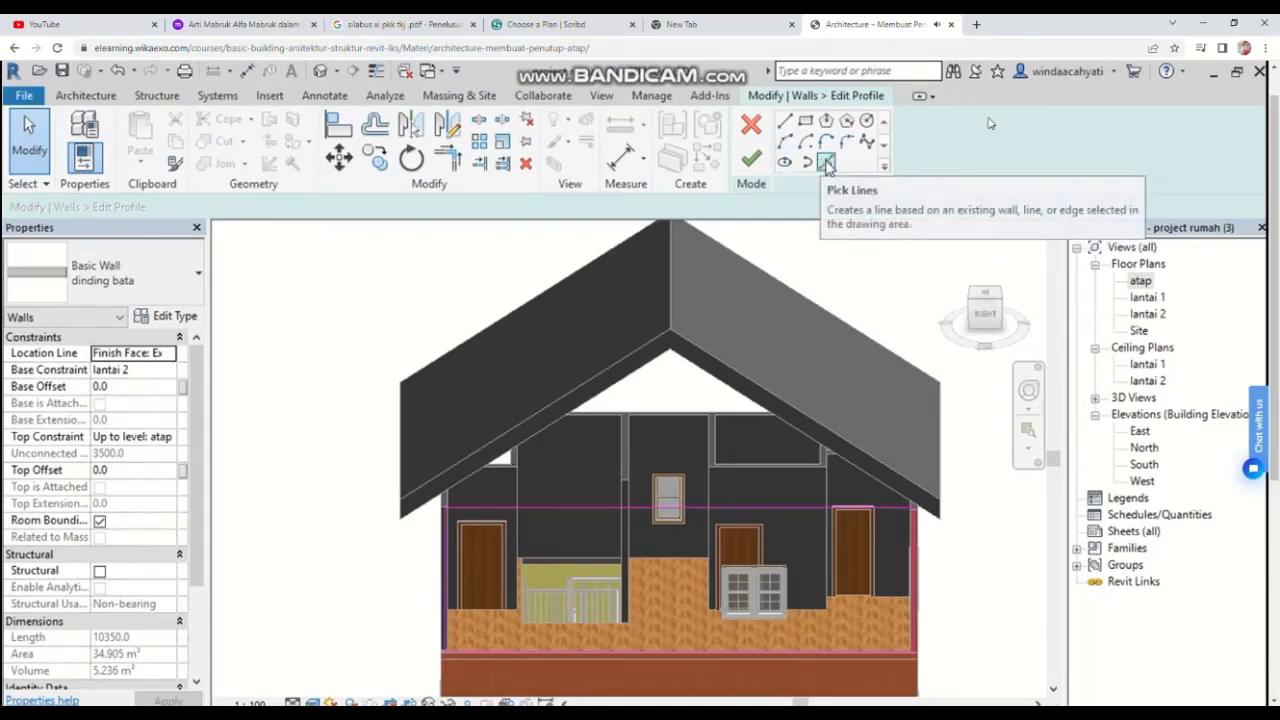
click(826, 164)
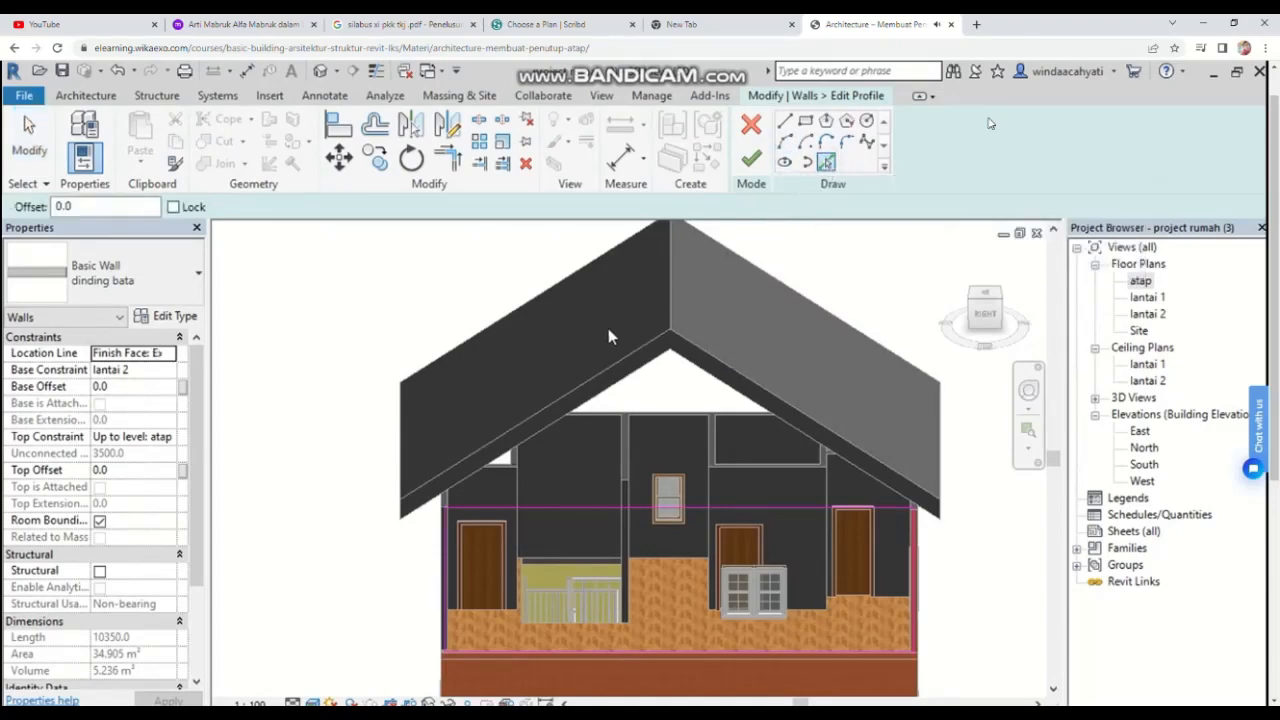
Step: Pick the undersides of both roof slopes as new profile lines, re-picking the right slope after an overlap
click(609, 373)
click(728, 368)
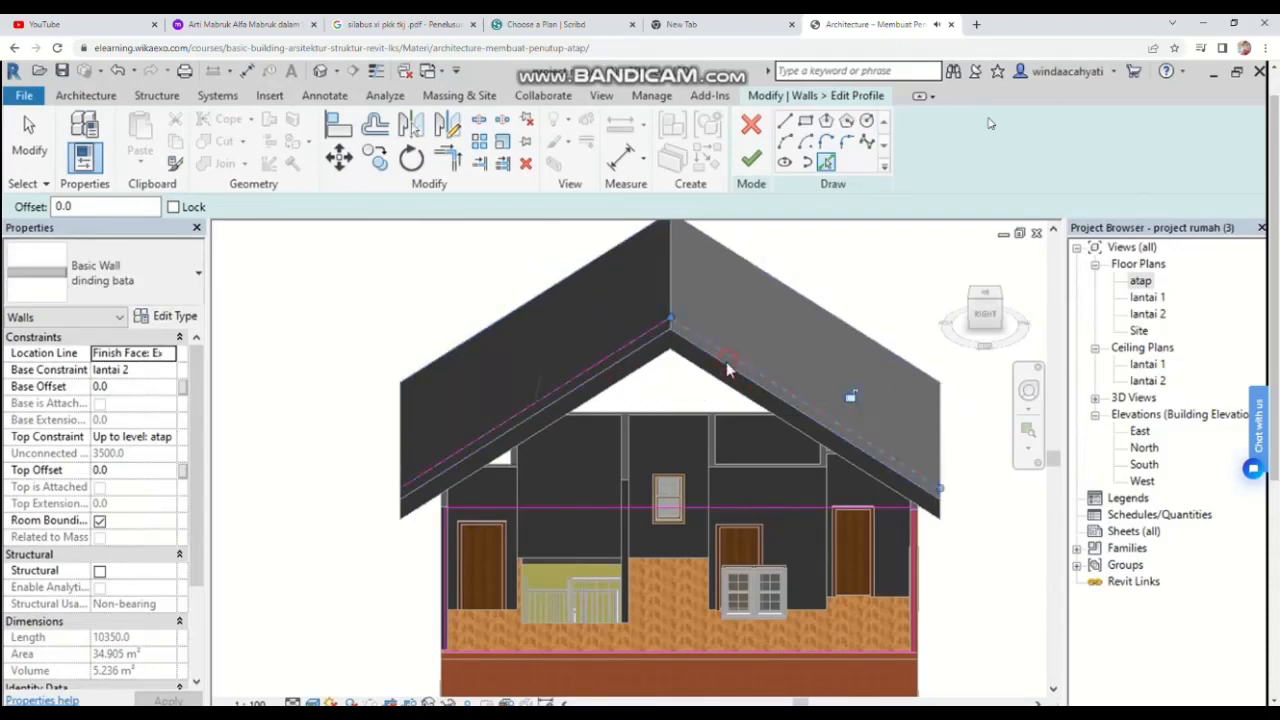
click(724, 372)
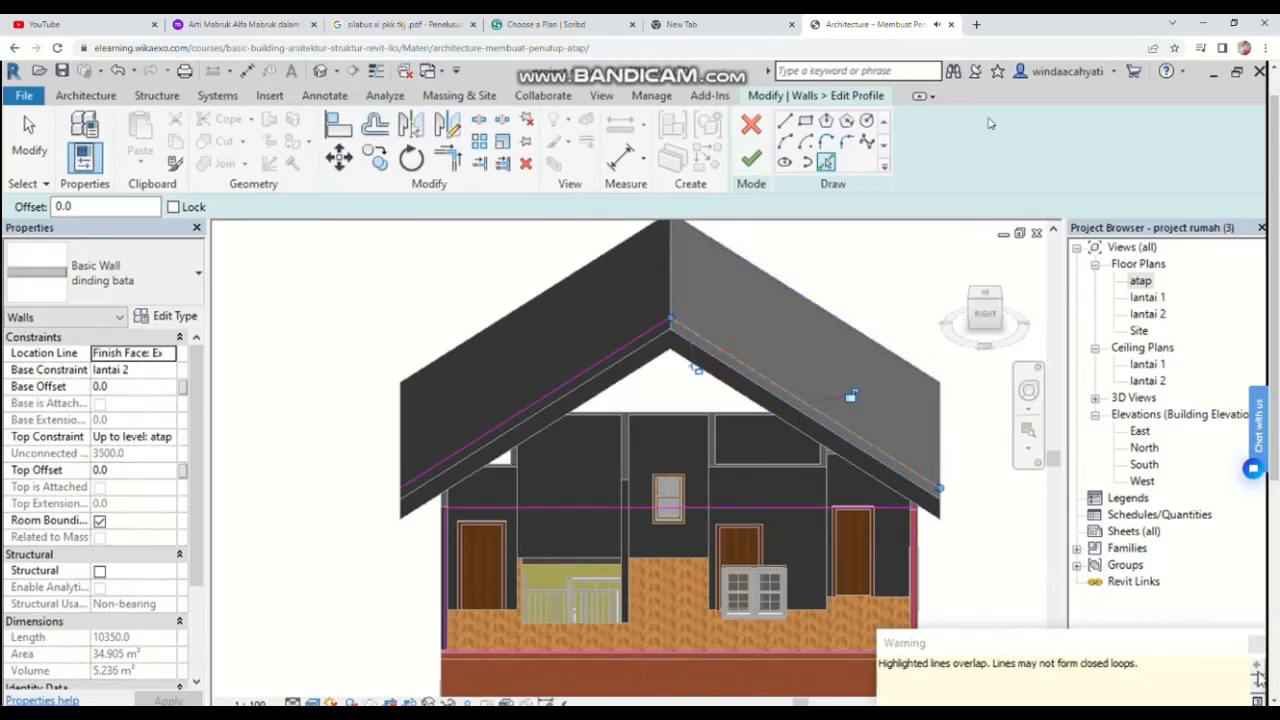
click(1256, 643)
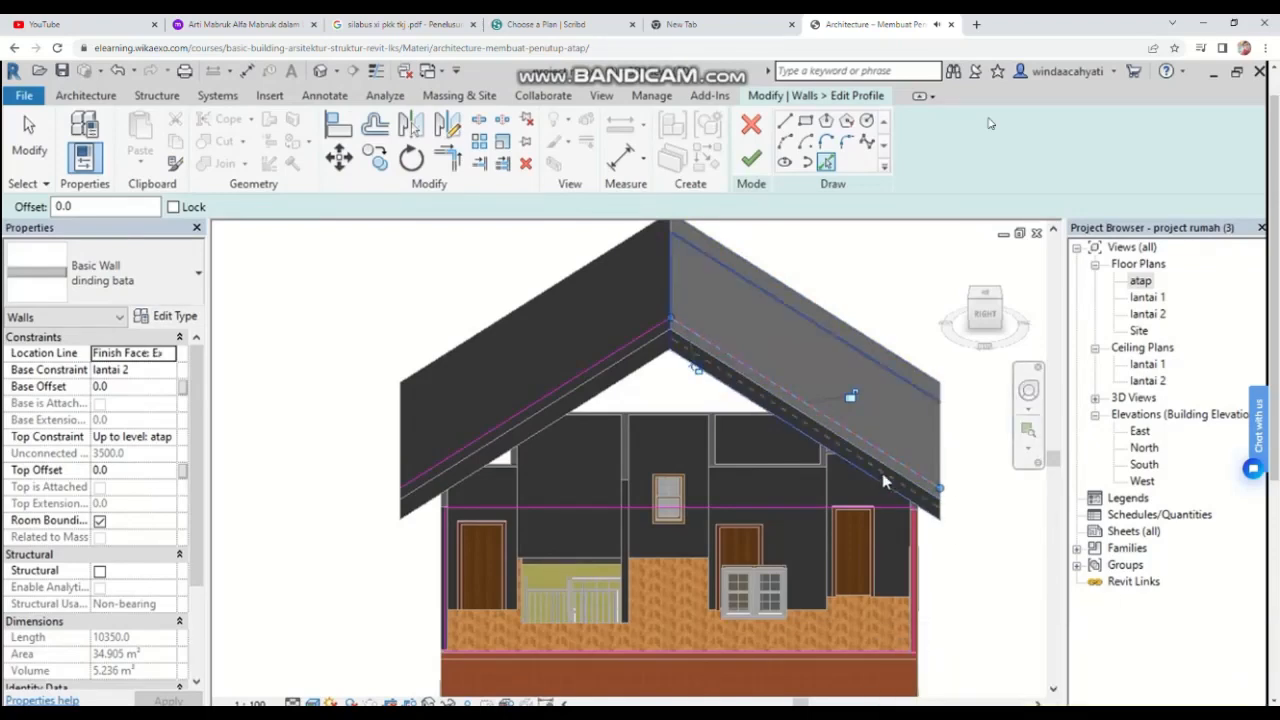
scroll(884, 481, up, 3)
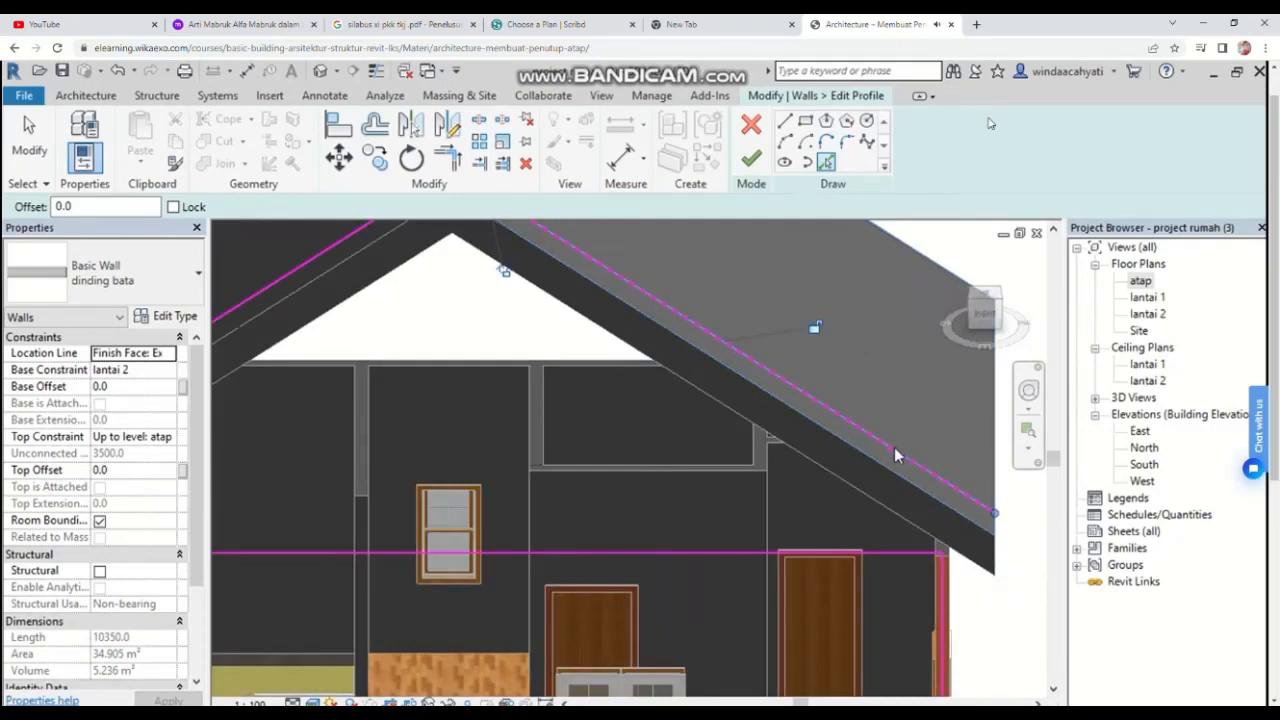
key(Escape)
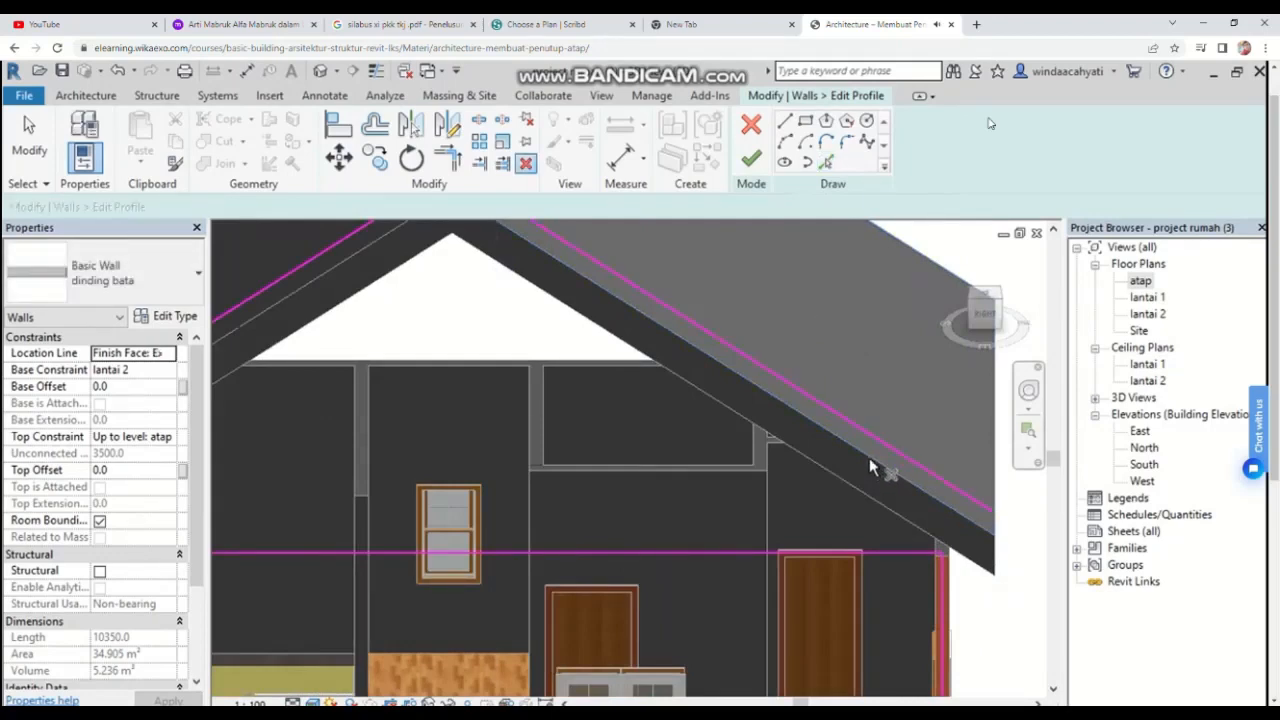
click(798, 400)
key(Escape)
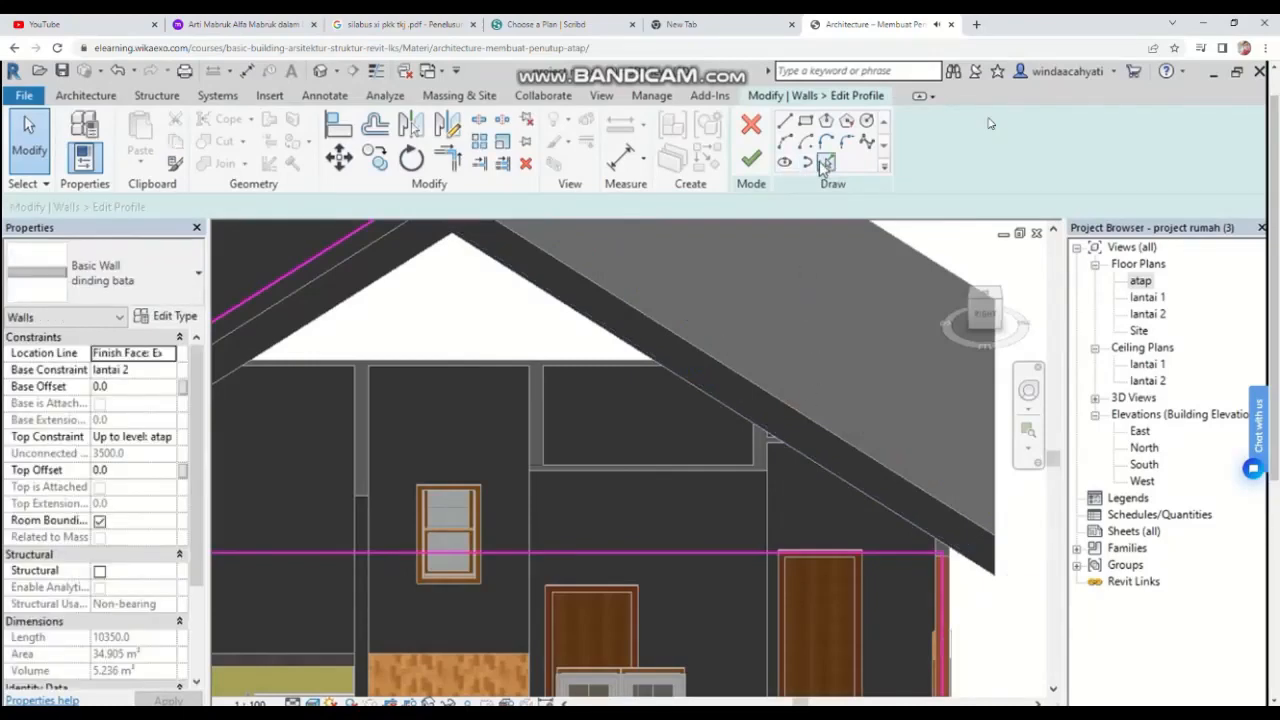
click(826, 162)
click(753, 381)
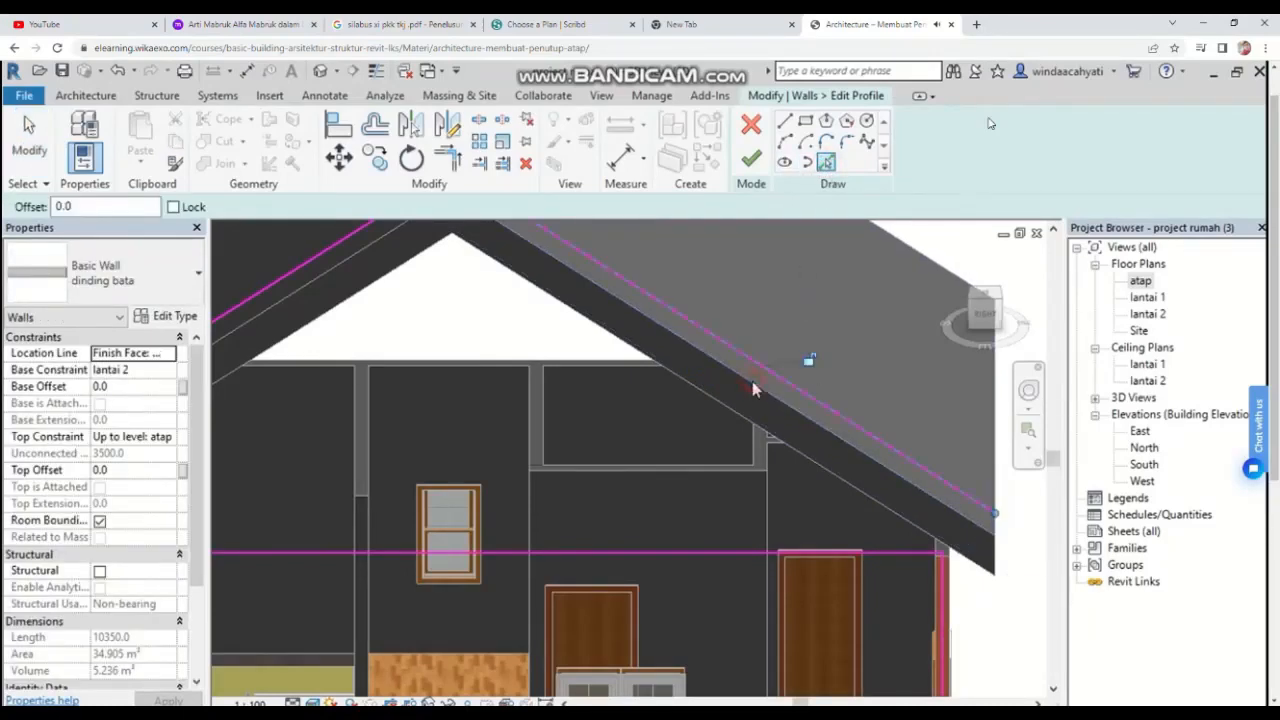
Step: Try trimming the left wall edge and slope line into a corner, then undo it
scroll(749, 409, down, 2)
scroll(752, 419, down, 2)
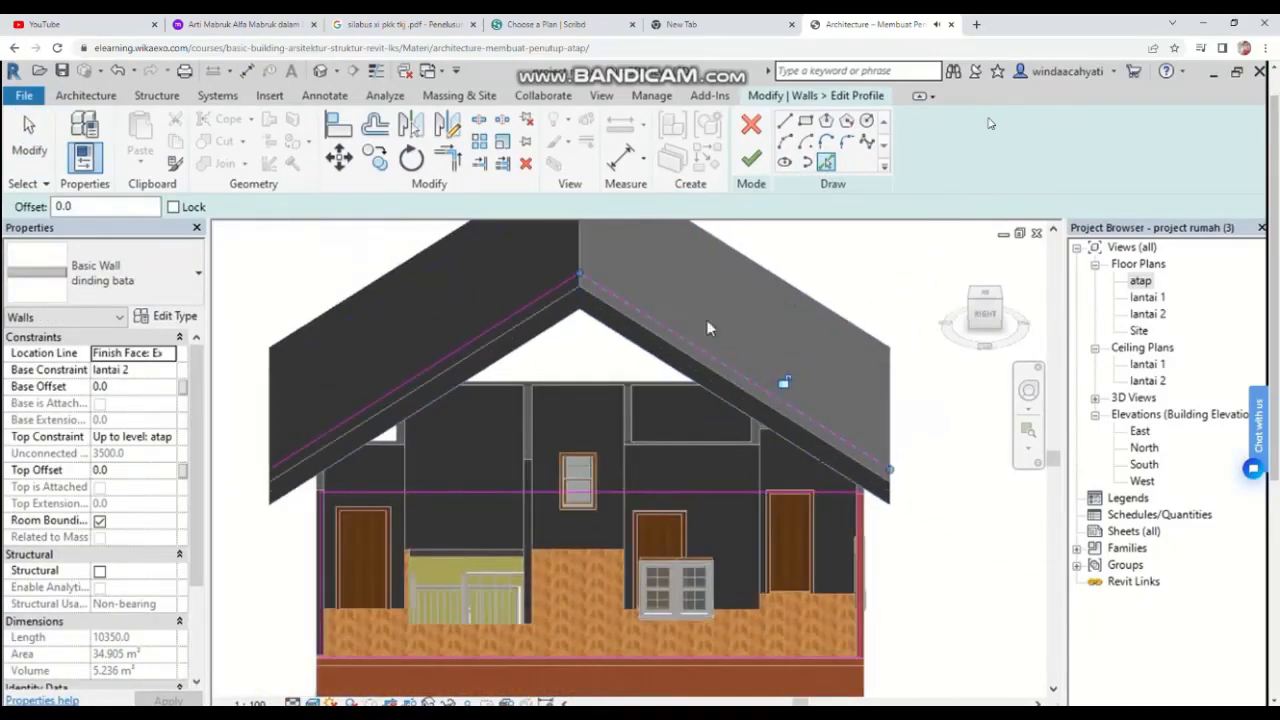
scroll(343, 488, up, 3)
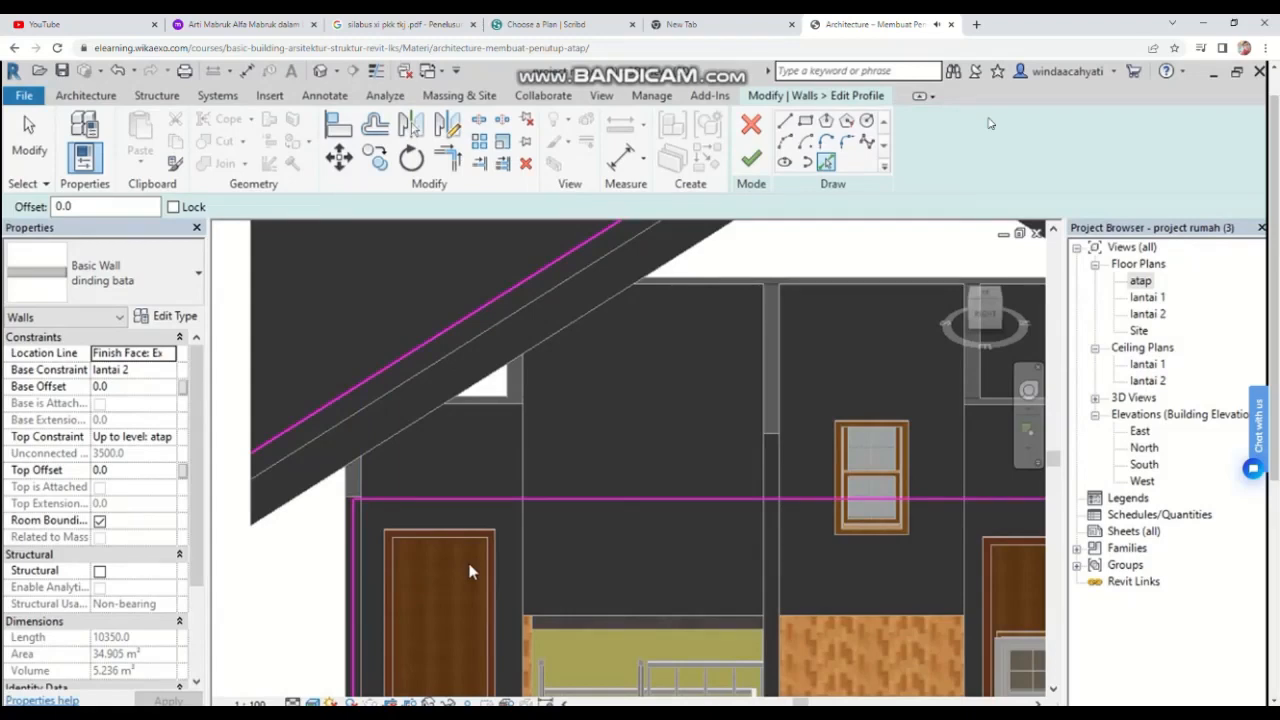
key(t)
key(r)
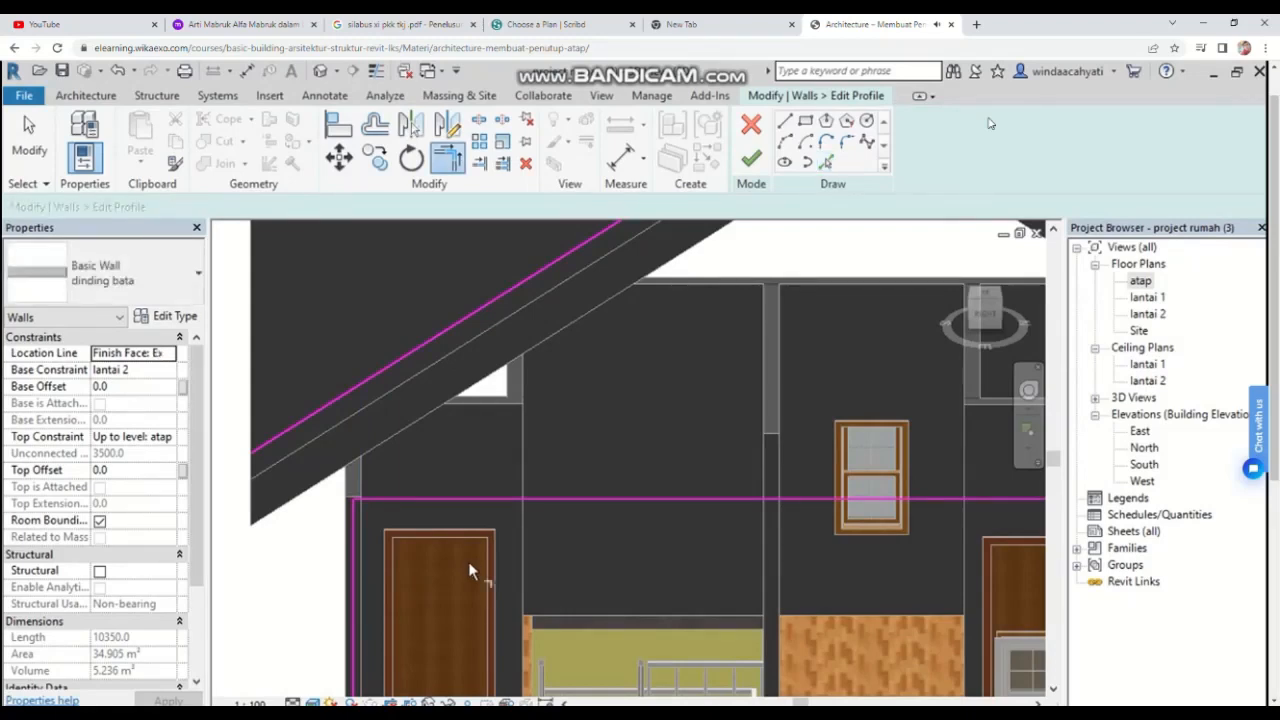
click(355, 524)
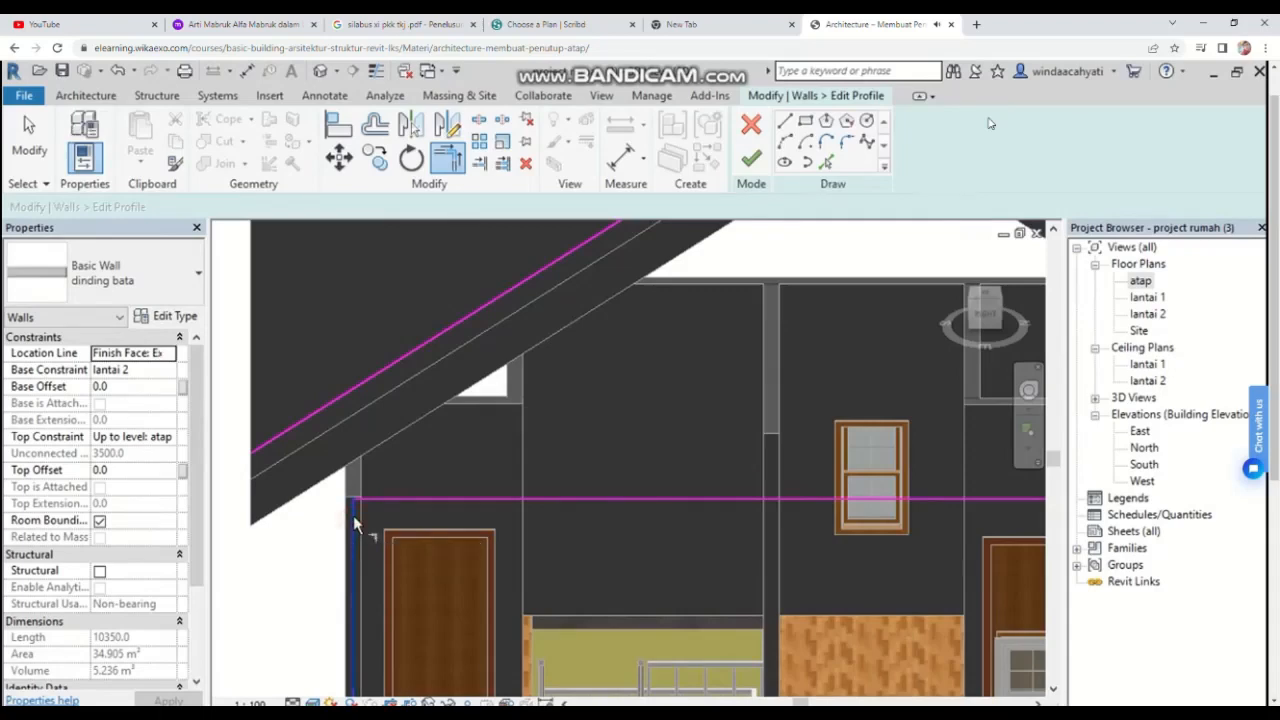
click(349, 396)
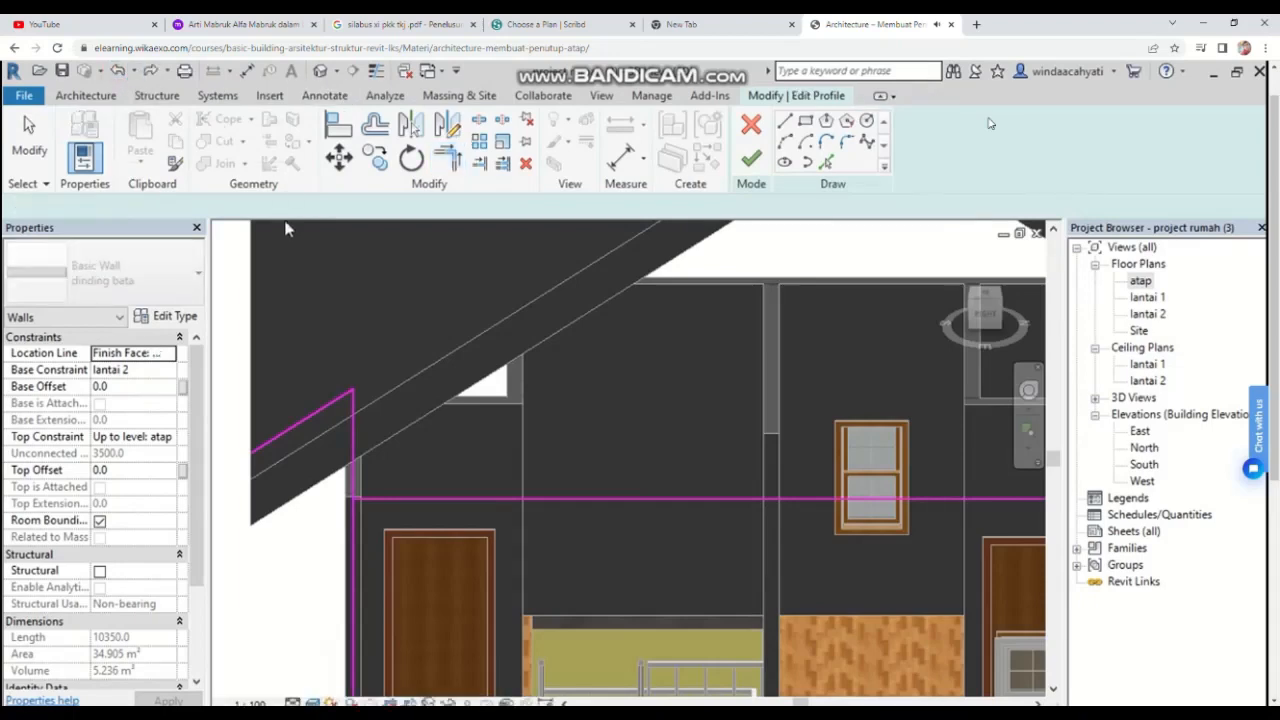
click(119, 71)
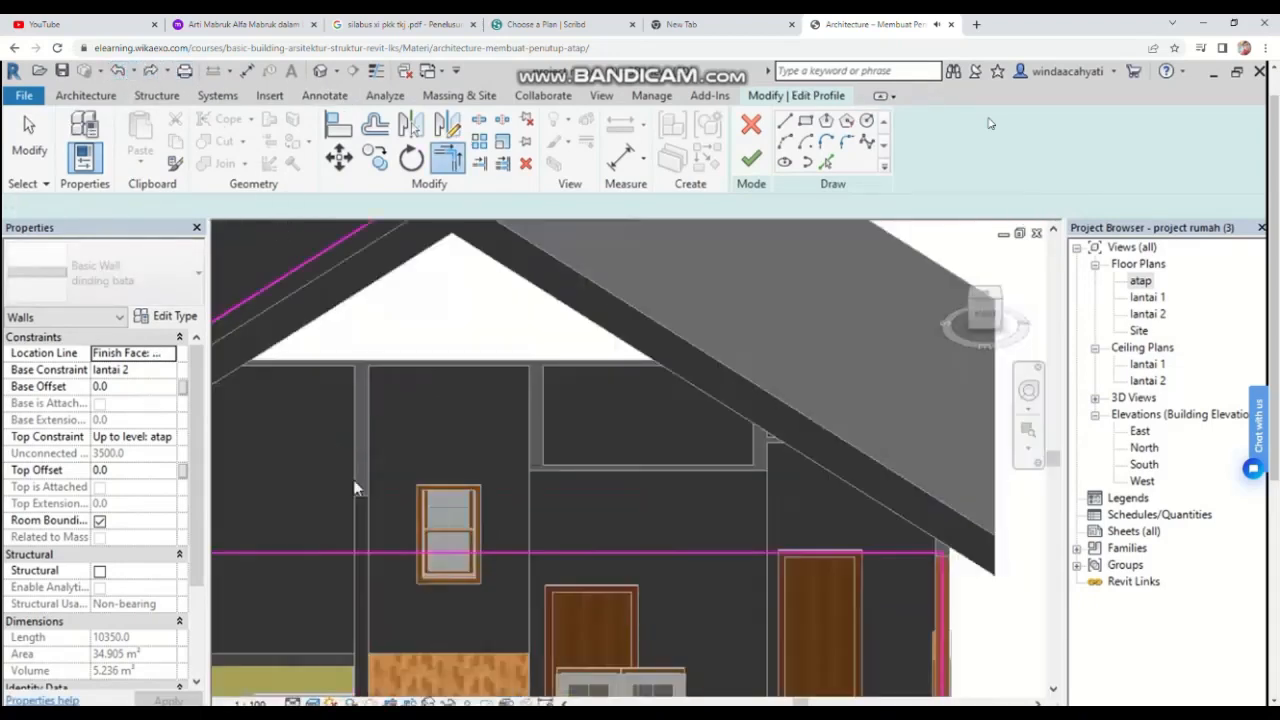
key(Escape)
Step: Pick the left roof slope's underside again and trim it with the left wall edge into a corner
middle_drag(489, 441, 623, 441)
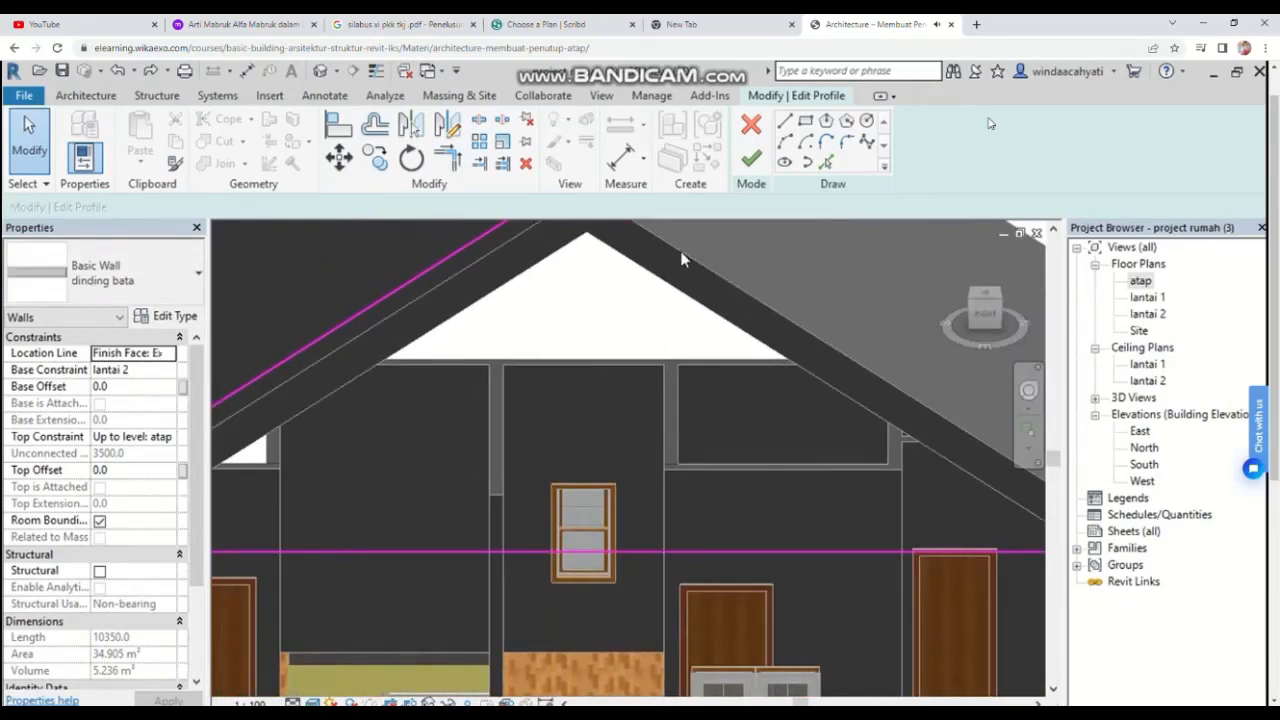
click(826, 162)
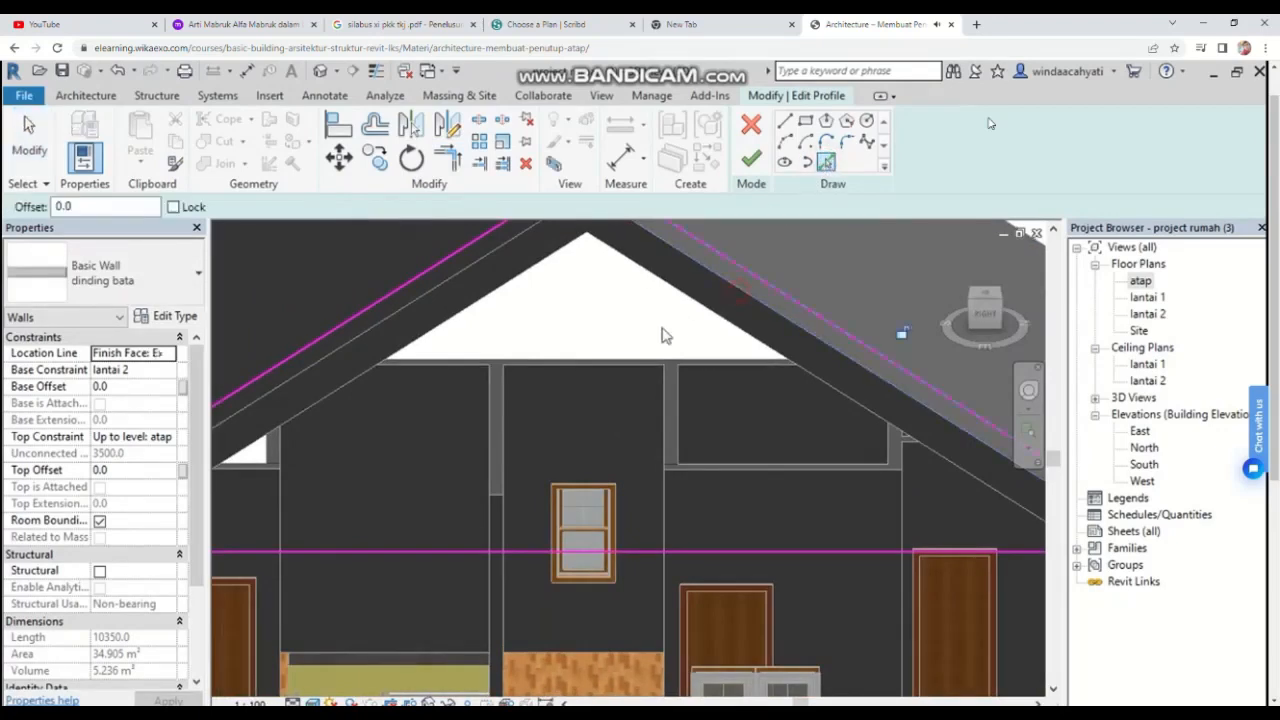
shift+middle_drag(543, 400, 393, 606)
scroll(393, 606, up, 3)
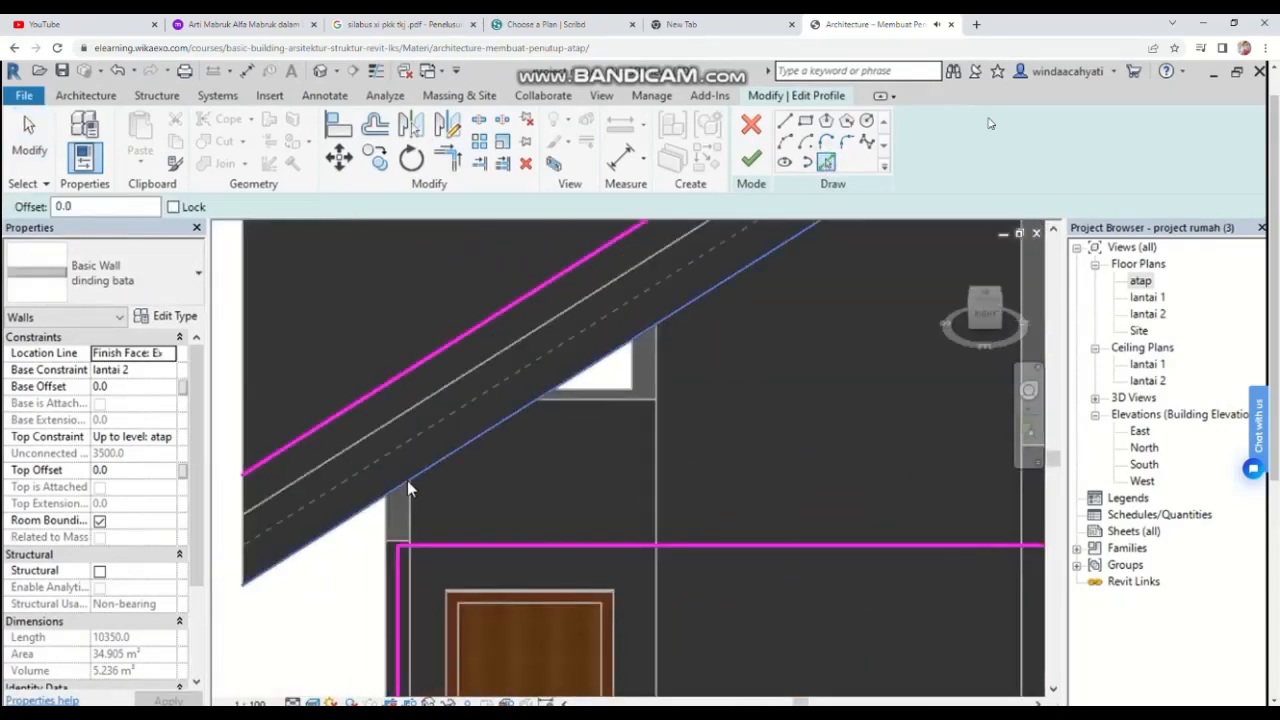
click(407, 480)
key(t)
key(r)
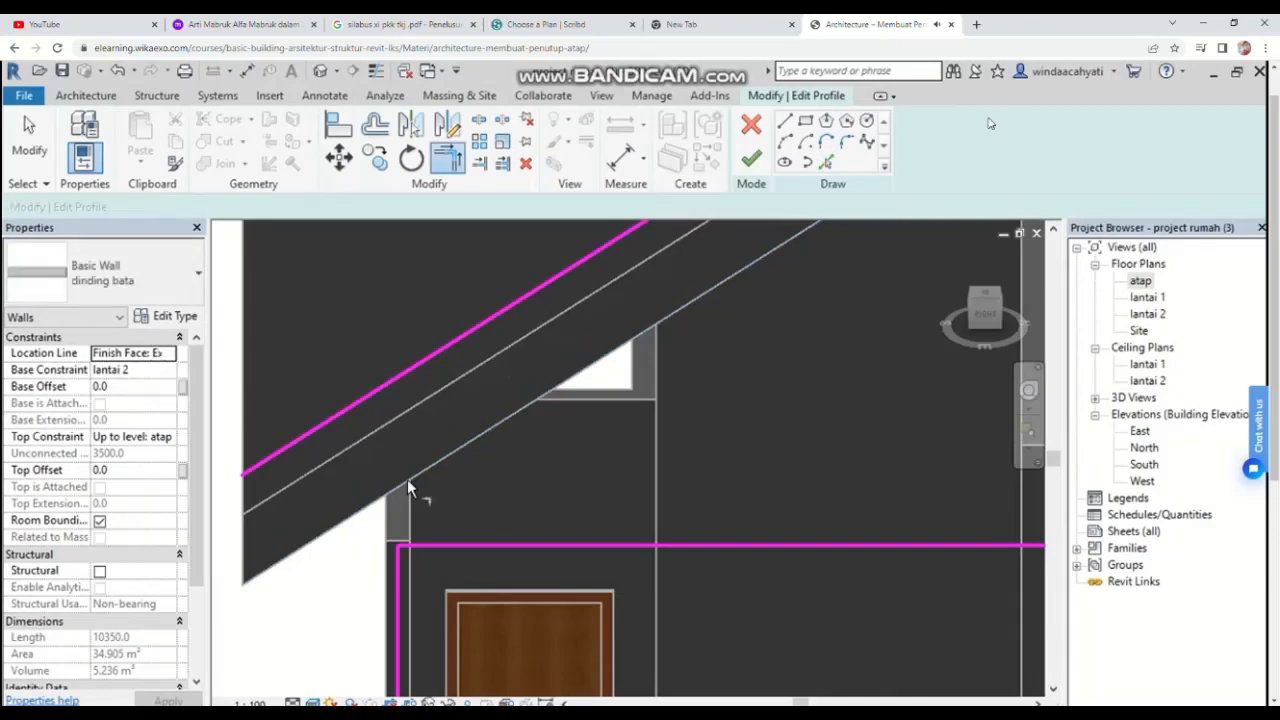
click(403, 378)
click(398, 585)
Step: Trim the right roof slope line and the right wall edge into a corner
scroll(538, 491, down, 4)
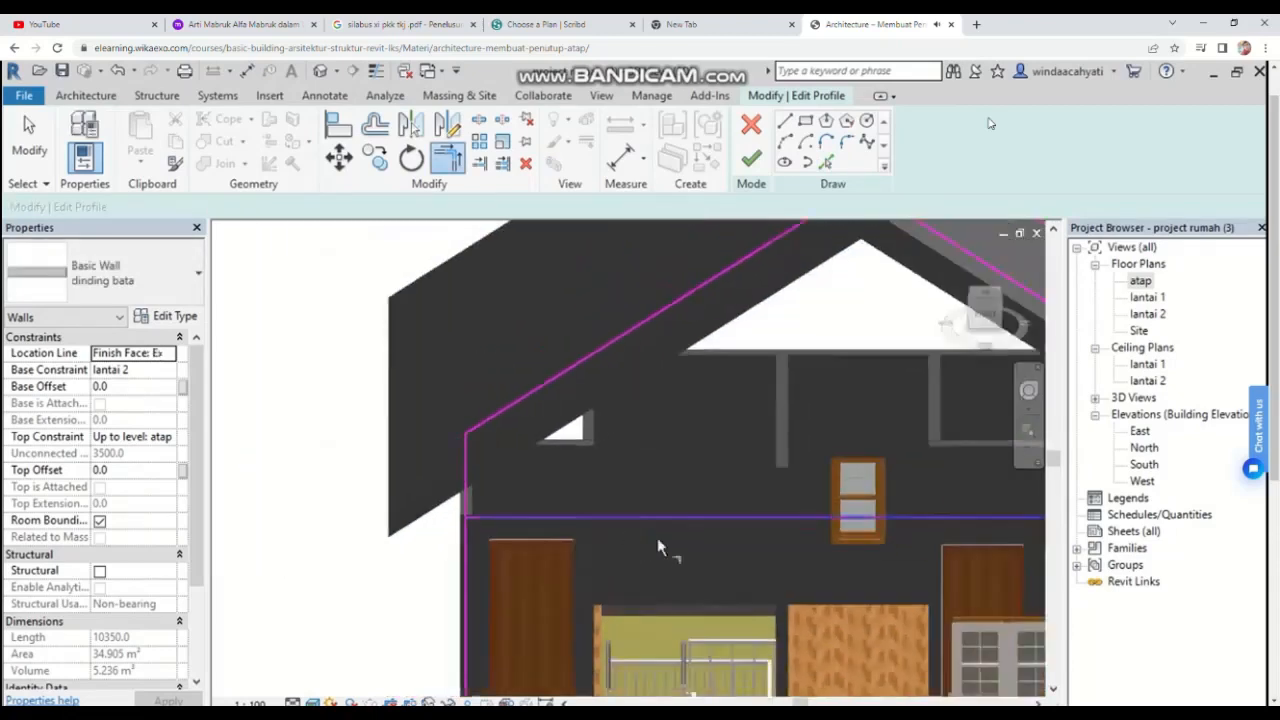
middle_drag(670, 543, 225, 498)
scroll(615, 421, up, 3)
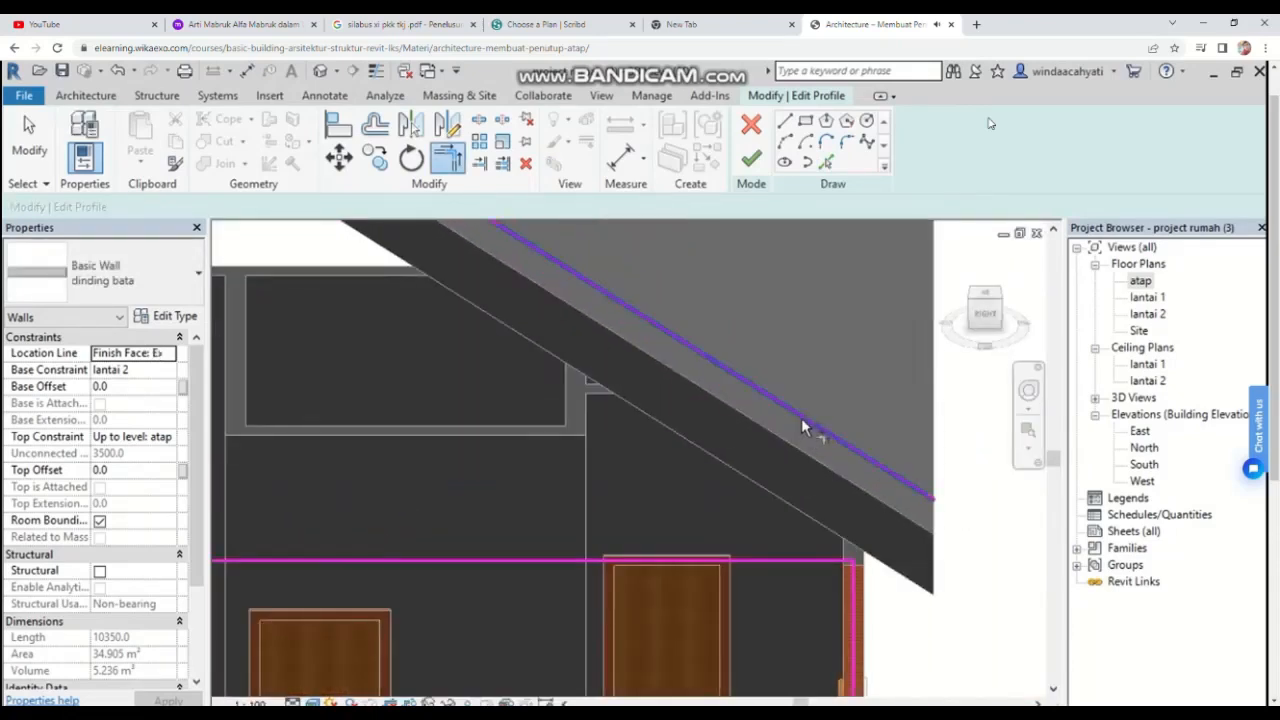
click(803, 429)
click(856, 617)
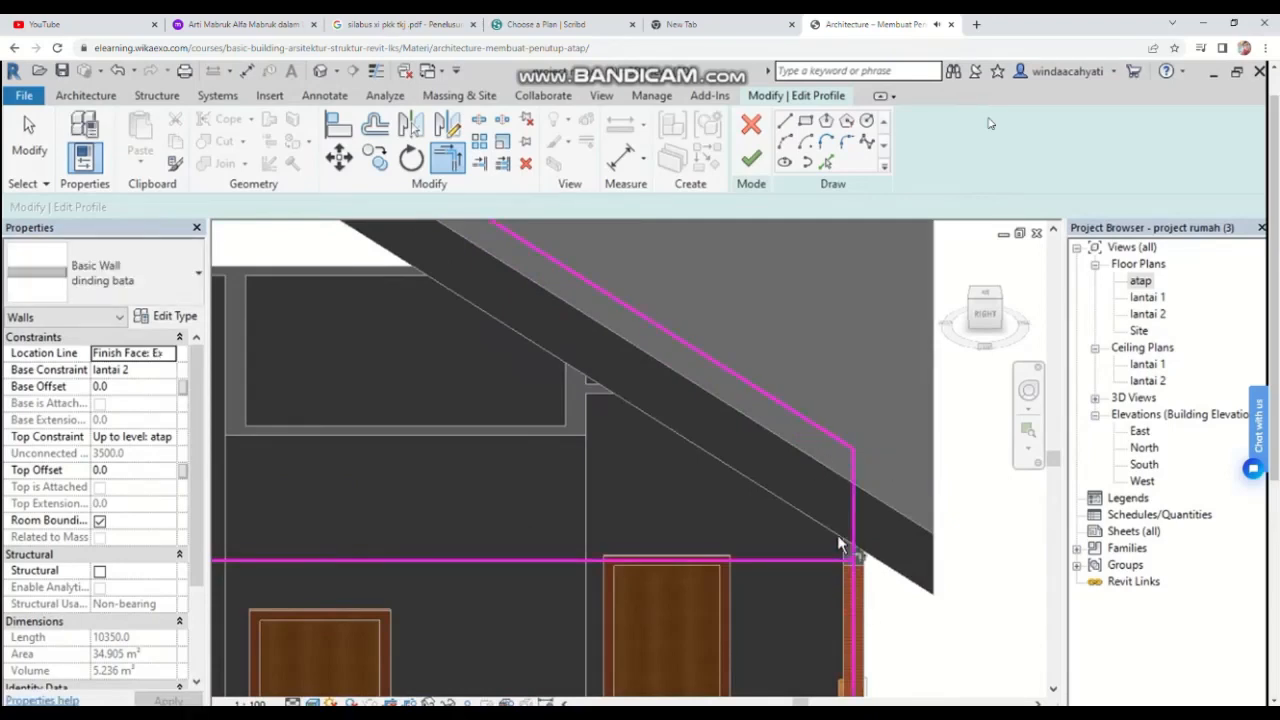
Step: Delete the old horizontal top line of the wall profile and finish editing the profile
scroll(848, 540, down, 4)
scroll(747, 448, up, 2)
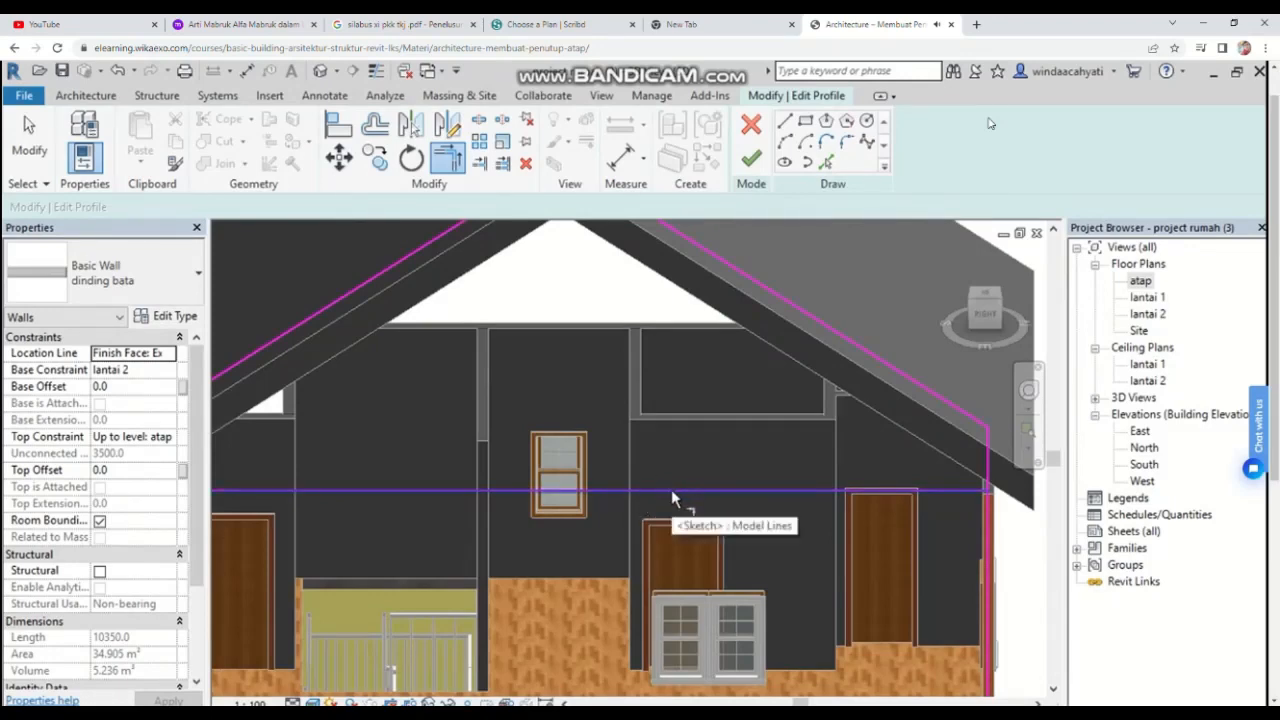
click(671, 489)
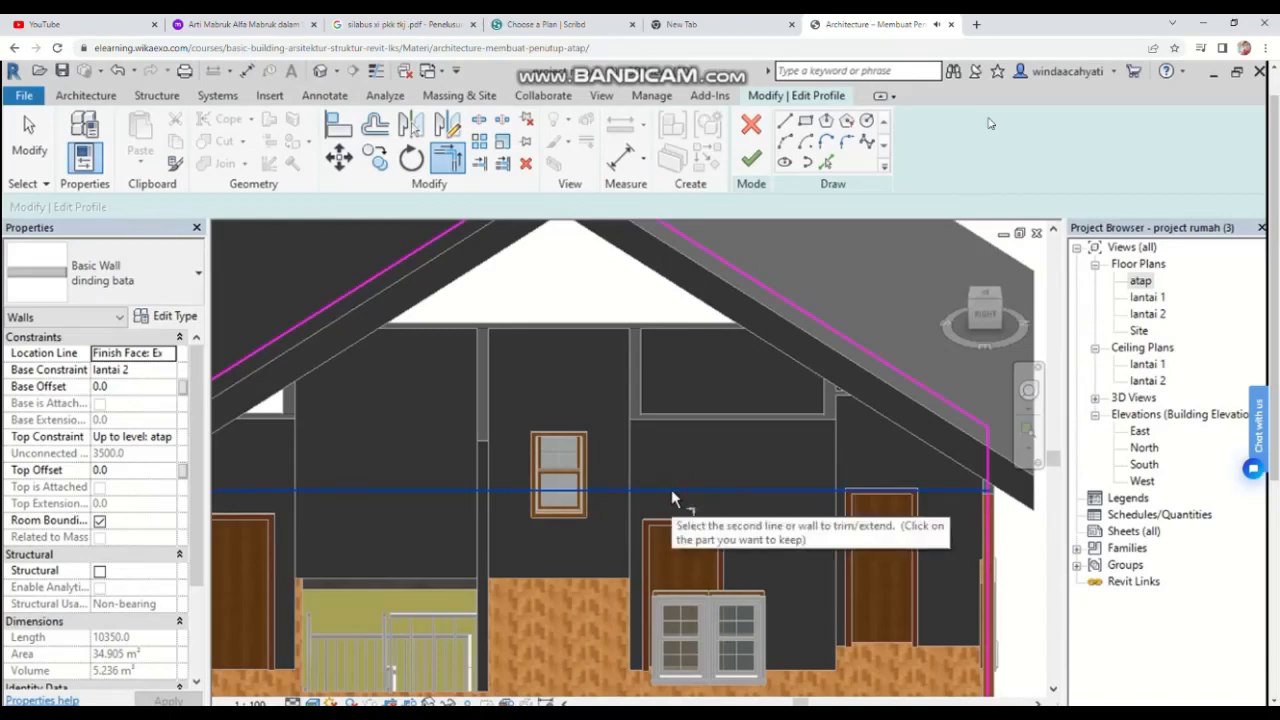
key(Delete)
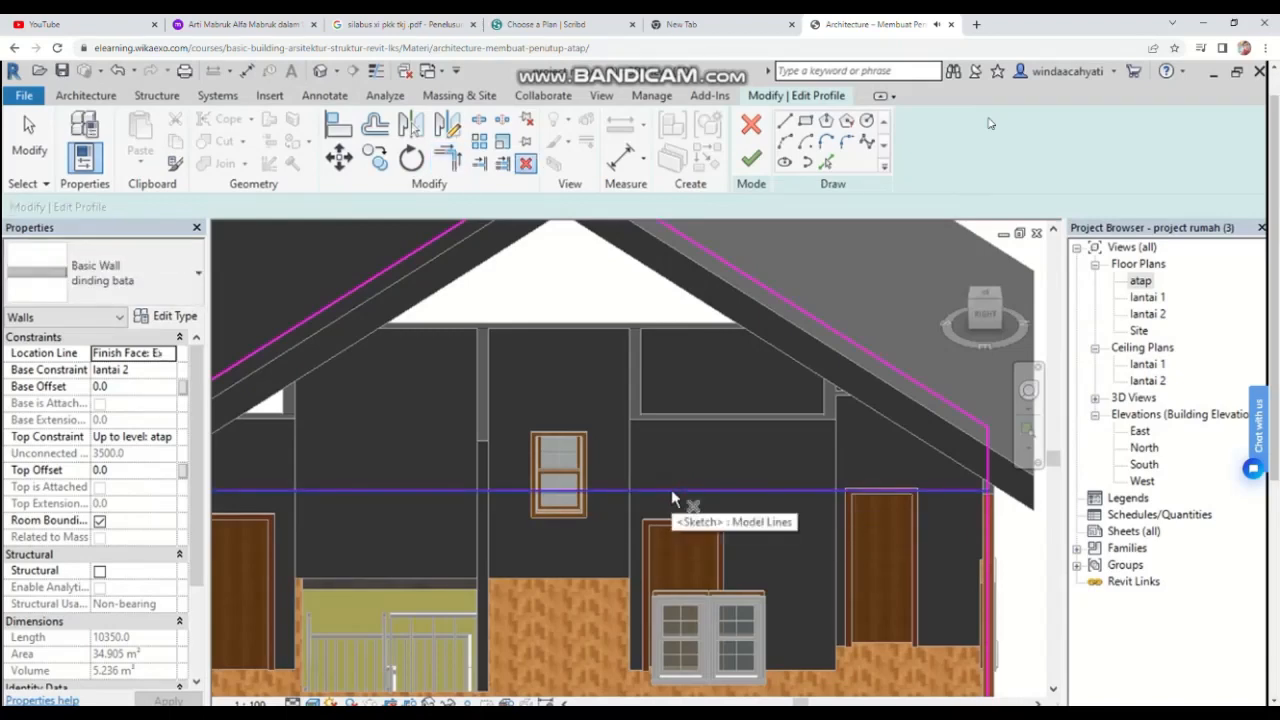
click(671, 490)
key(Escape)
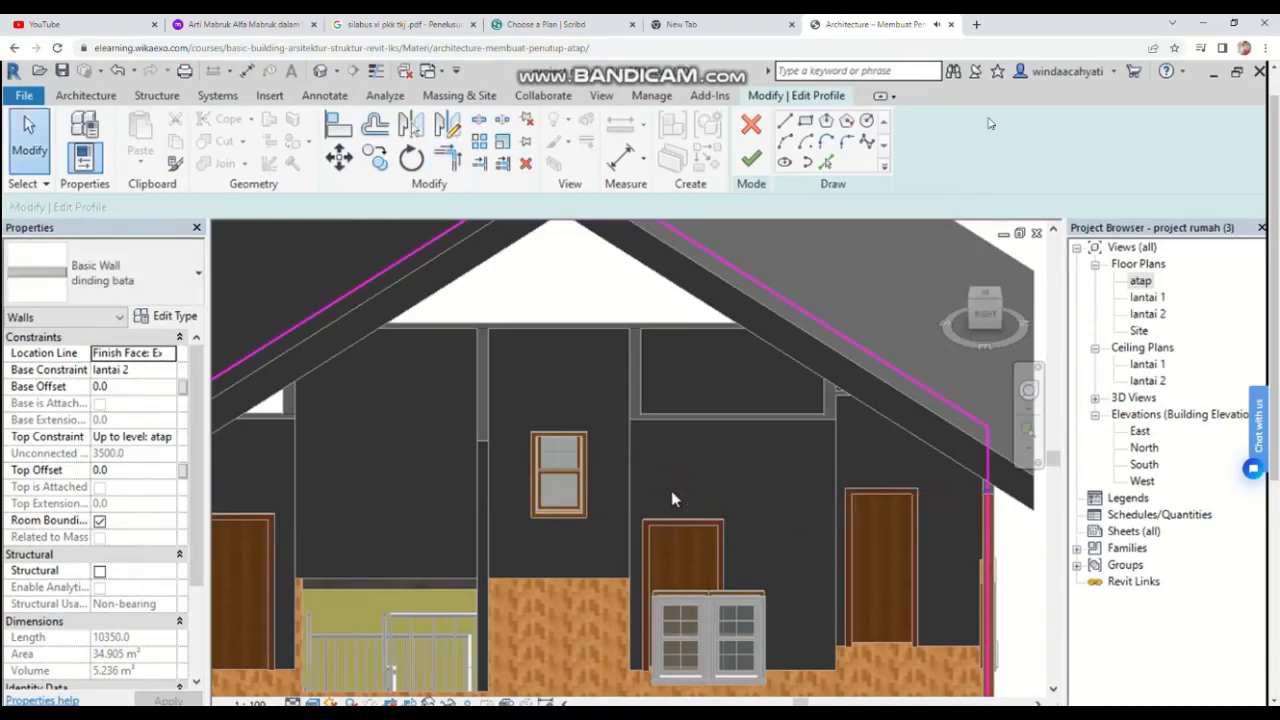
scroll(760, 532, down, 3)
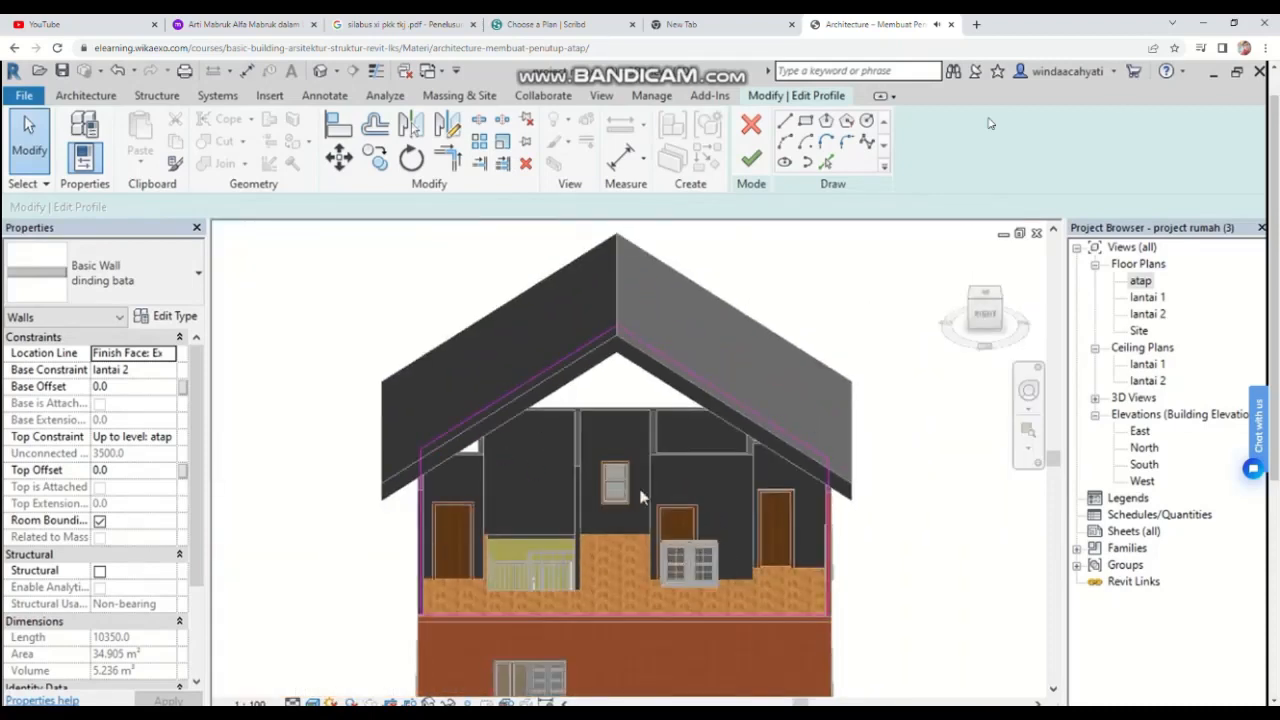
click(750, 160)
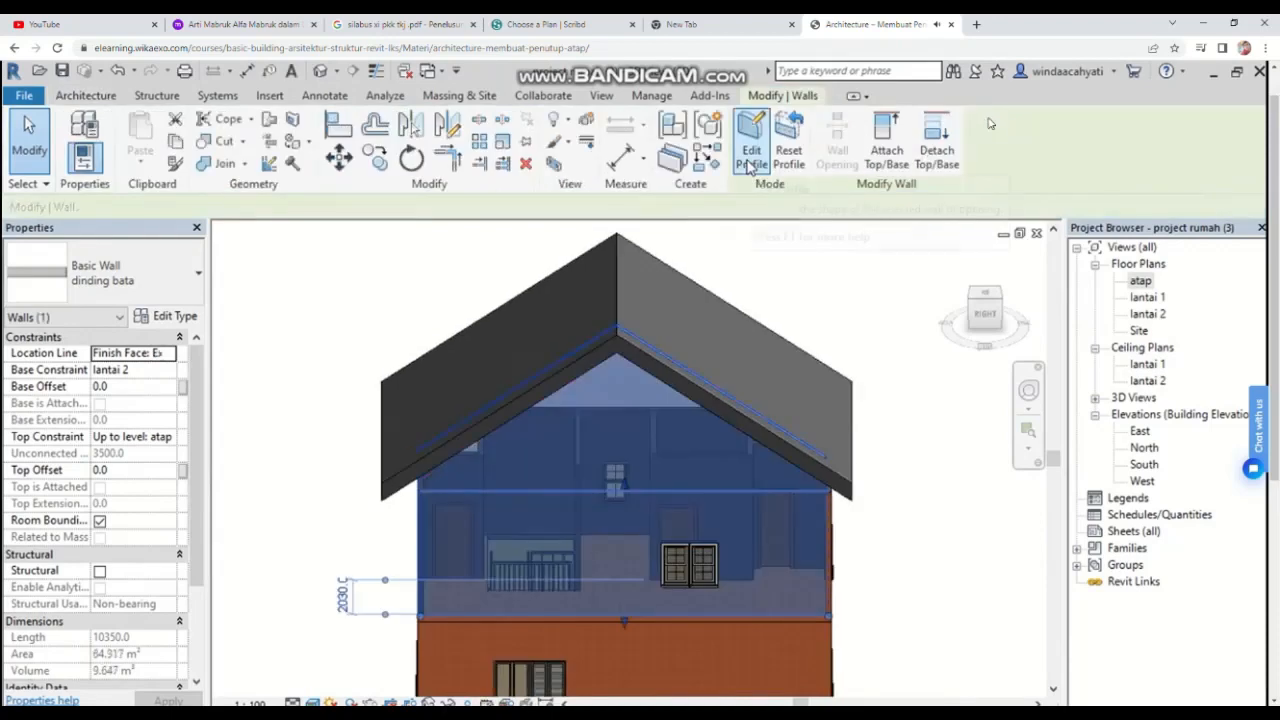
Step: Orbit and zoom the 3D view to examine the gable wall meeting the roof
click(841, 316)
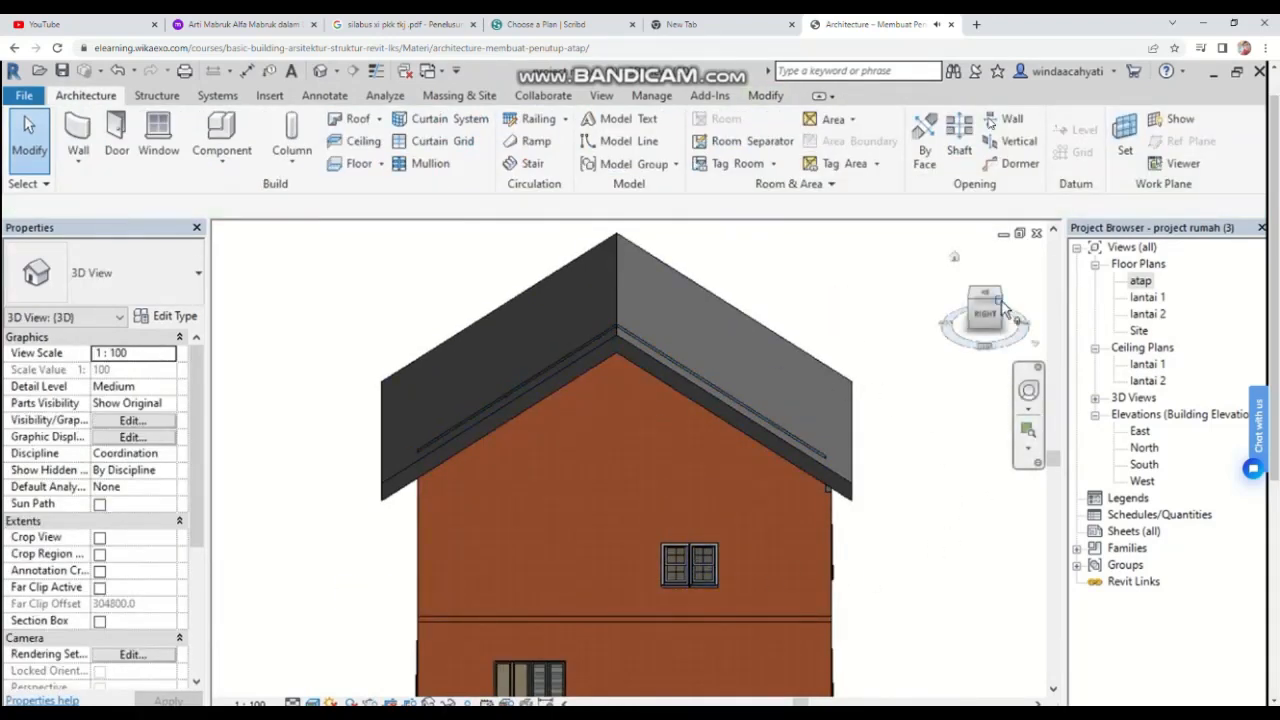
click(1000, 301)
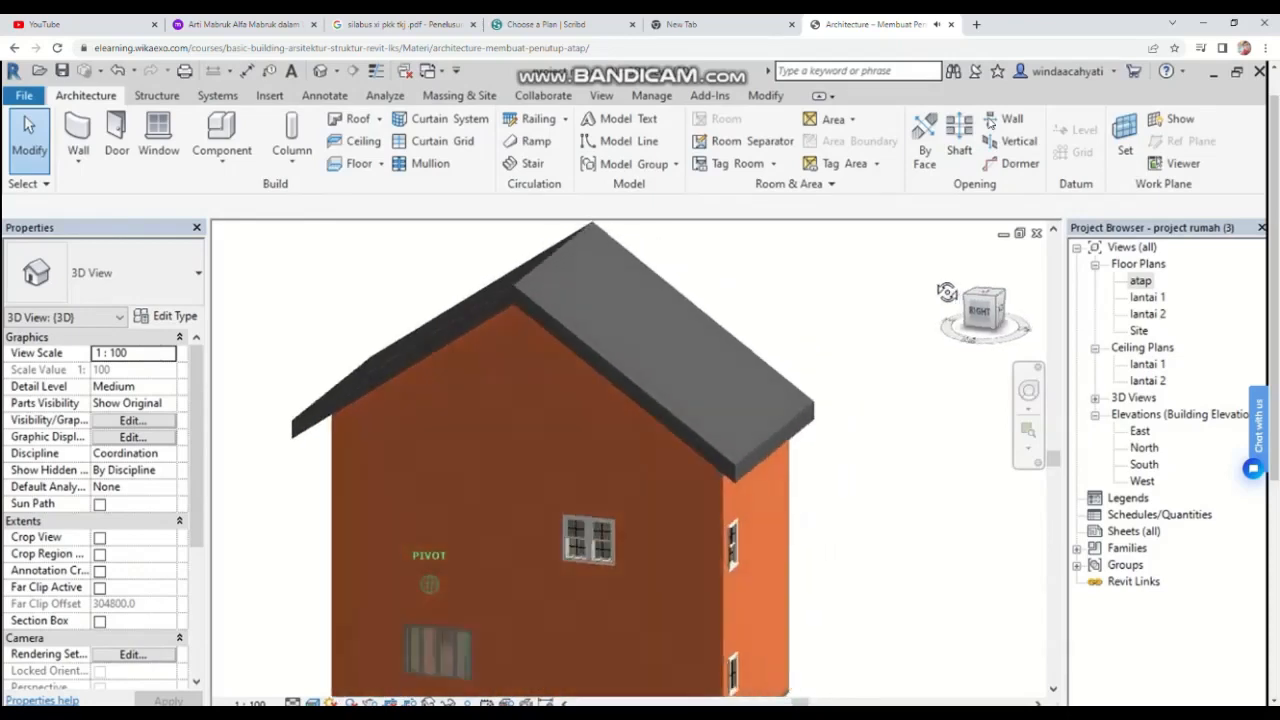
scroll(238, 448, up, 3)
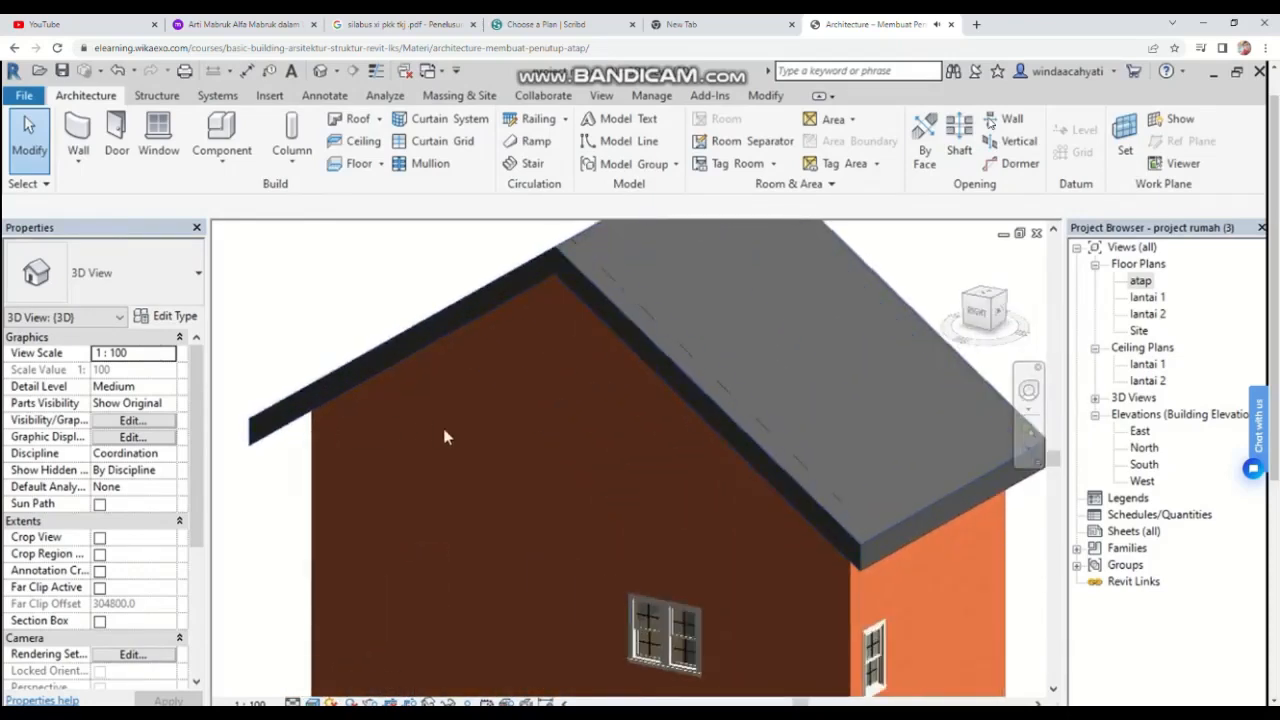
Step: Orbit and zoom the 3D view to examine the opposite gable wall beneath the roof from inside
scroll(538, 465, down, 4)
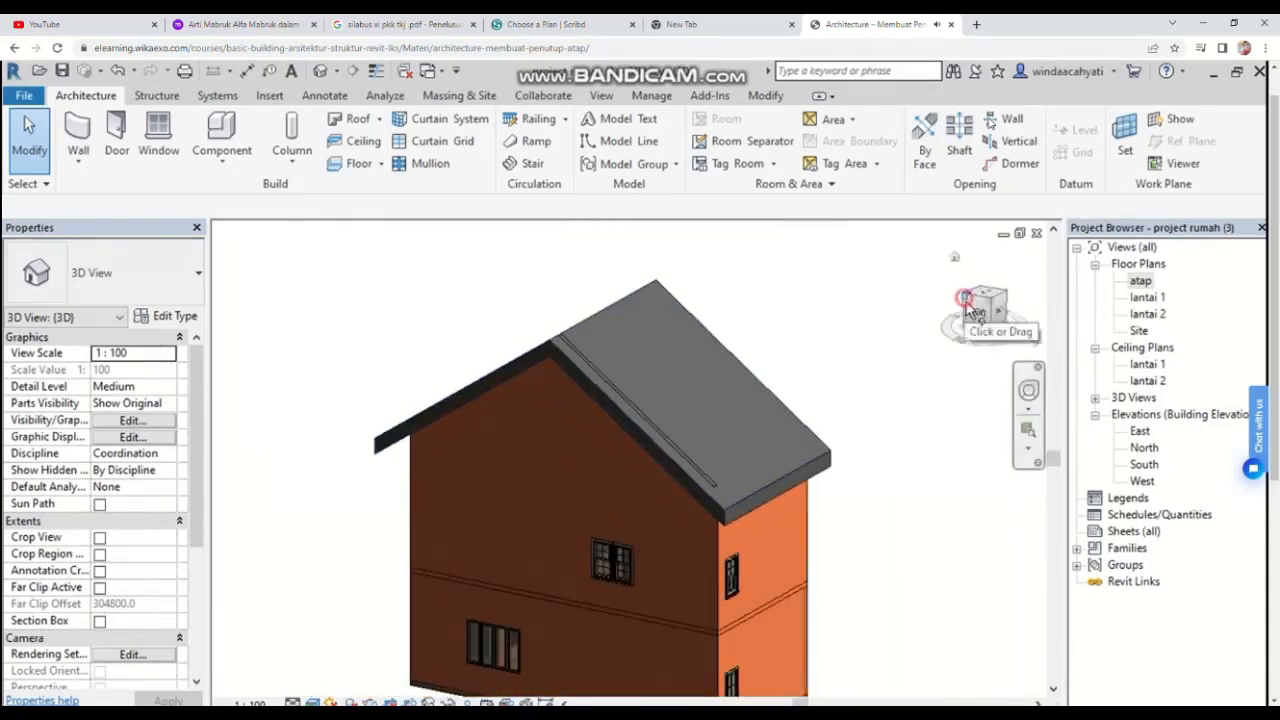
click(975, 312)
drag(1018, 311, 1022, 304)
mouse_move(655, 362)
middle_down()
mouse_move(608, 291)
mouse_move(577, 272)
middle_up()
click(950, 314)
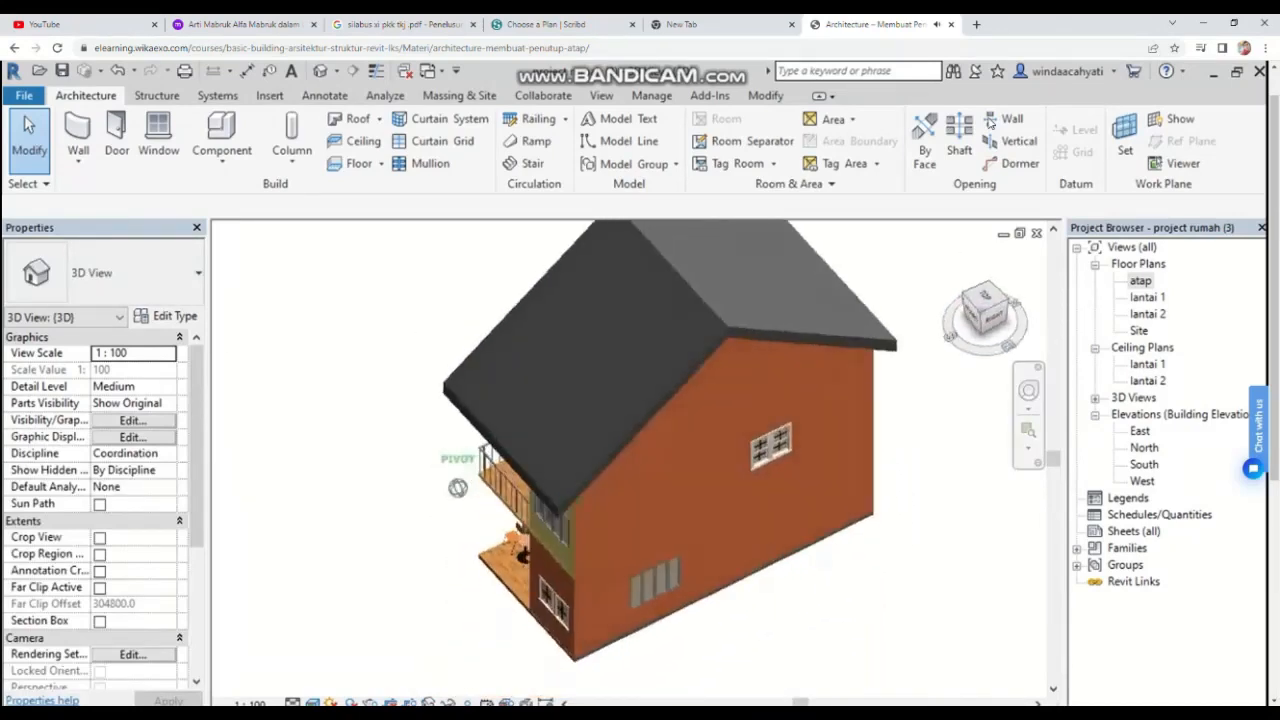
middle_drag(468, 368, 508, 460)
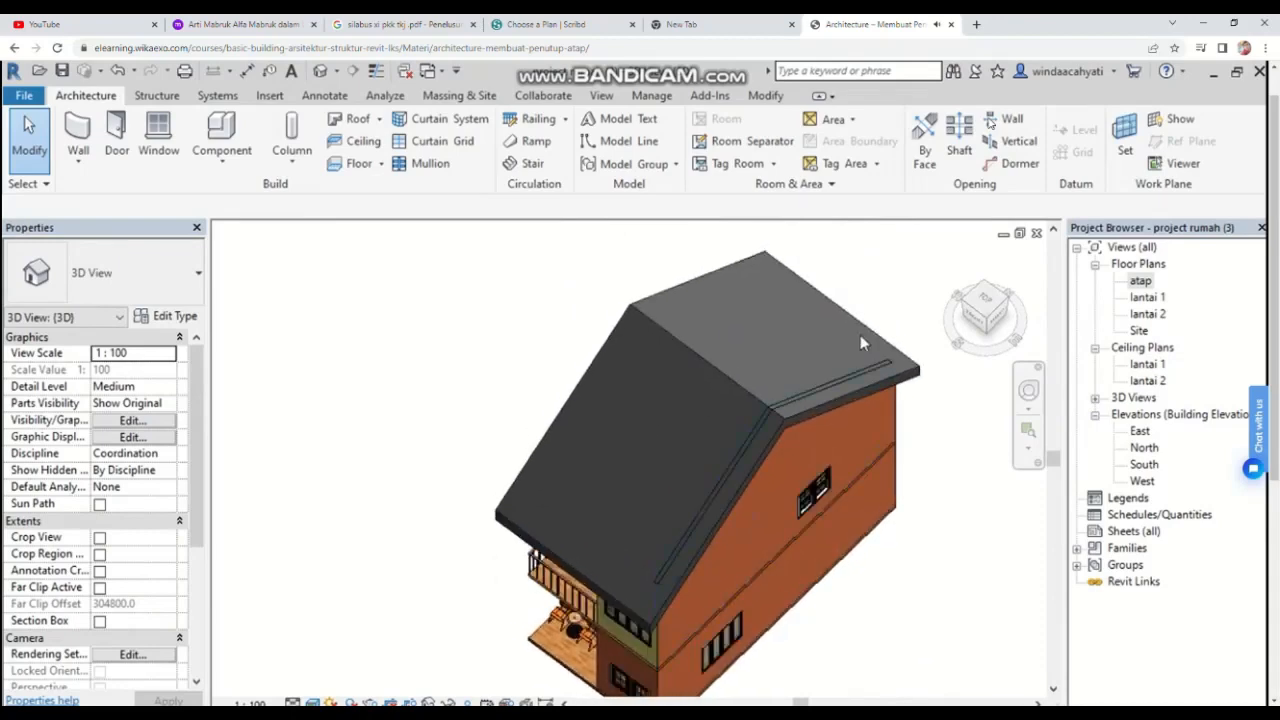
click(982, 306)
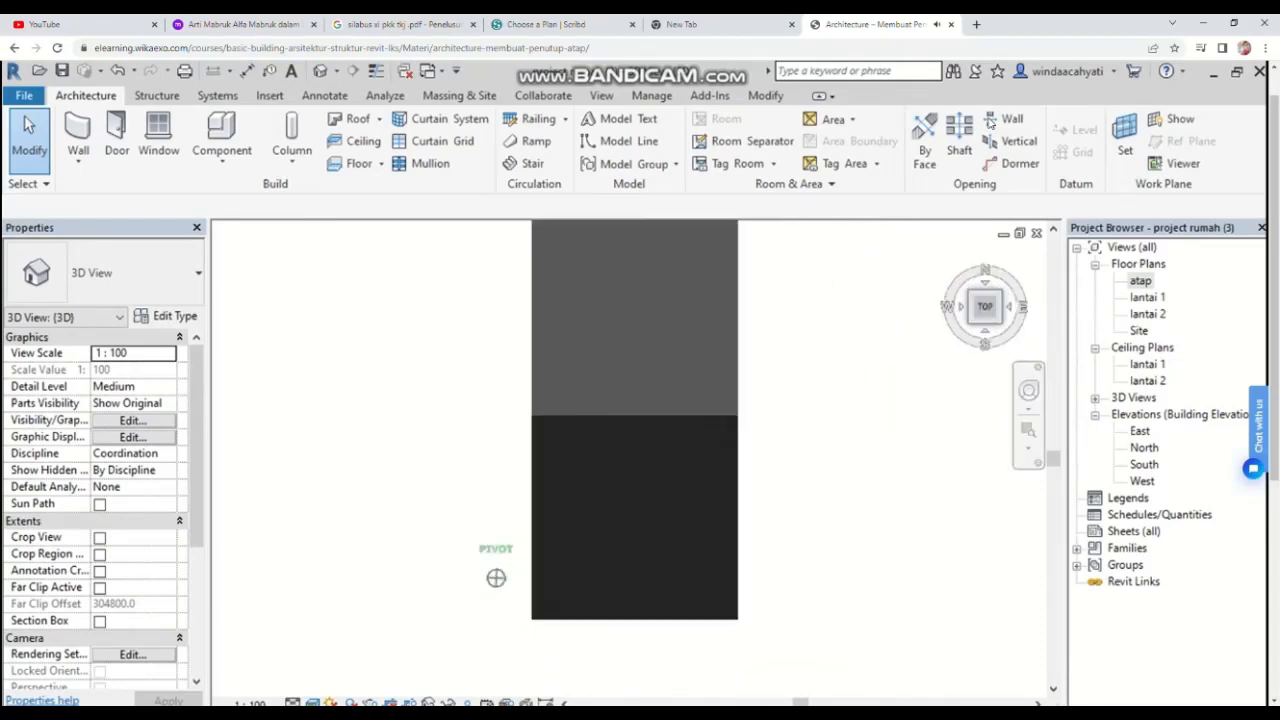
drag(984, 330, 990, 304)
middle_drag(318, 463, 394, 560)
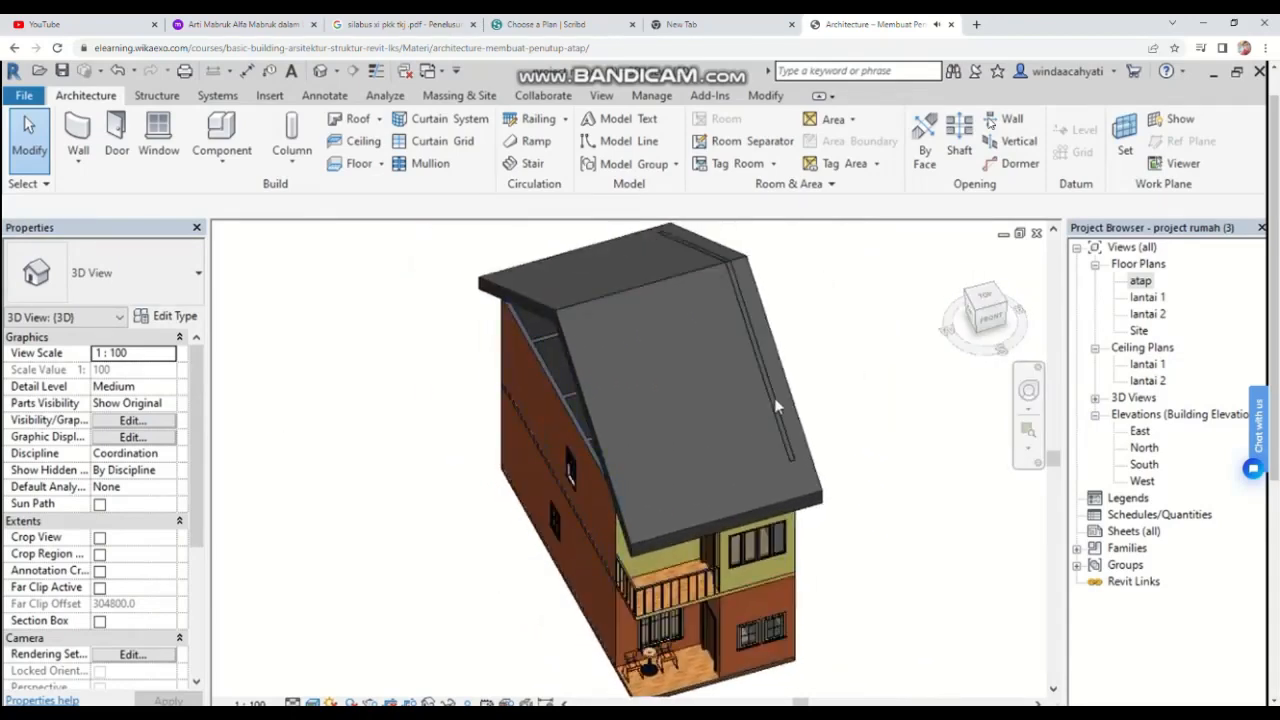
click(982, 312)
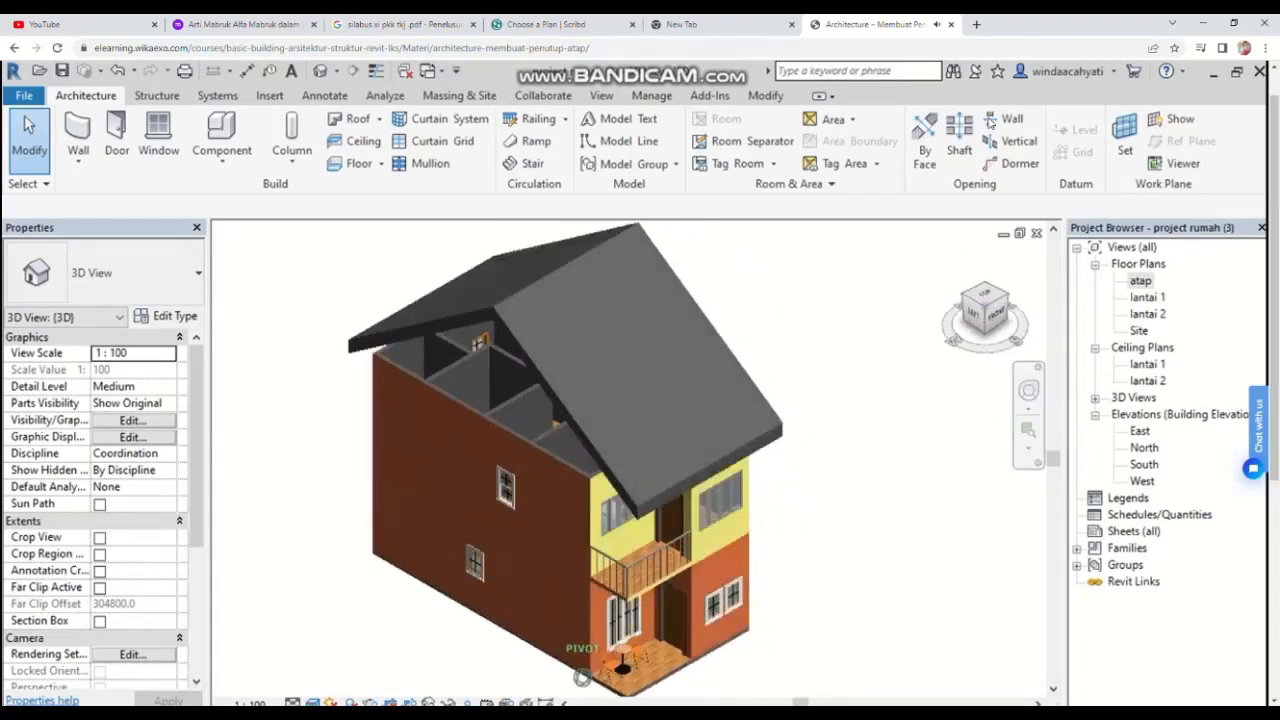
scroll(410, 370, up, 5)
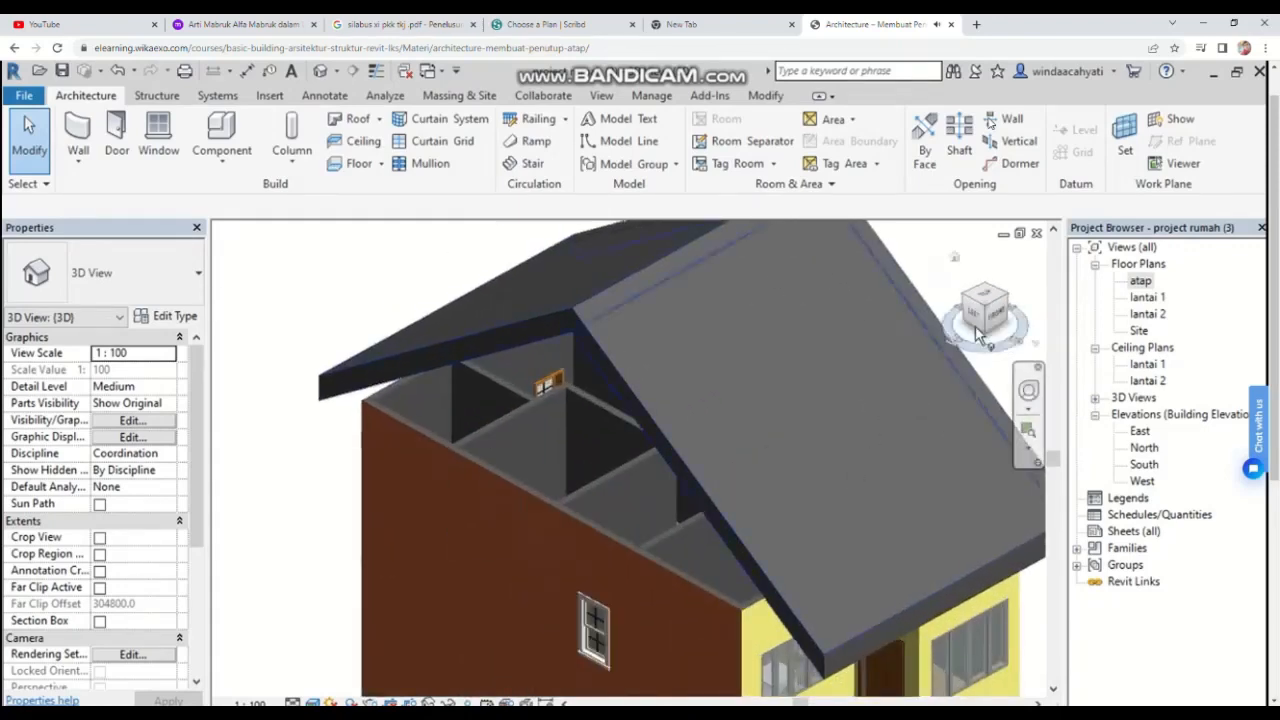
drag(988, 318, 1006, 312)
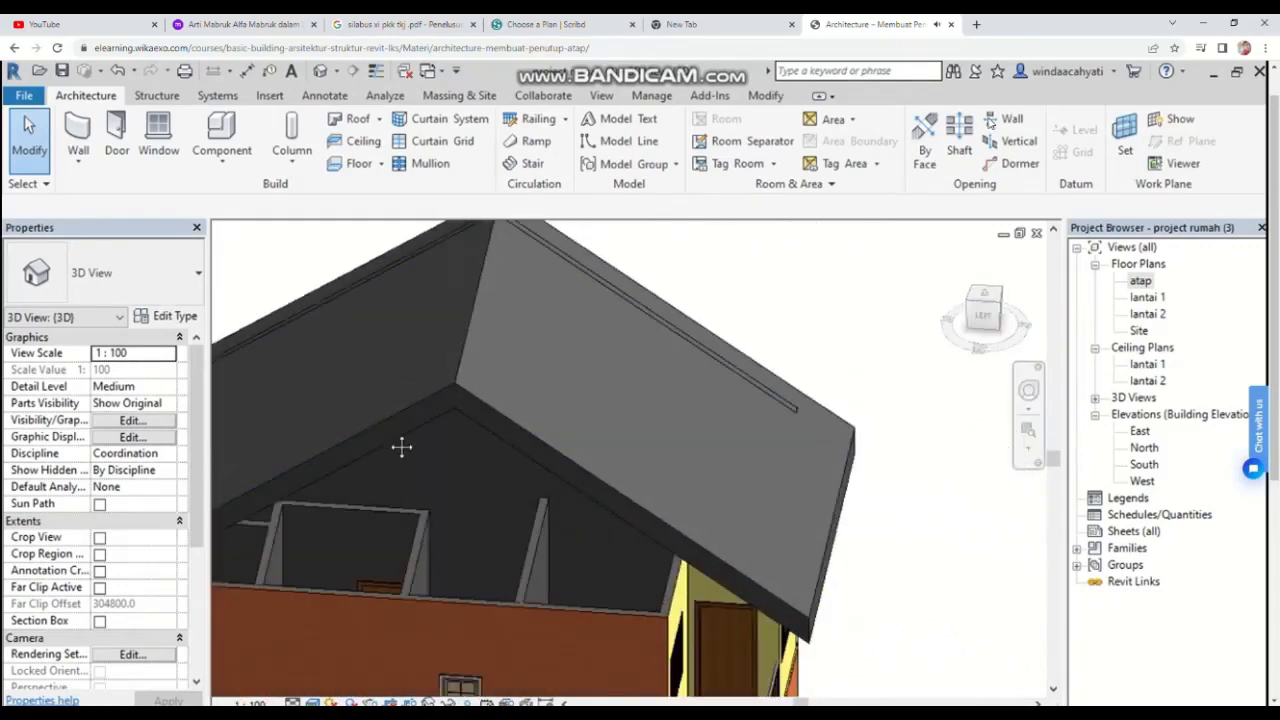
Step: Select the opposite upper gable wall, edit its profile, and pick the roof slope's underside as a profile line
middle_drag(402, 447, 488, 503)
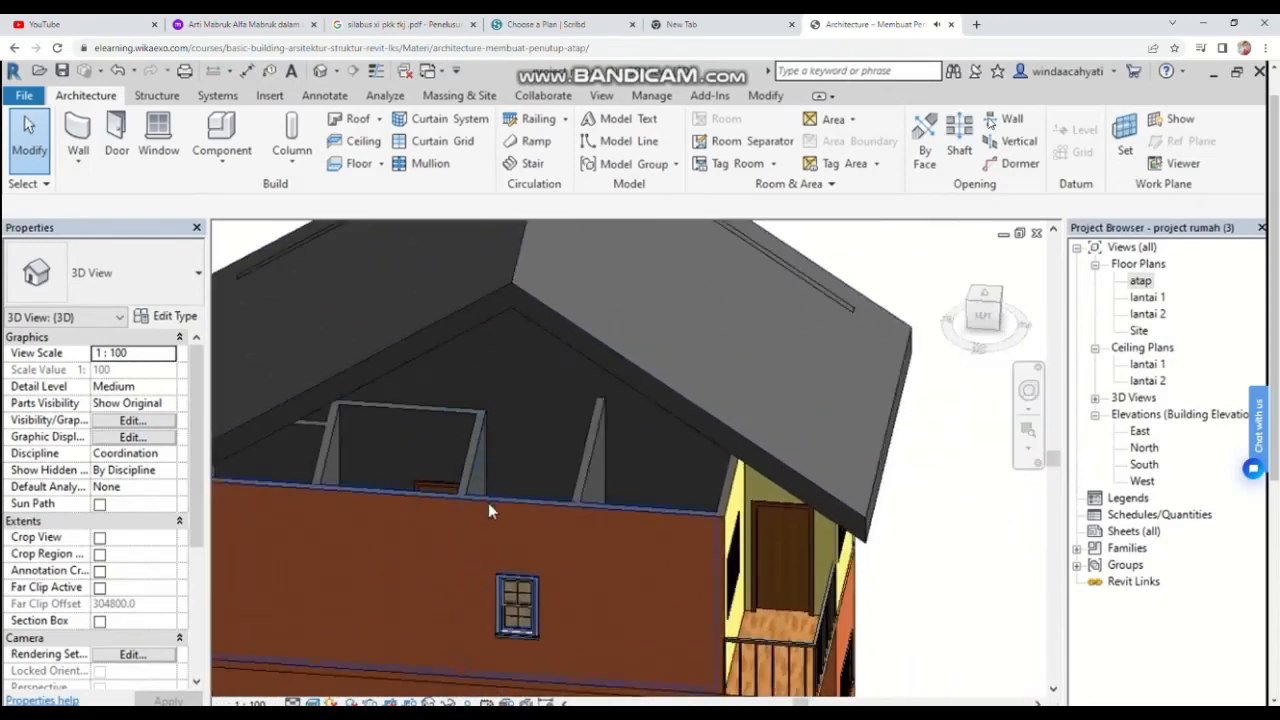
click(486, 508)
click(751, 140)
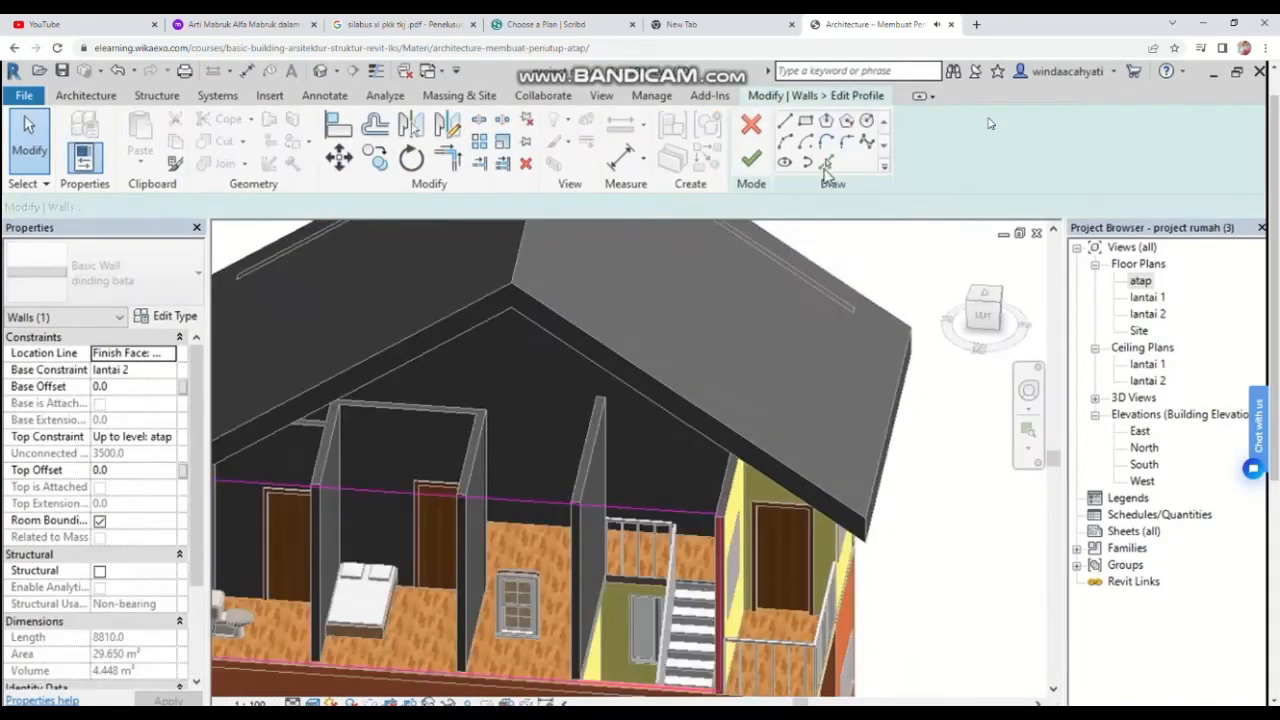
click(825, 162)
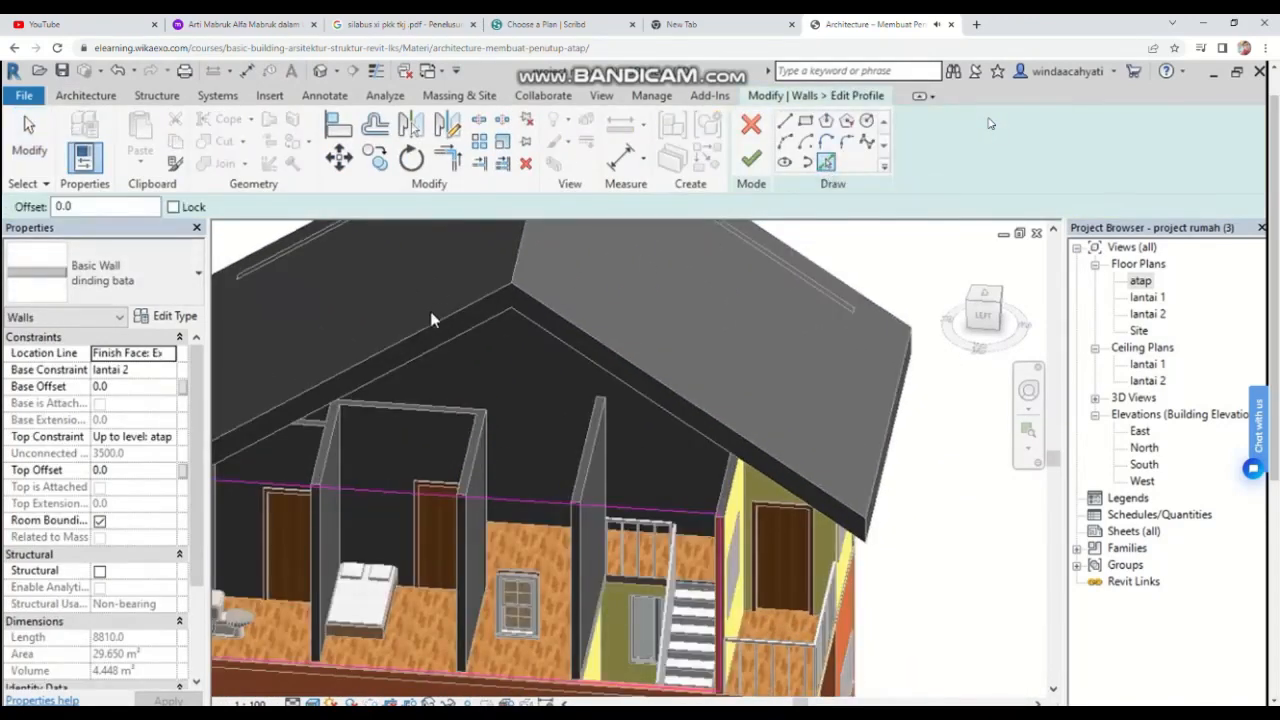
click(587, 330)
Step: Trim the roof slope lines with the wall's left and right side edges into corners
middle_drag(688, 448, 854, 444)
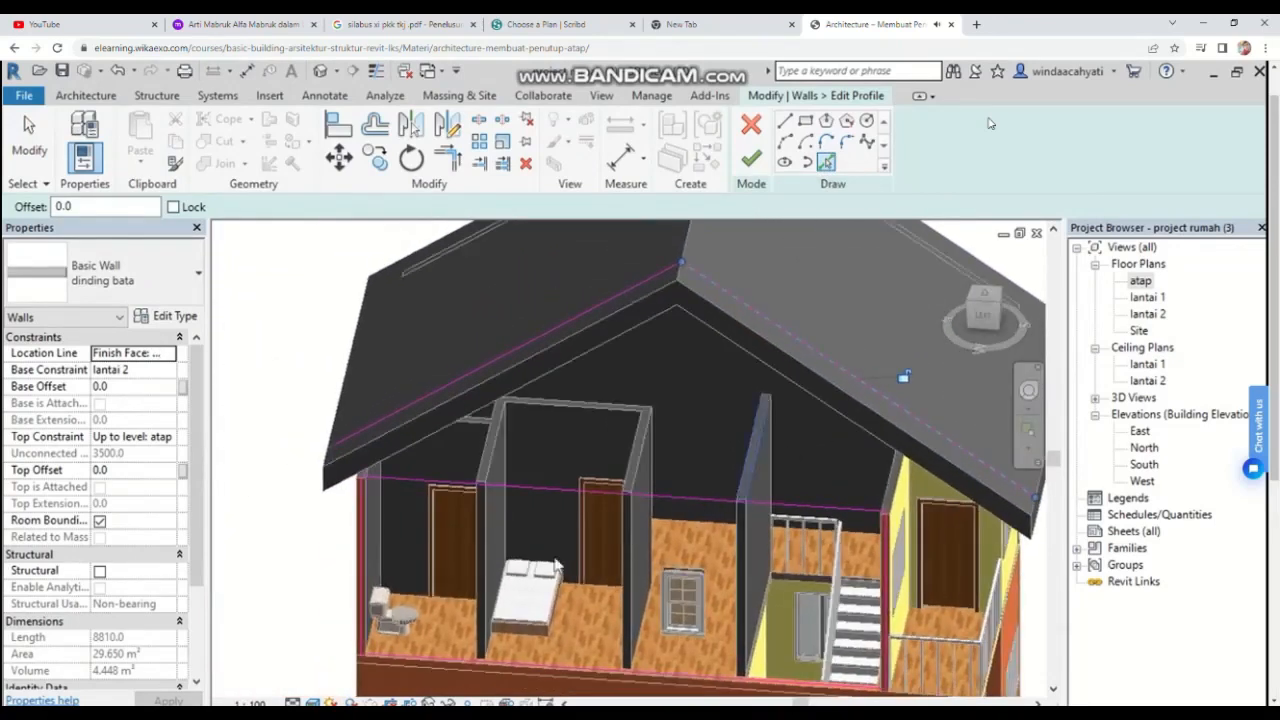
scroll(384, 506, up, 3)
key(t)
key(r)
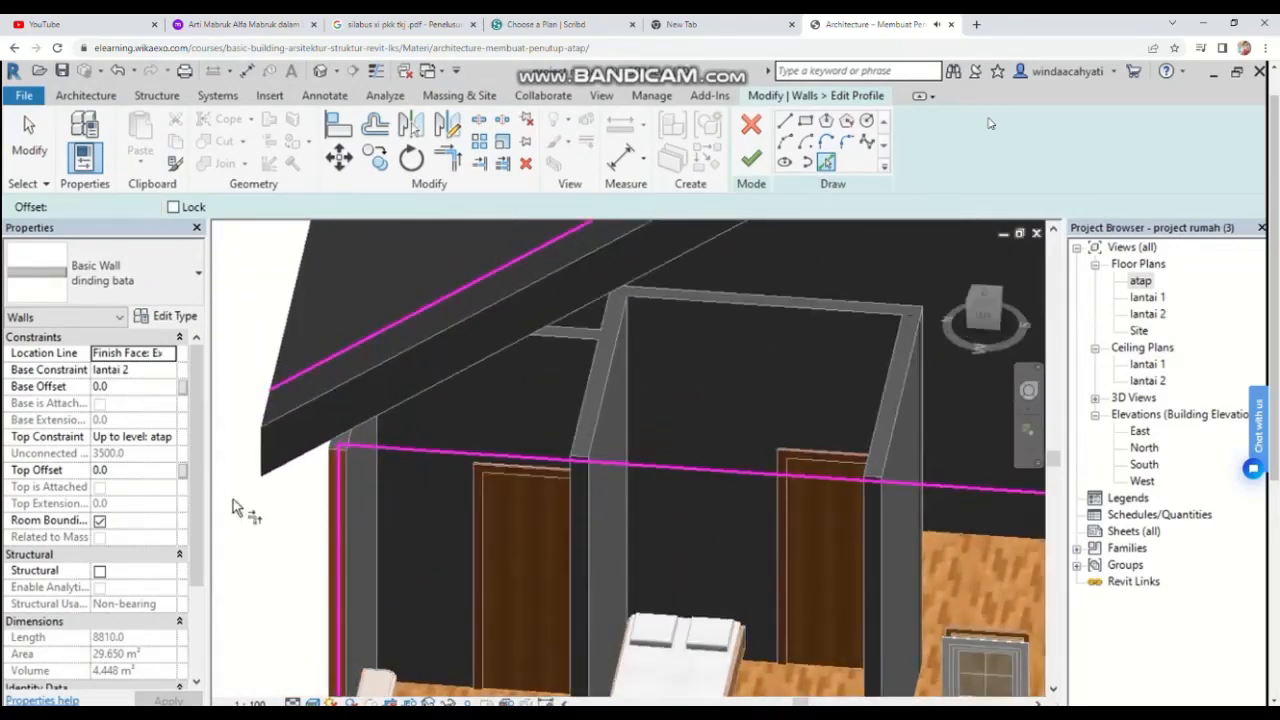
click(372, 336)
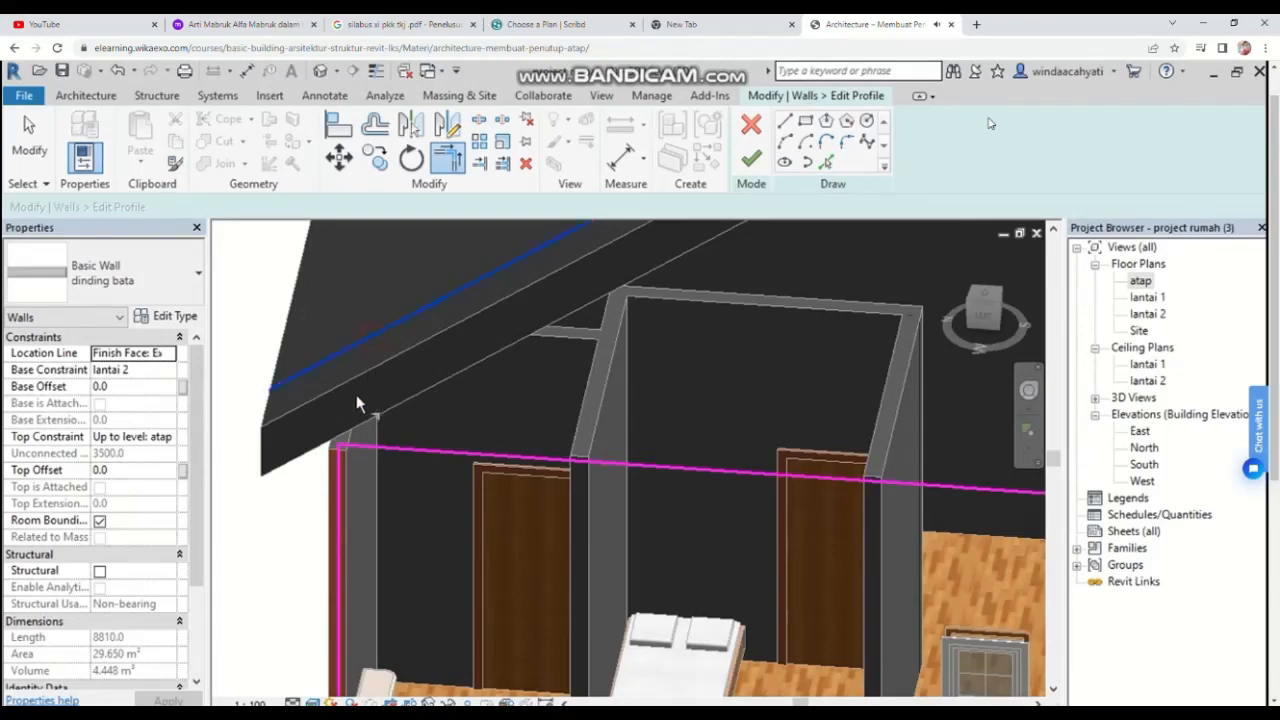
click(340, 459)
scroll(600, 456, down, 3)
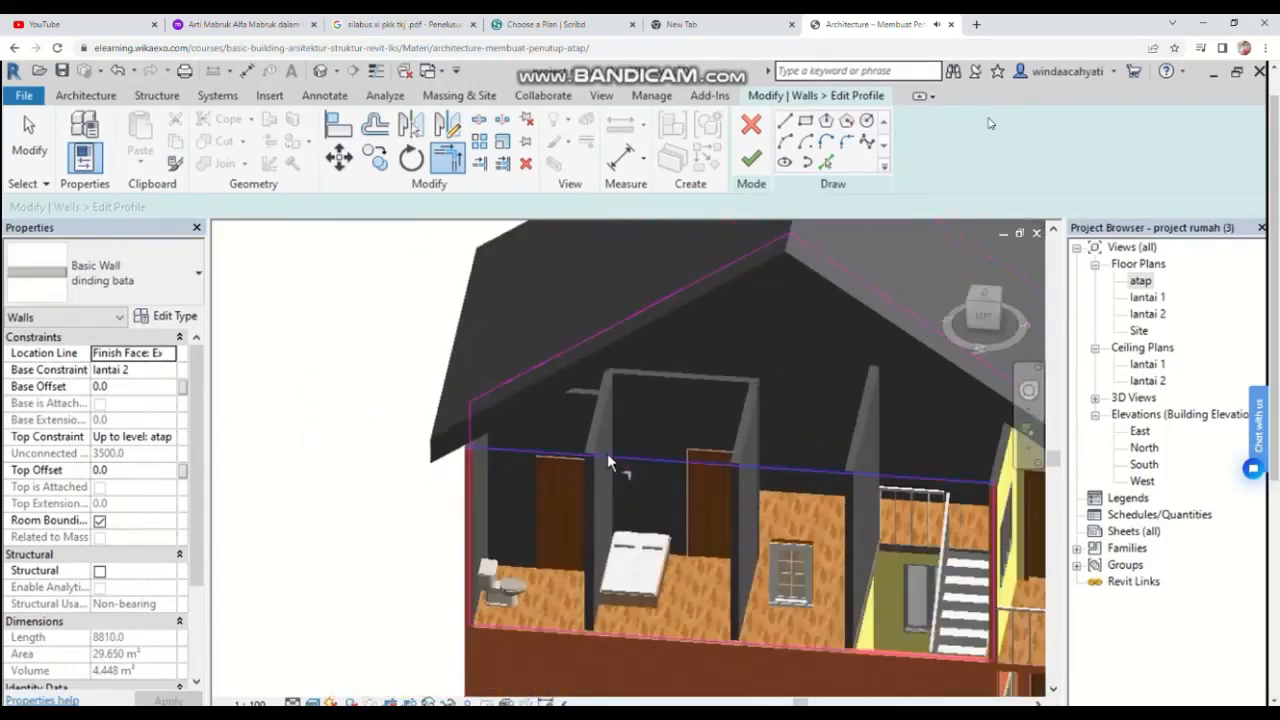
middle_drag(728, 408, 684, 416)
scroll(706, 381, up, 4)
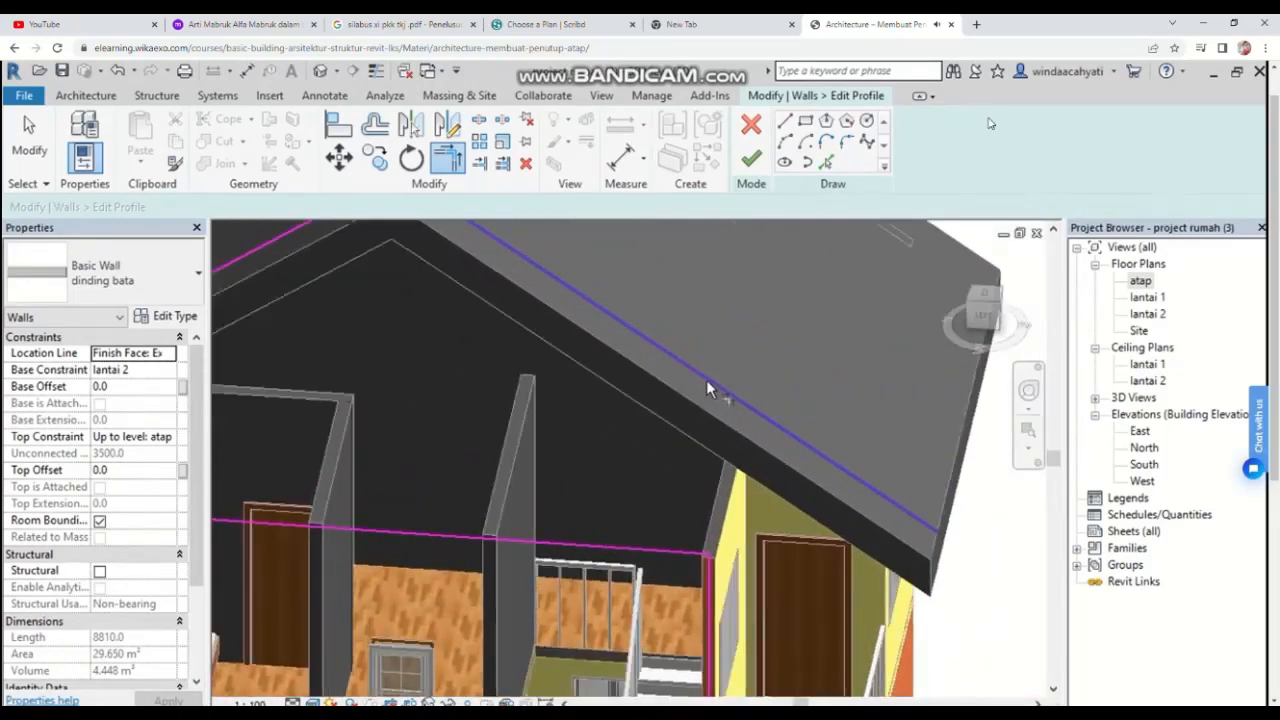
click(713, 603)
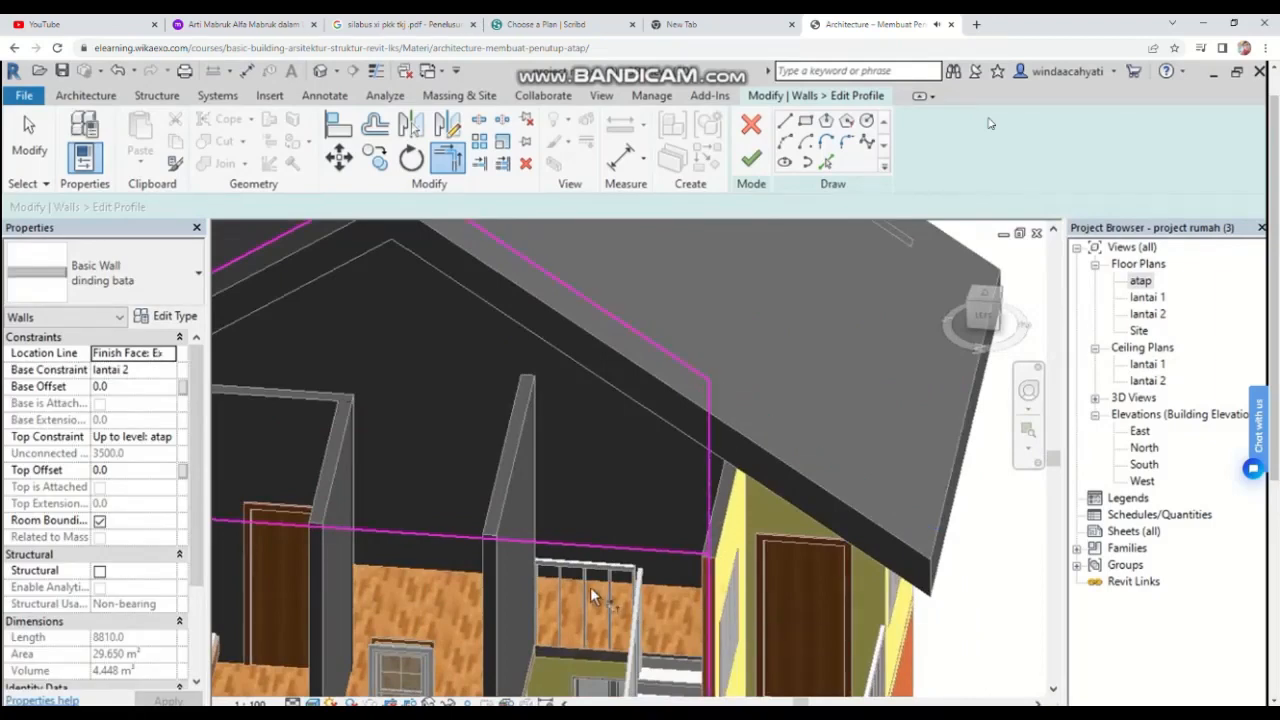
Step: Delete the old horizontal top line of this wall's profile and finish the profile edit
key(Escape)
click(588, 546)
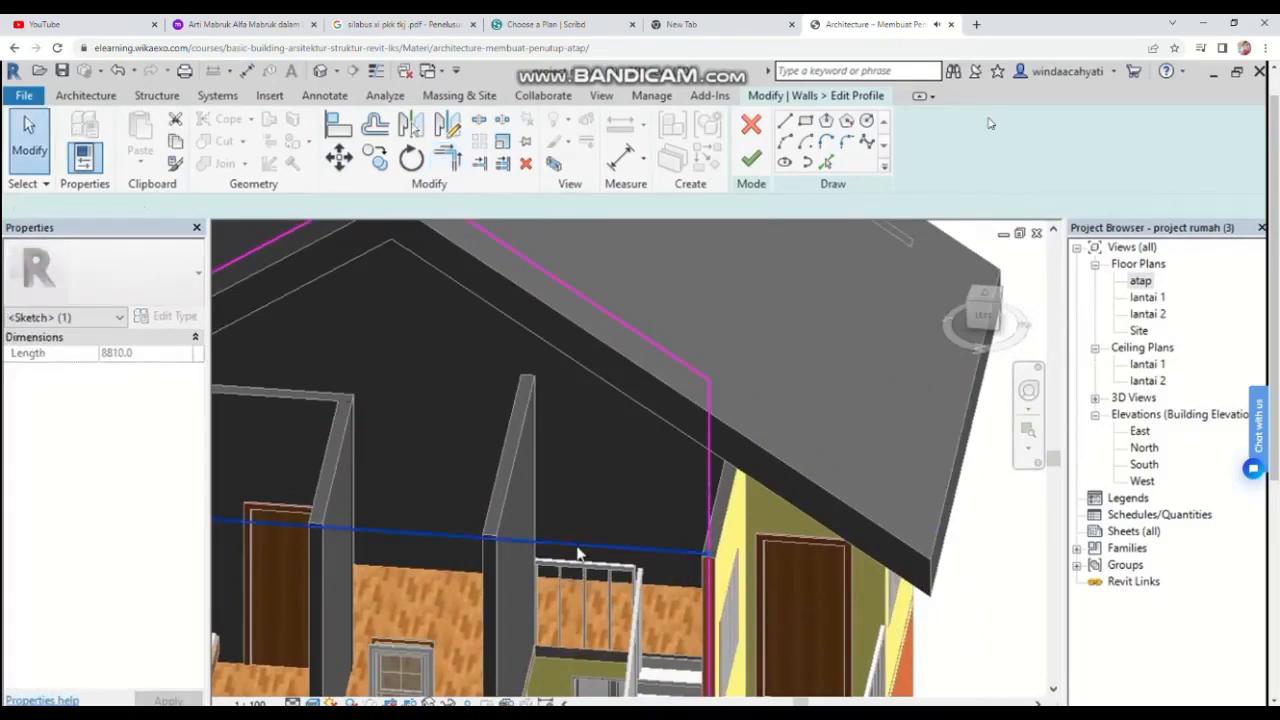
key(Delete)
scroll(613, 553, down, 5)
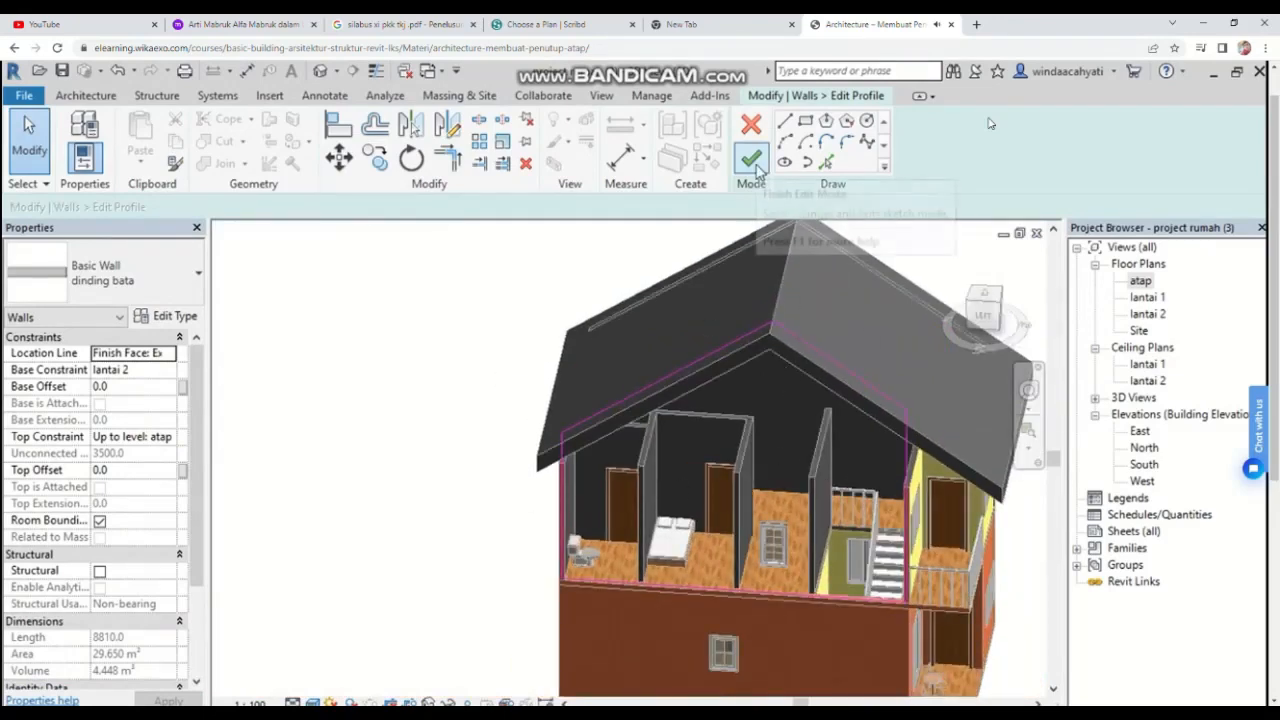
click(752, 160)
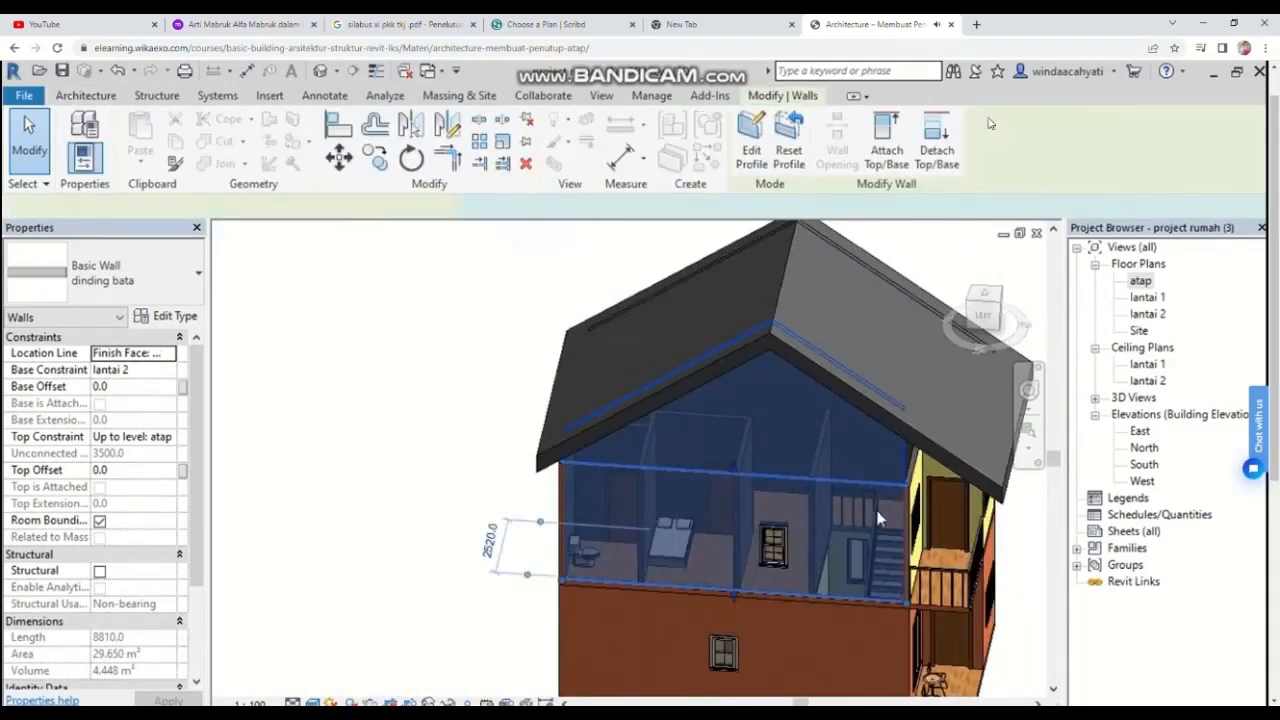
Step: Orbit and zoom the 3D view to check both gable walls meeting the roof
click(936, 254)
middle_drag(940, 541, 724, 541)
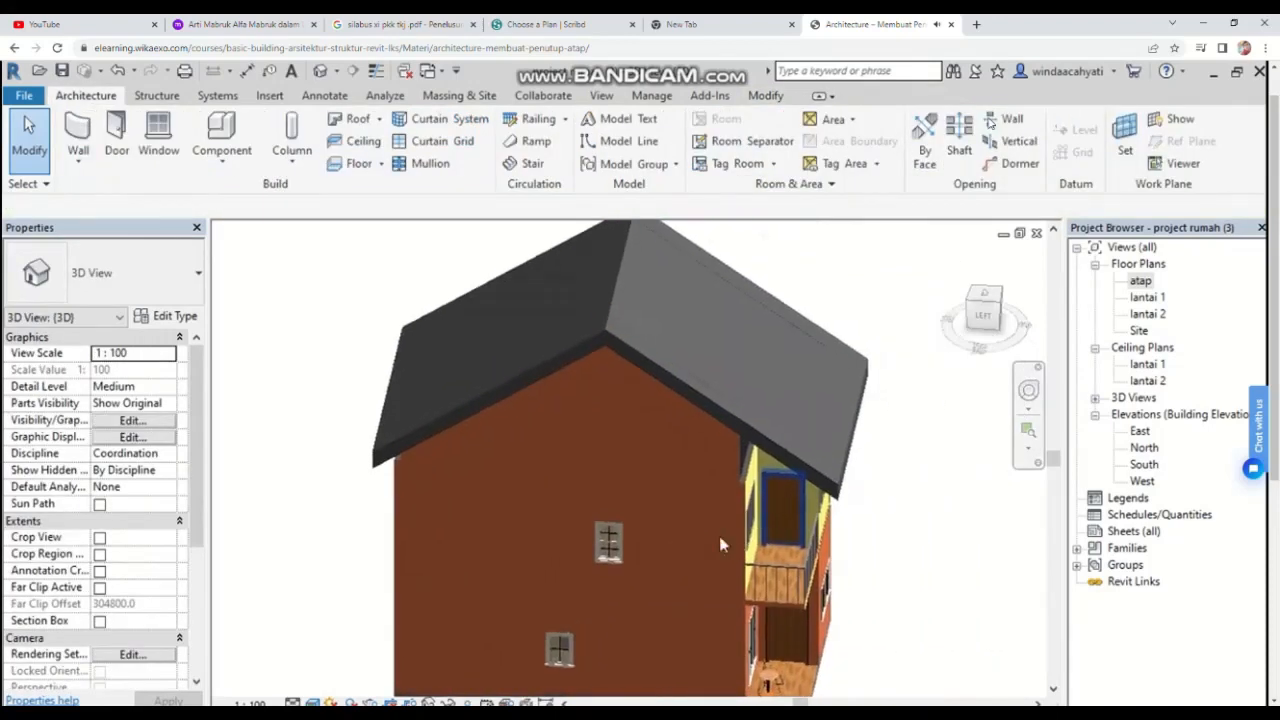
drag(994, 315, 932, 314)
click(995, 312)
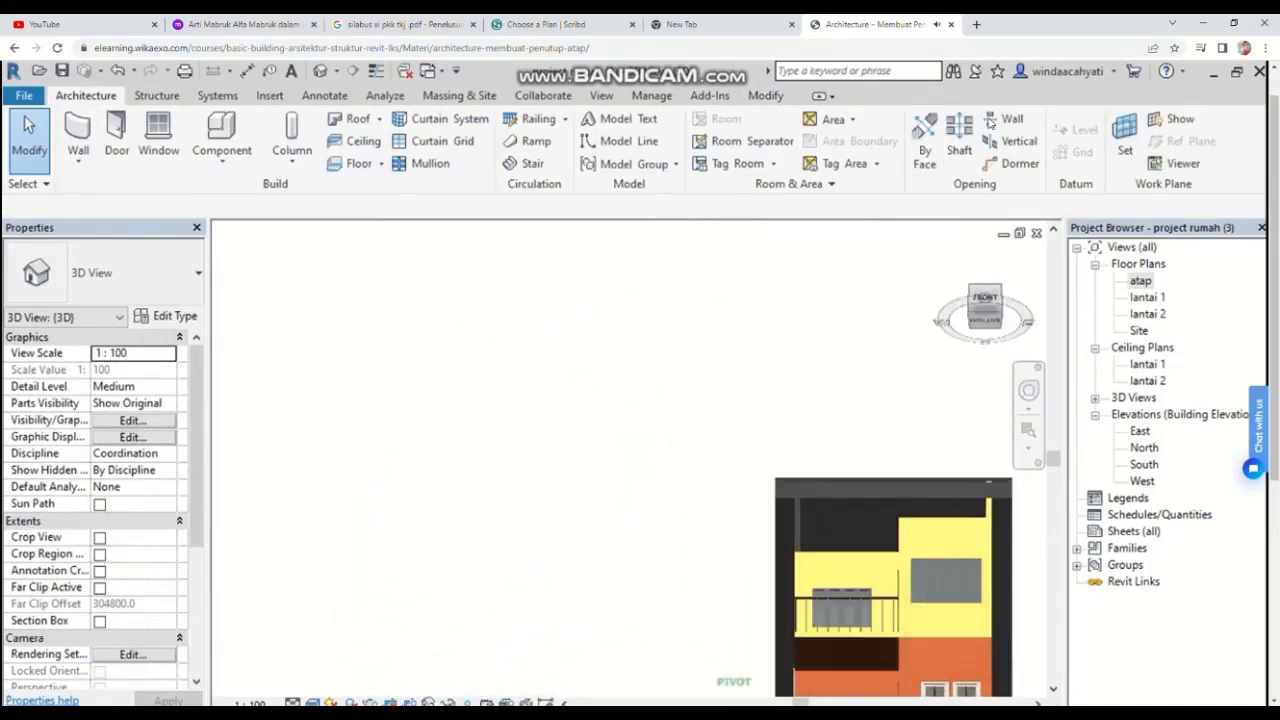
drag(1001, 310, 1030, 320)
scroll(655, 430, up, 3)
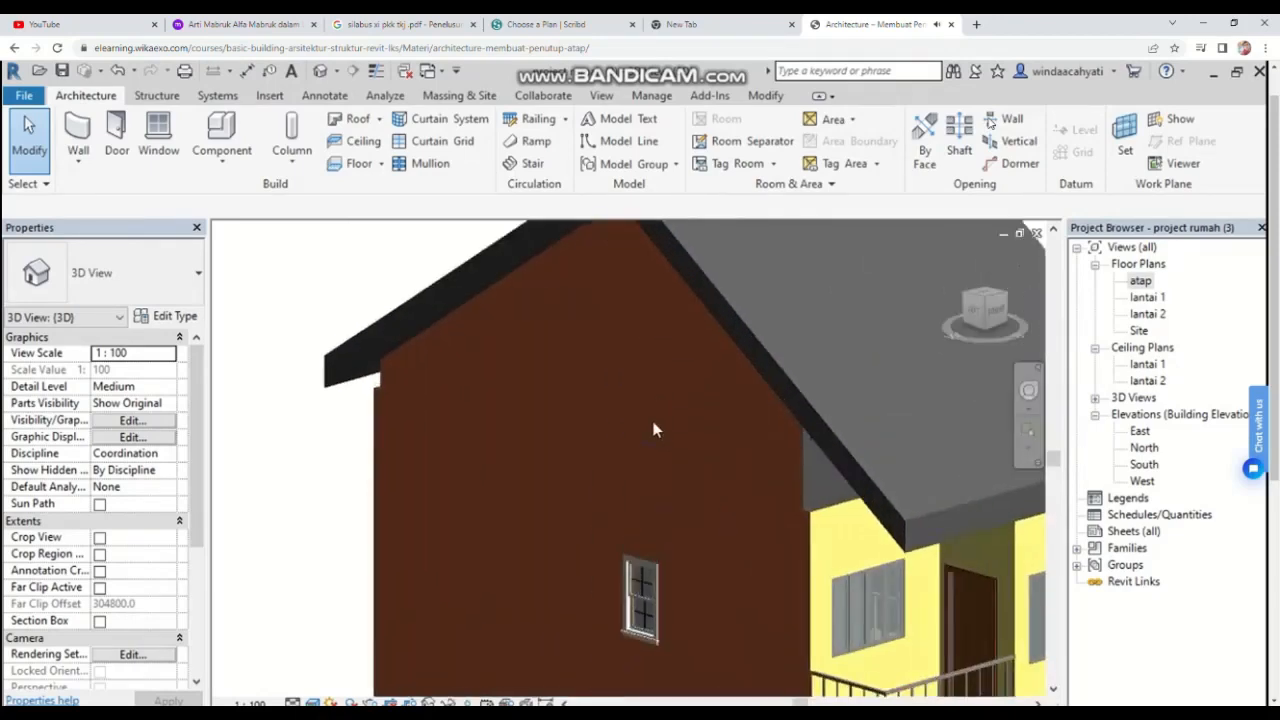
scroll(752, 553, down, 5)
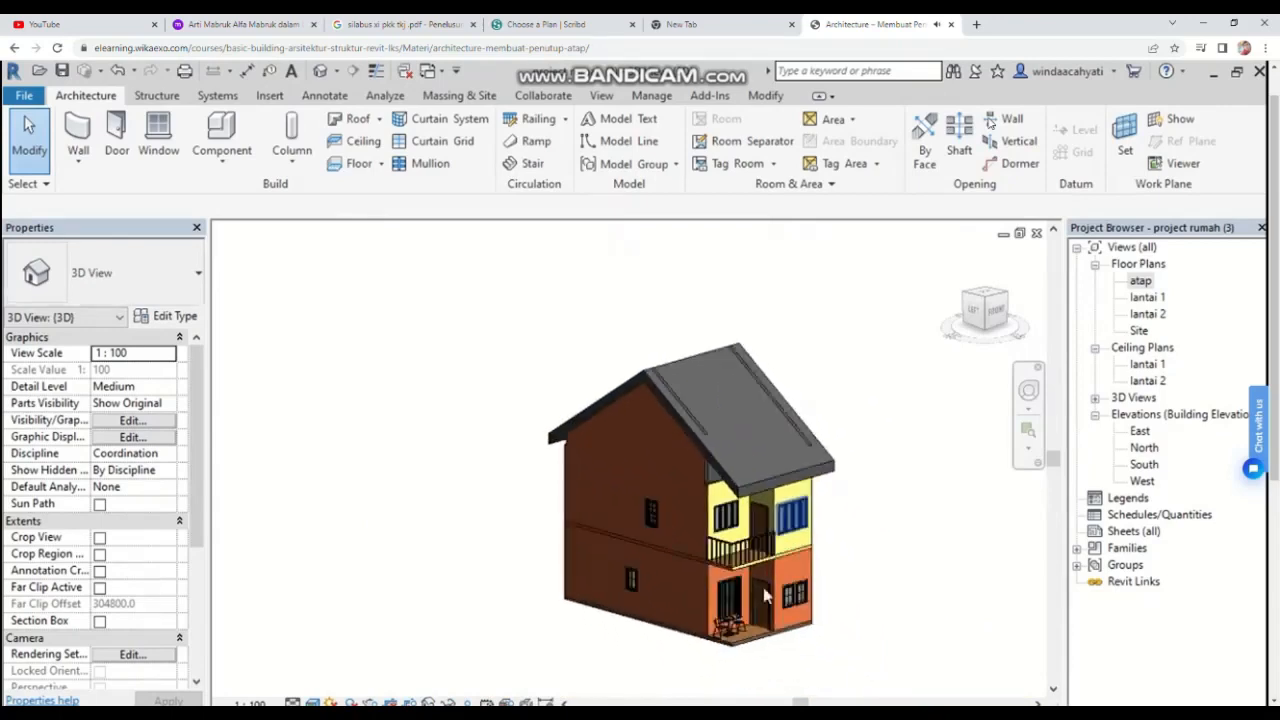
scroll(778, 617, up, 2)
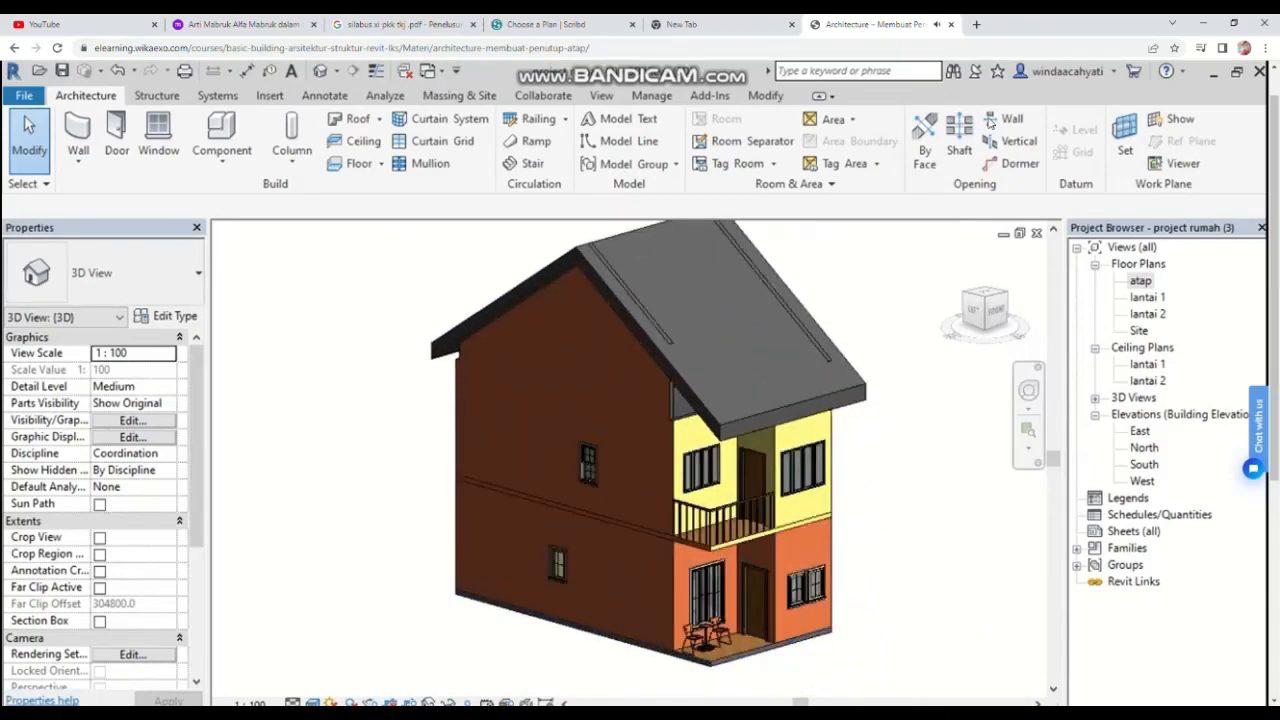
click(600, 714)
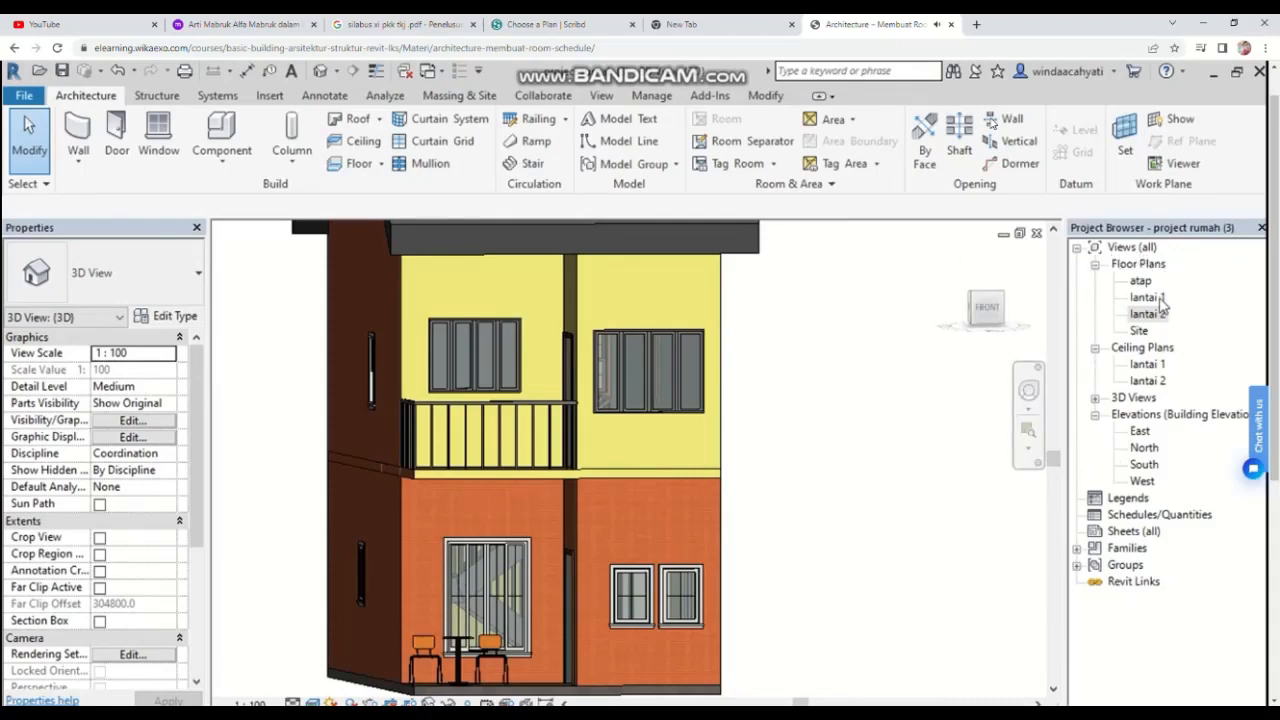
Step: Place rooms in the enclosed spaces of the lantai 1 floor plan
double_click(1155, 298)
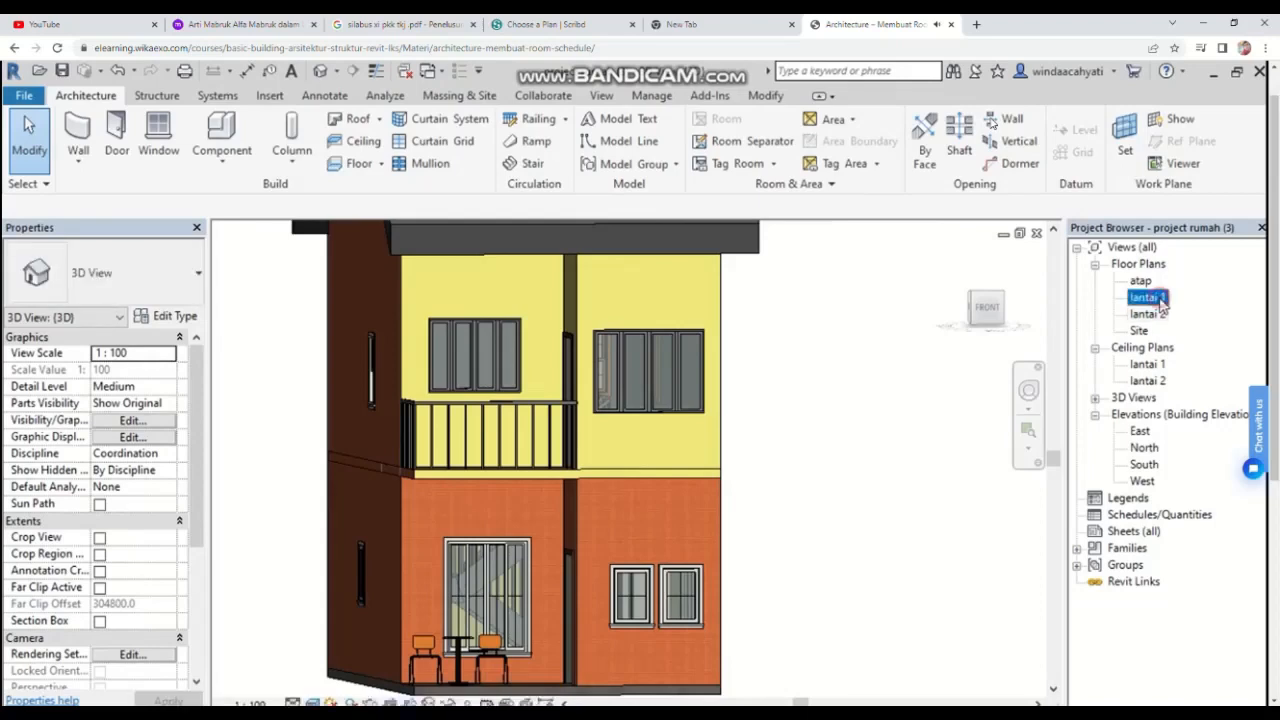
scroll(612, 500, down, 4)
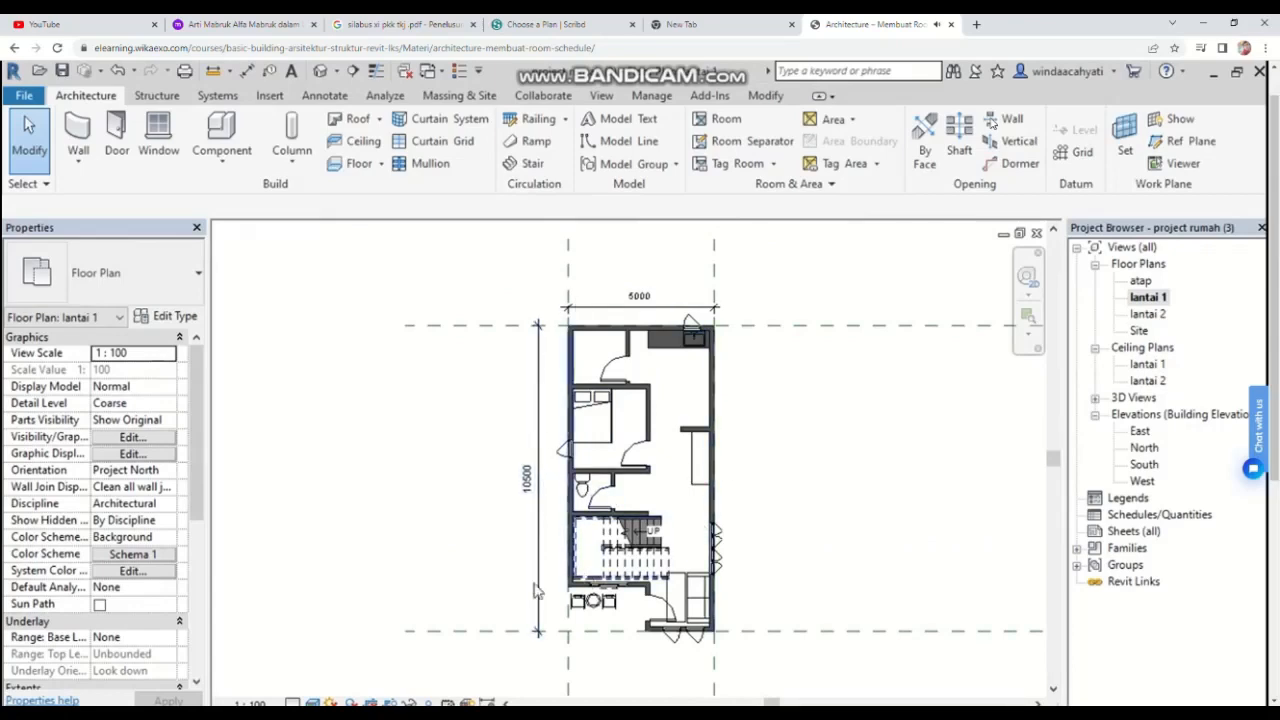
scroll(476, 548, up, 2)
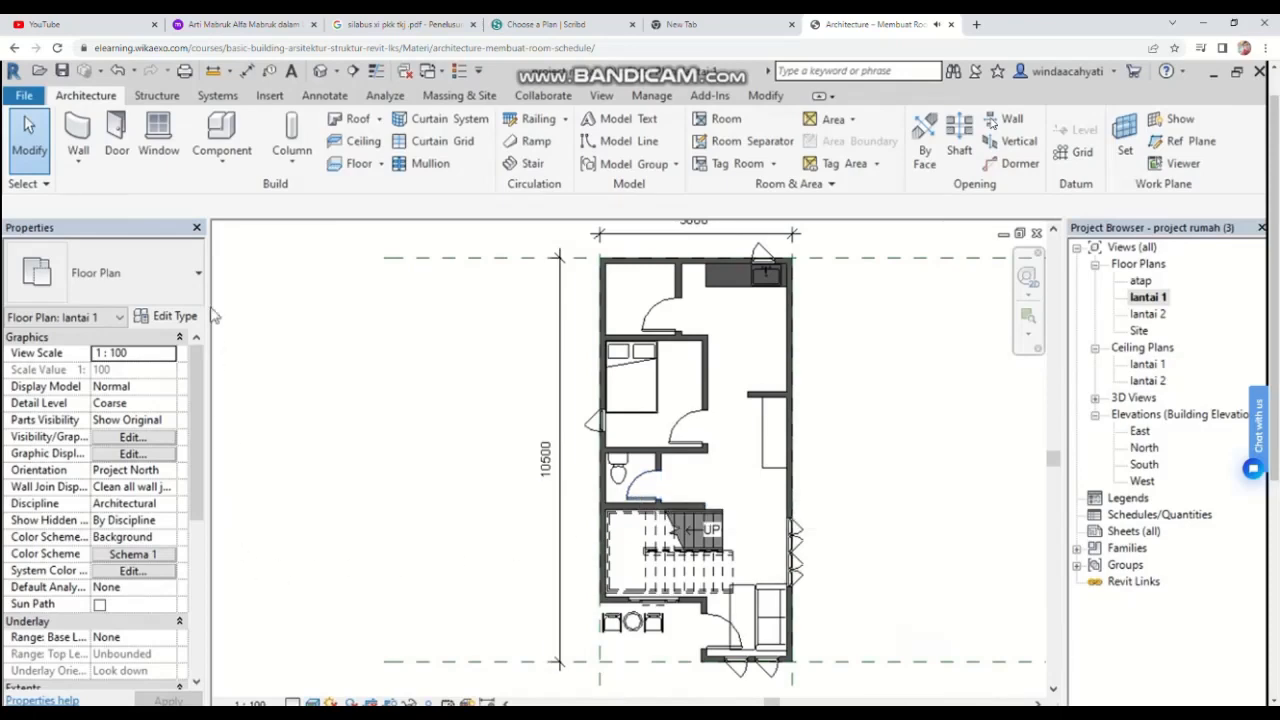
click(740, 130)
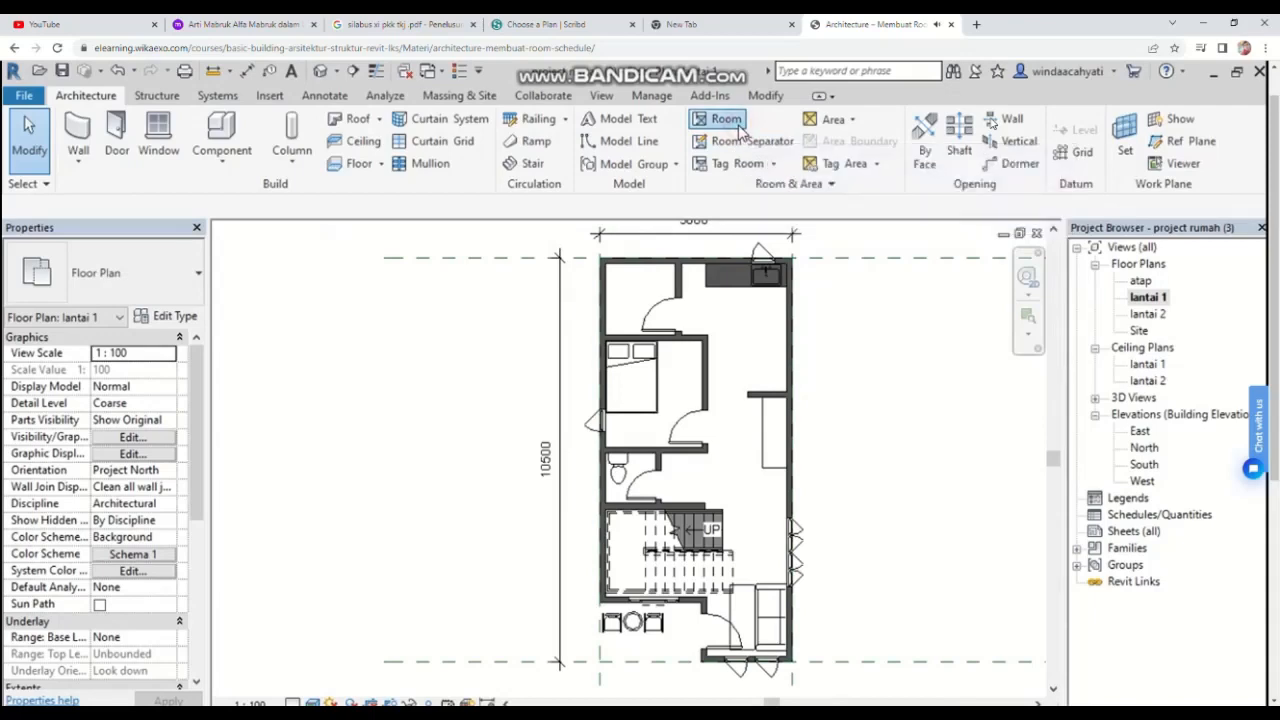
click(643, 316)
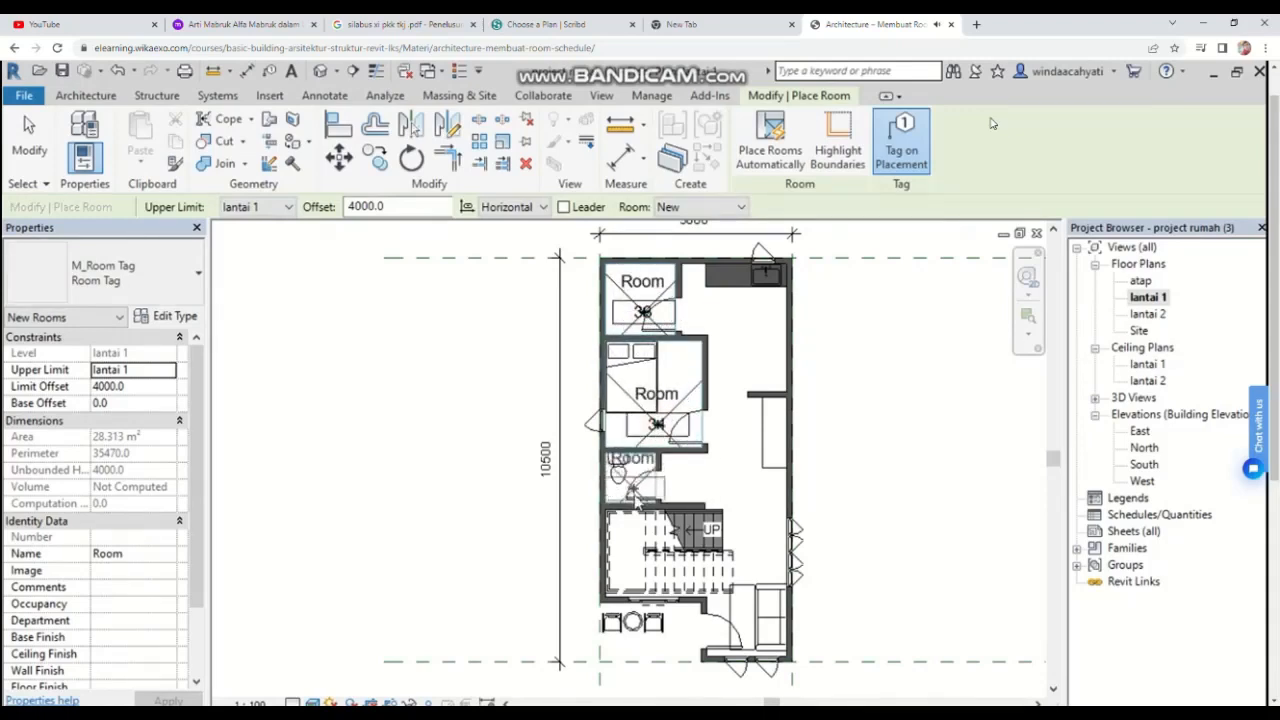
click(634, 495)
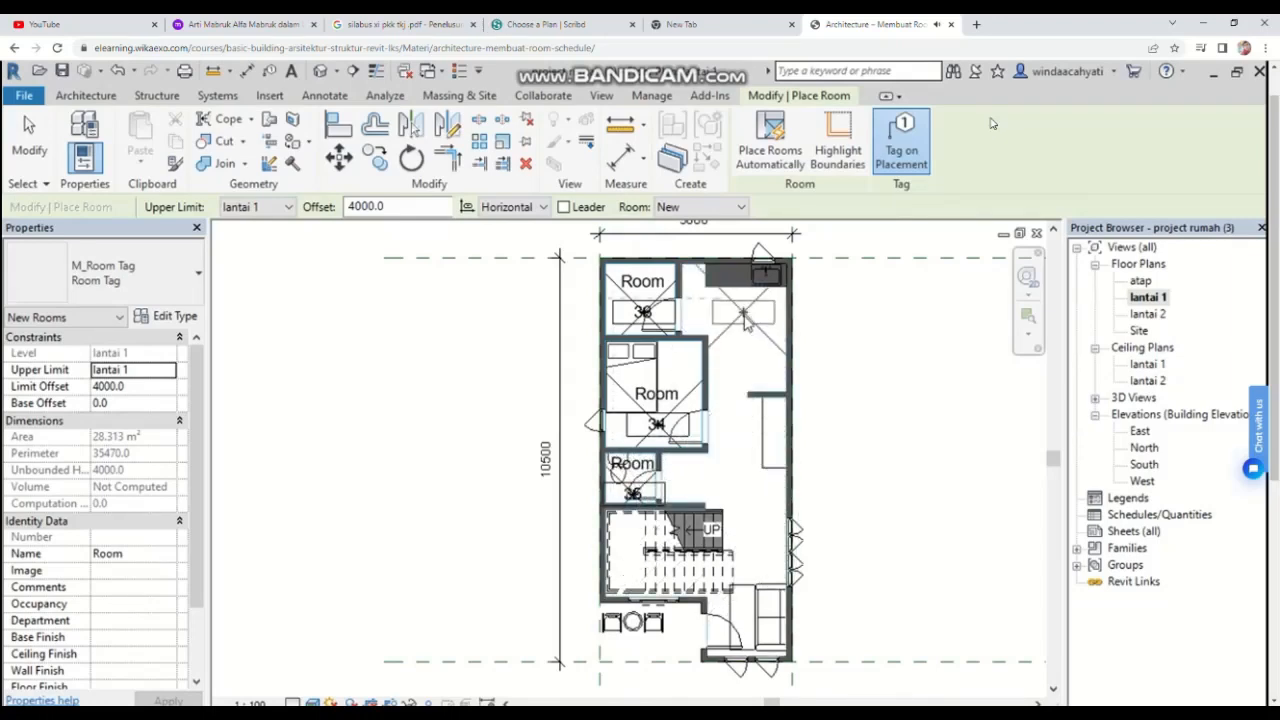
click(742, 350)
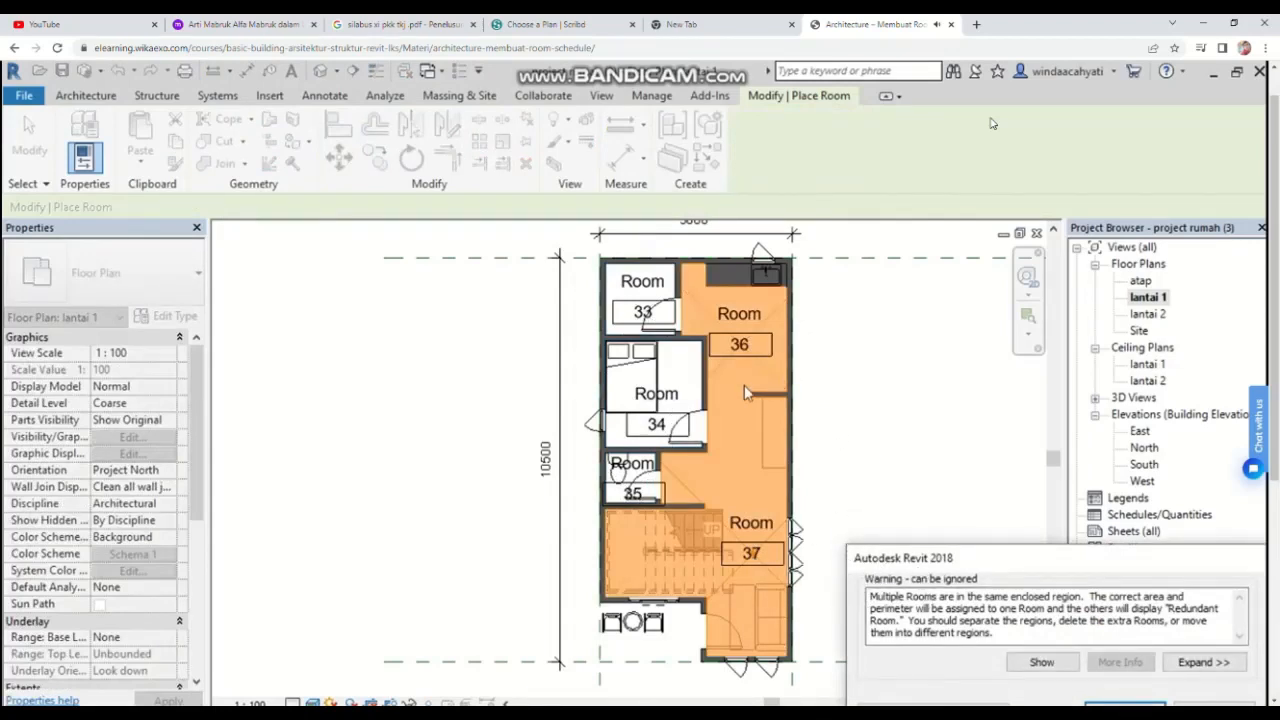
Step: Rename the top-left room's tag to service area
scroll(744, 385, up, 3)
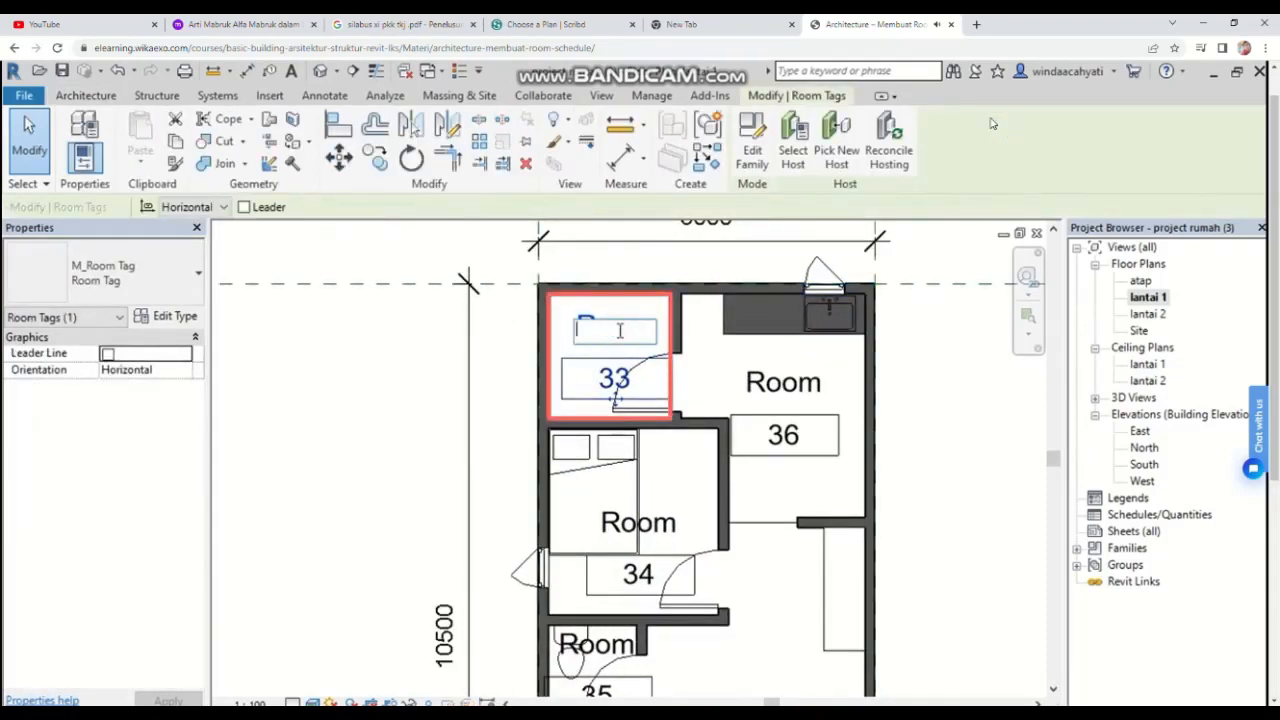
click(616, 396)
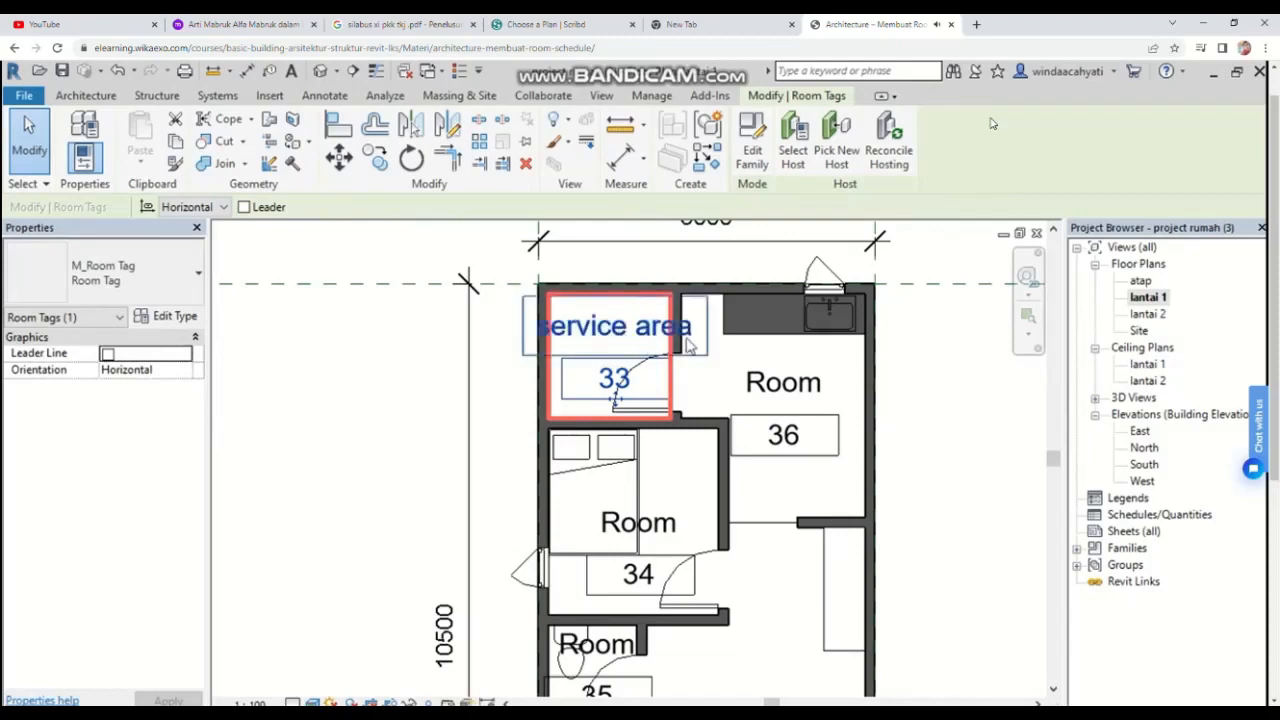
Step: Rename the room tag in the upper-right space to dapur
click(783, 383)
key(BackSpace)
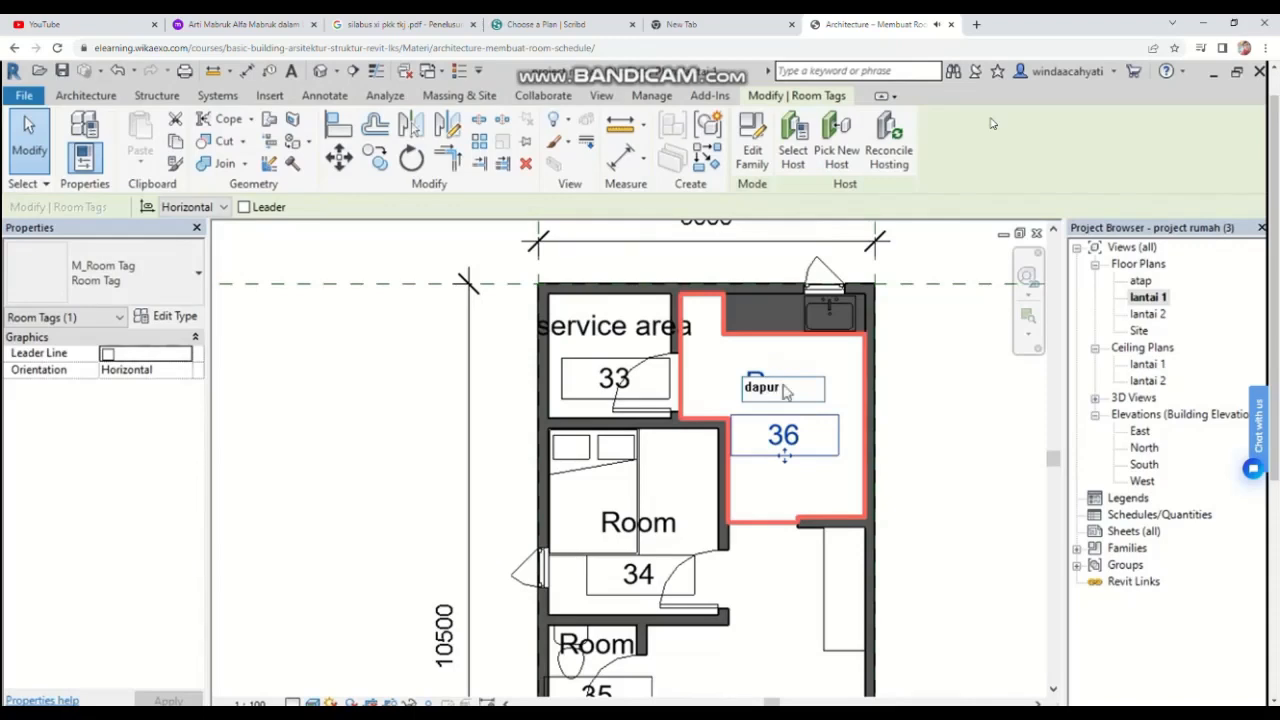
text(dapur)
key(Return)
Step: Rename the bedroom's room tag to kamar utama
click(663, 528)
click(663, 528)
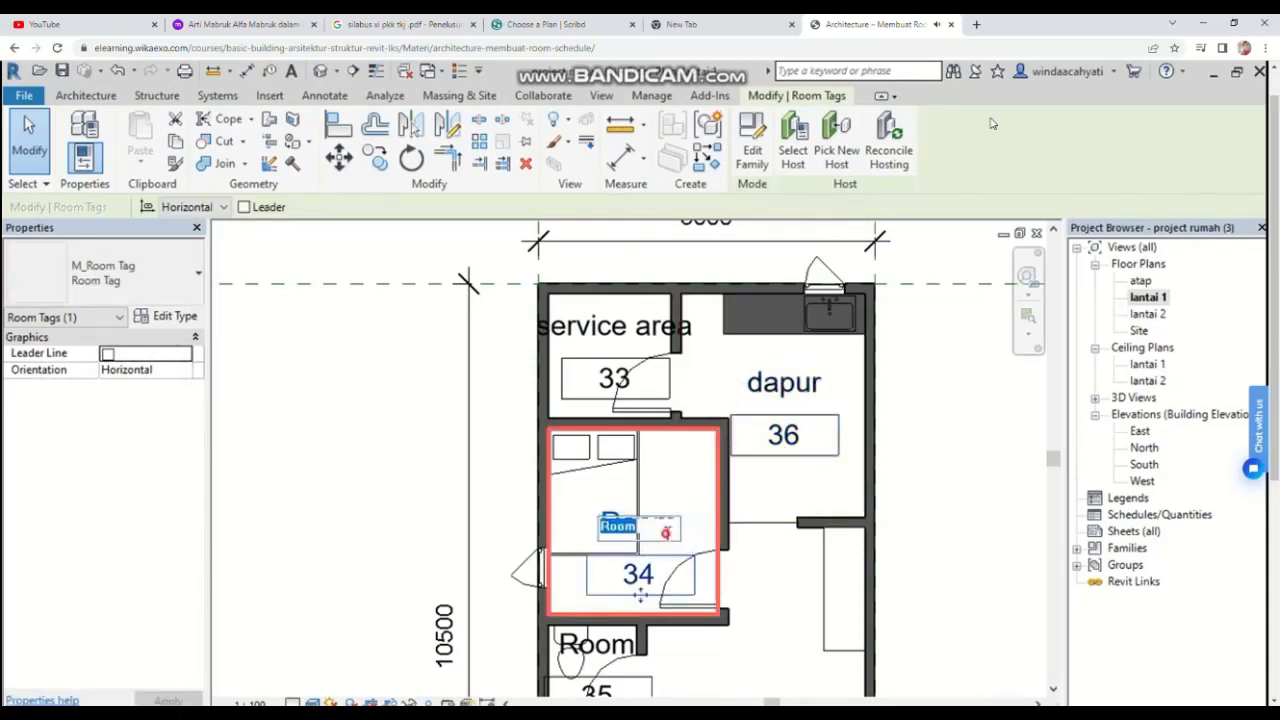
key(BackSpace)
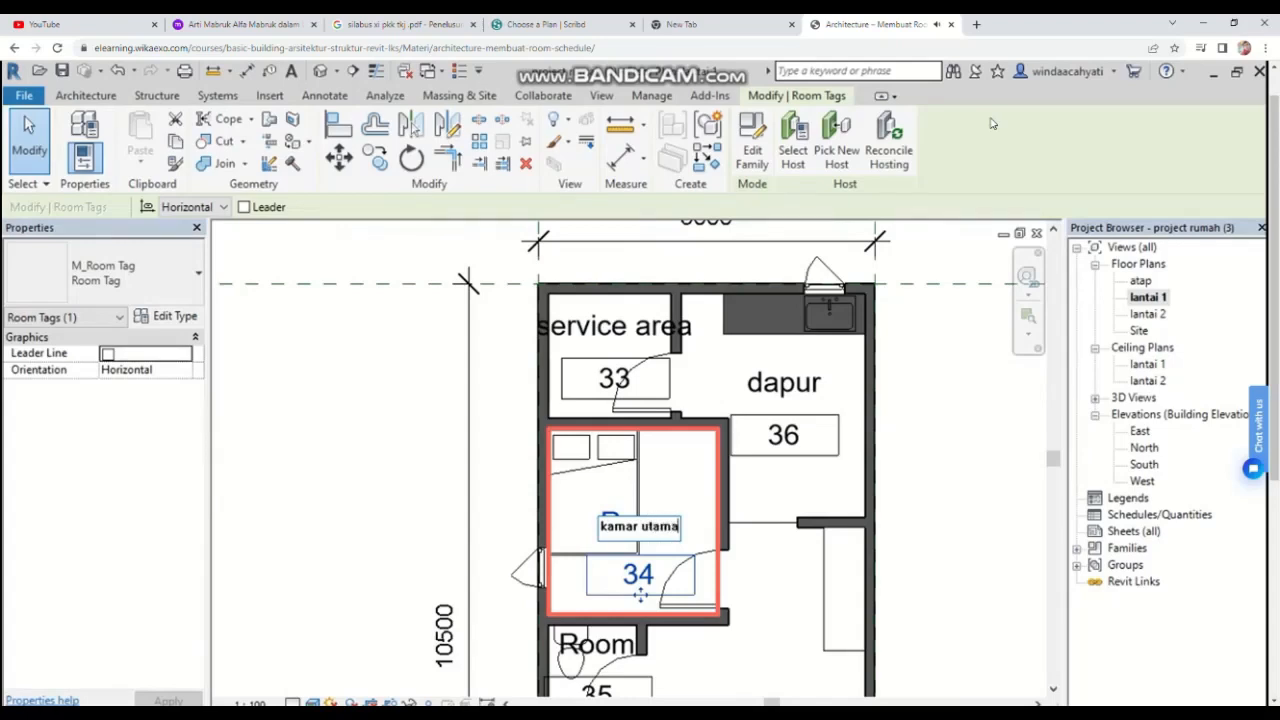
key(Return)
Step: Rename the small room tag below the bedroom to toilet
scroll(666, 531, down, 1)
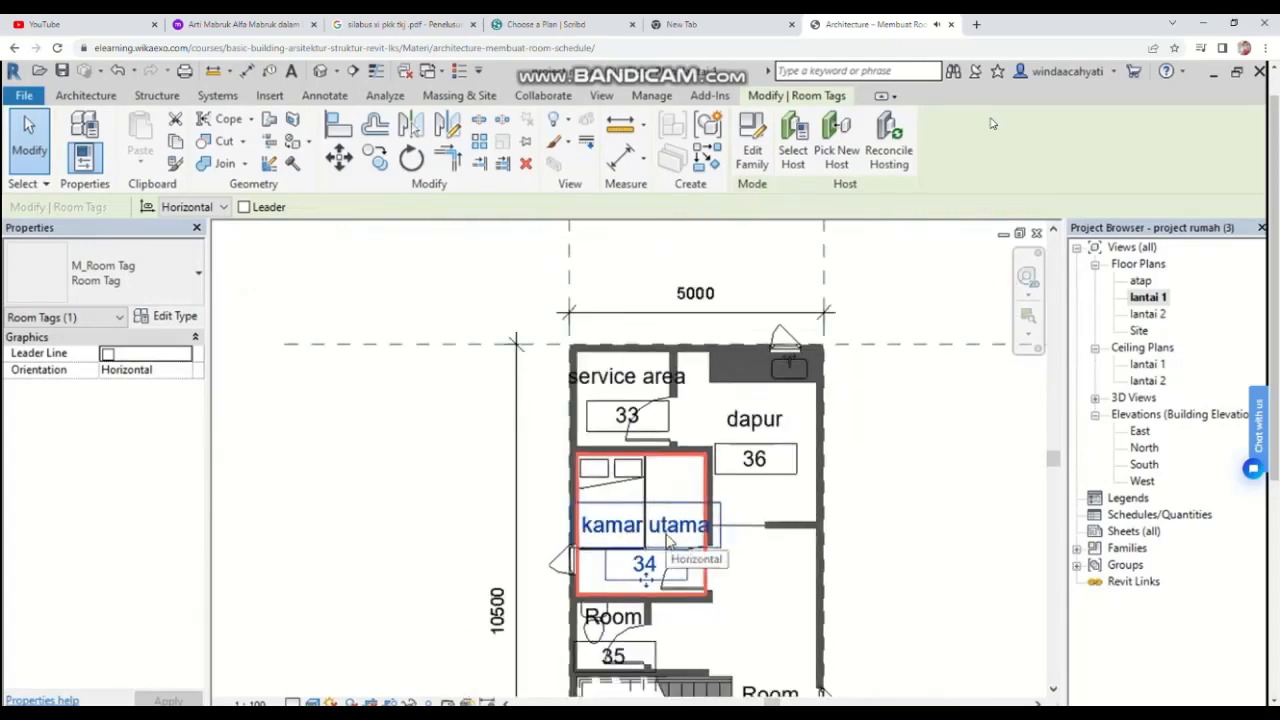
click(612, 612)
click(612, 614)
key(BackSpace)
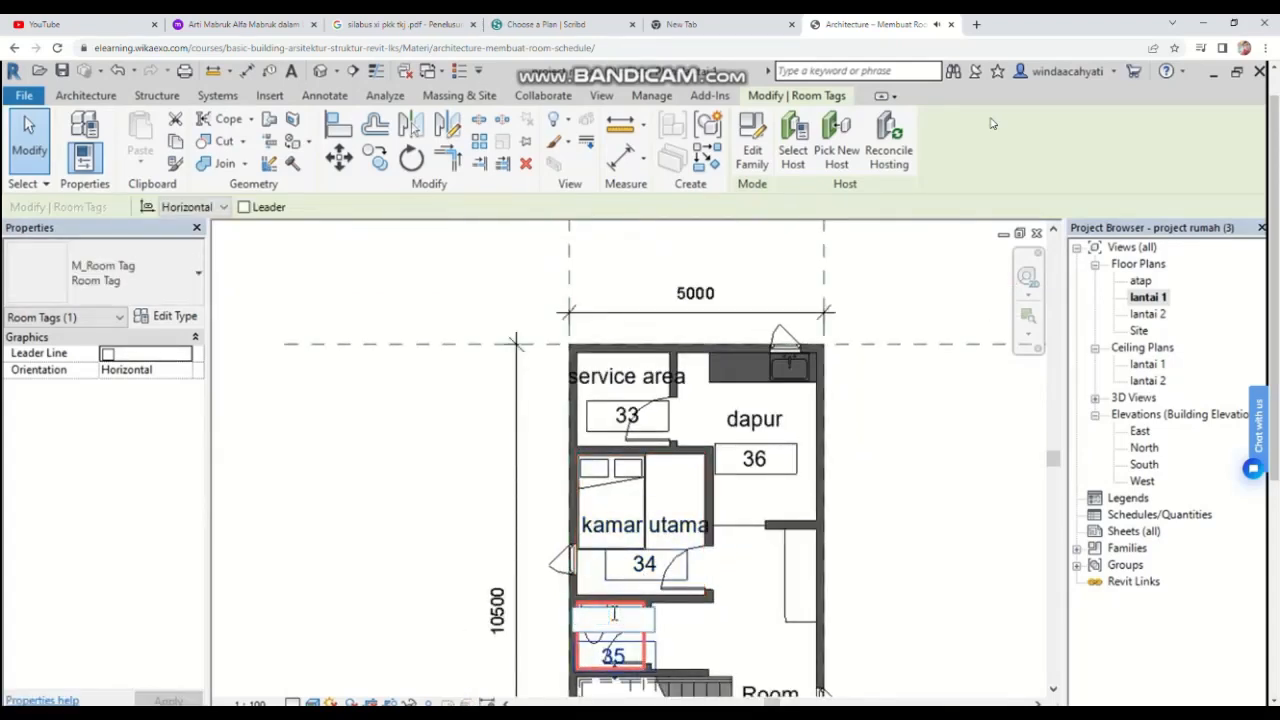
key(Return)
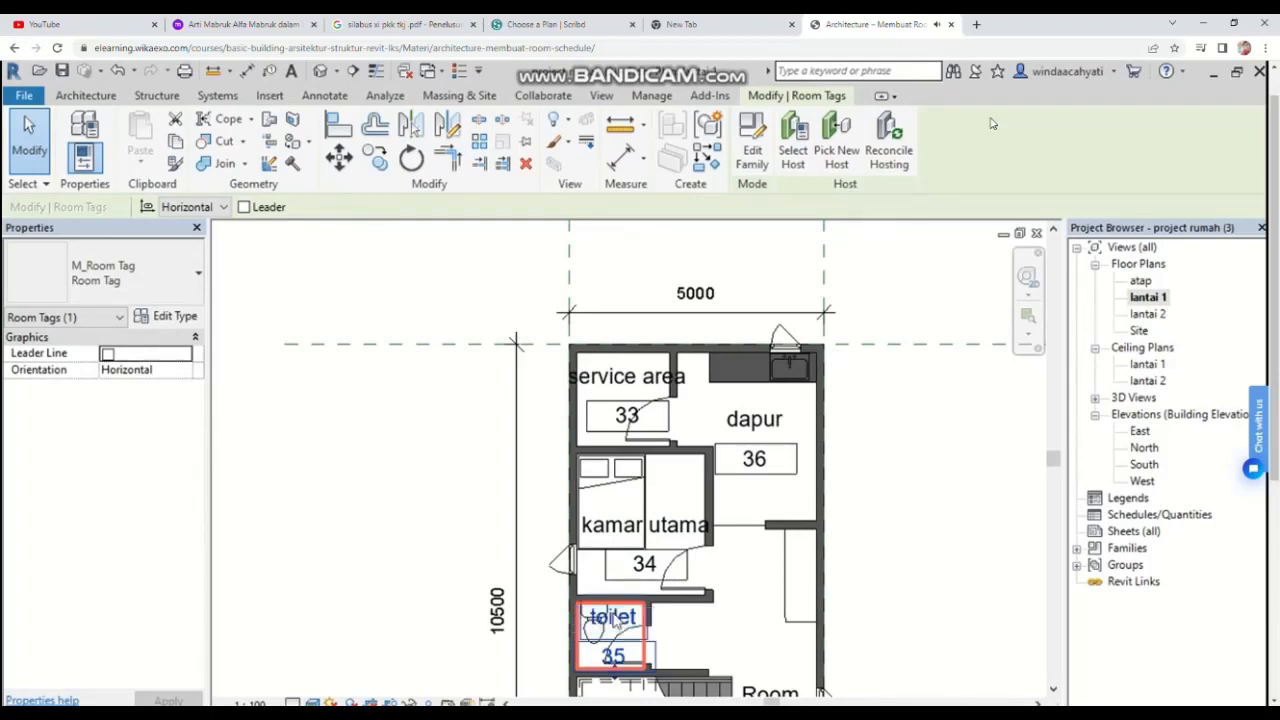
Step: Rename the room tag beside the staircase to ruang tamu
middle_drag(617, 622, 627, 430)
click(778, 525)
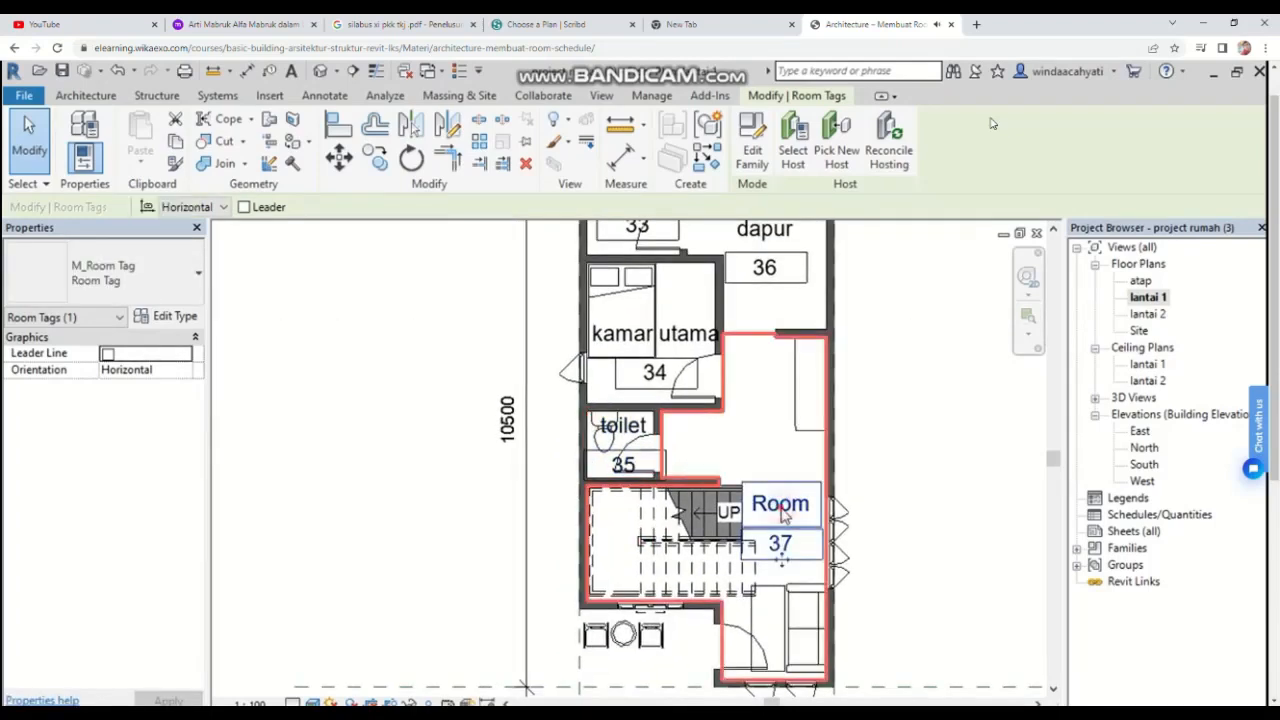
click(783, 507)
key(BackSpace)
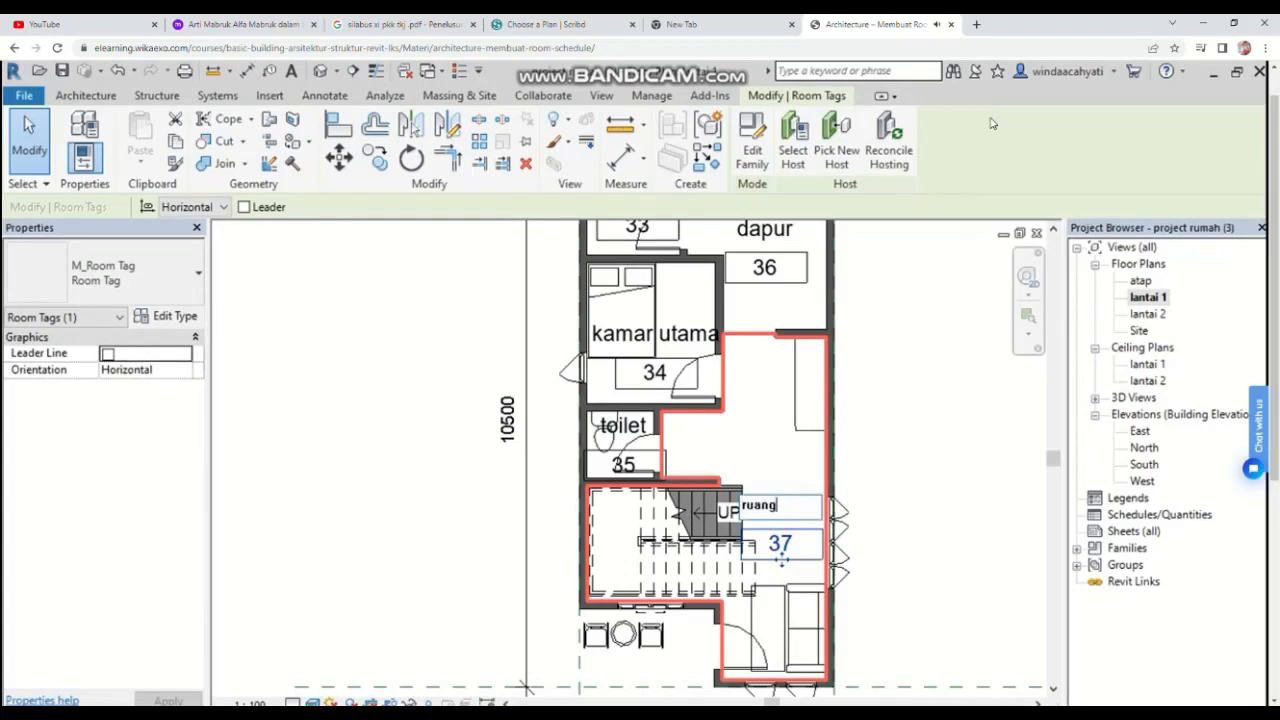
key(Return)
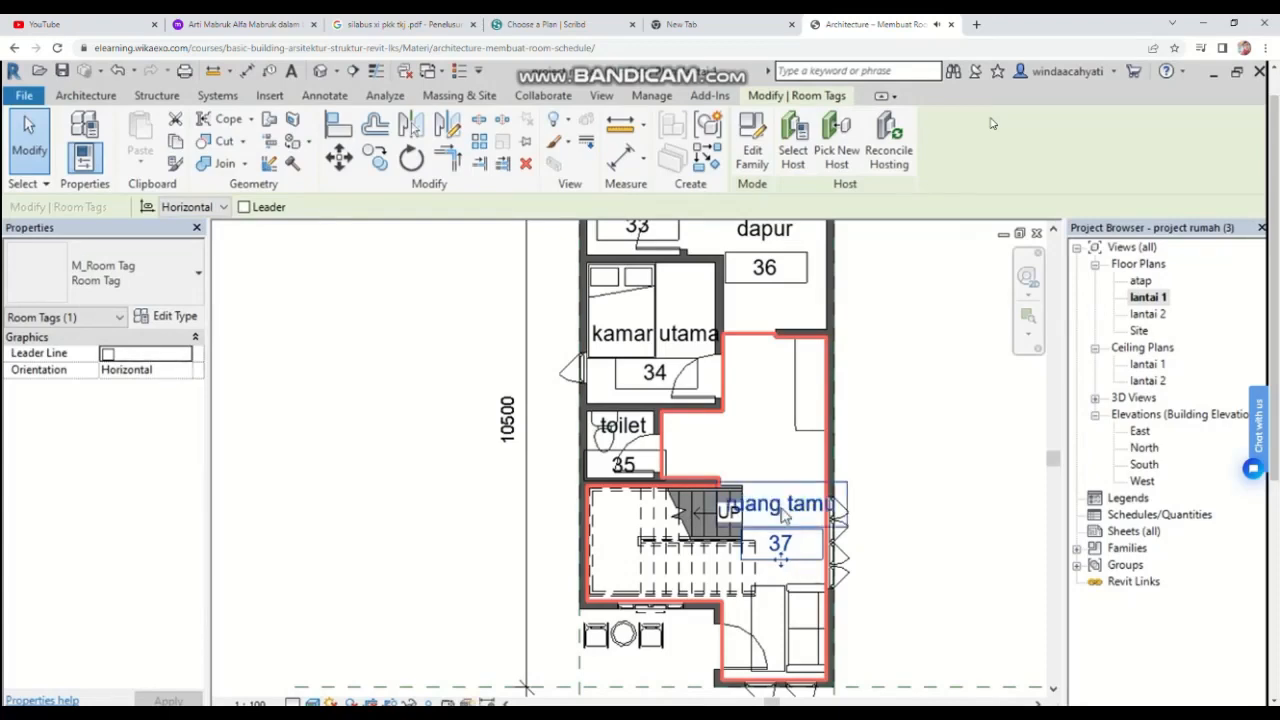
click(889, 463)
Step: Open the lantai 2 floor plan
scroll(893, 465, down, 4)
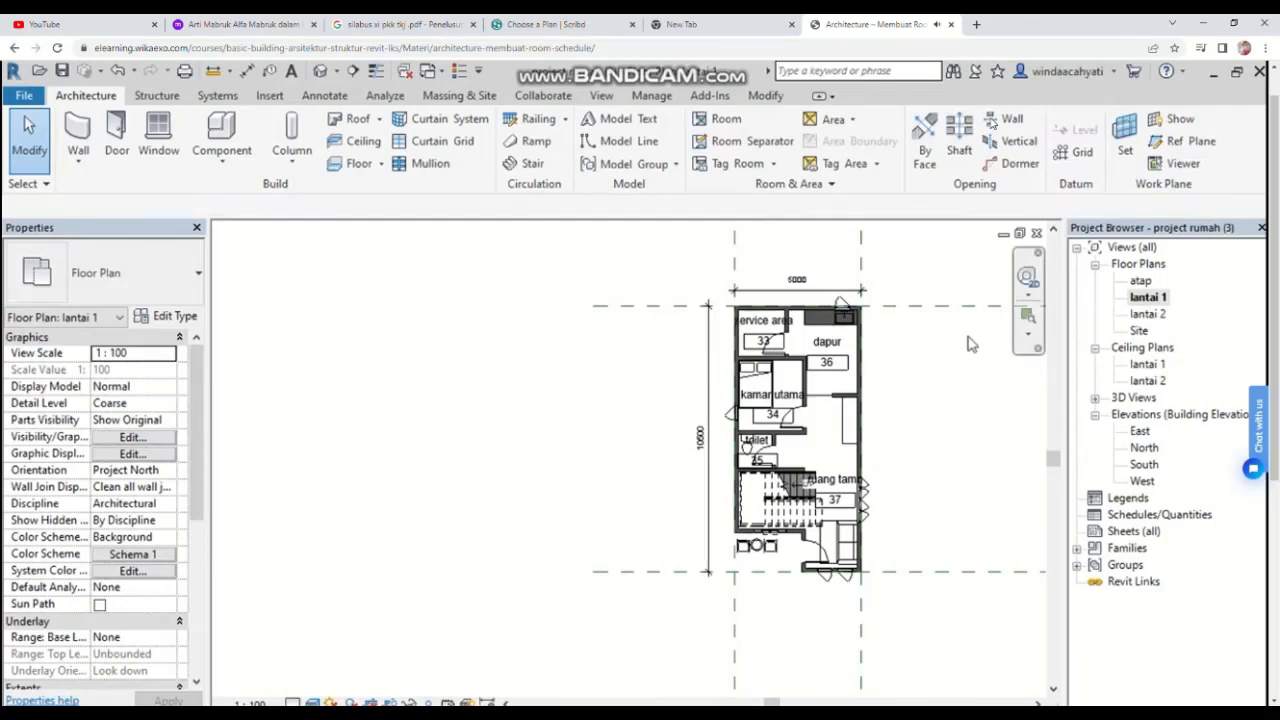
scroll(955, 362, up, 2)
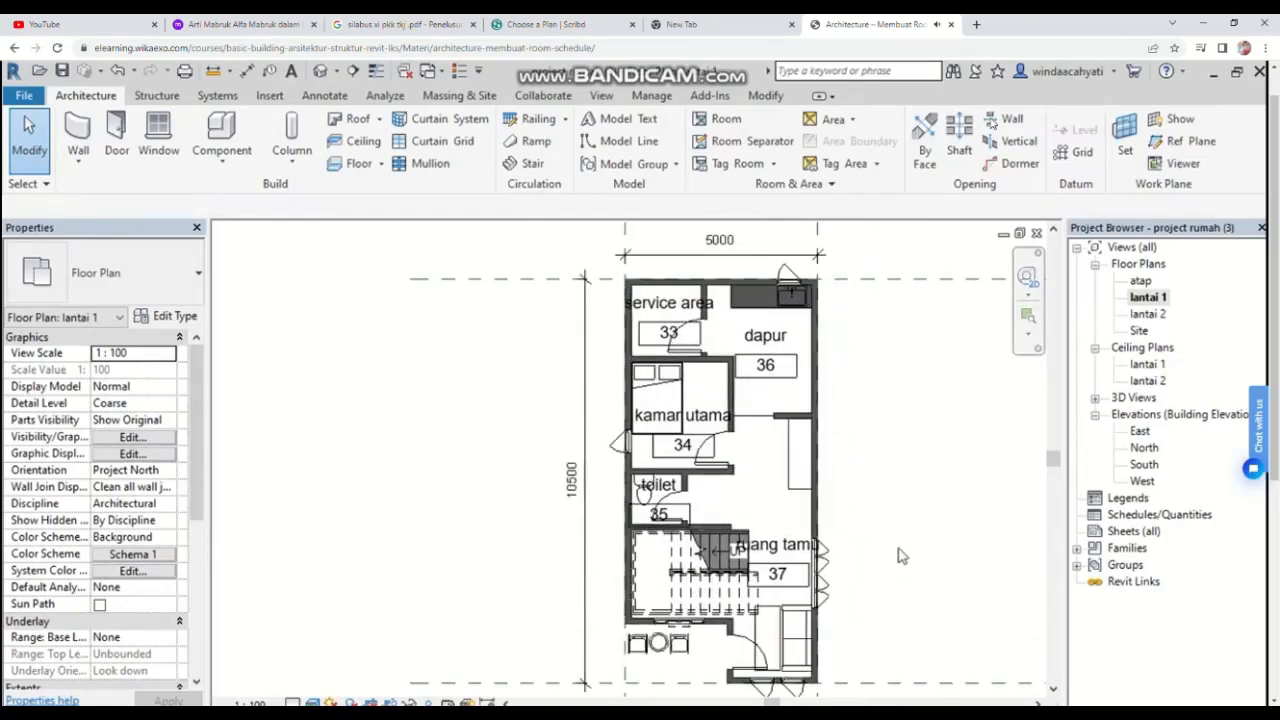
scroll(895, 550, up, 2)
scroll(810, 490, down, 2)
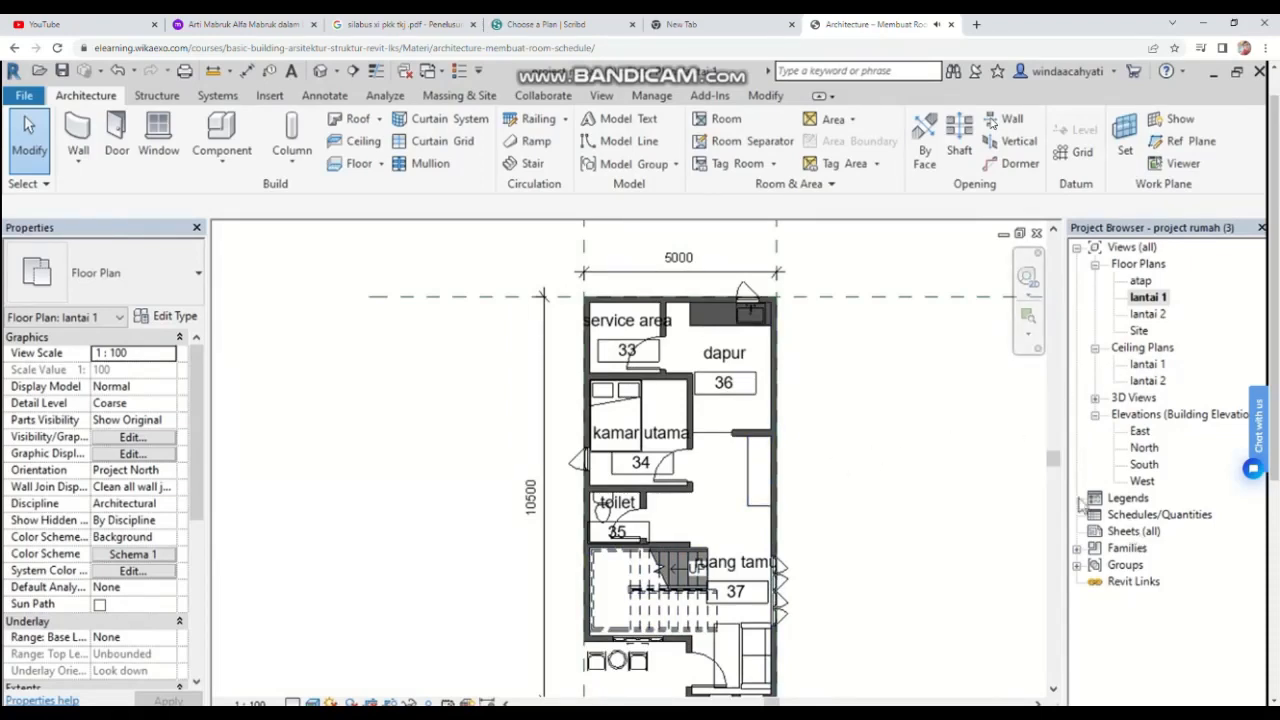
double_click(1147, 315)
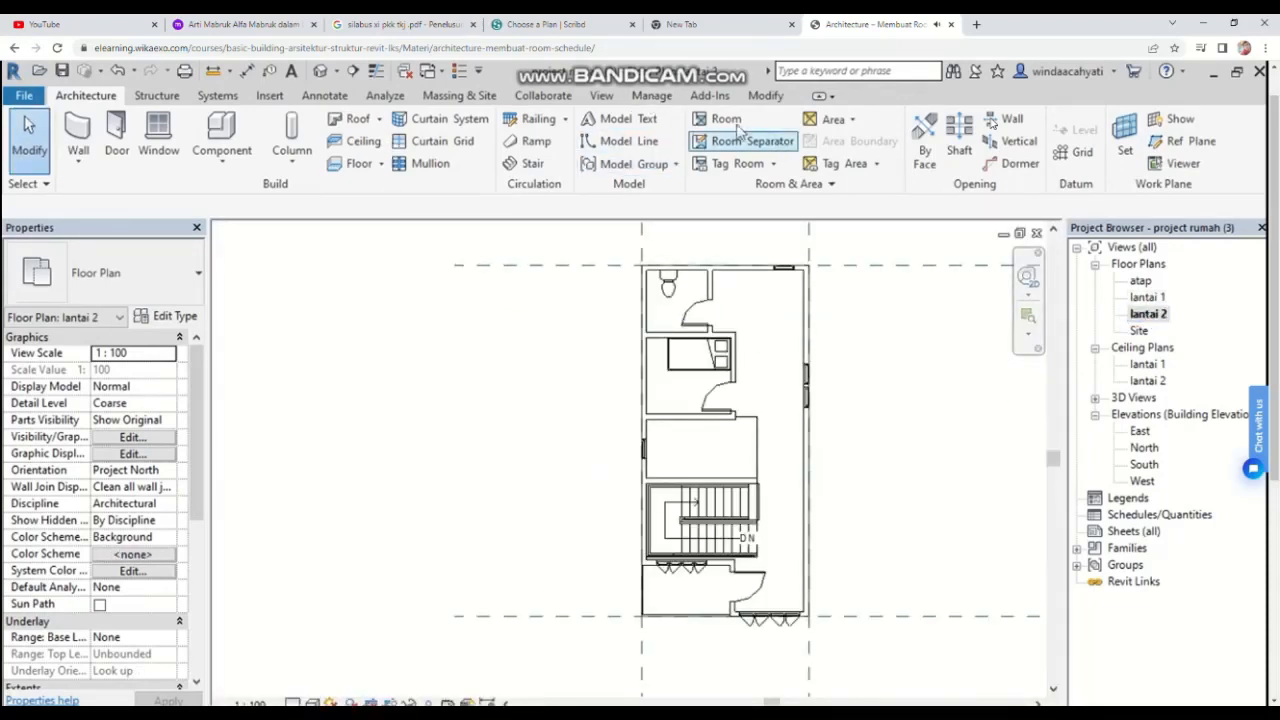
Step: Delete the two room separation lines in the middle space of the lantai 2 plan
click(757, 456)
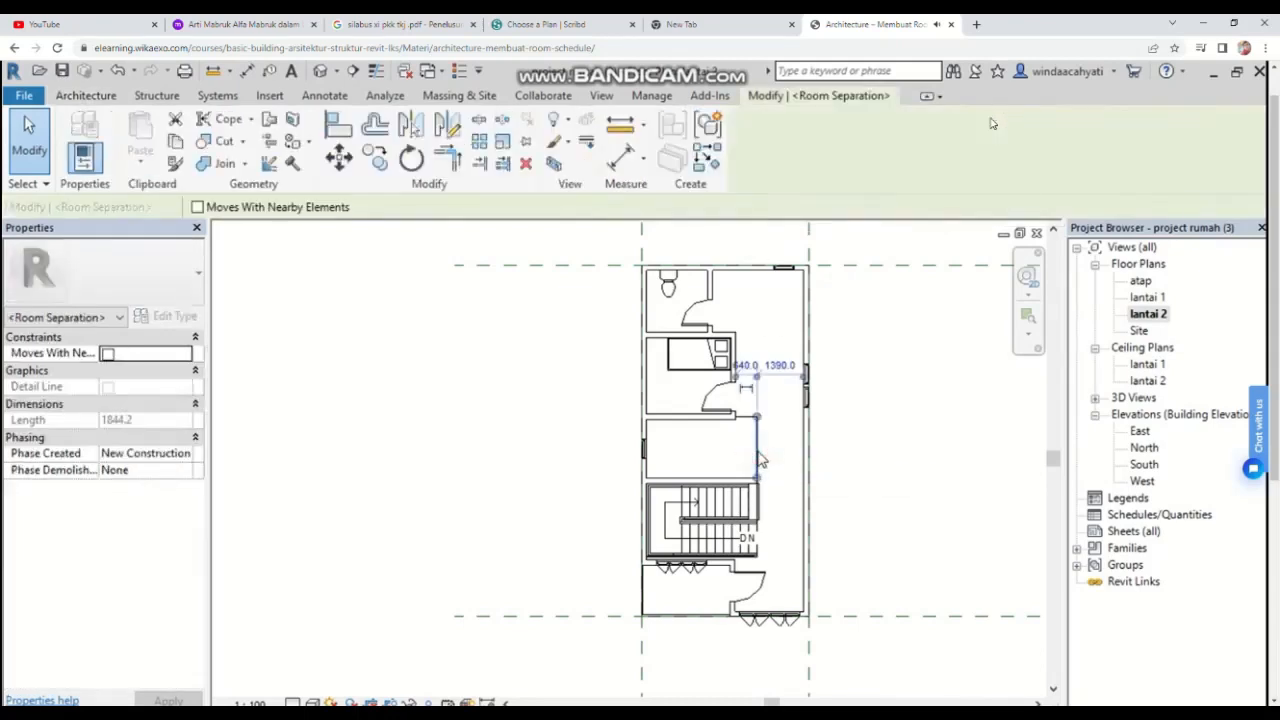
key(Delete)
click(750, 416)
key(Delete)
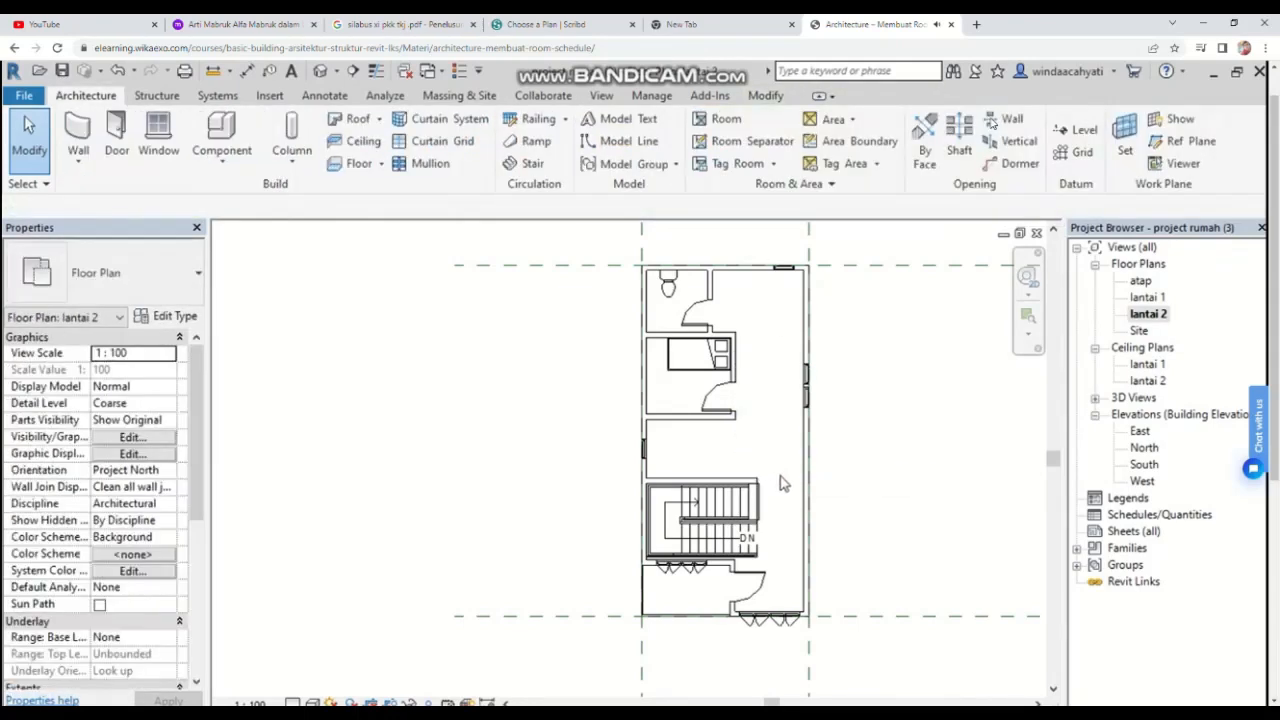
Step: Draw room separation lines from the bedroom wall corner, about 715 mm across and 1700 mm down to the stair wall
scroll(760, 473, up, 1)
scroll(765, 465, up, 3)
scroll(780, 380, down, 3)
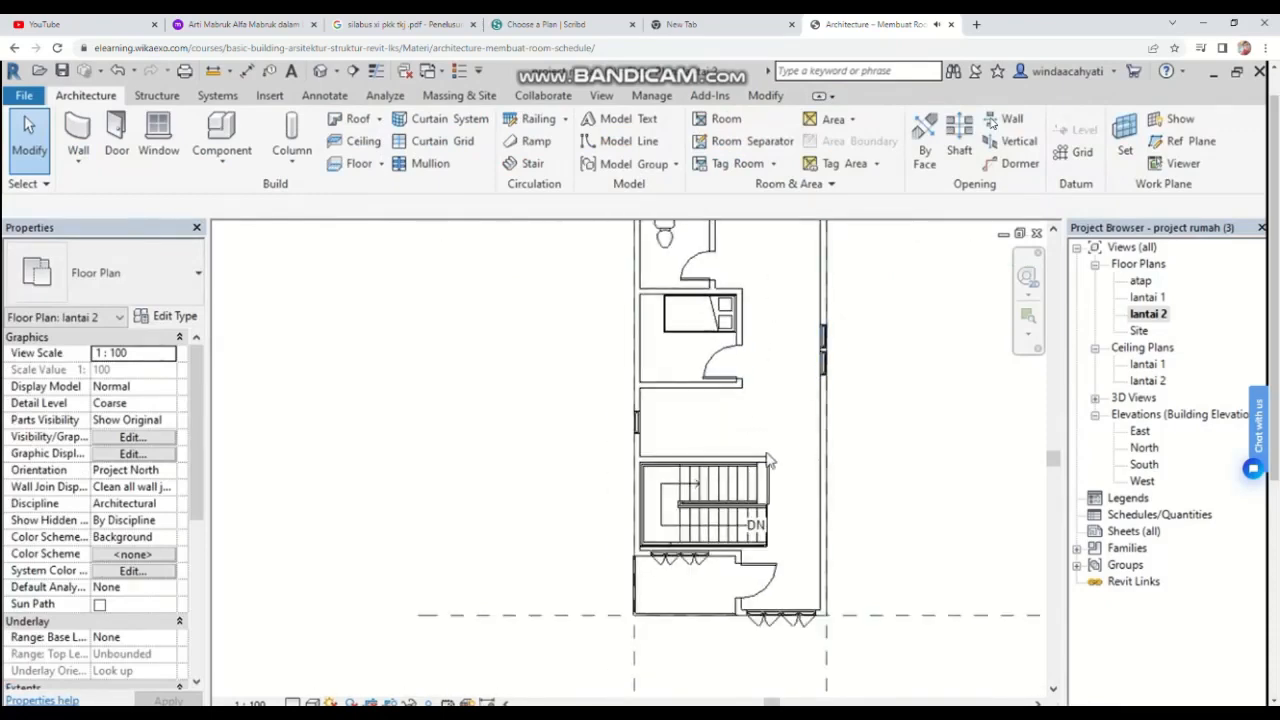
middle_drag(794, 297, 771, 379)
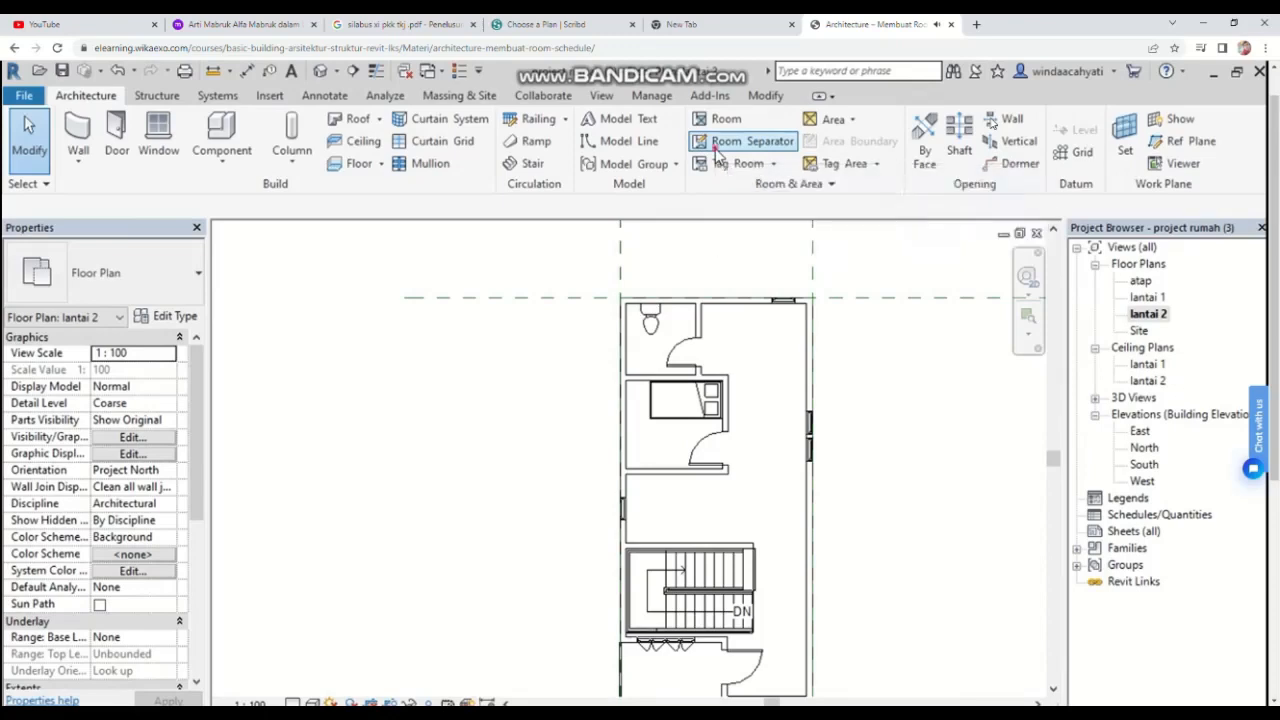
click(748, 141)
scroll(705, 478, up, 3)
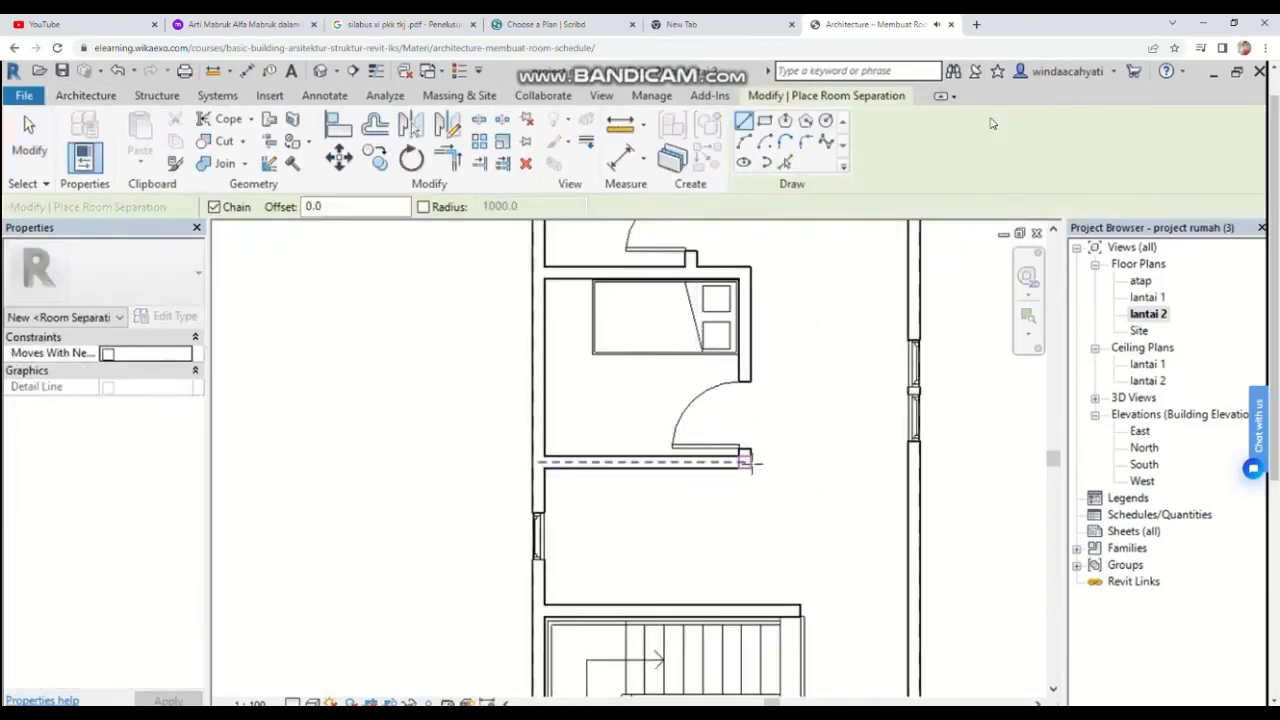
click(745, 460)
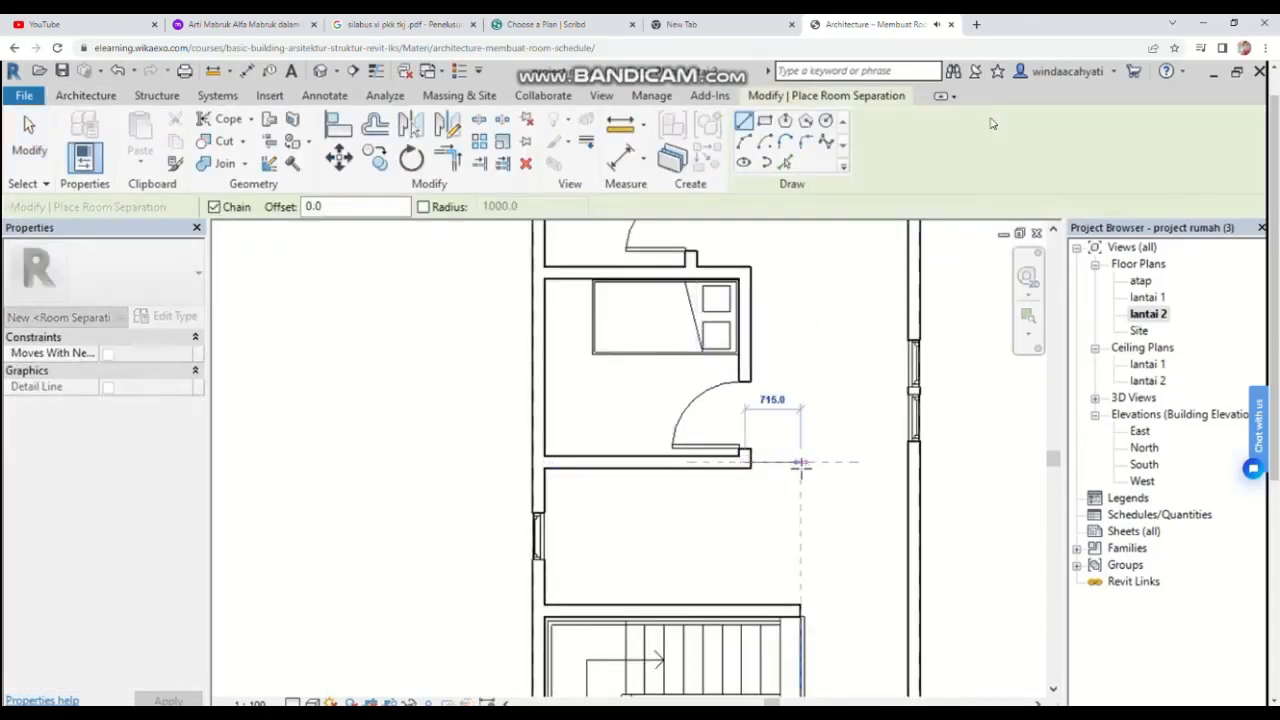
click(800, 464)
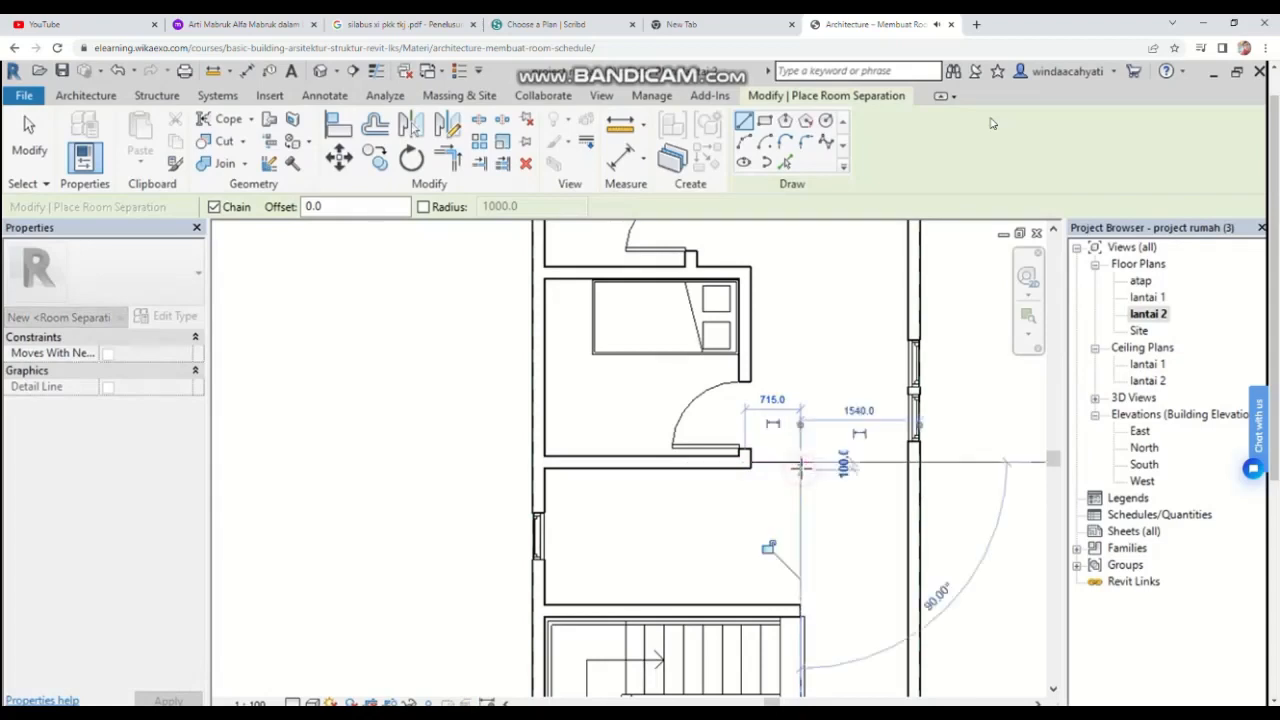
click(800, 616)
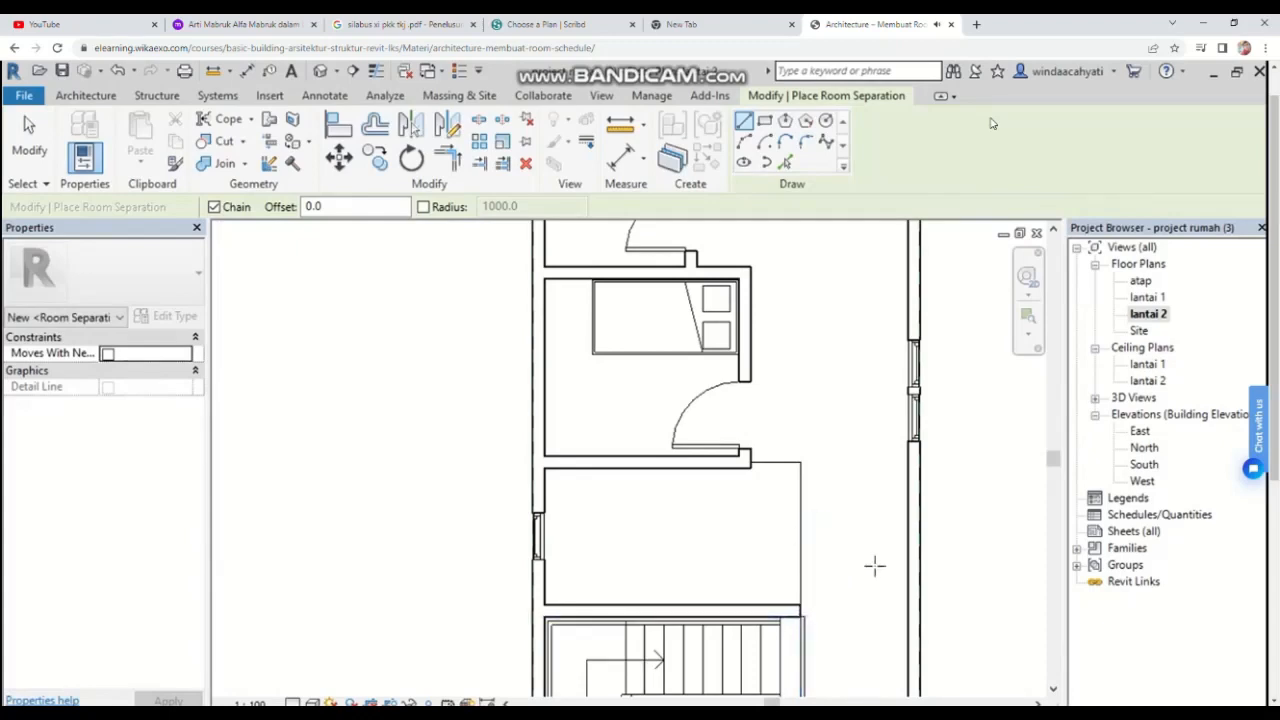
scroll(776, 545, down, 3)
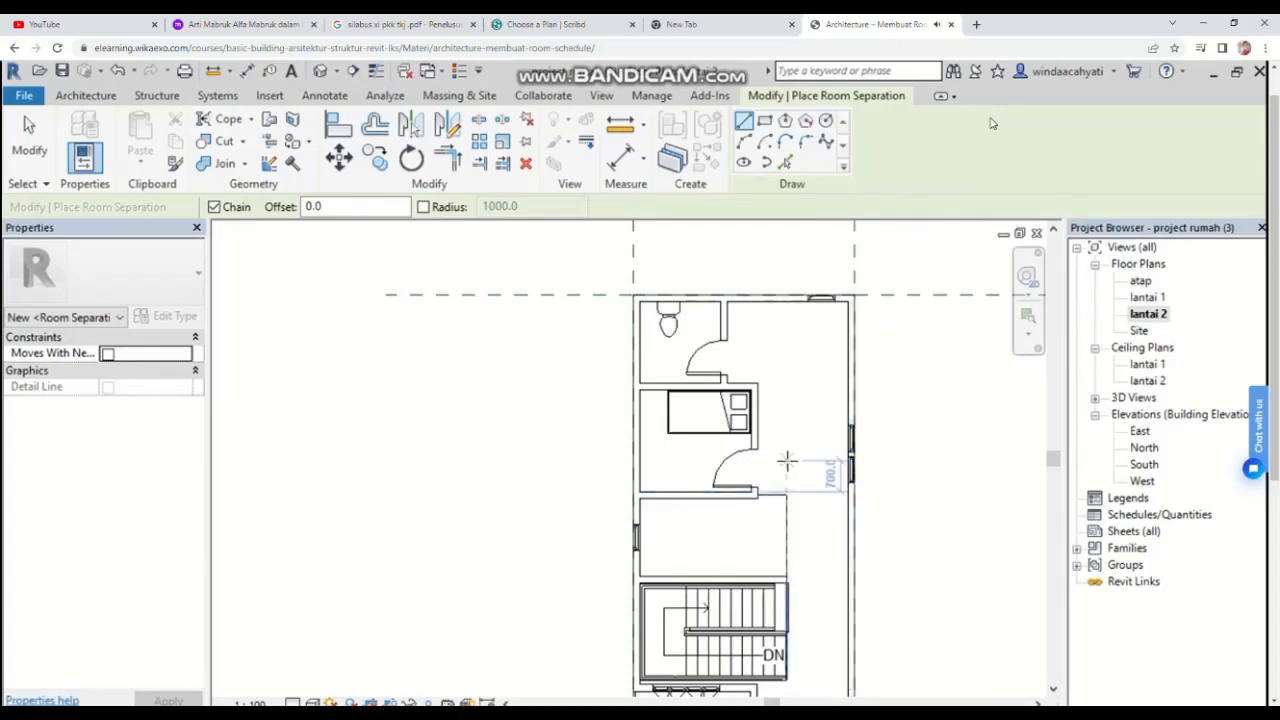
key(Escape)
key(Escape)
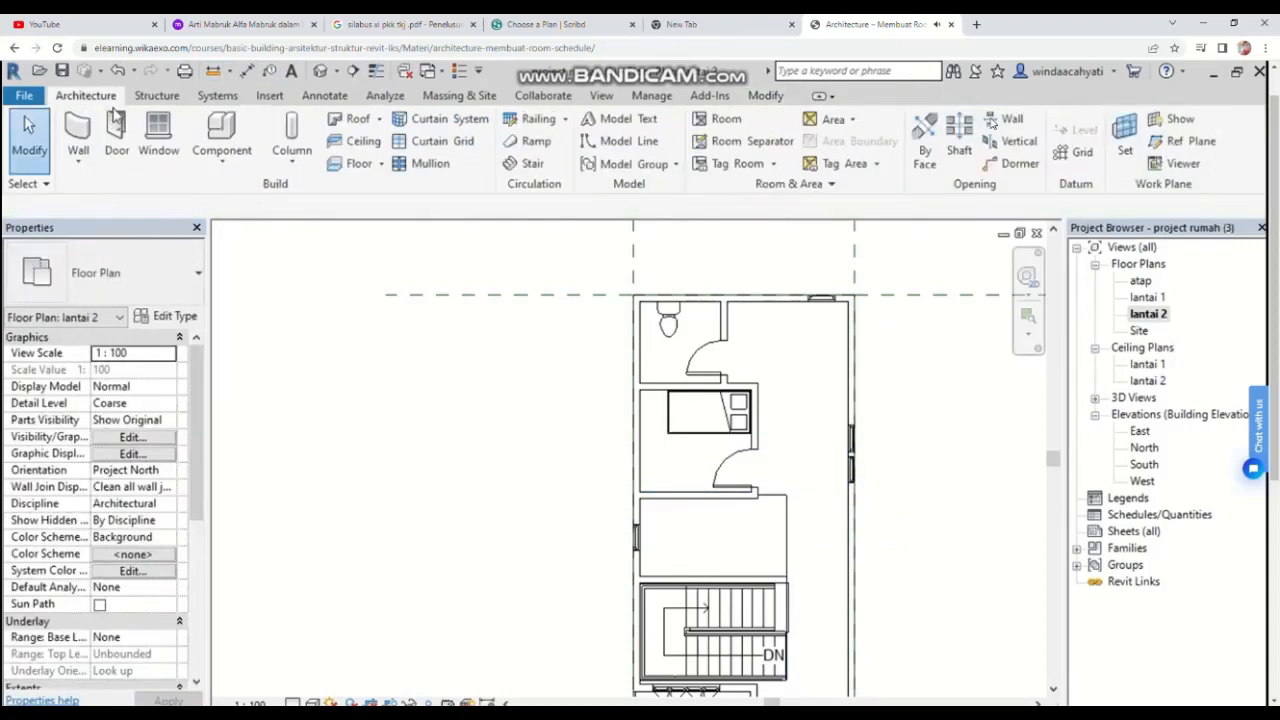
Step: Place rooms in the enclosed spaces of the lantai 2 floor plan
click(712, 124)
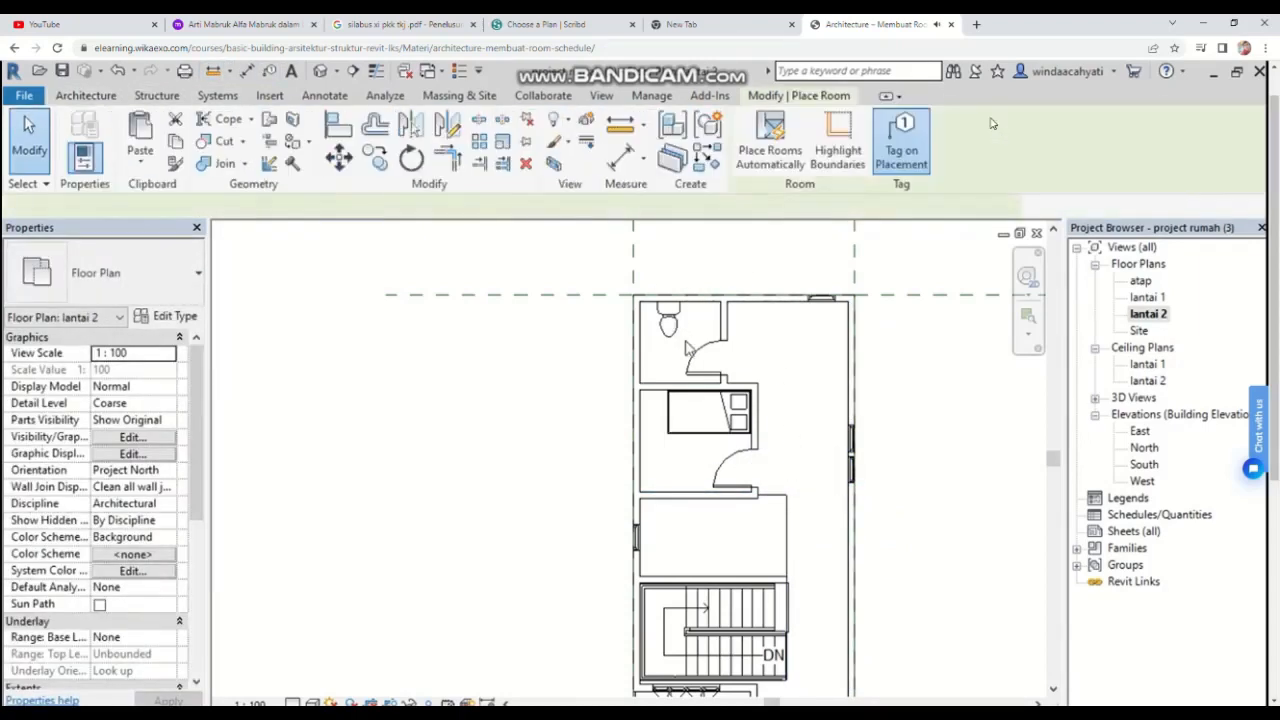
click(686, 350)
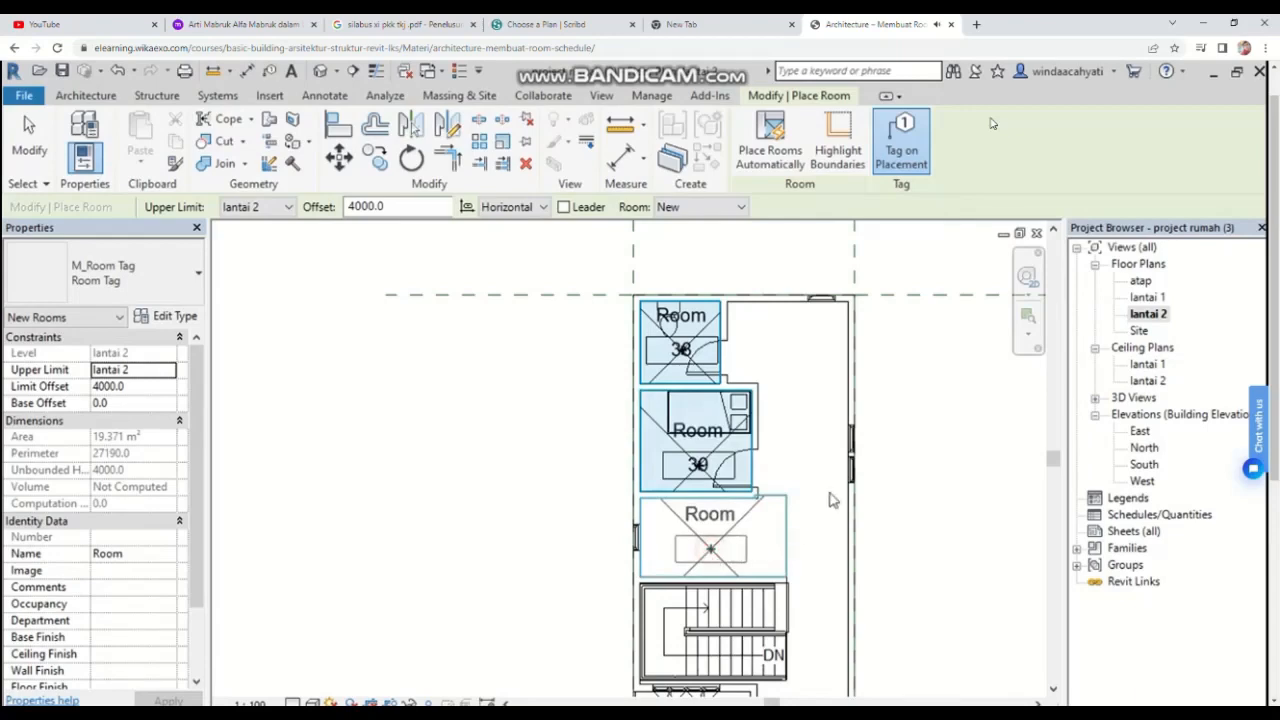
click(798, 440)
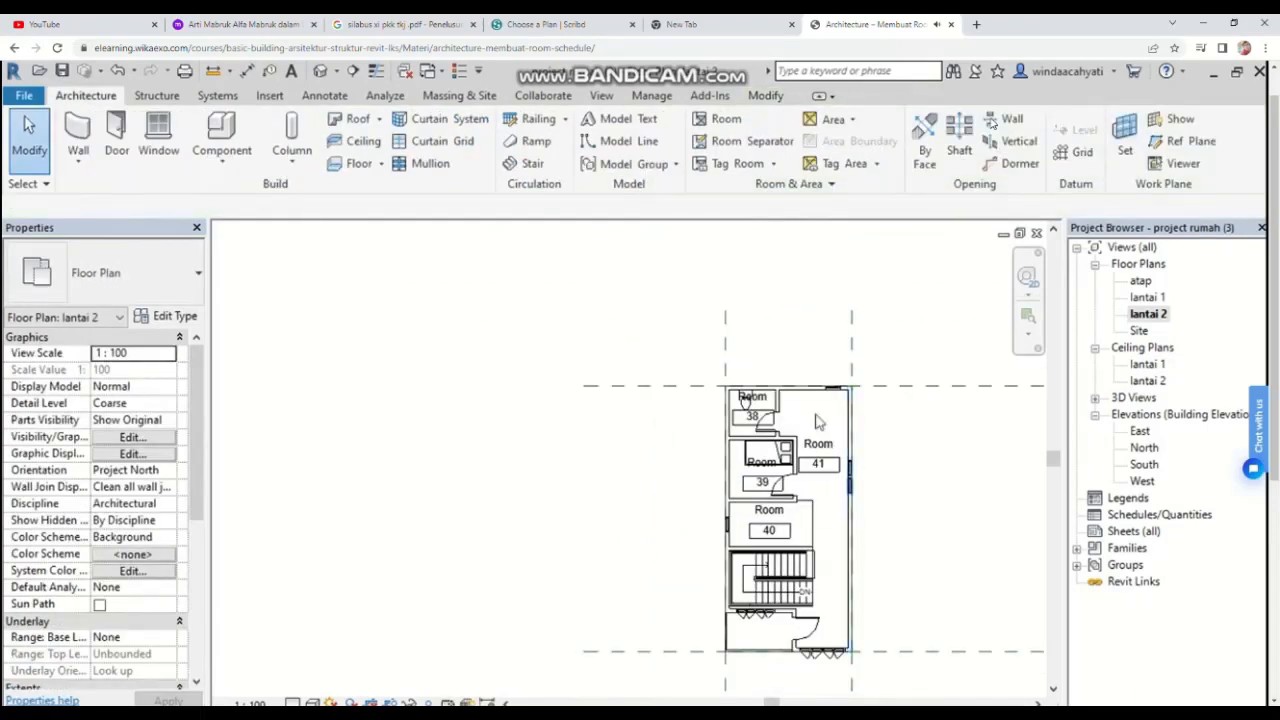
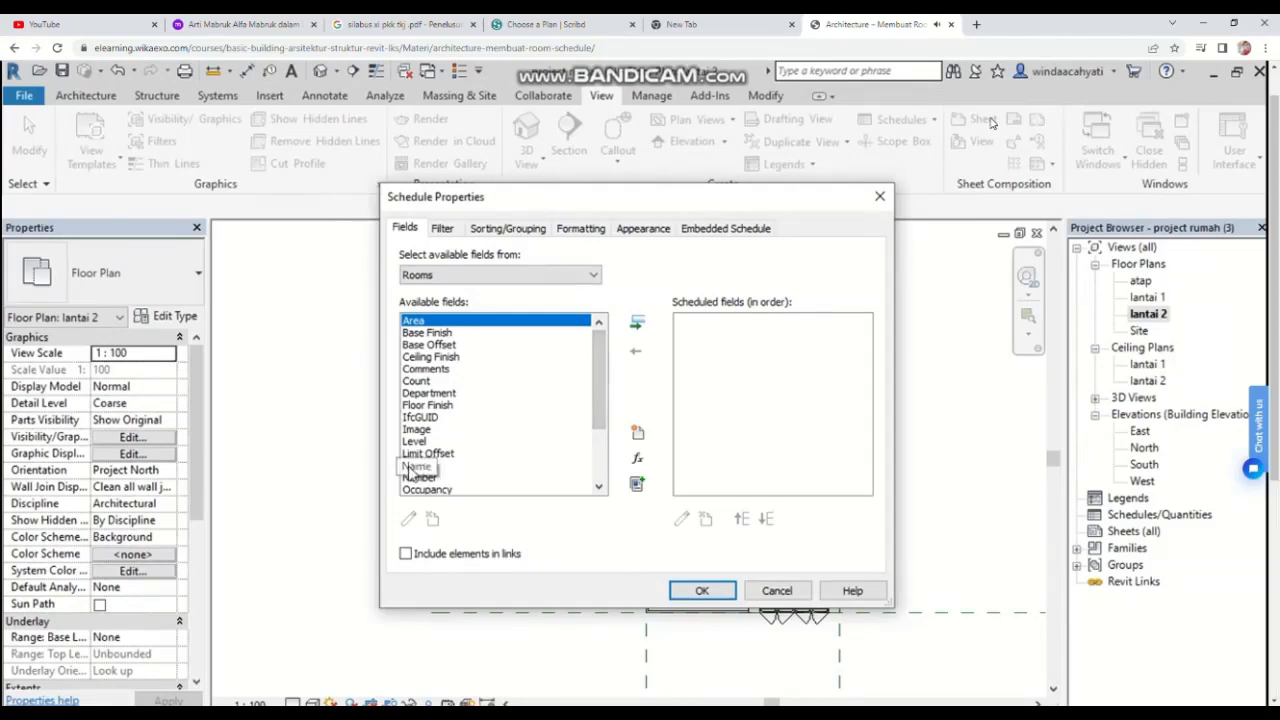
Step: Add the Name, Level, Area and Perimeter fields to the room schedule
click(413, 467)
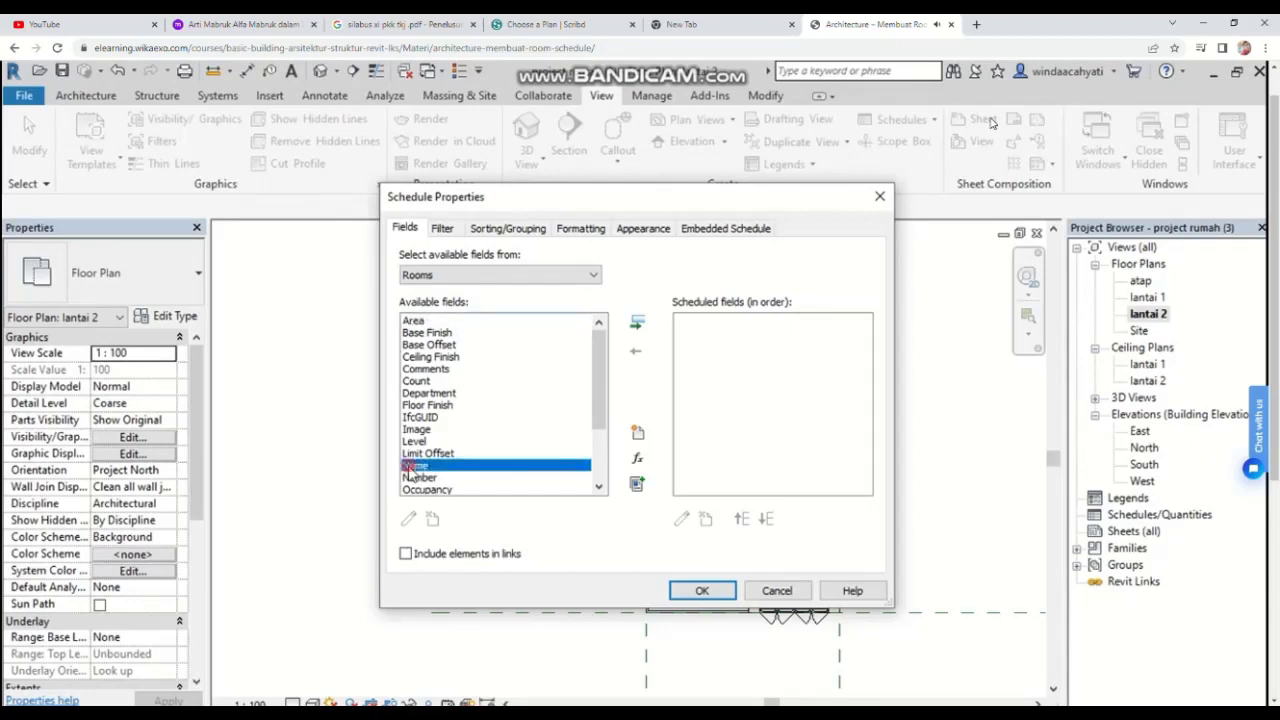
click(636, 322)
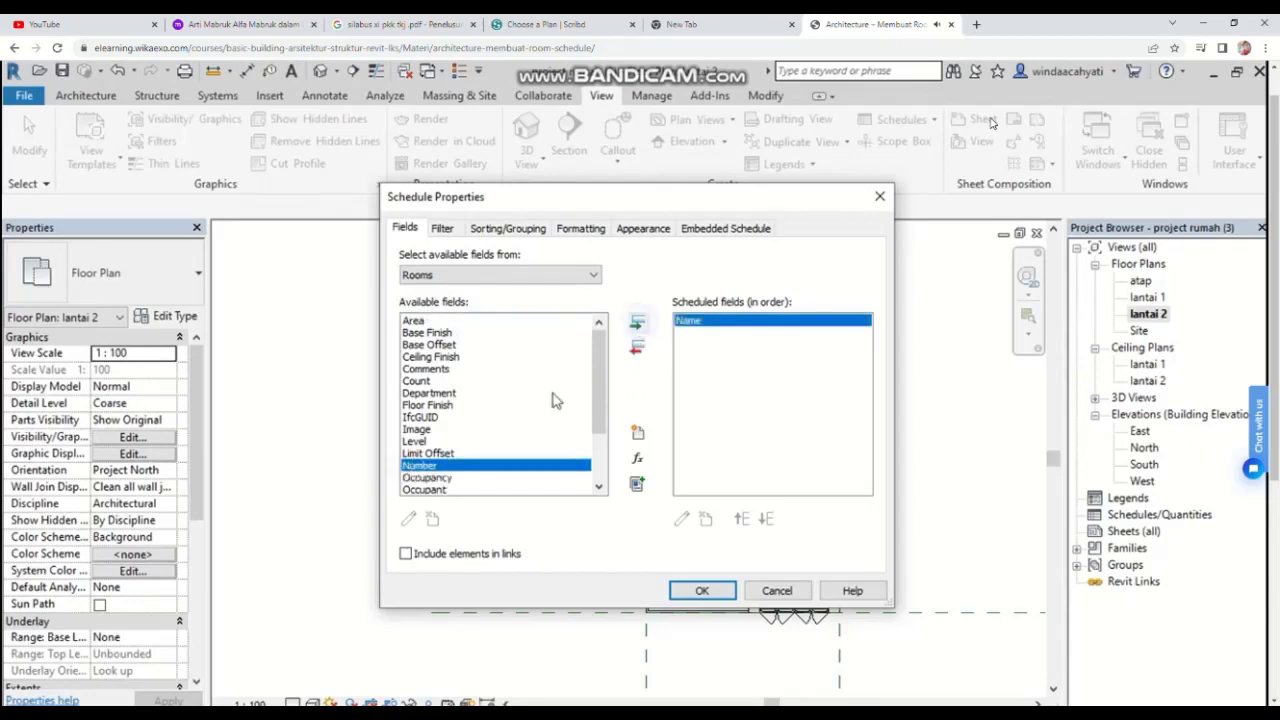
click(420, 442)
click(634, 324)
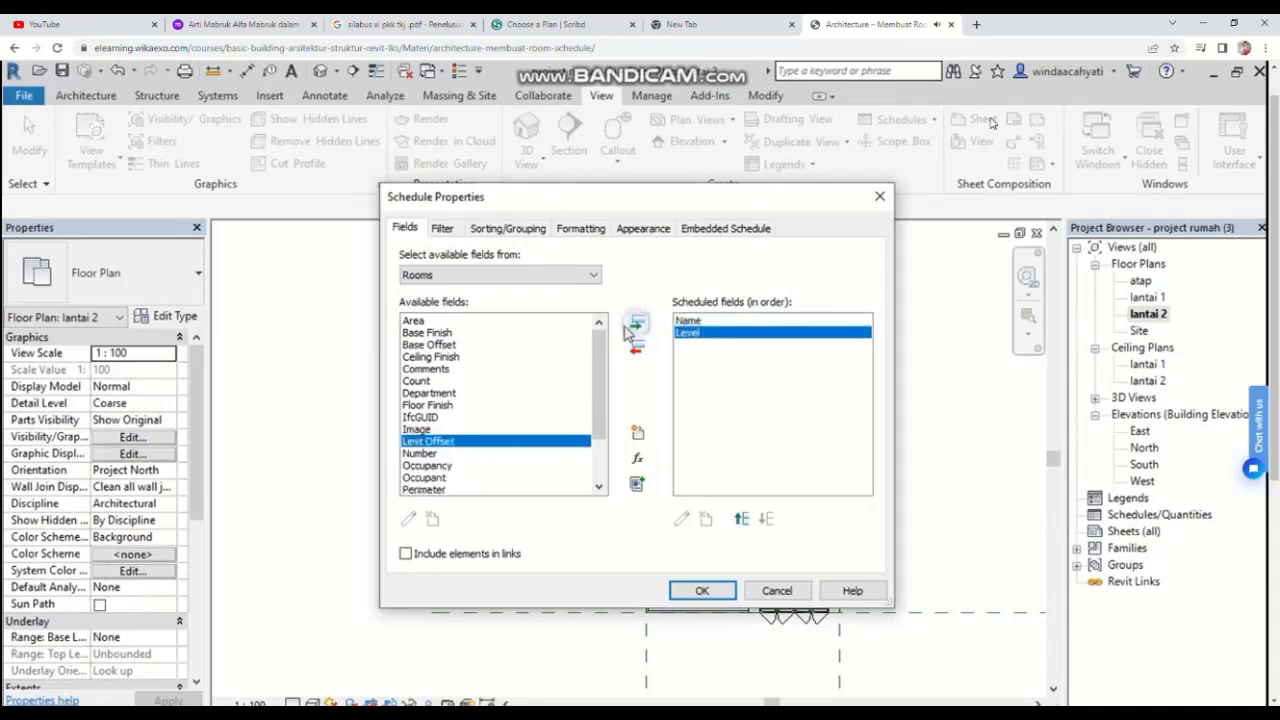
click(412, 322)
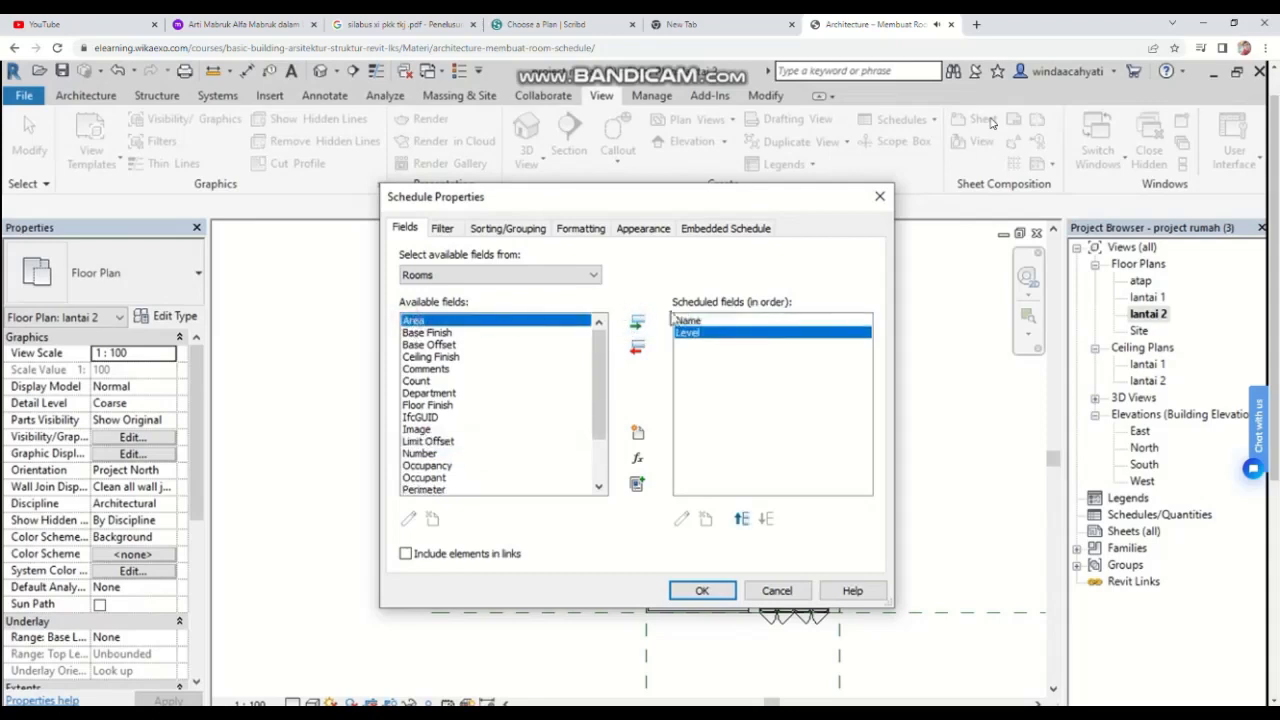
click(634, 325)
scroll(437, 455, down, 2)
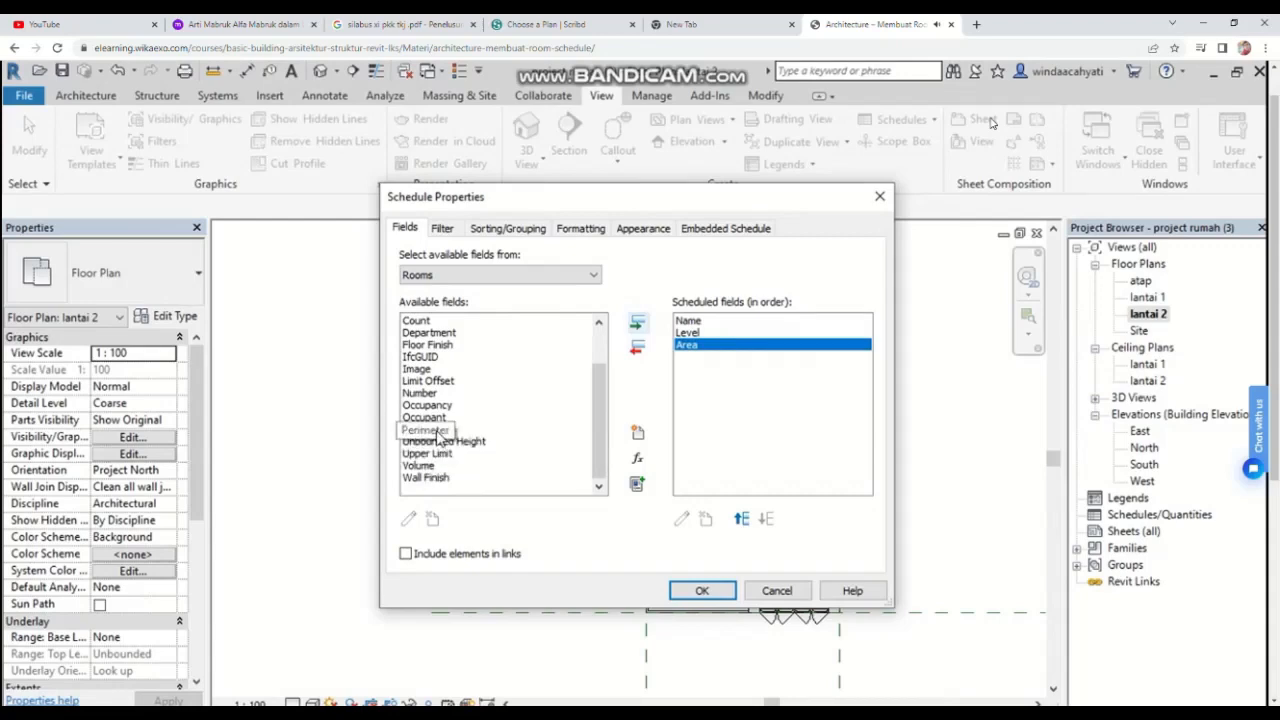
click(437, 431)
click(636, 323)
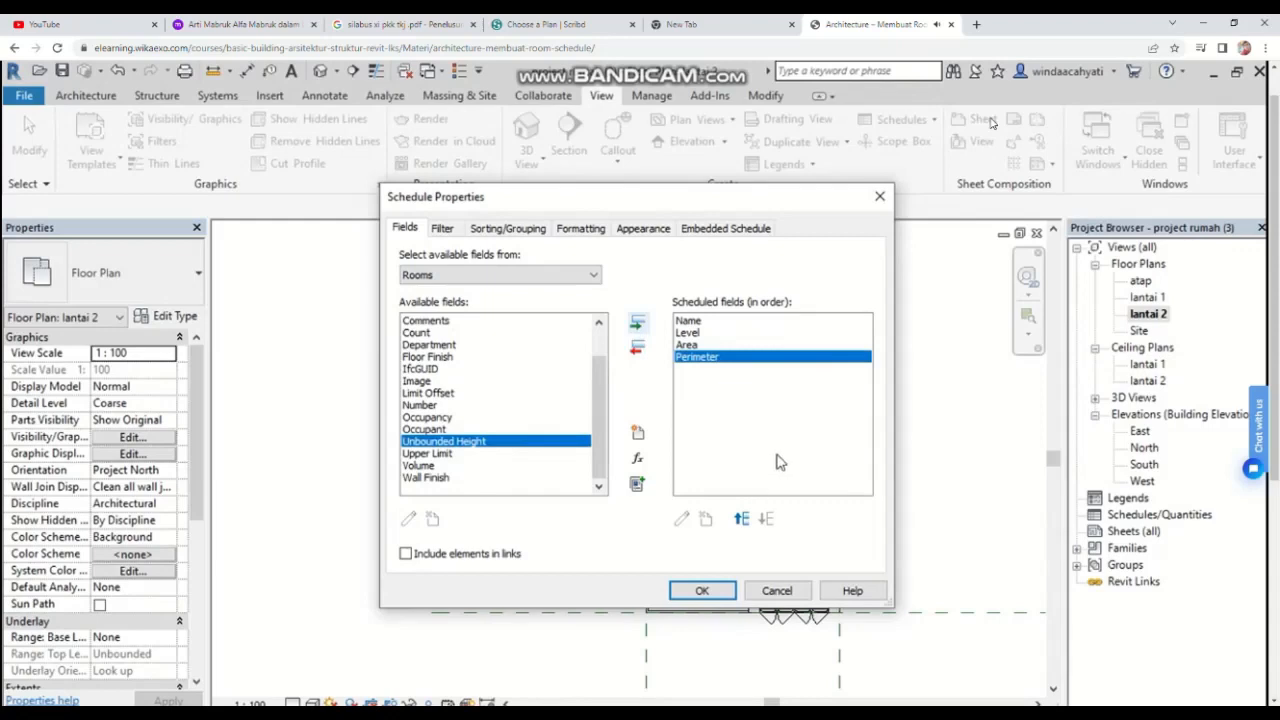
click(701, 591)
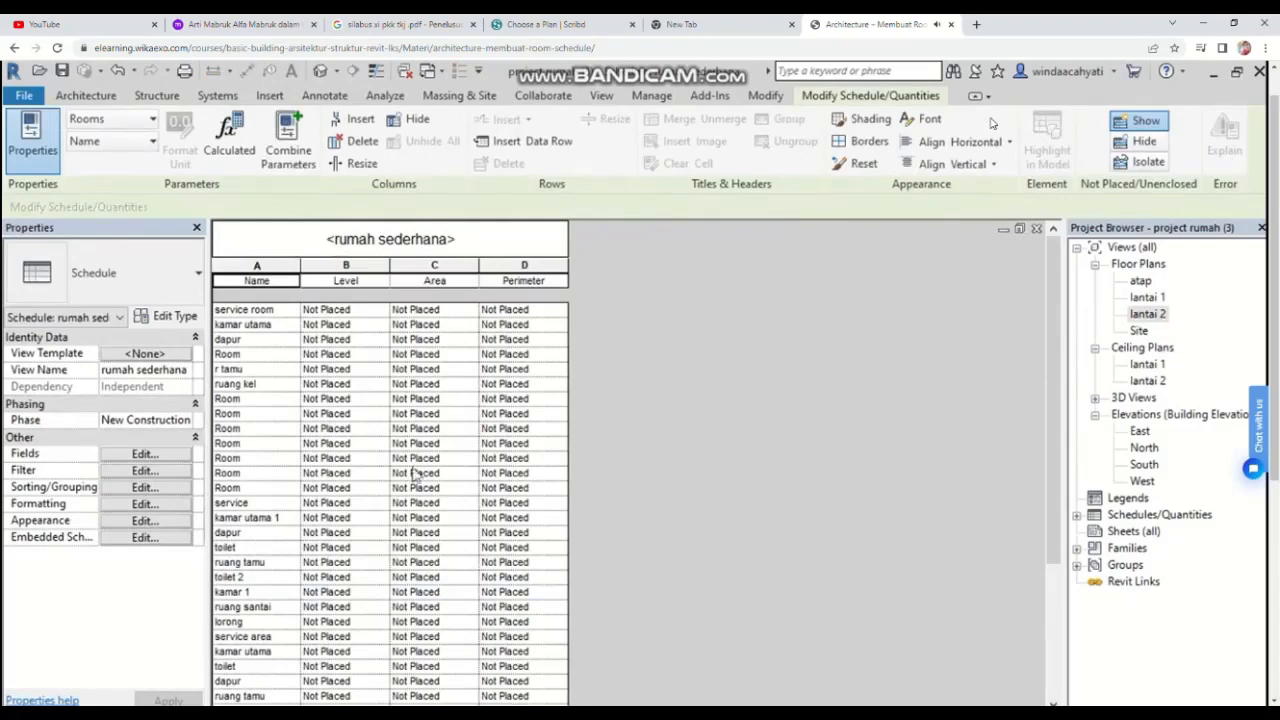
Step: Delete all the Not Placed room rows from the rumah sederhana schedule
scroll(391, 452, down, 5)
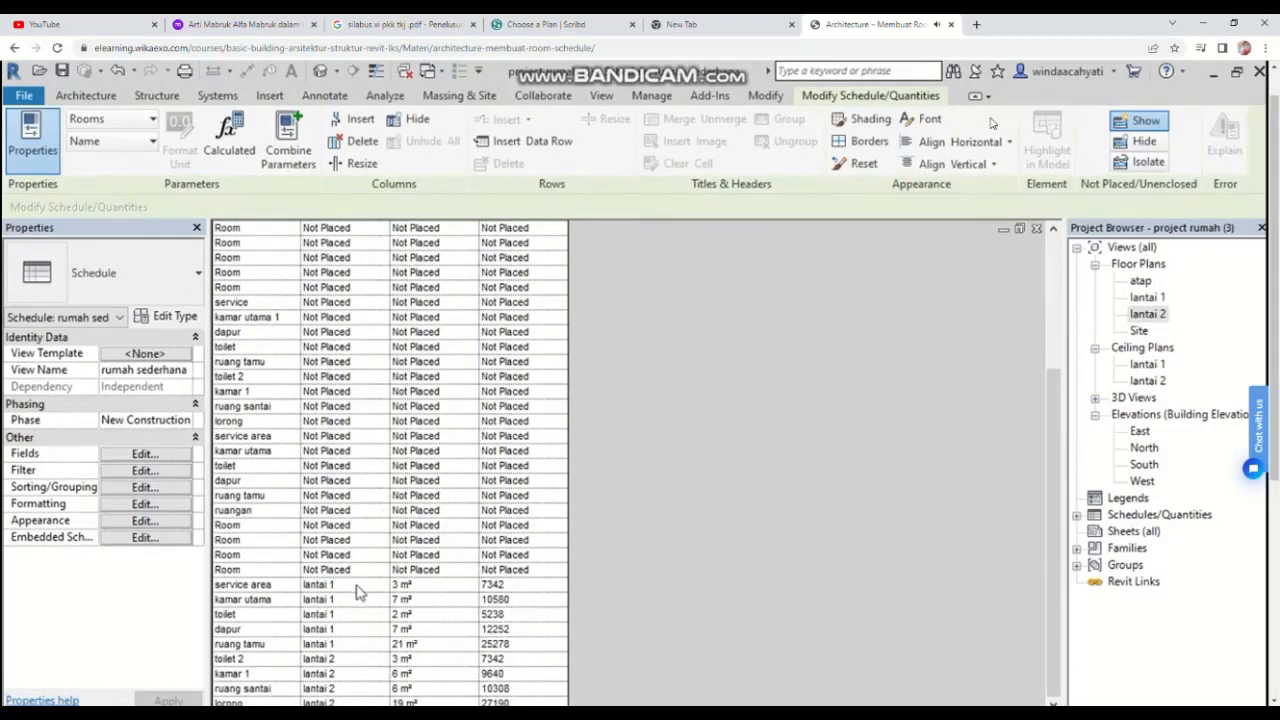
scroll(350, 560, up, 3)
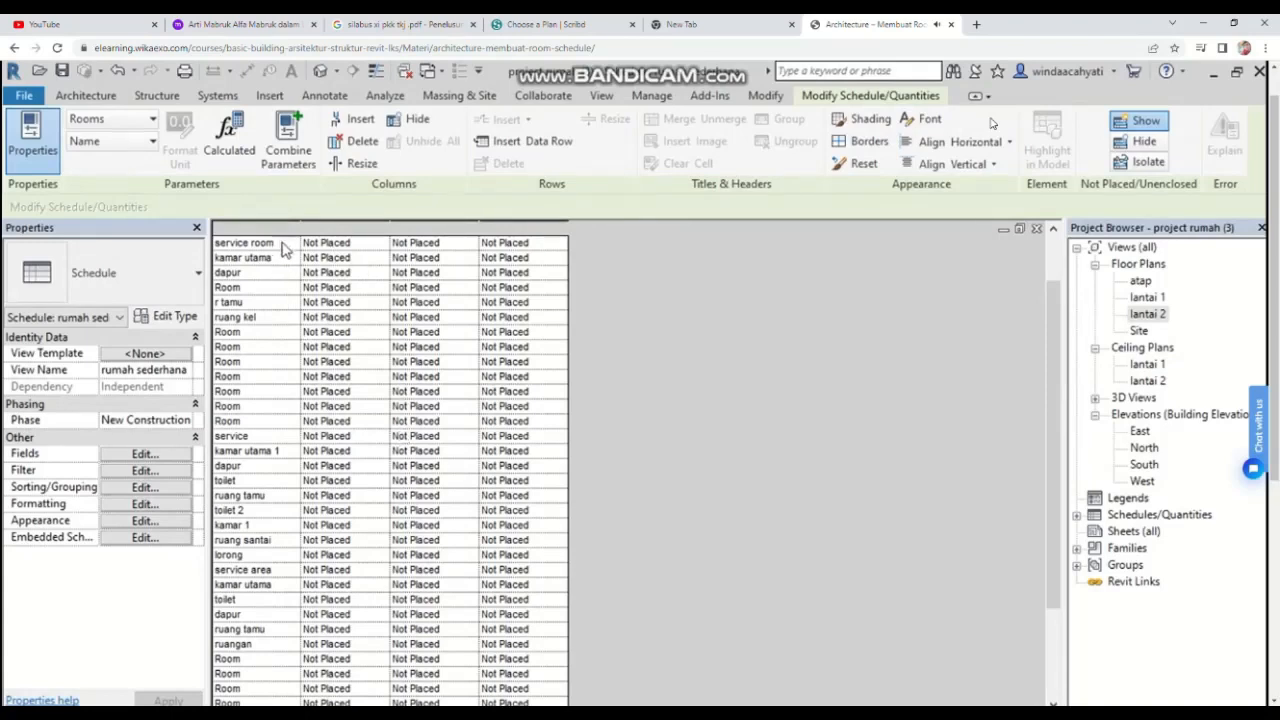
drag(282, 249, 562, 572)
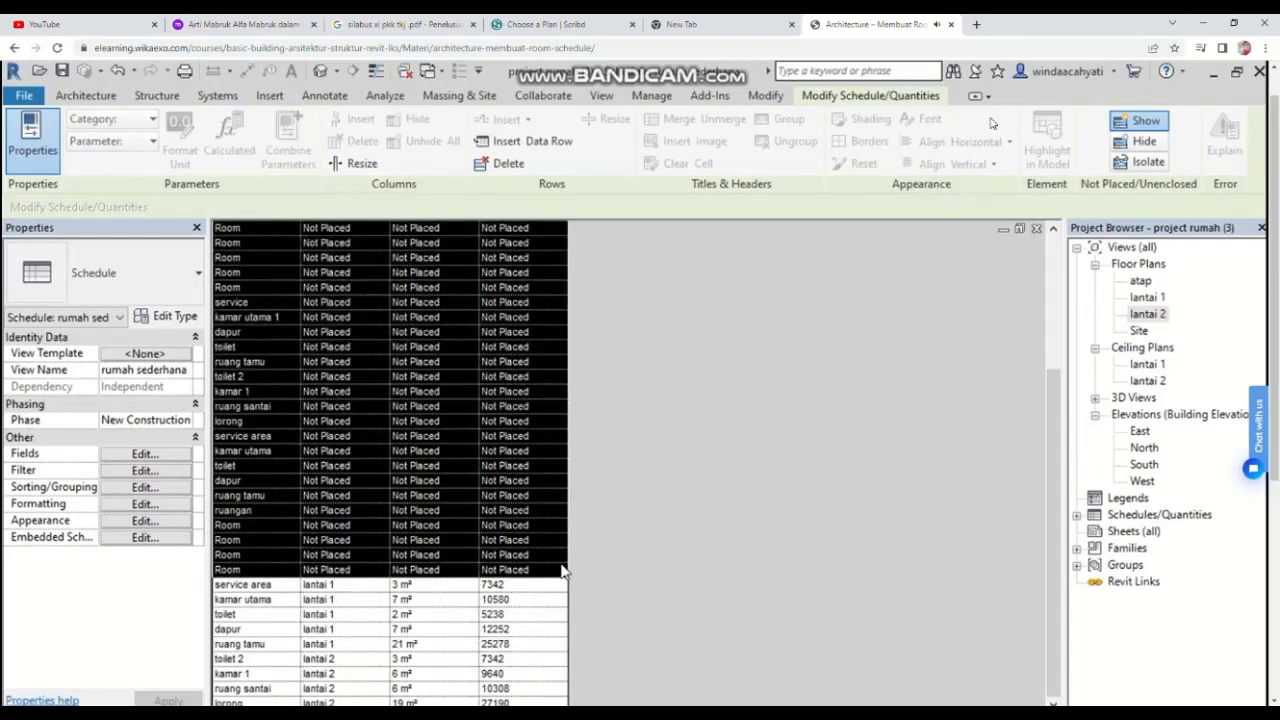
right_click(562, 570)
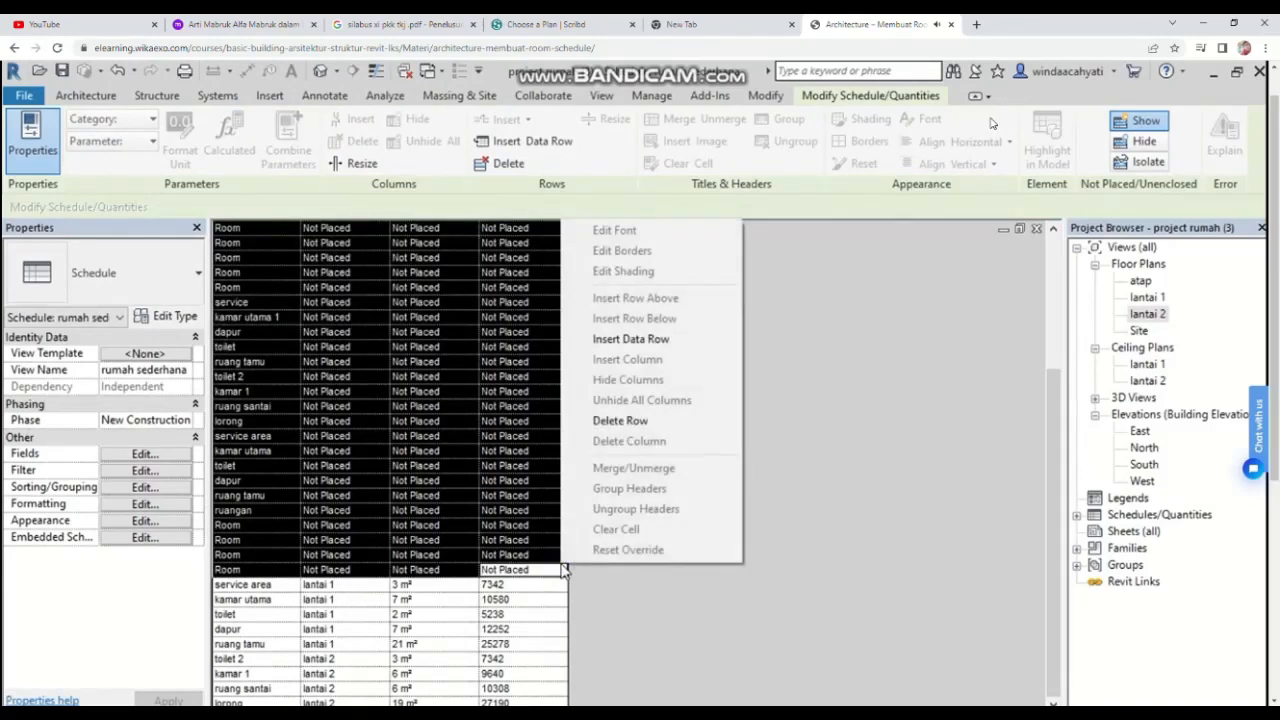
click(620, 420)
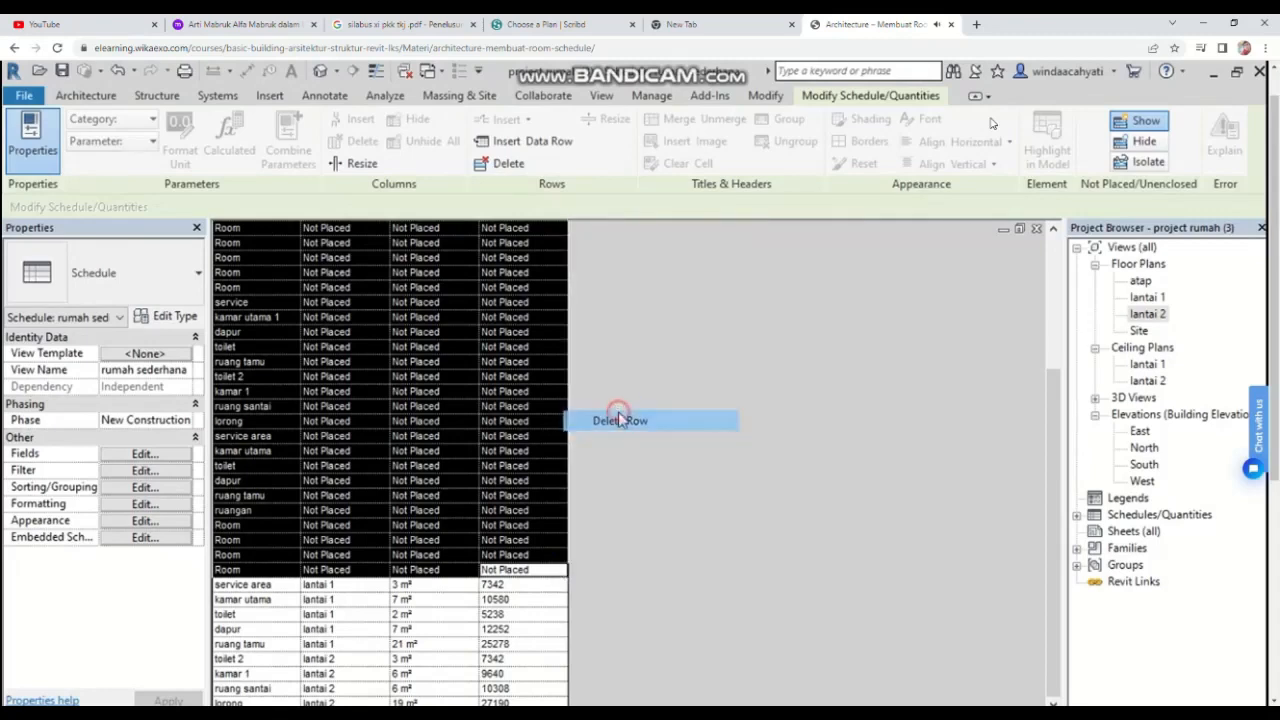
click(678, 419)
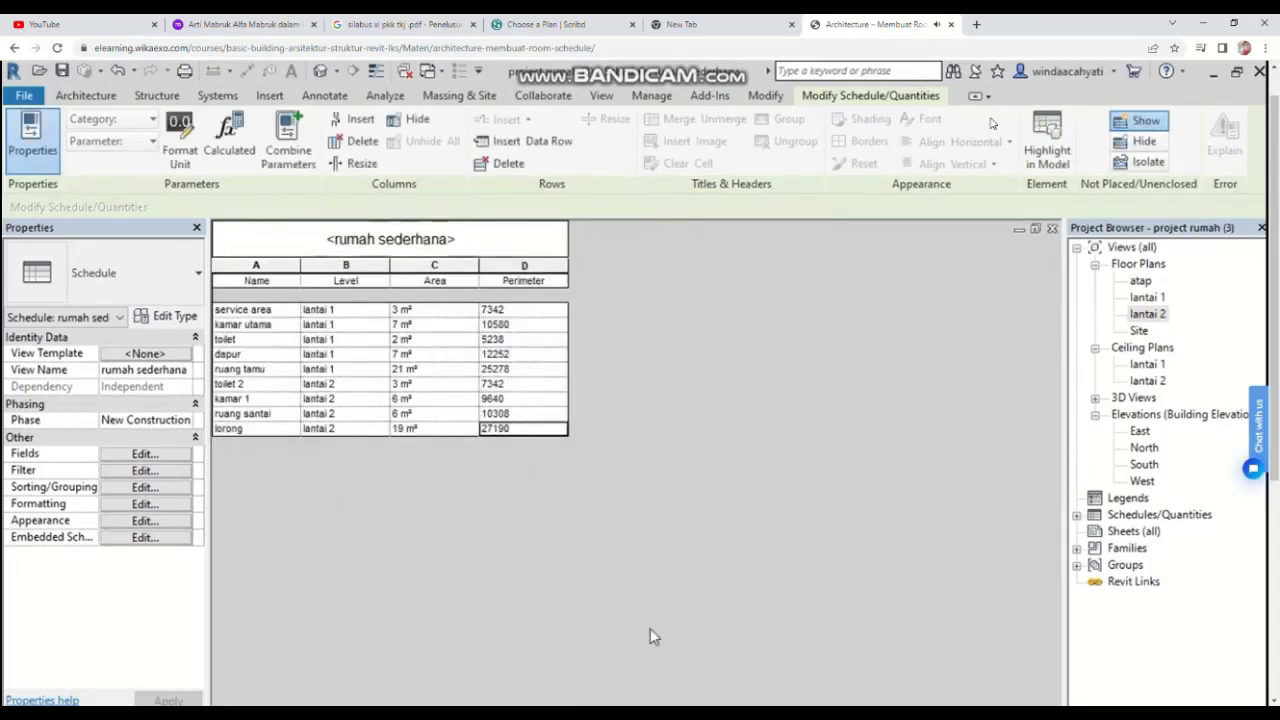
Step: Open the lantai 1 plan and set the project's area unit rounding to 2 decimal places
click(410, 429)
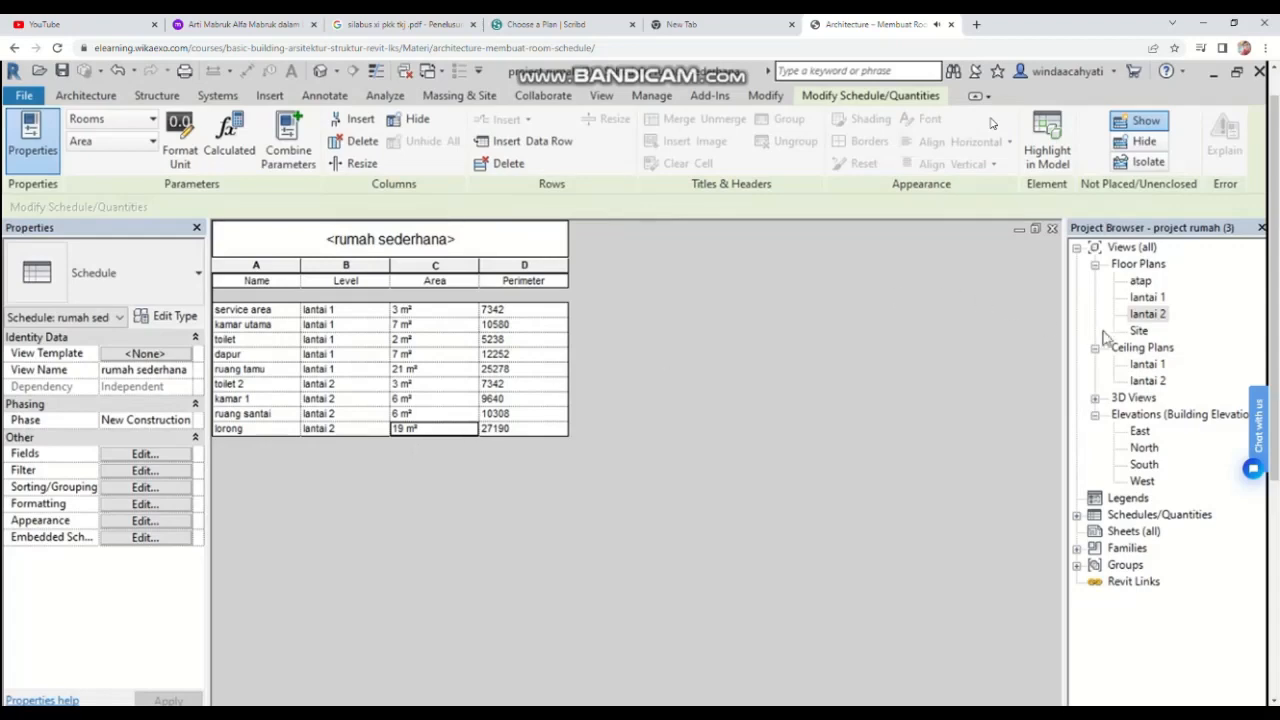
double_click(1152, 298)
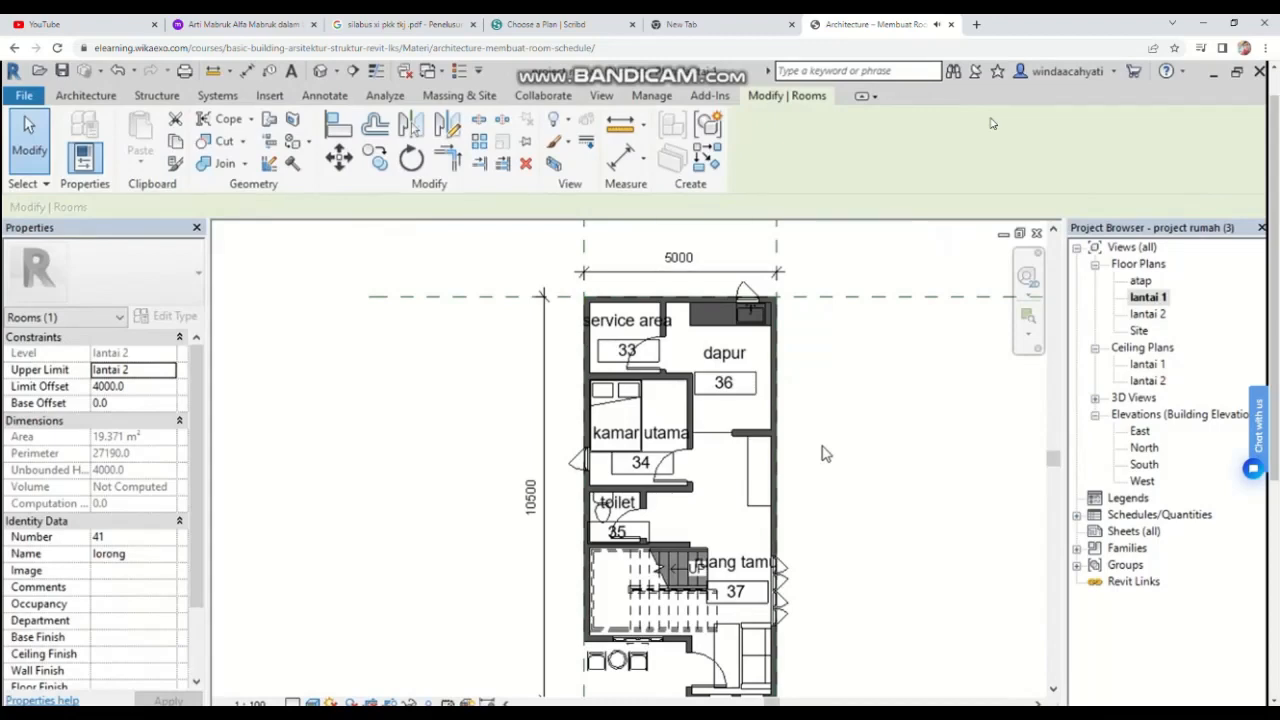
key(u)
key(n)
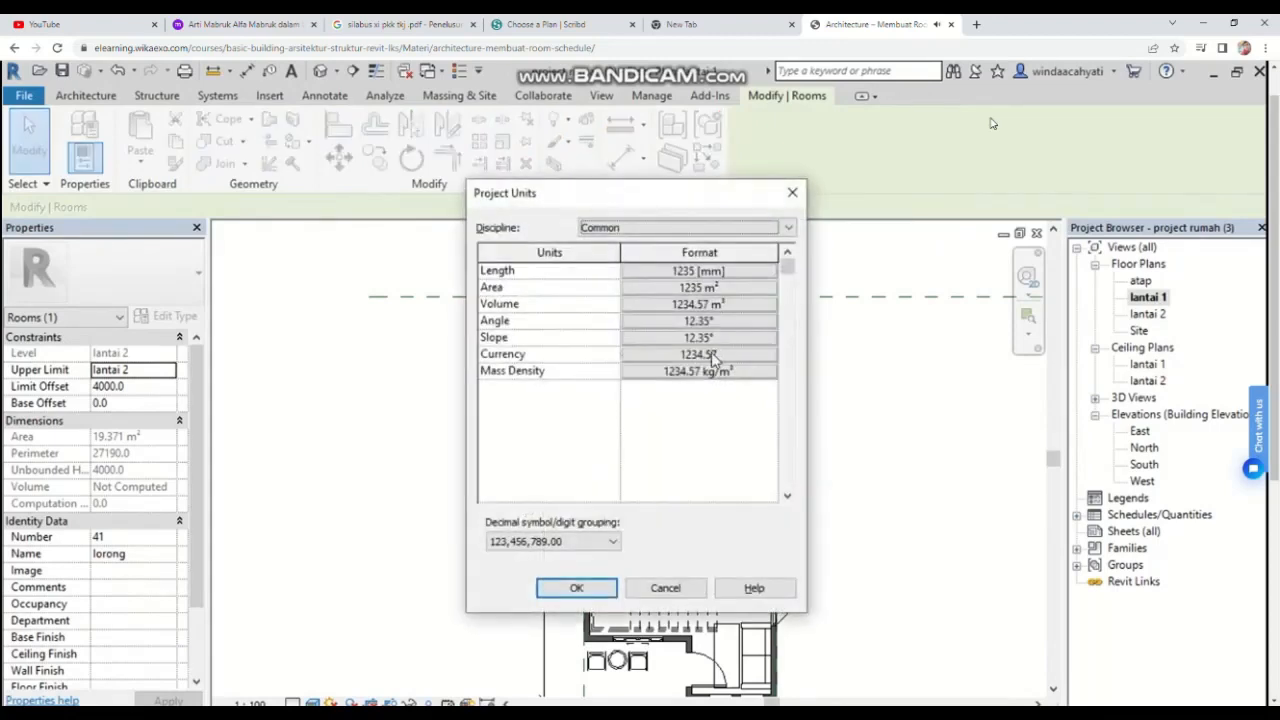
click(670, 289)
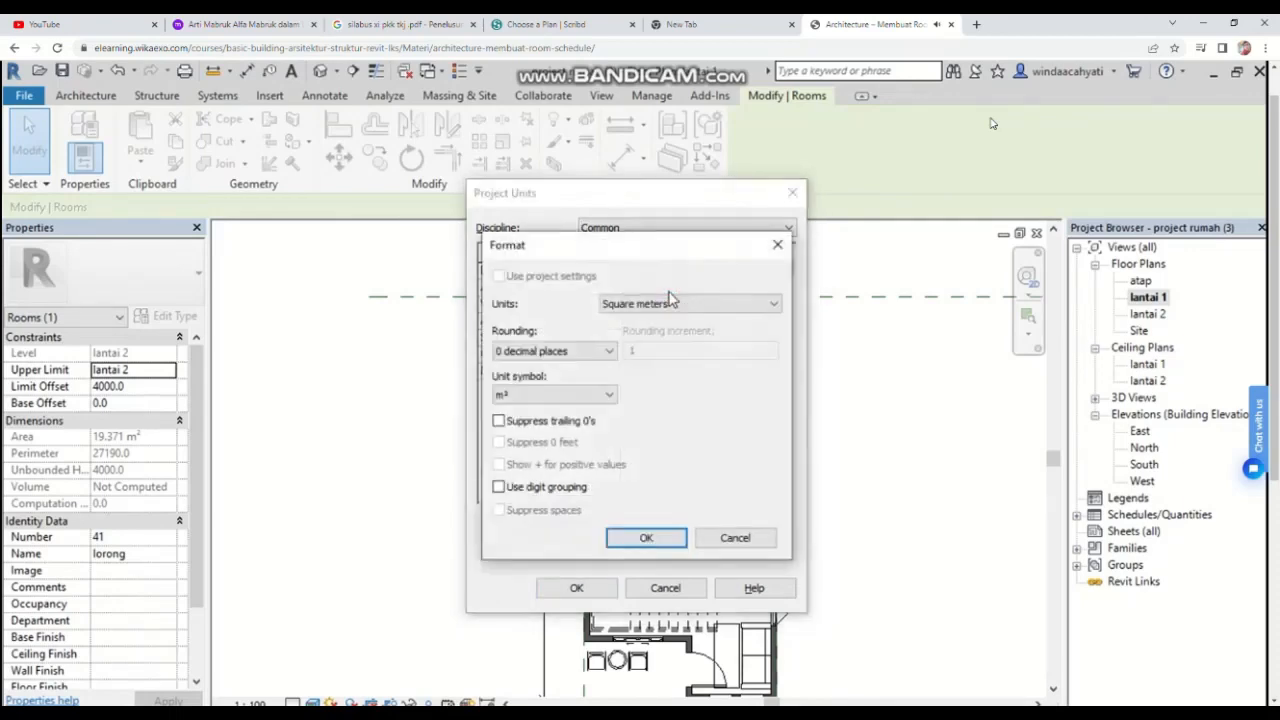
click(609, 359)
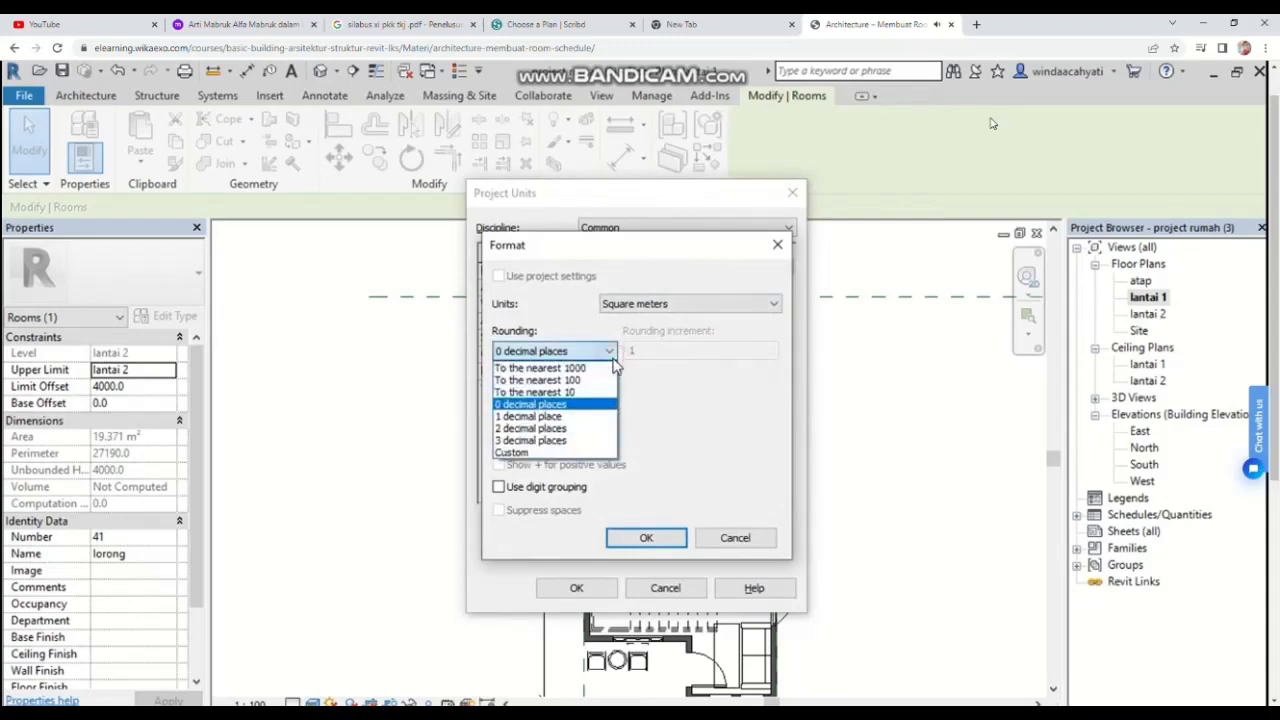
click(553, 430)
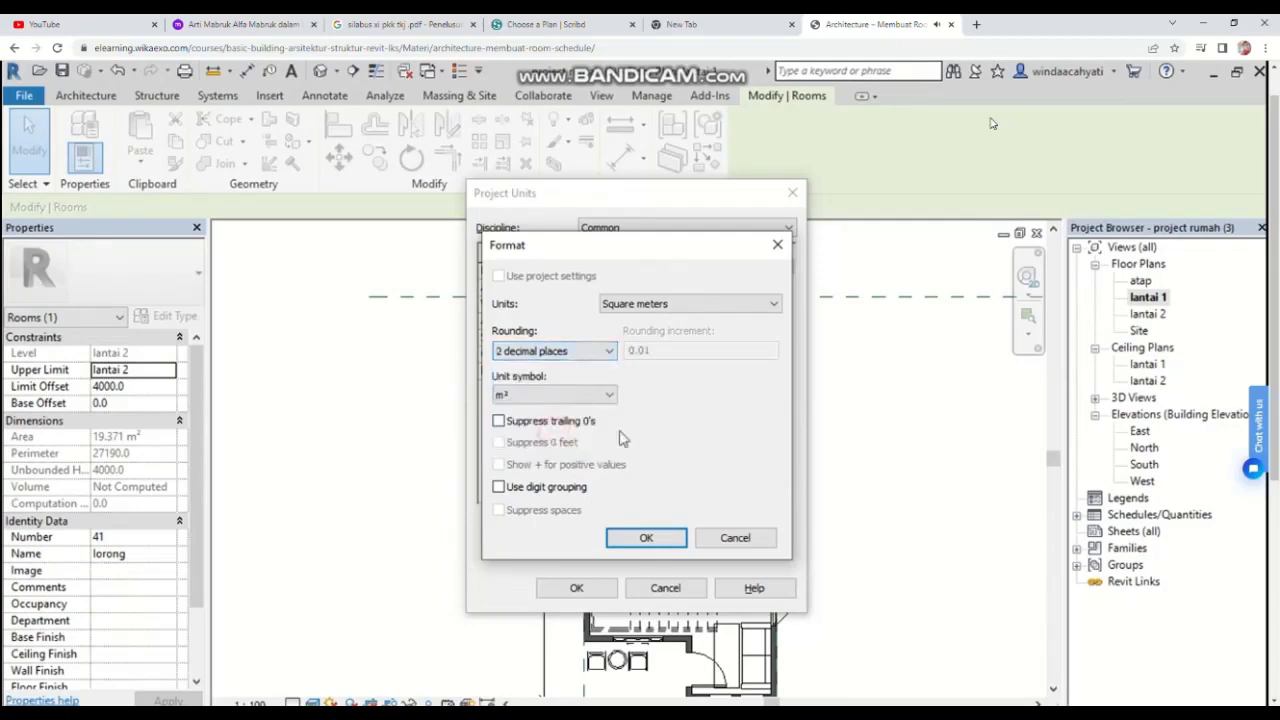
click(647, 539)
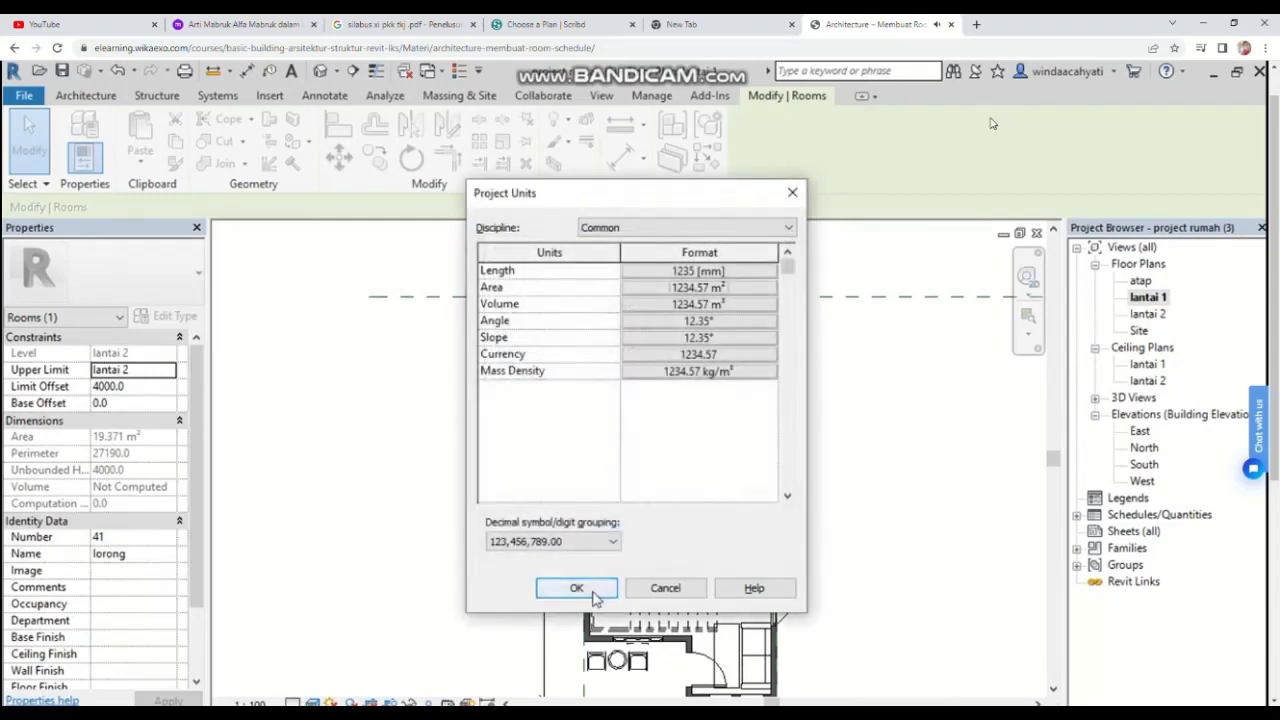
click(596, 599)
key(Escape)
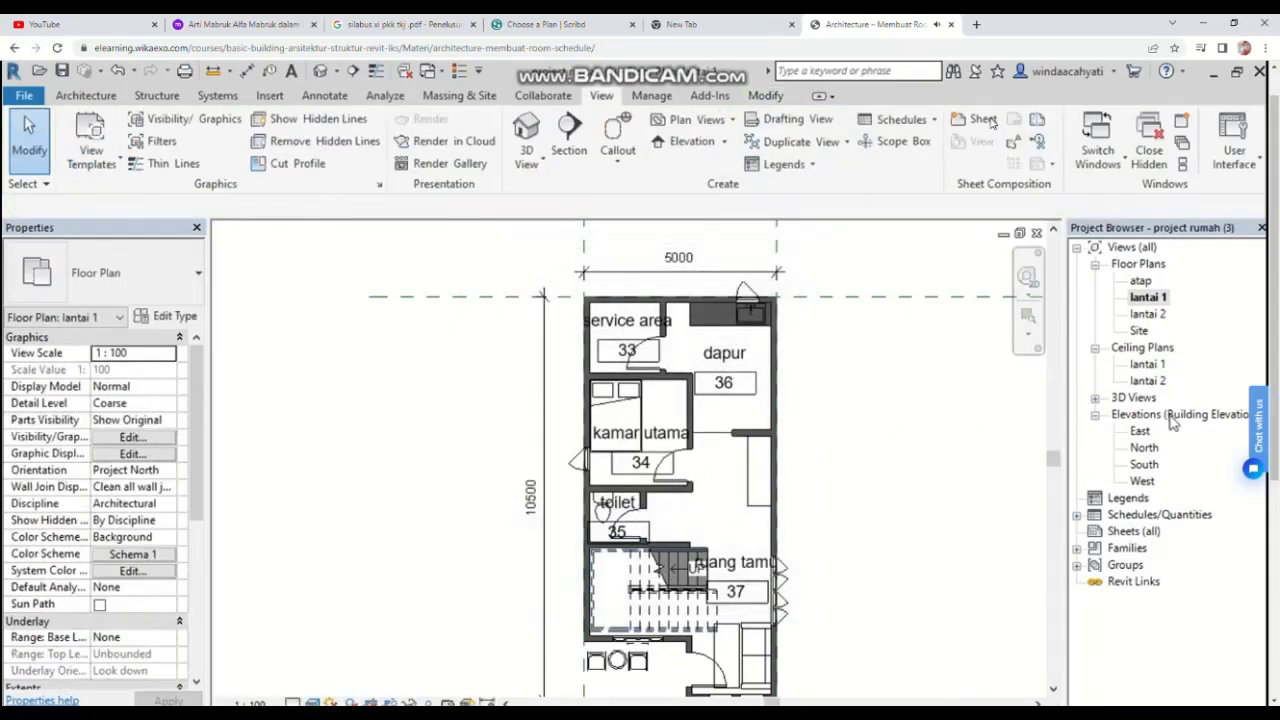
Step: Open the rumah sederhana schedule's properties and turn on grand totals
double_click(1122, 517)
double_click(1124, 532)
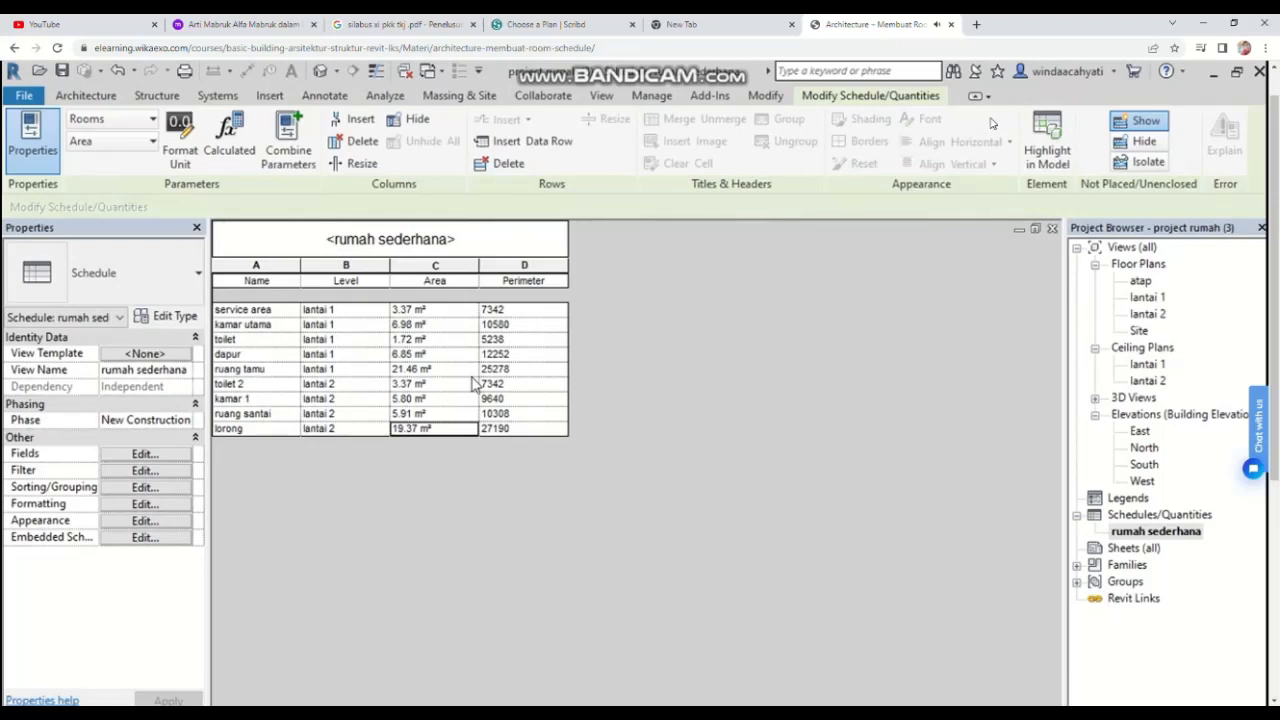
click(150, 455)
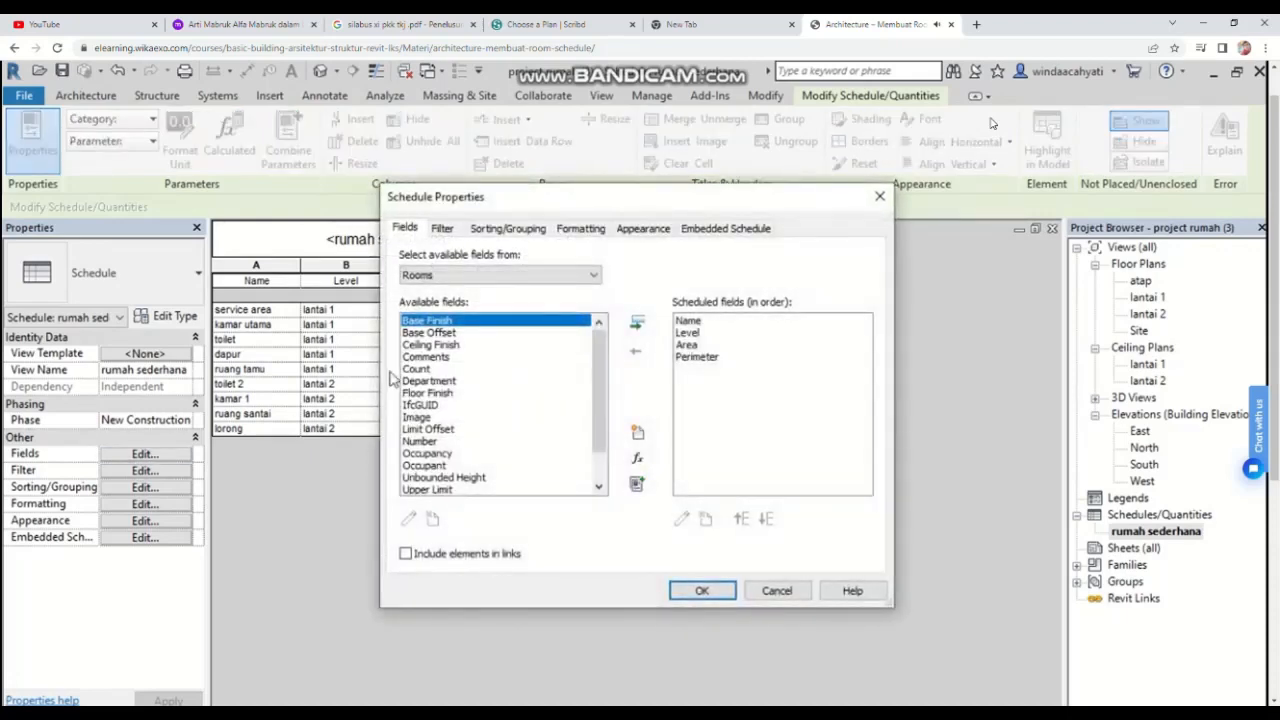
click(507, 231)
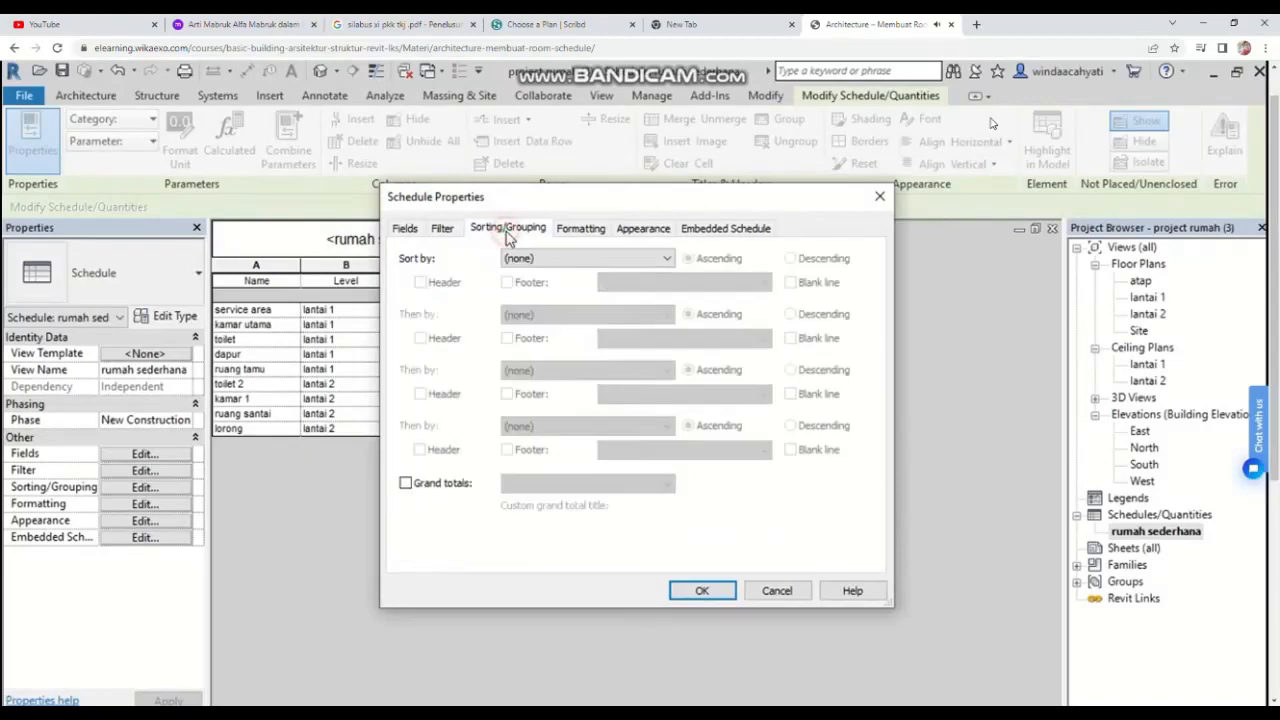
click(405, 484)
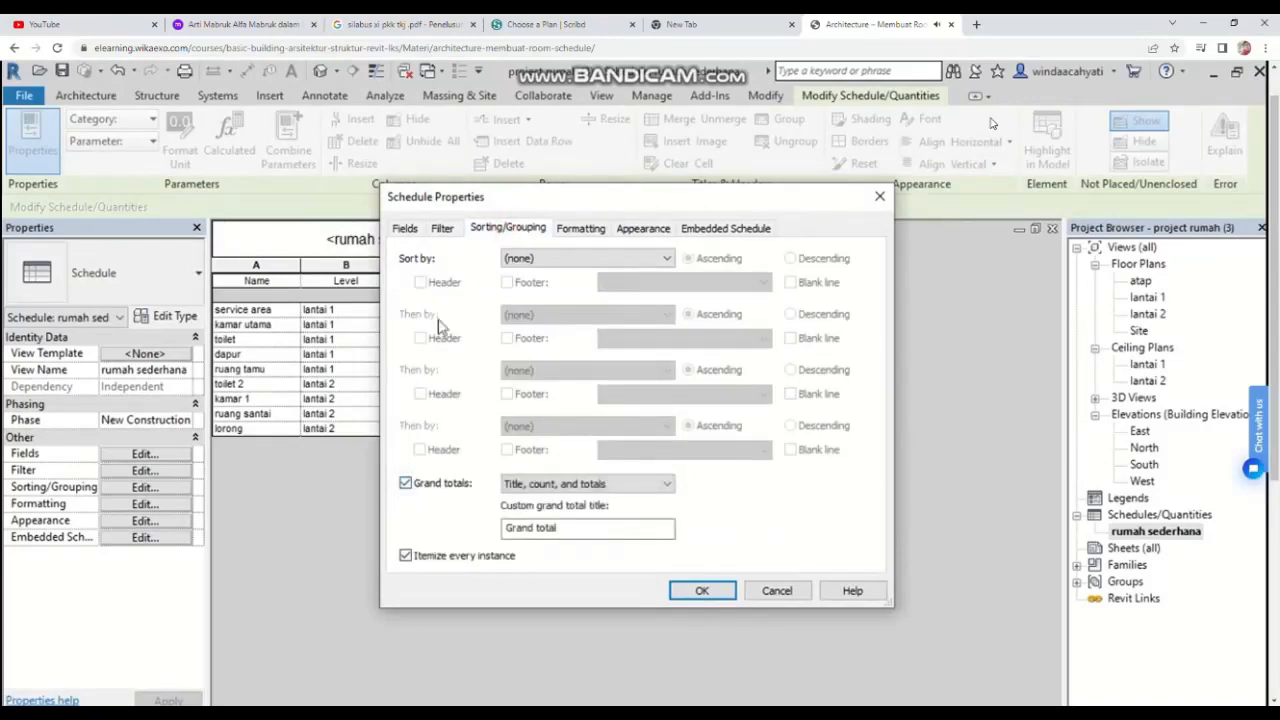
Step: Set the schedule's Area field to calculate totals
click(578, 229)
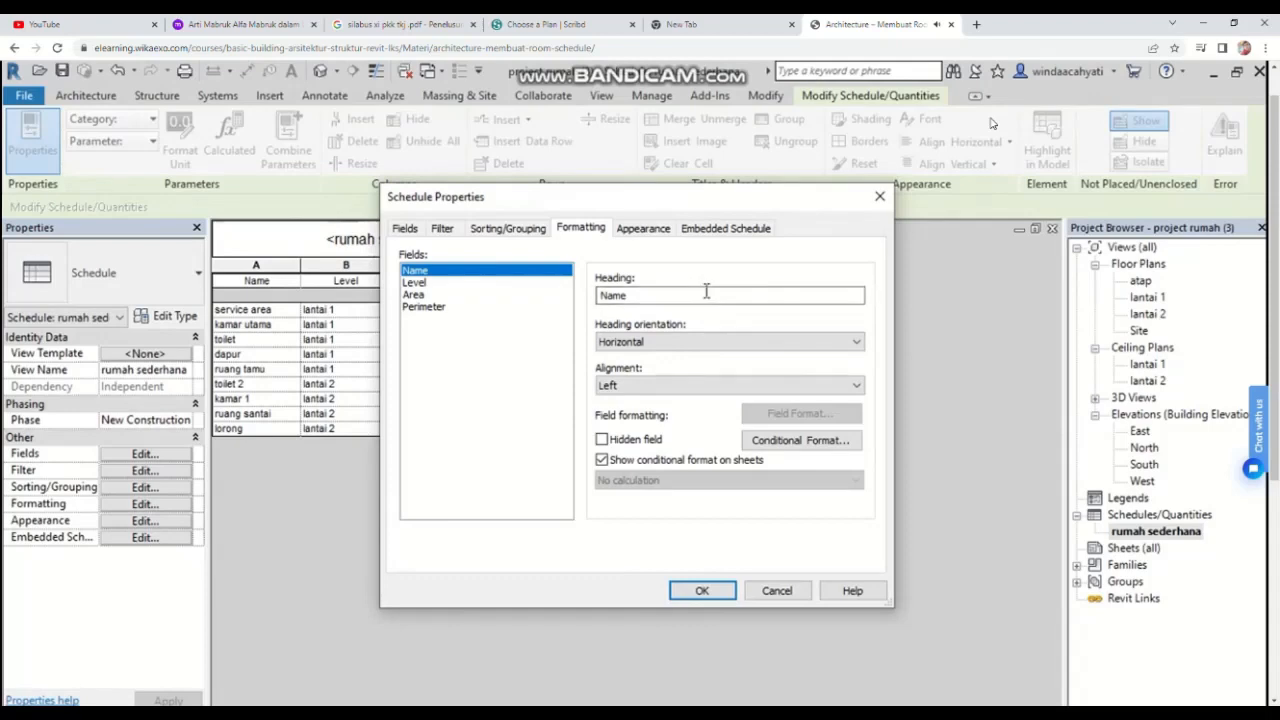
click(413, 296)
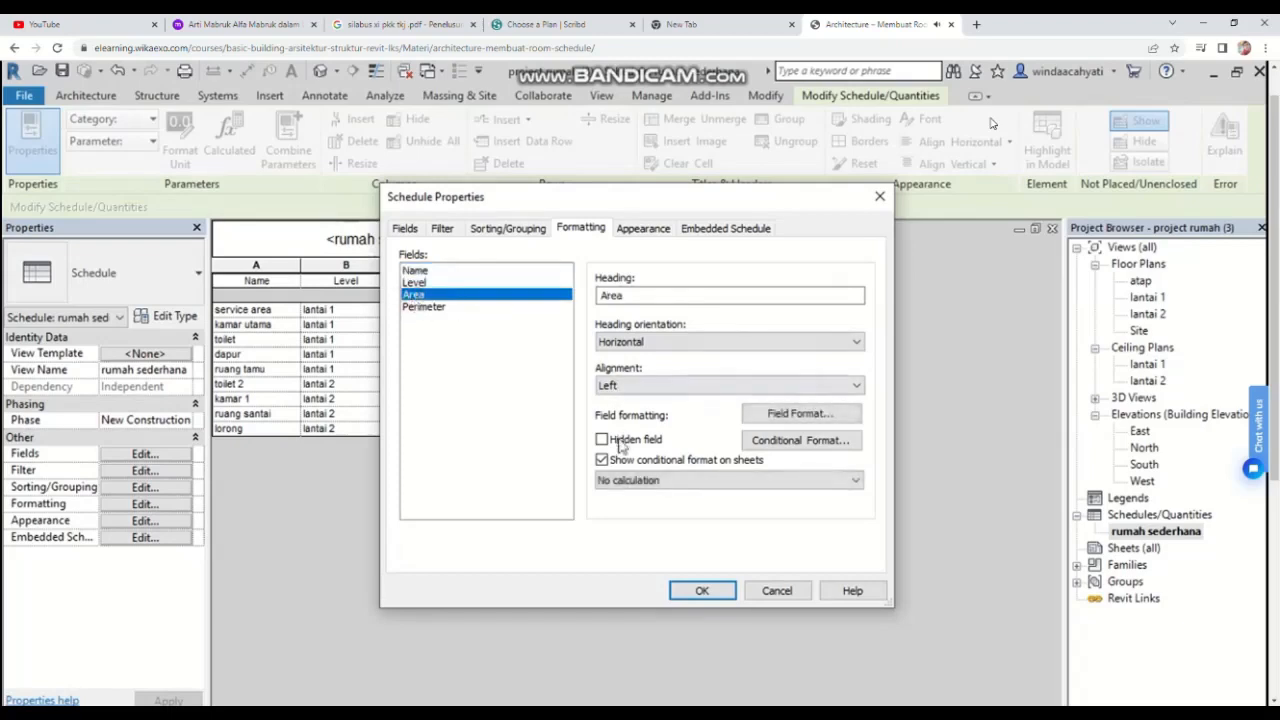
click(757, 486)
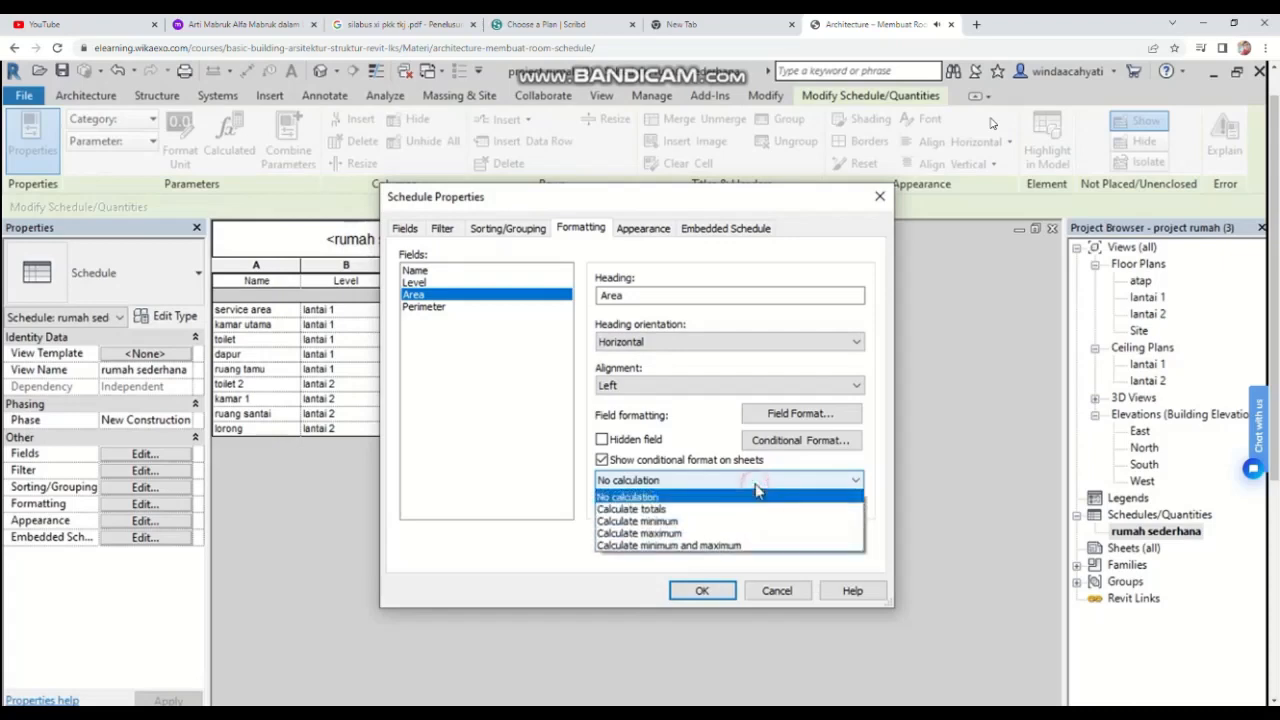
click(640, 509)
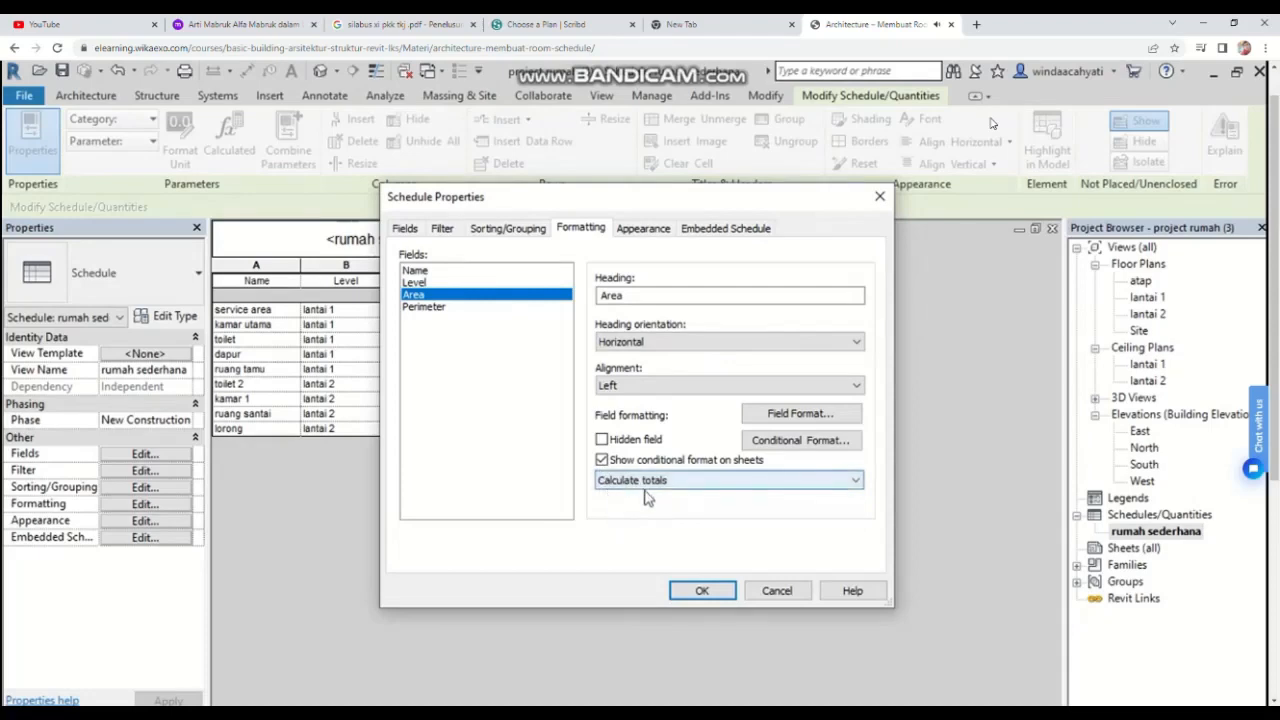
click(702, 592)
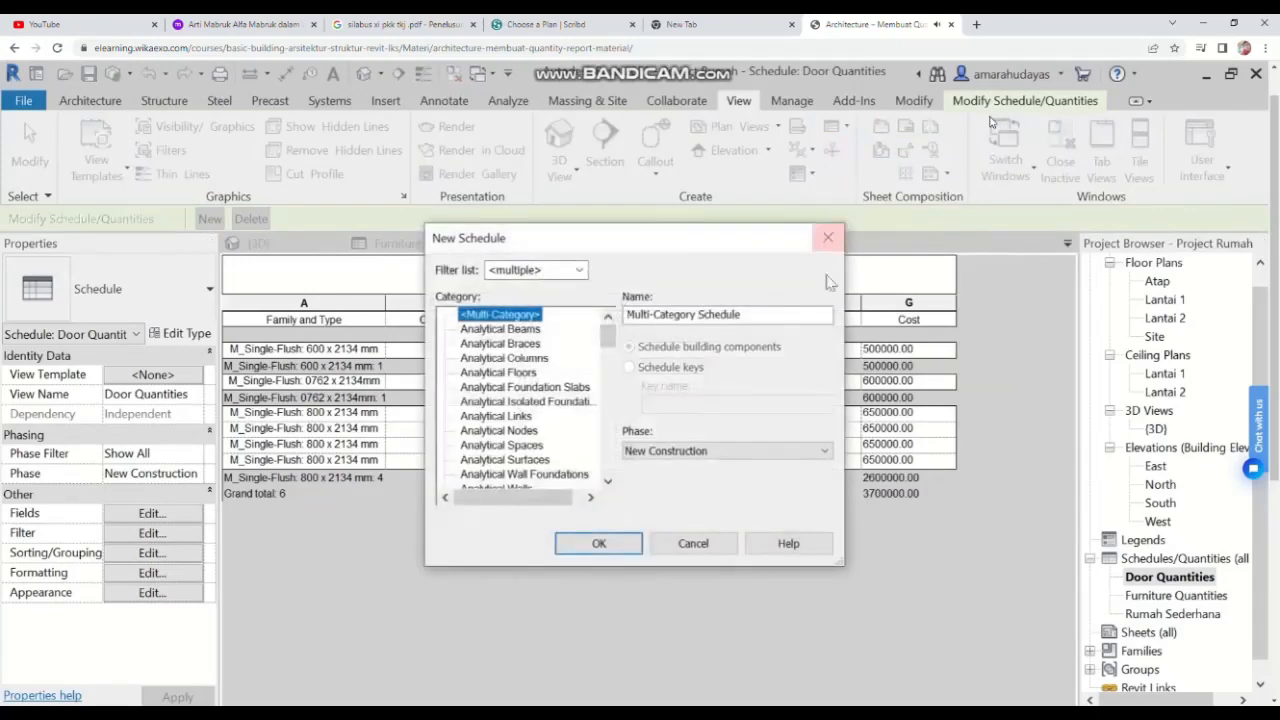
Step: Create a new schedule for the Windows category in the New Construction phase
scroll(535, 360, down, 1)
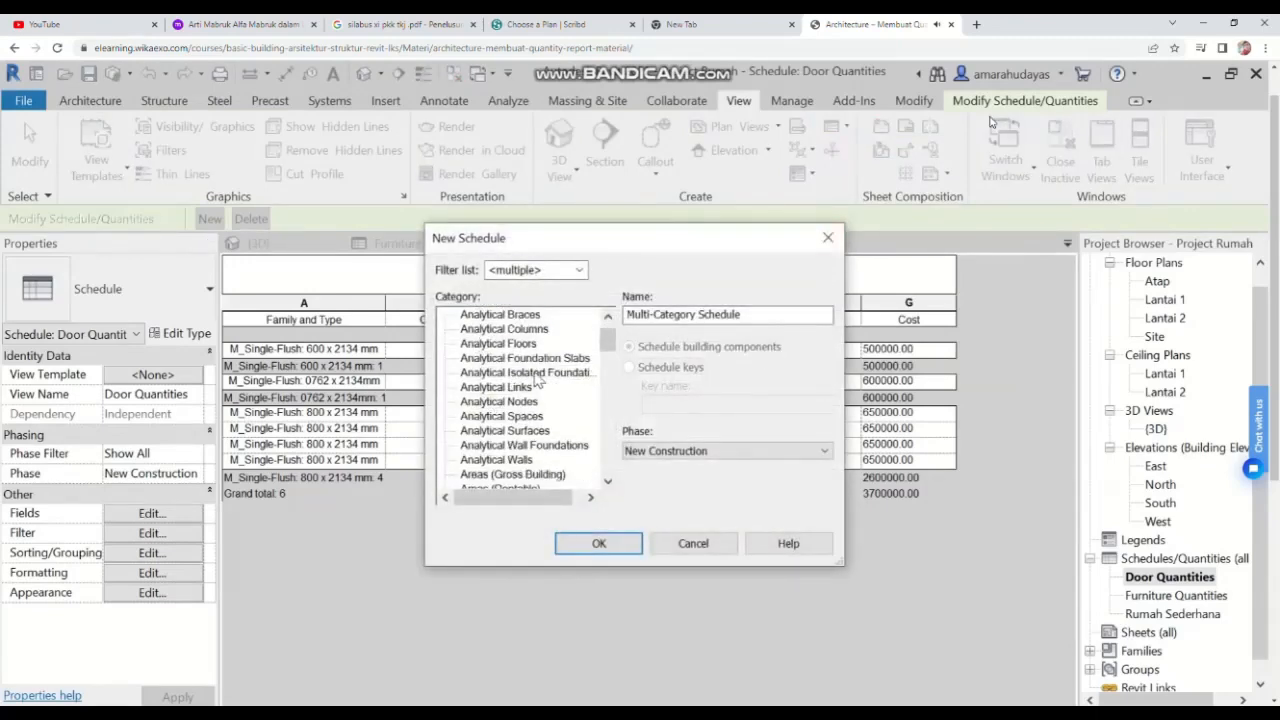
scroll(537, 378, down, 2)
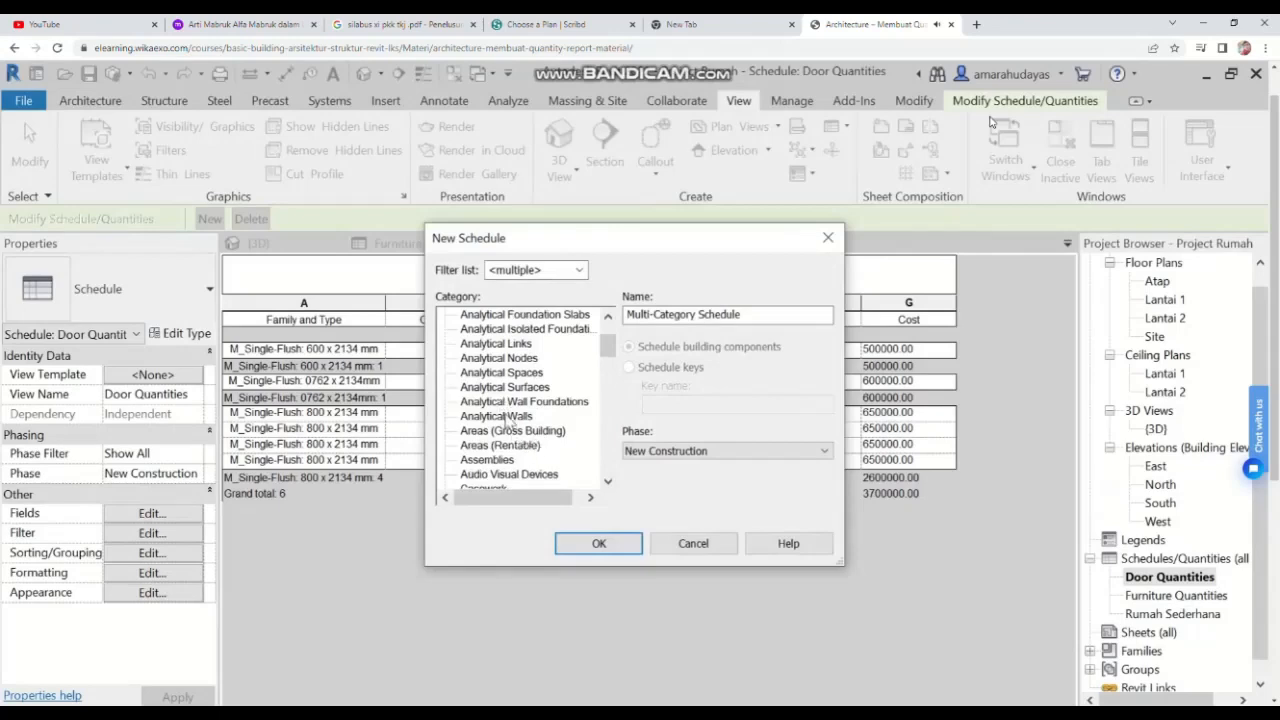
scroll(506, 440, down, 6)
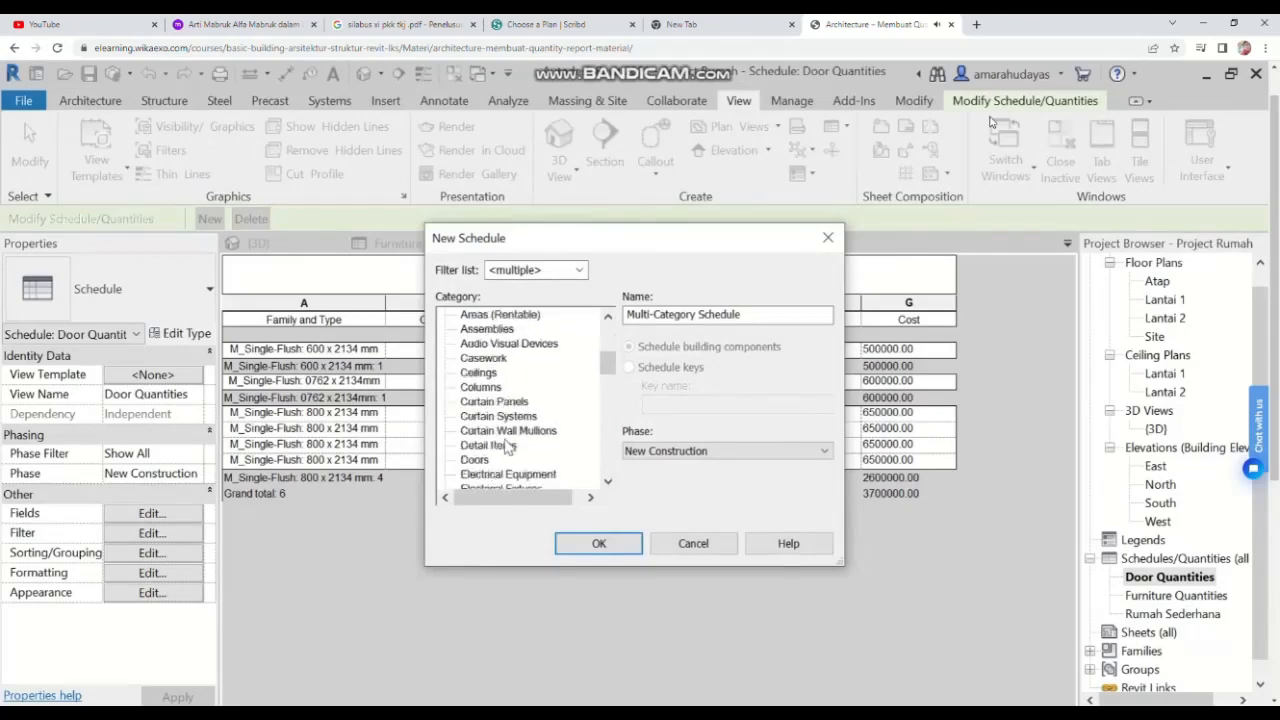
scroll(507, 440, down, 2)
drag(606, 388, 610, 491)
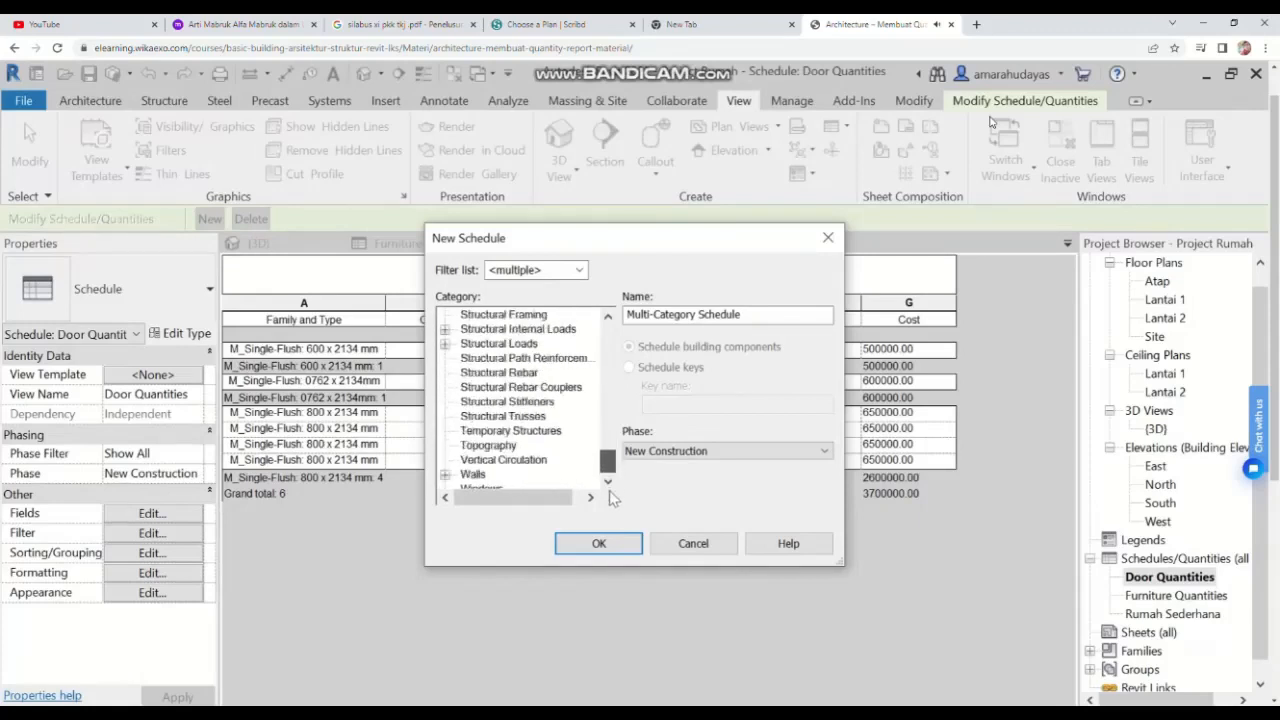
click(503, 489)
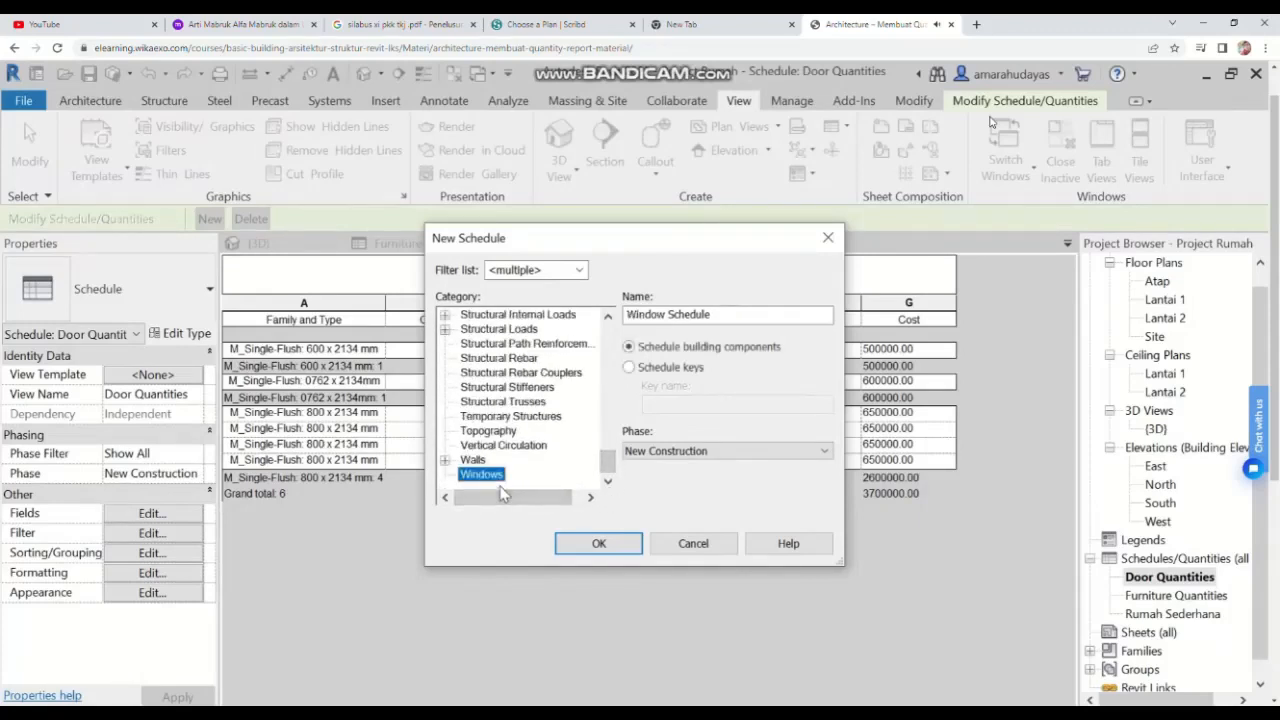
click(675, 451)
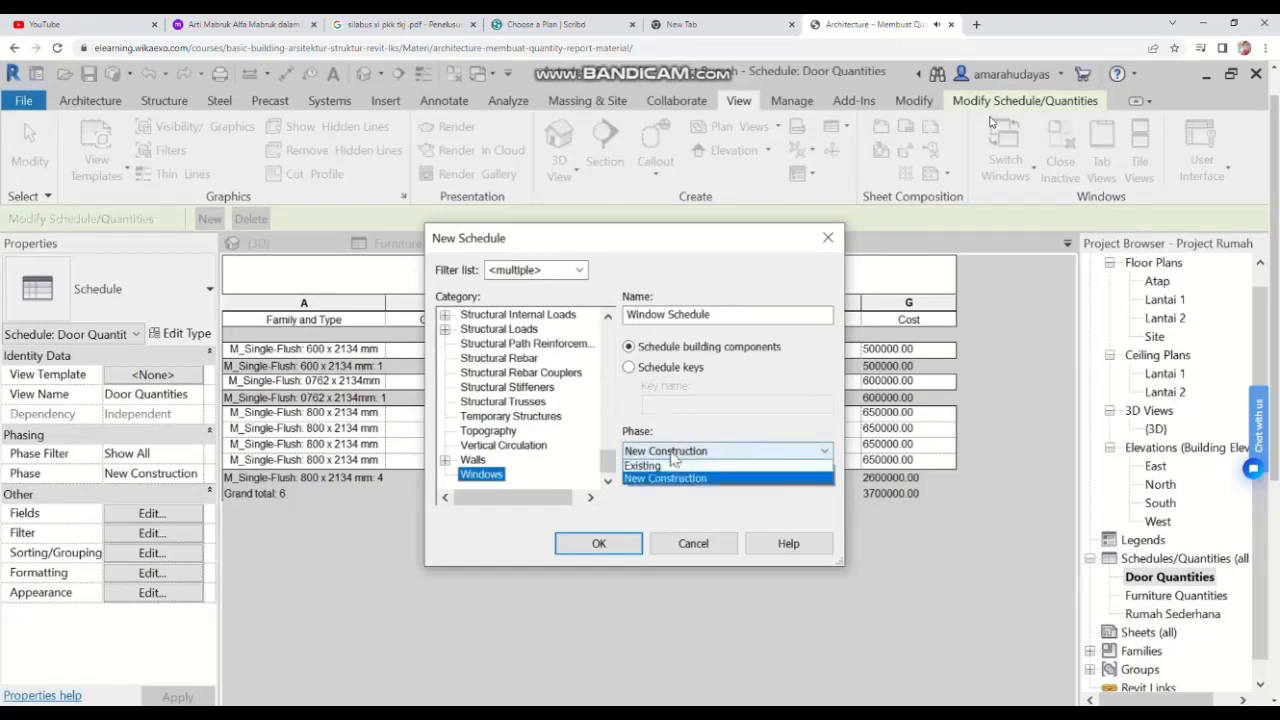
click(670, 480)
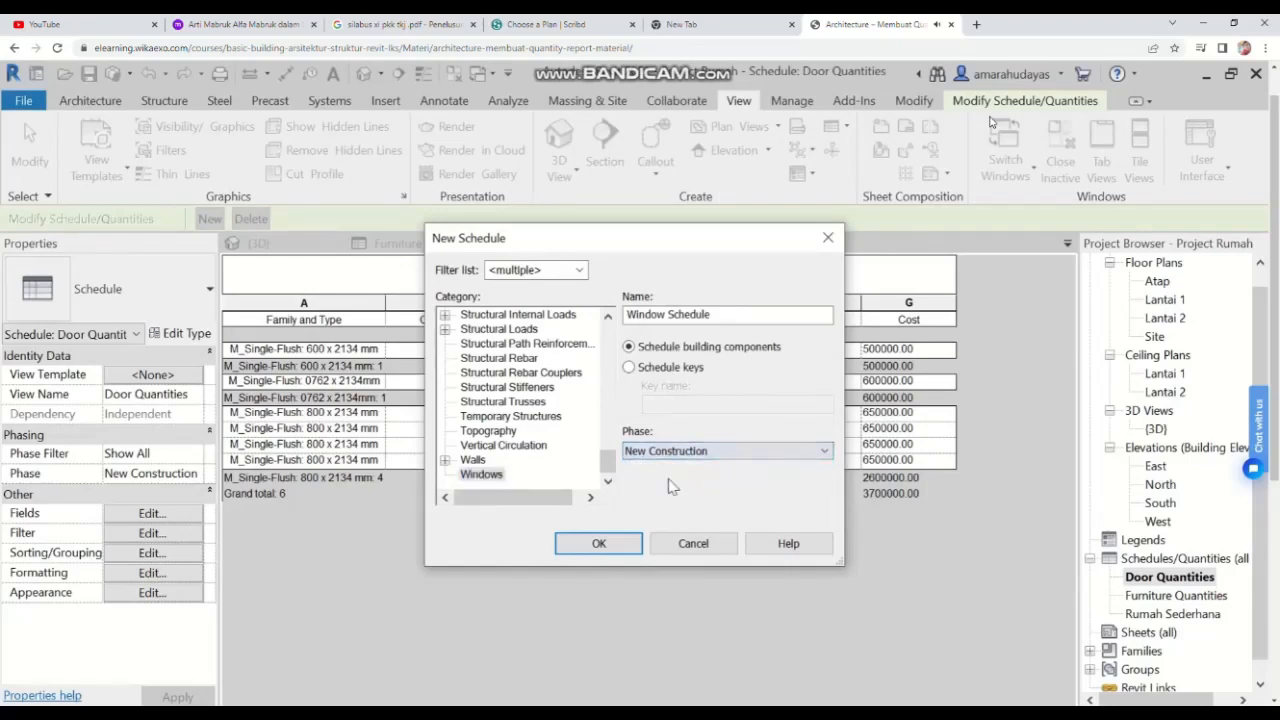
click(620, 550)
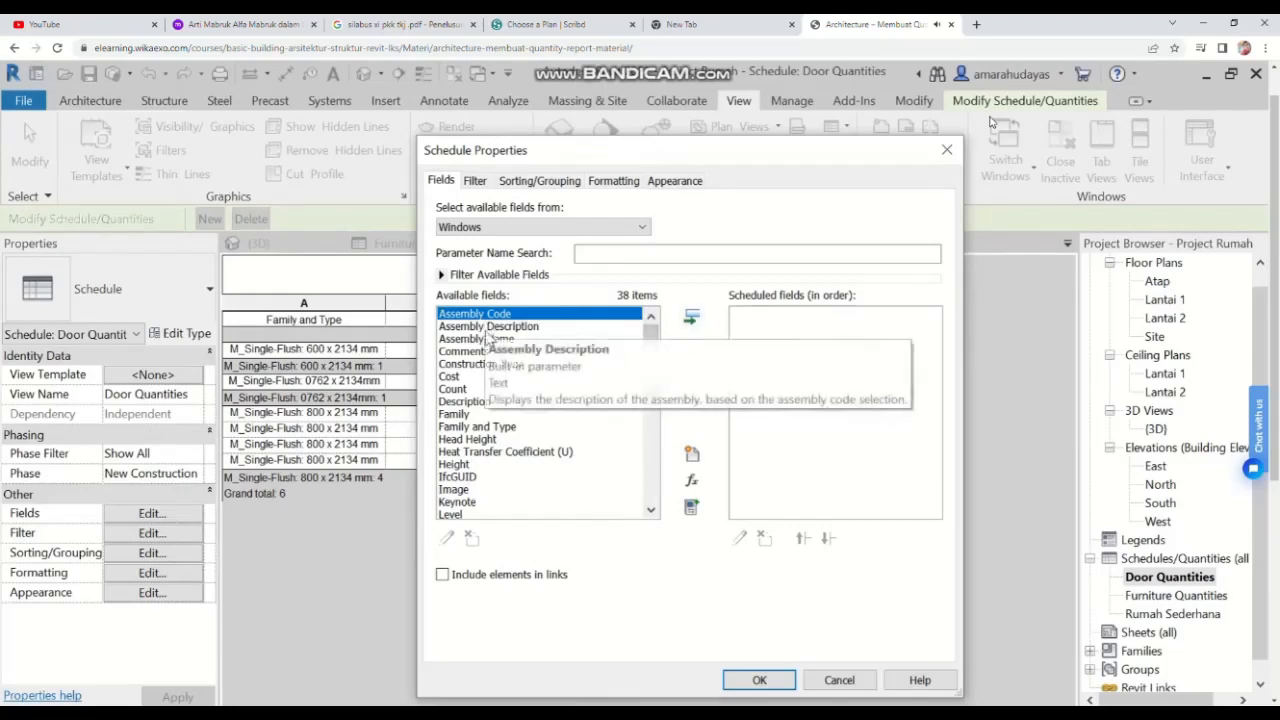
Step: Add the Family and Type and Count fields to the window schedule
scroll(500, 365, down, 5)
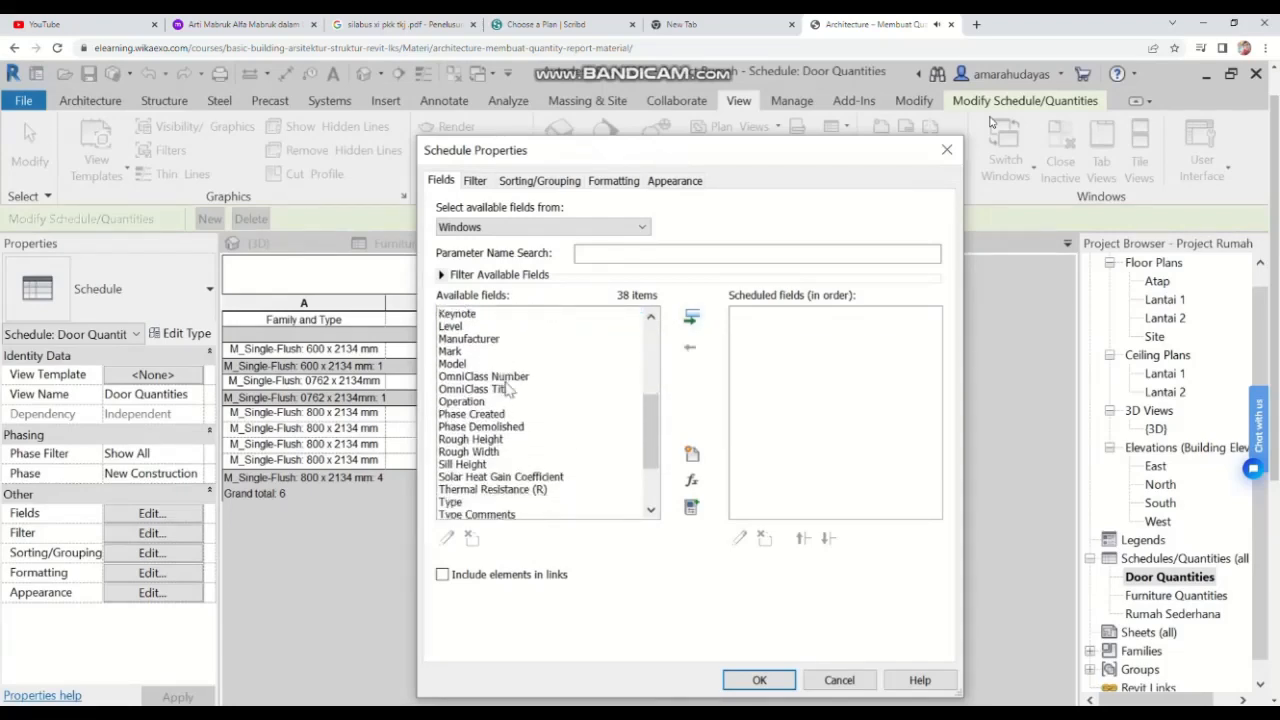
scroll(540, 450, down, 2)
scroll(562, 494, up, 6)
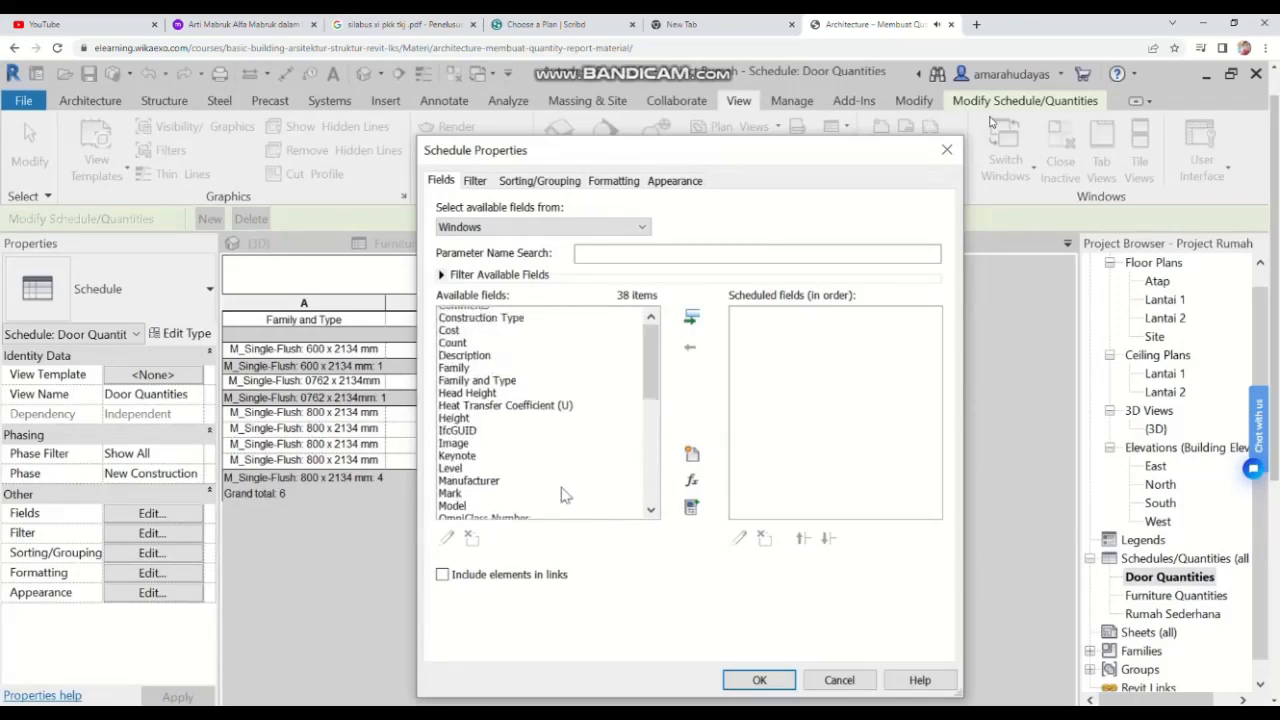
scroll(562, 494, up, 2)
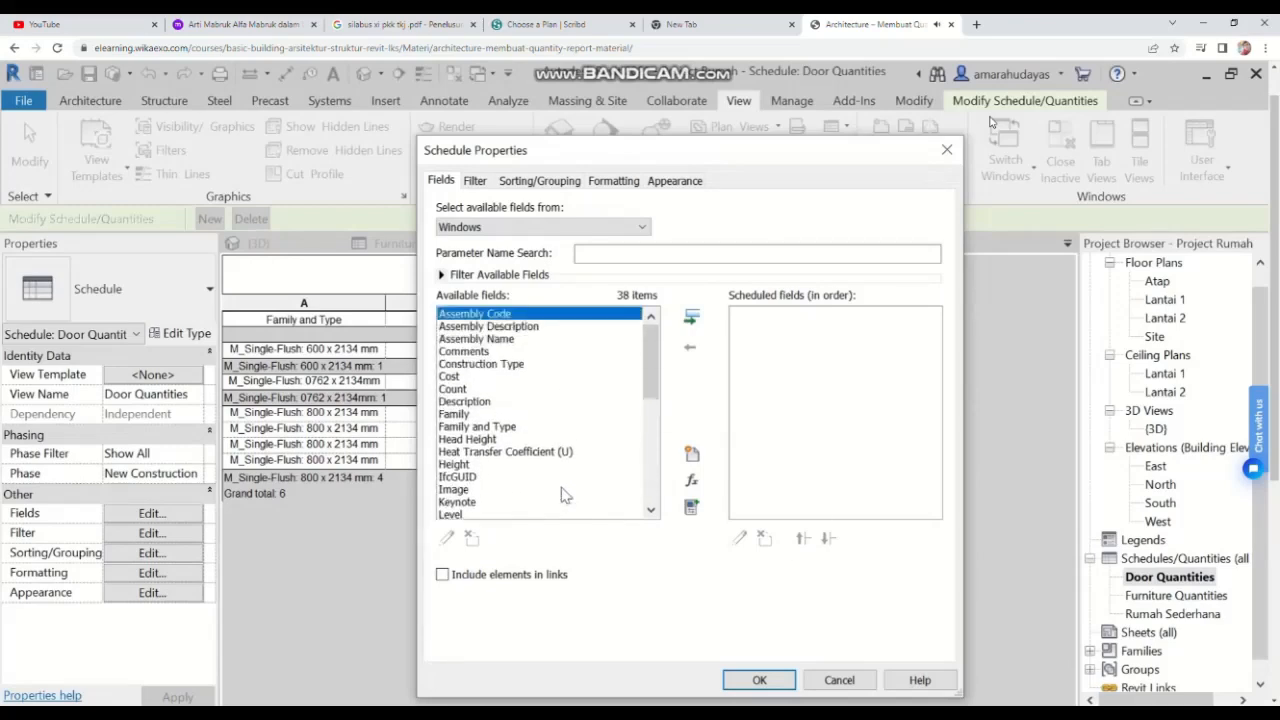
double_click(501, 432)
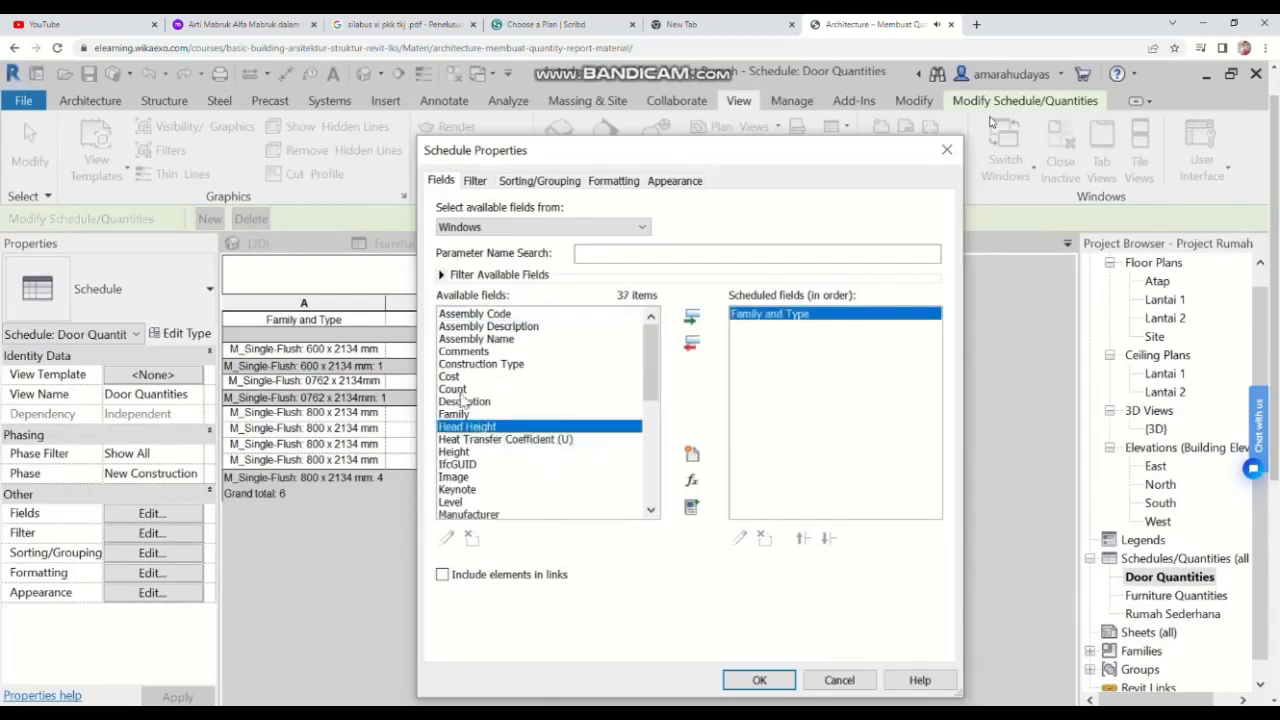
drag(646, 363, 647, 486)
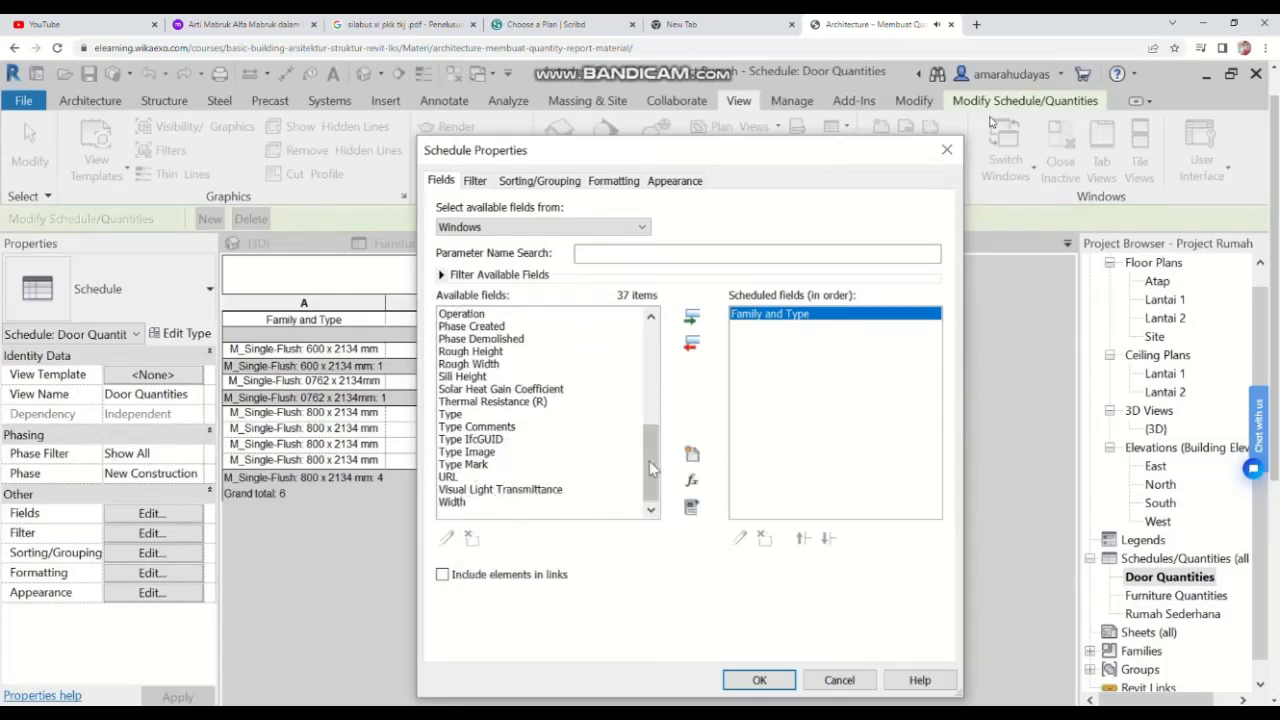
drag(651, 462, 651, 360)
double_click(451, 390)
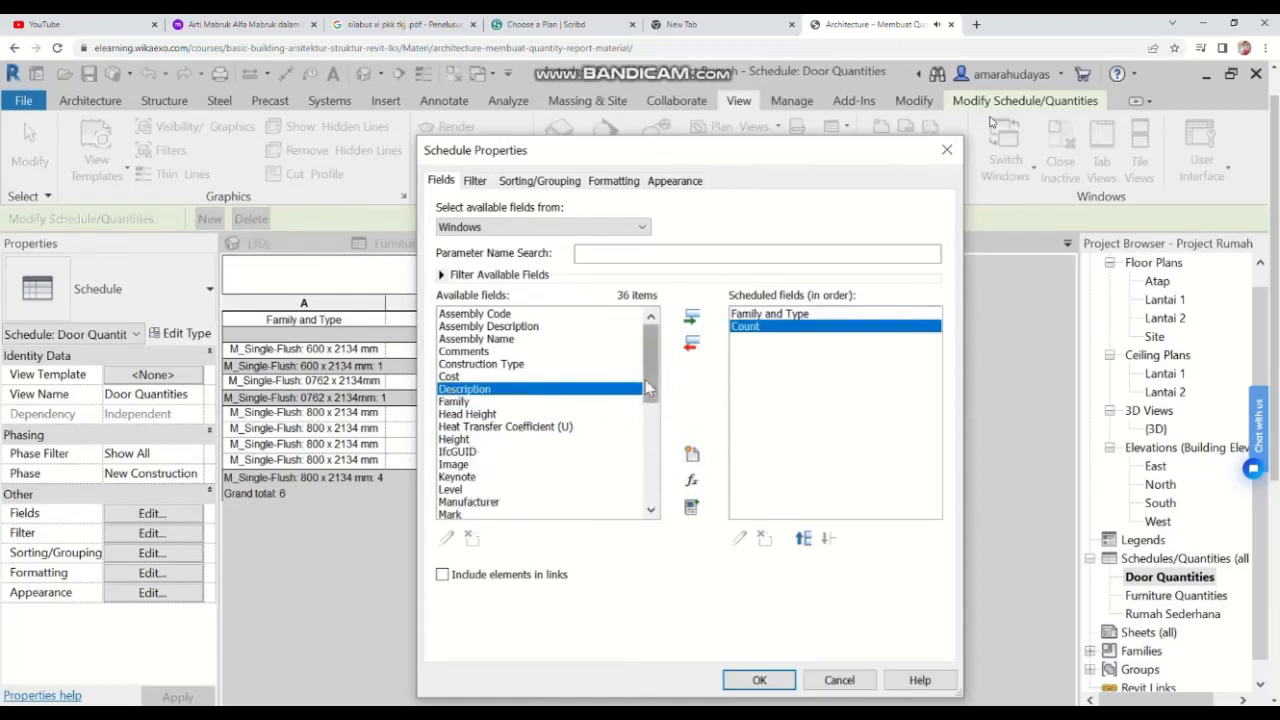
Step: Add the Width, Sill Height, Level and Height fields to the window schedule and confirm
drag(648, 389, 651, 489)
click(457, 504)
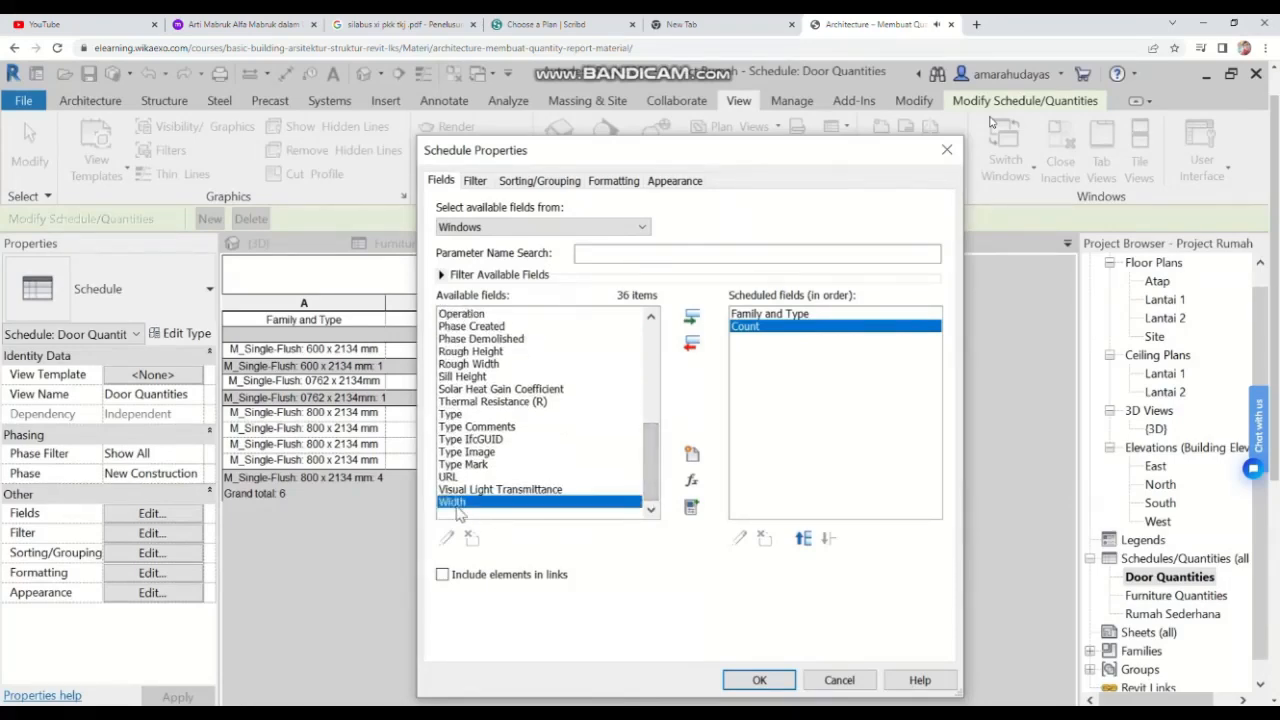
double_click(457, 504)
mouse_move(649, 466)
mouse_down()
mouse_move(642, 370)
mouse_move(660, 475)
mouse_up()
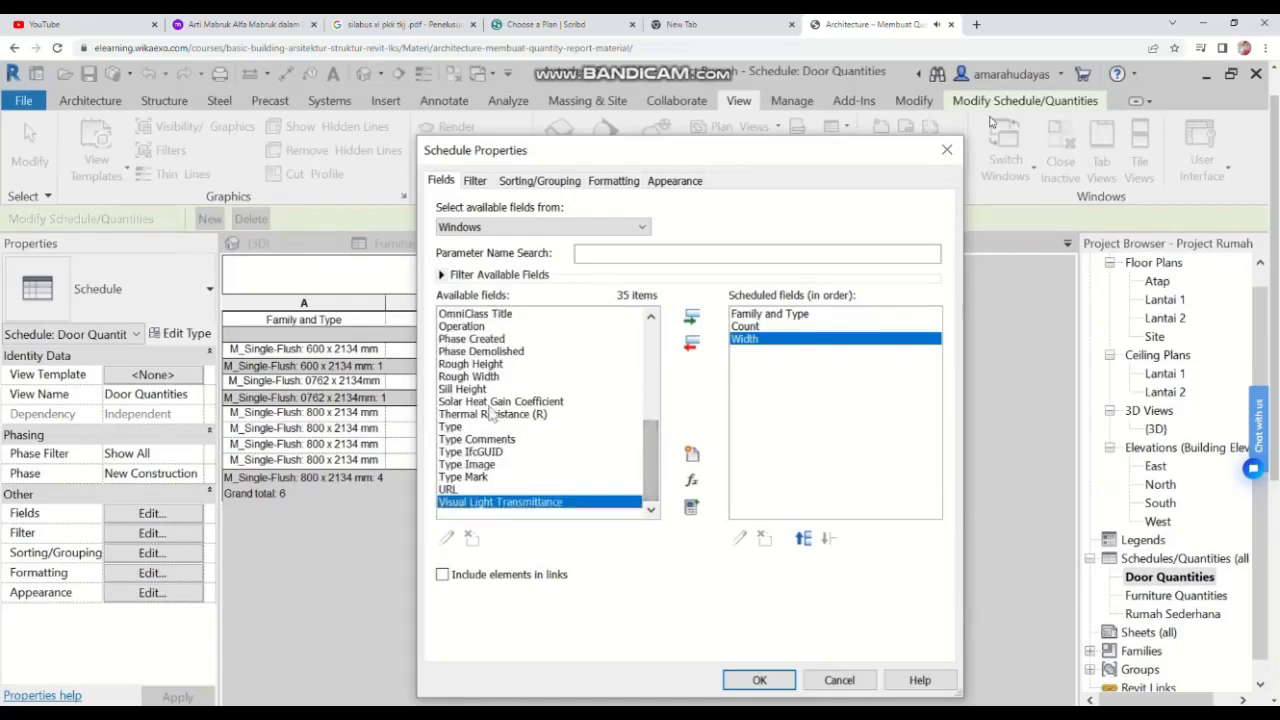
scroll(479, 400, up, 1)
scroll(480, 415, up, 2)
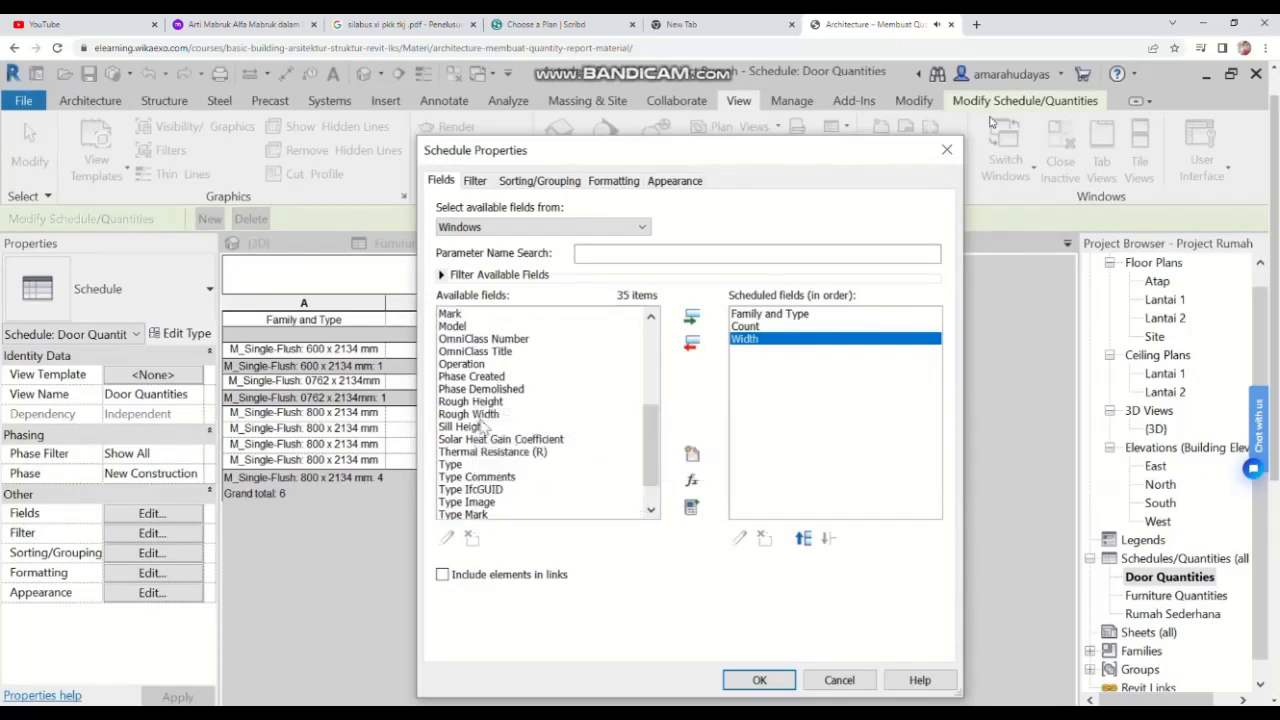
double_click(475, 426)
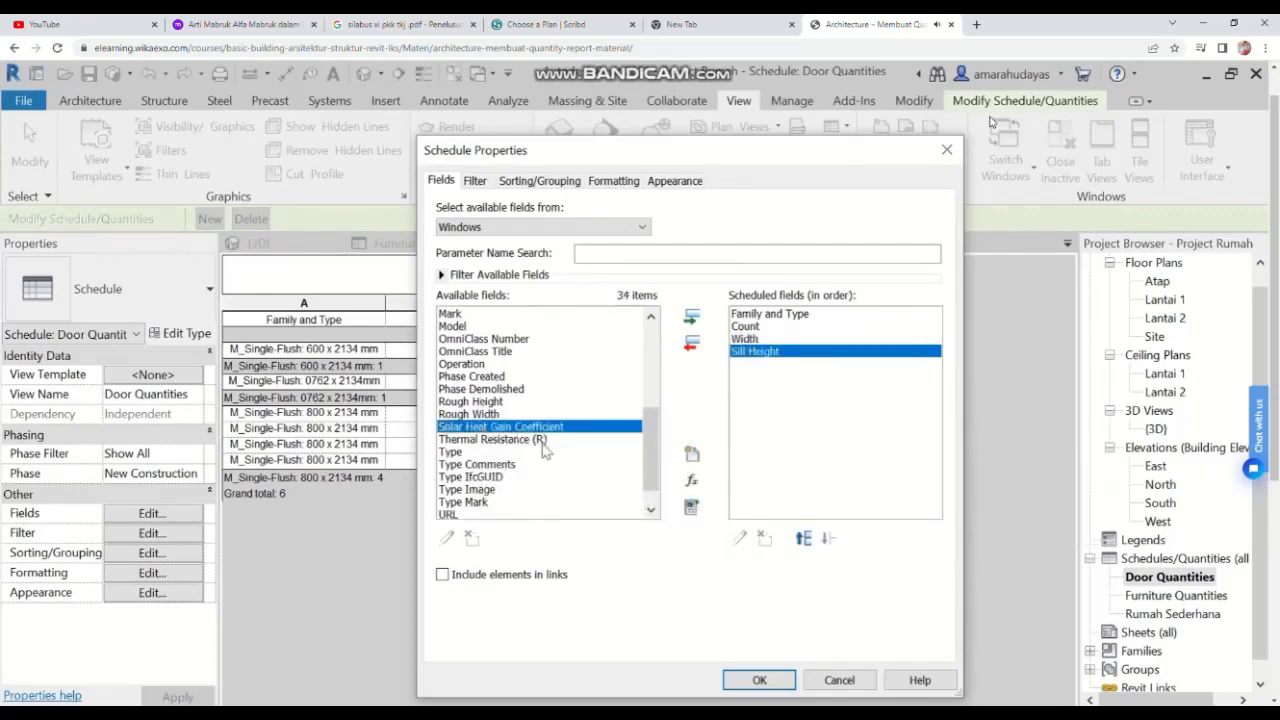
scroll(515, 430, up, 3)
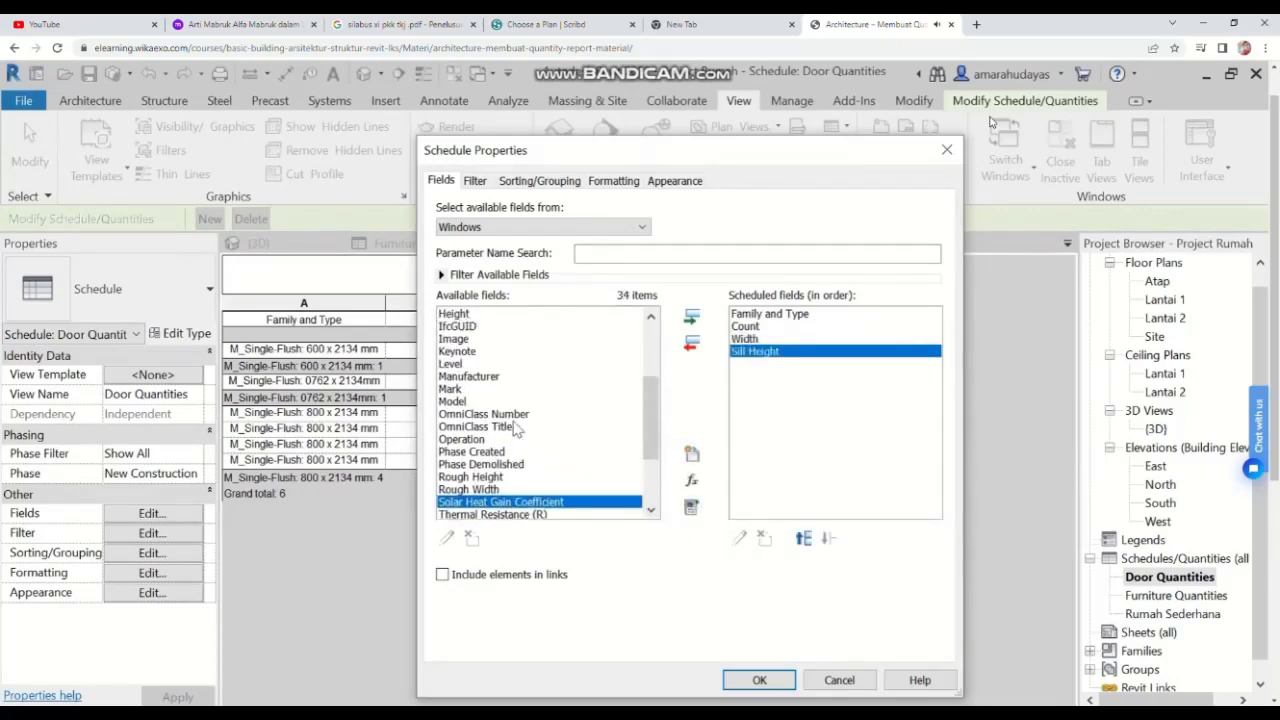
double_click(458, 401)
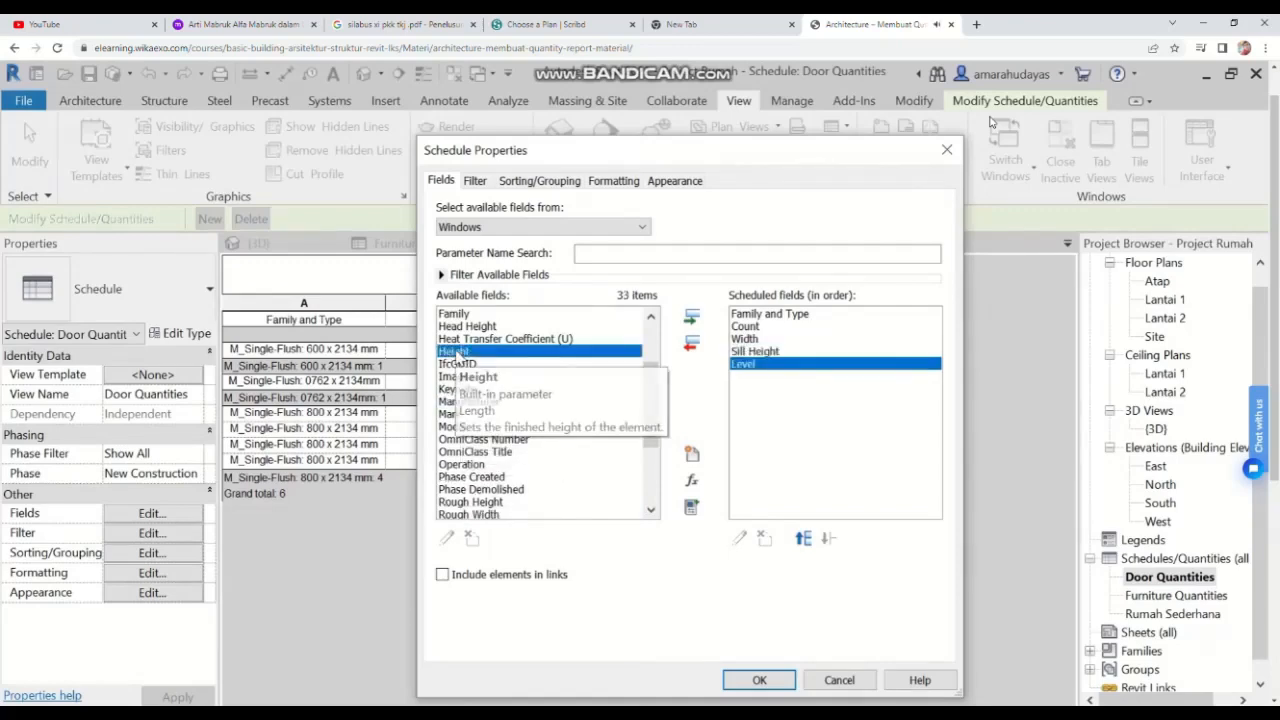
double_click(455, 352)
scroll(550, 392, up, 3)
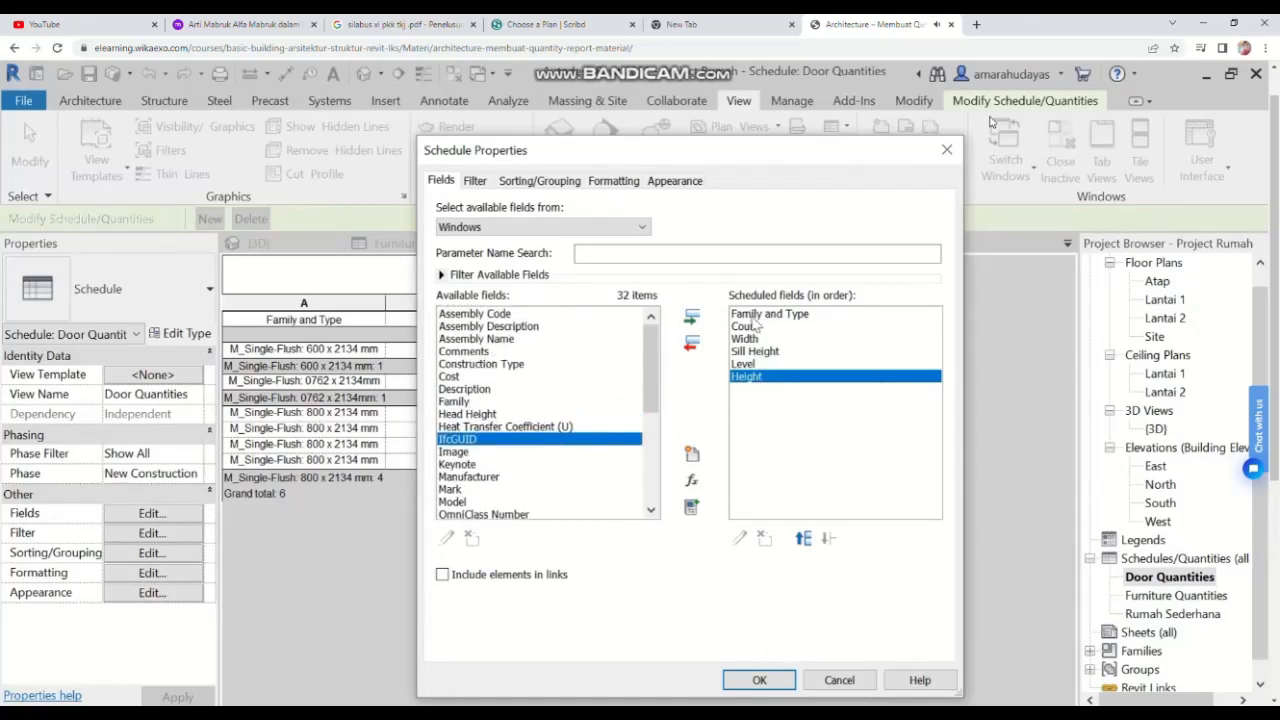
click(759, 679)
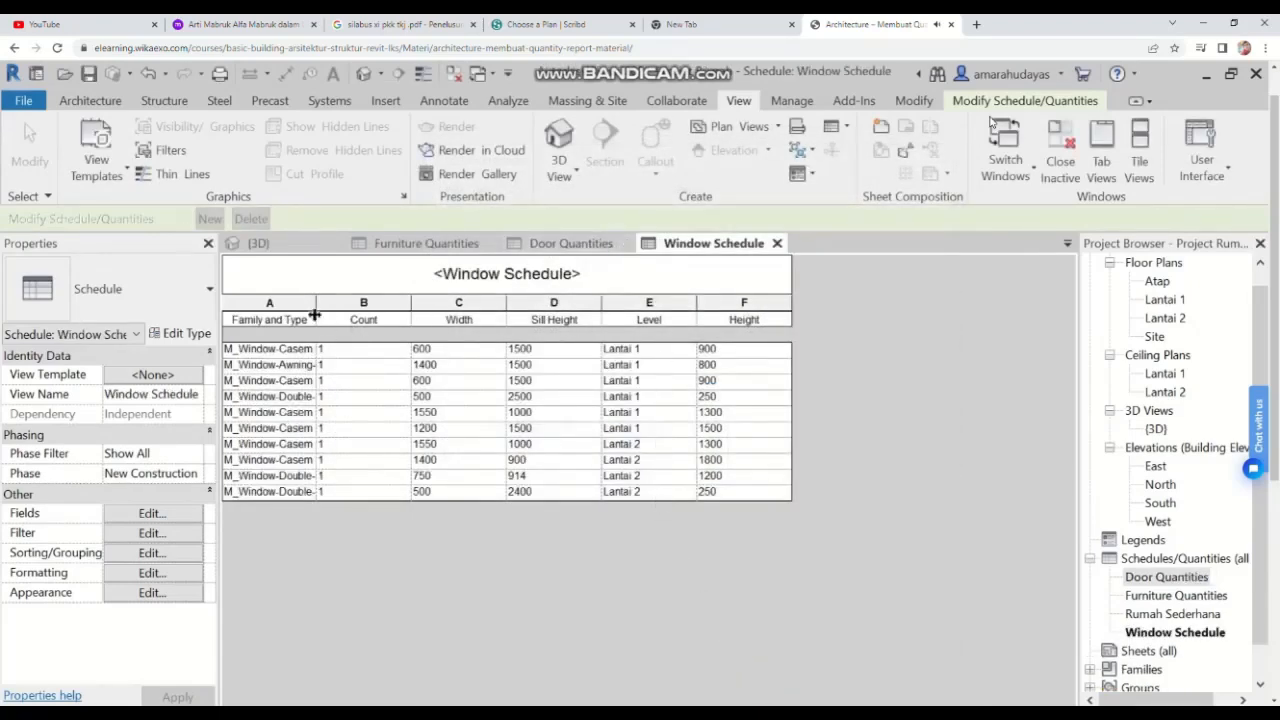
Step: Widen the Family and Type column of the window schedule
drag(316, 301, 384, 302)
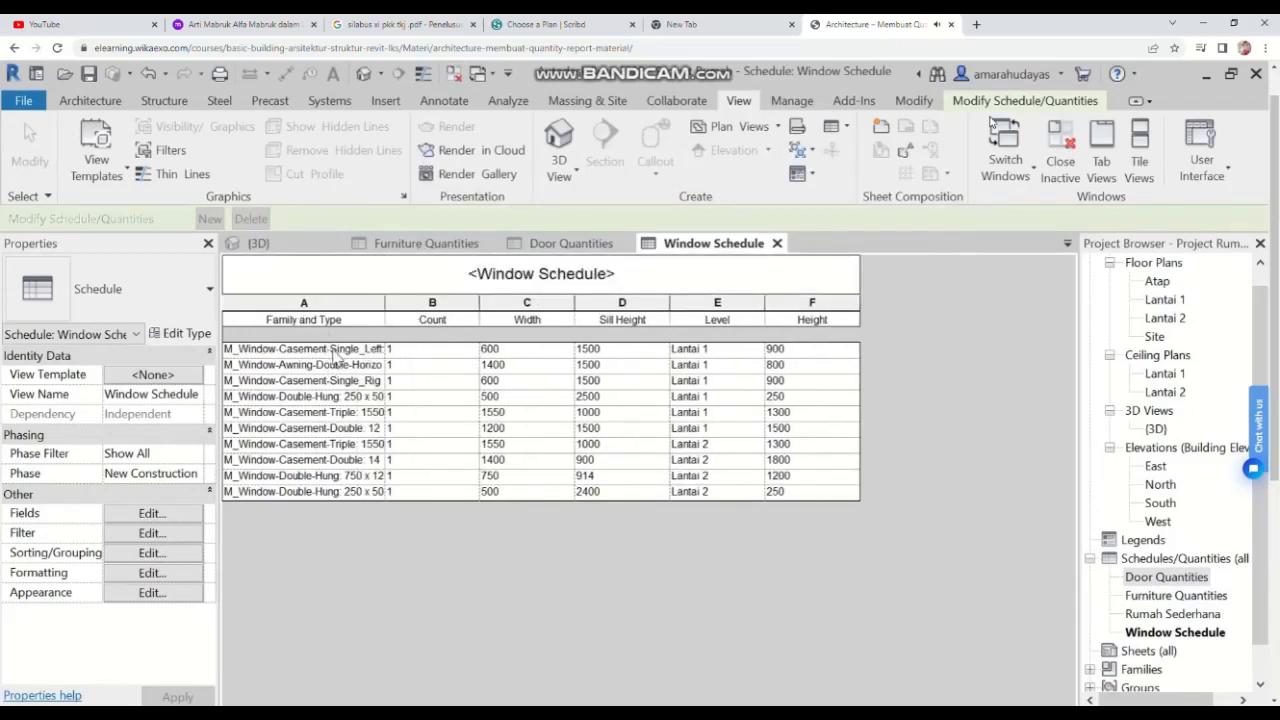
click(334, 352)
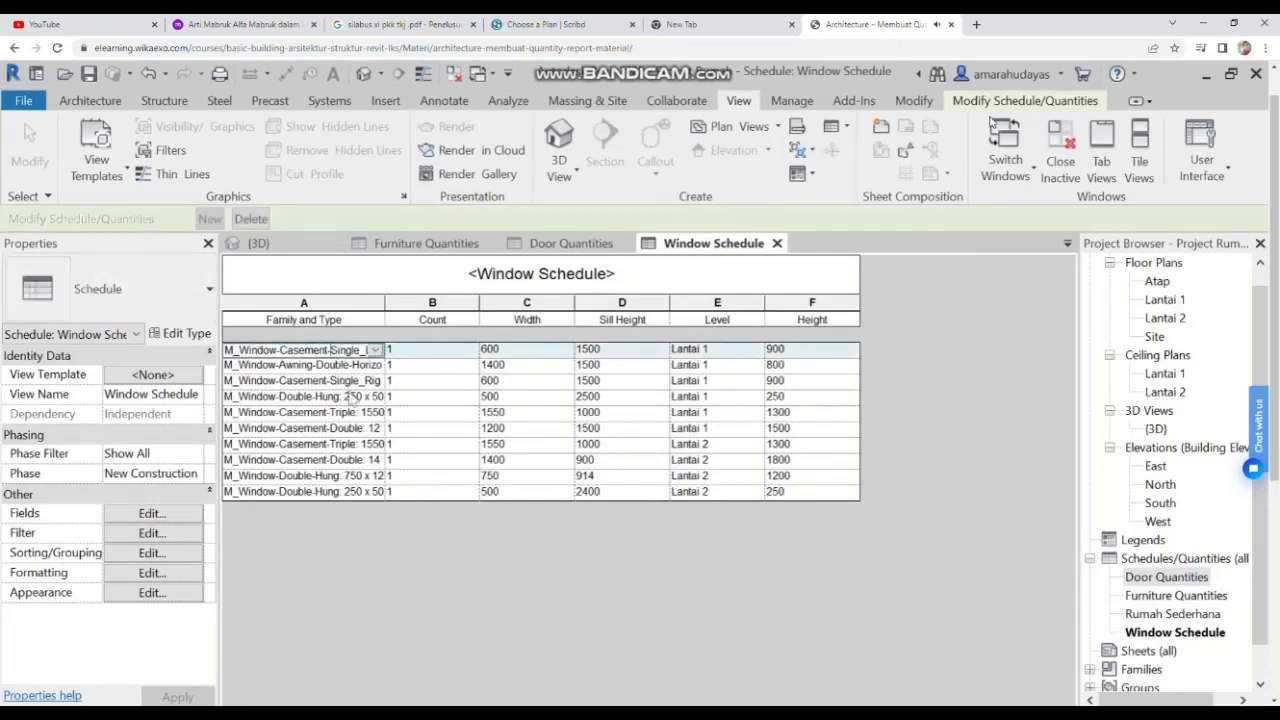
click(445, 318)
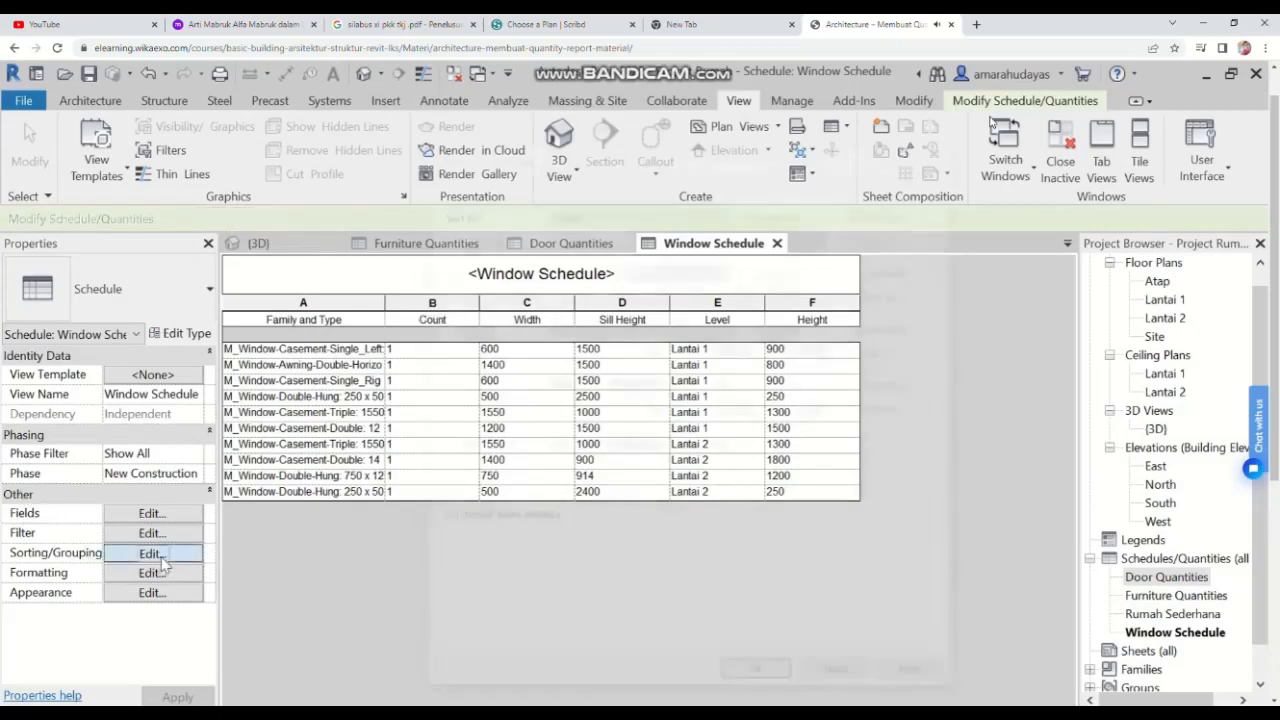
Step: Sort the window schedule by Family and Type with footers and grand totals turned on
click(152, 553)
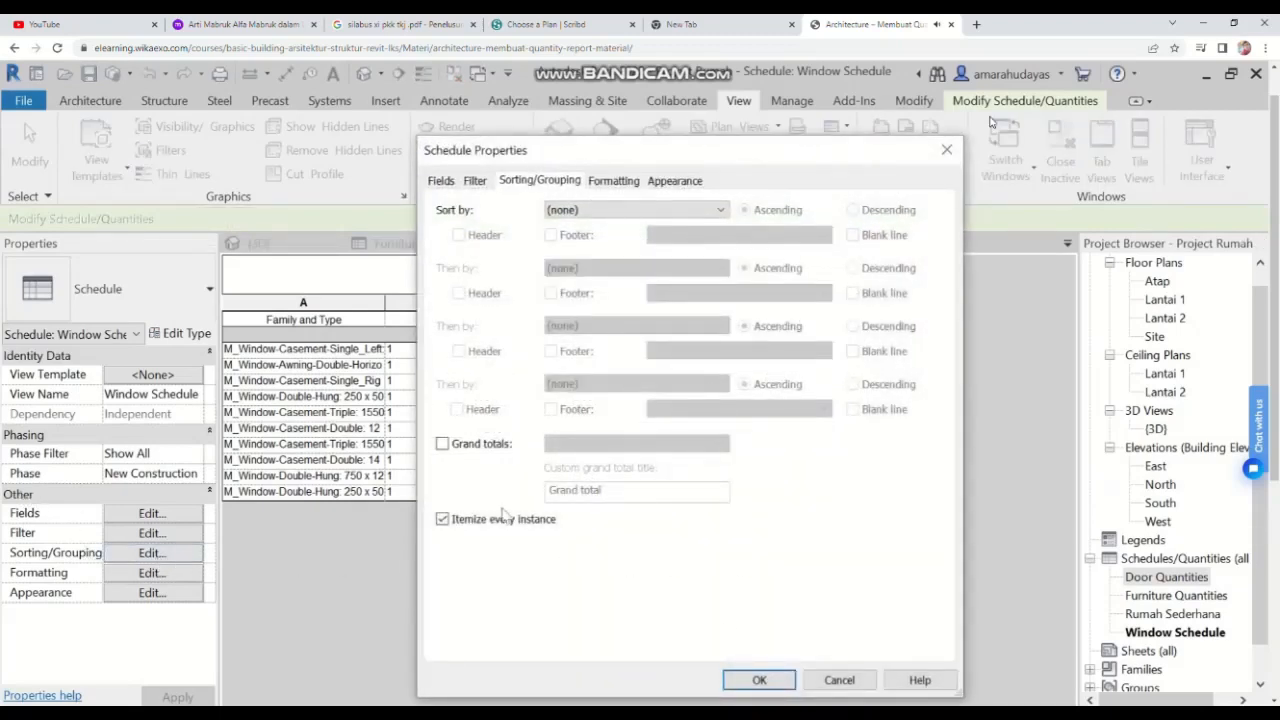
click(659, 213)
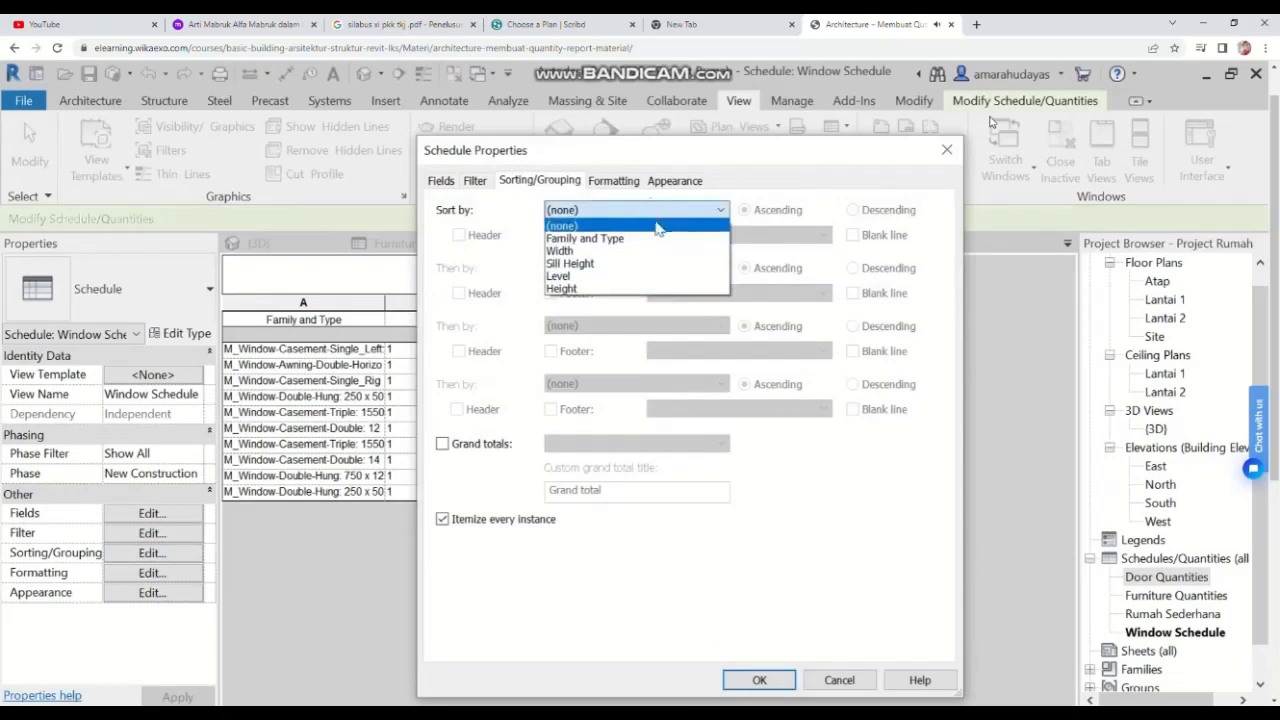
click(596, 240)
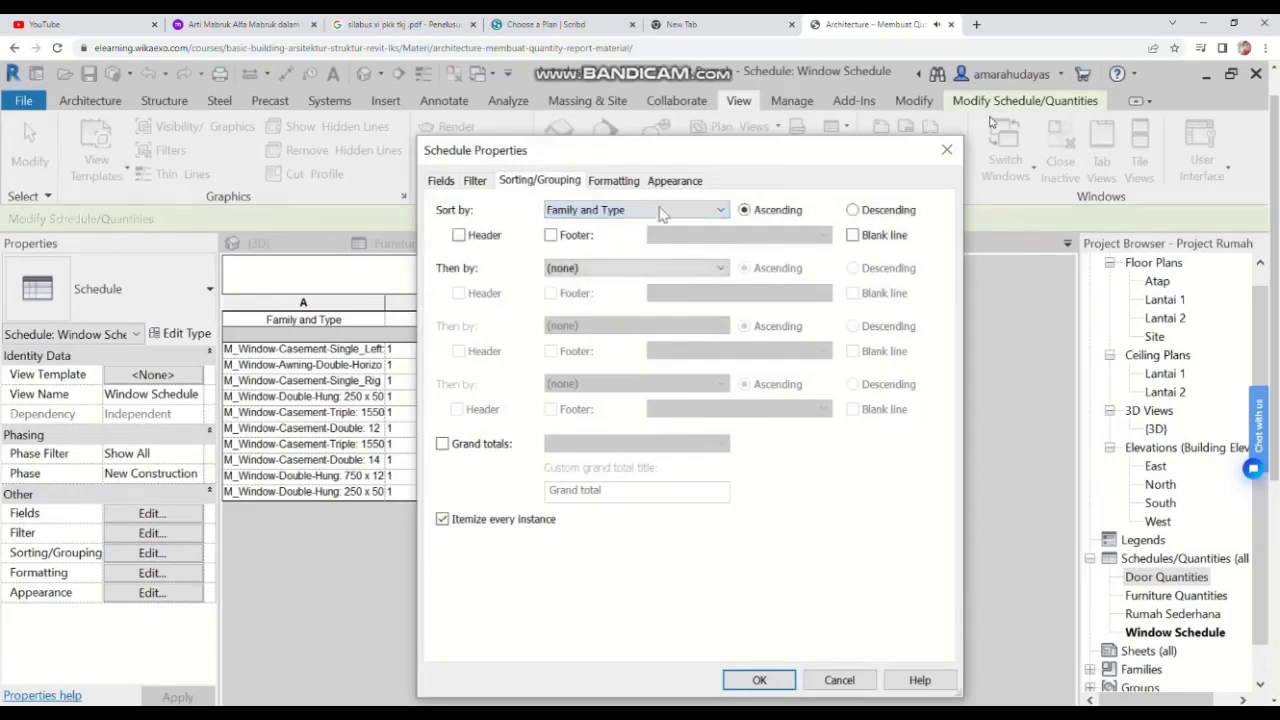
click(551, 236)
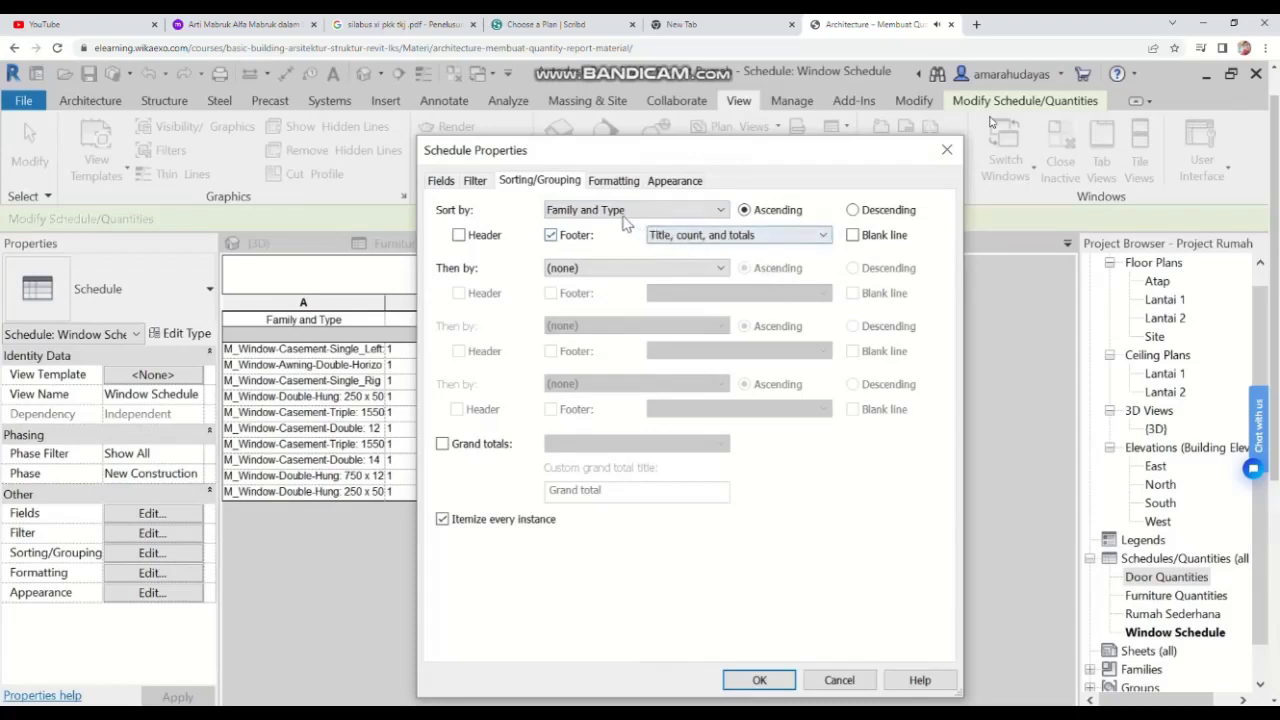
click(443, 445)
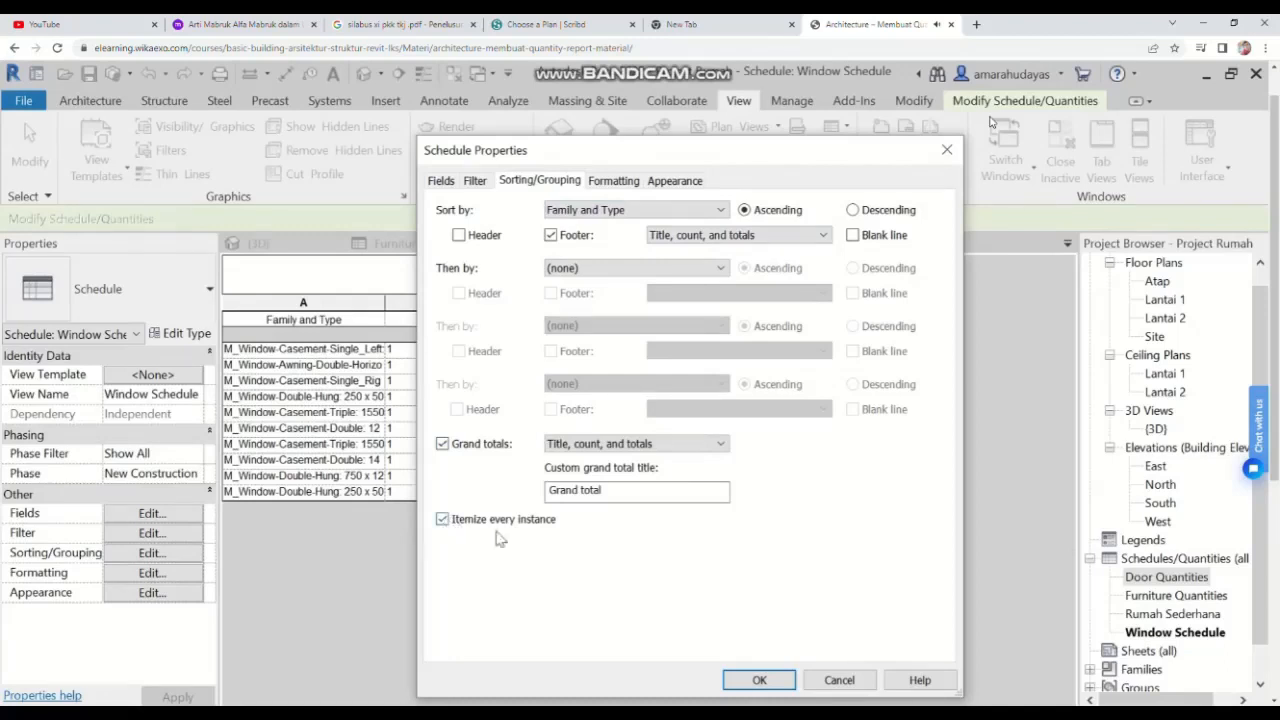
click(760, 681)
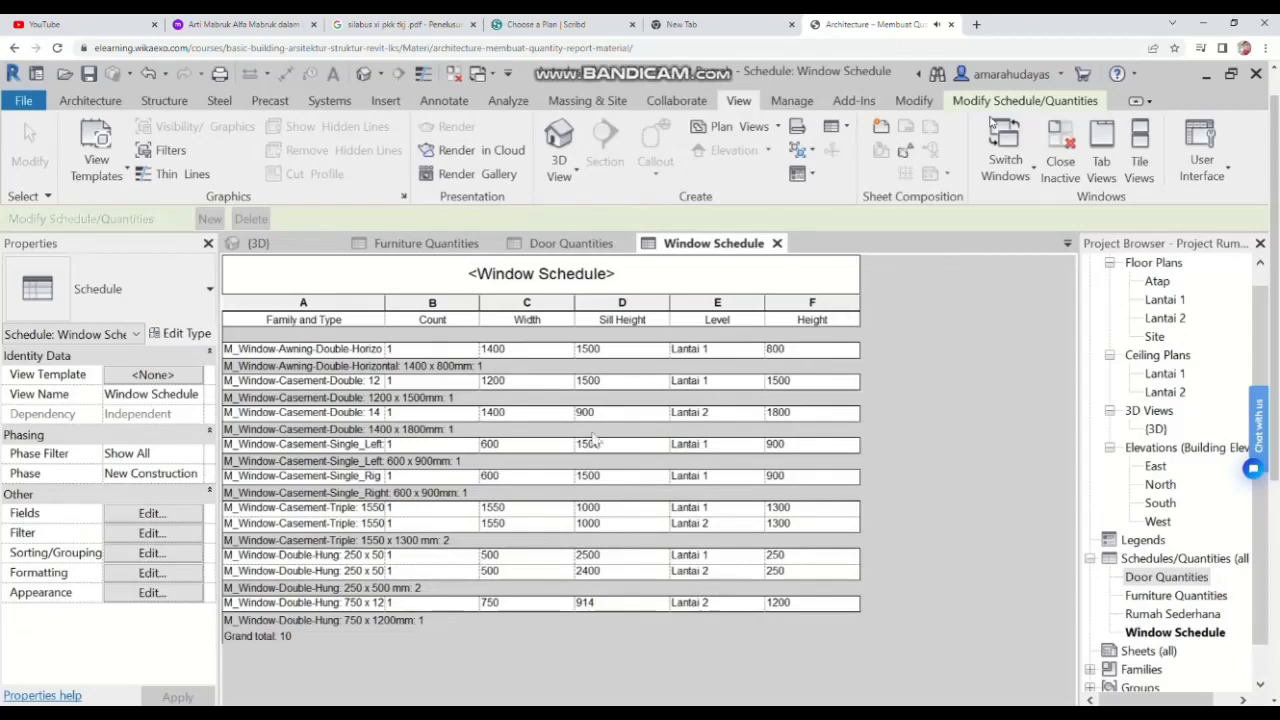
Step: Add the Cost field to the window schedule
click(148, 513)
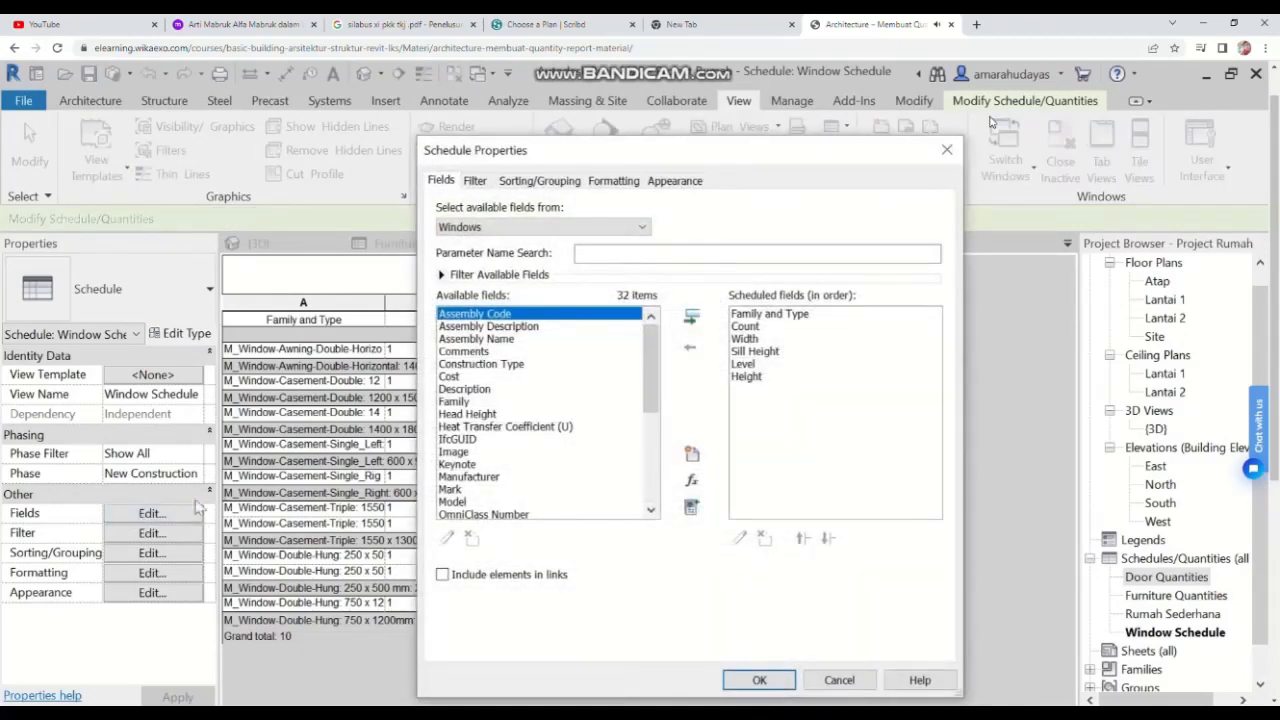
double_click(448, 379)
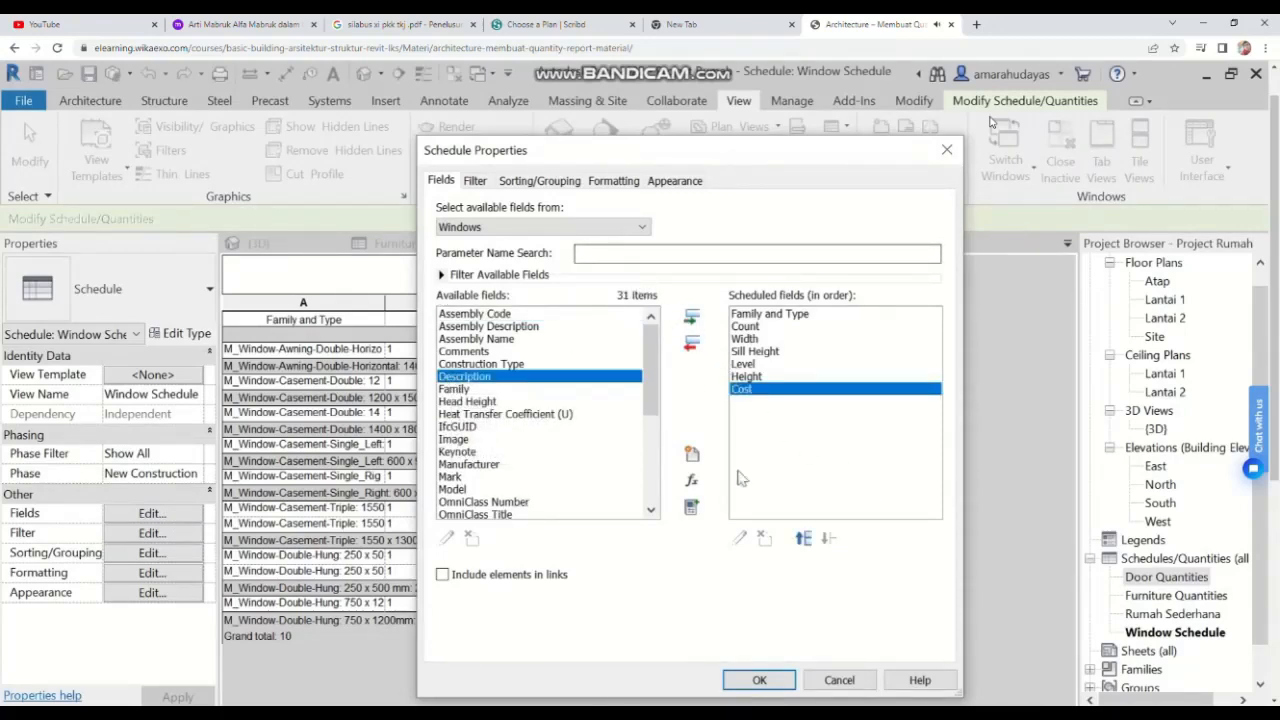
click(760, 680)
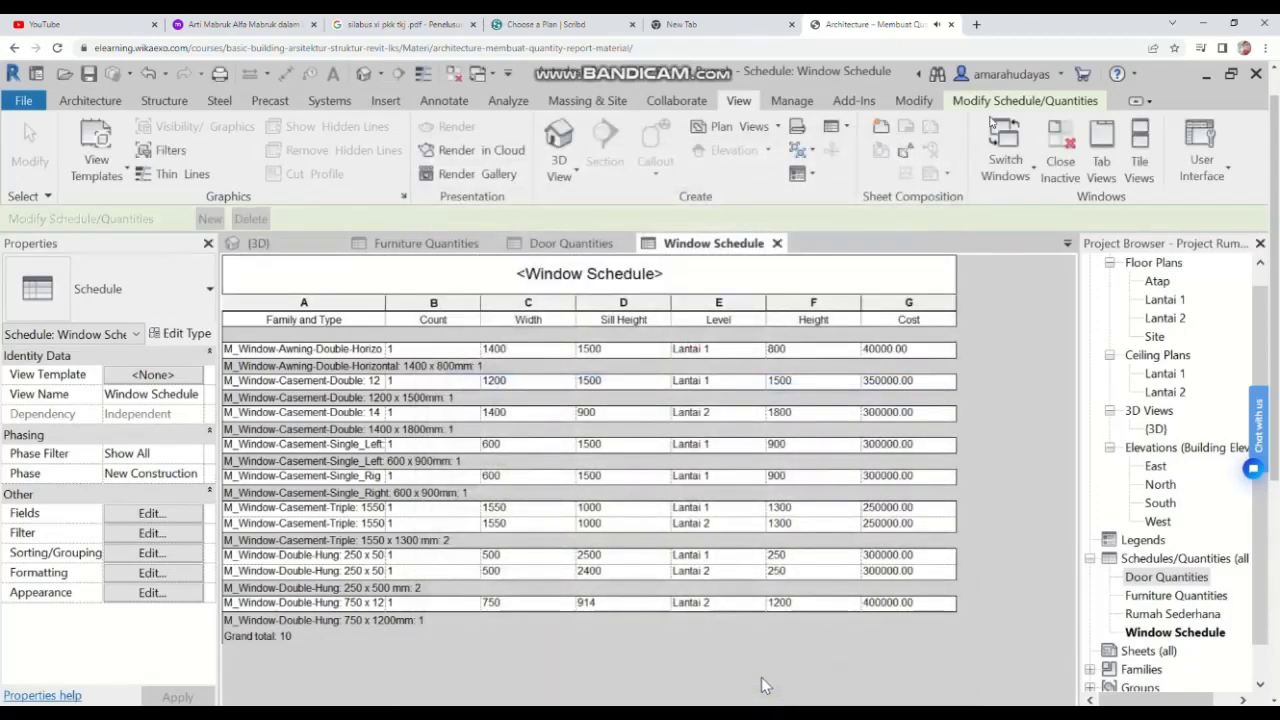
Step: Edit the window schedule's cost cells, setting the first awning window's cost to 400000.00
click(886, 350)
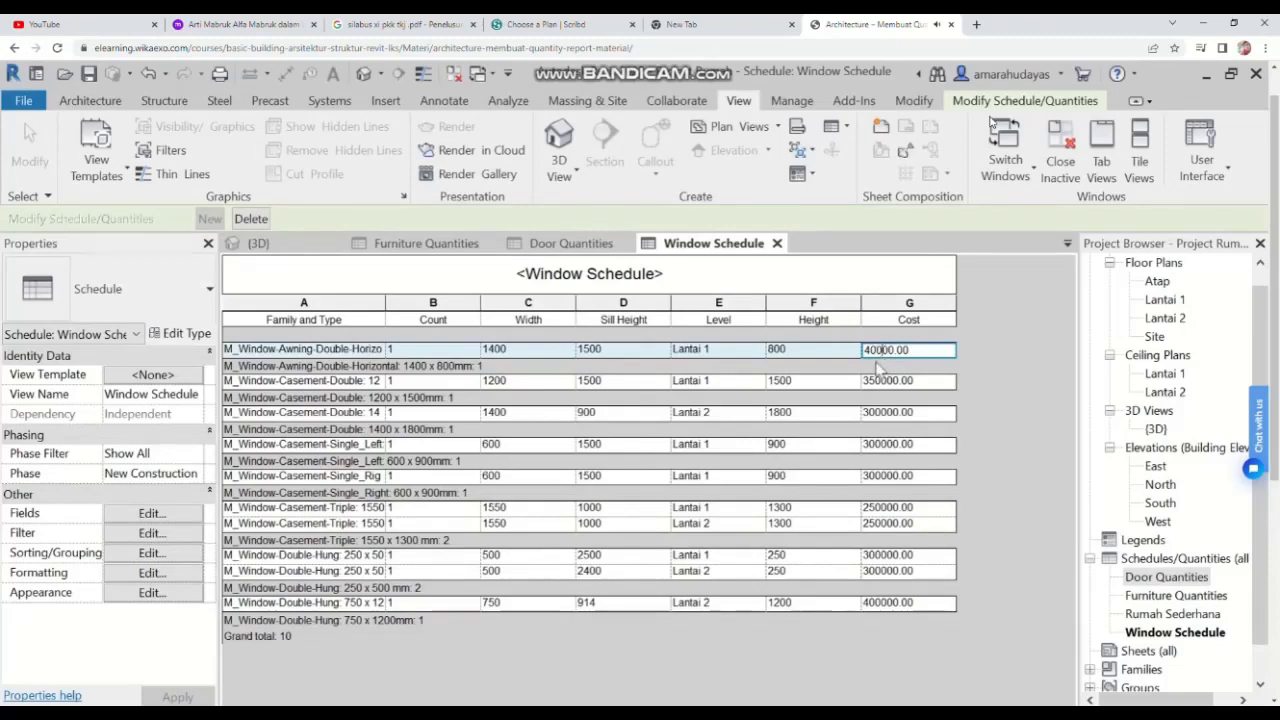
click(944, 418)
click(680, 442)
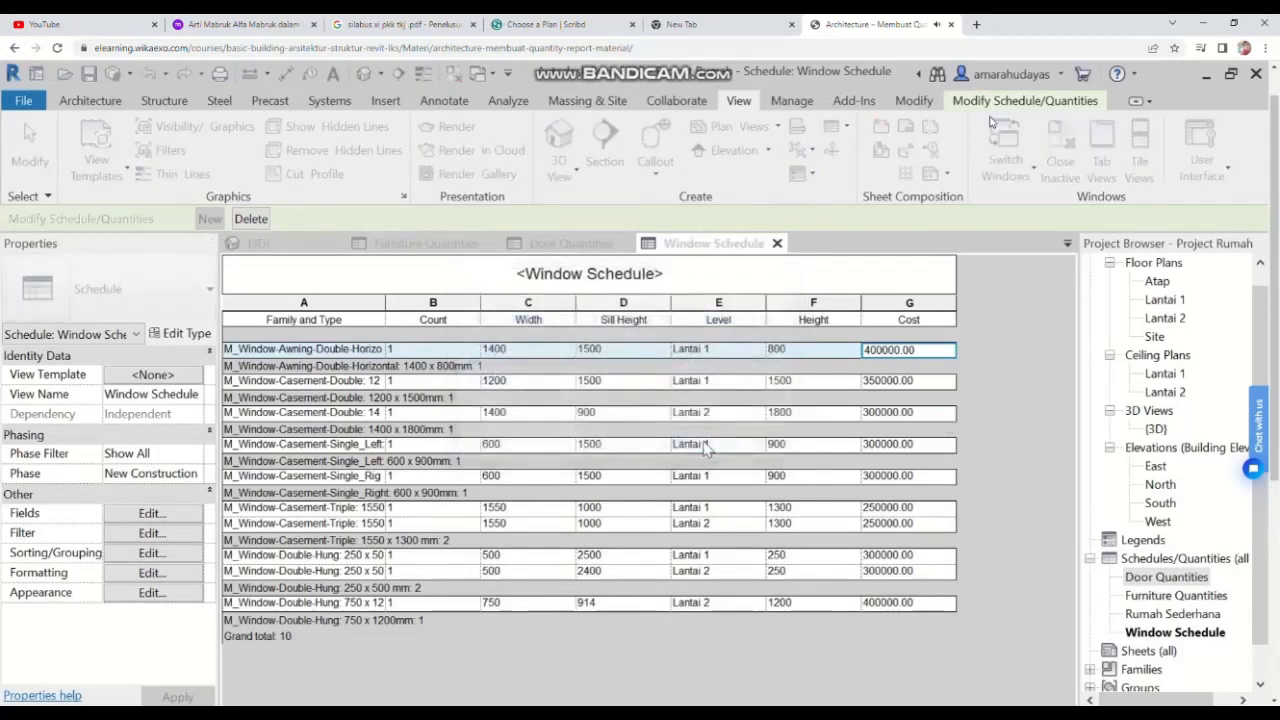
click(891, 384)
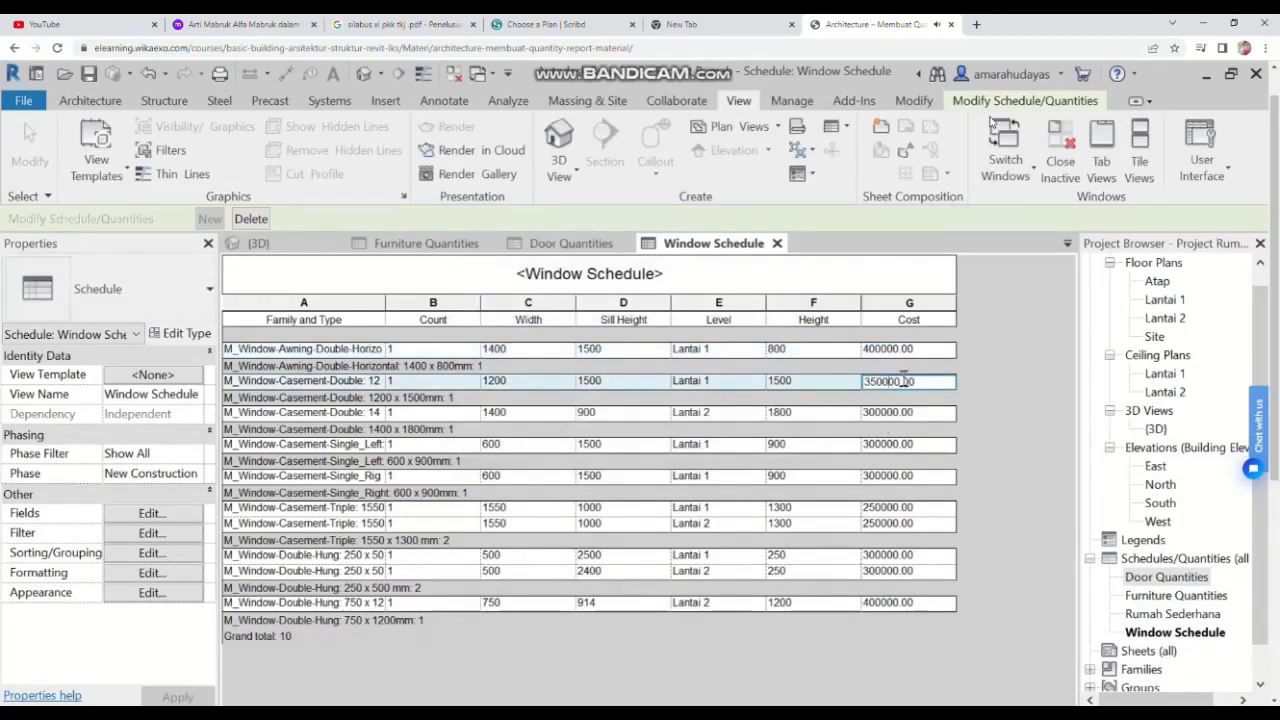
click(902, 444)
click(900, 476)
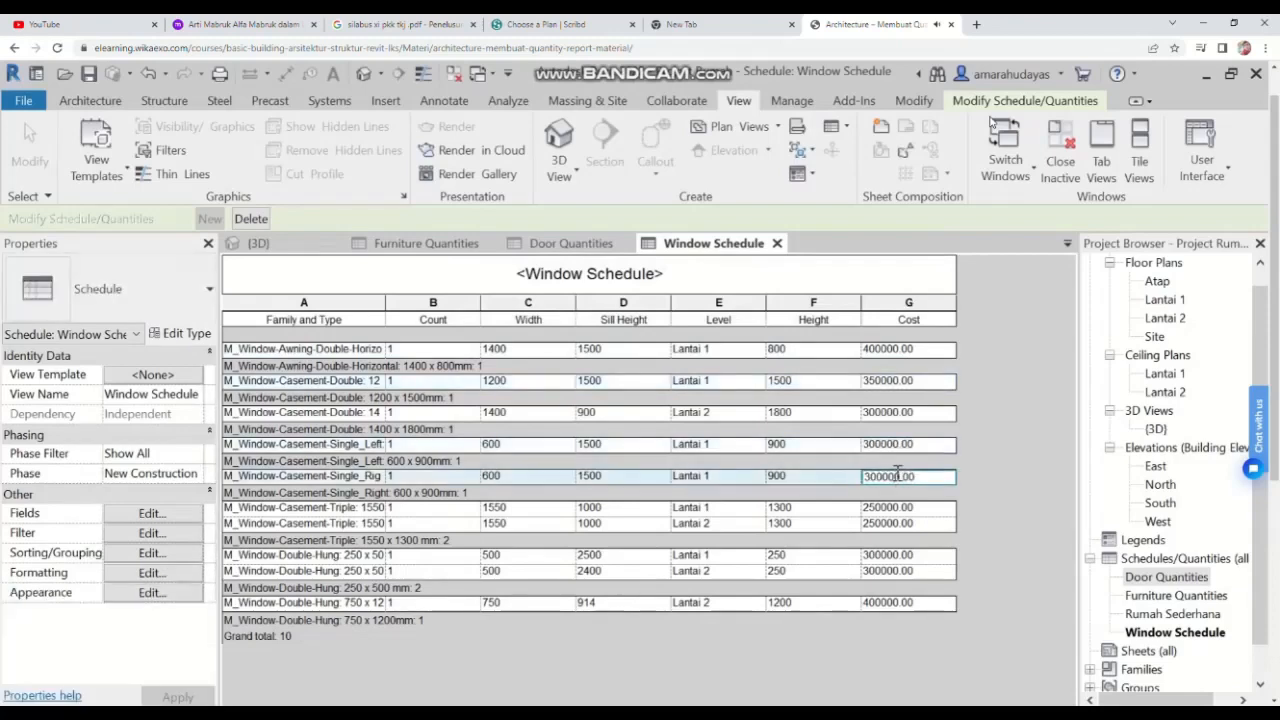
click(897, 508)
click(897, 524)
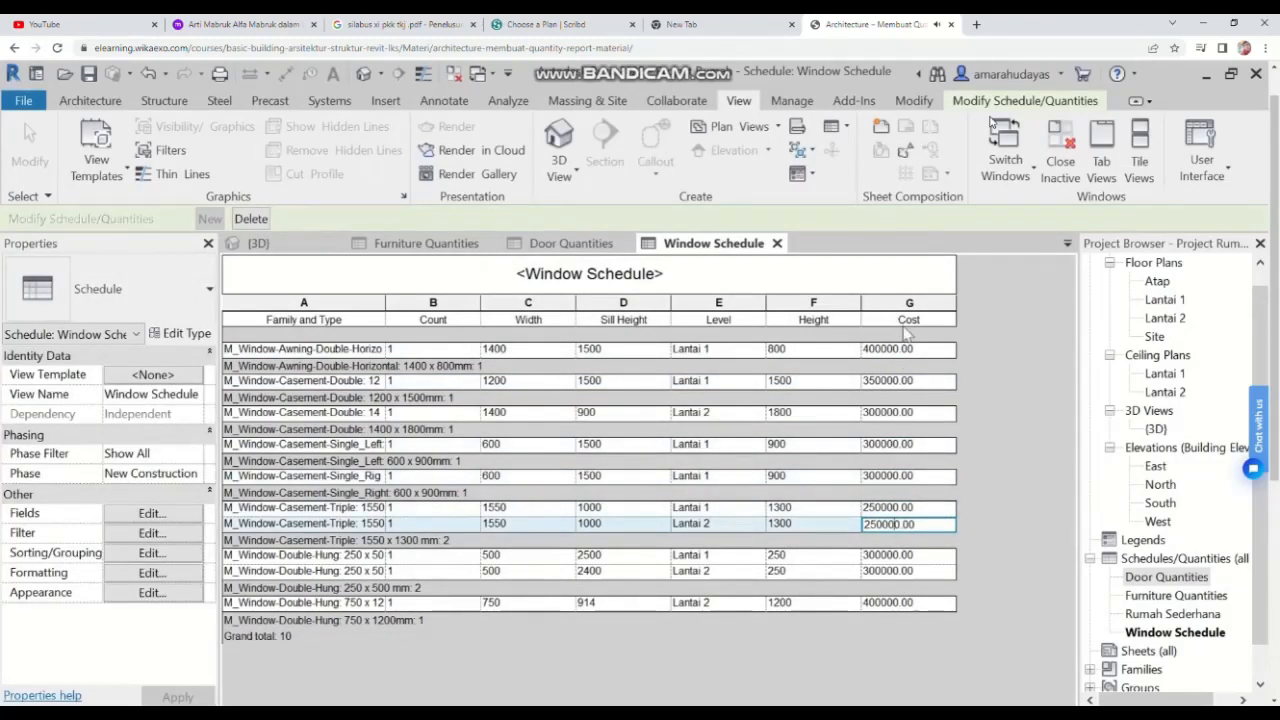
Step: Set the window schedule's Cost field to calculate totals with center alignment
click(182, 595)
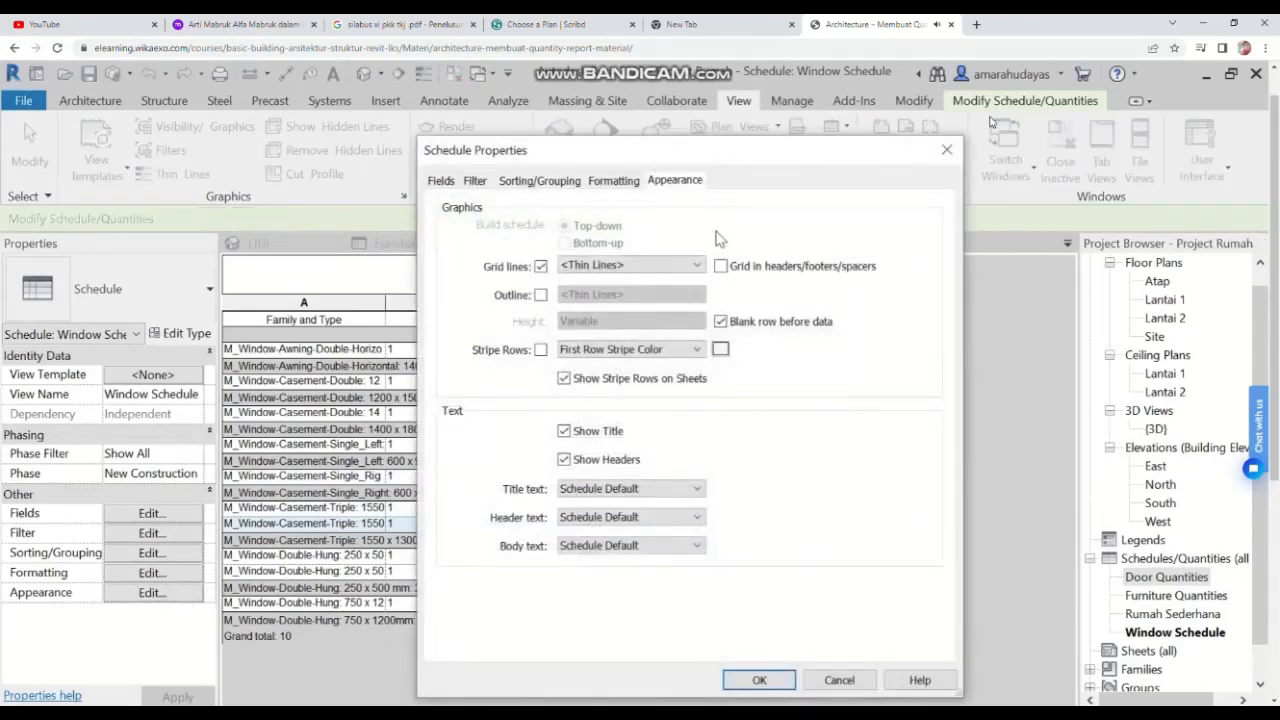
click(620, 182)
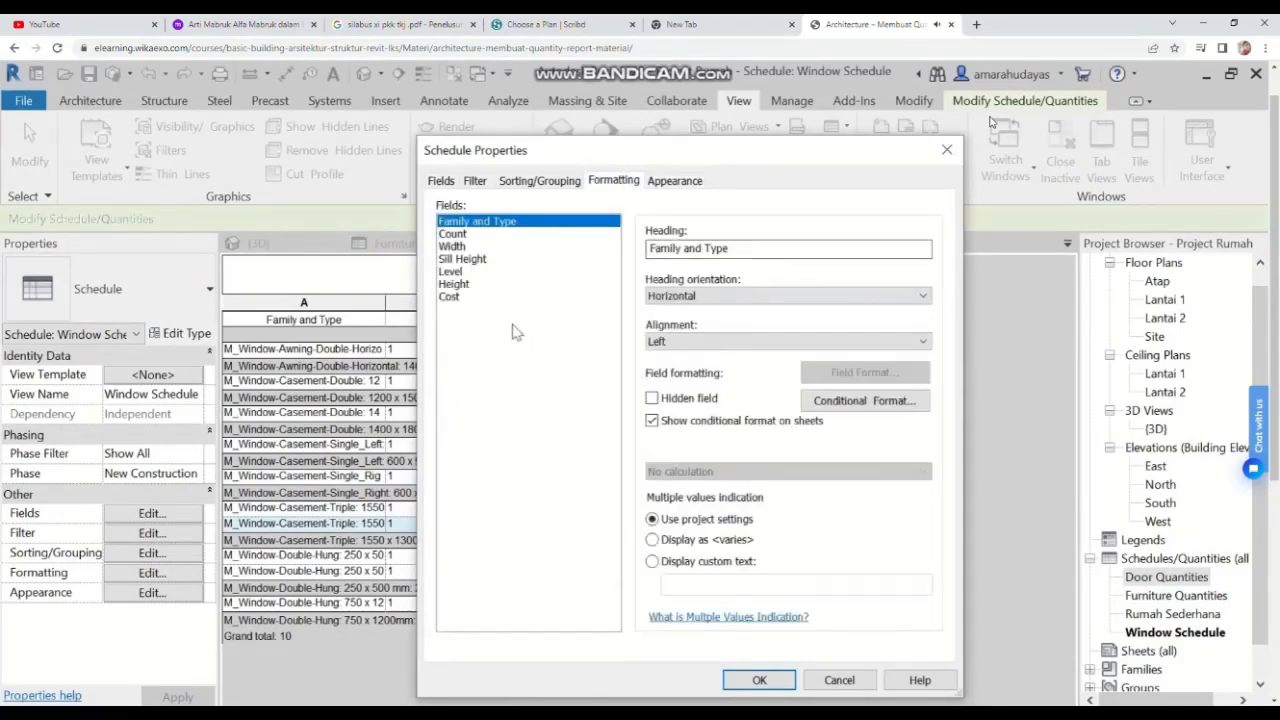
click(479, 299)
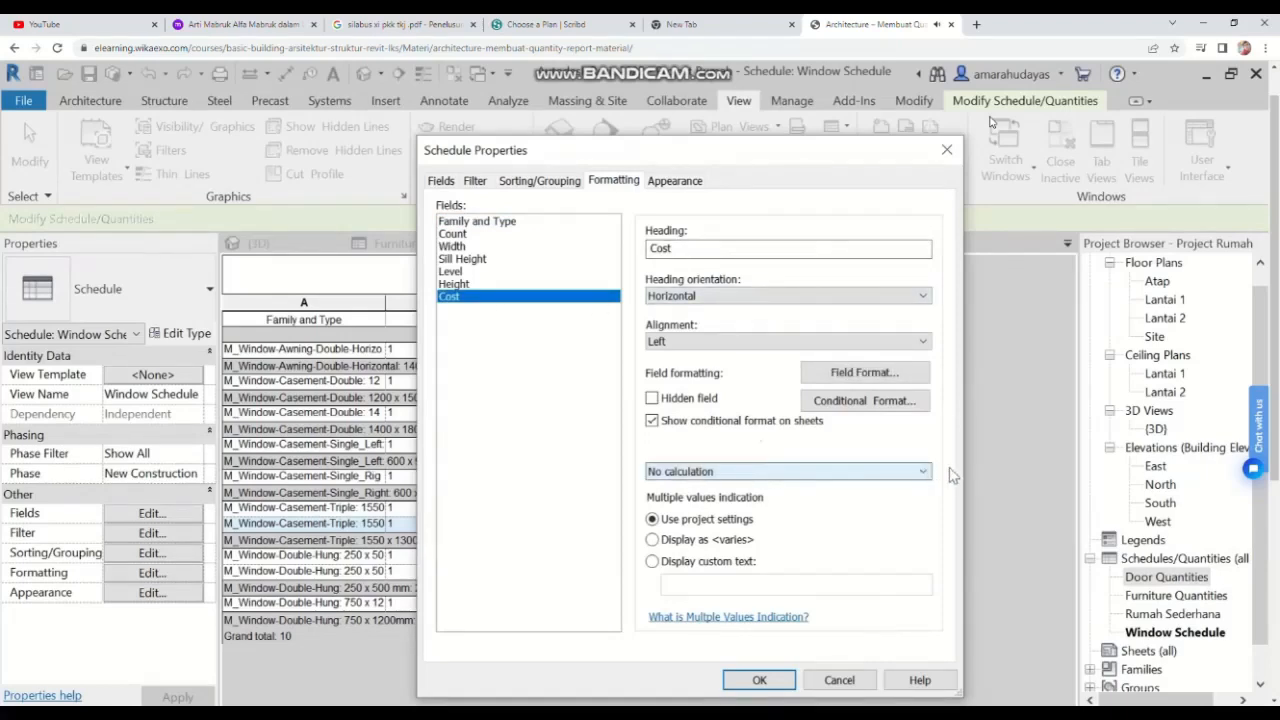
click(921, 472)
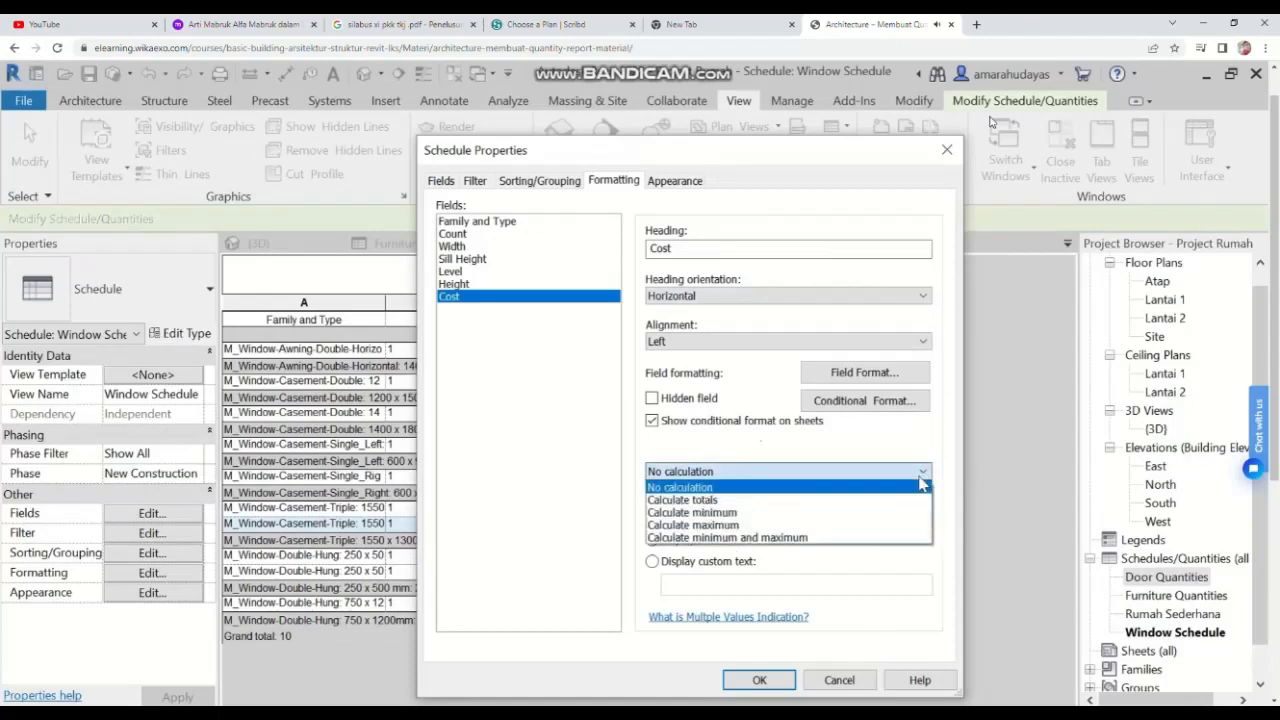
click(705, 501)
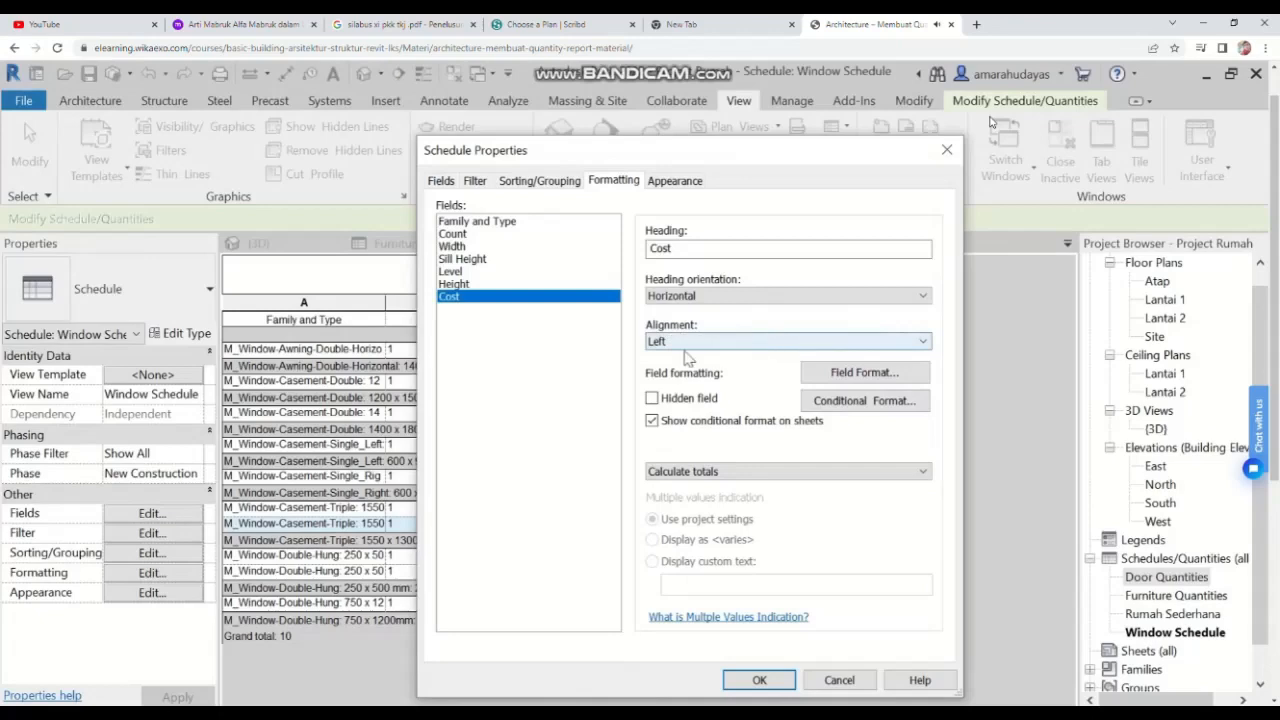
click(729, 350)
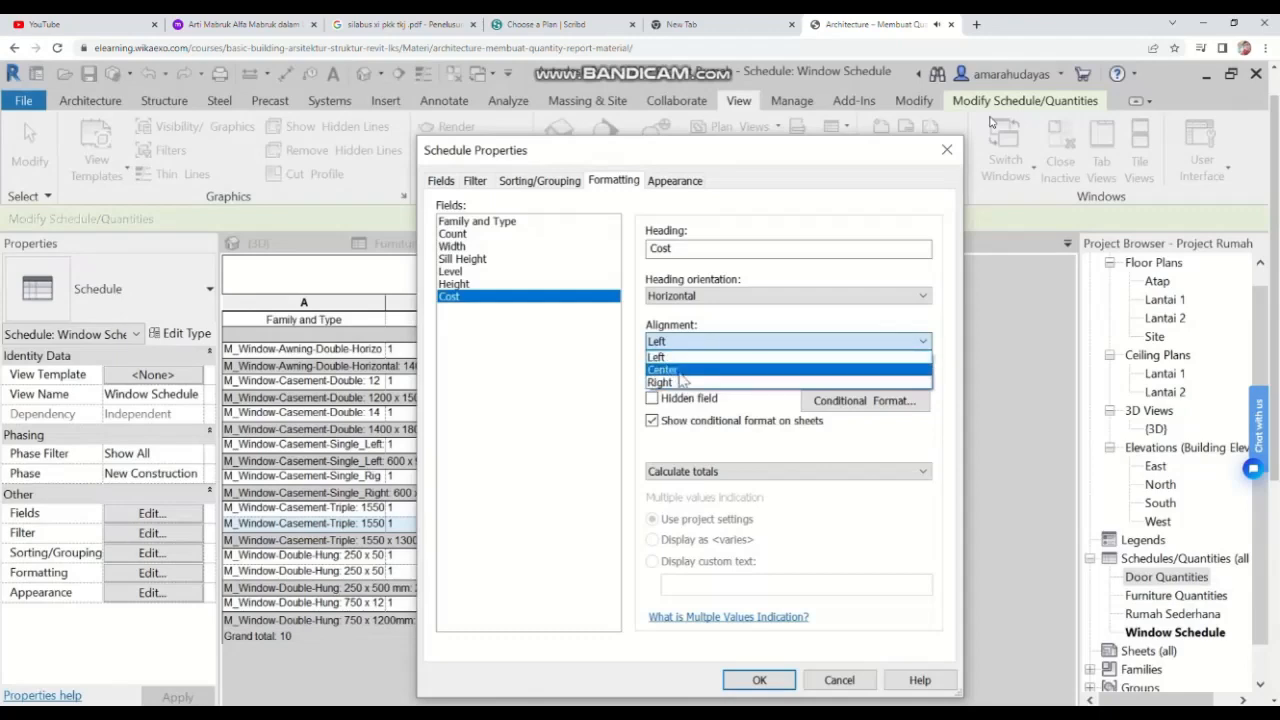
click(679, 371)
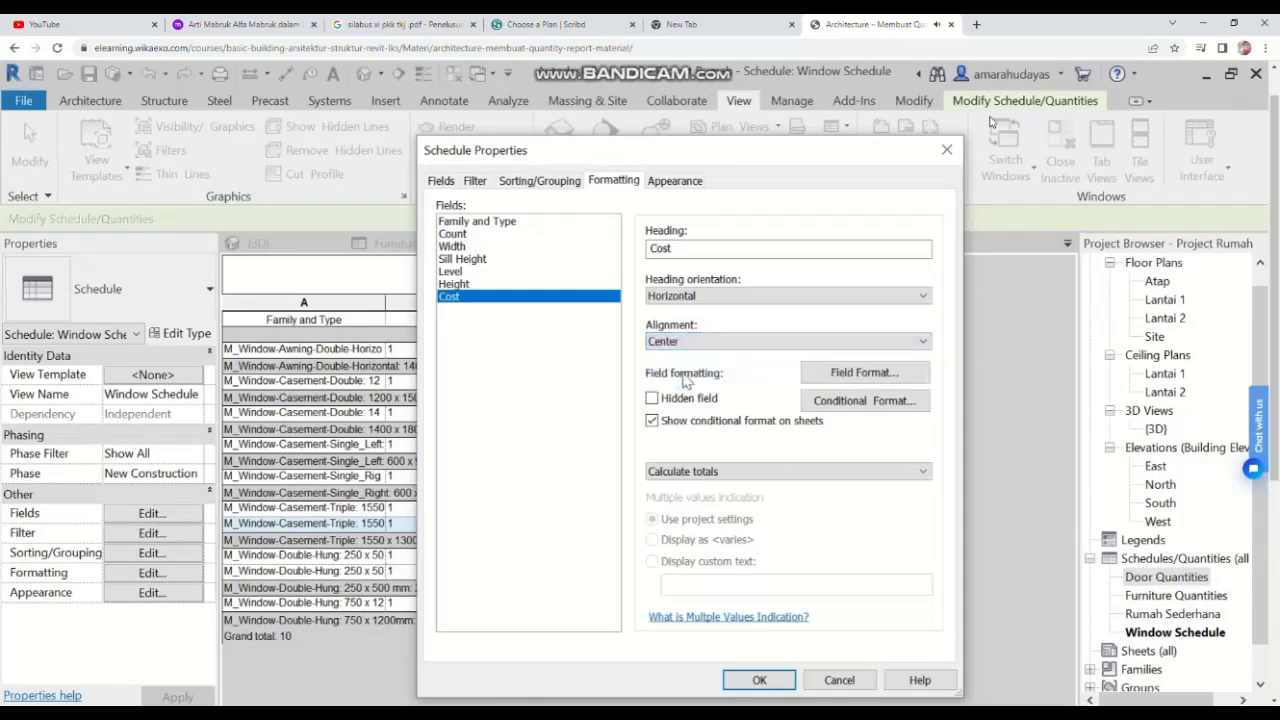
Step: Center-align the Height, Level, Sill Height, Width and Count fields of the window schedule
click(479, 286)
click(785, 343)
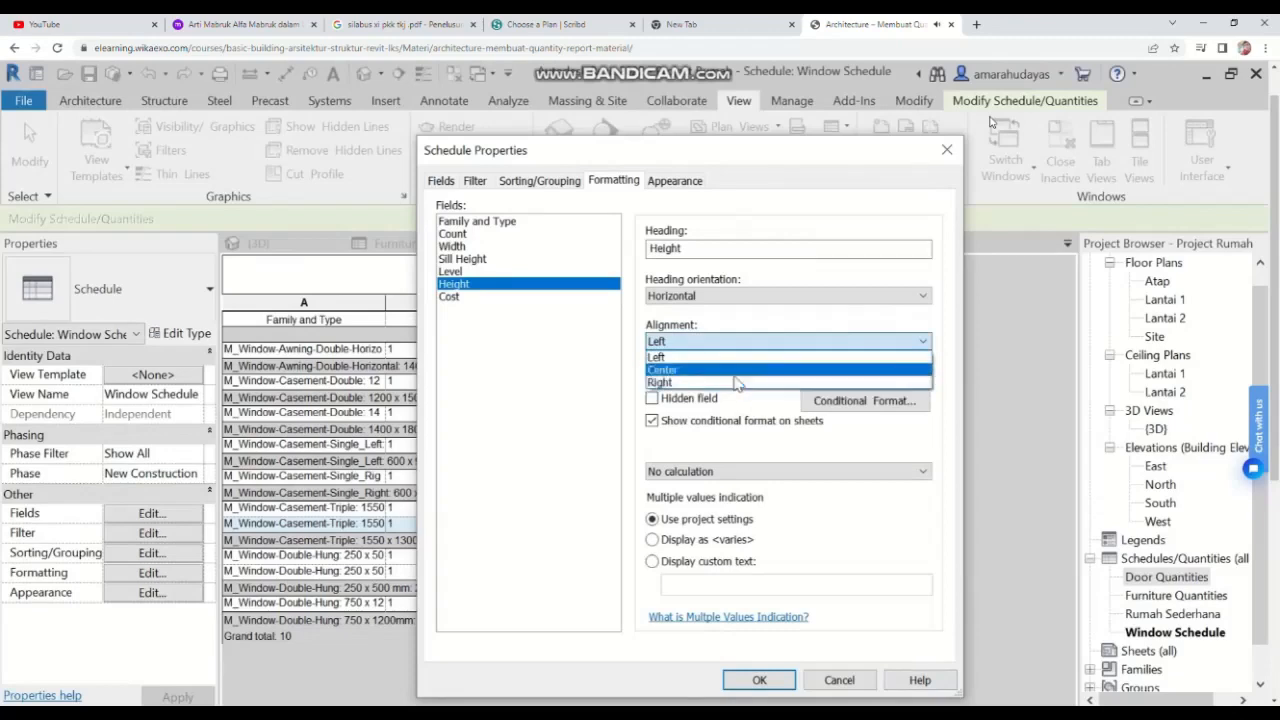
click(734, 370)
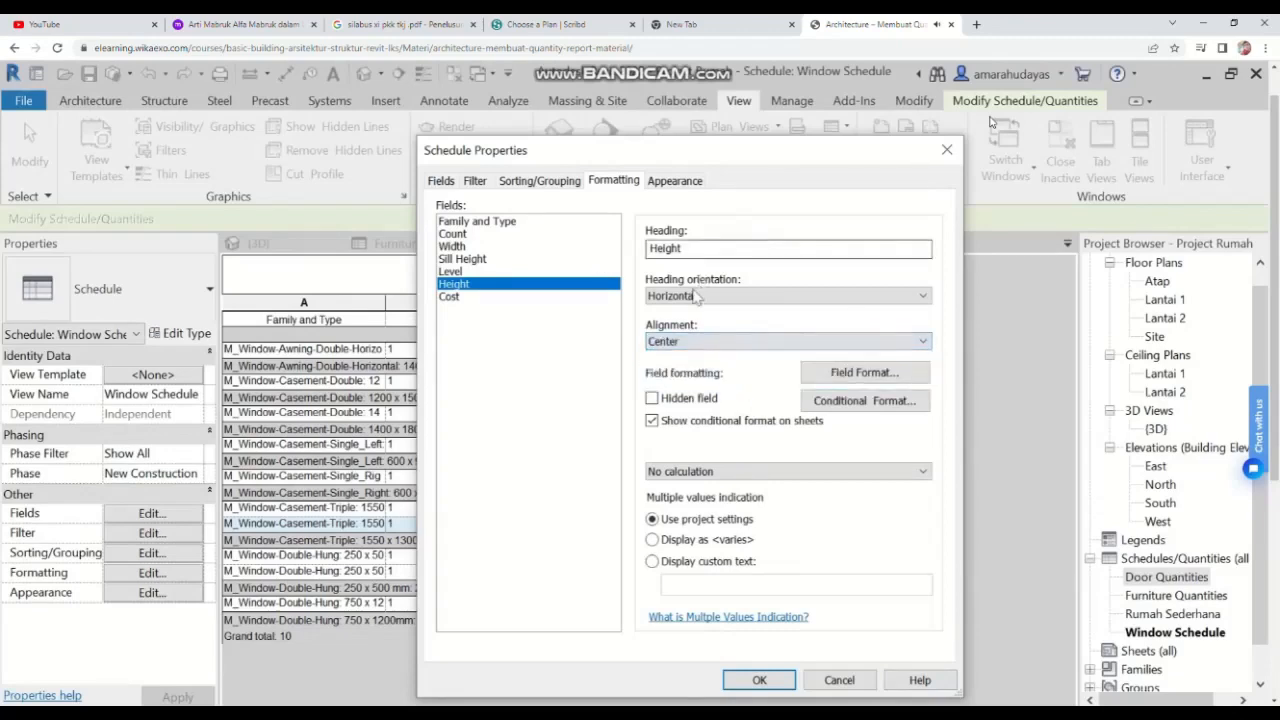
click(458, 272)
click(680, 341)
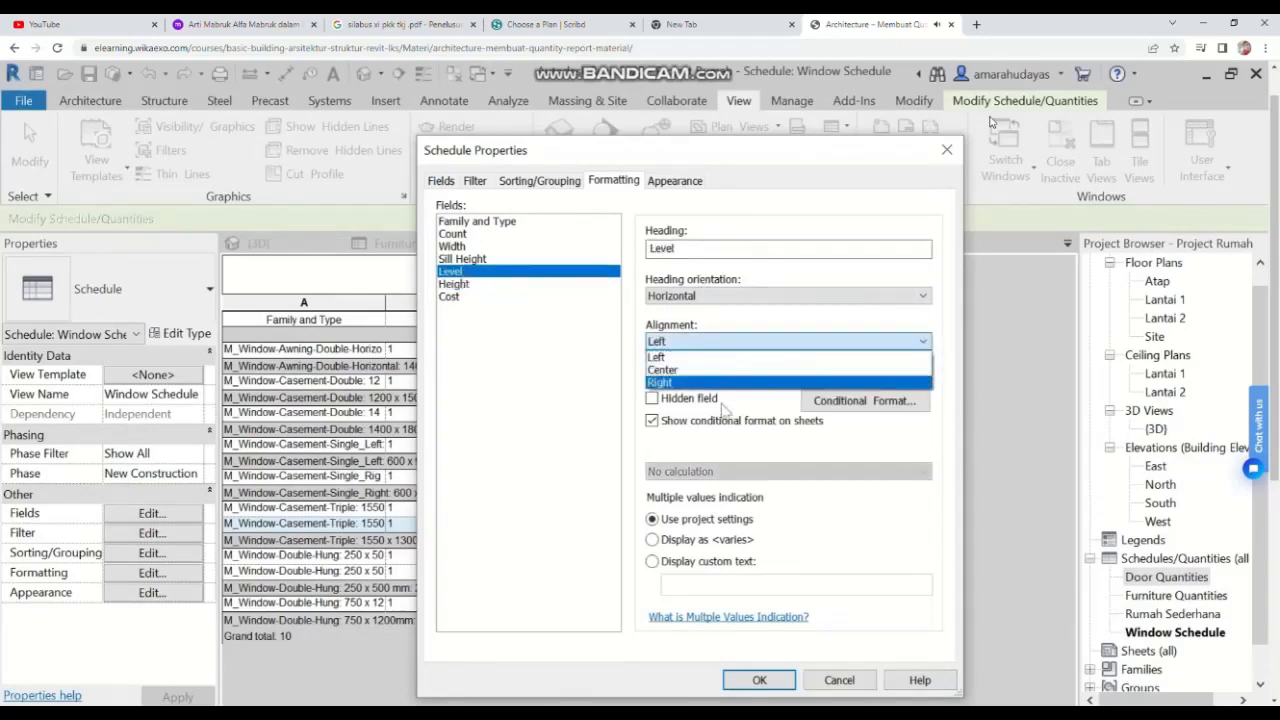
click(679, 353)
click(677, 345)
click(670, 368)
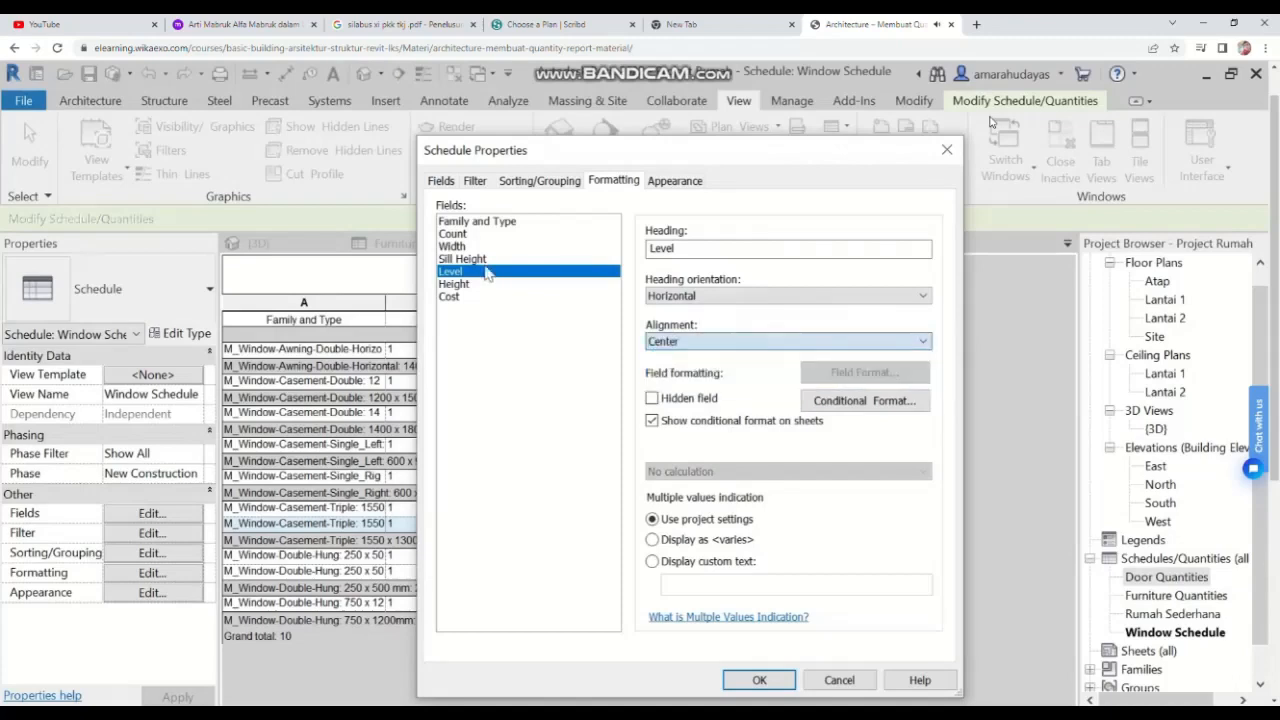
click(484, 261)
click(697, 345)
click(680, 370)
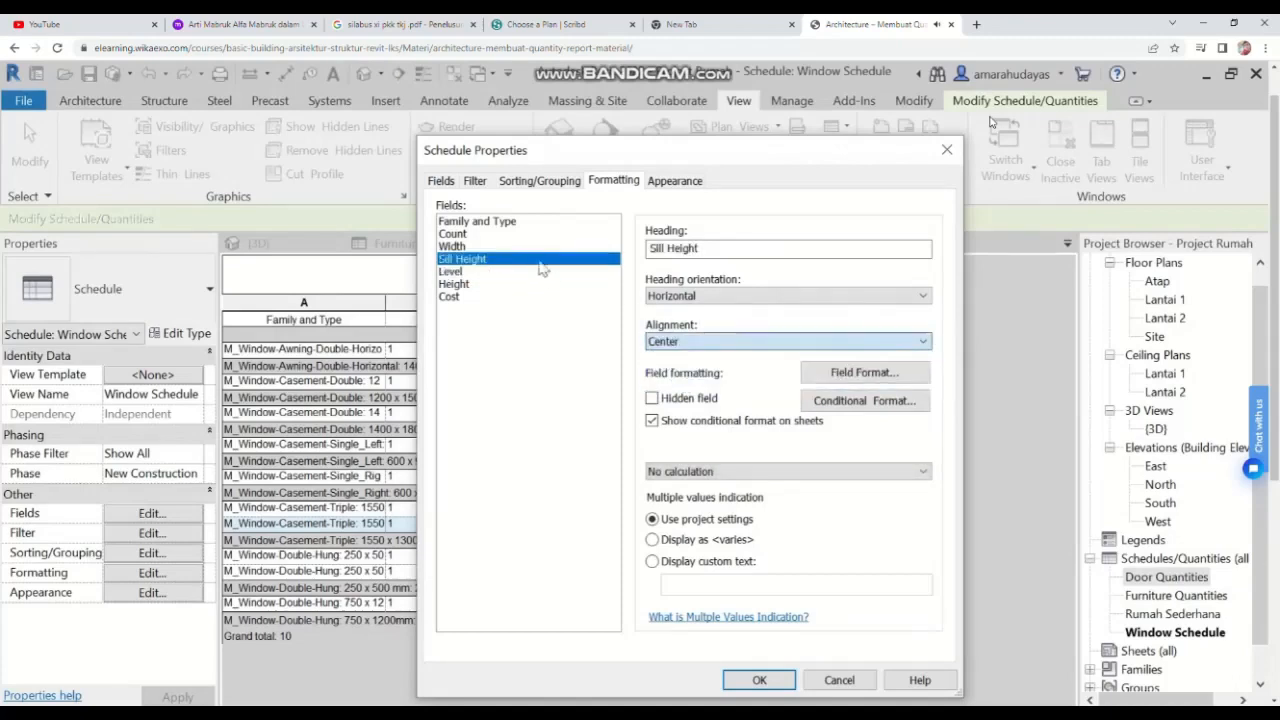
click(502, 247)
click(688, 340)
click(675, 368)
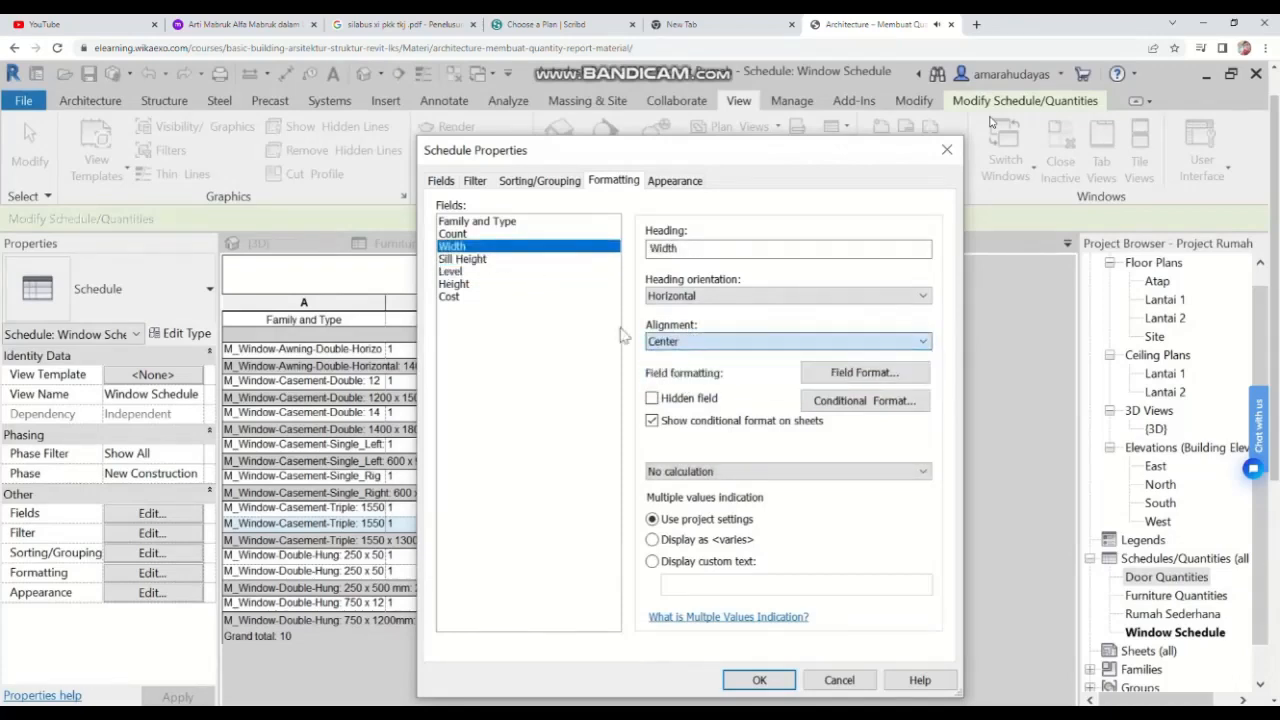
click(472, 233)
click(740, 342)
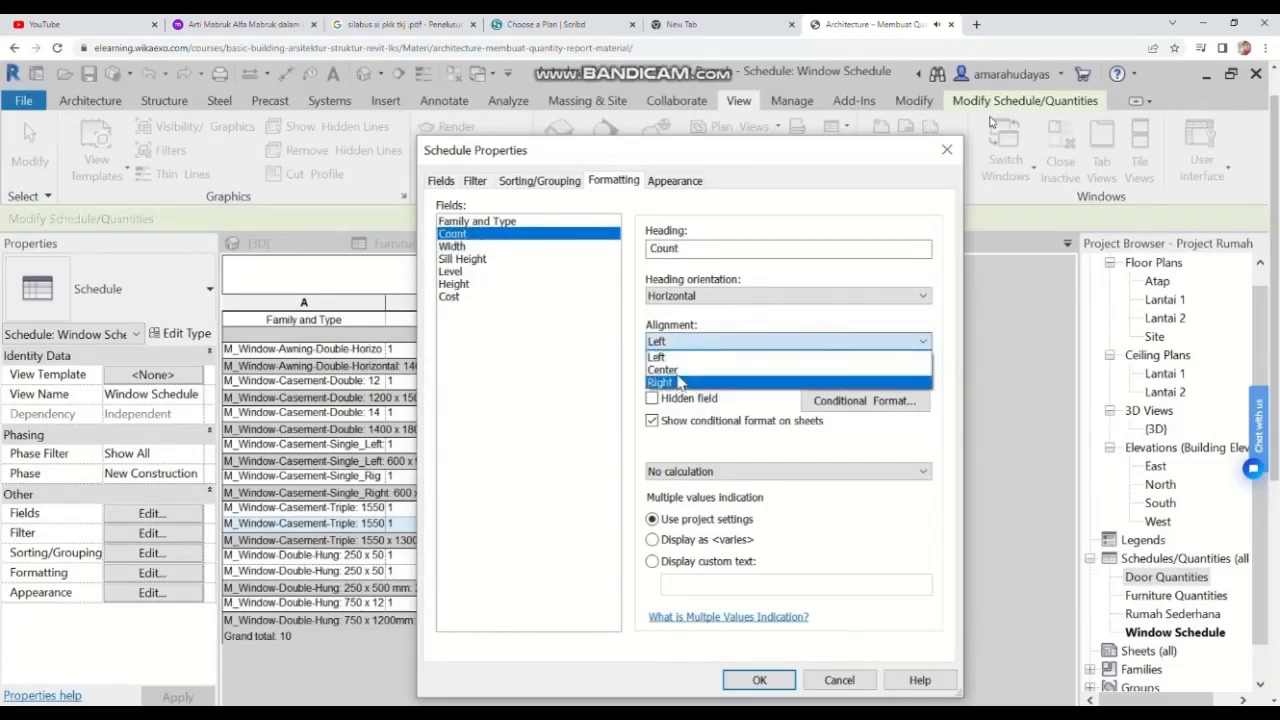
click(700, 366)
Step: Set the Family and Type field's alignment to Right and confirm the schedule properties
click(500, 222)
click(702, 342)
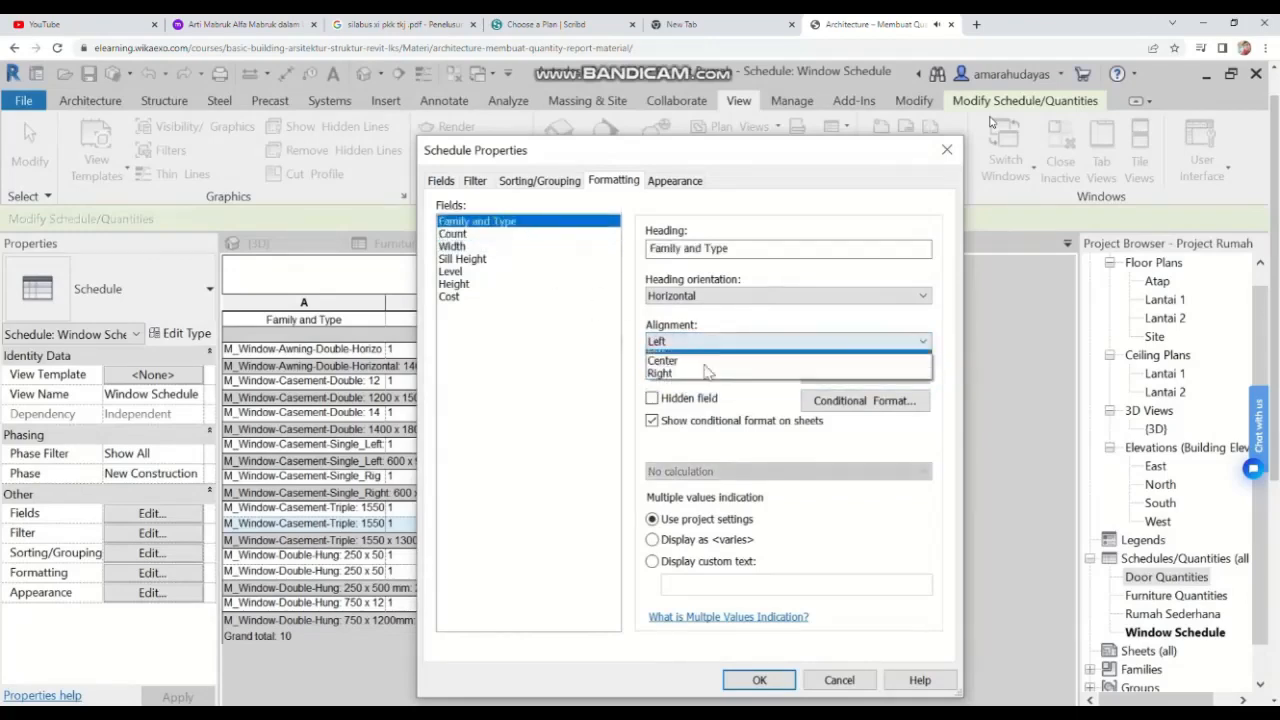
click(700, 382)
click(700, 342)
click(697, 366)
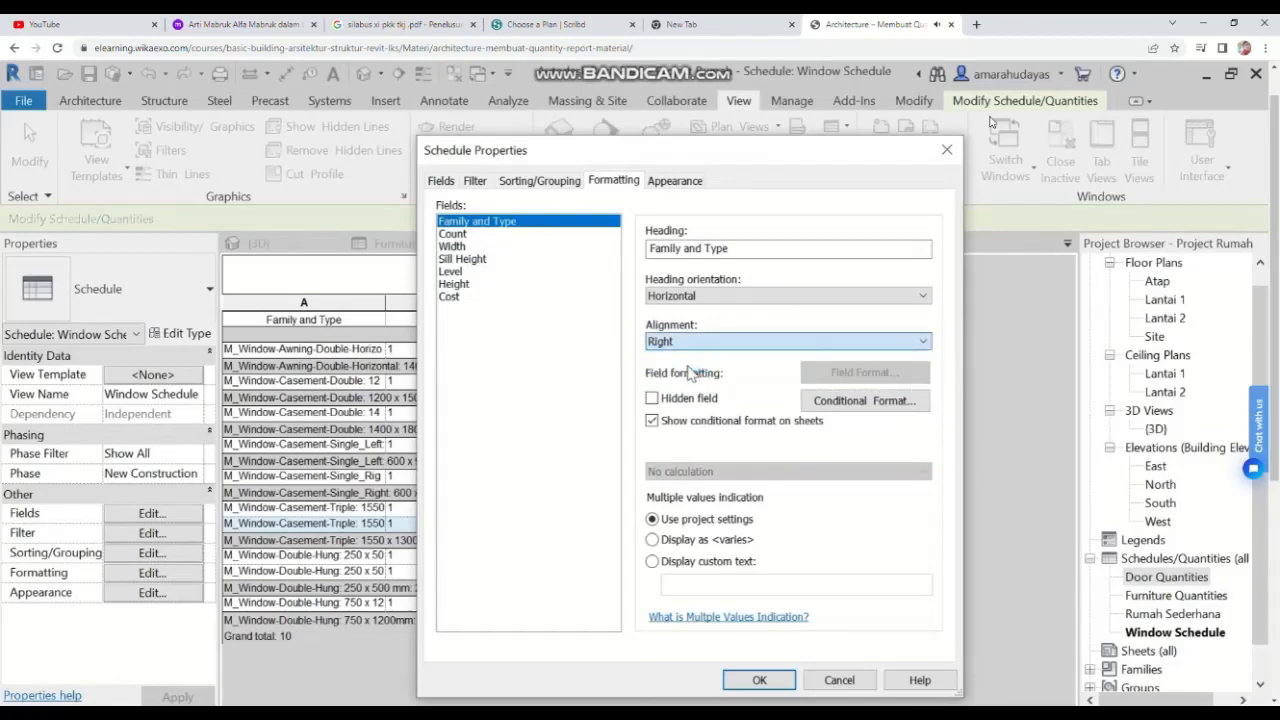
click(759, 681)
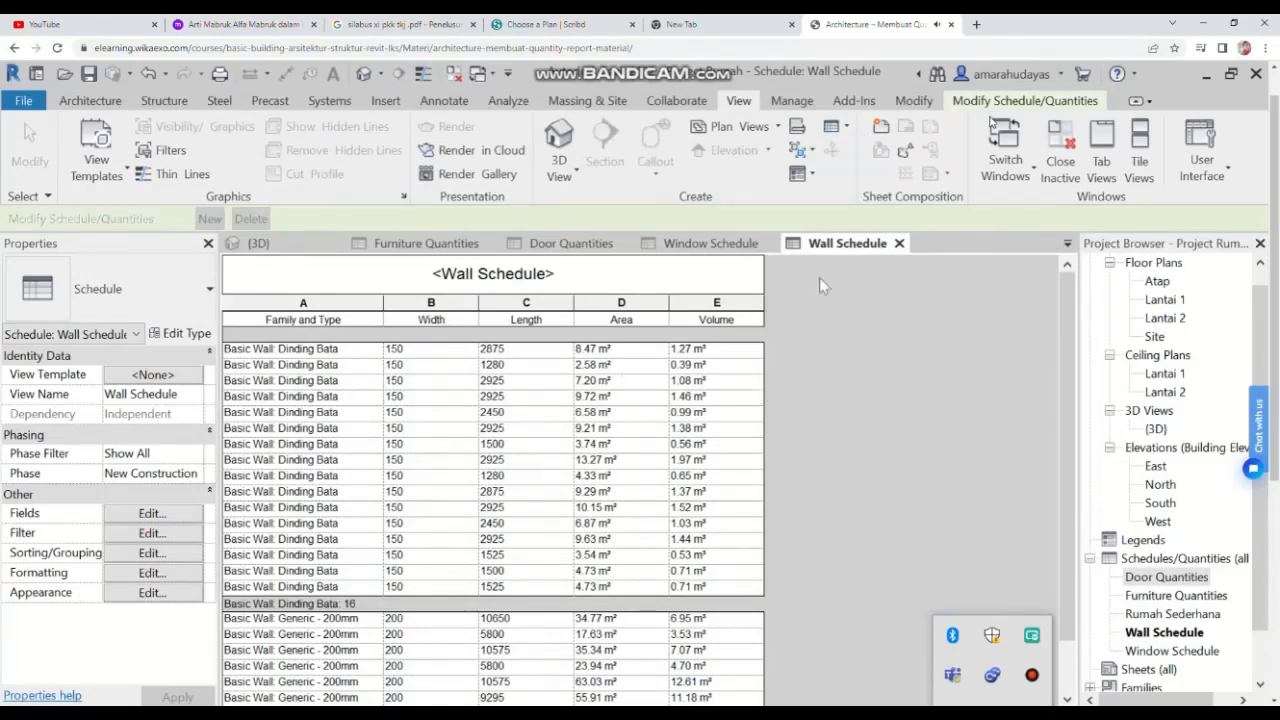
Step: Add the Cost field to the wall schedule
click(957, 482)
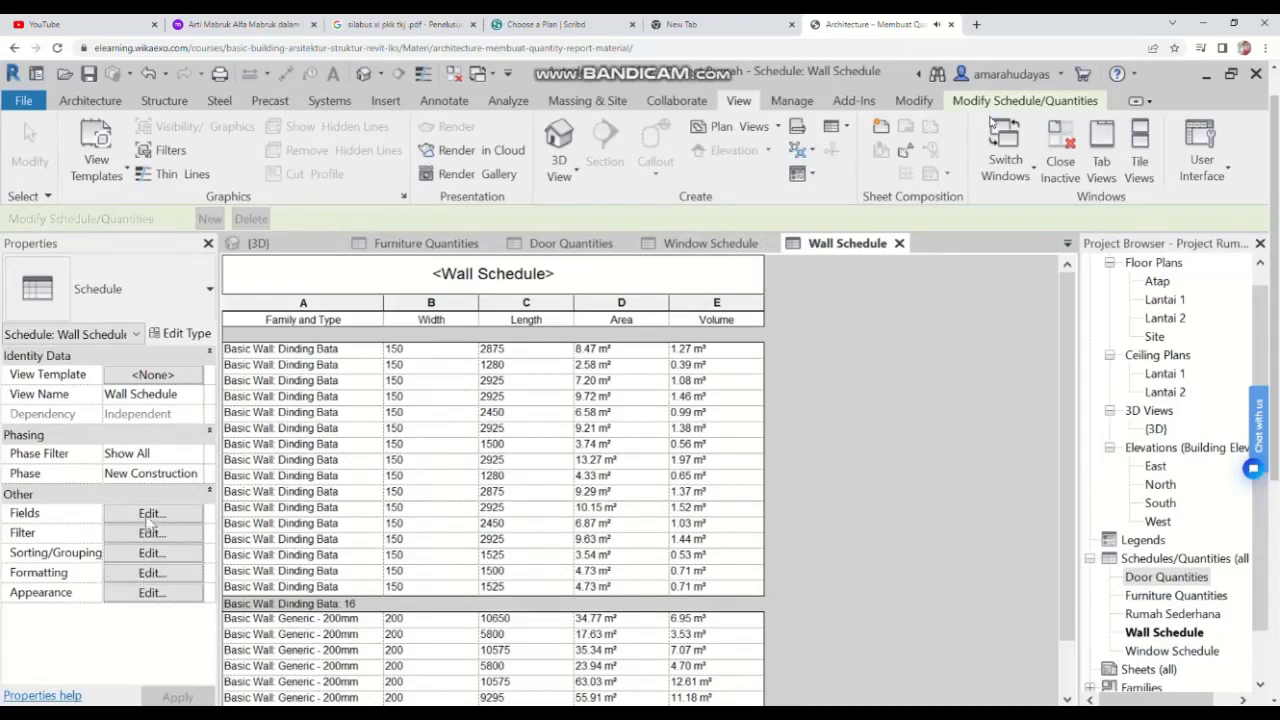
click(151, 514)
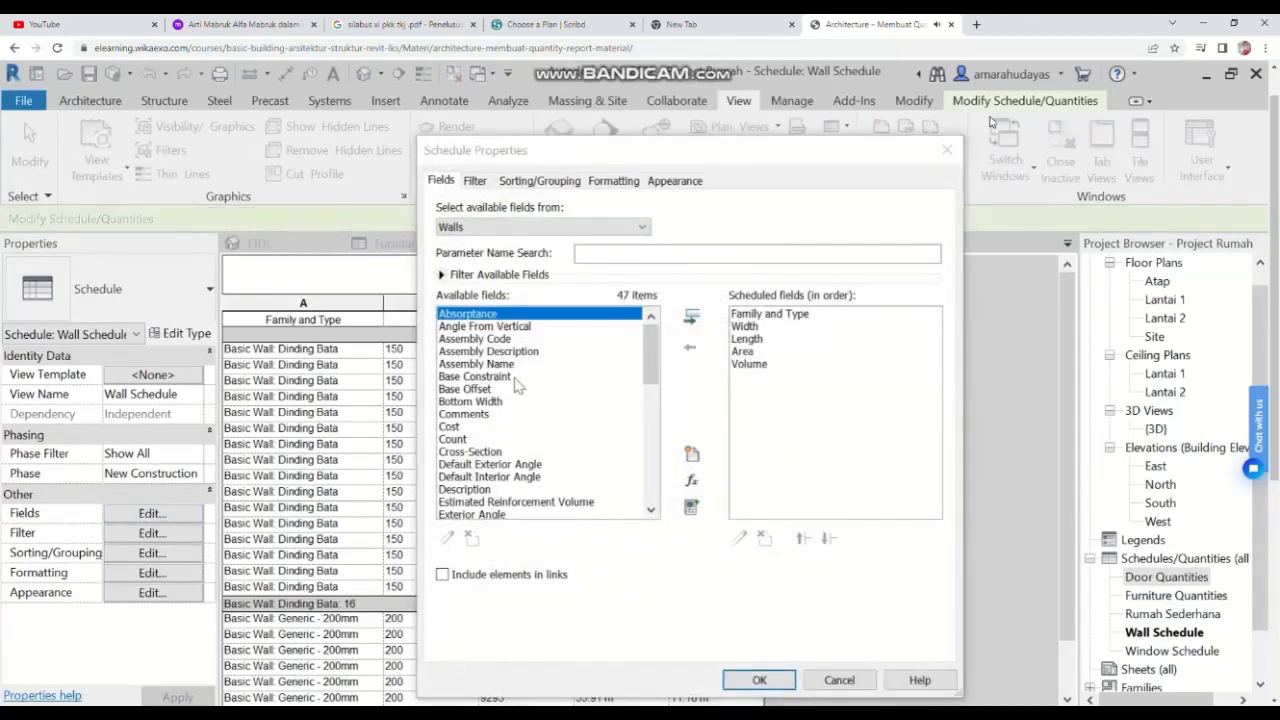
double_click(450, 427)
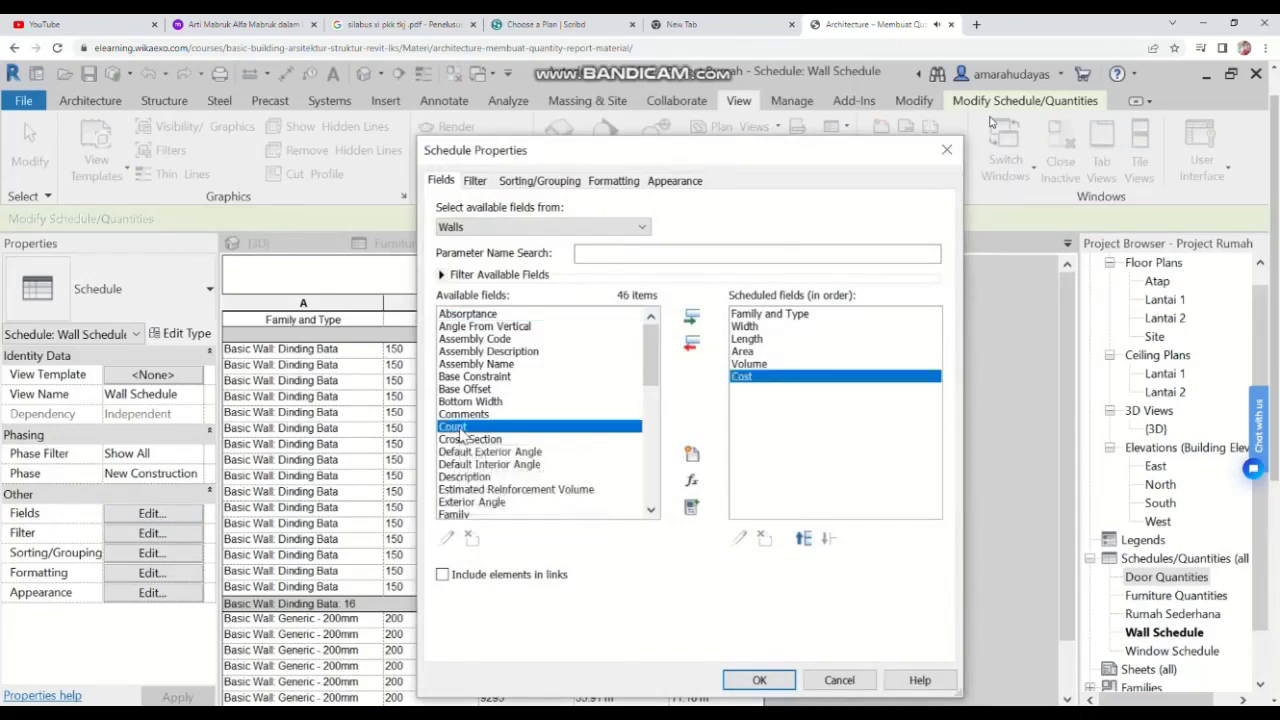
click(760, 680)
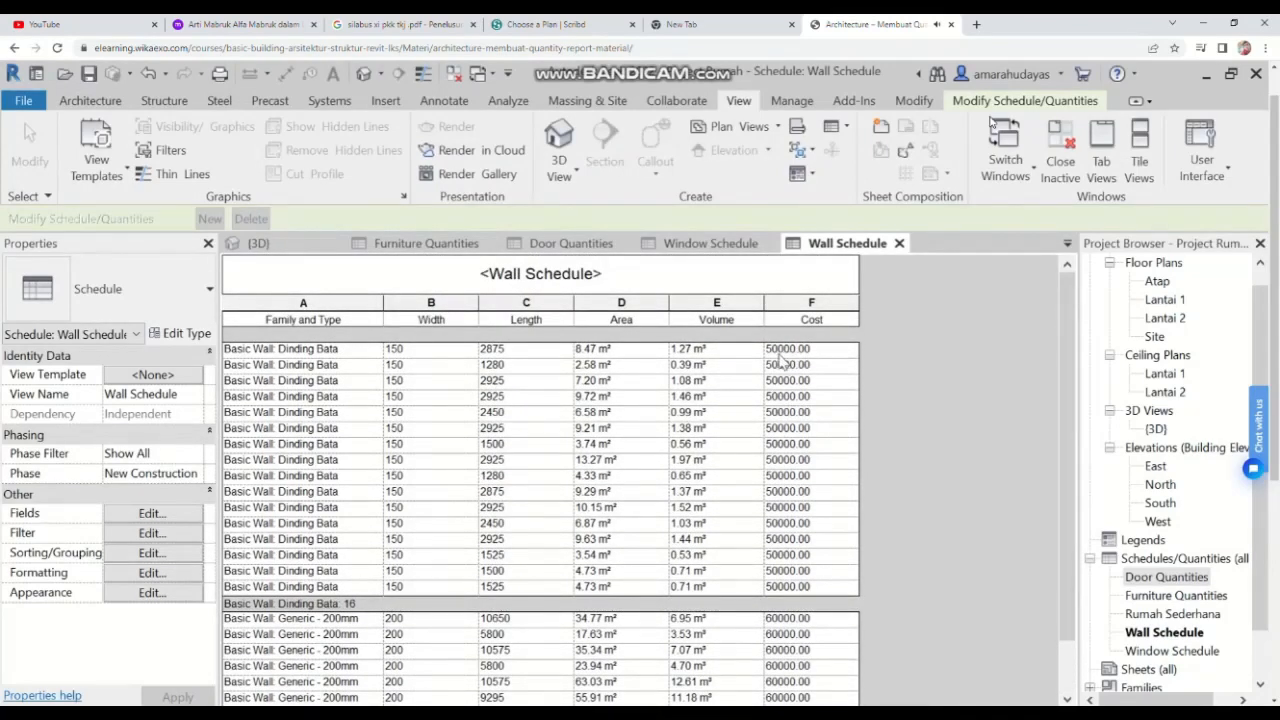
Step: Set the project's Length units to Meters rounded to 2 decimal places
click(782, 350)
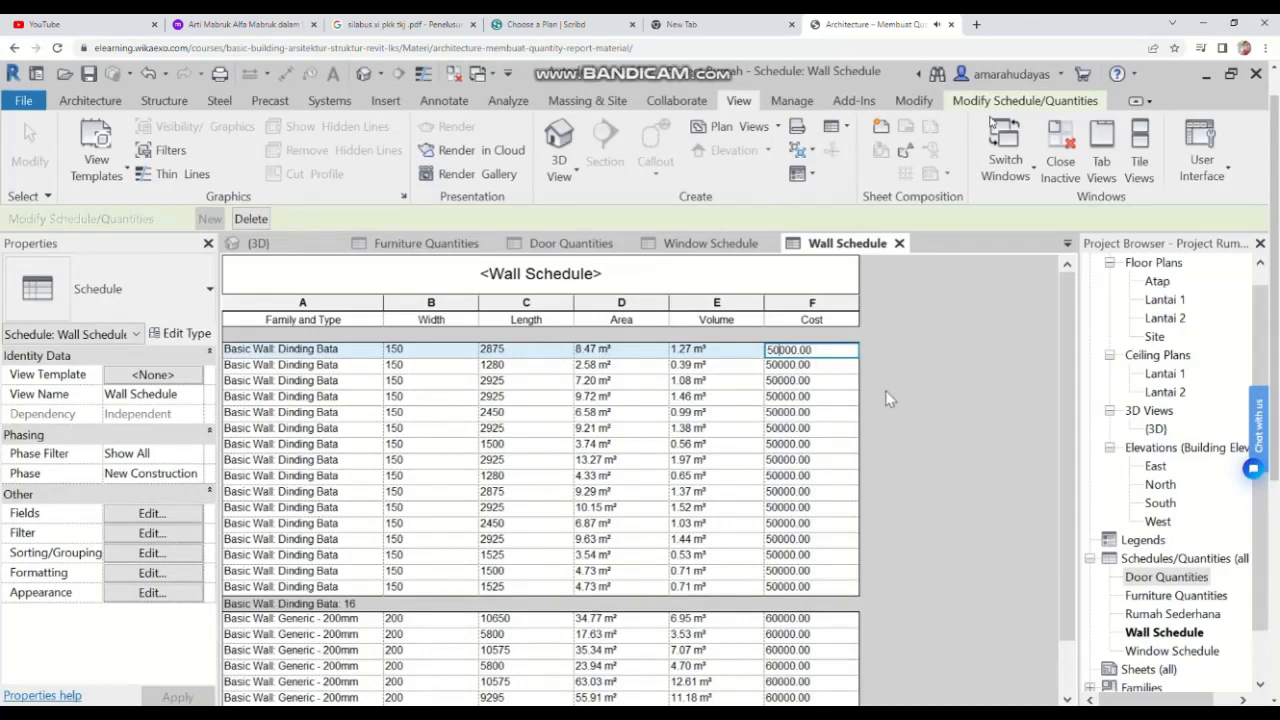
scroll(784, 435, down, 1)
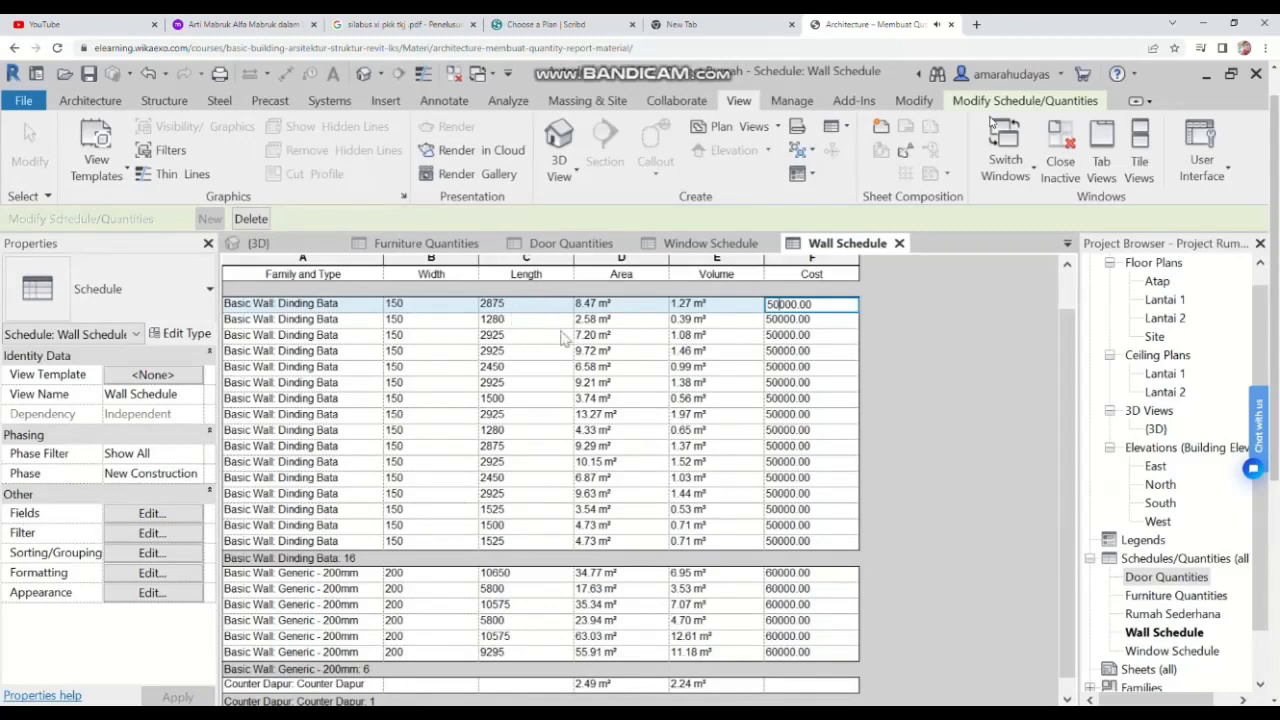
click(780, 108)
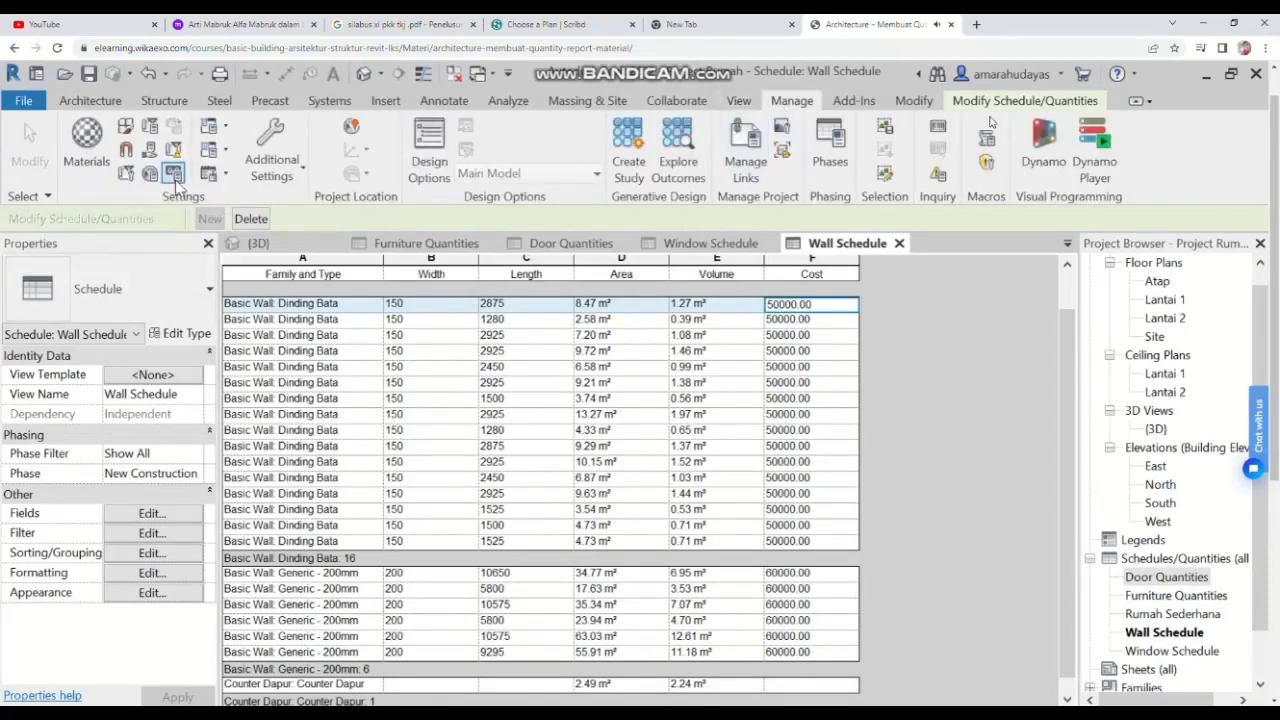
click(174, 174)
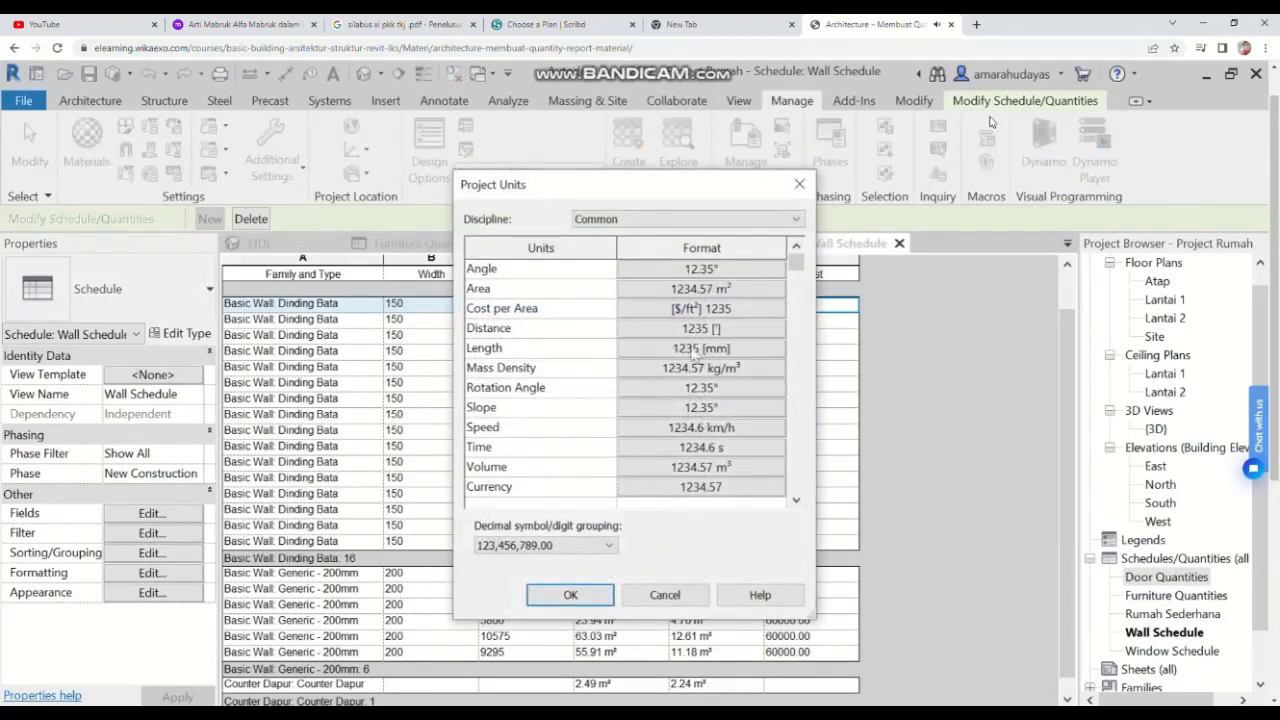
click(725, 349)
click(688, 298)
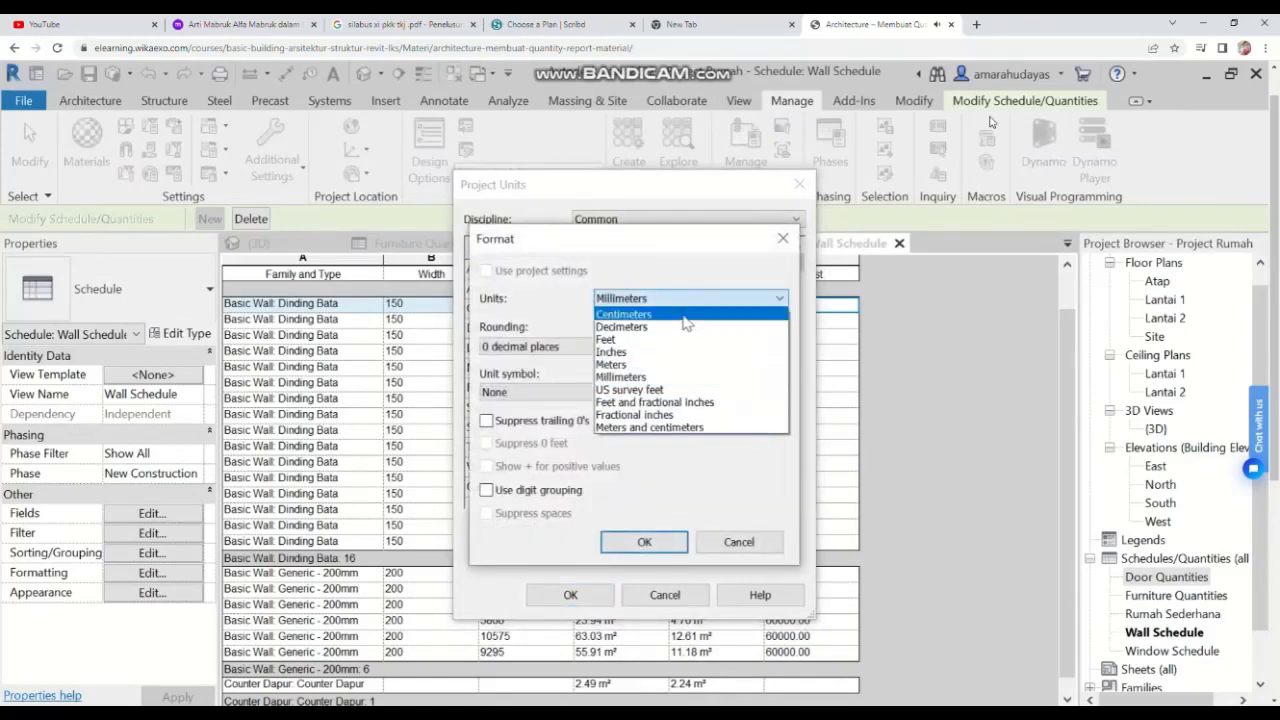
click(622, 368)
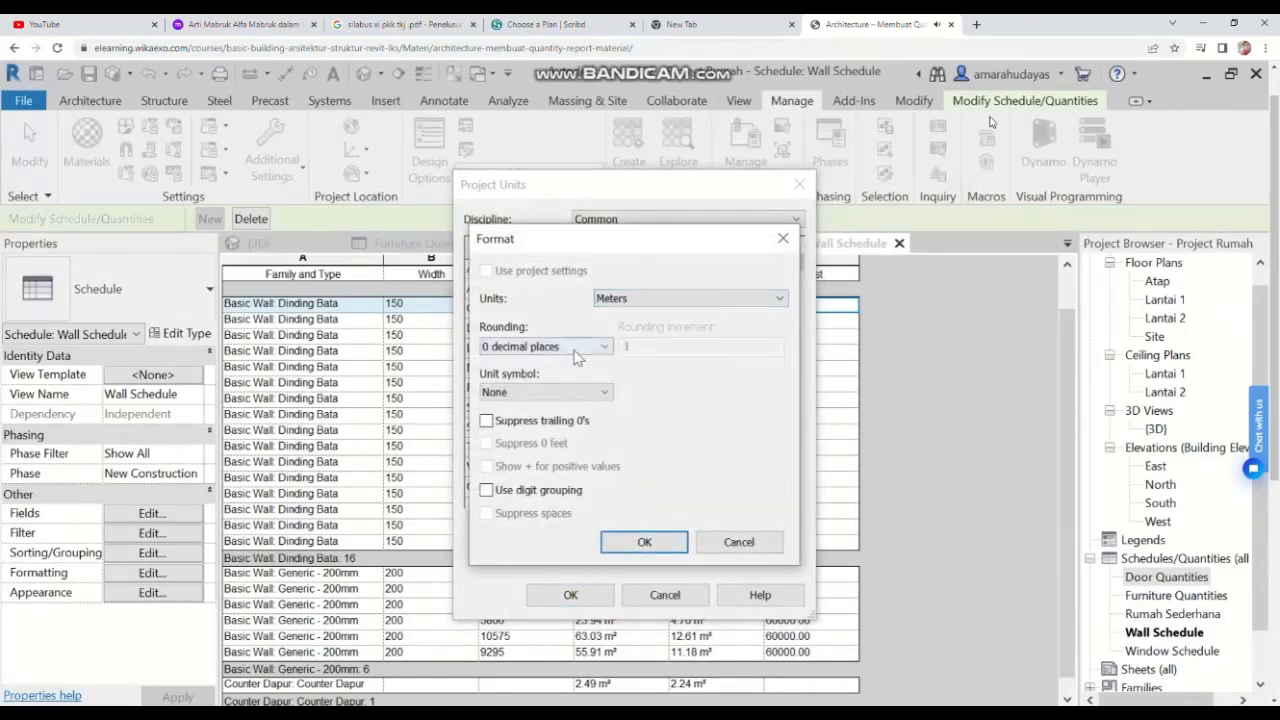
click(576, 350)
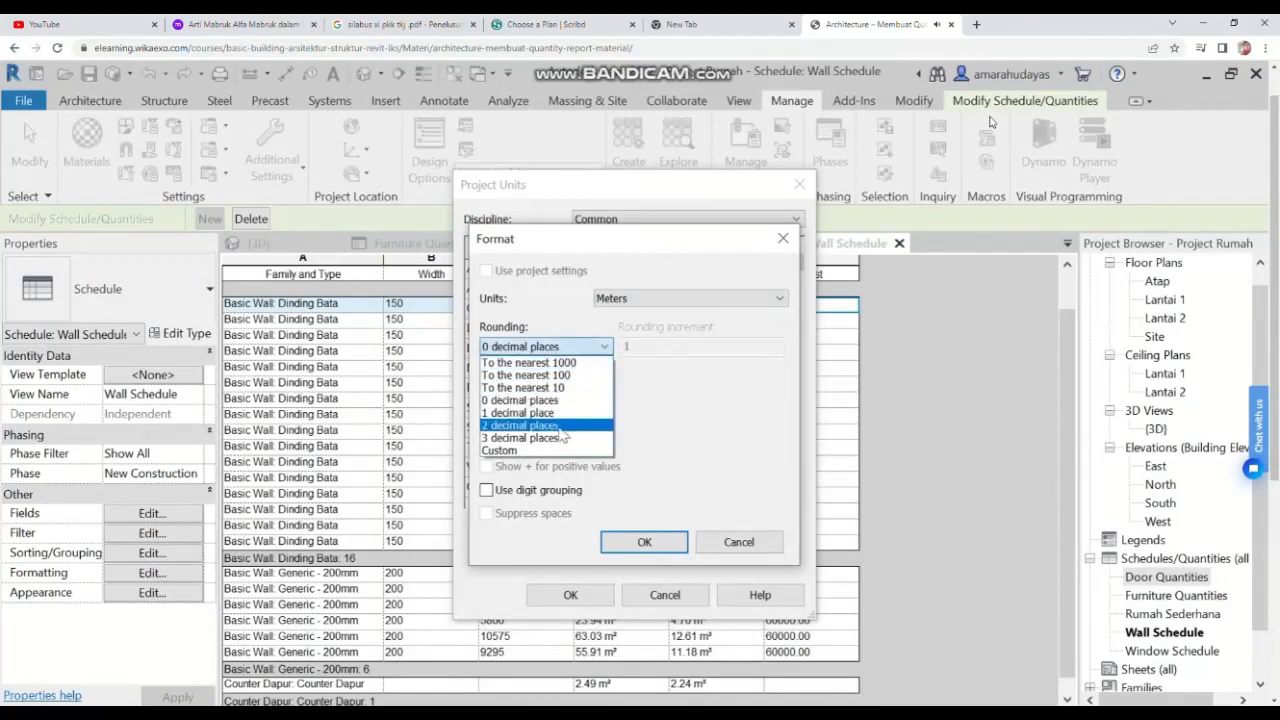
click(540, 425)
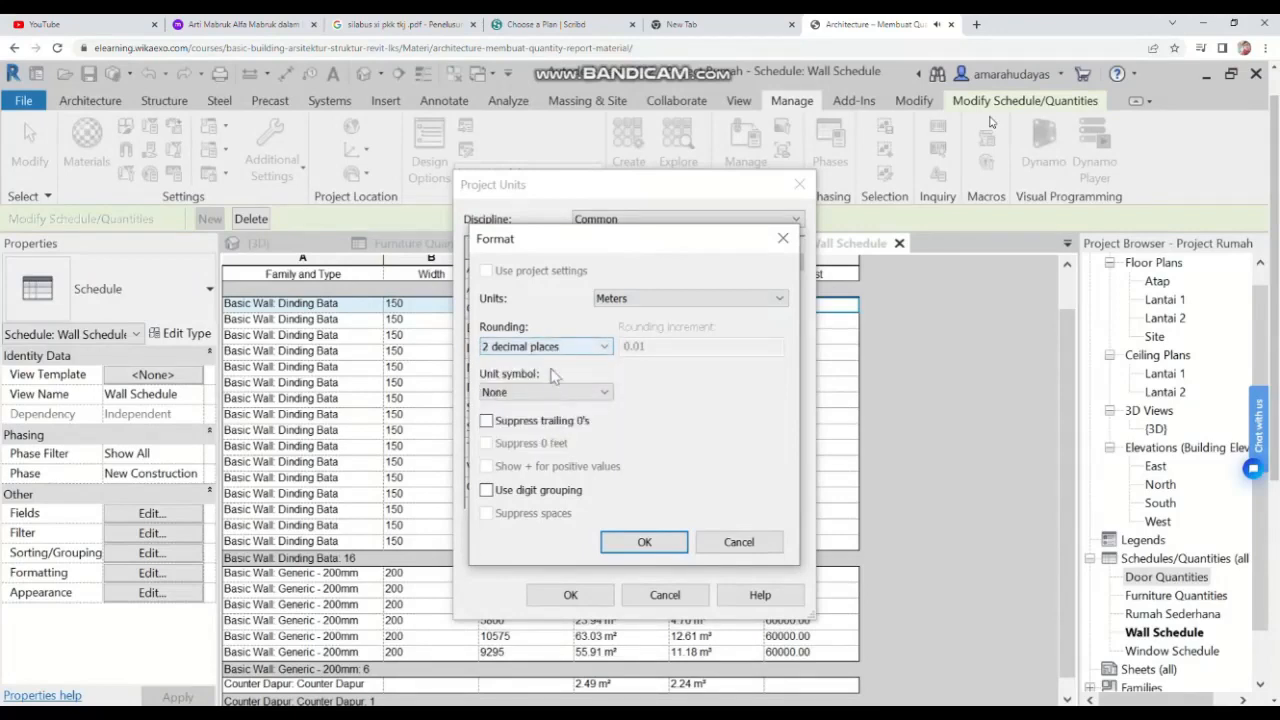
click(643, 545)
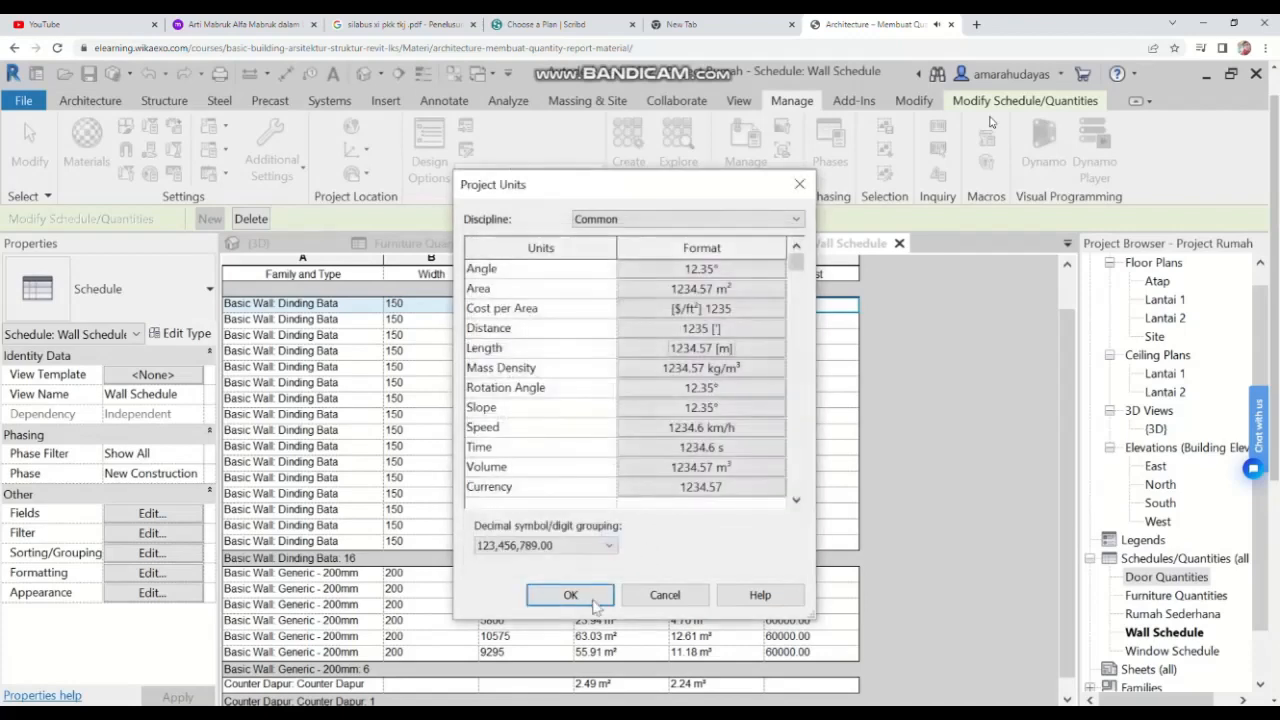
click(569, 597)
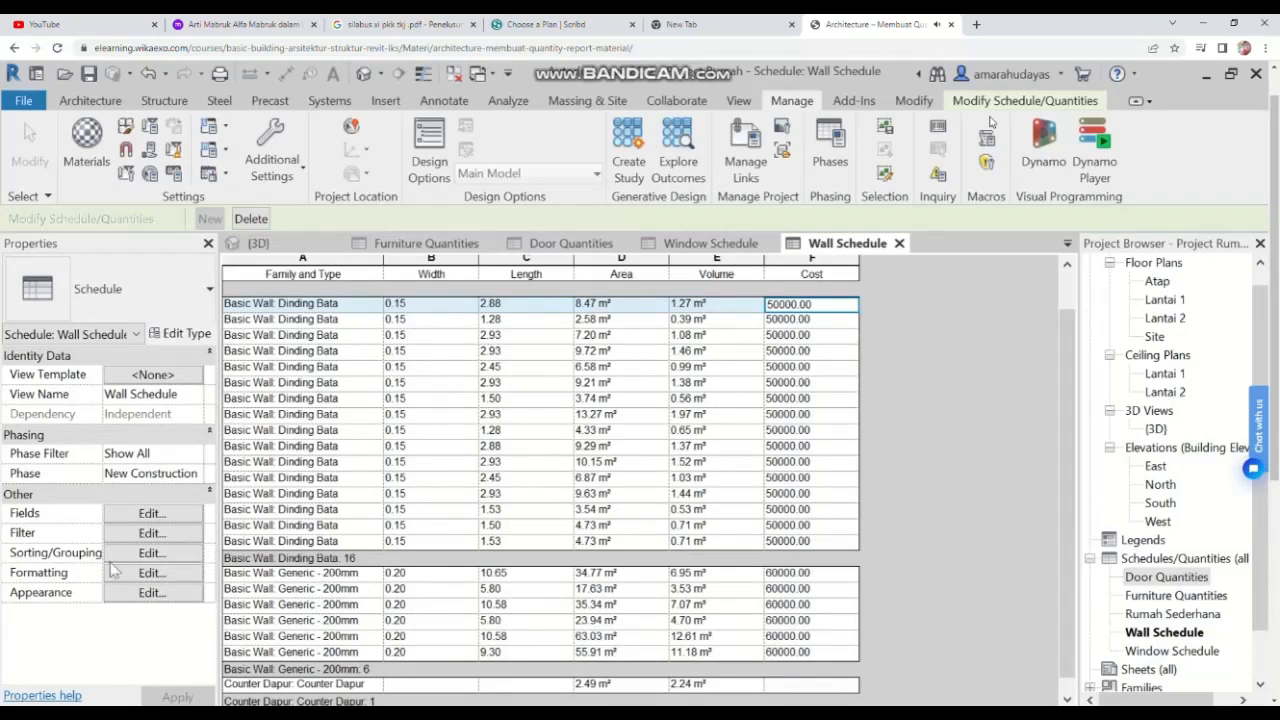
Step: Add a calculated parameter to the wall schedule named Harga dinding with type Length
click(150, 513)
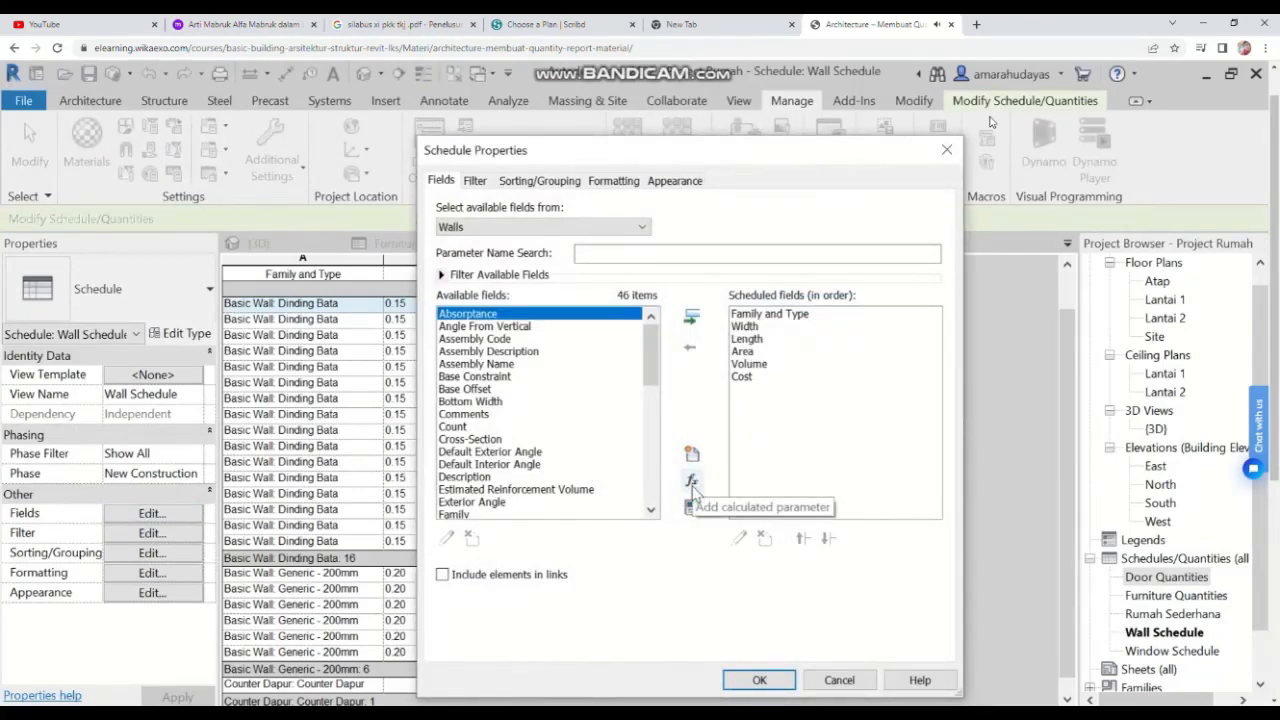
click(691, 482)
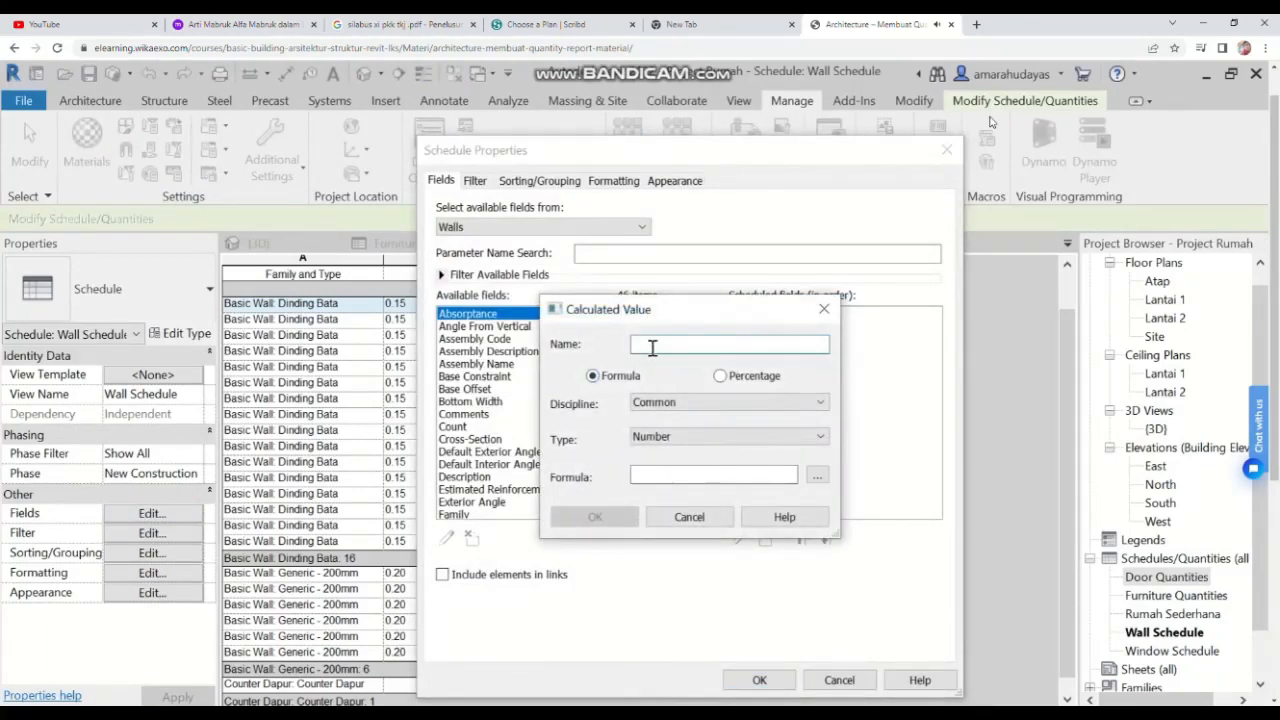
text(Harga dinding)
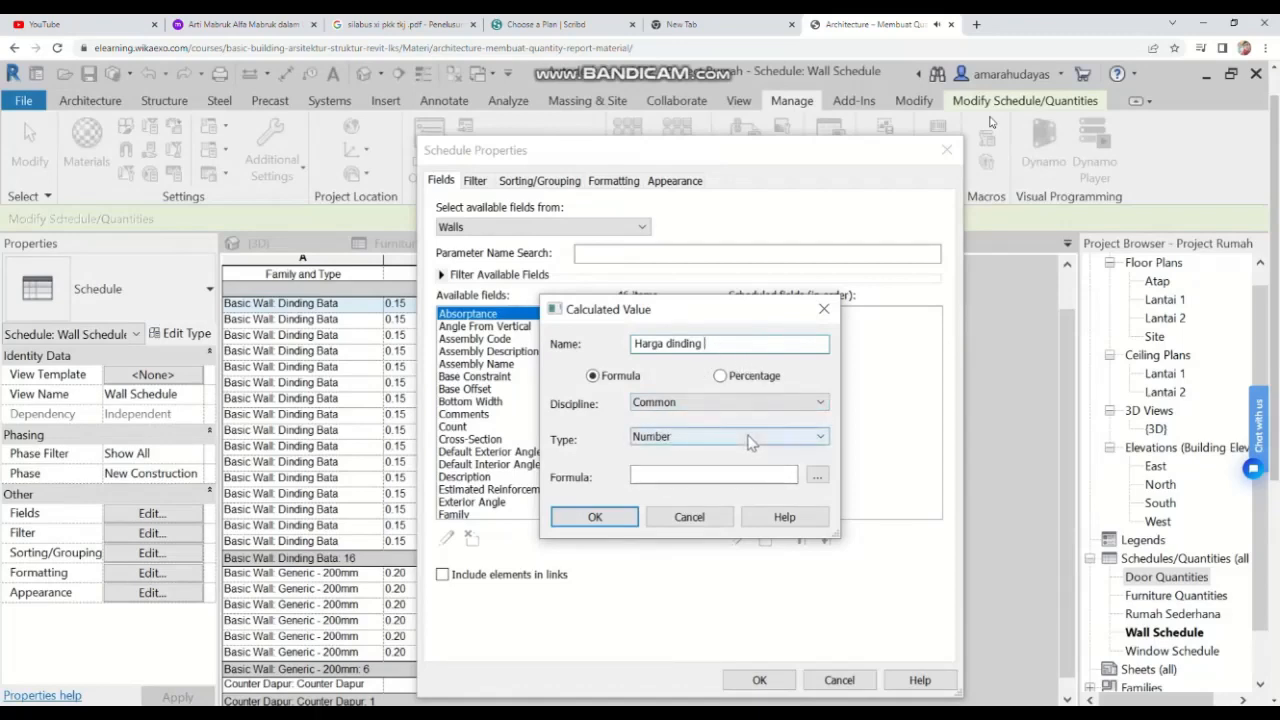
click(669, 440)
click(658, 527)
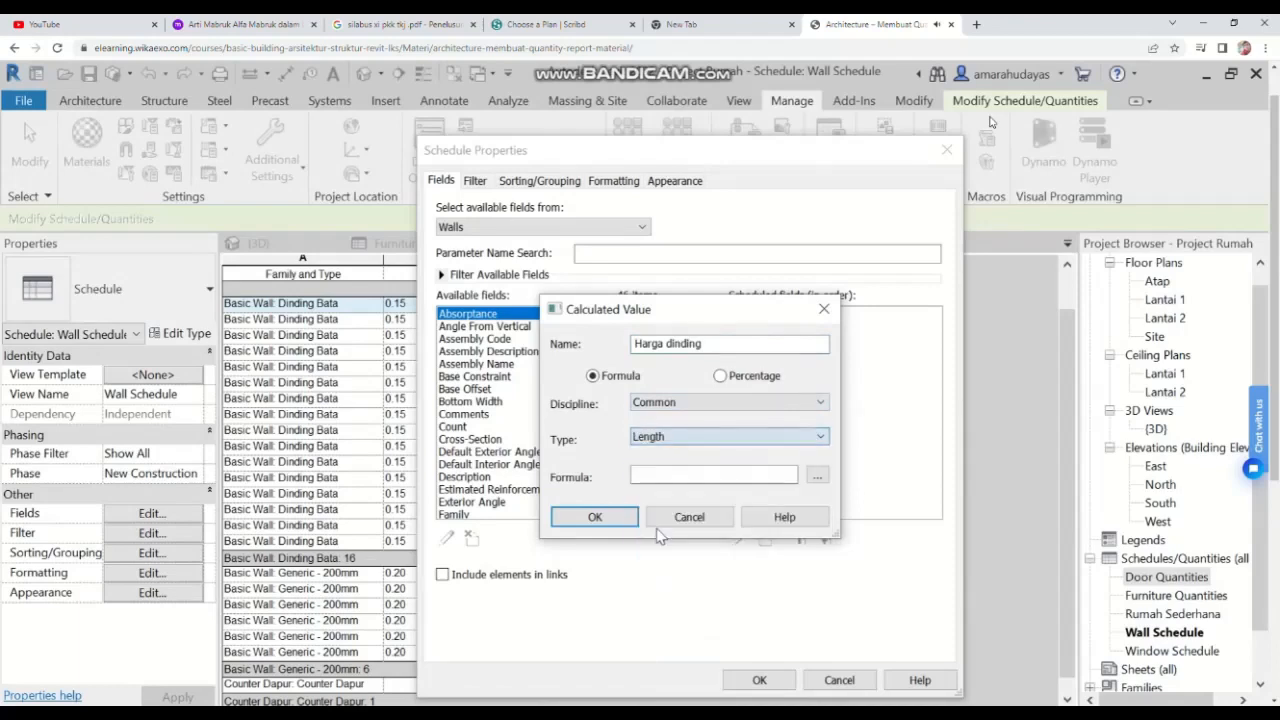
click(657, 479)
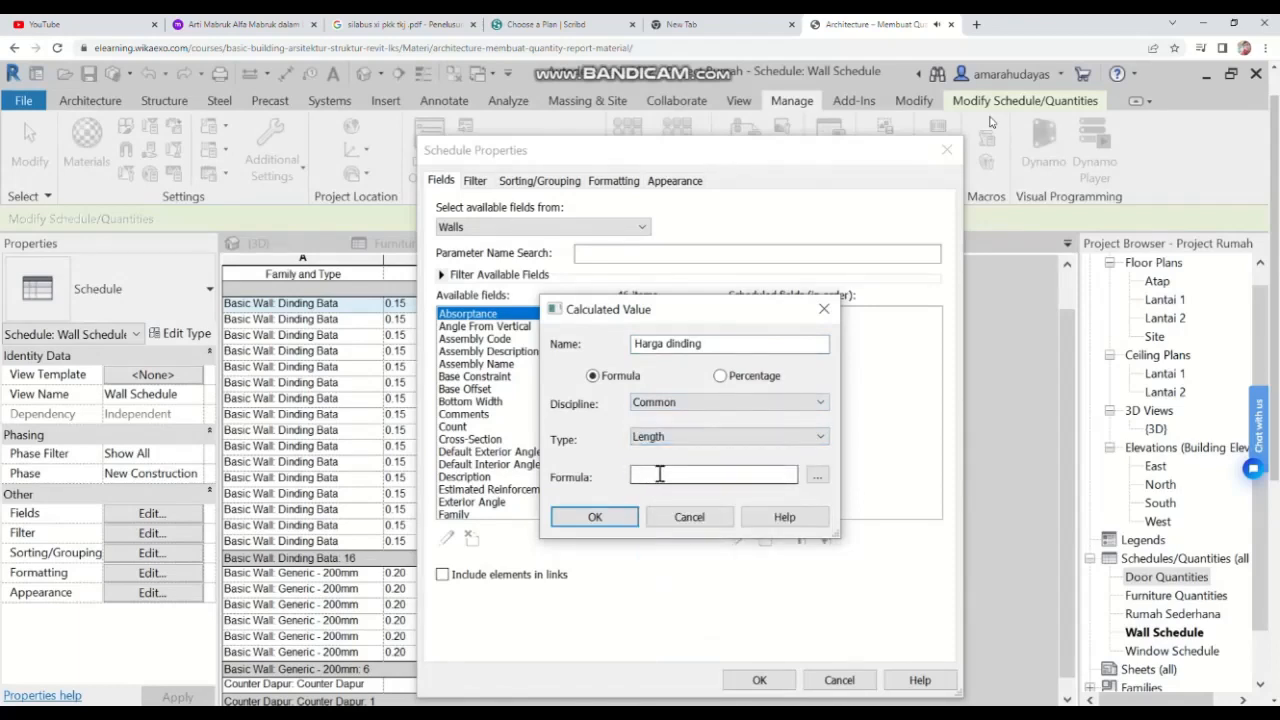
Step: Build the Harga dinding formula as Length * Cost and confirm the schedule fields
click(817, 476)
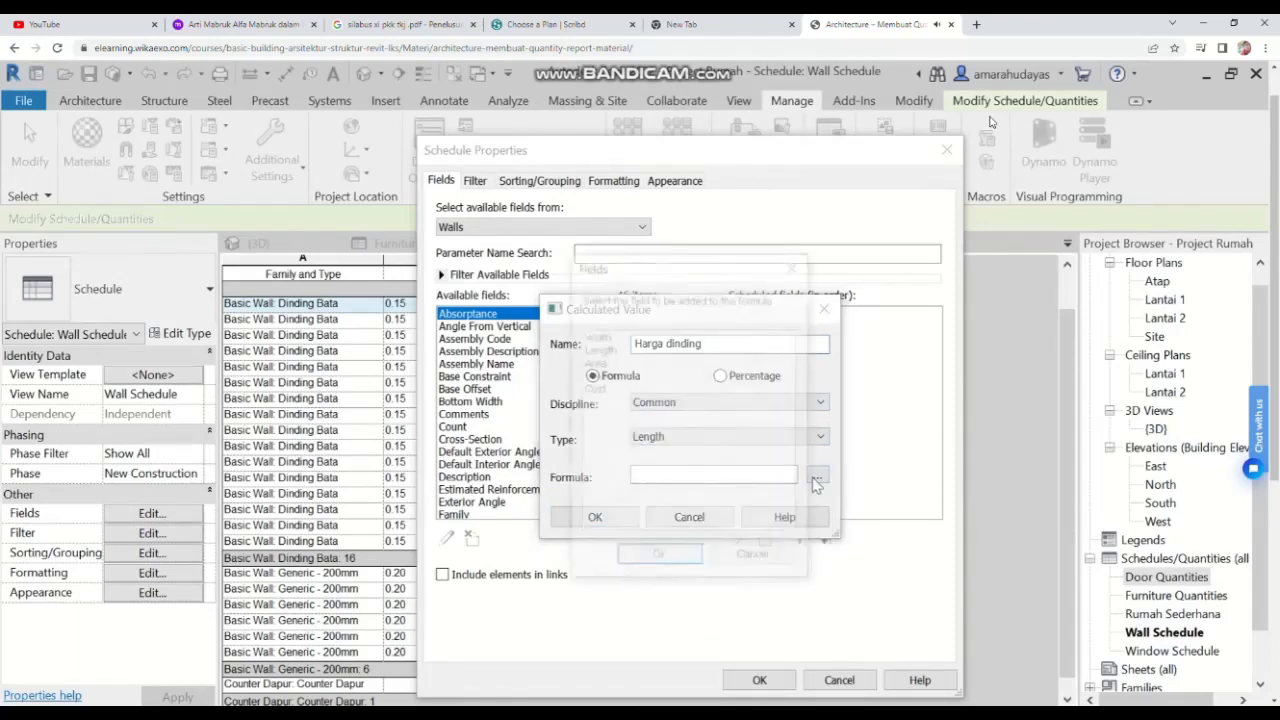
click(598, 348)
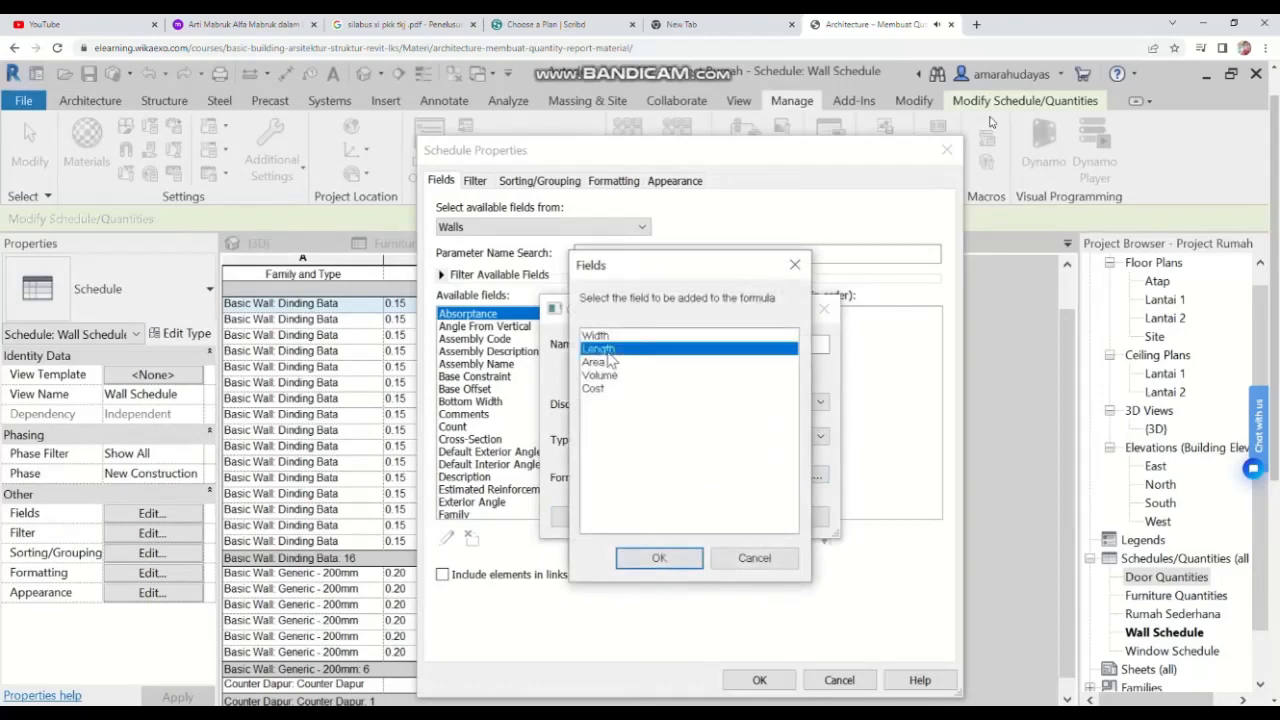
click(672, 557)
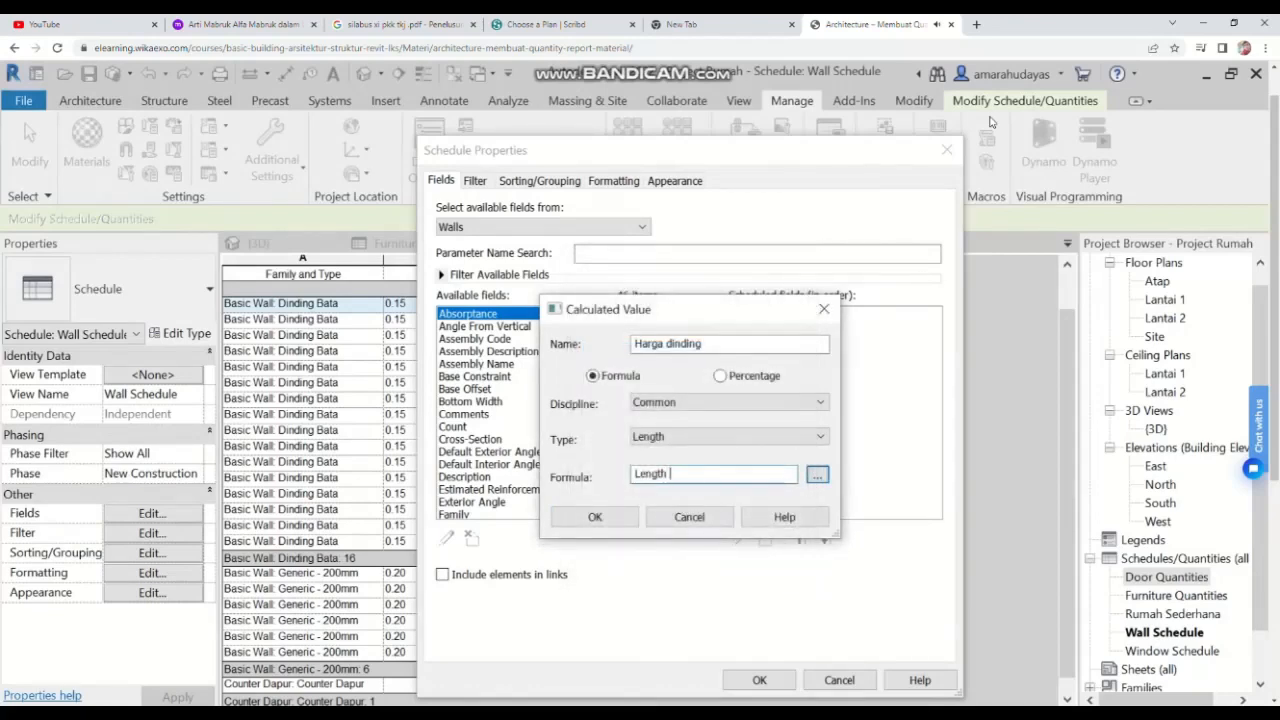
click(817, 476)
click(591, 391)
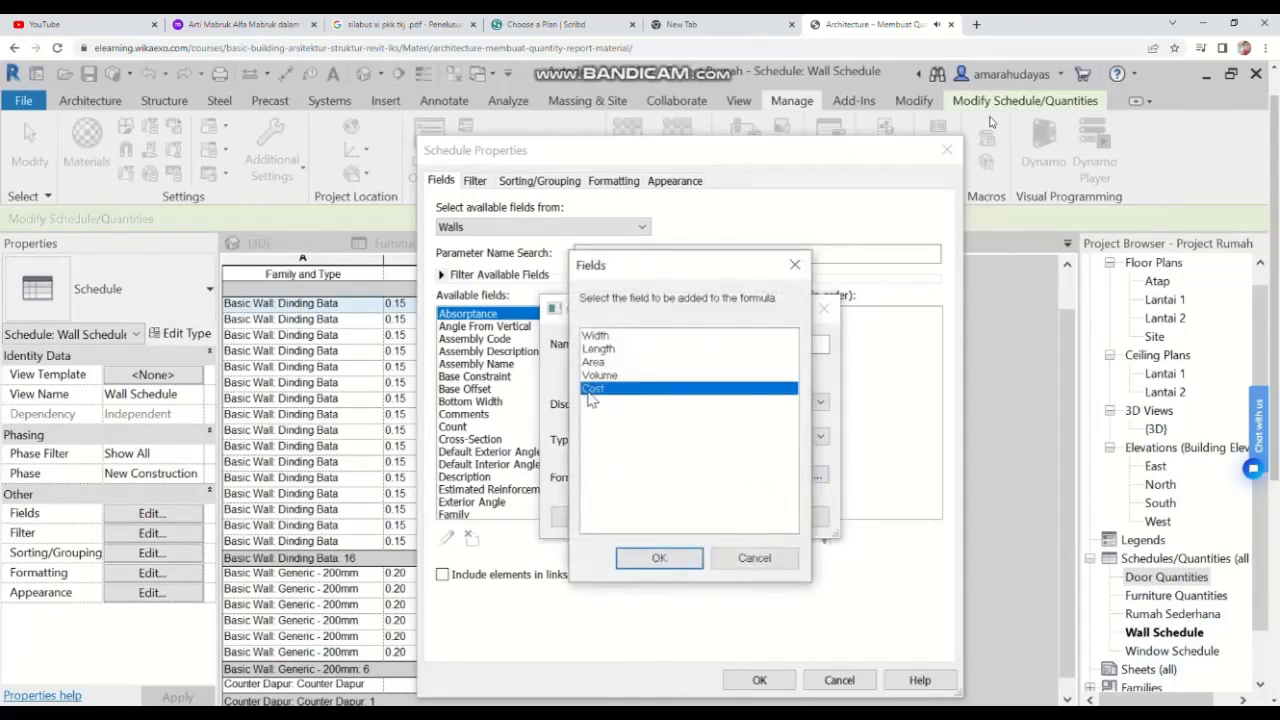
click(659, 557)
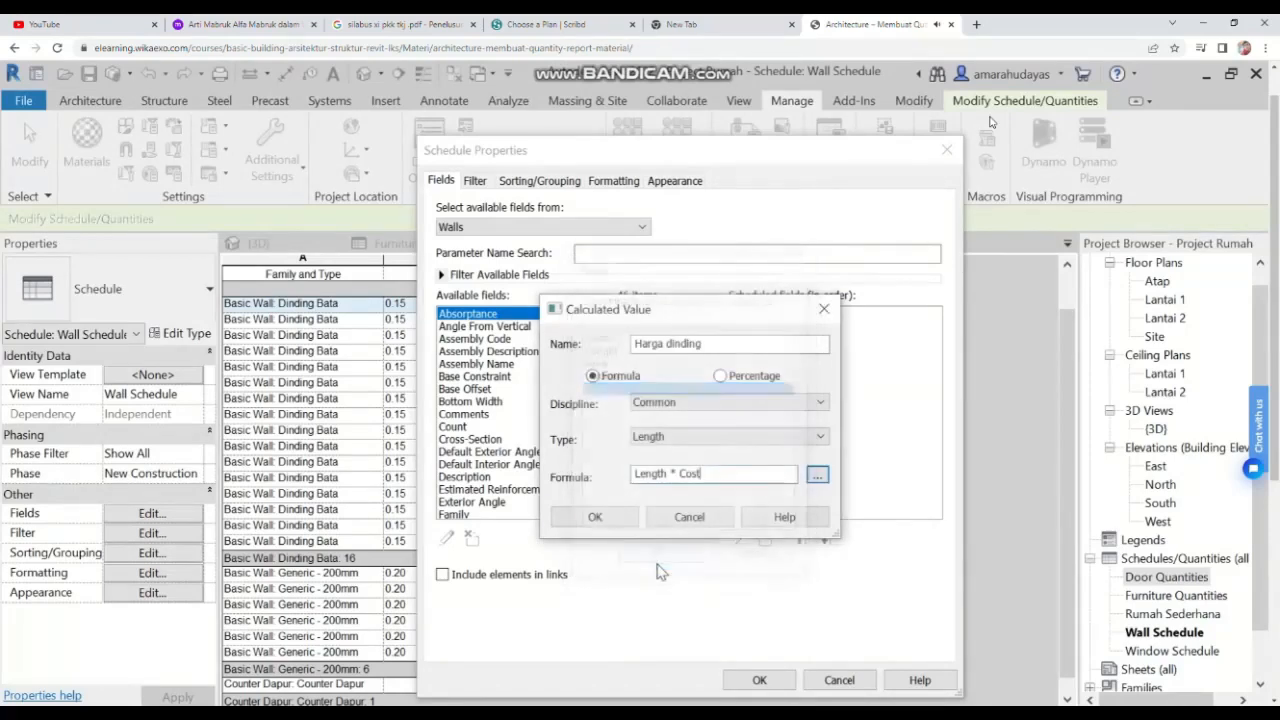
click(595, 517)
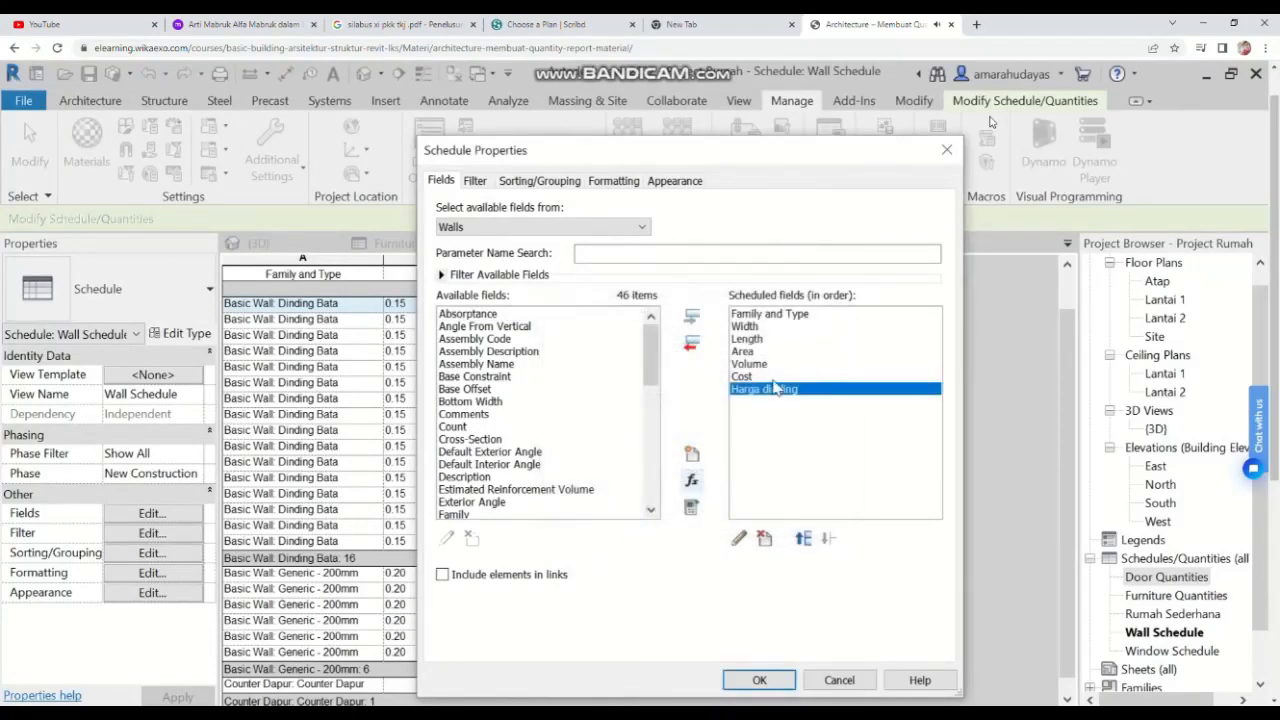
click(759, 680)
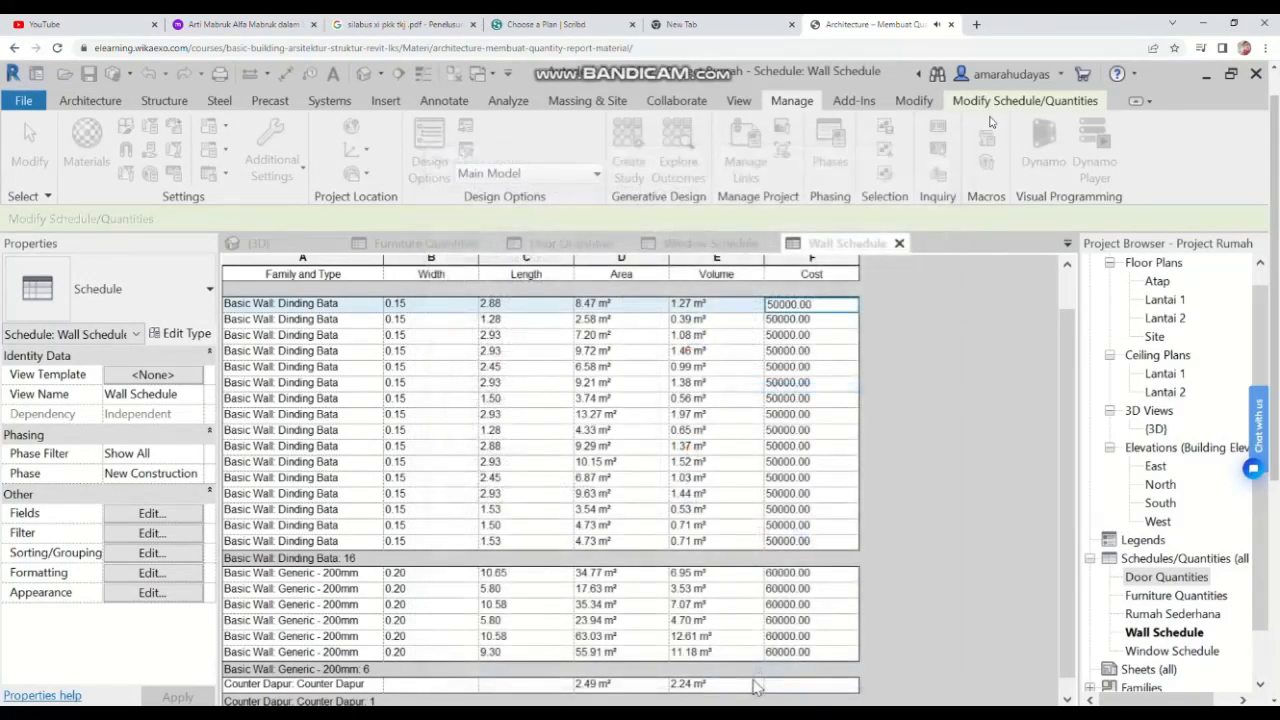
Step: Set the Harga dinding field to calculate totals and confirm the schedule properties
scroll(1013, 518, up, 2)
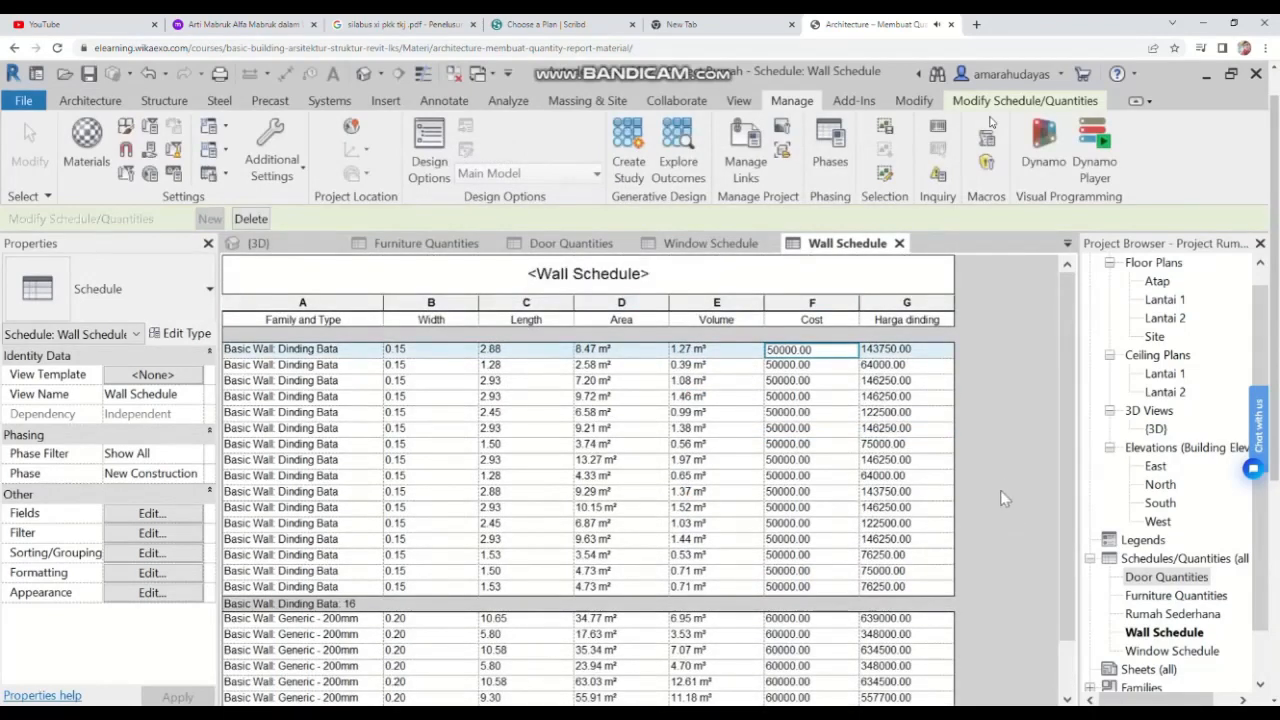
scroll(927, 330, down, 3)
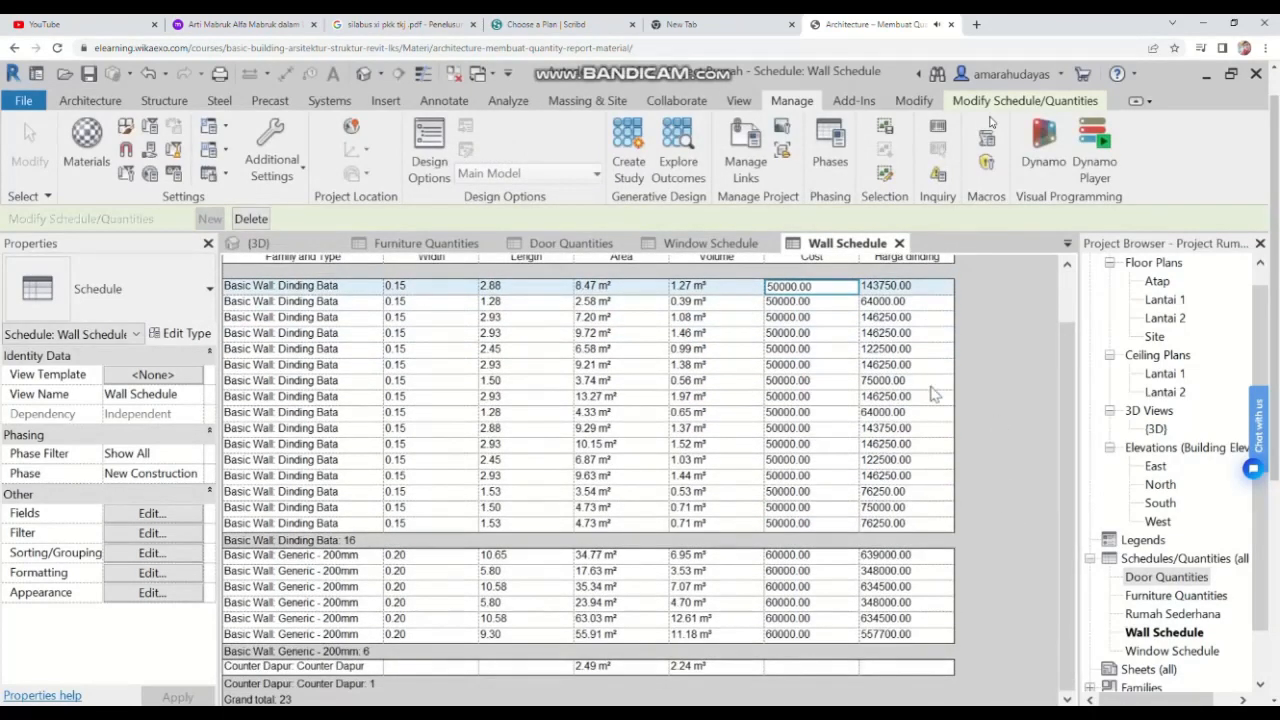
scroll(928, 390, up, 2)
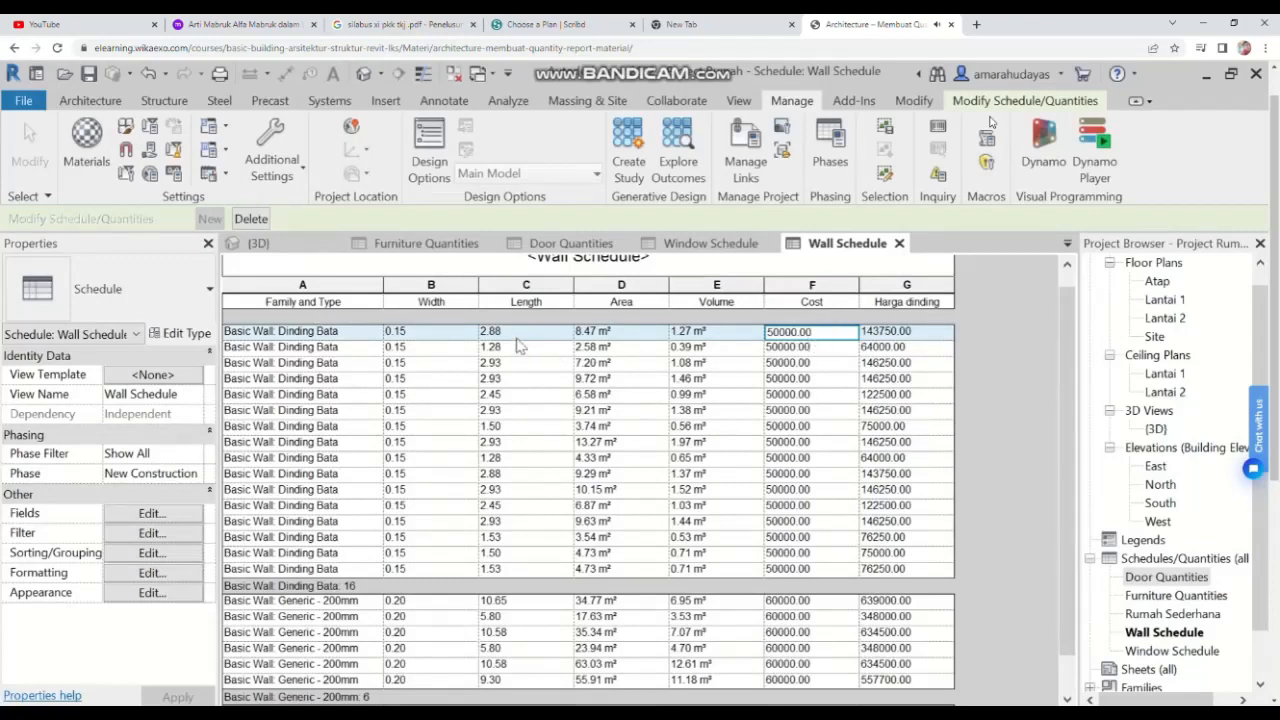
scroll(996, 364, down, 3)
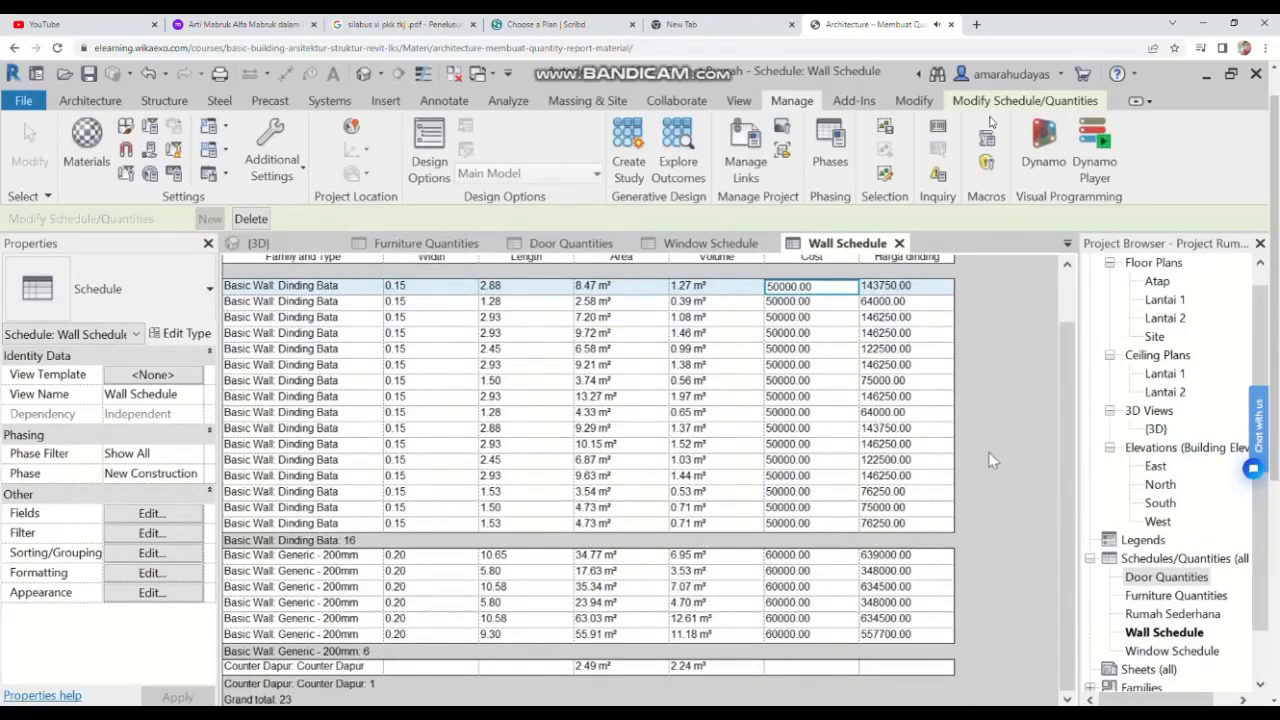
scroll(975, 495, up, 3)
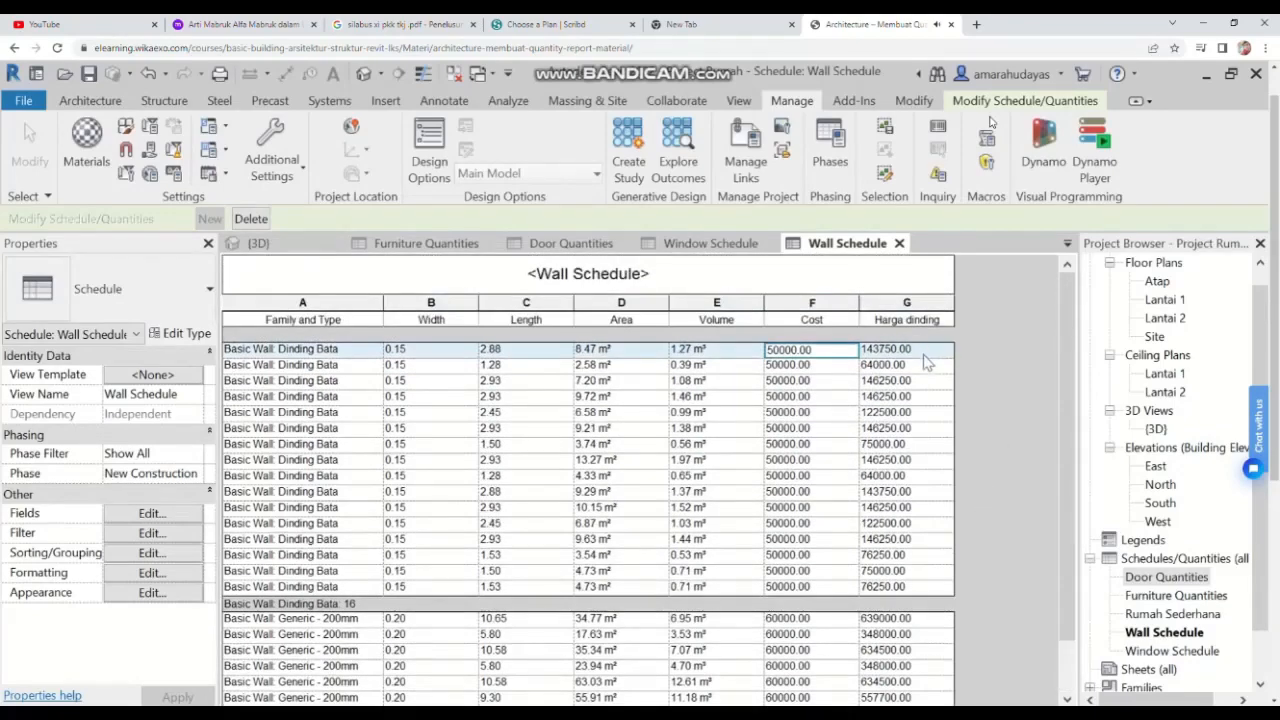
click(146, 572)
click(489, 300)
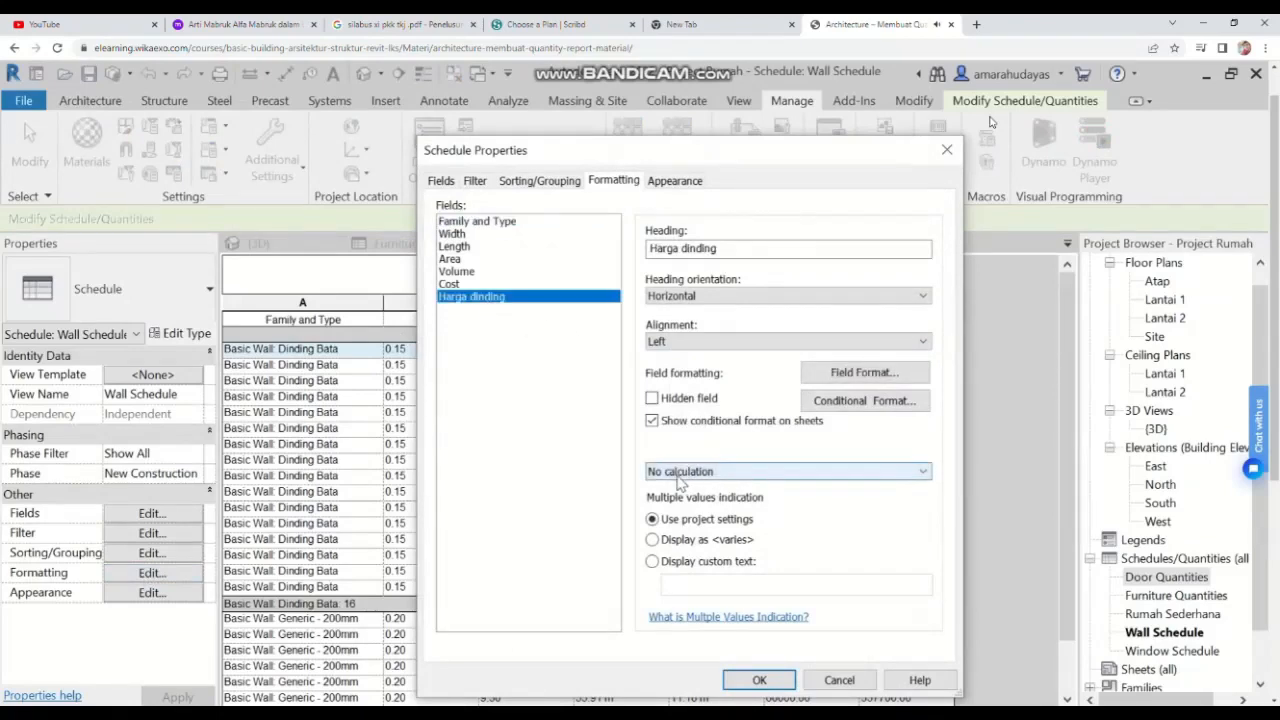
click(680, 478)
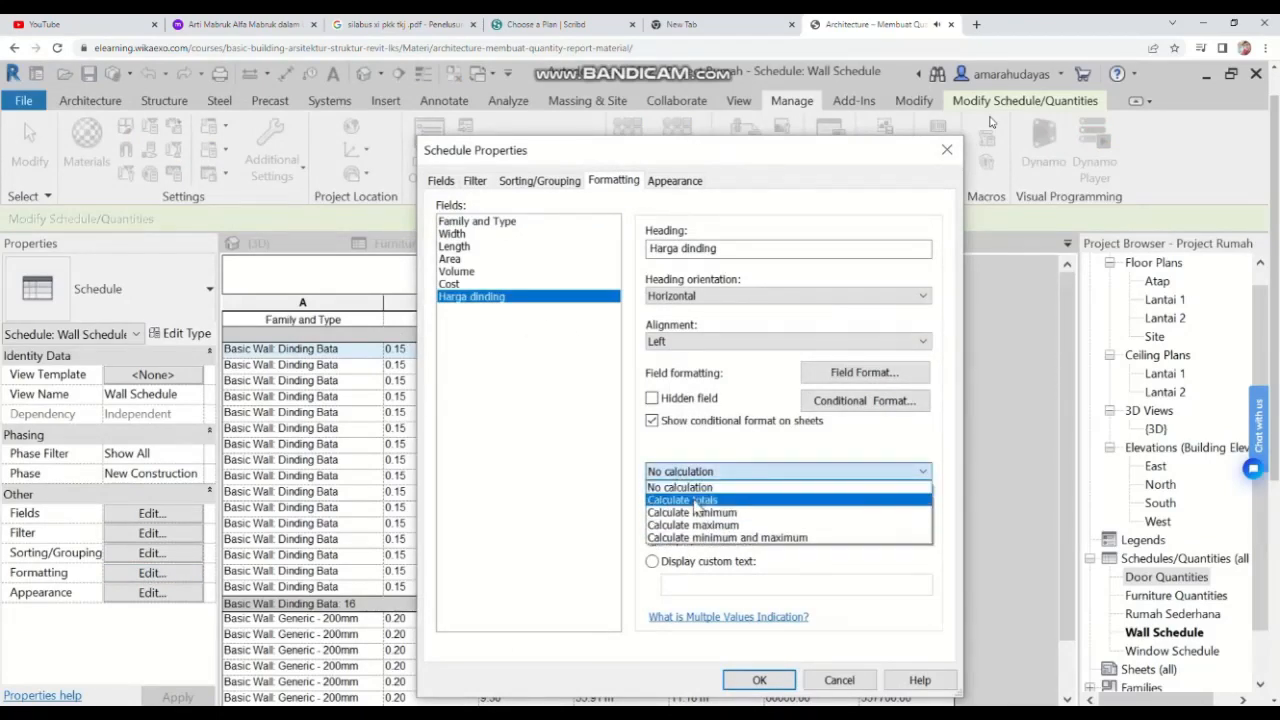
click(695, 502)
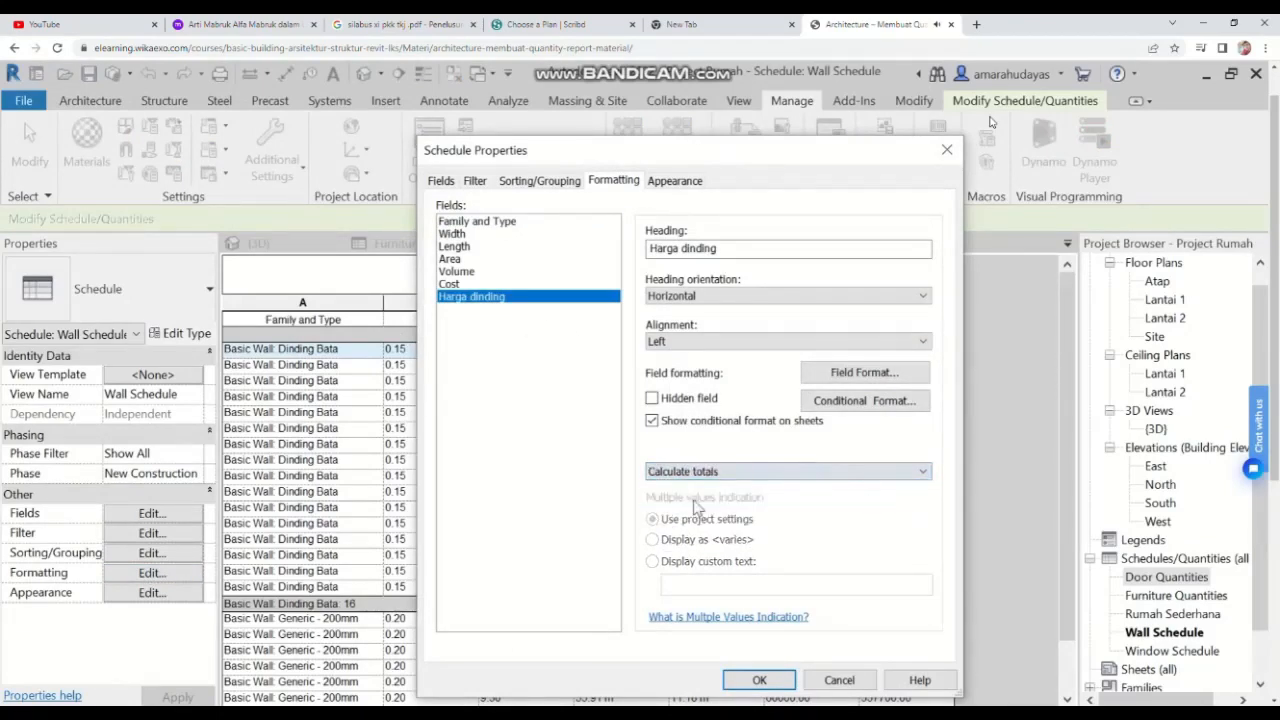
click(760, 680)
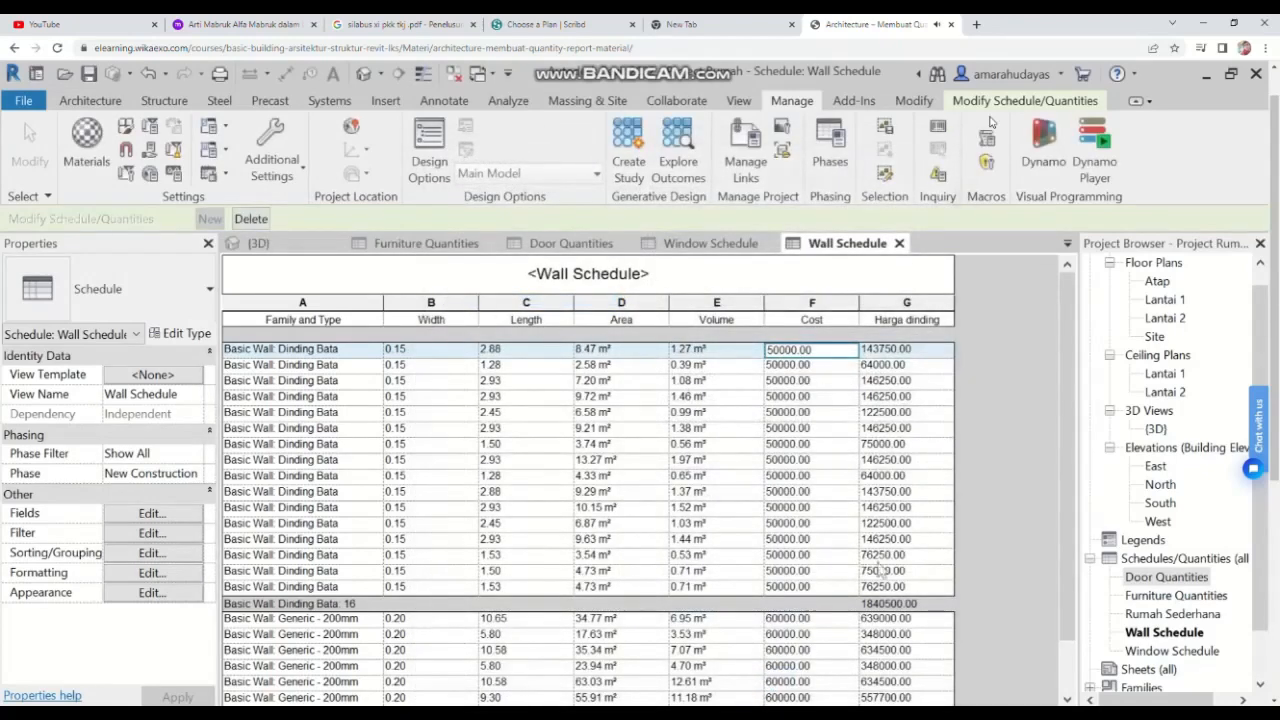
Step: Export the wall schedule as a comma-delimited CSV file named Wall Schedule into Documents, keeping titles and headers
scroll(916, 590, down, 2)
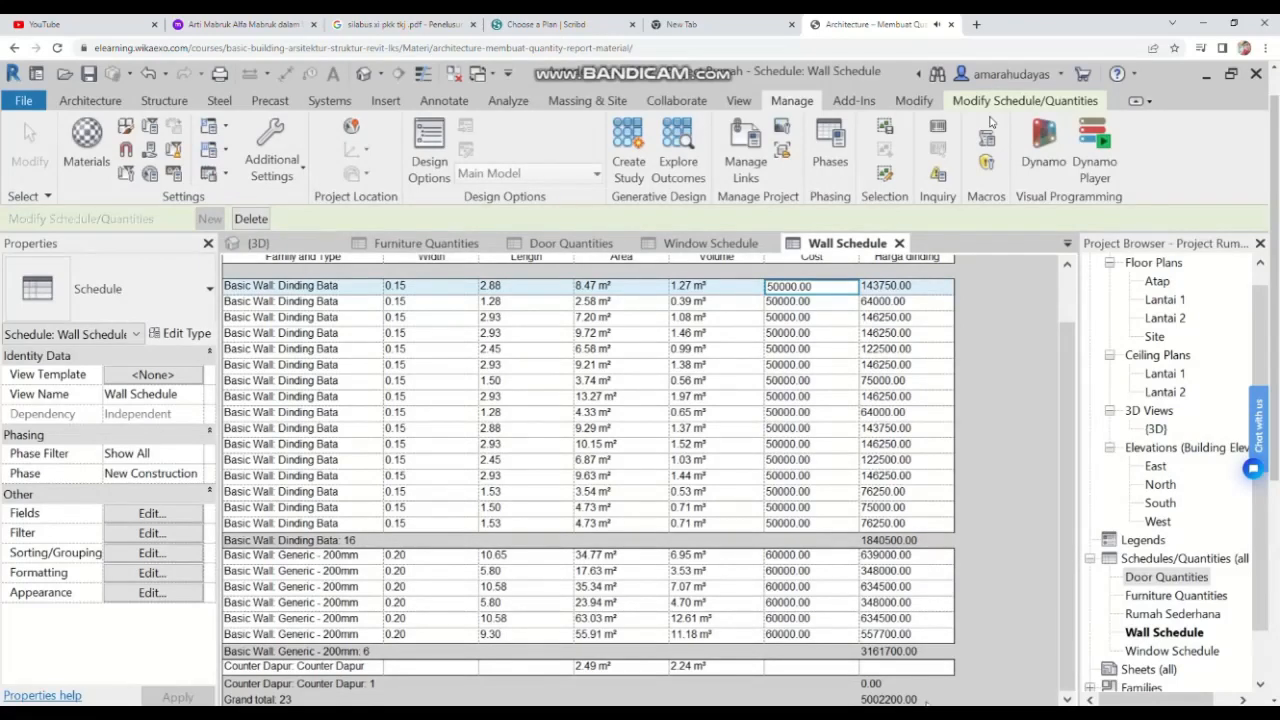
scroll(621, 563, up, 2)
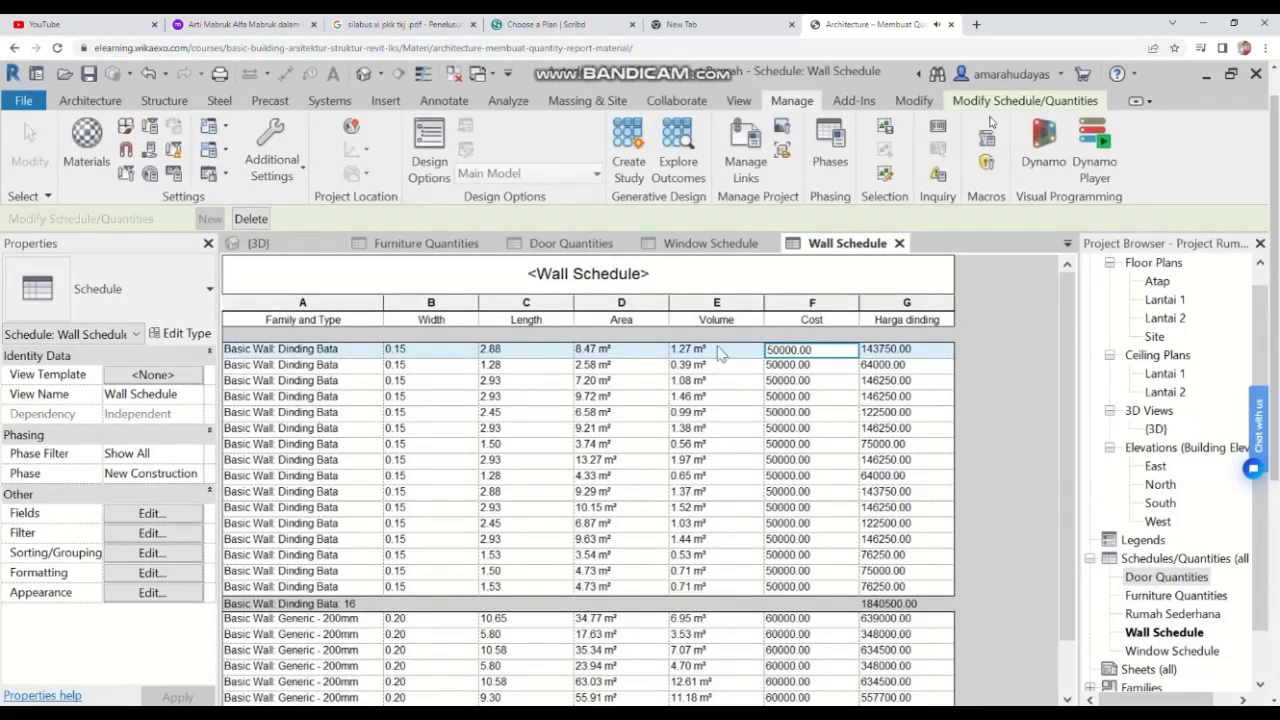
scroll(598, 425, down, 2)
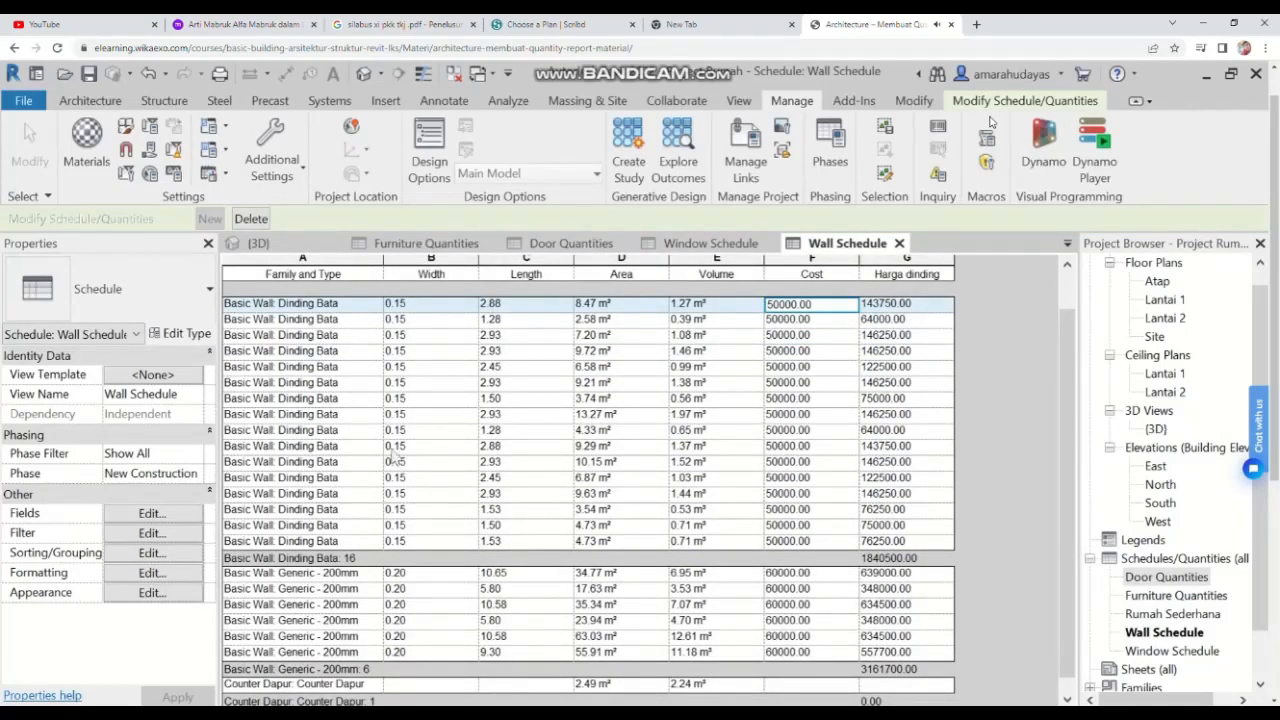
click(23, 100)
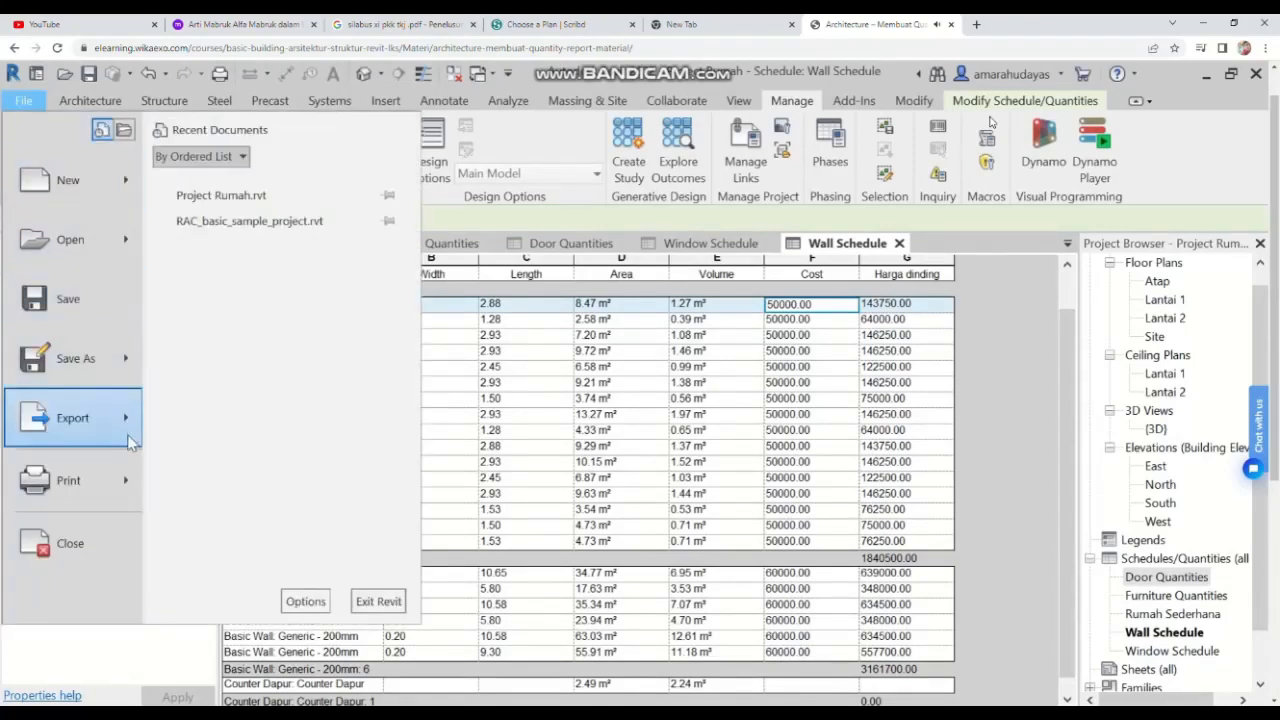
mouse_move(125, 422)
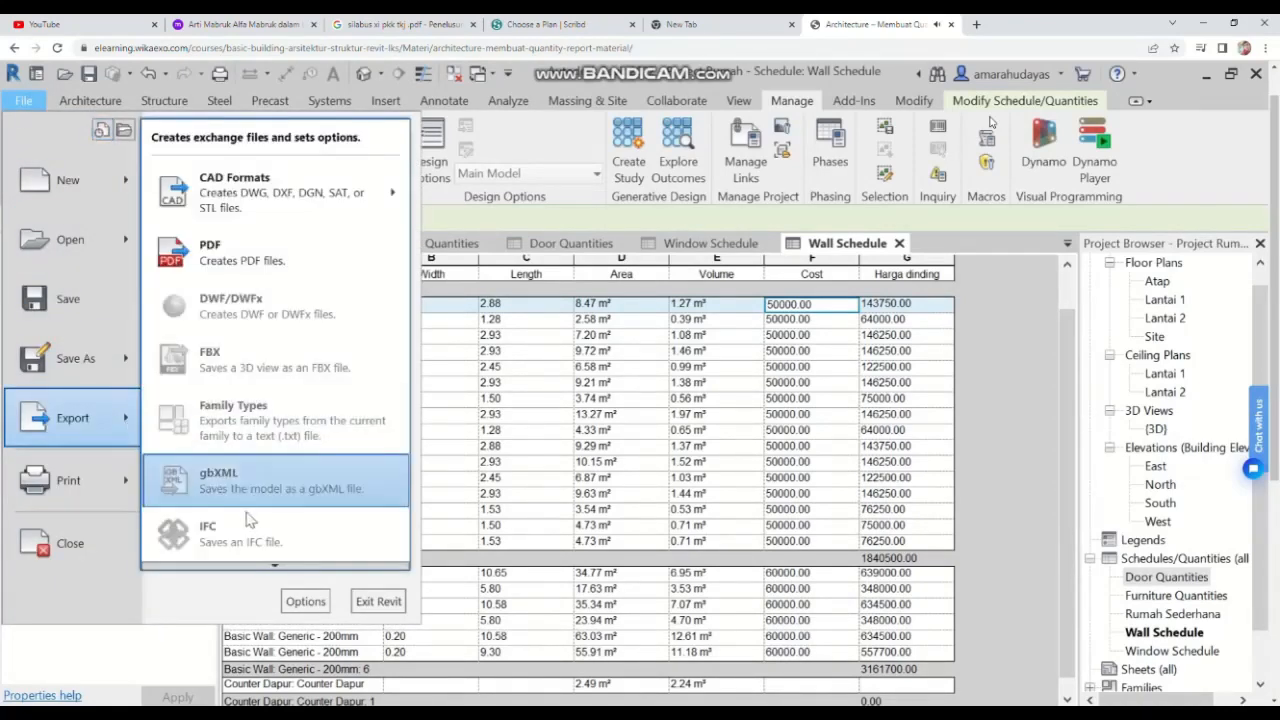
mouse_move(268, 567)
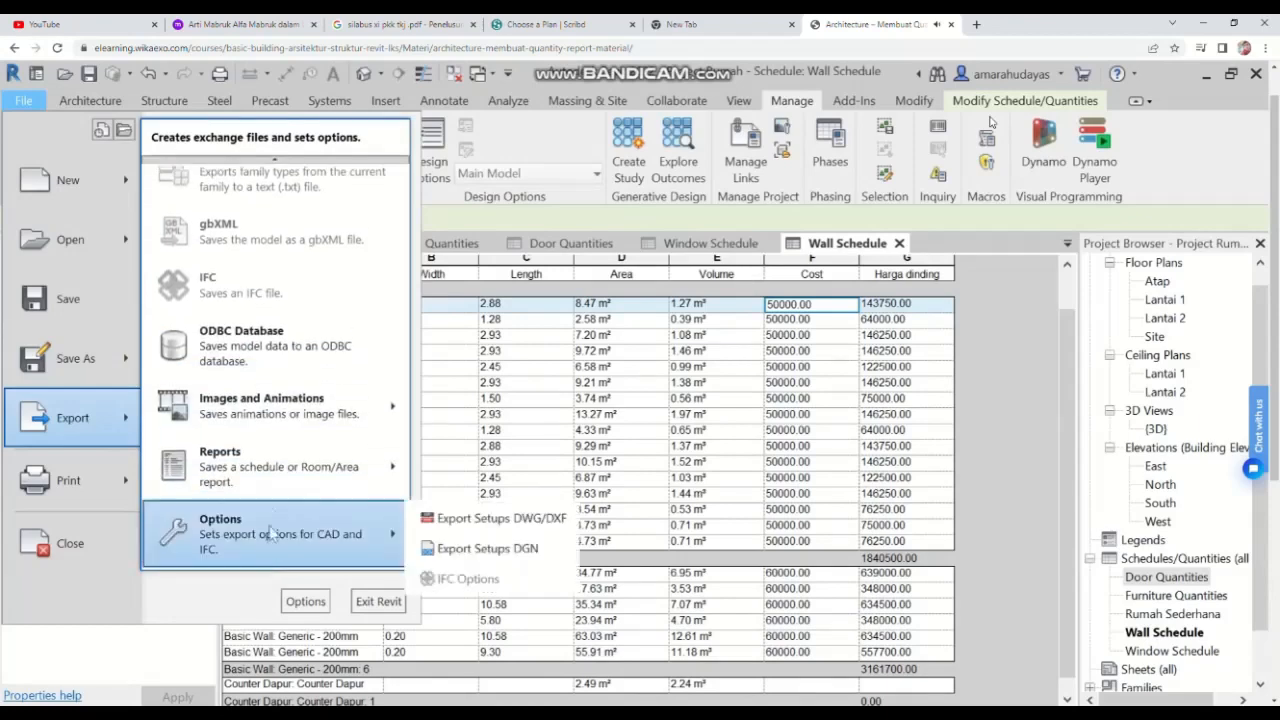
mouse_move(276, 476)
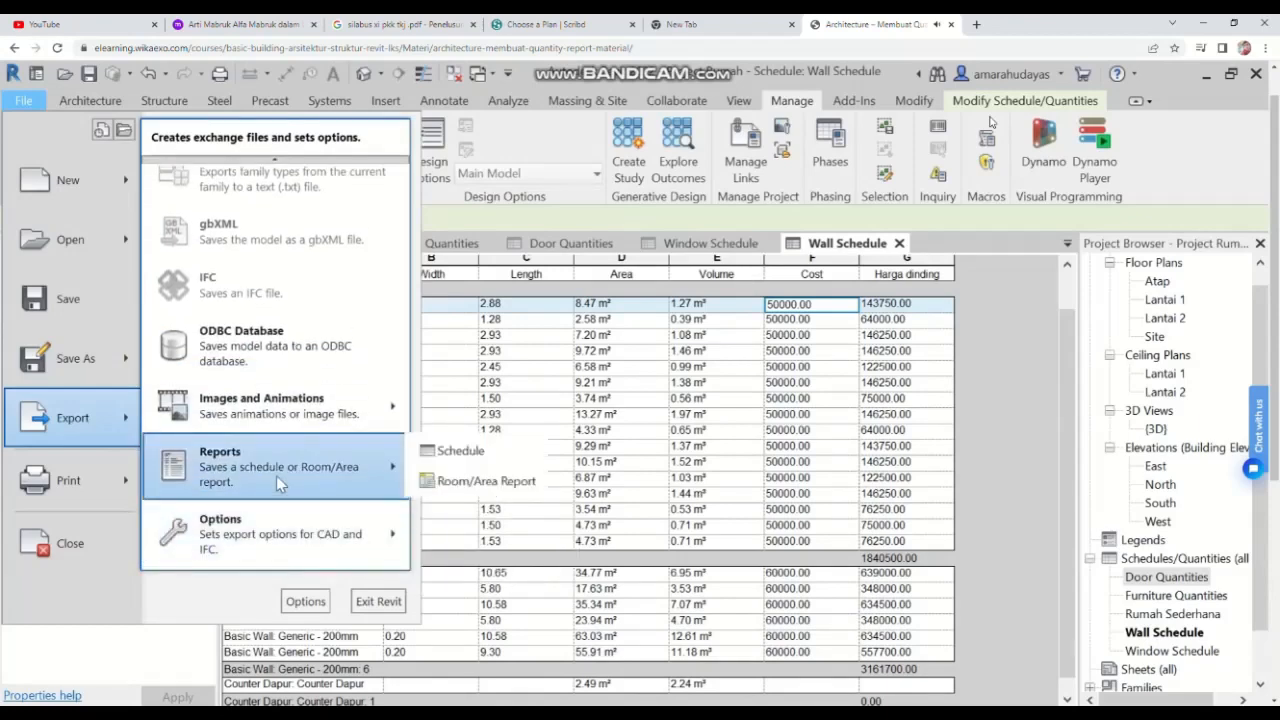
click(450, 451)
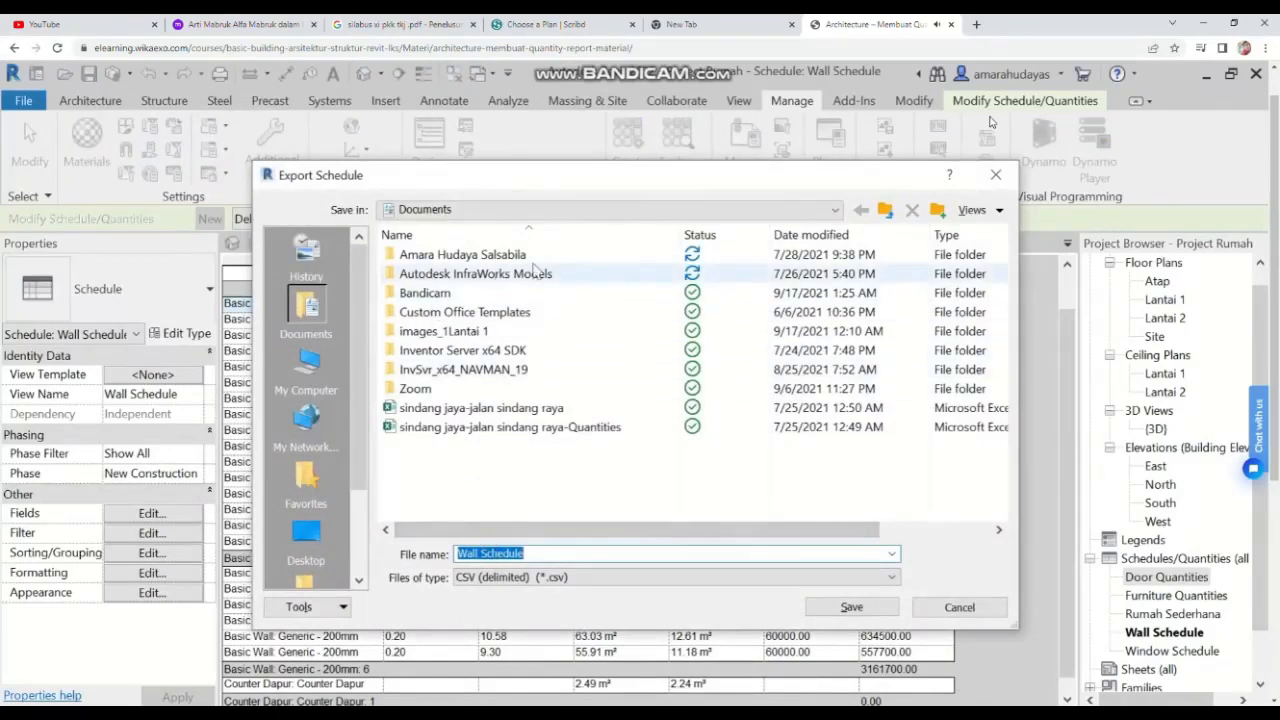
click(848, 608)
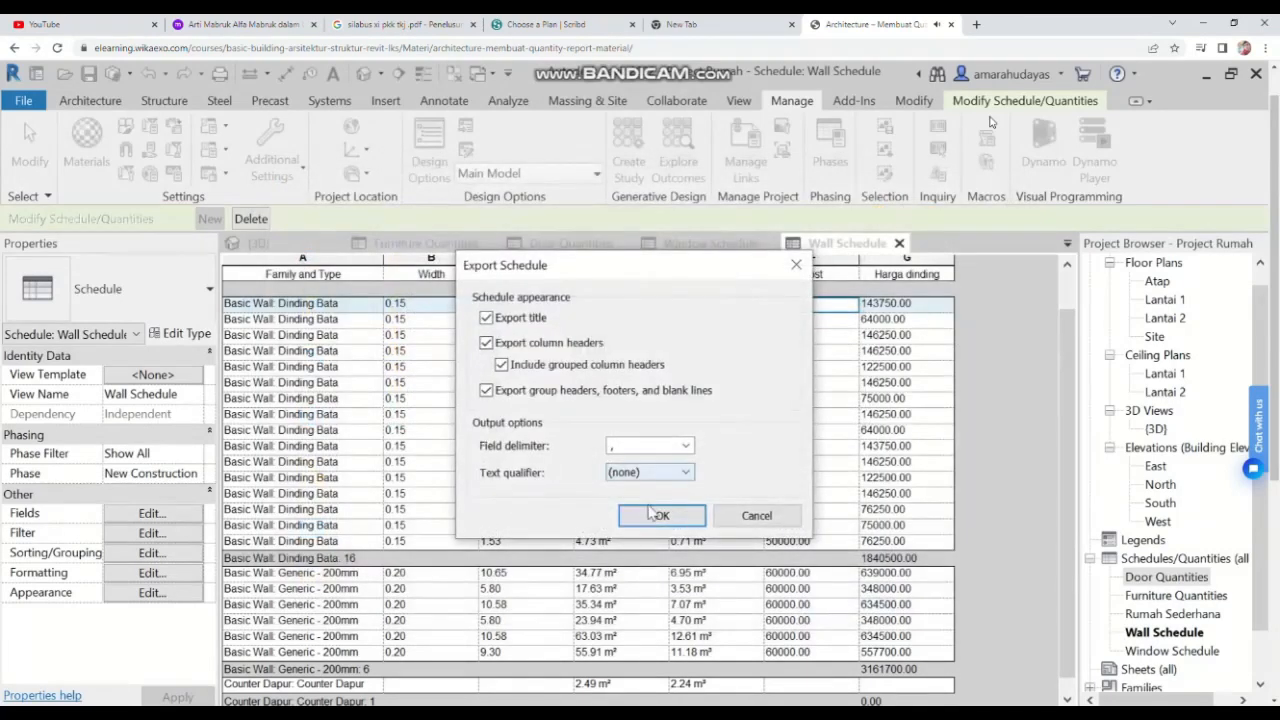
click(656, 516)
click(652, 512)
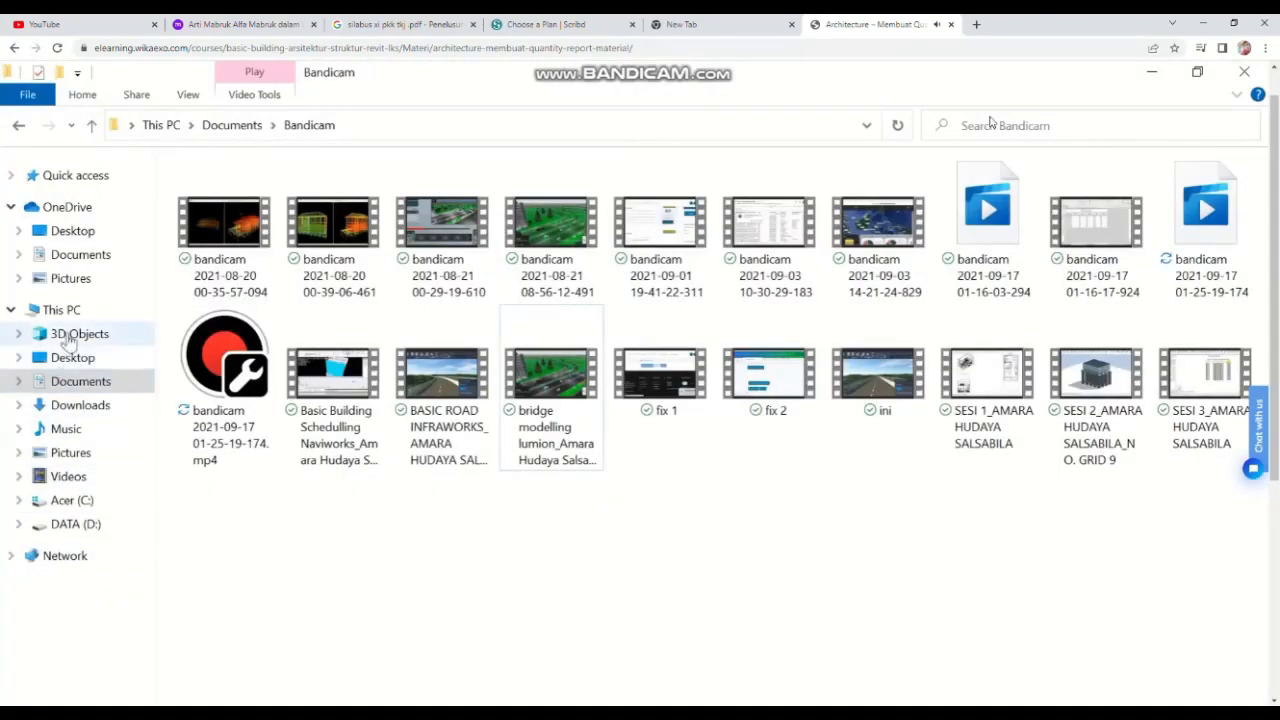
Step: Browse the Documents folder in File Explorer to find the exported schedule file
click(72, 256)
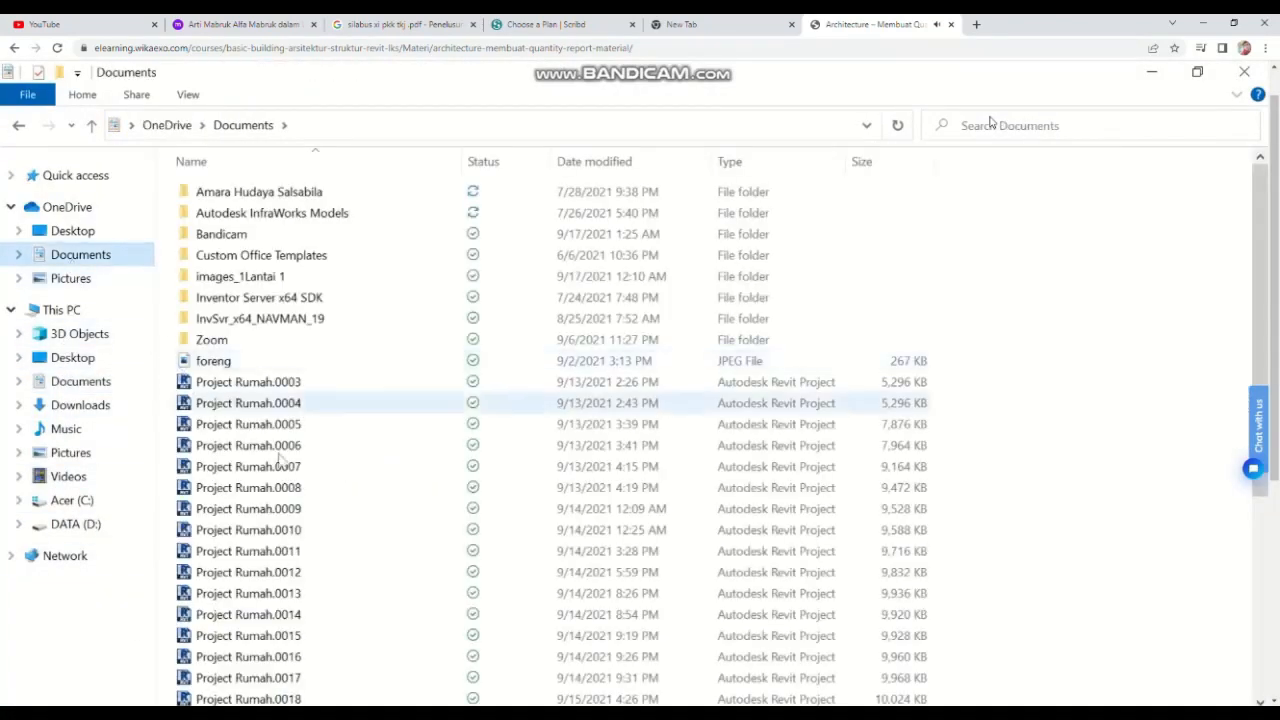
scroll(290, 420, down, 5)
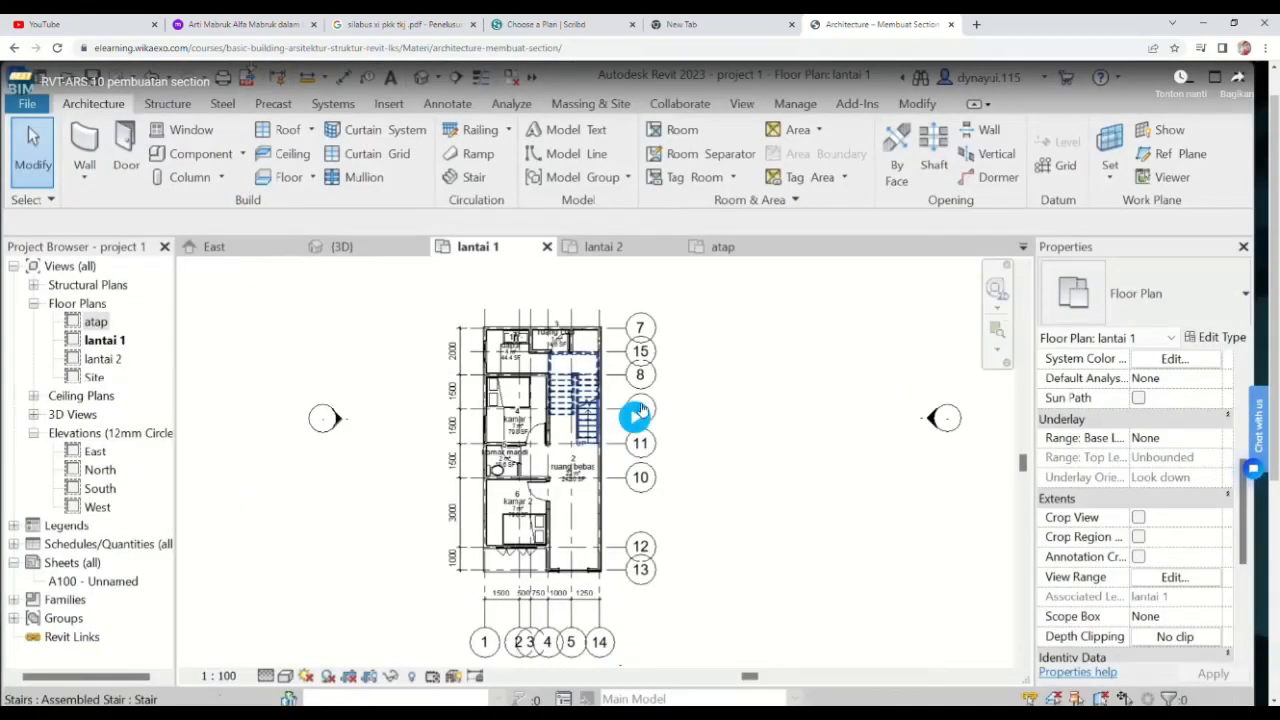
click(636, 418)
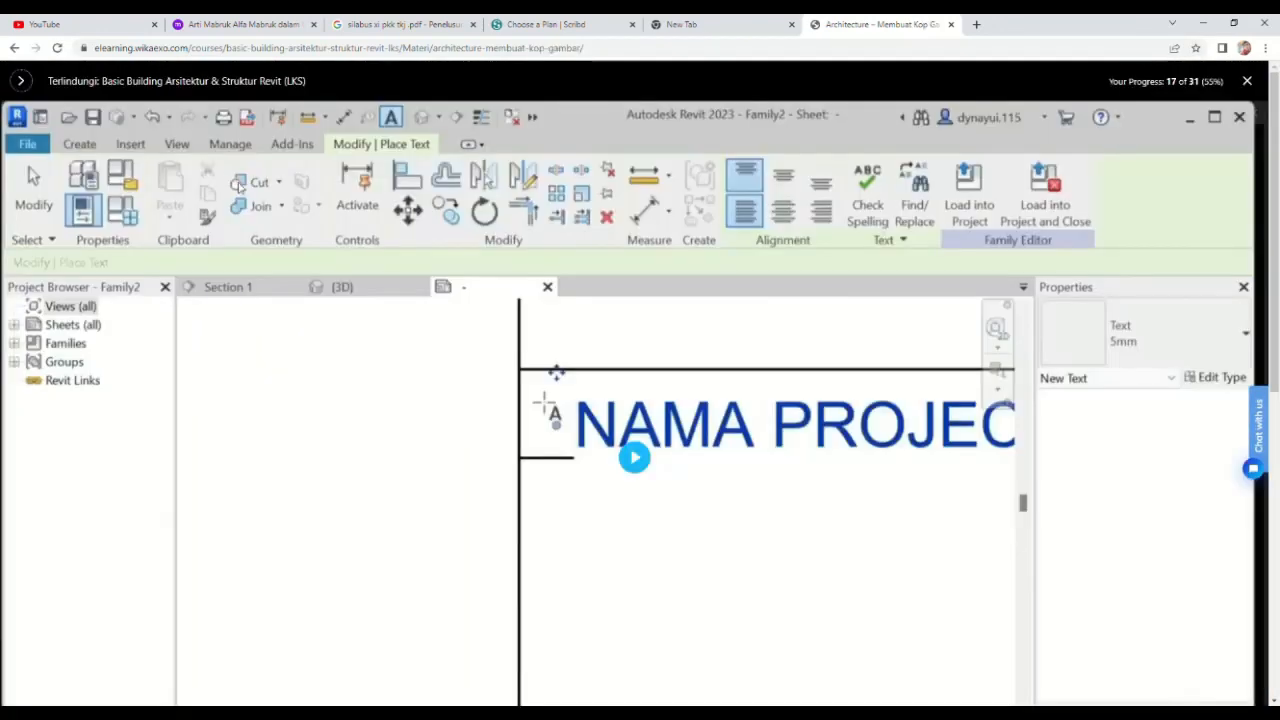
click(636, 461)
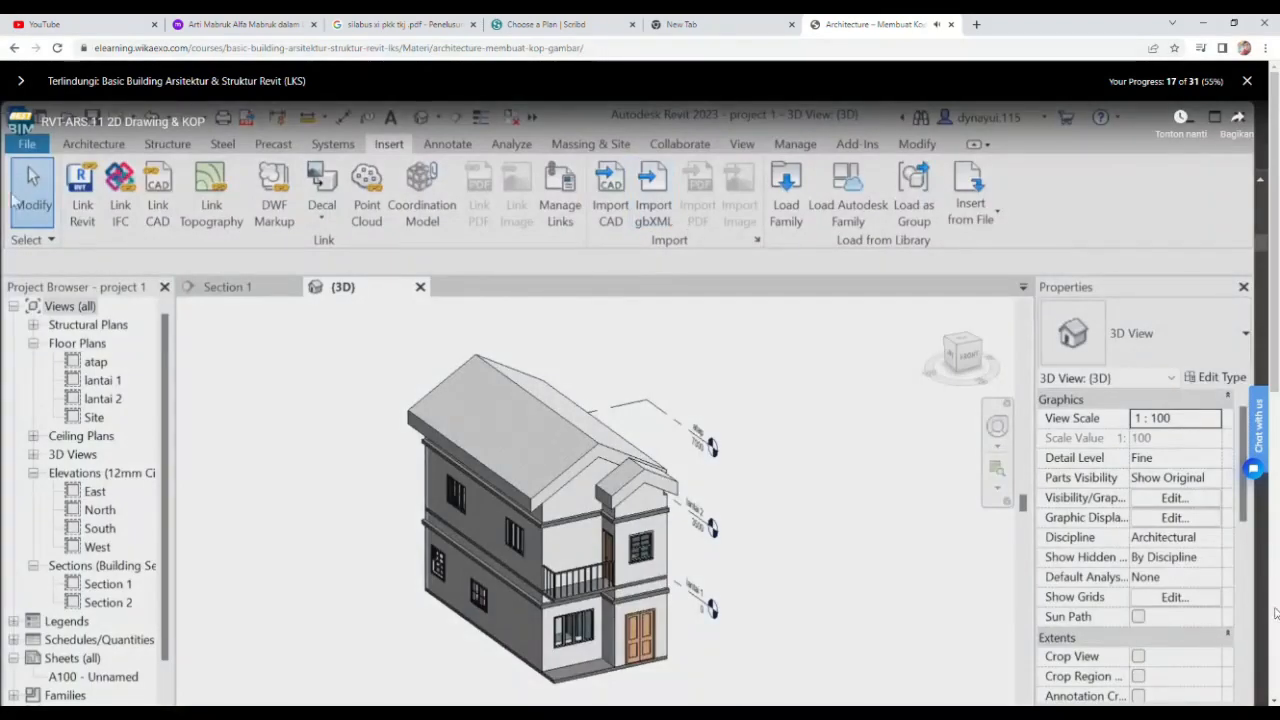
click(1274, 700)
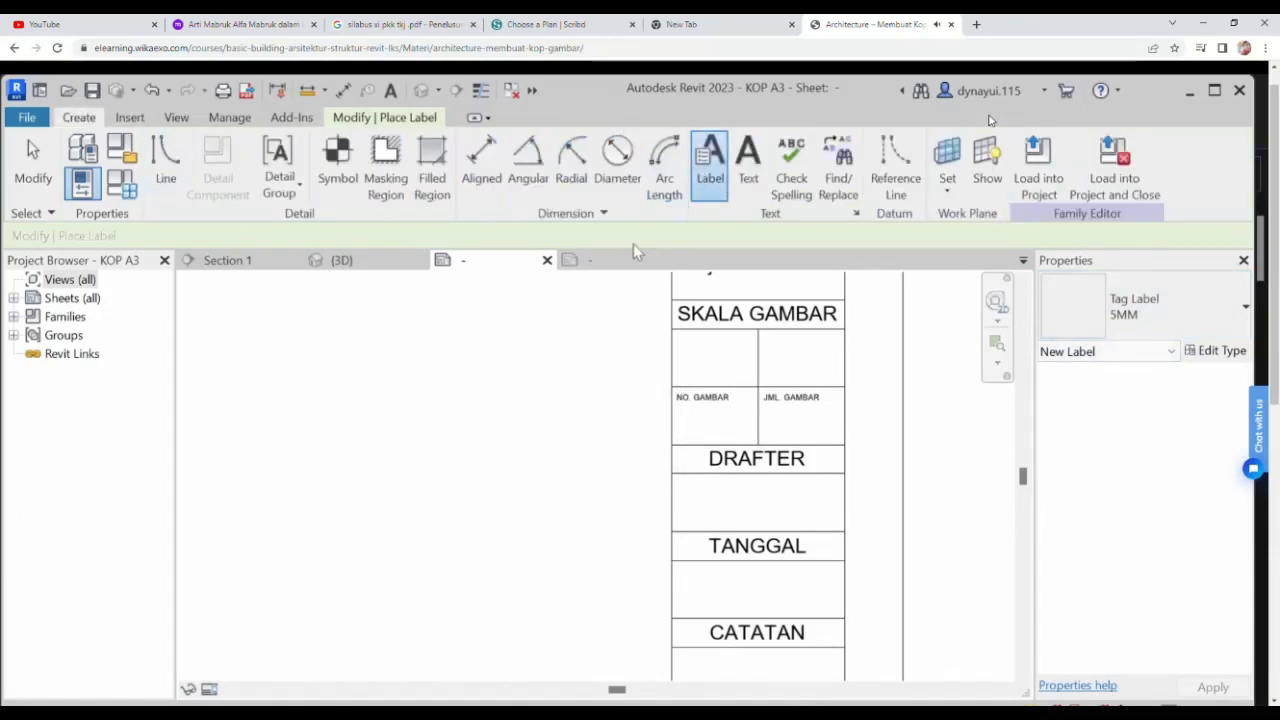
scroll(852, 450, down, 1)
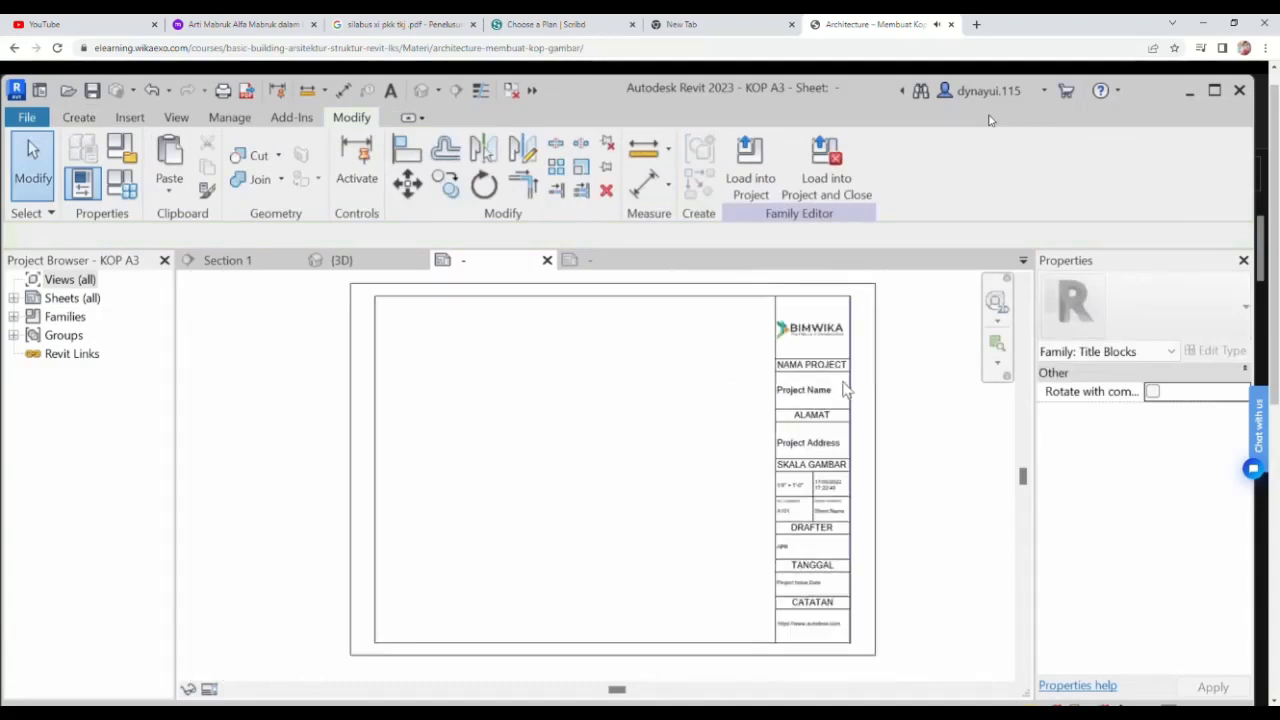
scroll(645, 408, down, 1)
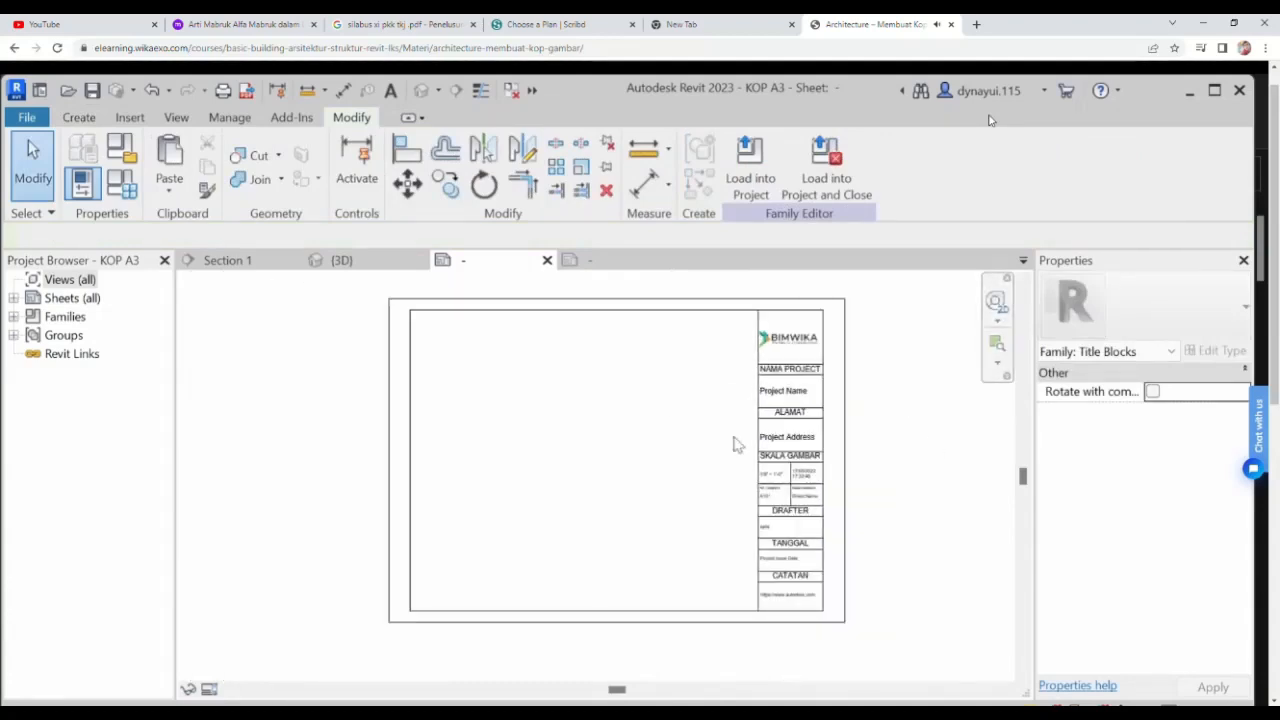